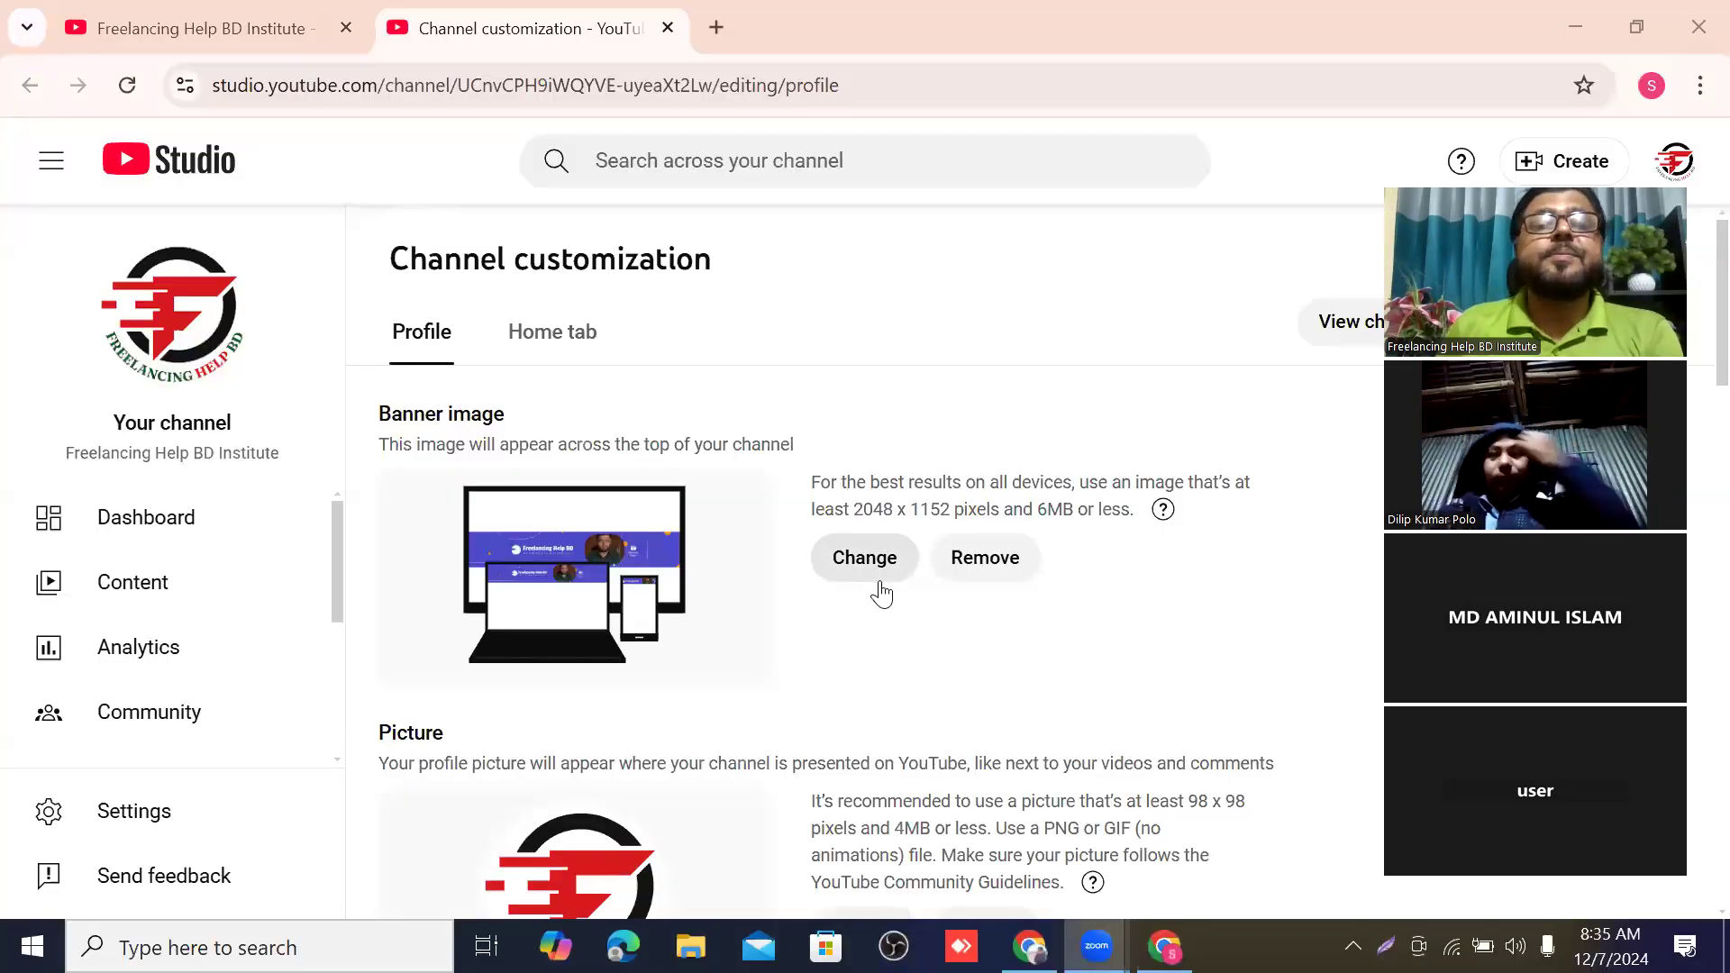
pyautogui.scroll(-2, 905, 516)
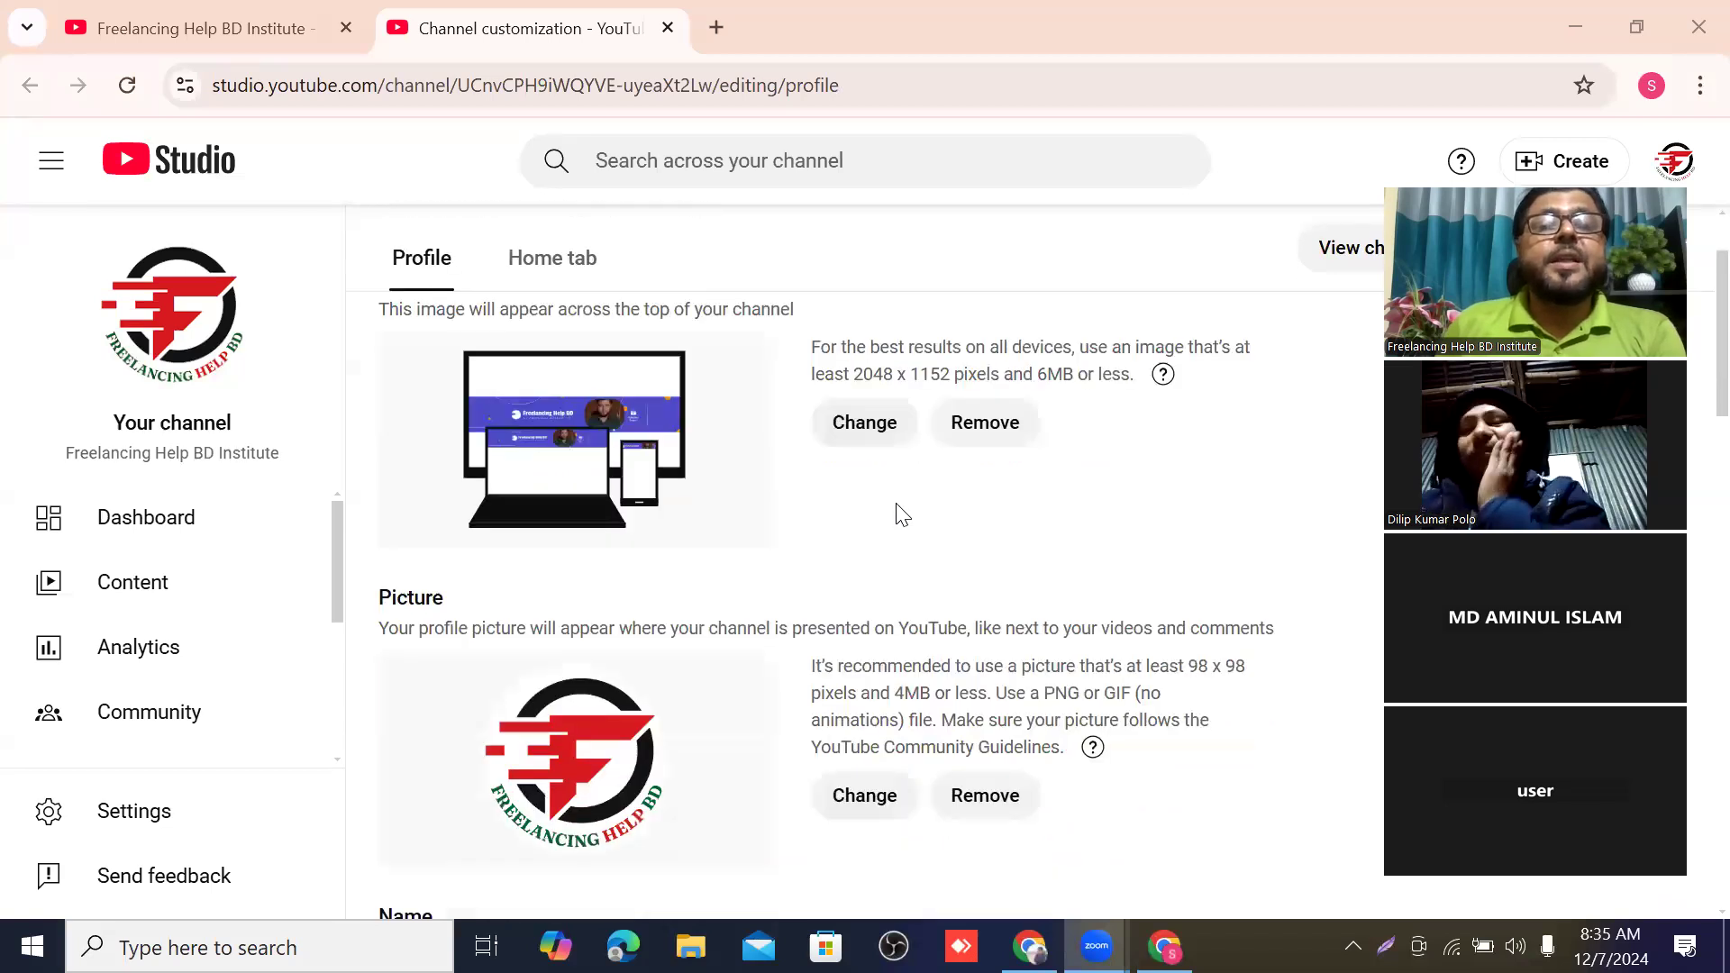
pyautogui.scroll(2, 903, 515)
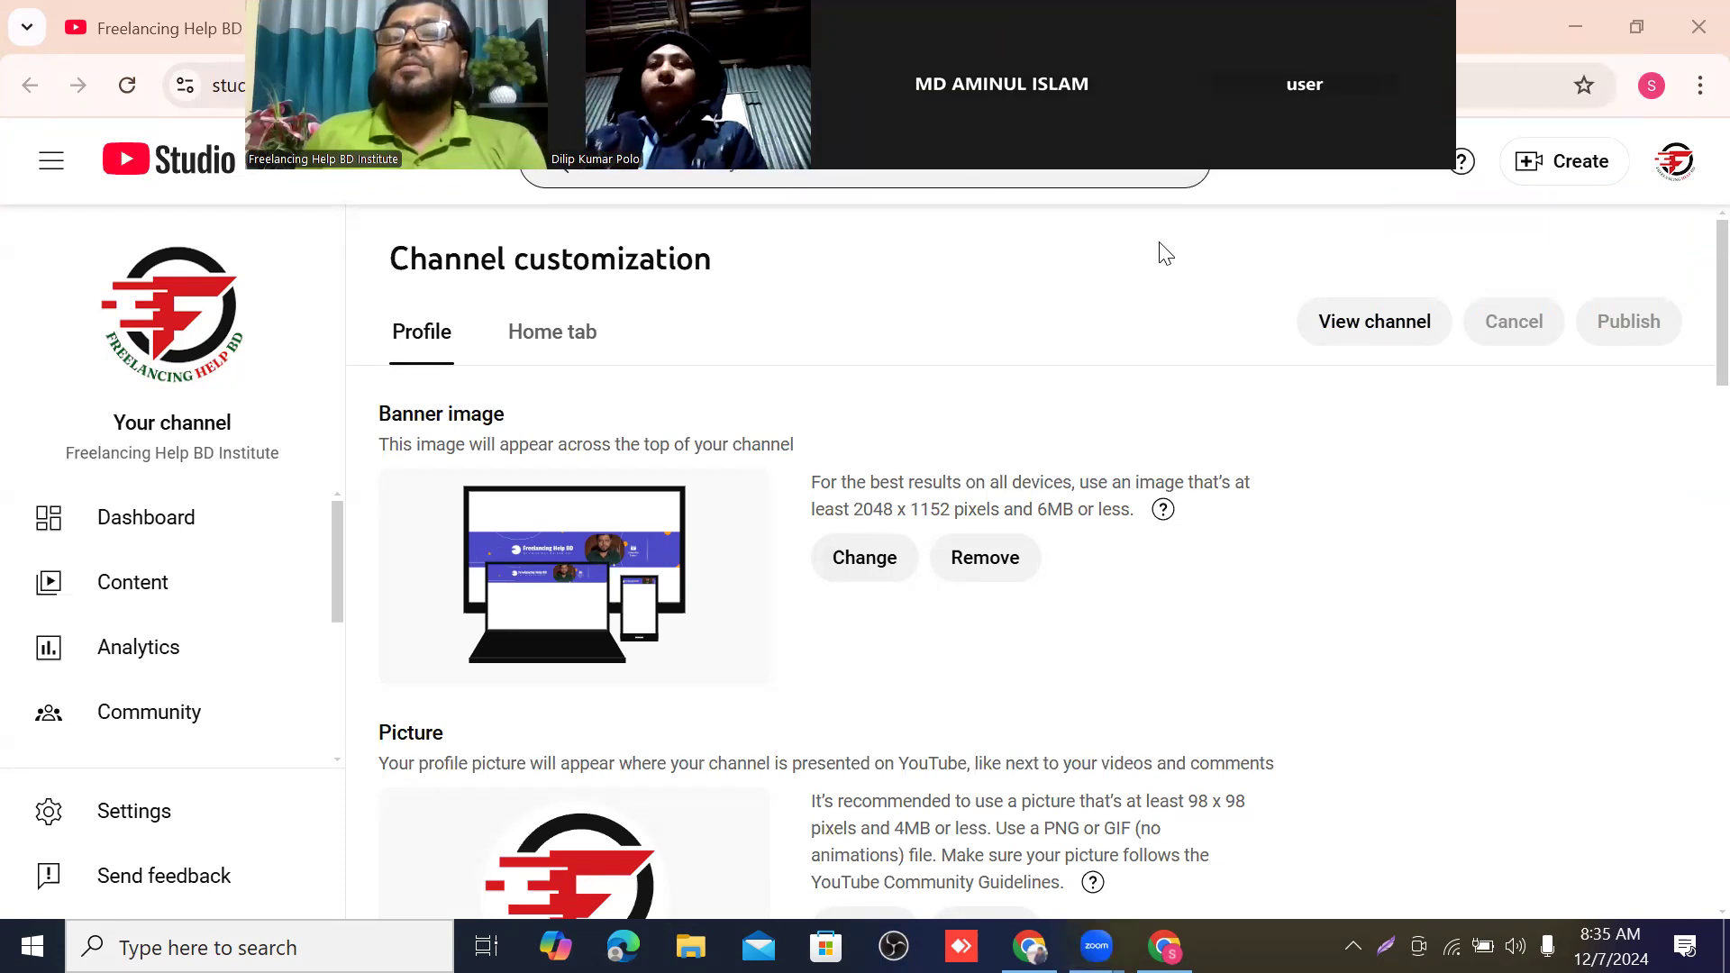
# Start a new video upload for the channel and open the file picker.
pyautogui.click(1584, 171)
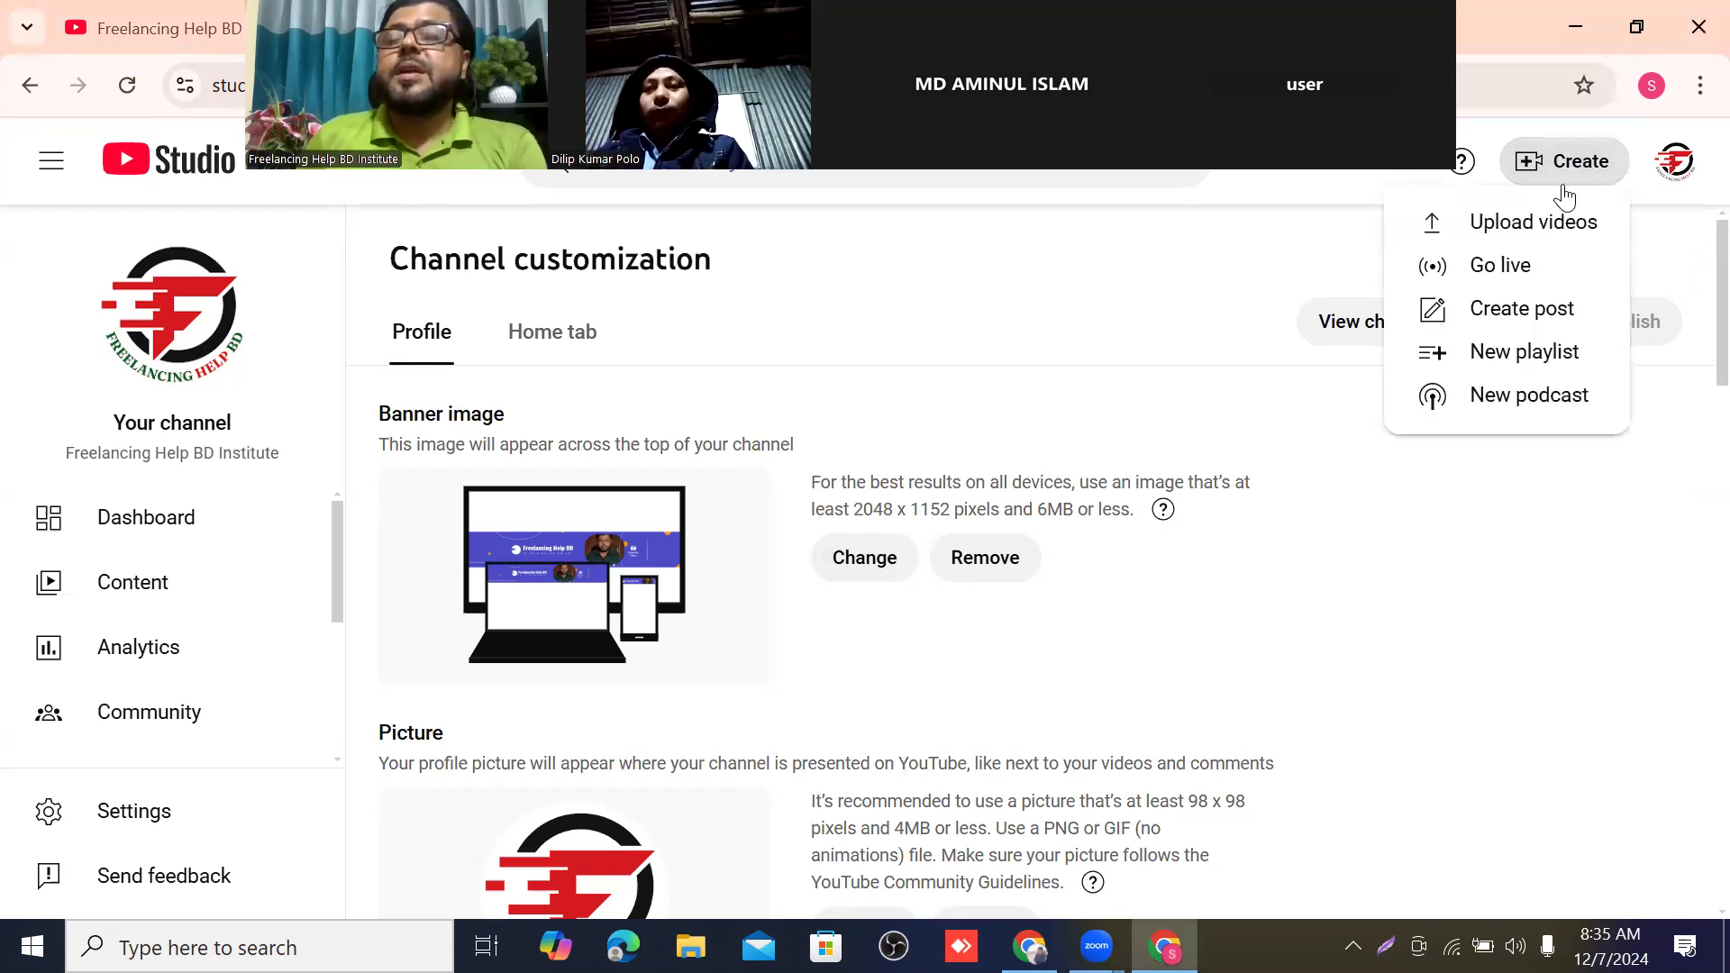
pyautogui.click(1555, 232)
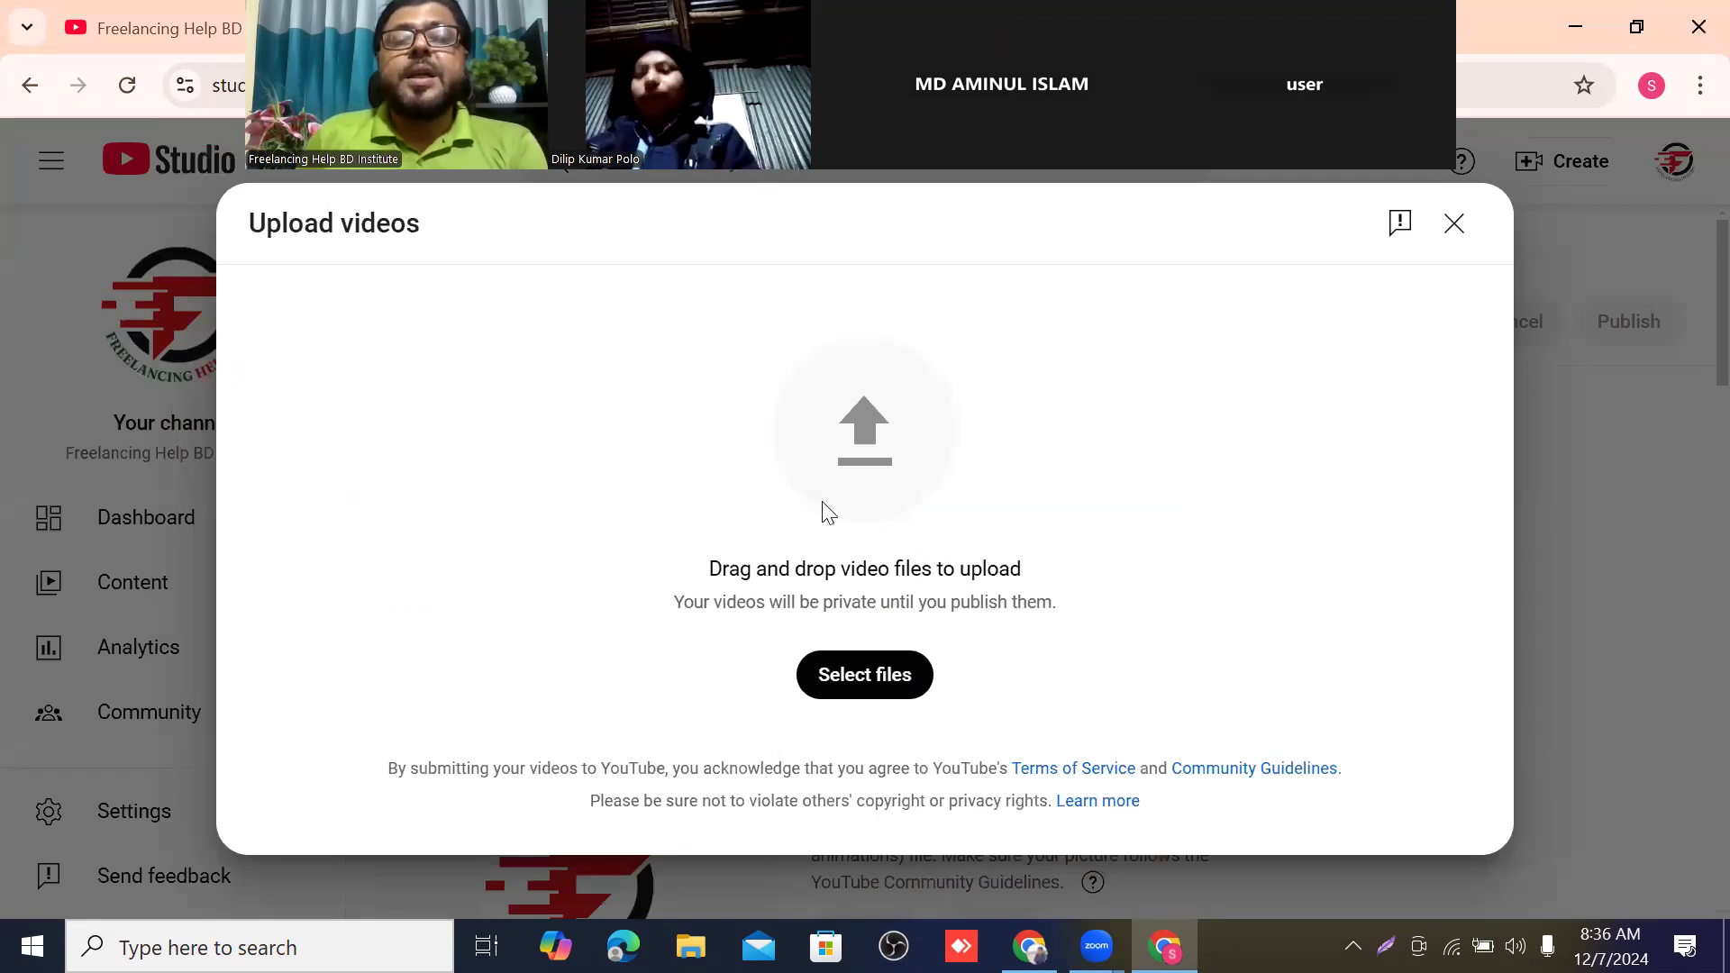
pyautogui.click(867, 442)
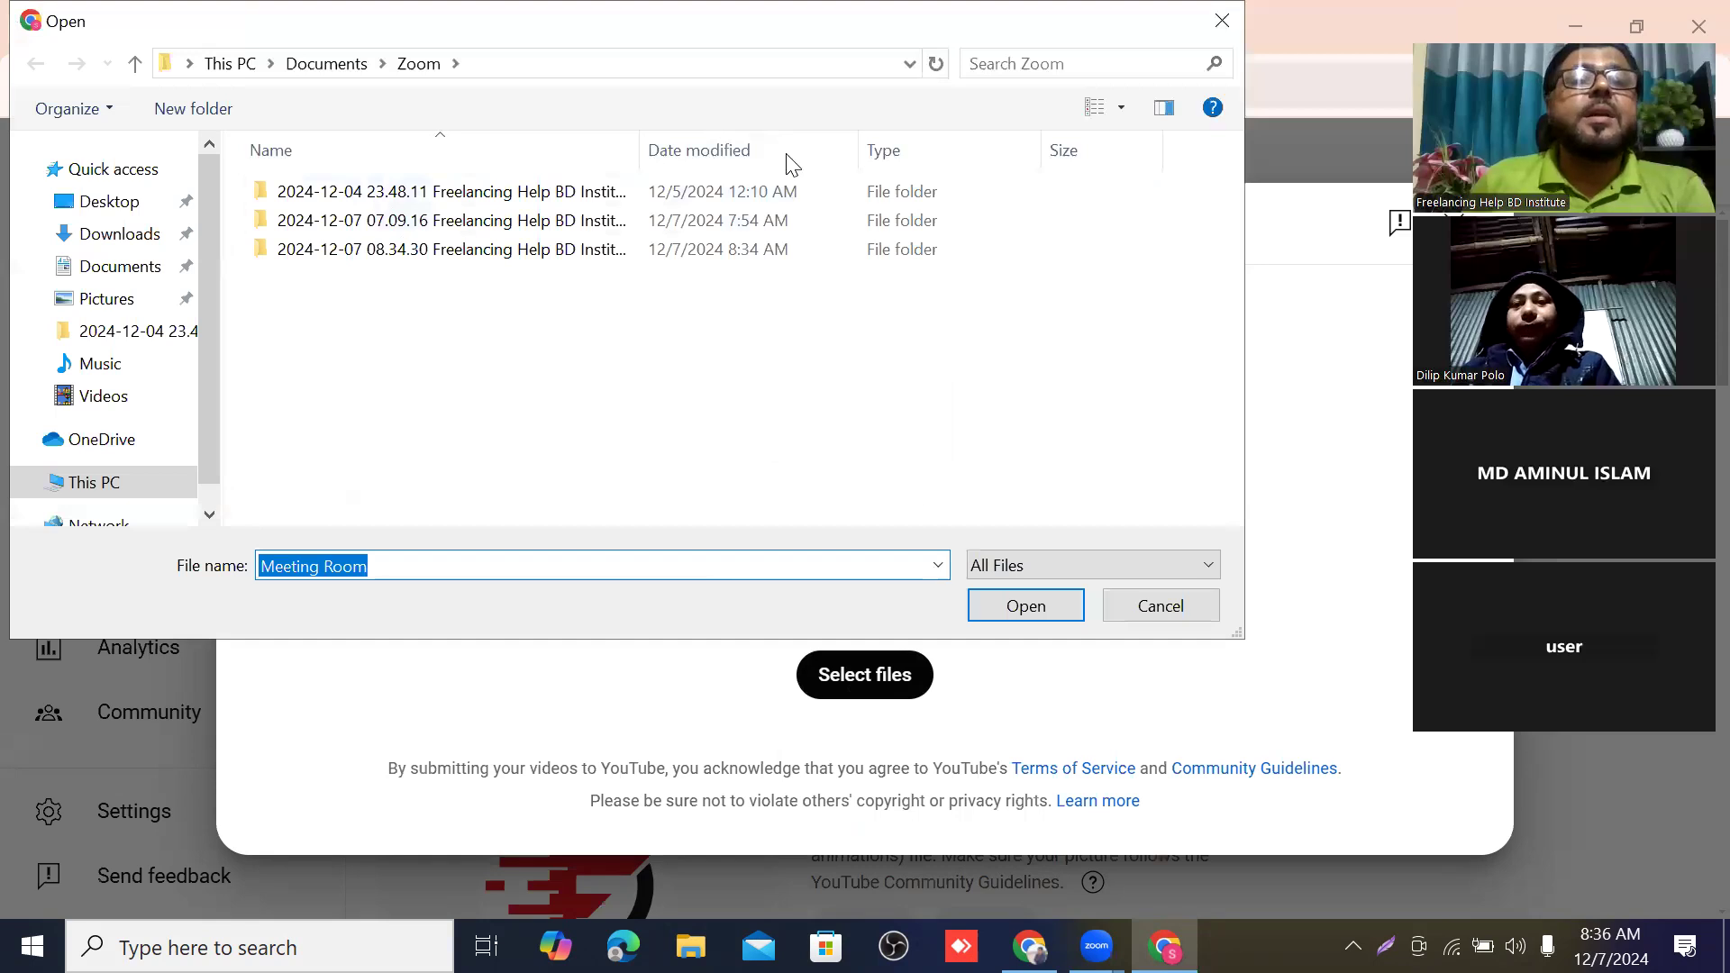
pyautogui.click(111, 267)
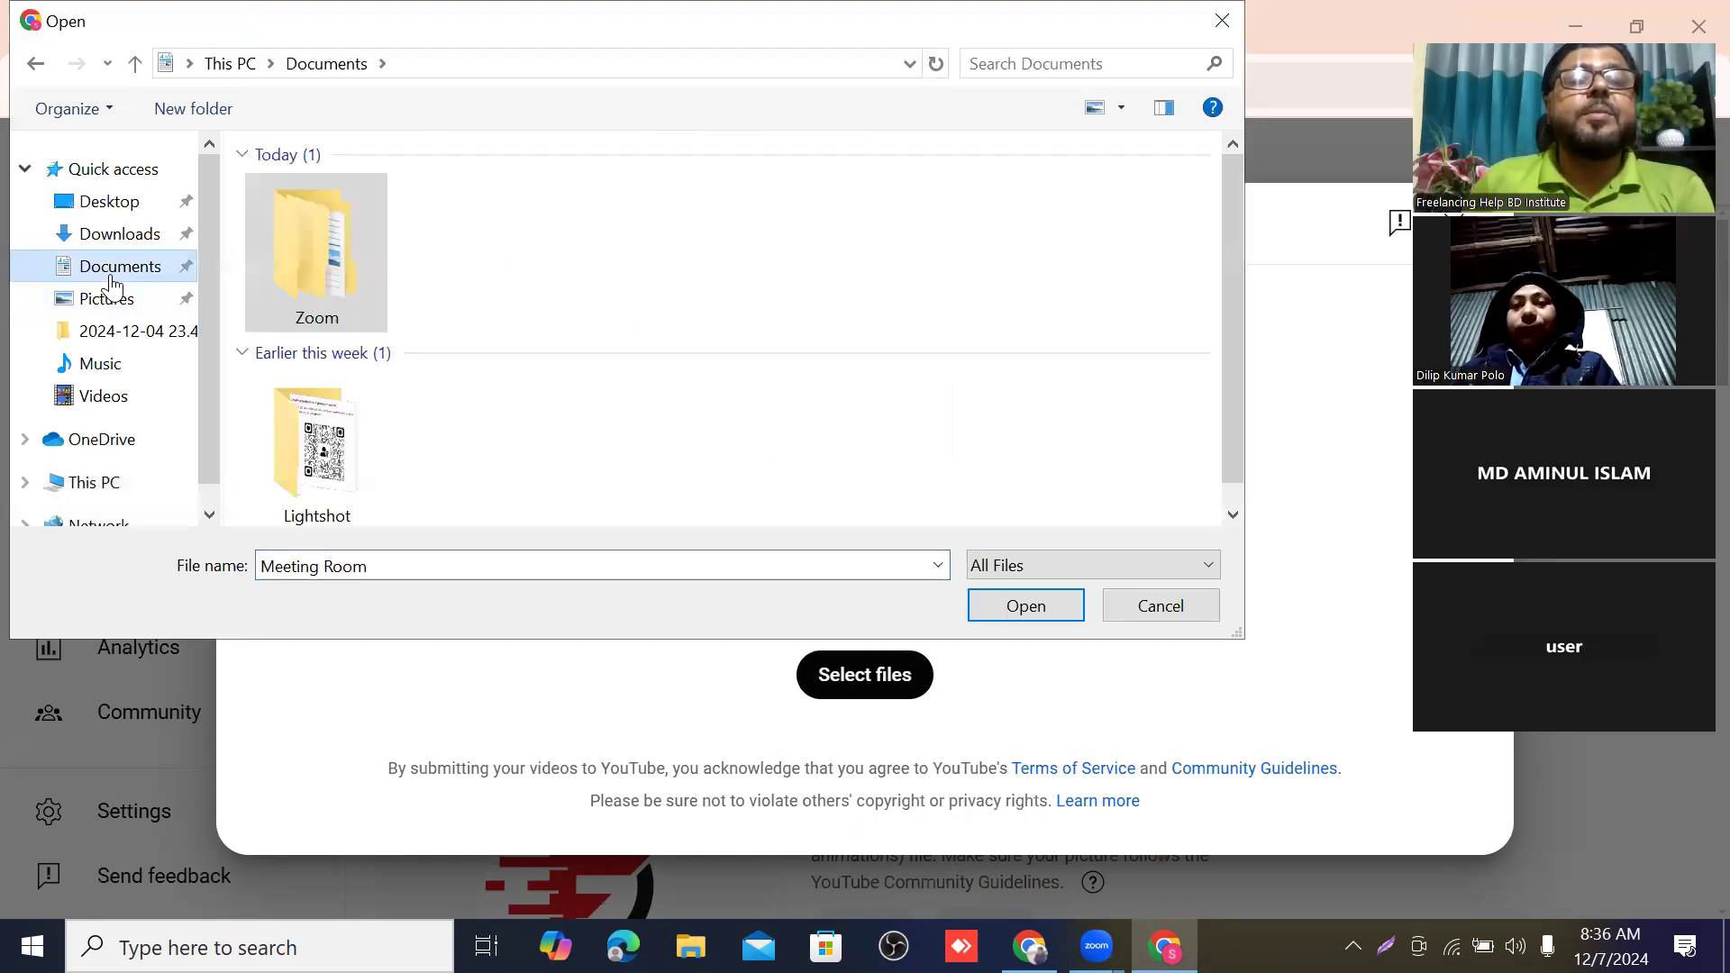
pyautogui.scroll(-1, 469, 300)
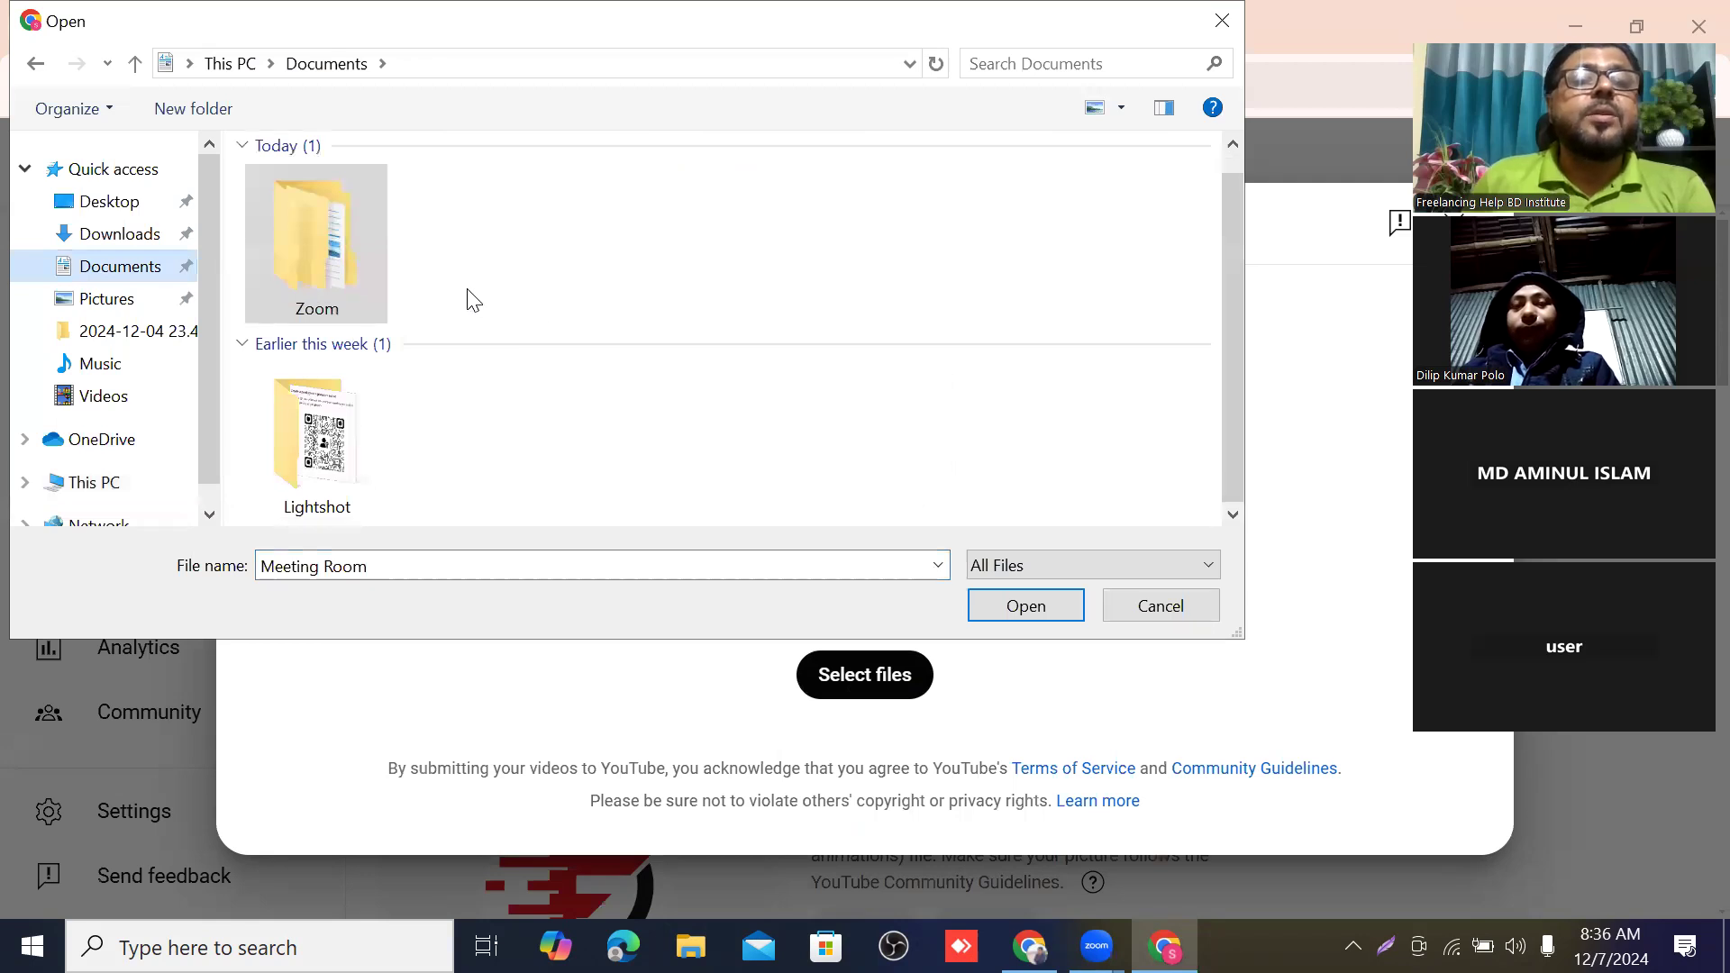
pyautogui.doubleClick(320, 263)
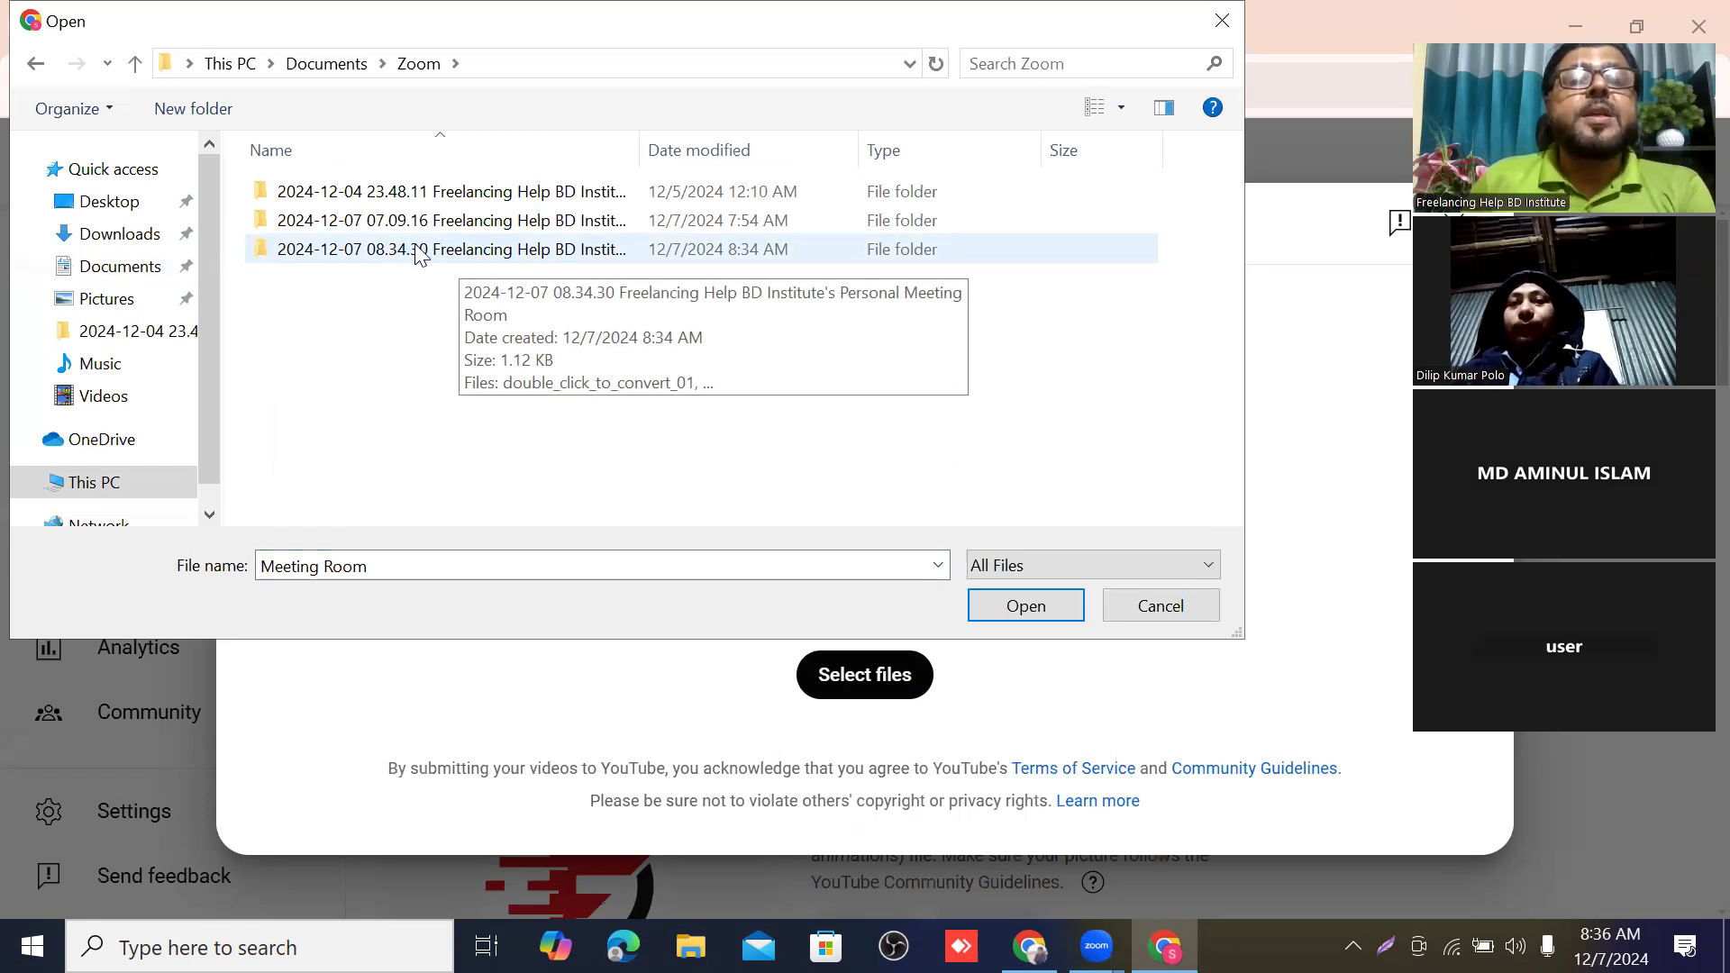
pyautogui.click(419, 256)
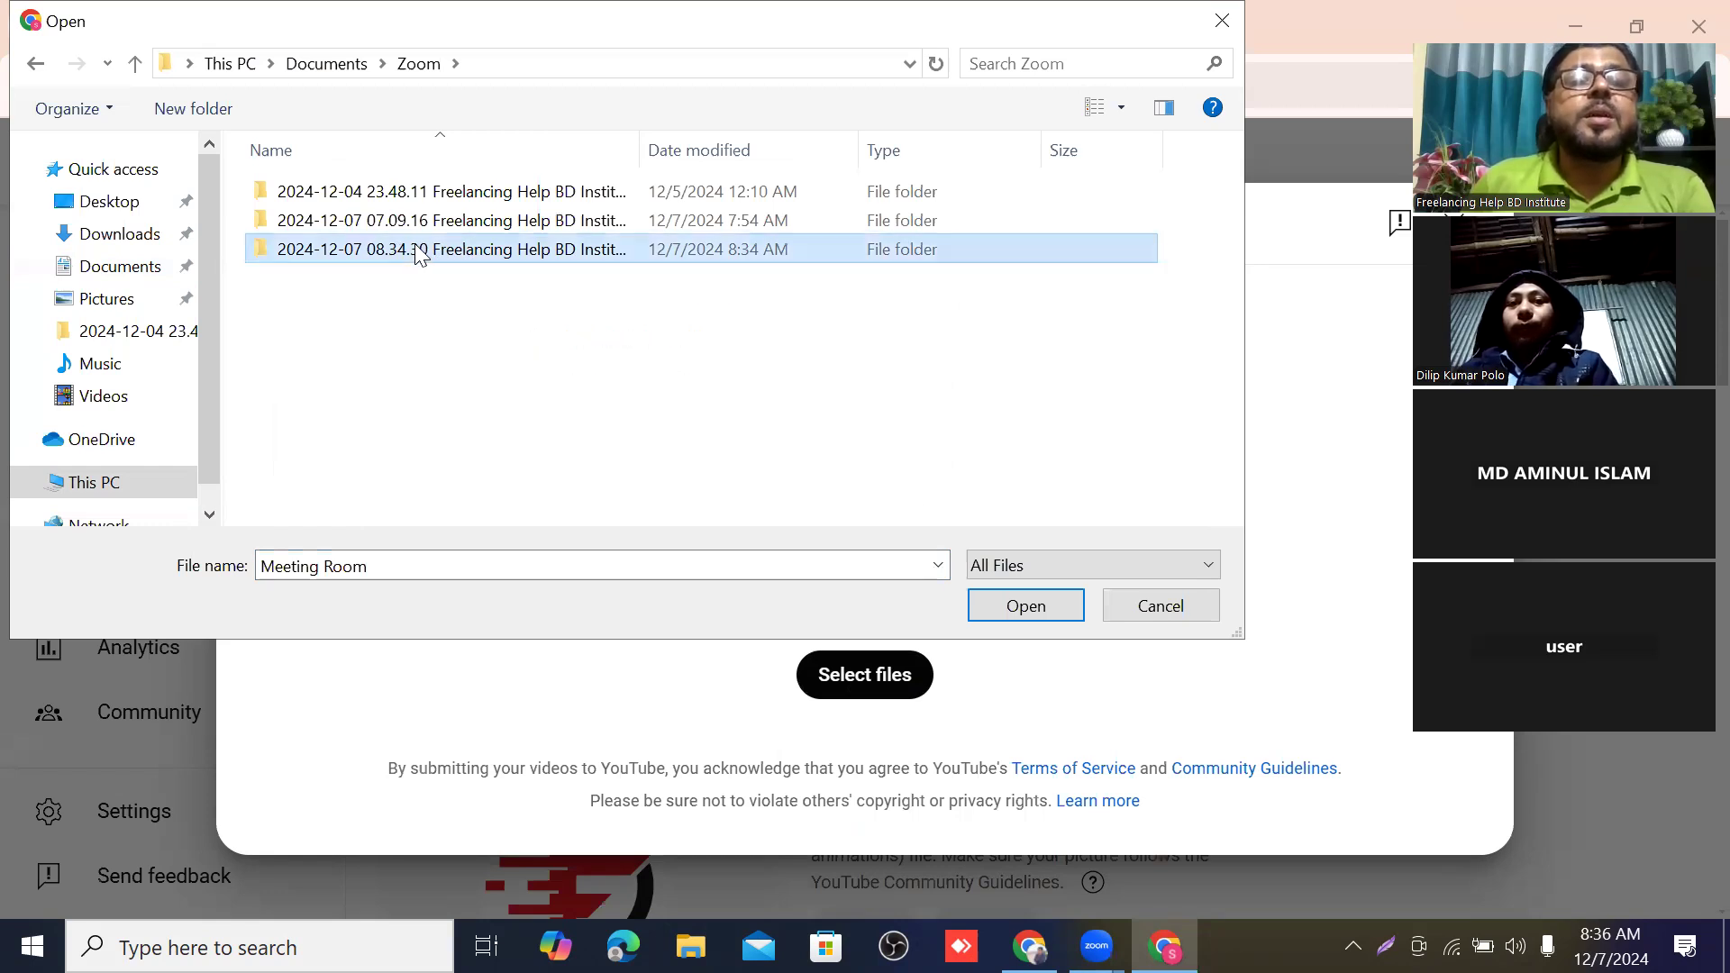
pyautogui.doubleClick(419, 256)
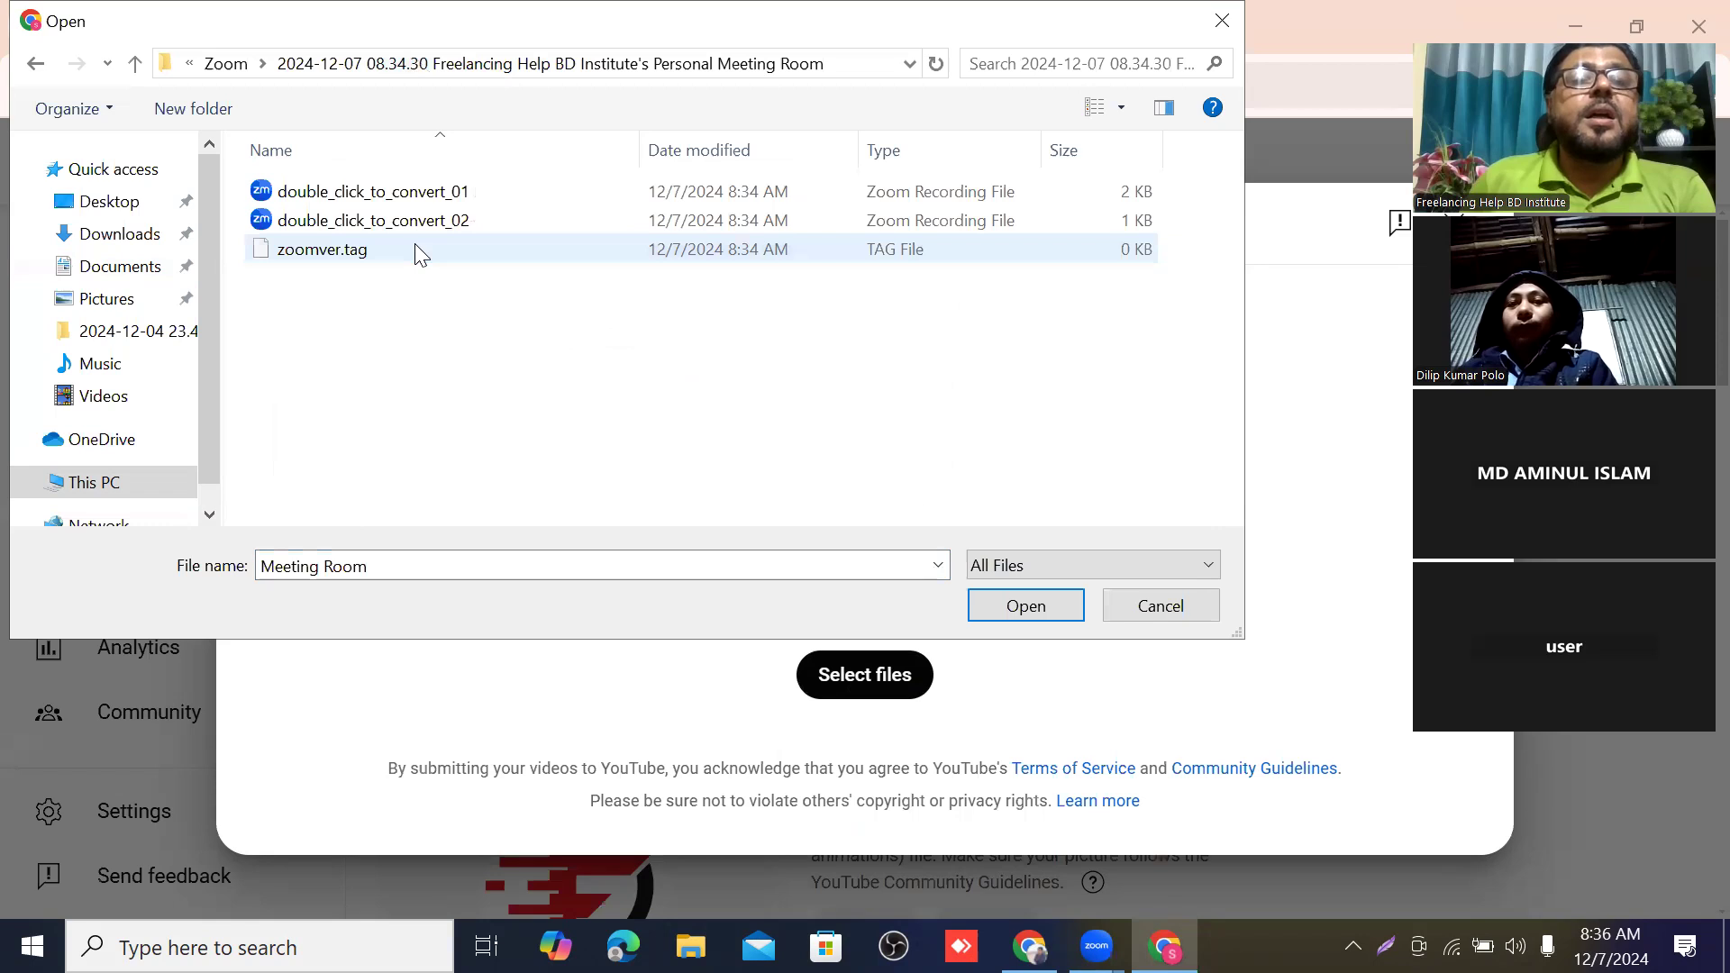
pyautogui.click(123, 270)
pyautogui.click(362, 322)
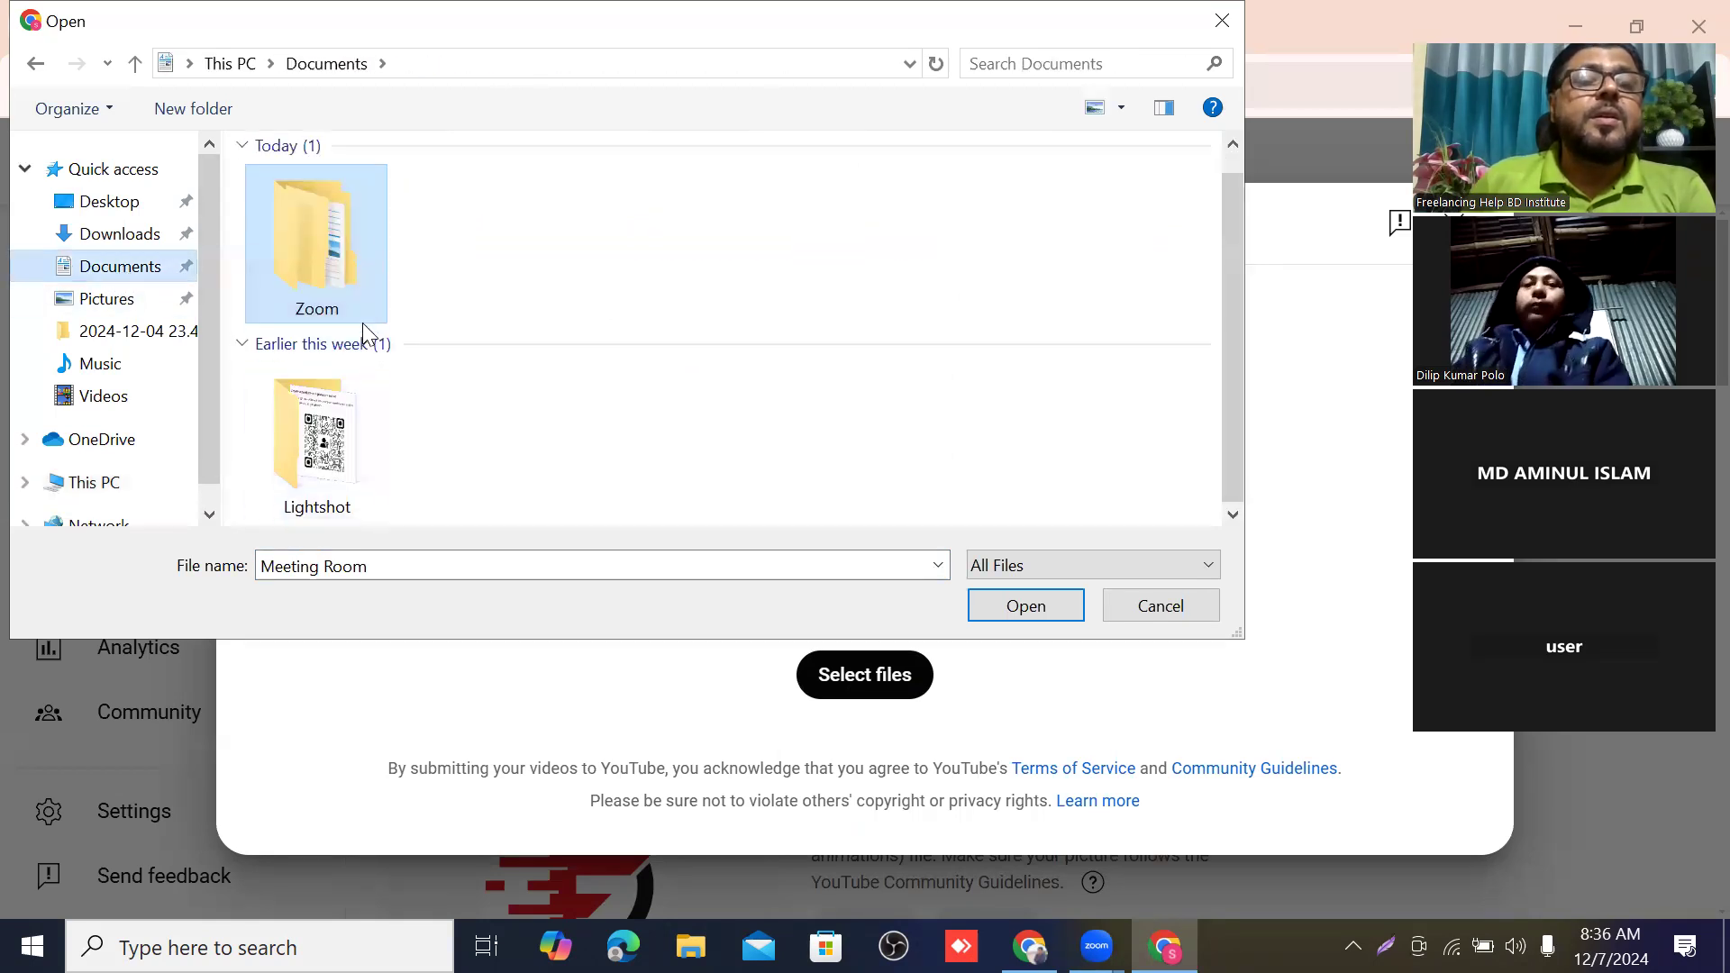
pyautogui.doubleClick(321, 274)
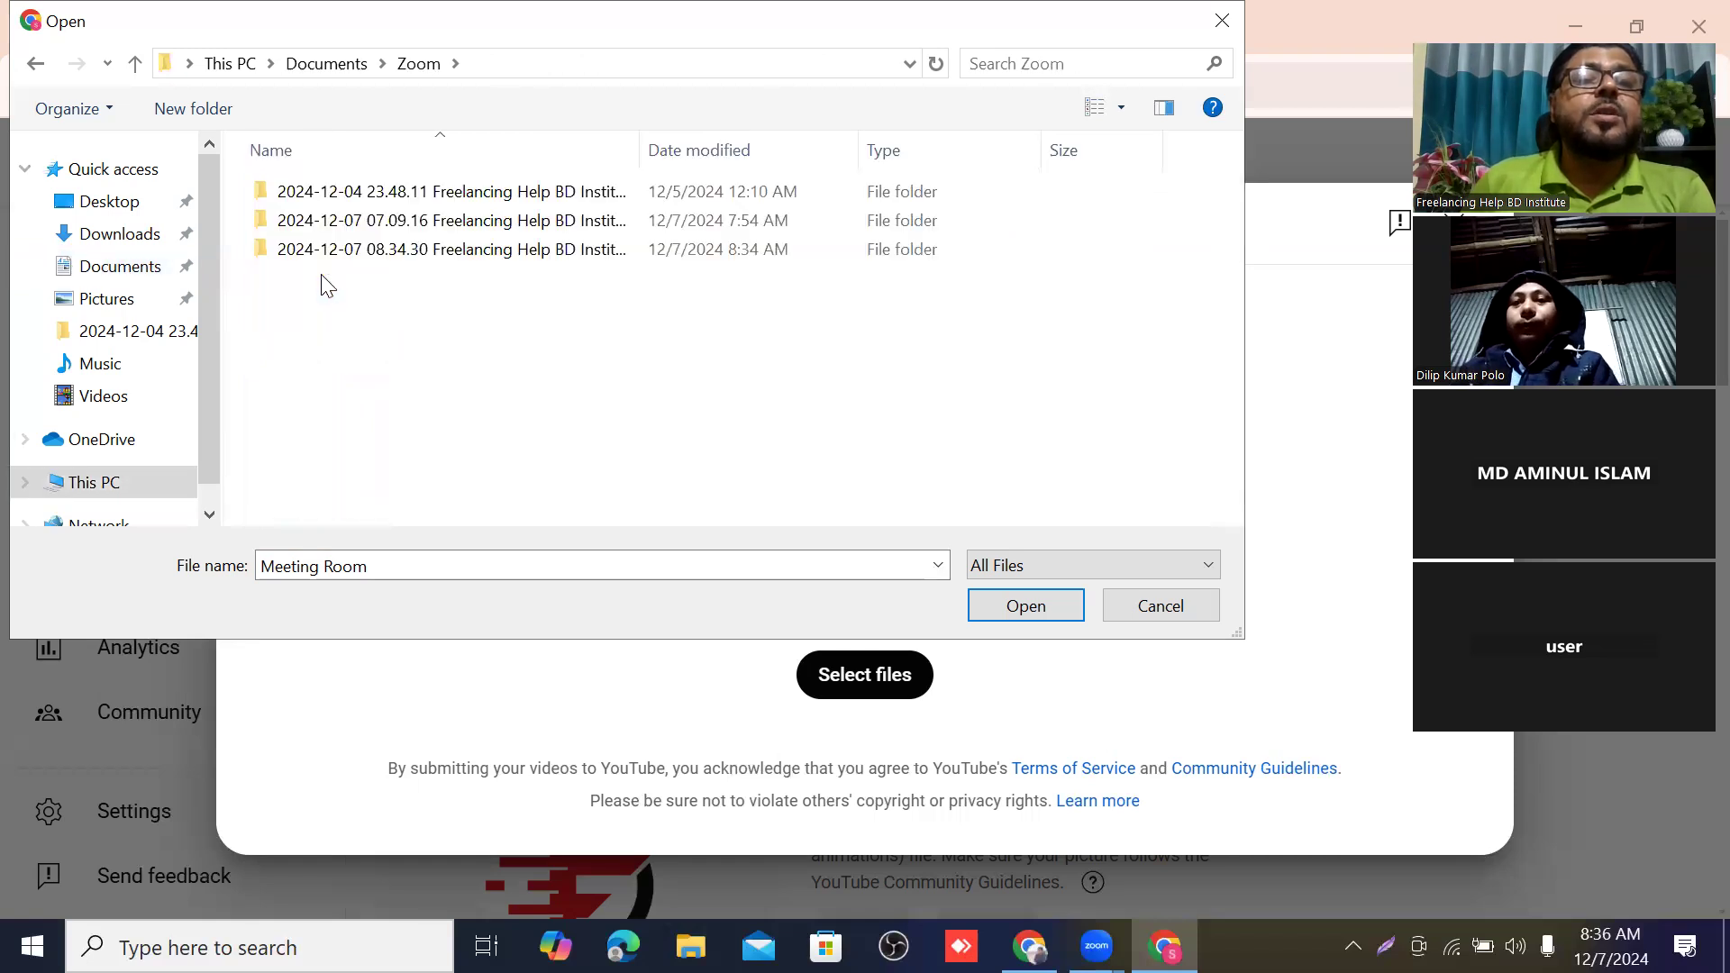
pyautogui.doubleClick(433, 234)
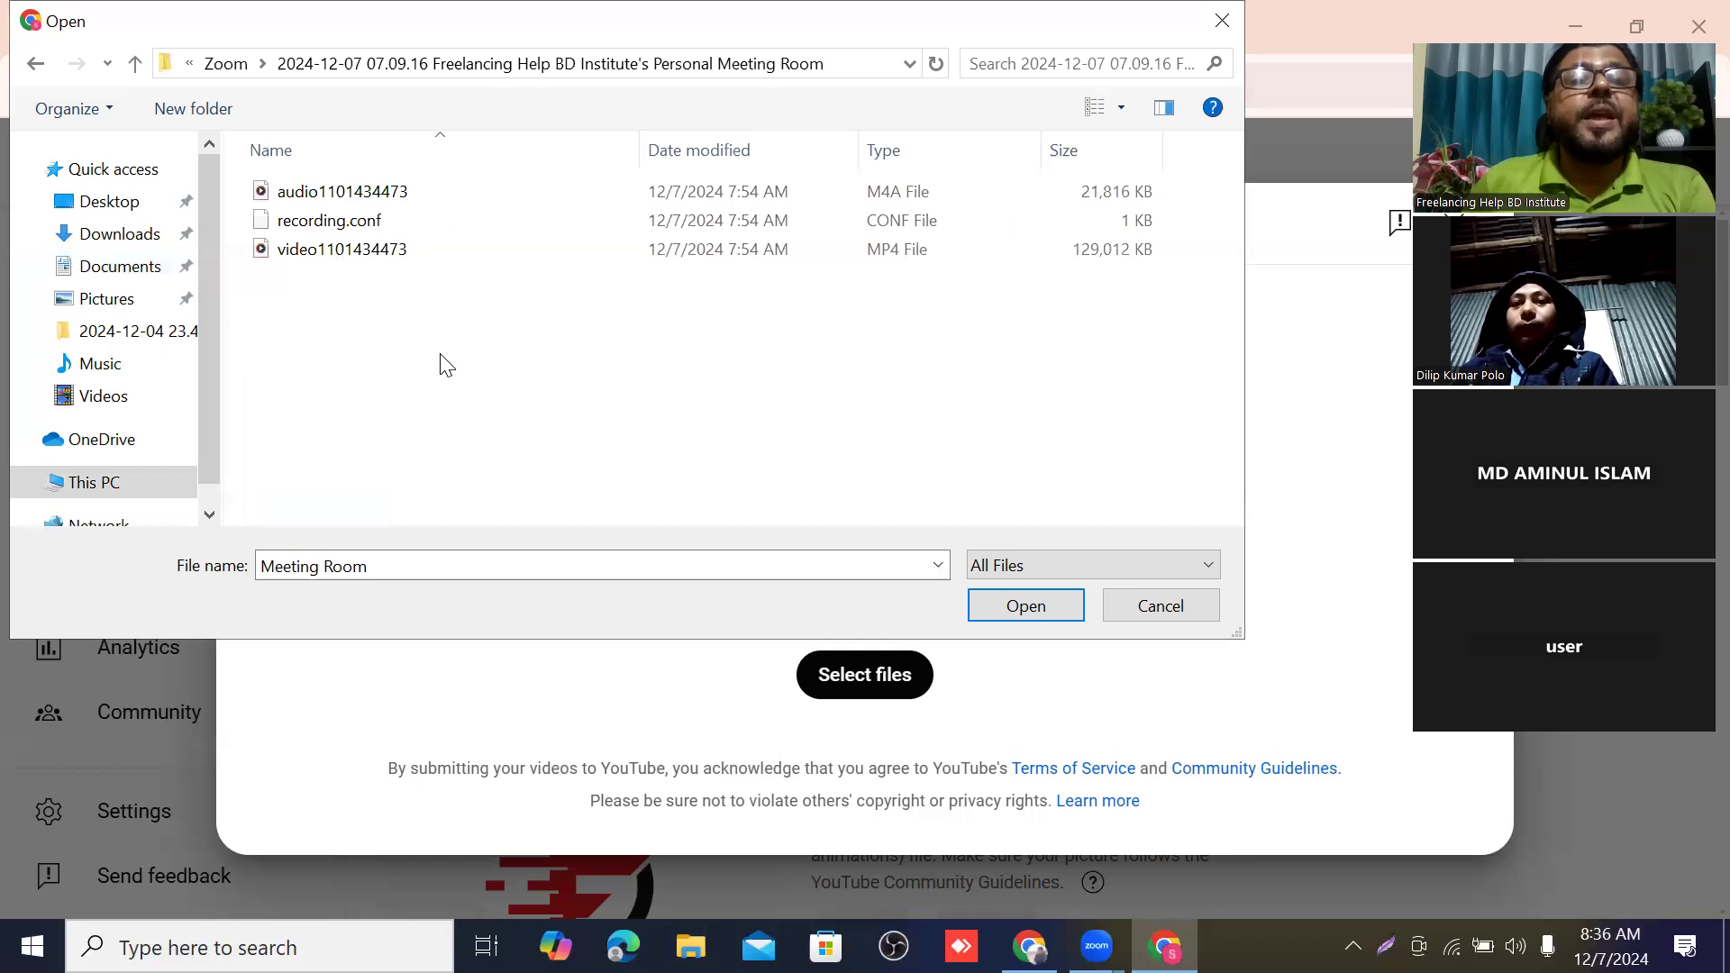
pyautogui.click(383, 255)
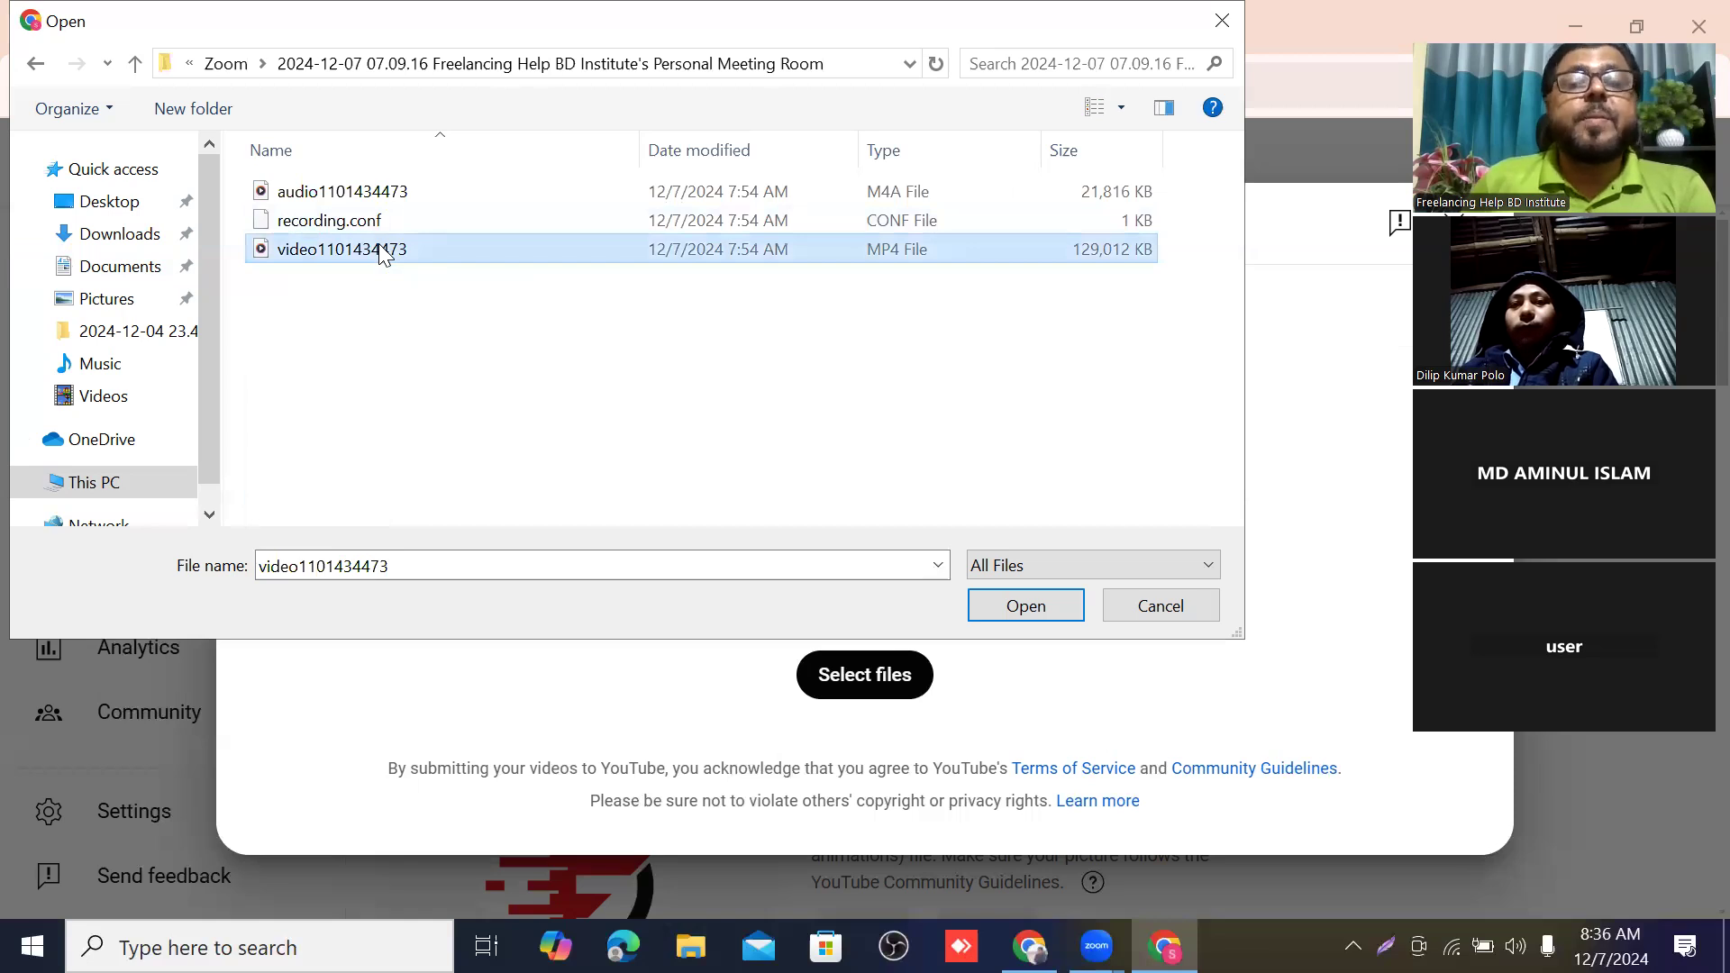
pyautogui.click(1048, 616)
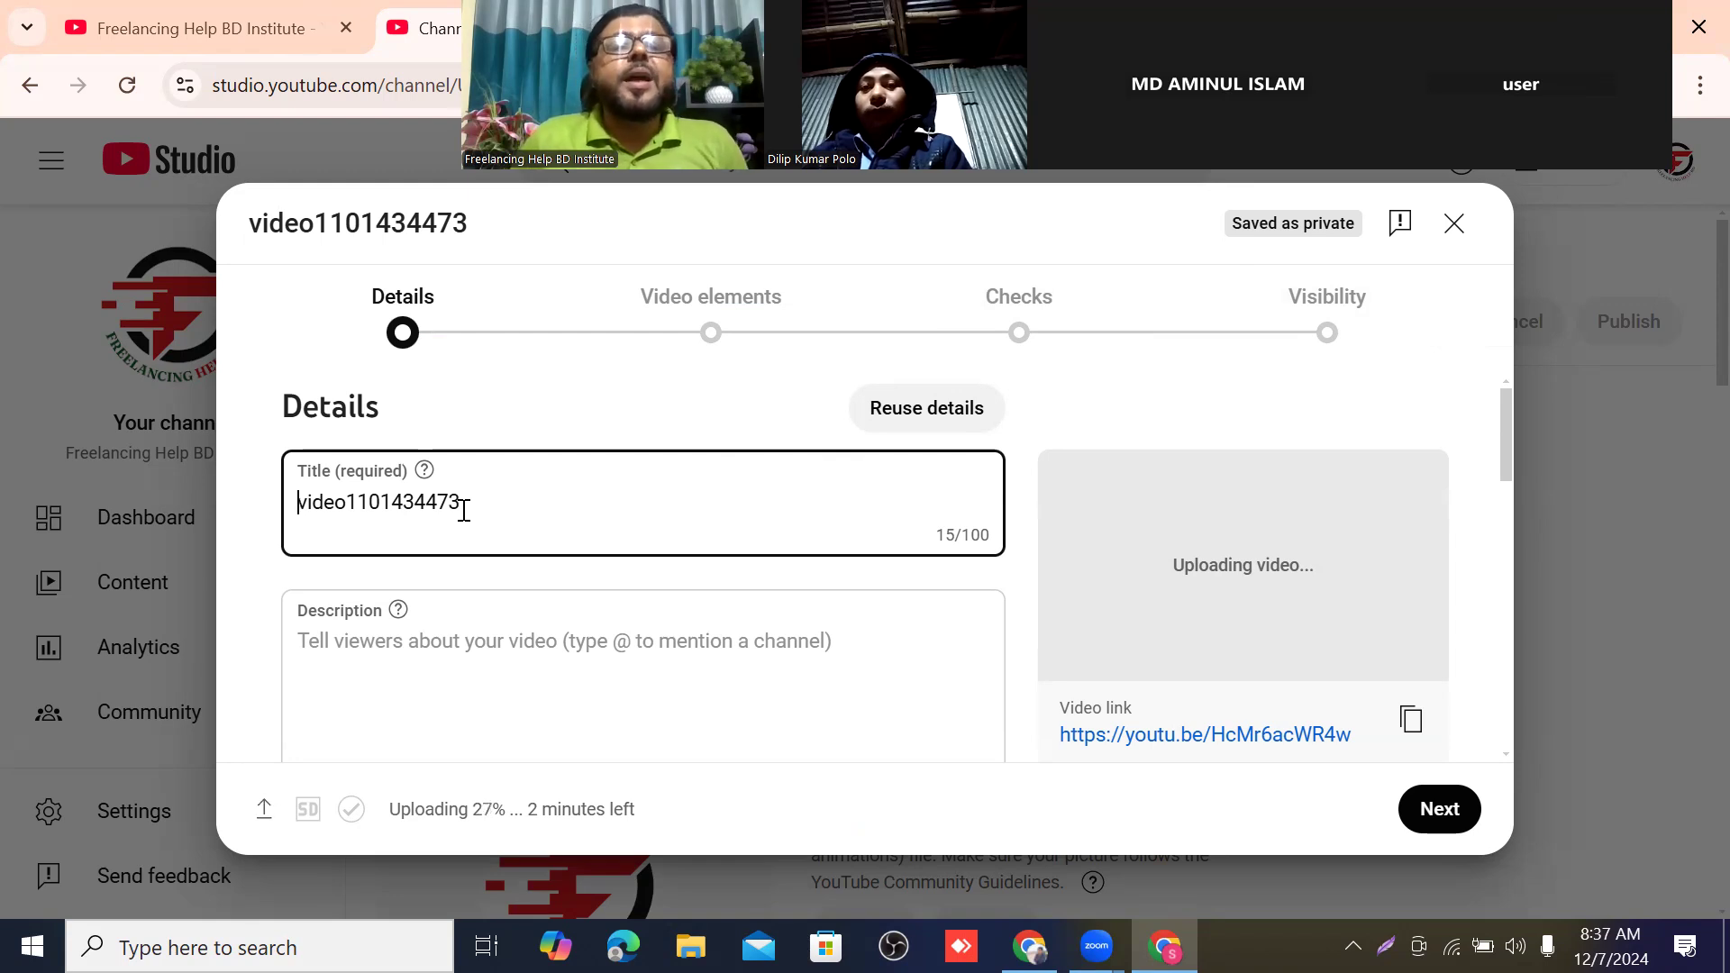
pyautogui.scroll(-2, 441, 619)
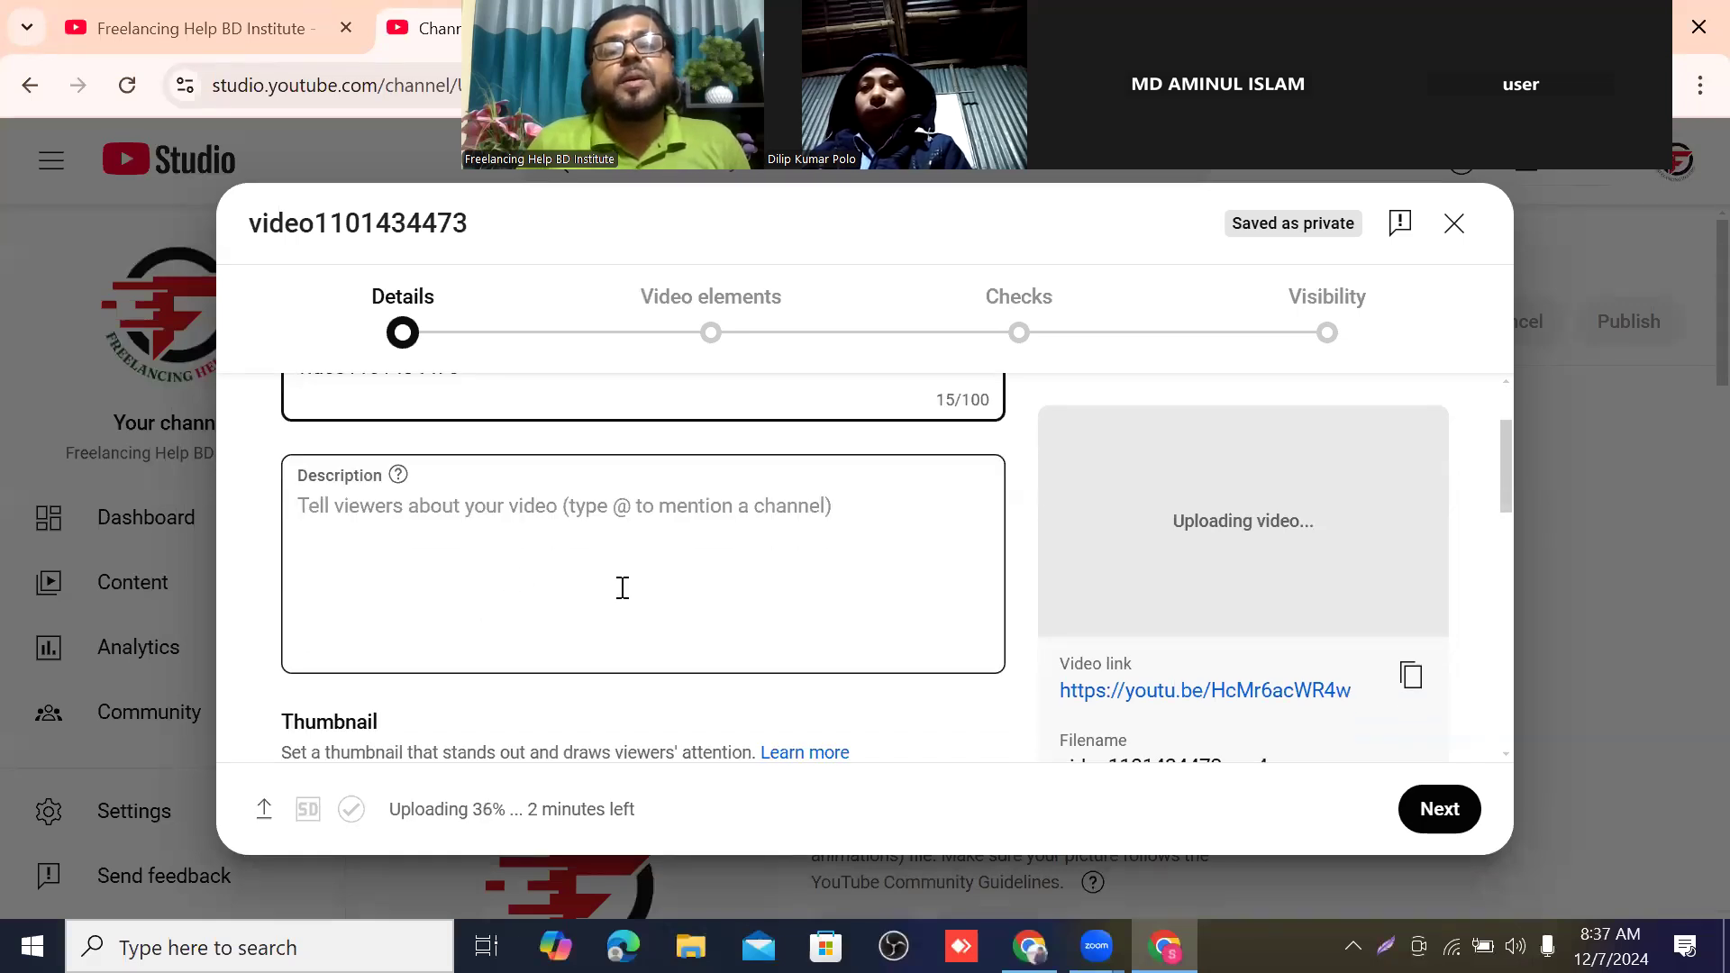
pyautogui.click(667, 583)
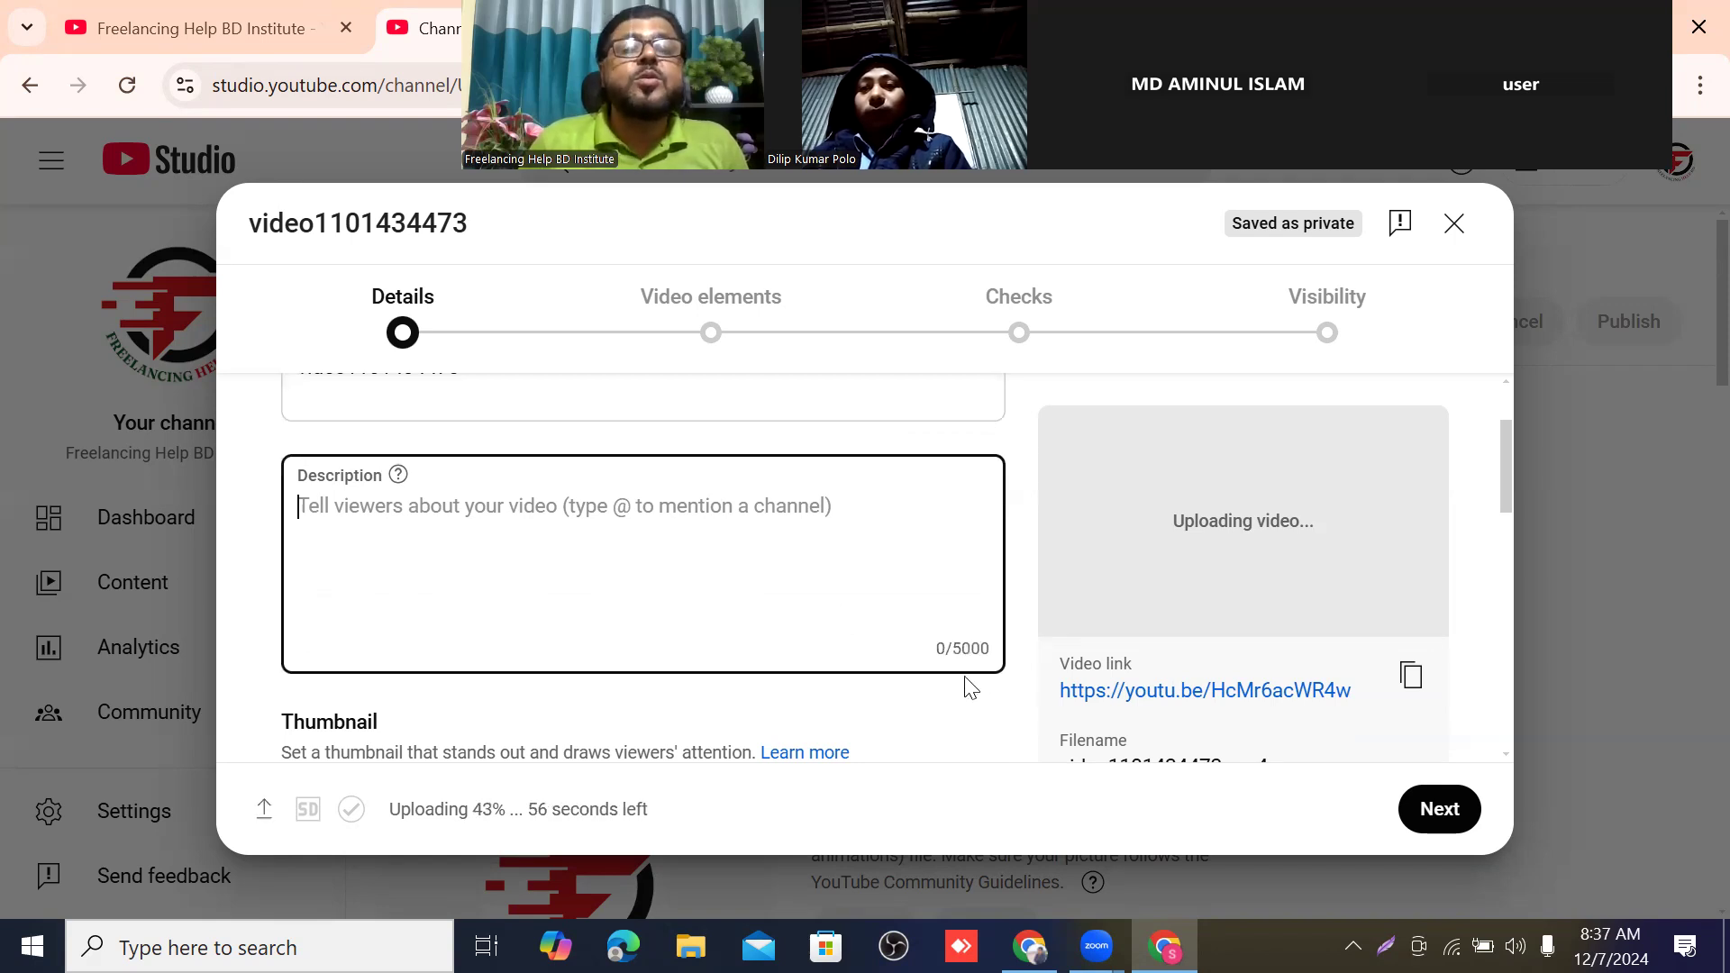
pyautogui.scroll(2, 612, 536)
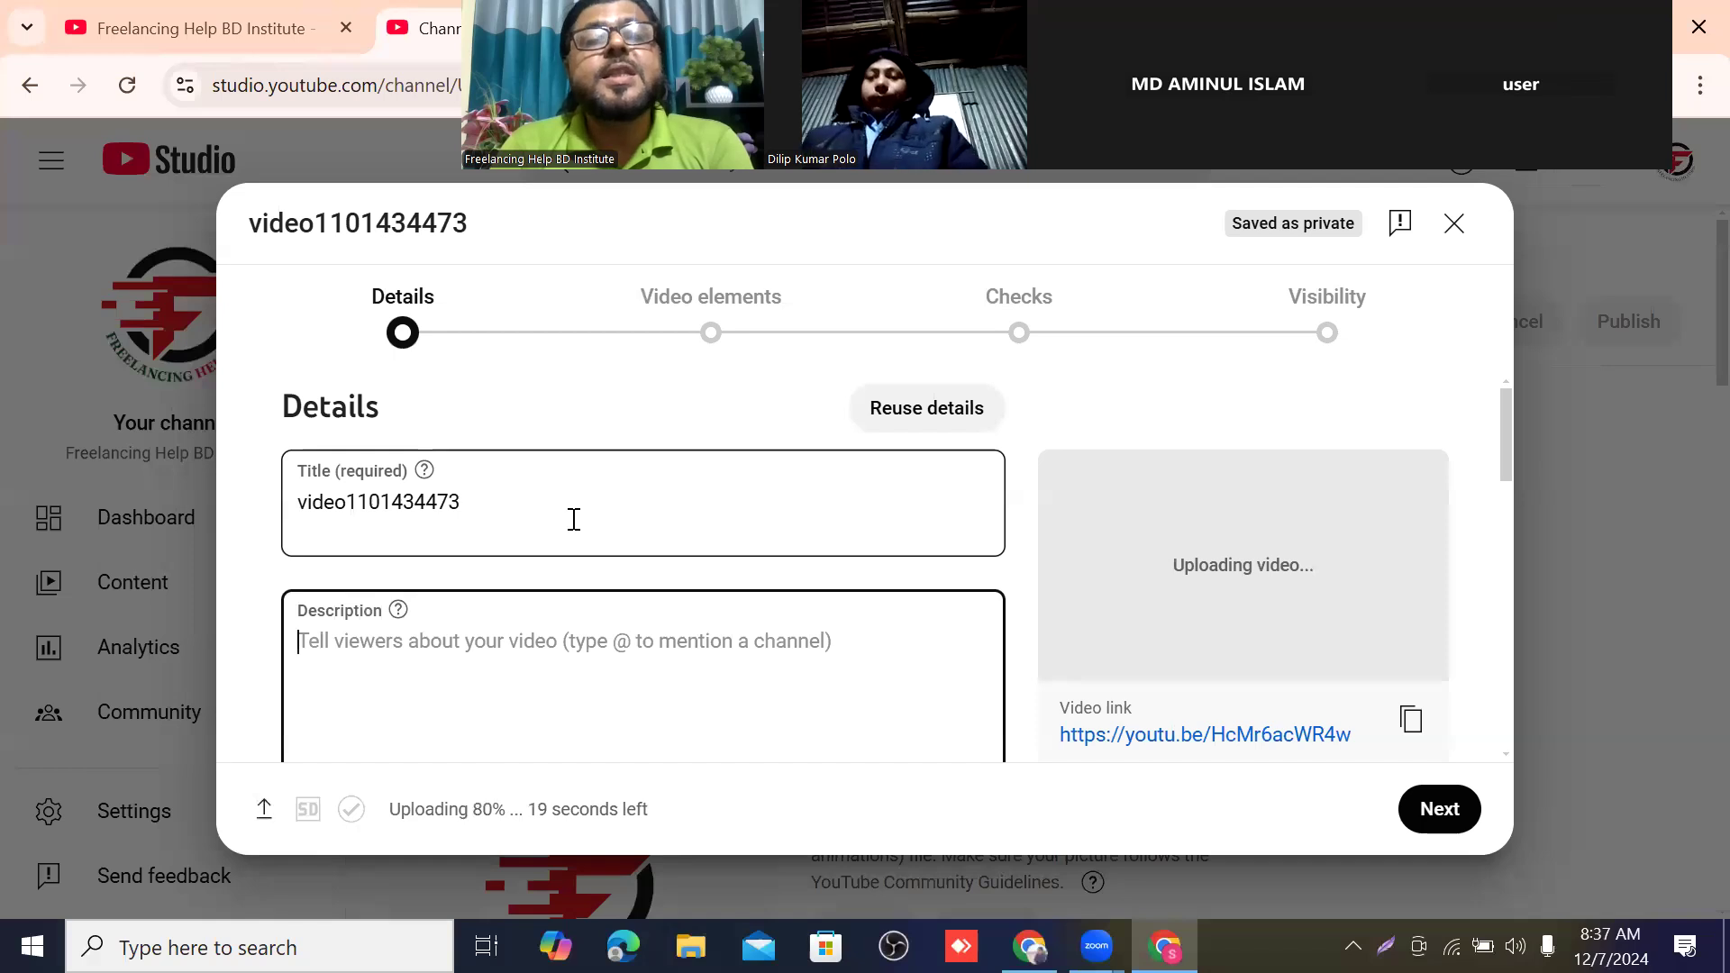
pyautogui.press('Tab')
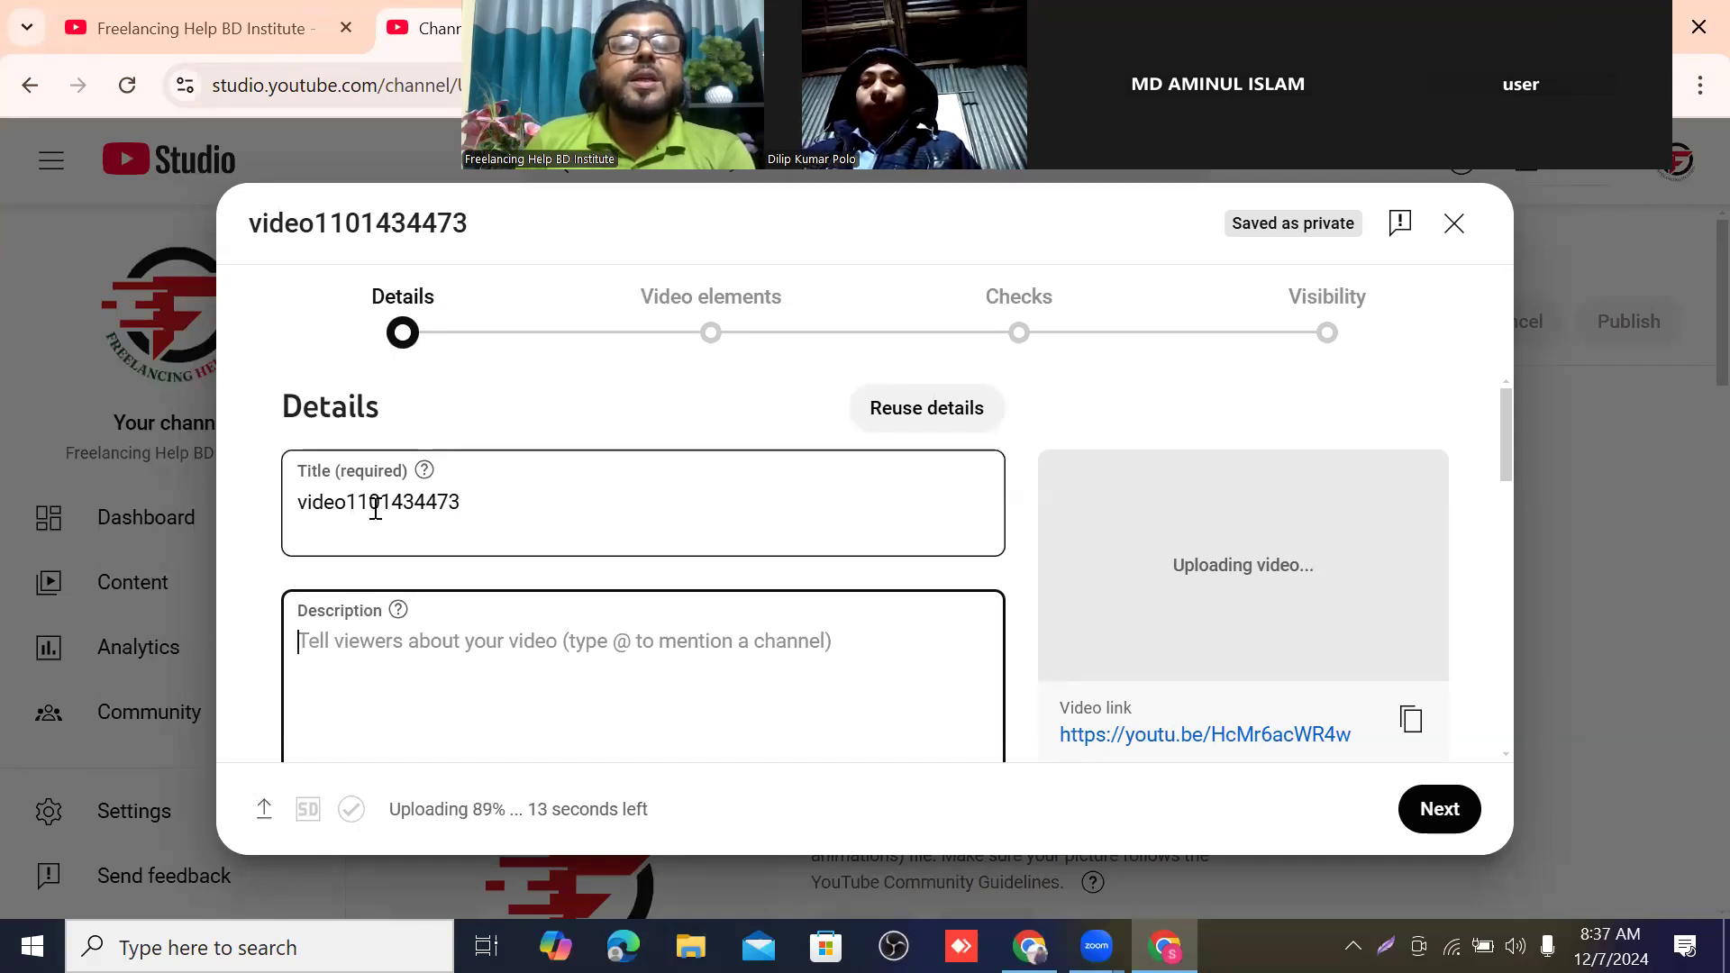
# Replace the video's default title with "Facebook ads Campaign(Leads ad and sales Ad)".
pyautogui.moveTo(470, 500); pyautogui.dragTo(257, 496)
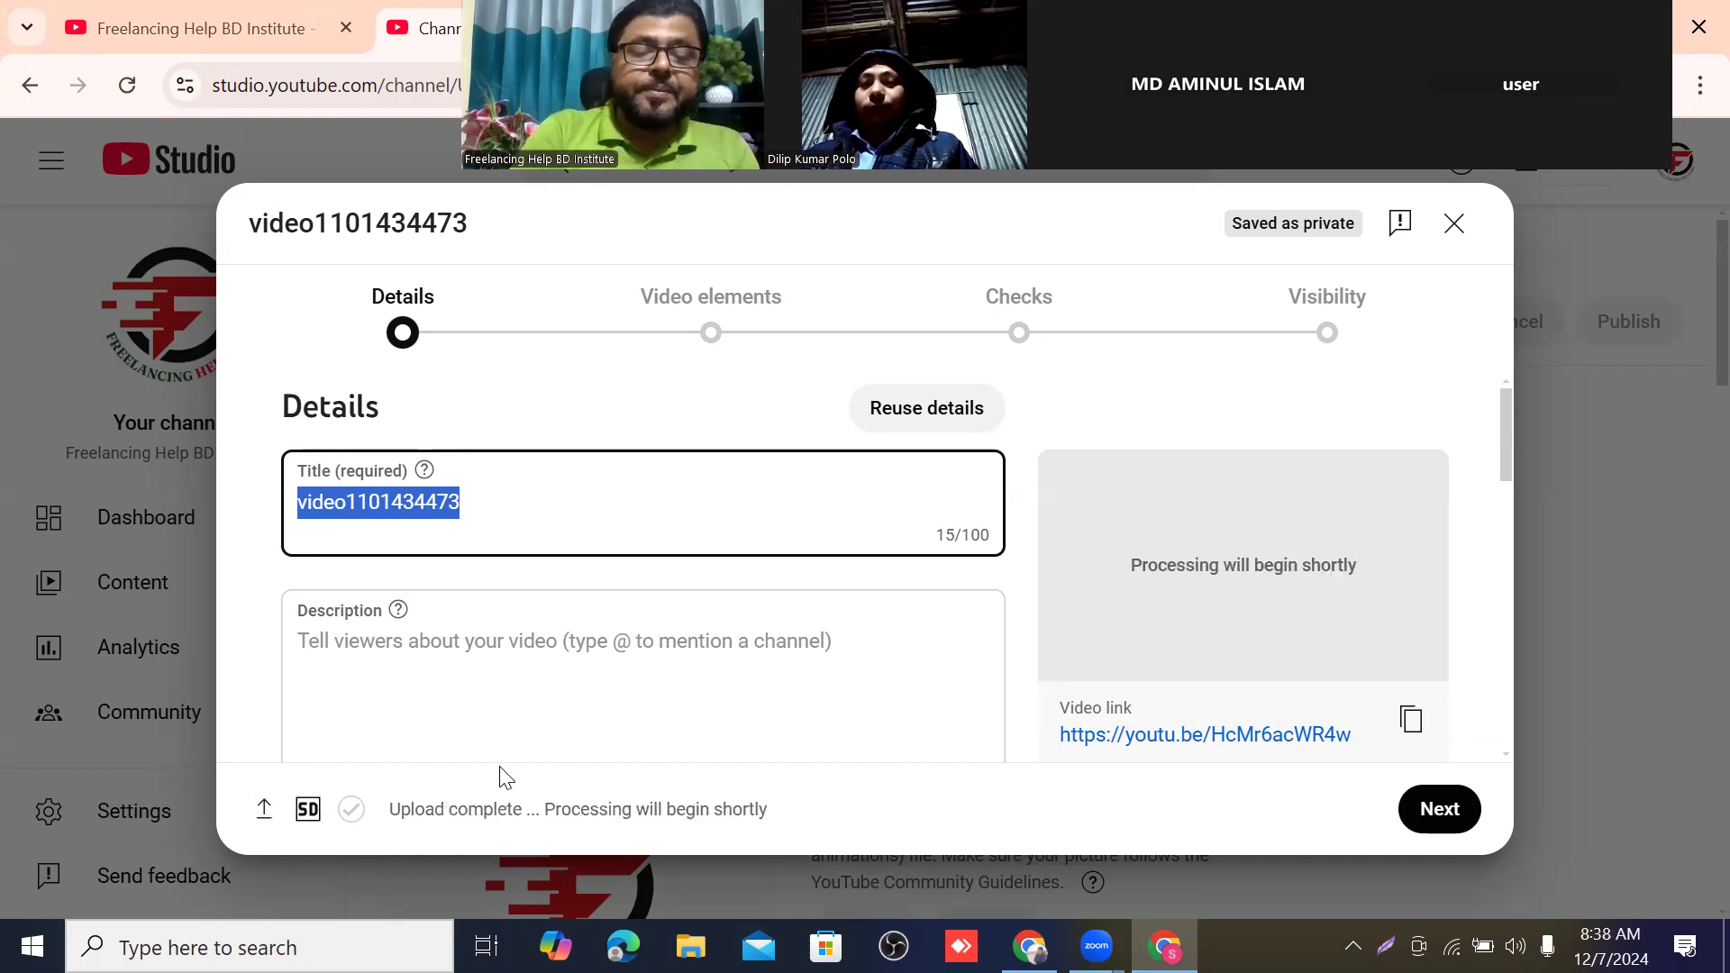
pyautogui.write('Face')
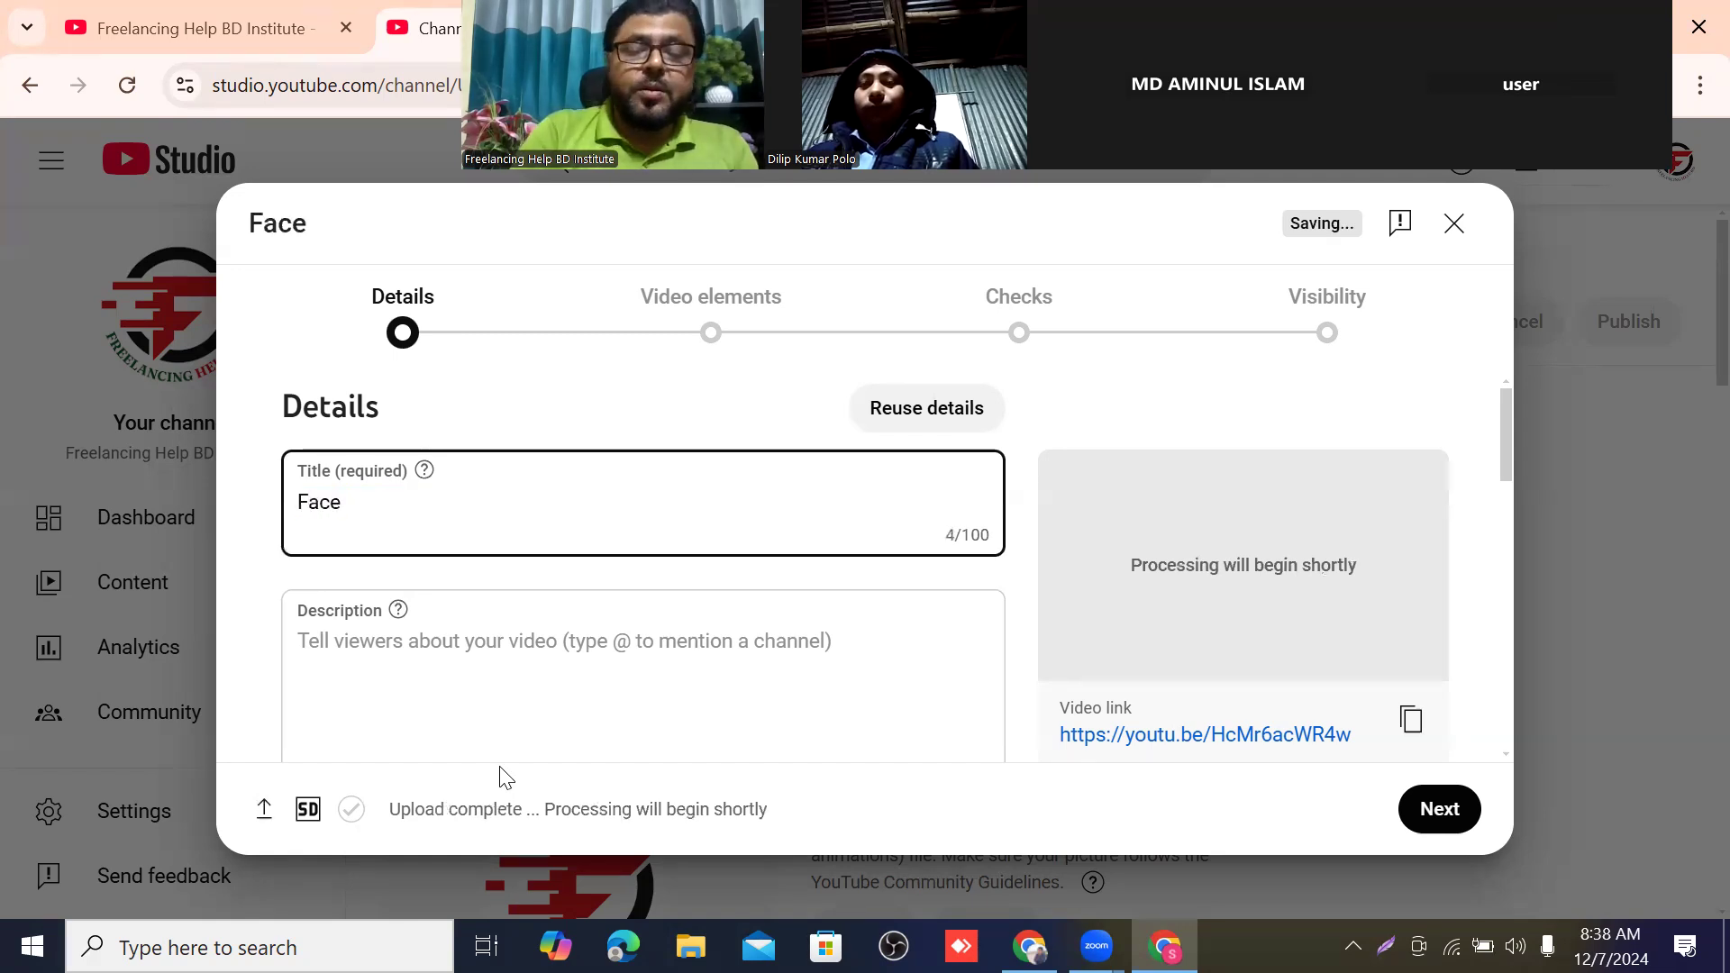
pyautogui.write('bo')
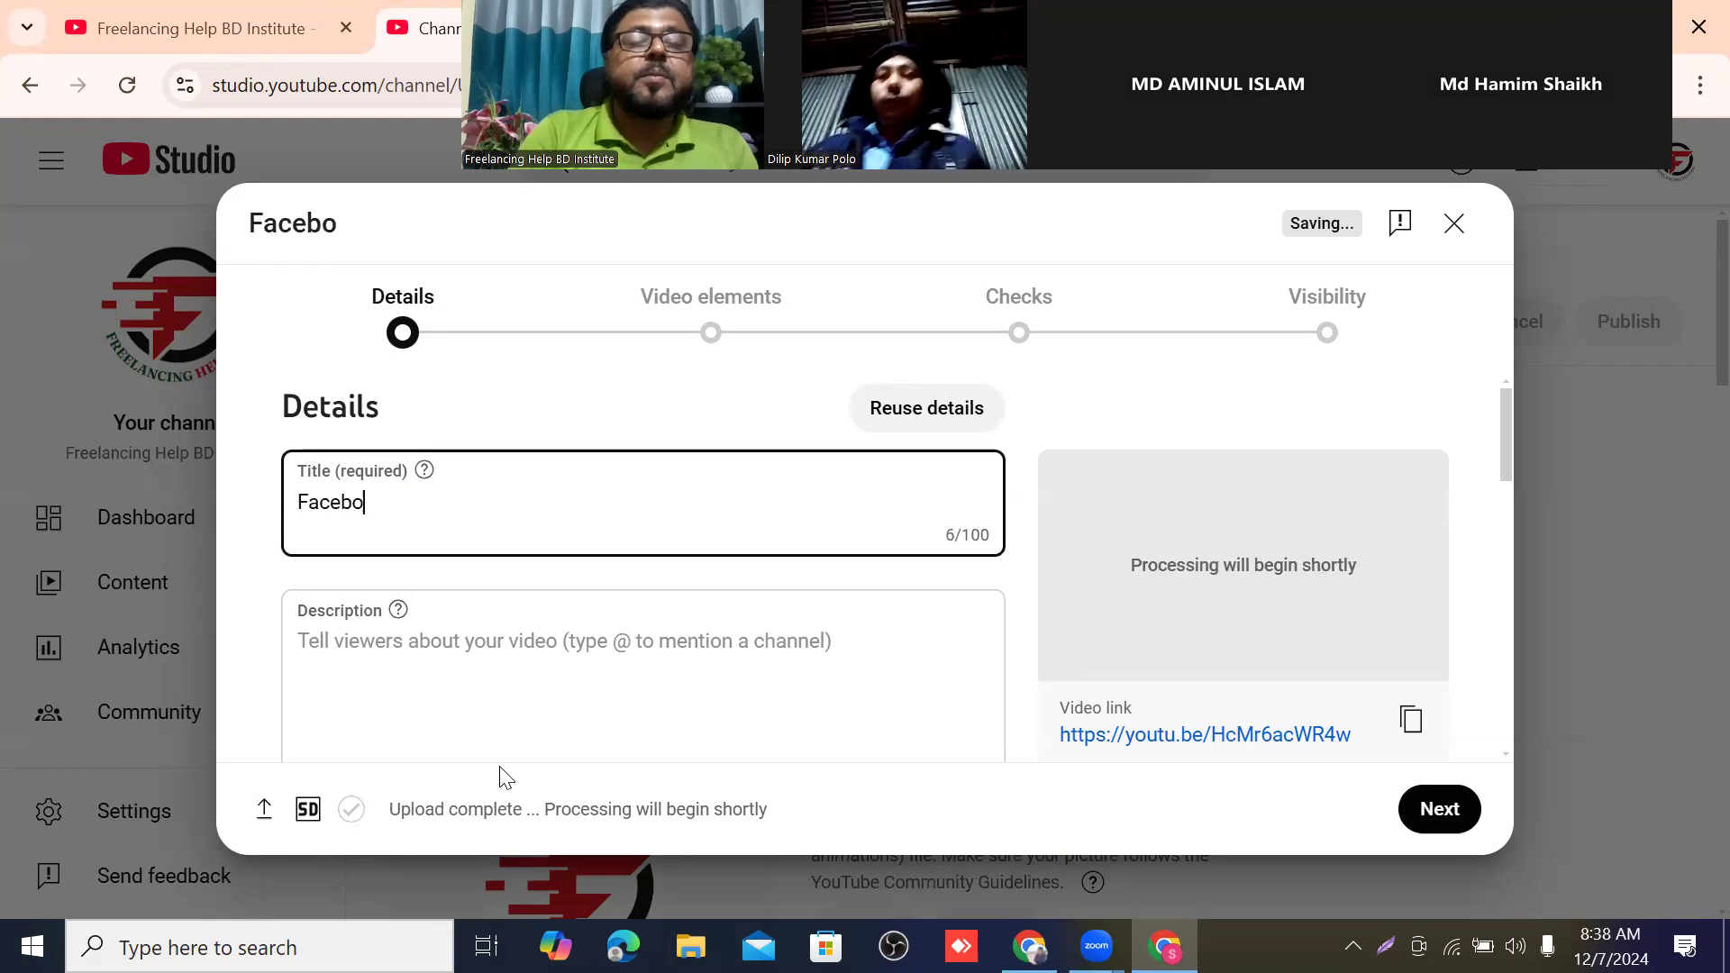
pyautogui.write('ok')
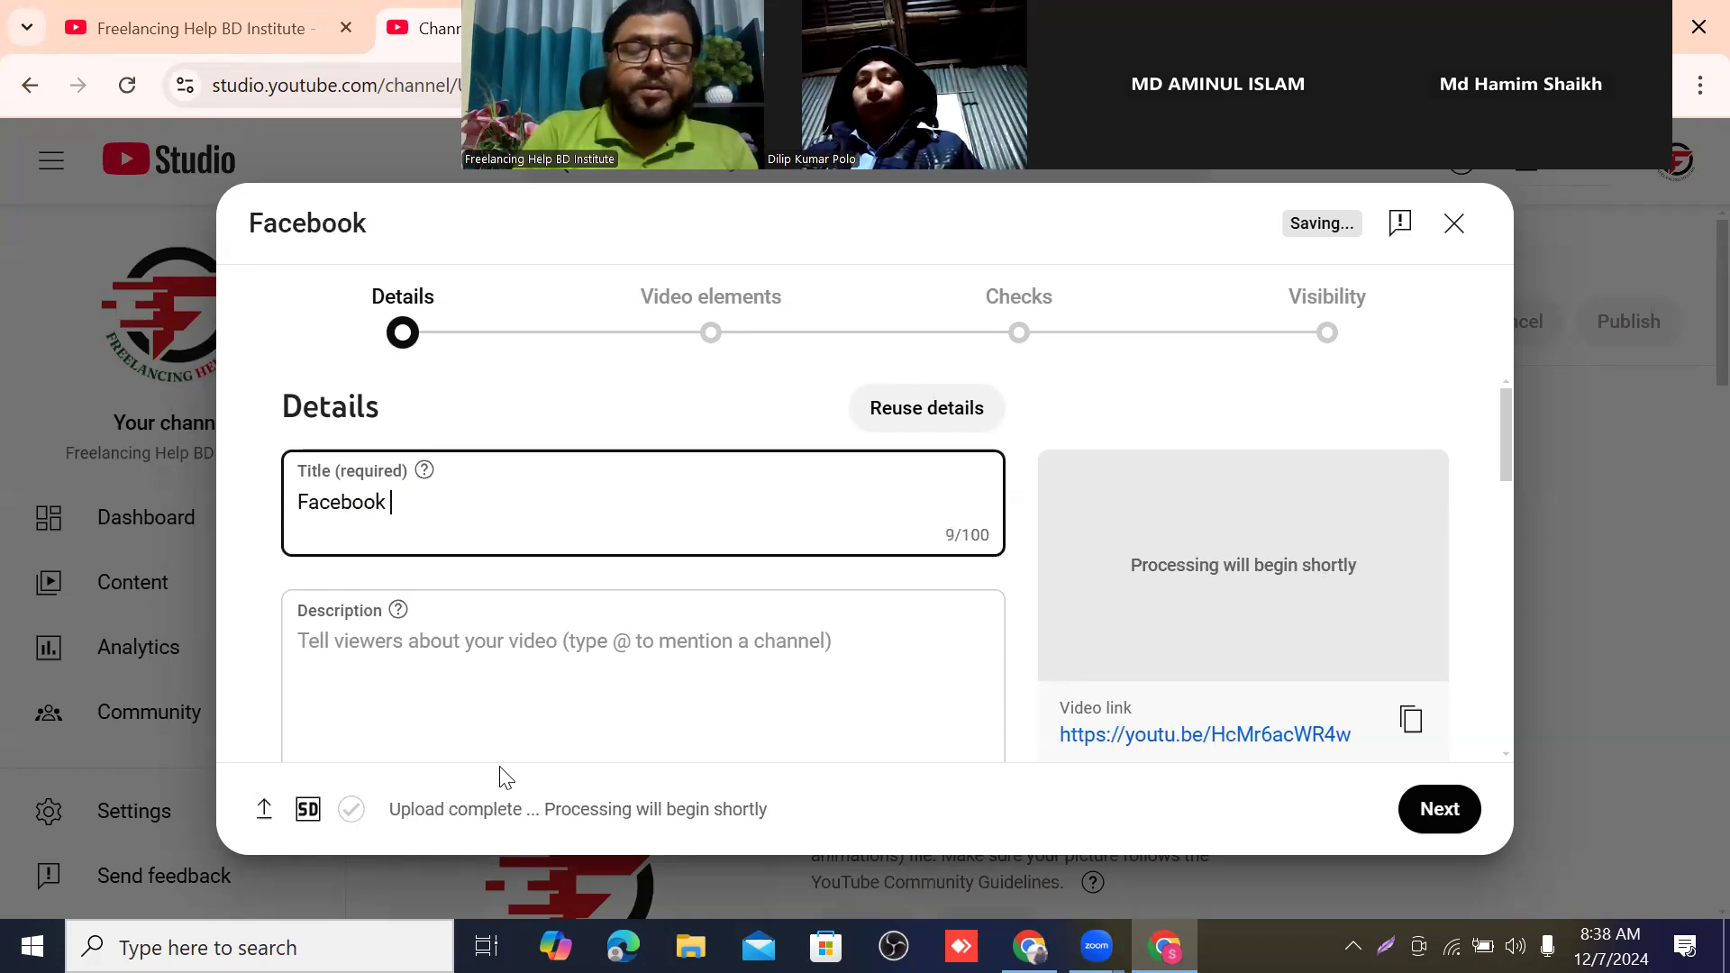
pyautogui.write(' ads')
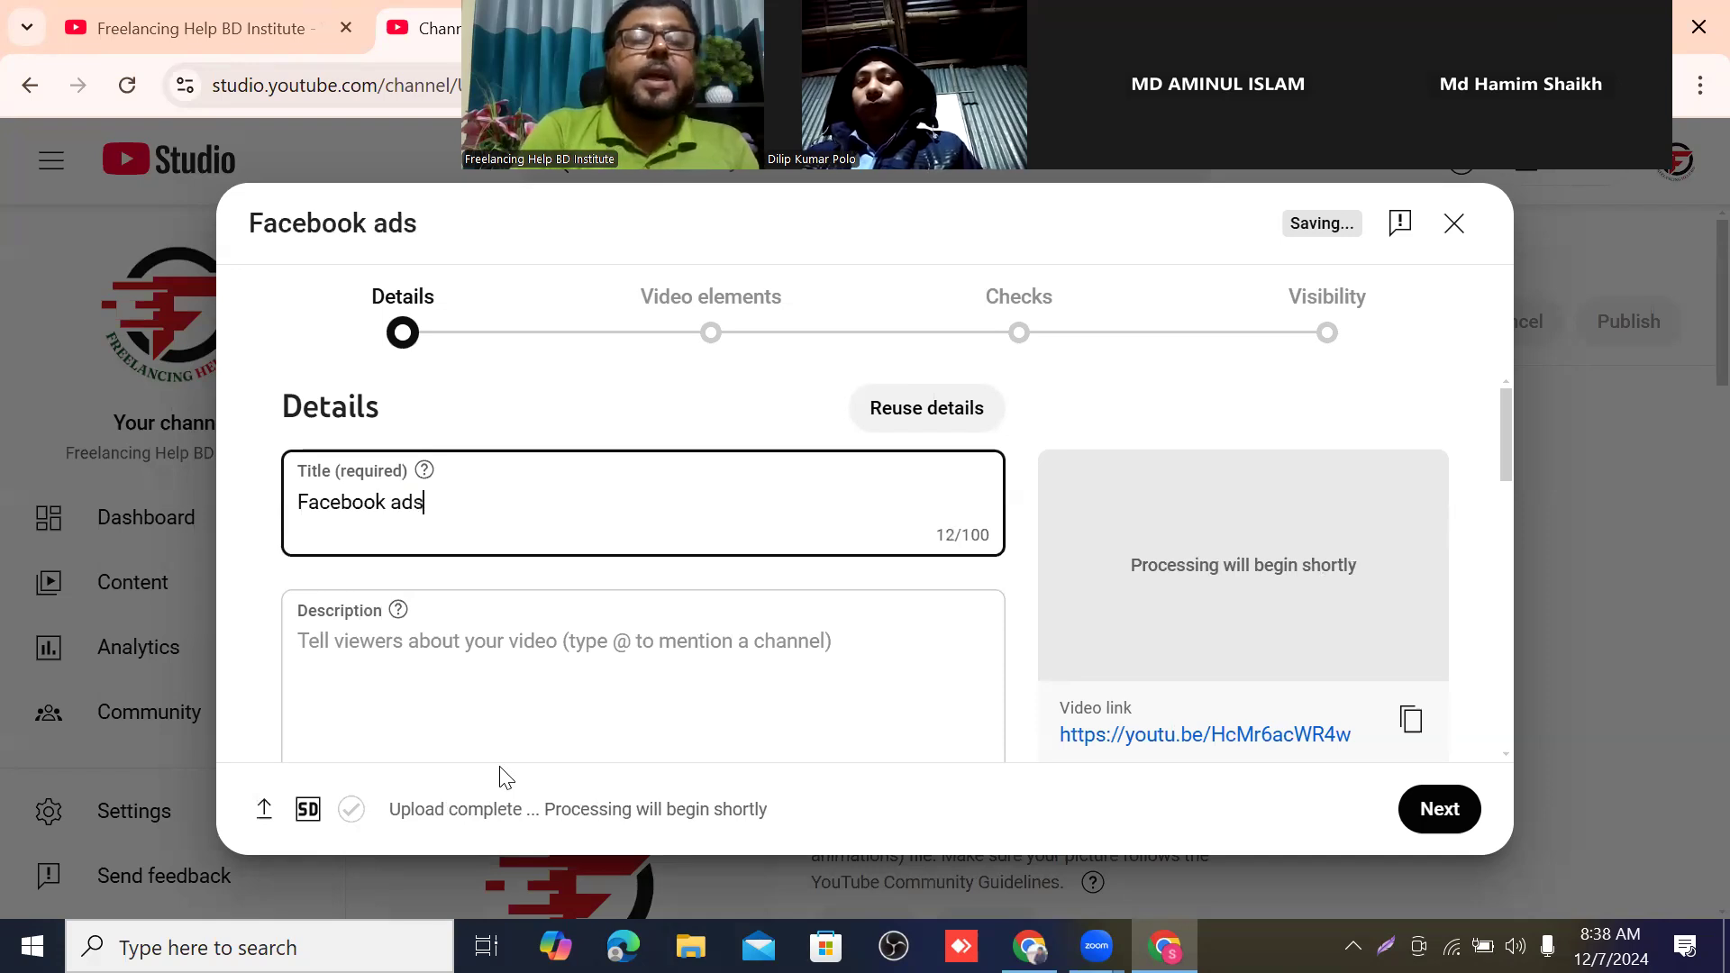
pyautogui.write(' Ca')
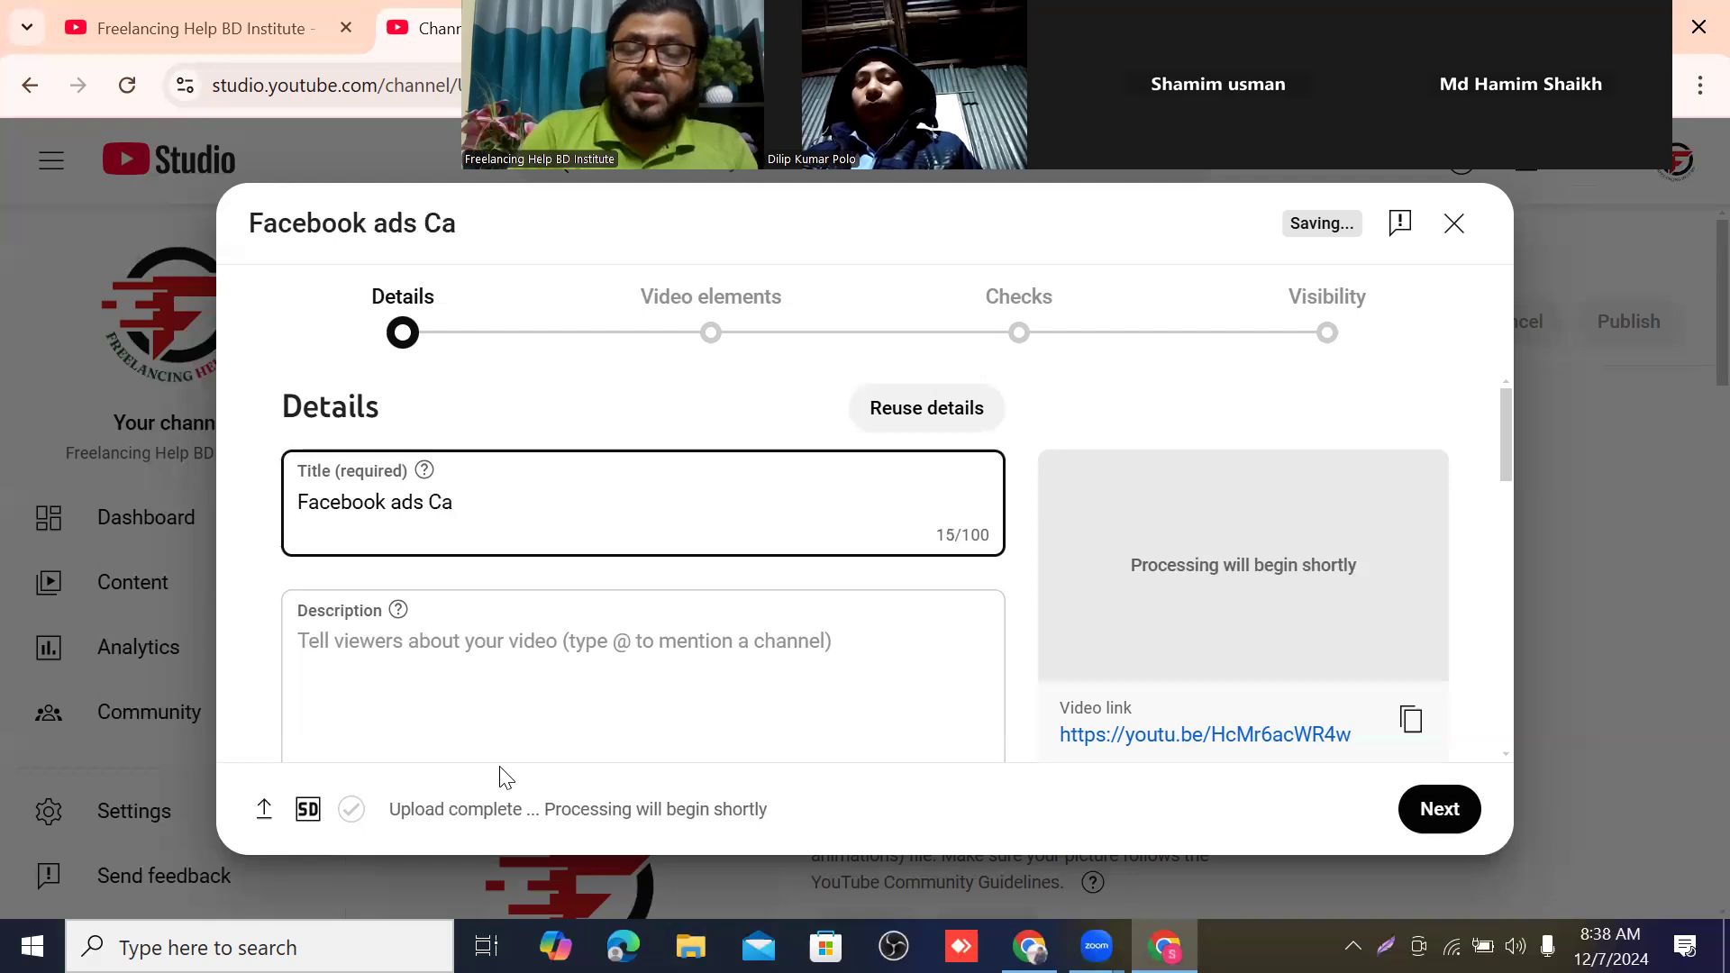
pyautogui.write('mpa')
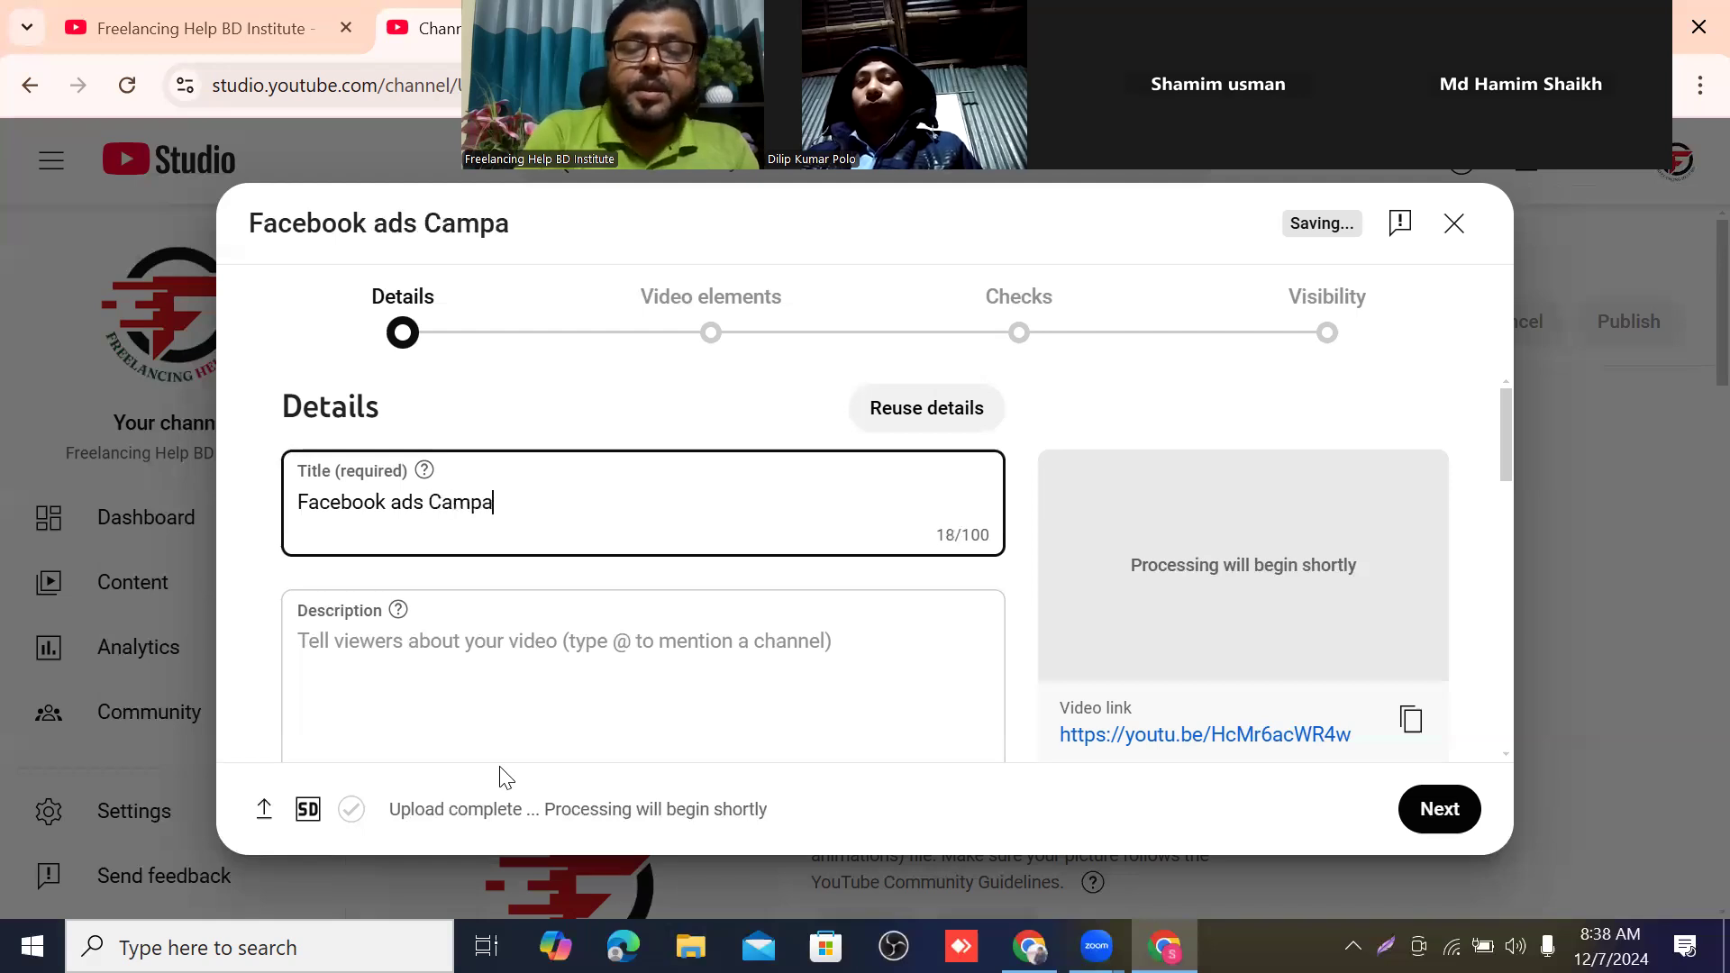
pyautogui.write('ign')
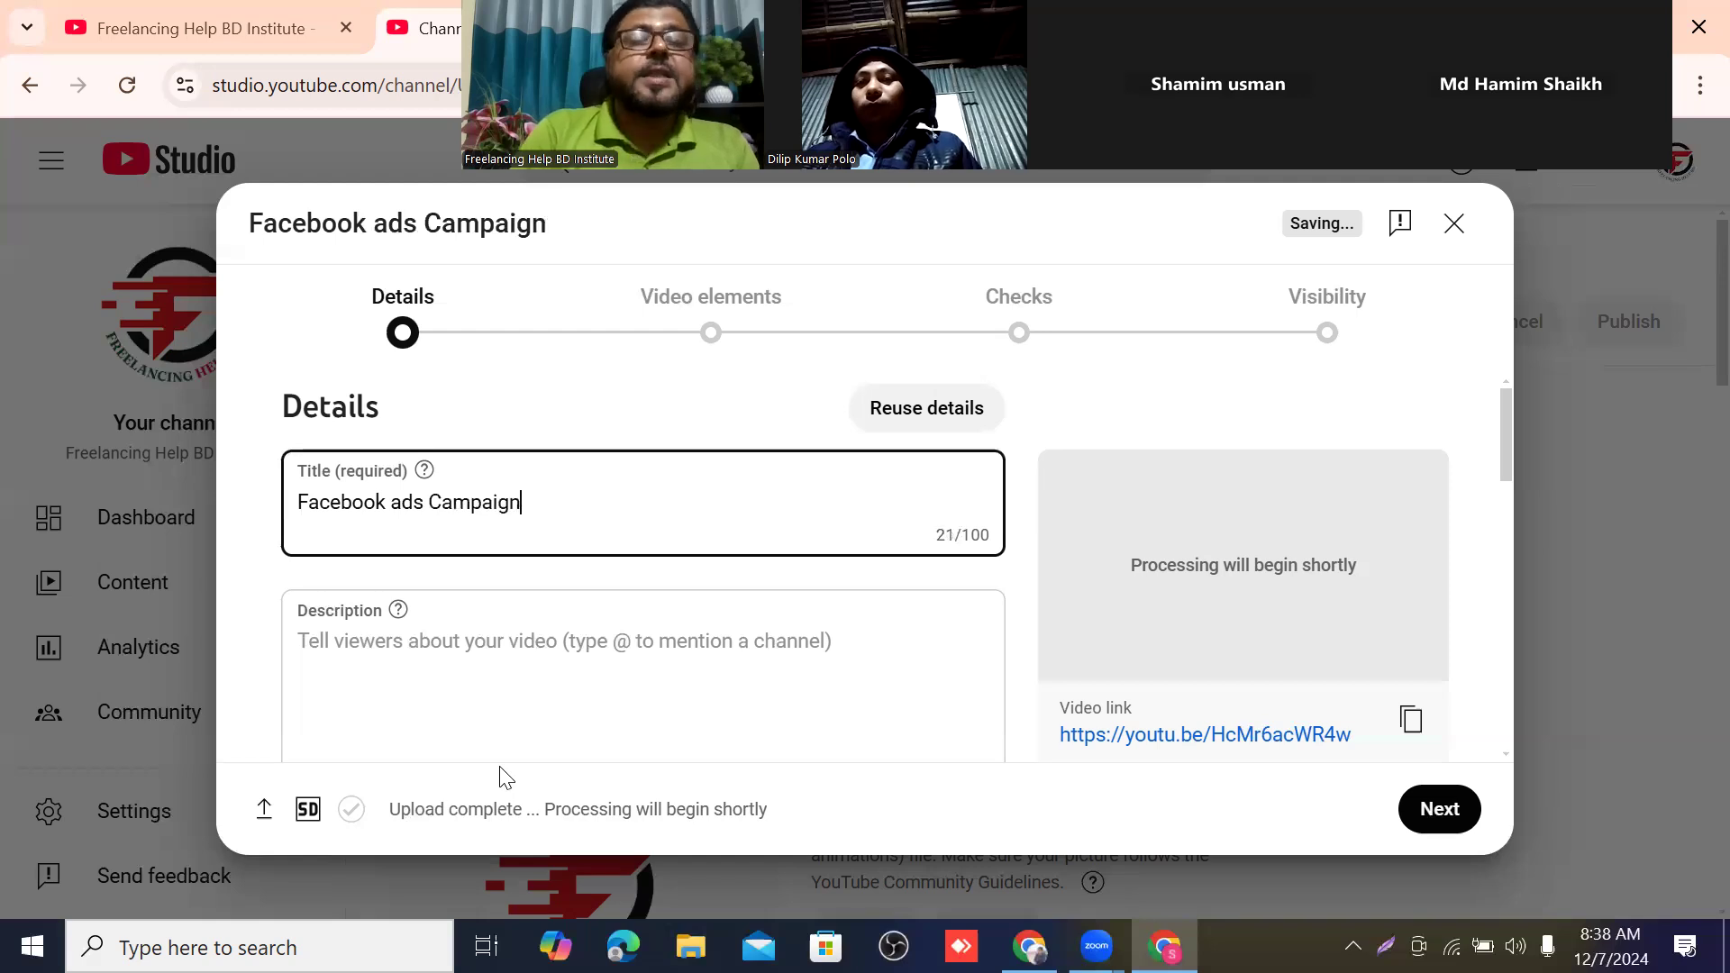
pyautogui.write('(')
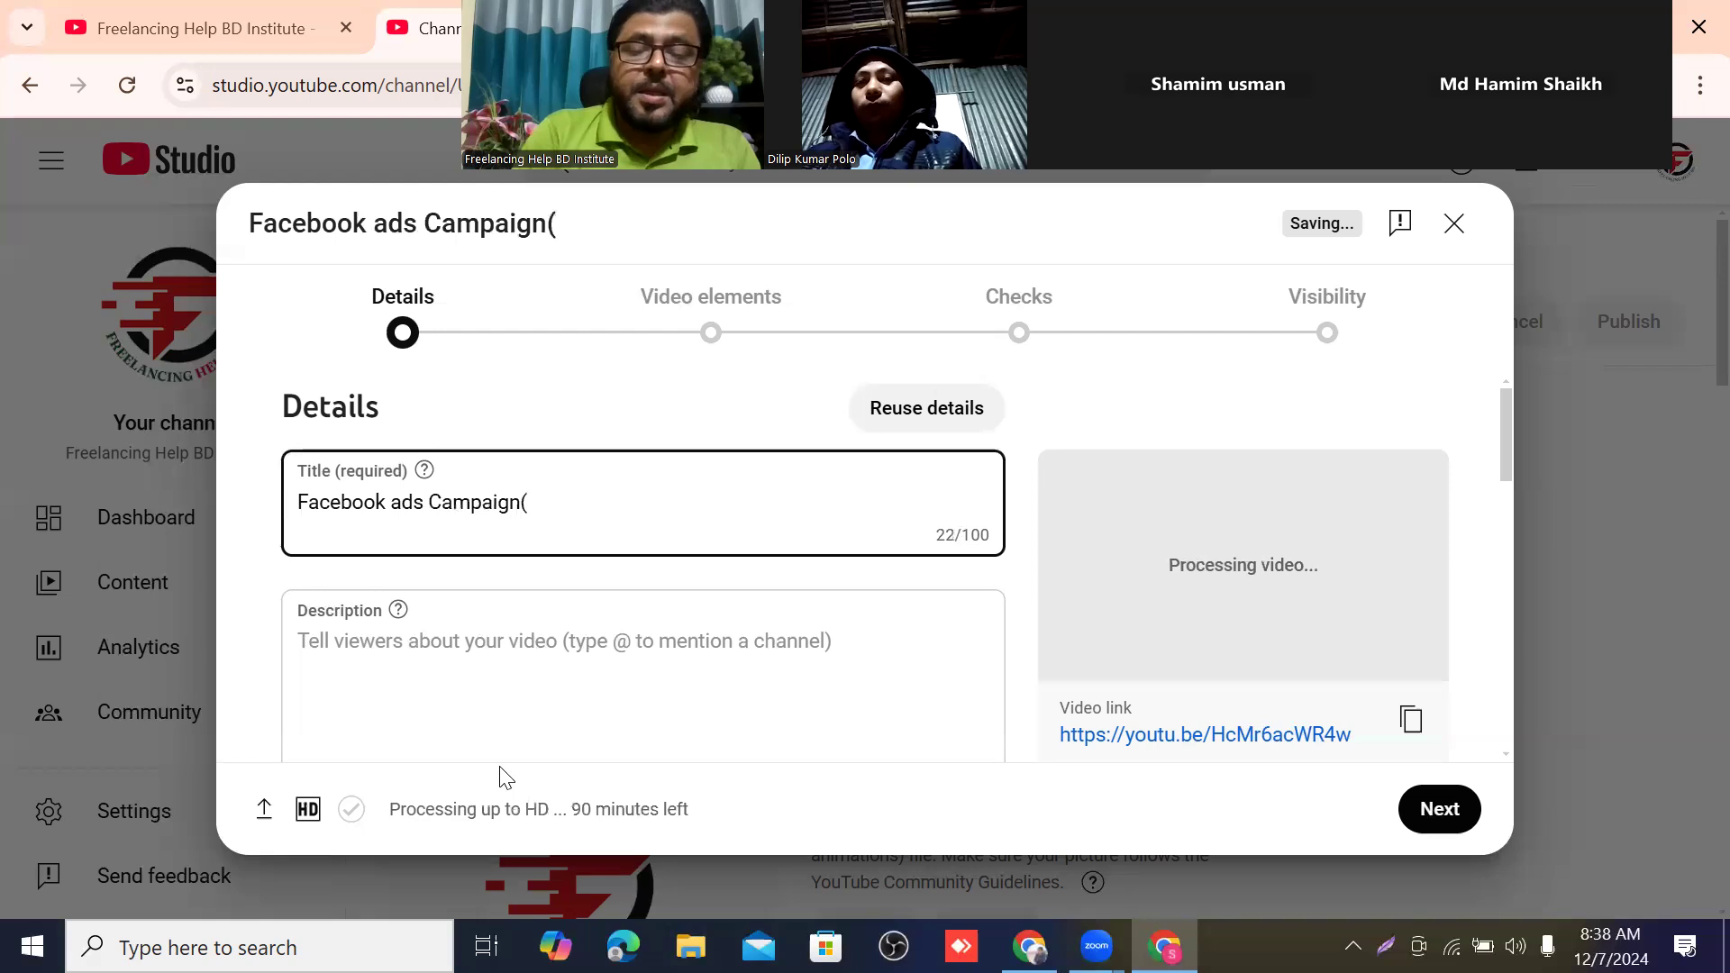
pyautogui.write('Lea')
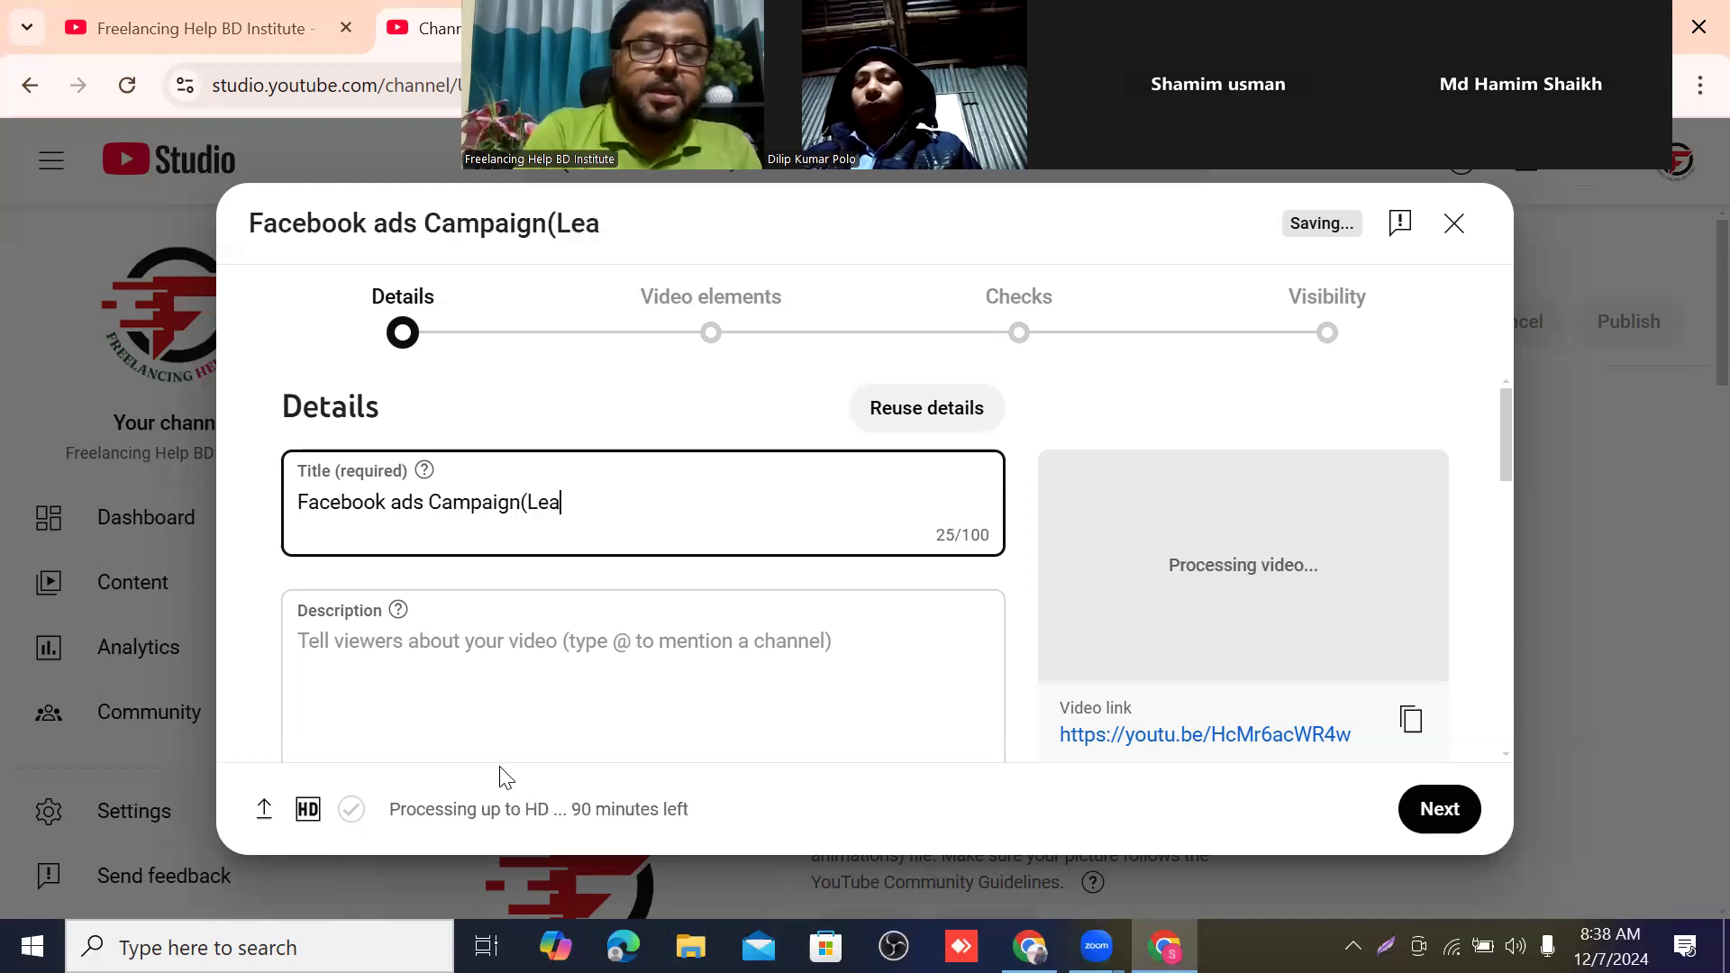
pyautogui.write('ds ad ')
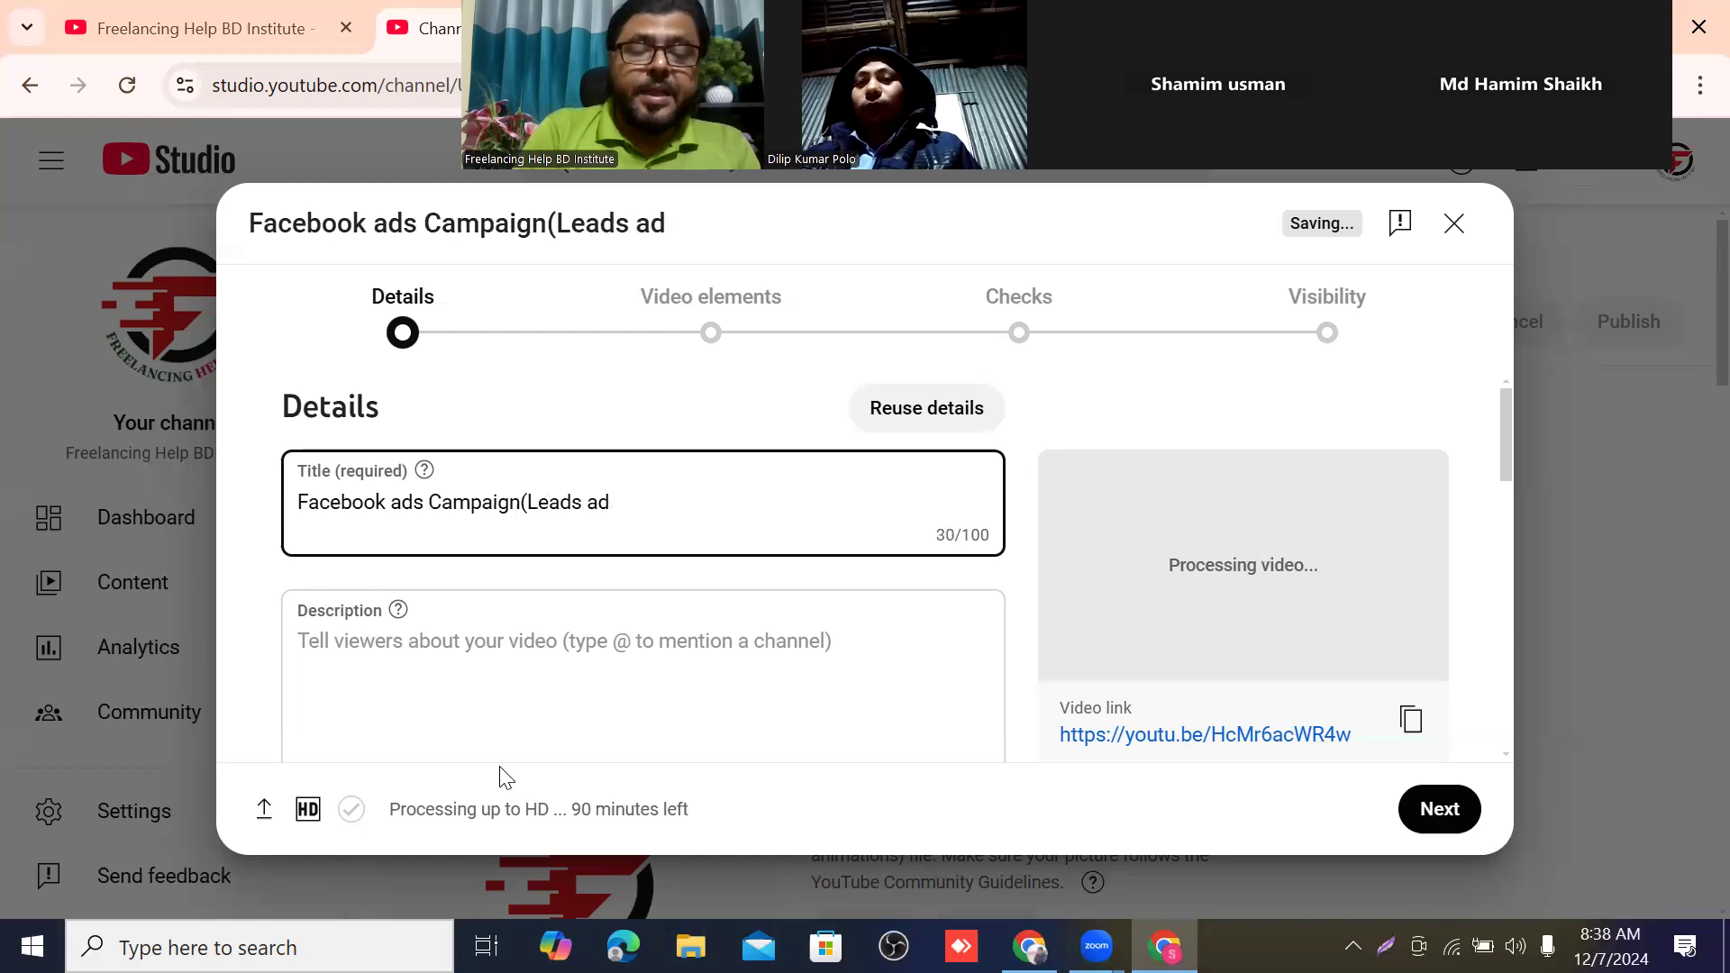
pyautogui.write('a')
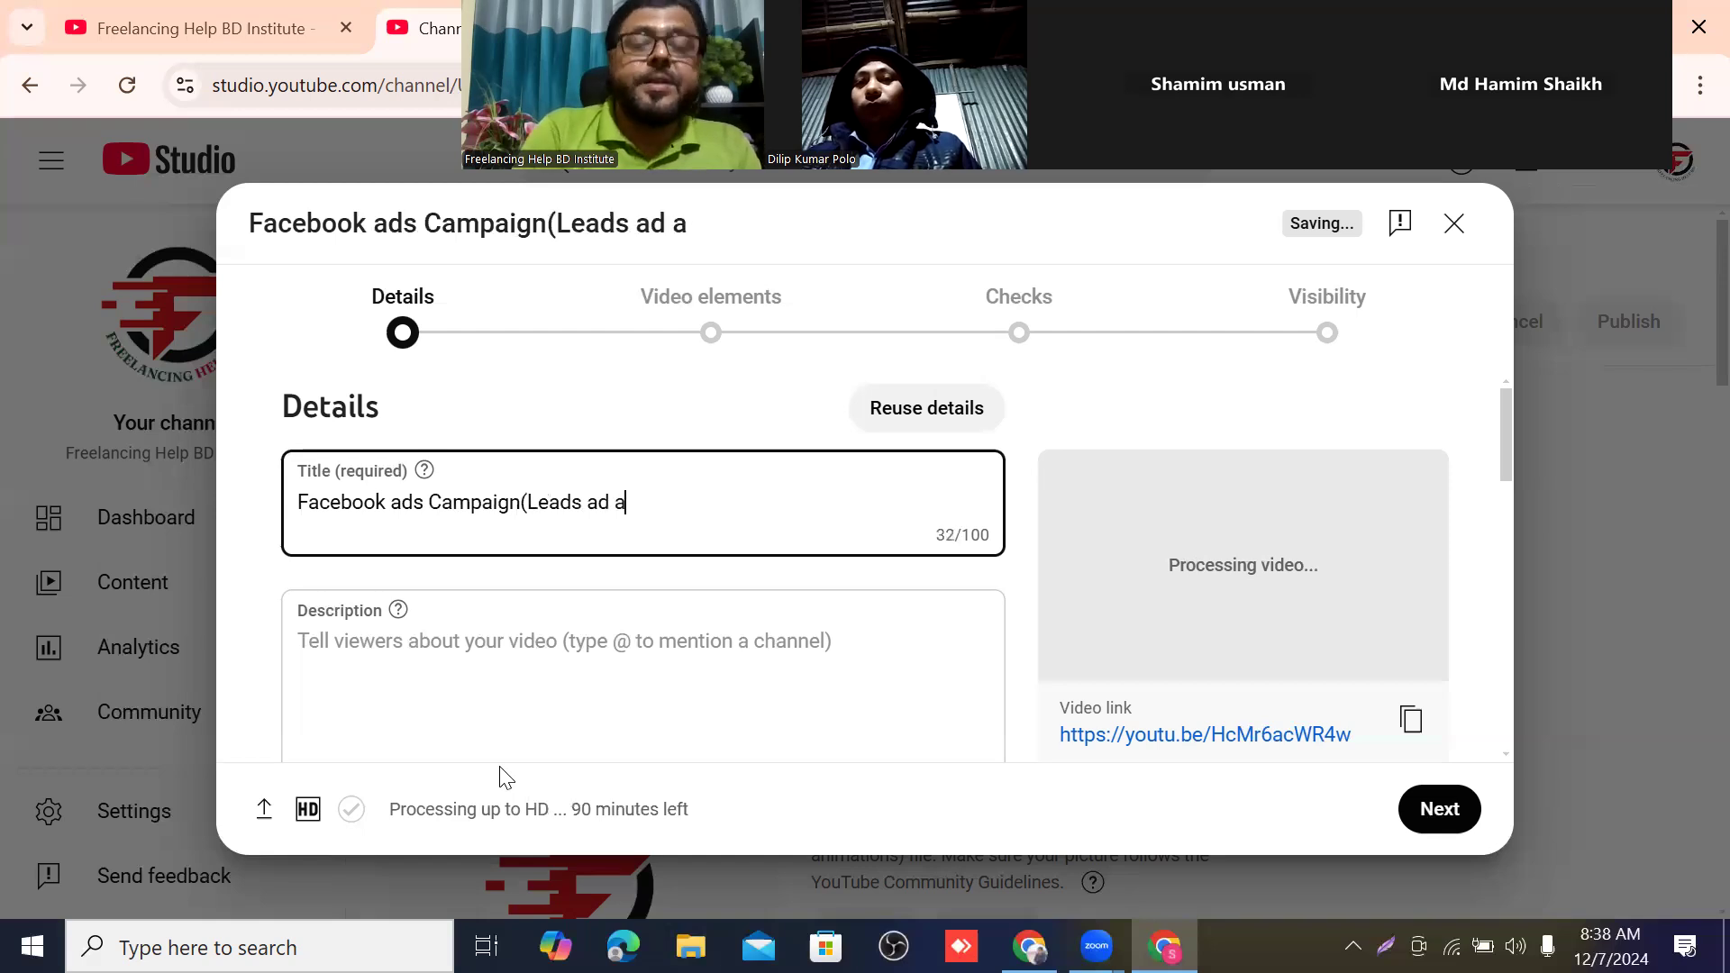
pyautogui.write('nd')
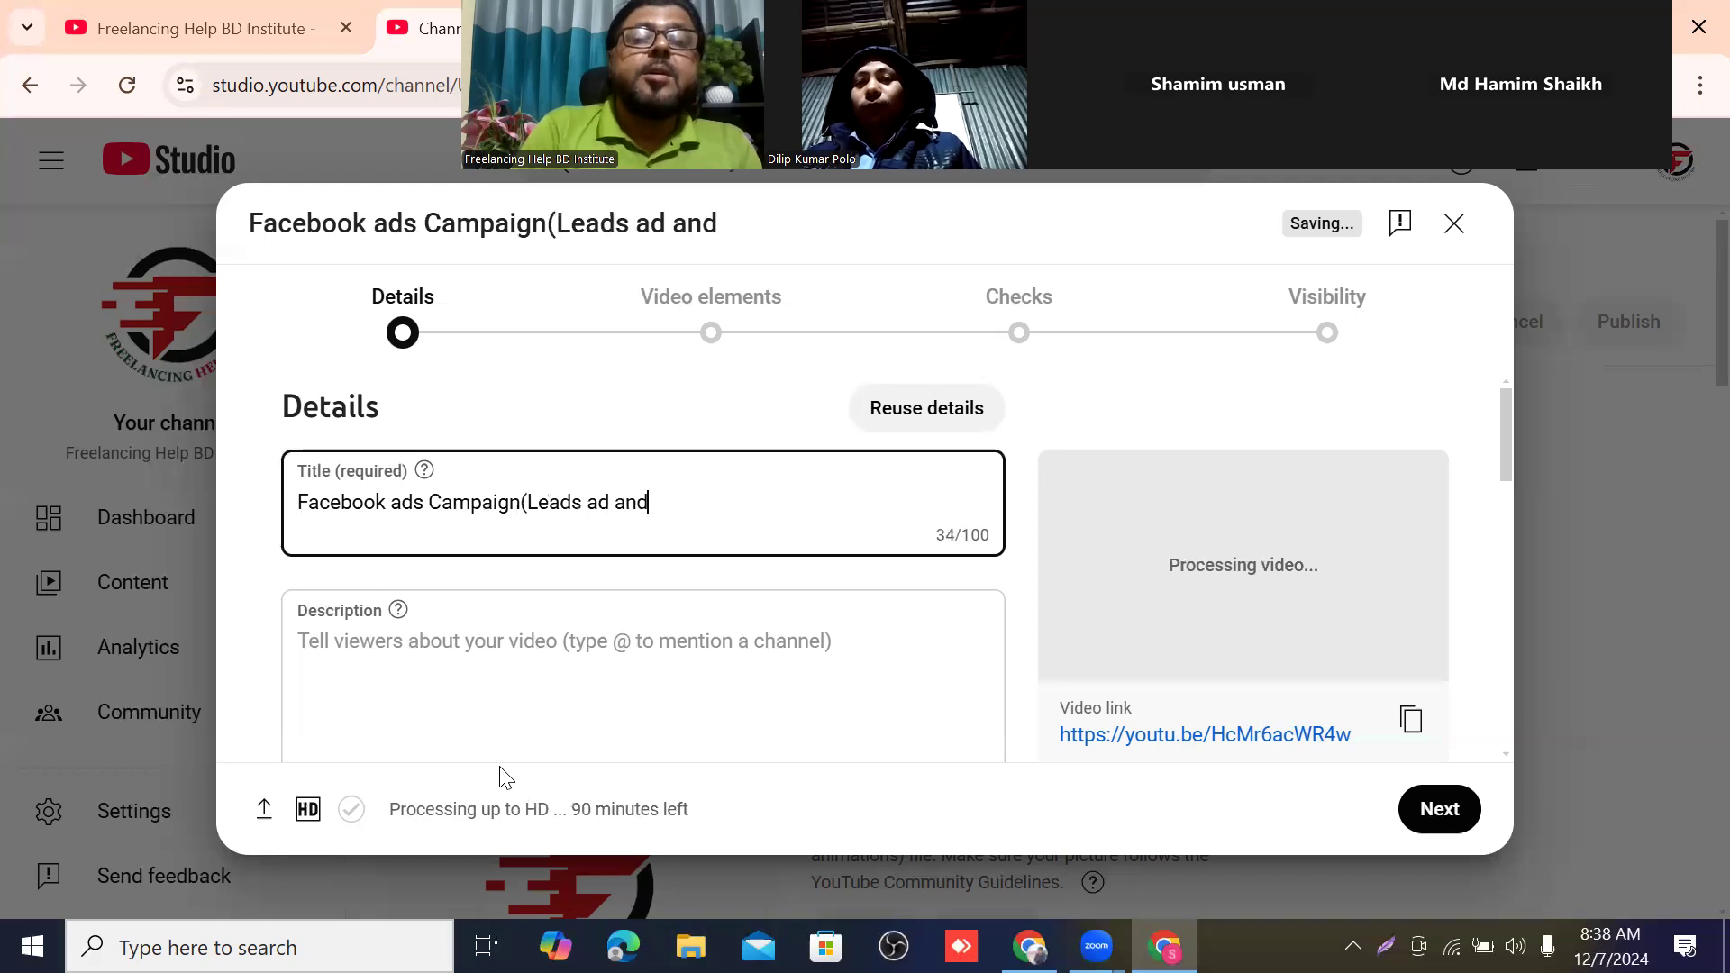
pyautogui.write(' s')
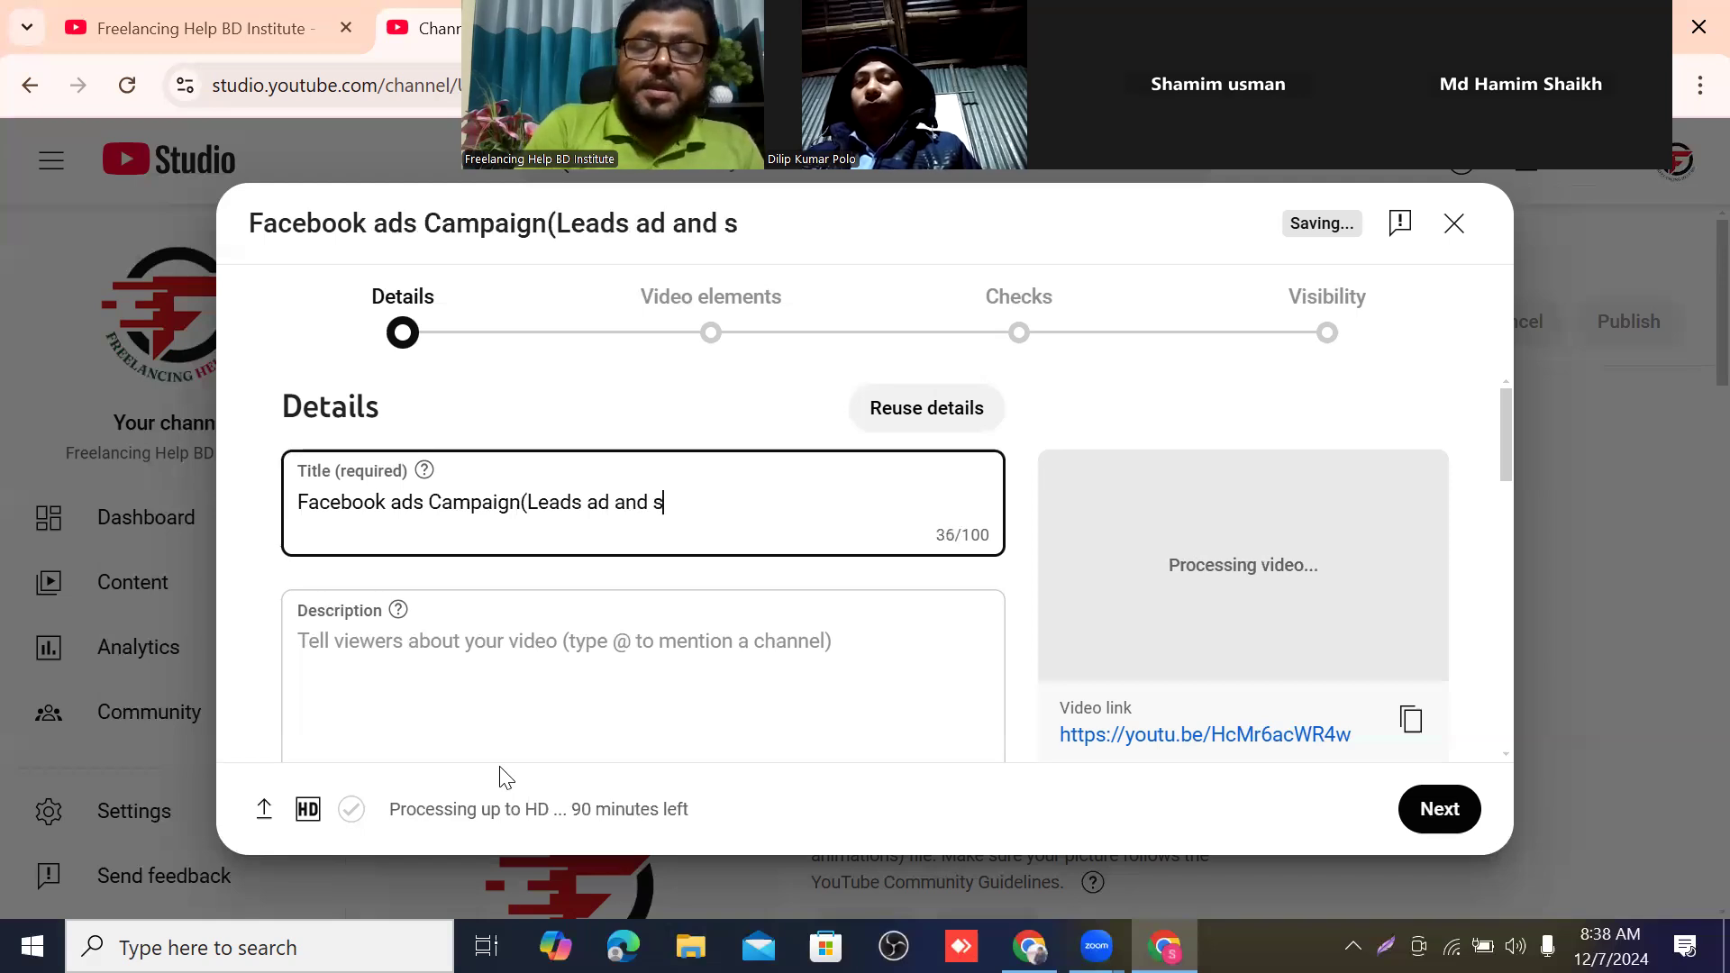
pyautogui.write('a')
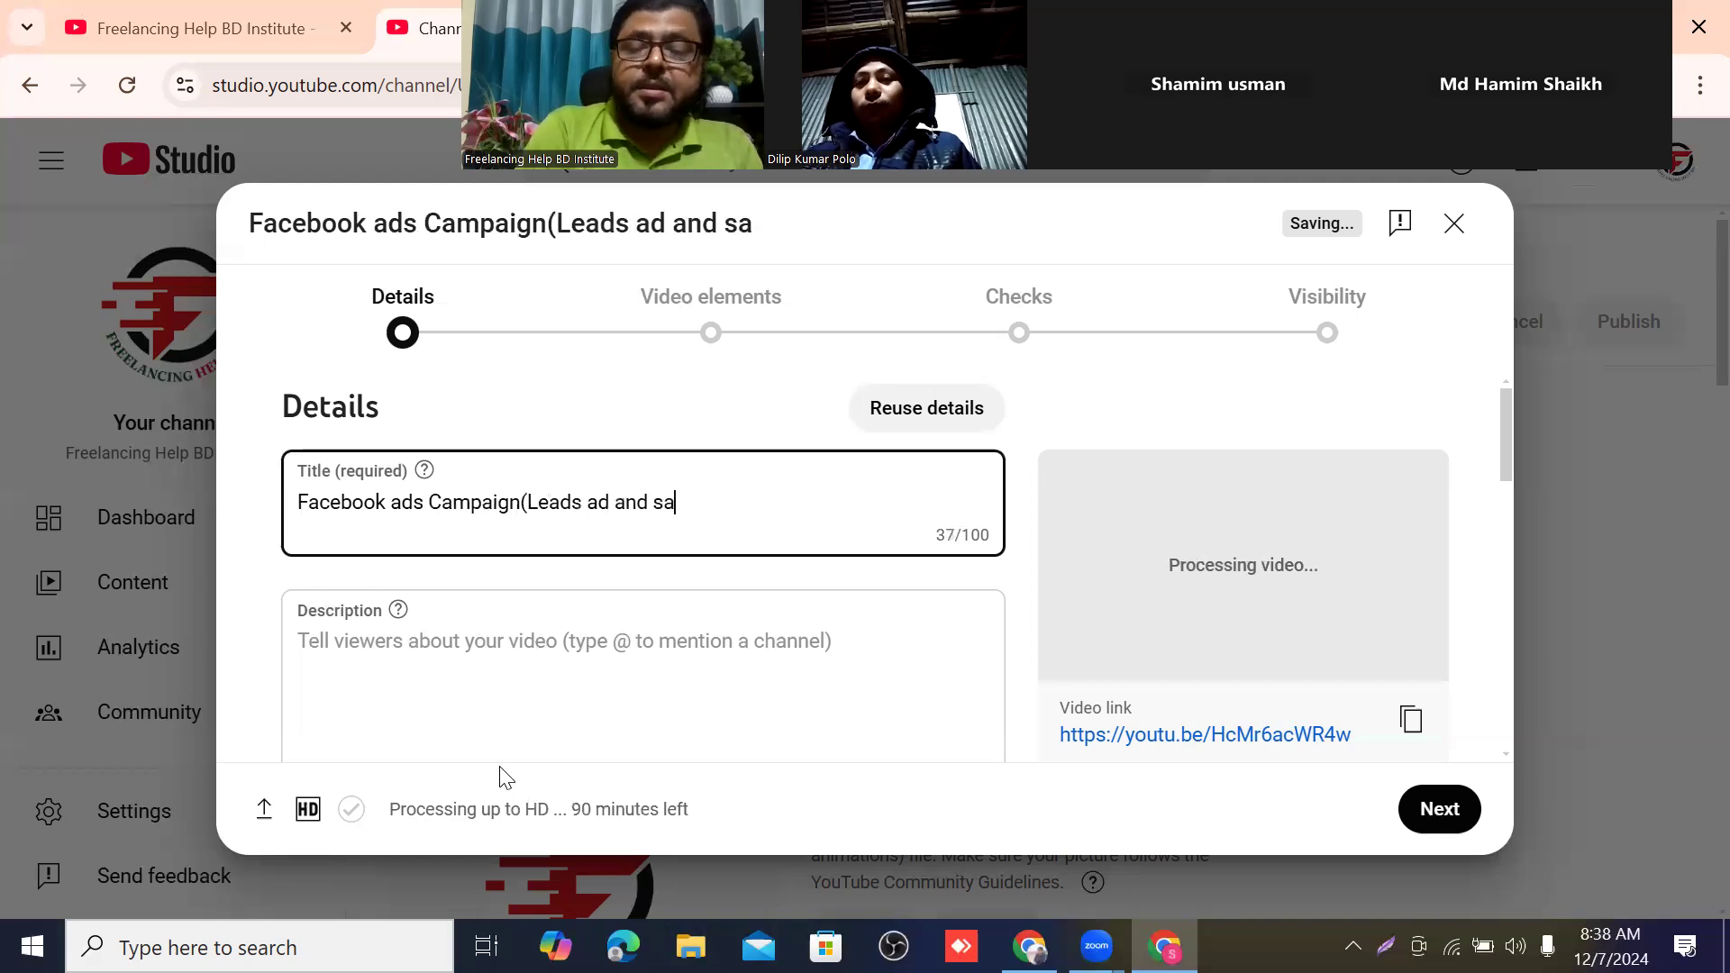
pyautogui.write('les')
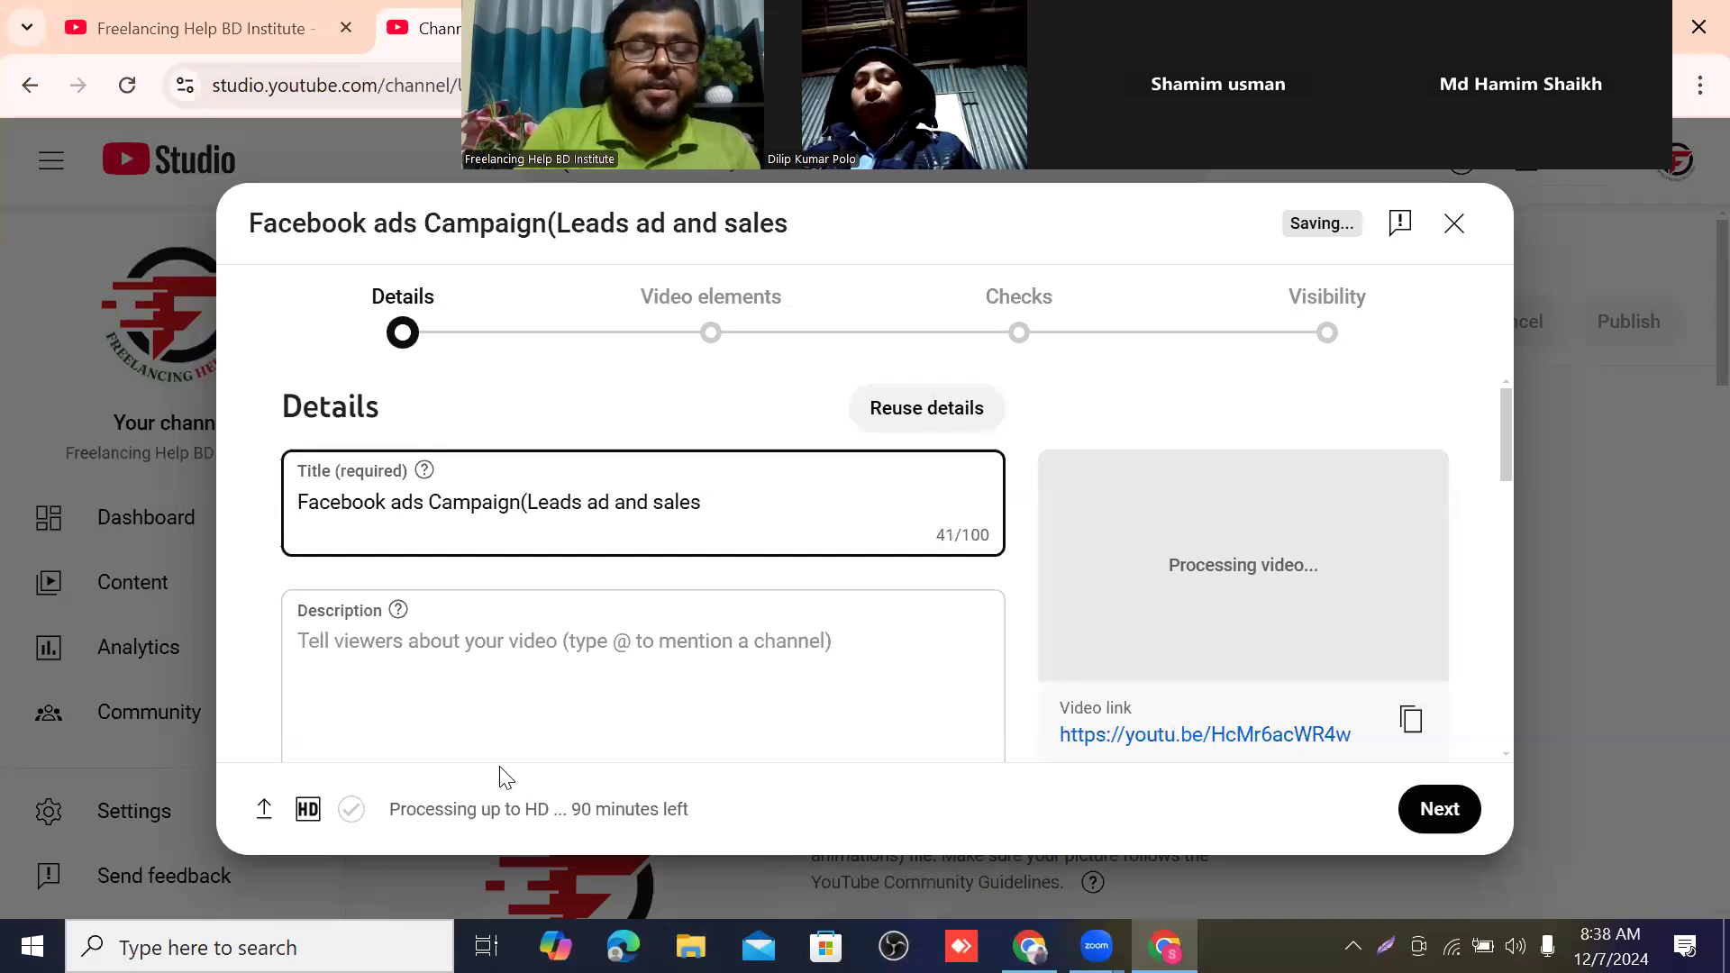
pyautogui.write(' Add')
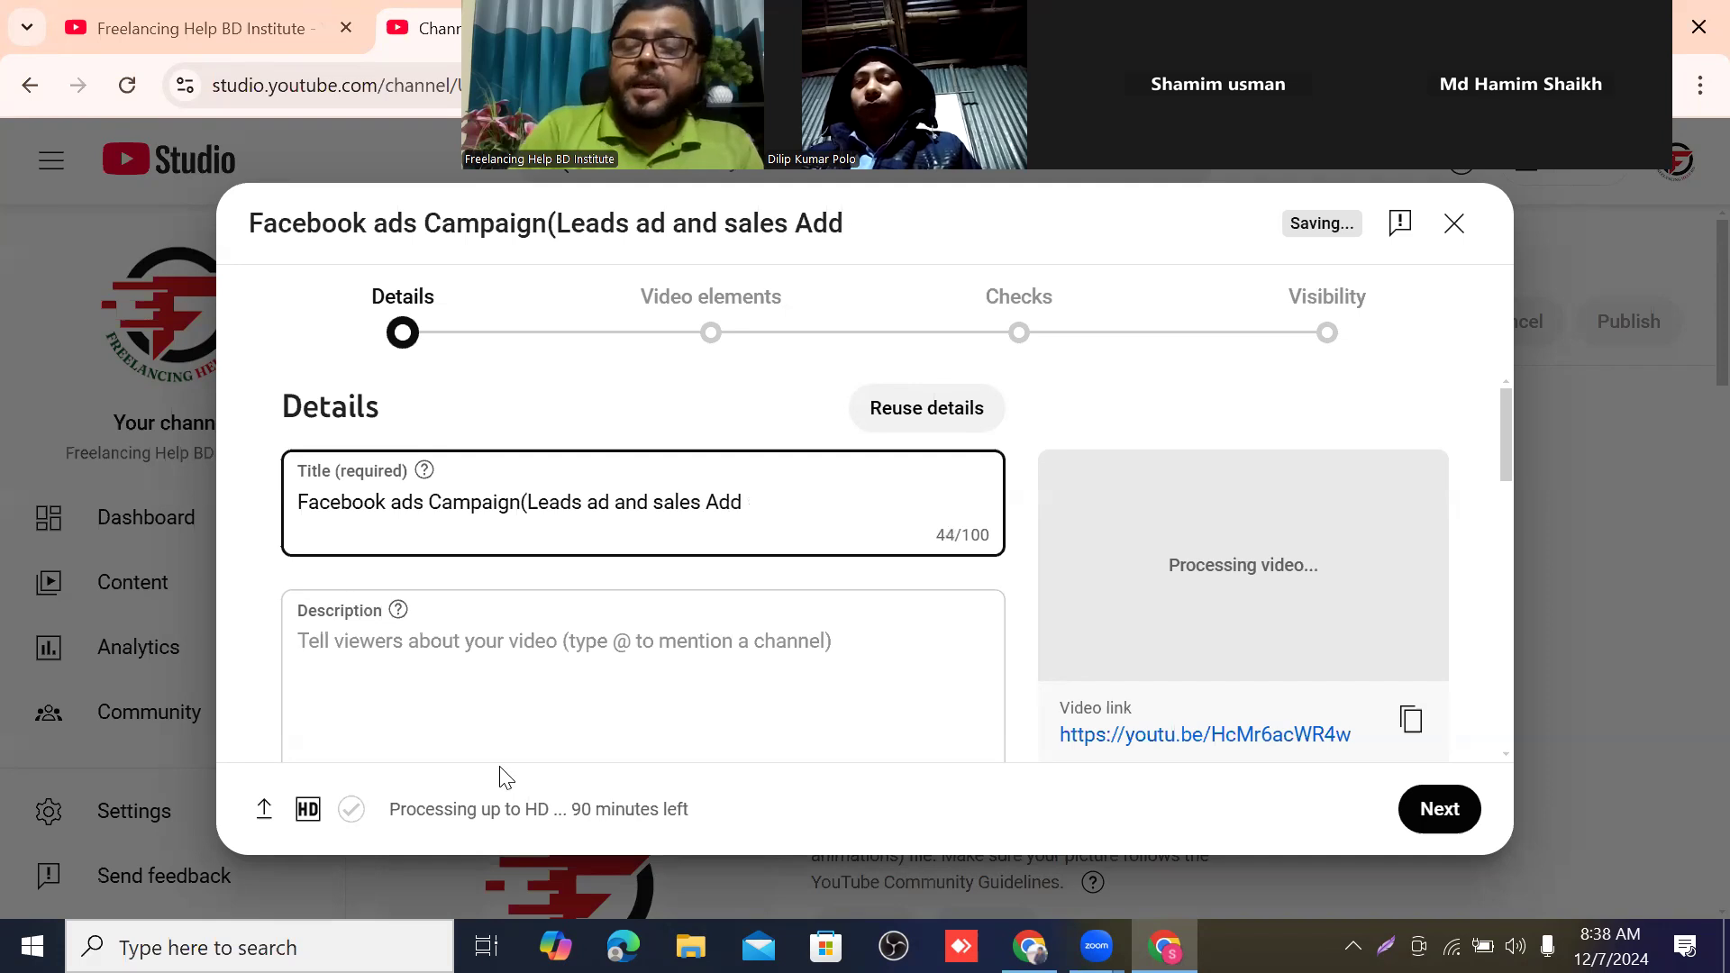
pyautogui.press('BackSpace')
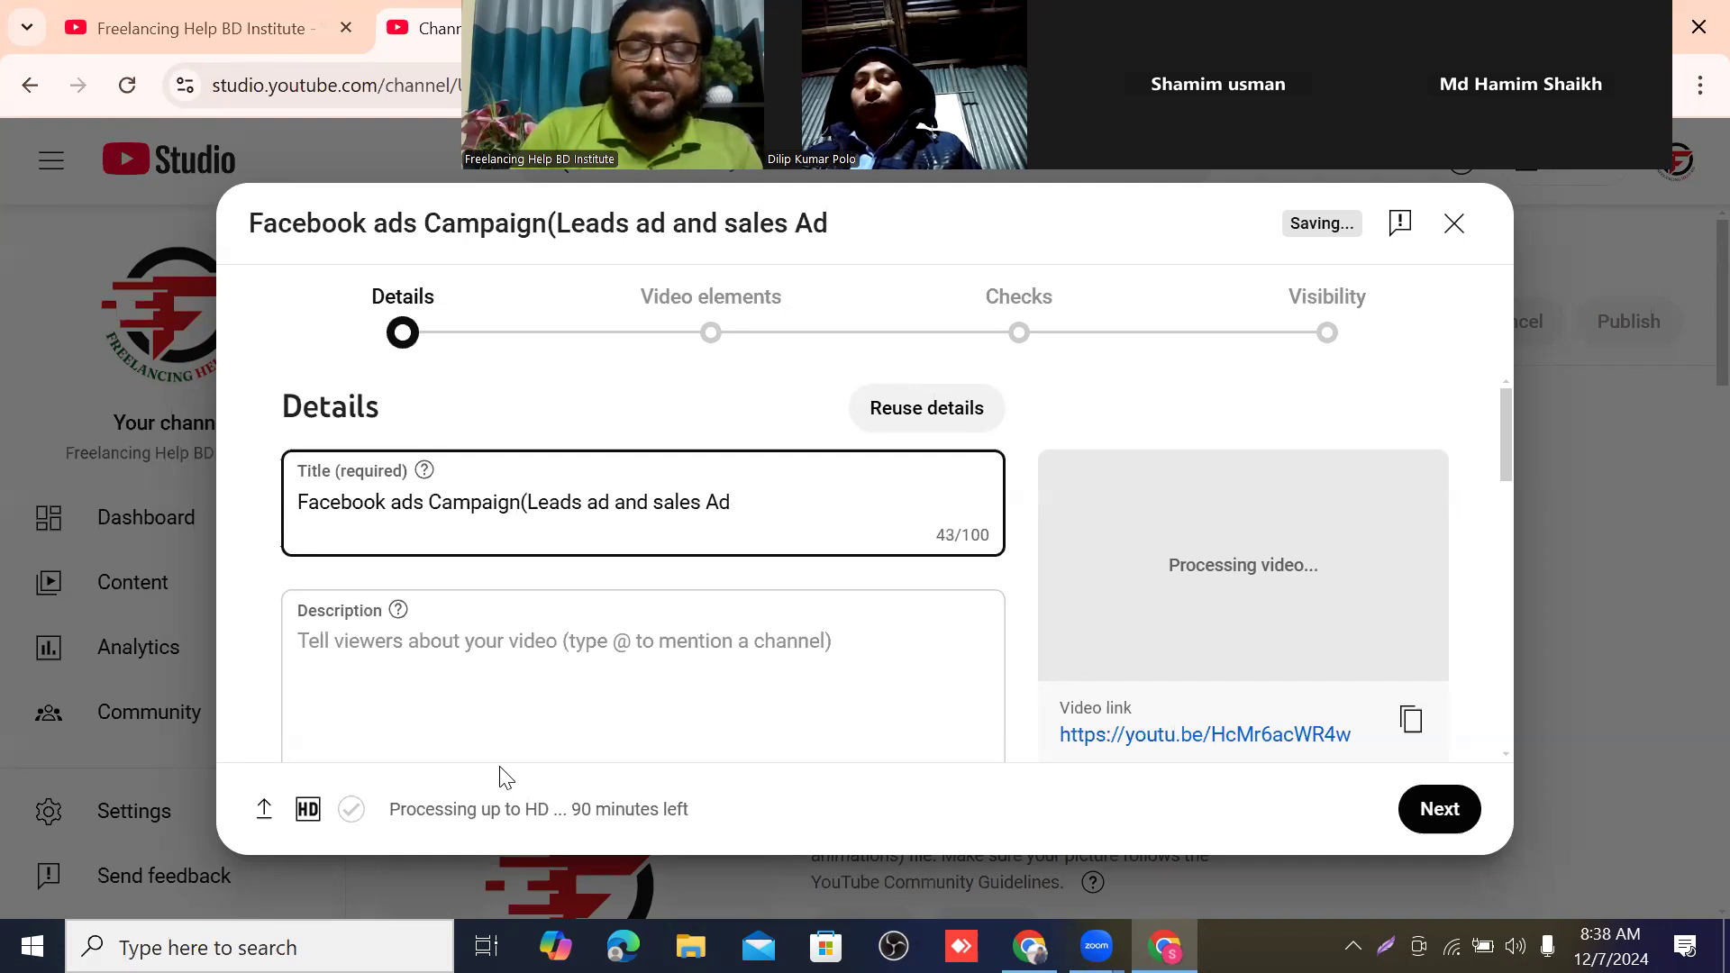
pyautogui.write('0')
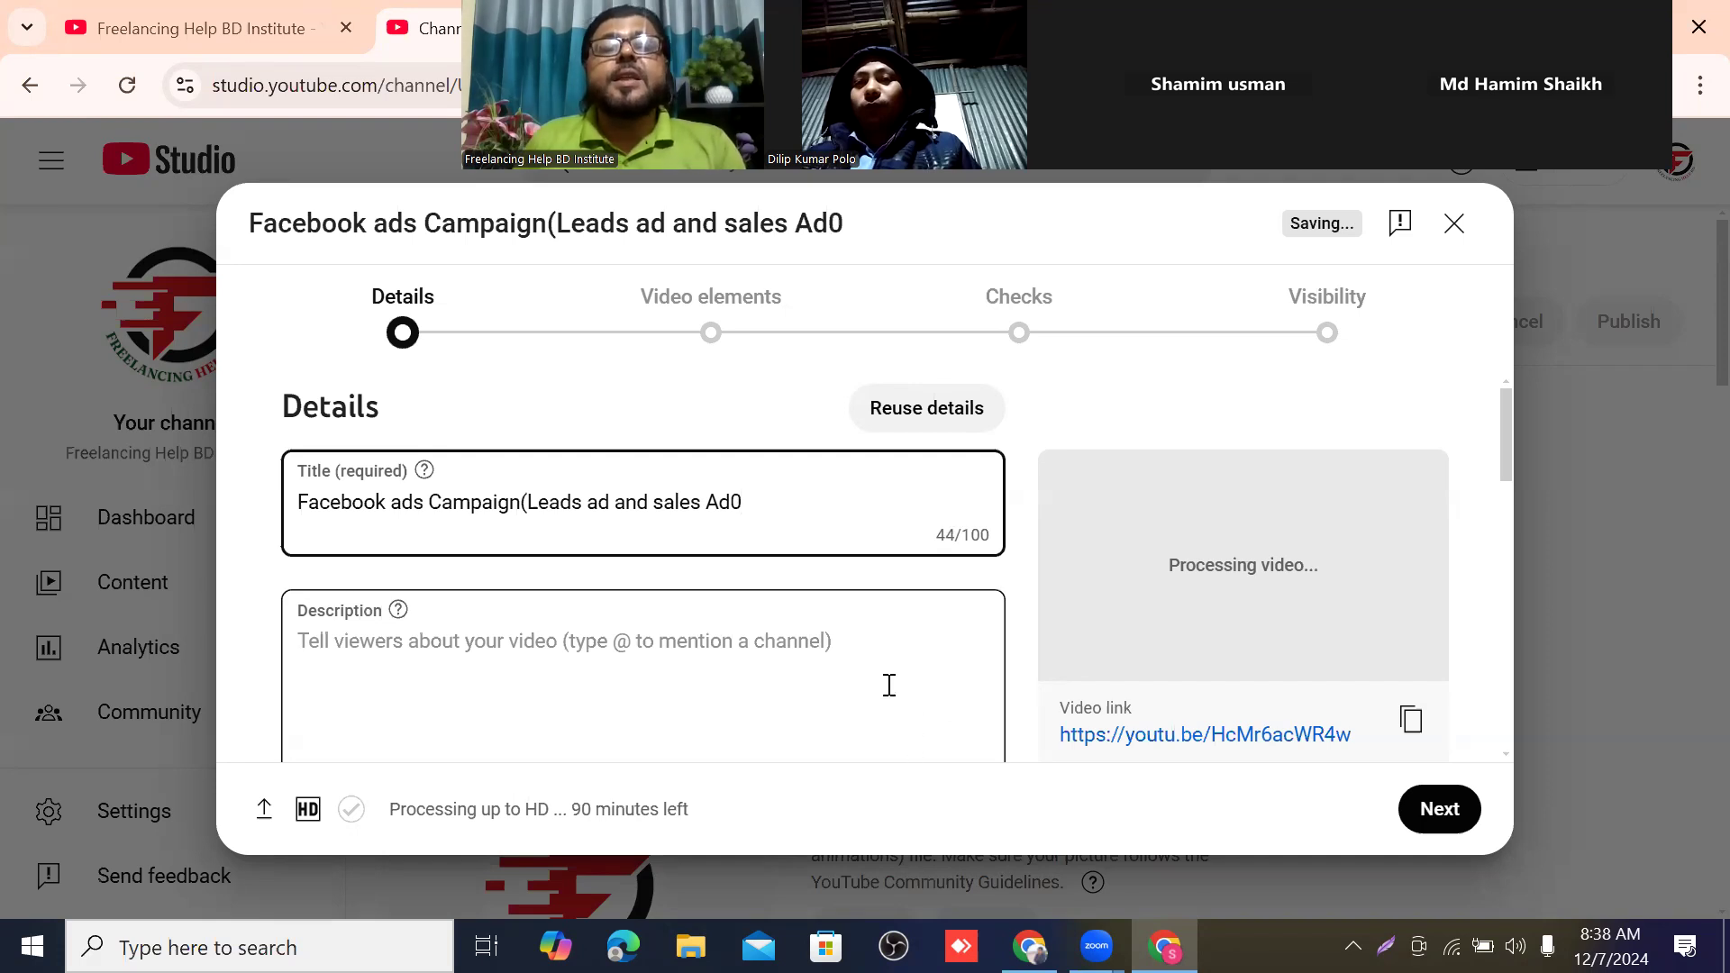
pyautogui.press('BackSpace')
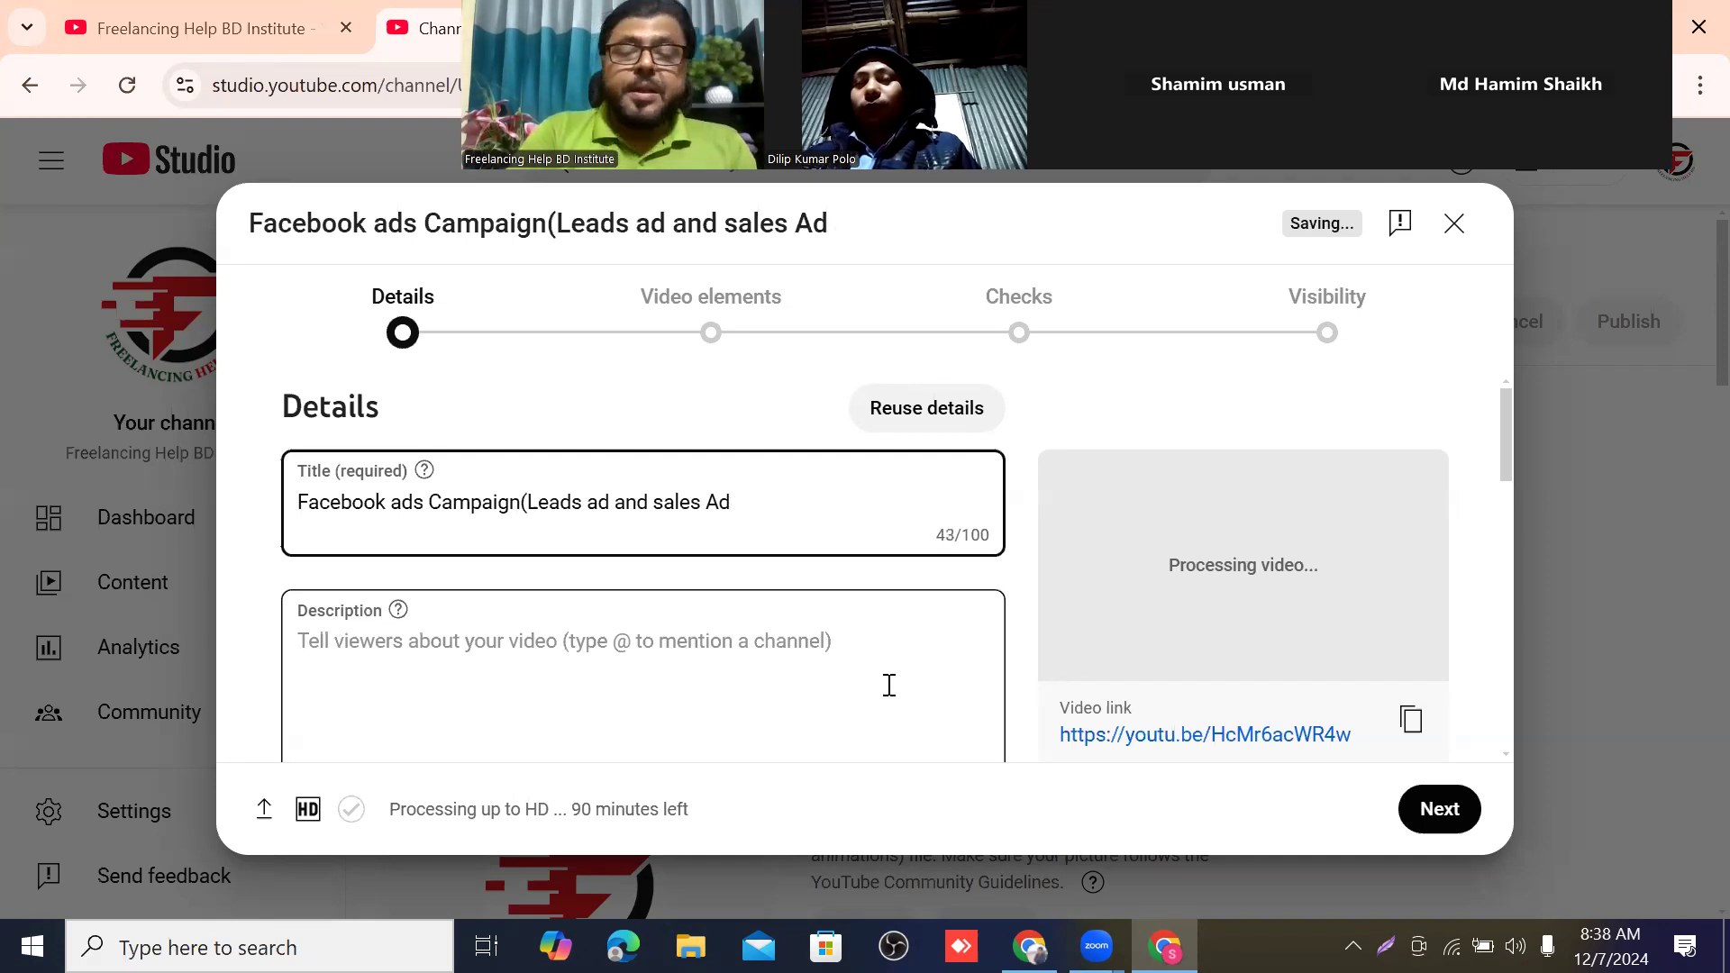
pyautogui.write(')')
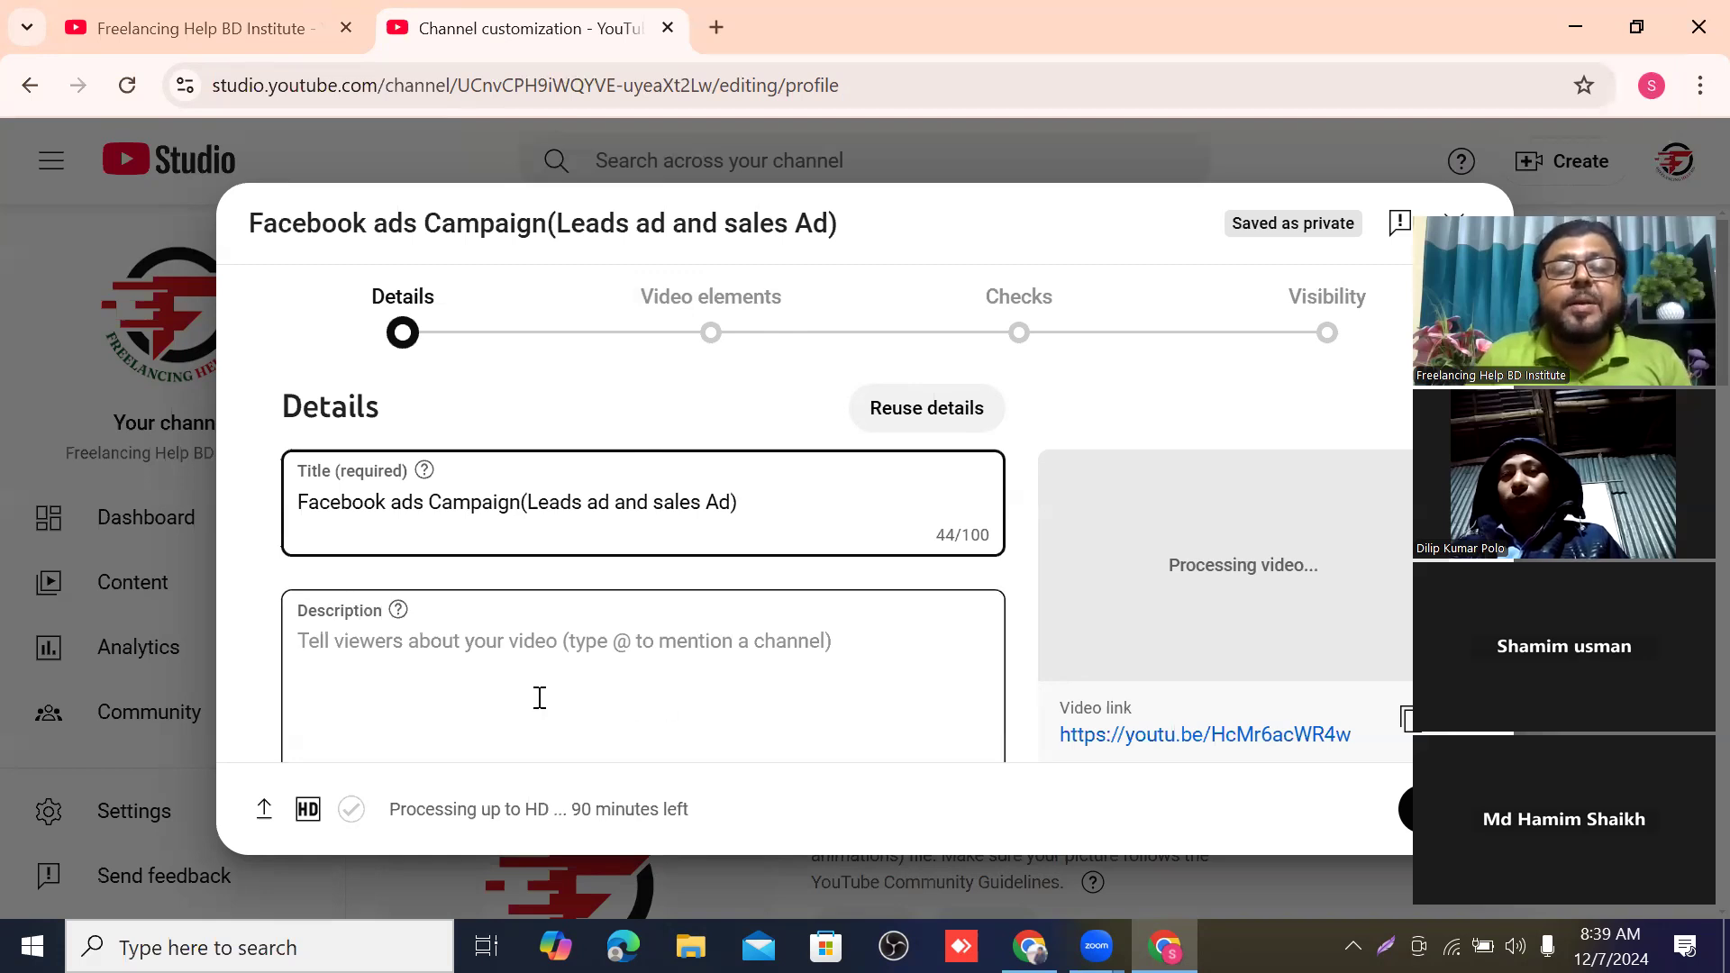
# Copy the full text of the video title from the upload details.
pyautogui.scroll(-1, 513, 662)
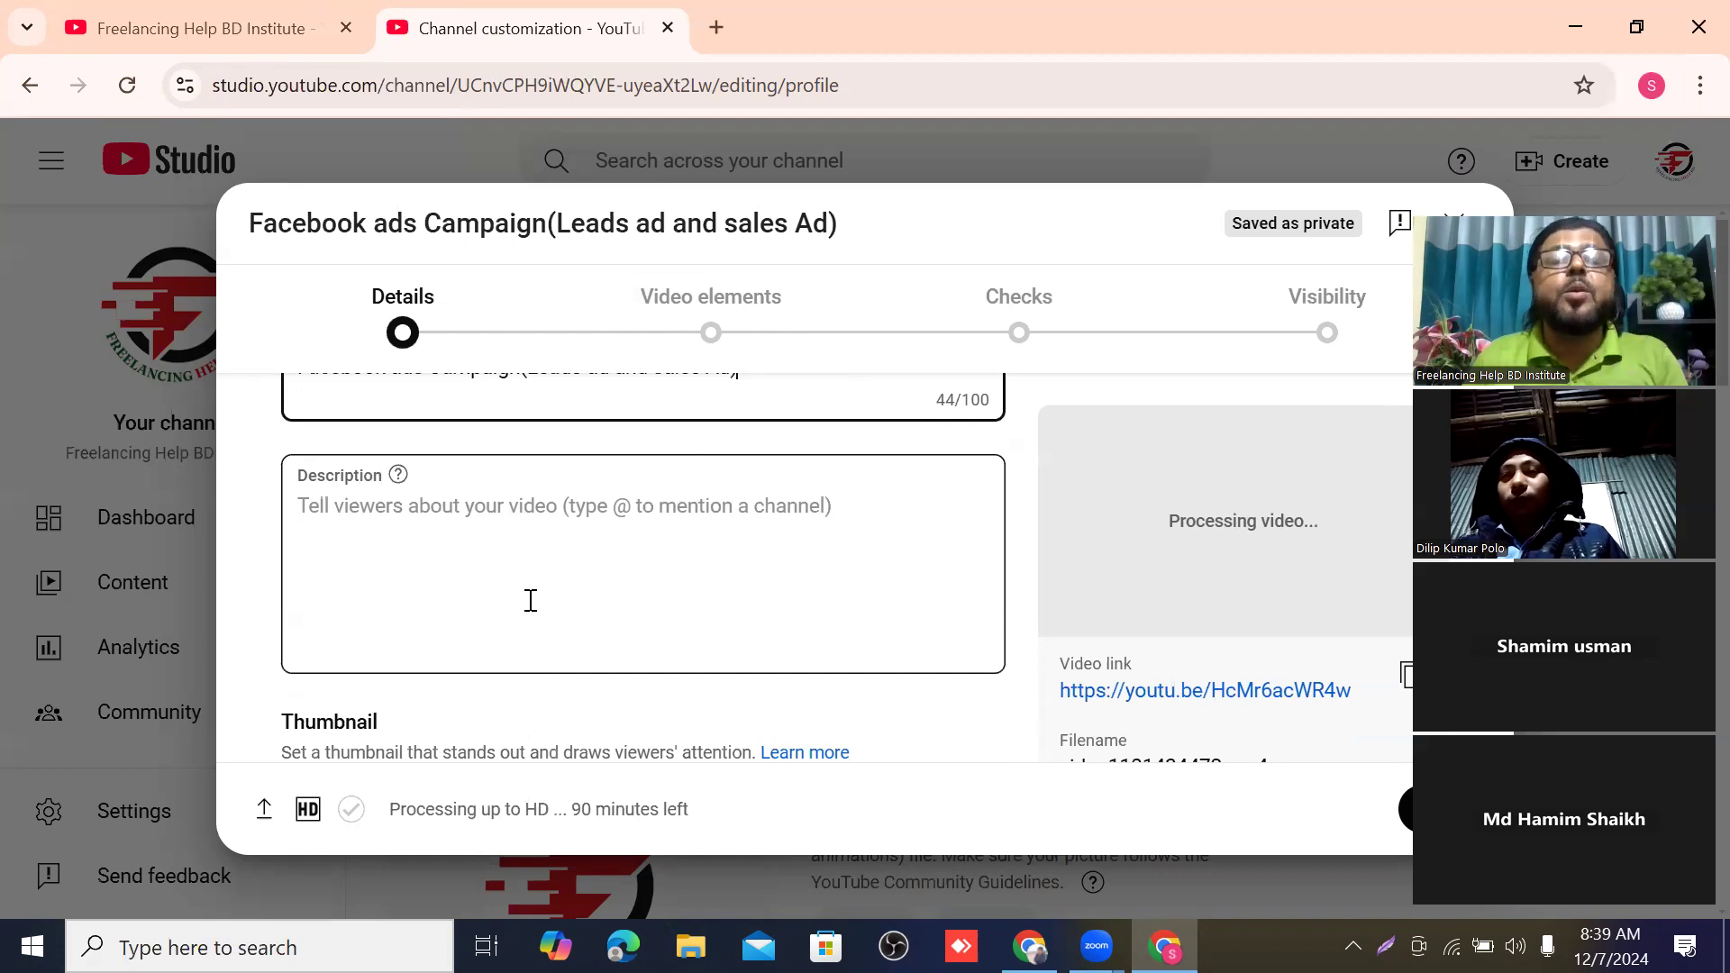
pyautogui.scroll(1, 529, 599)
pyautogui.scroll(-1, 531, 604)
pyautogui.scroll(1, 533, 599)
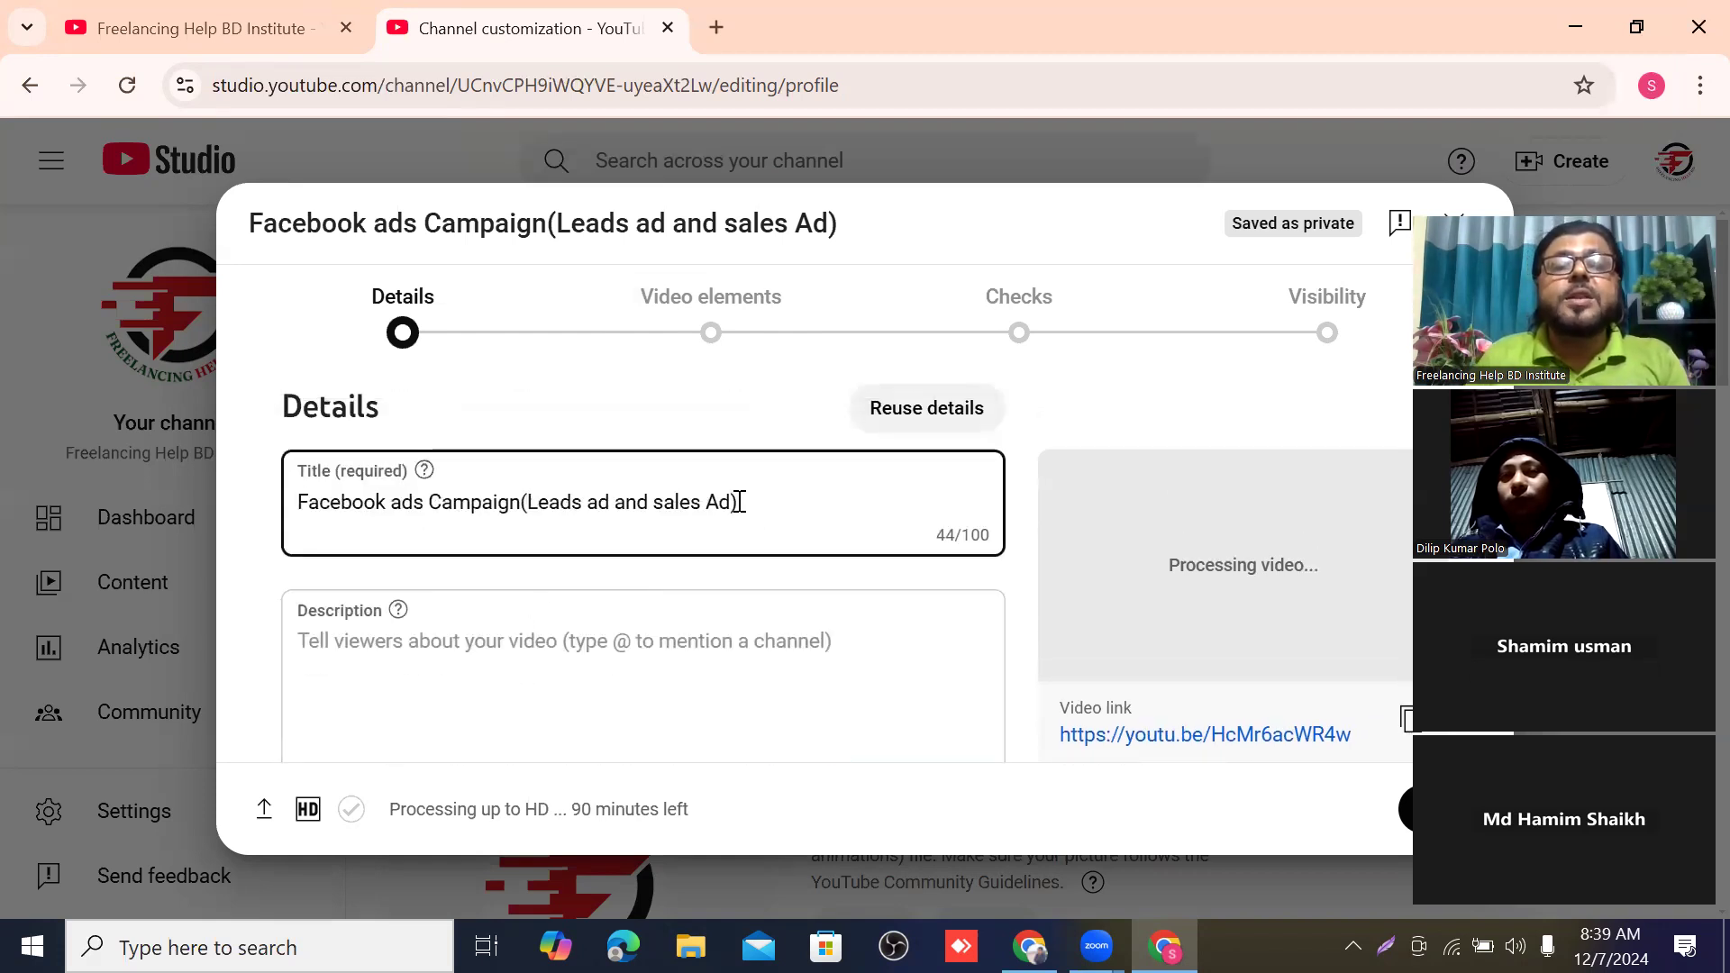
pyautogui.moveTo(737, 497); pyautogui.dragTo(487, 444)
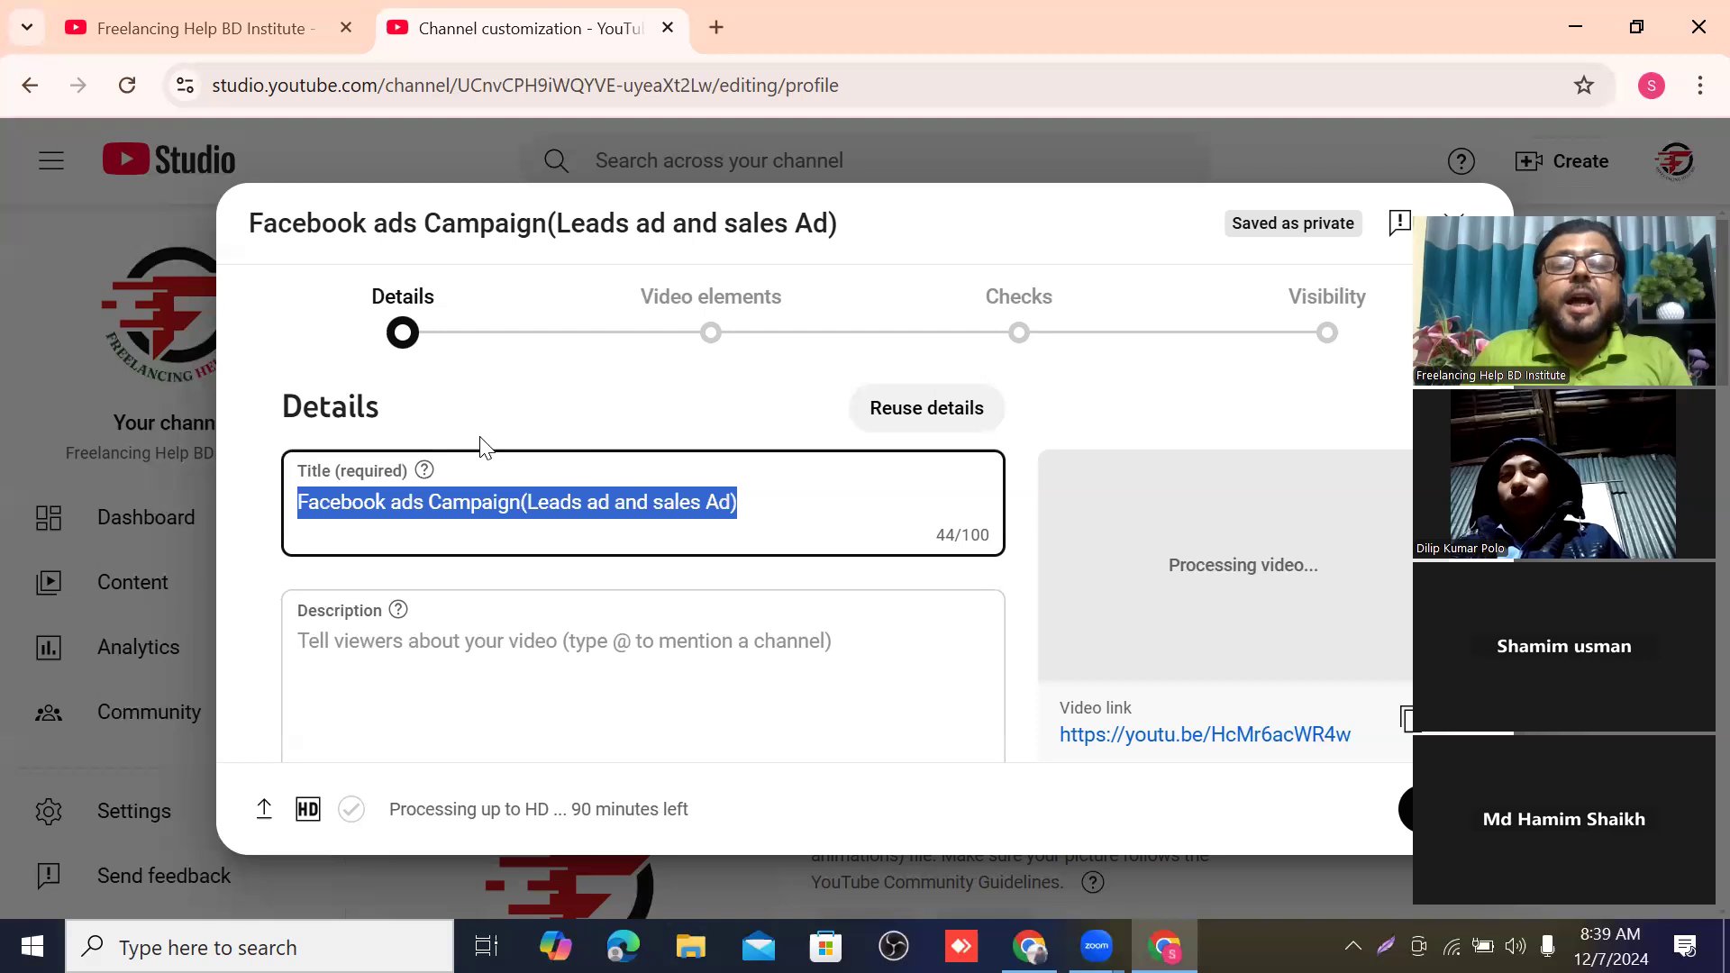
pyautogui.rightClick(507, 495)
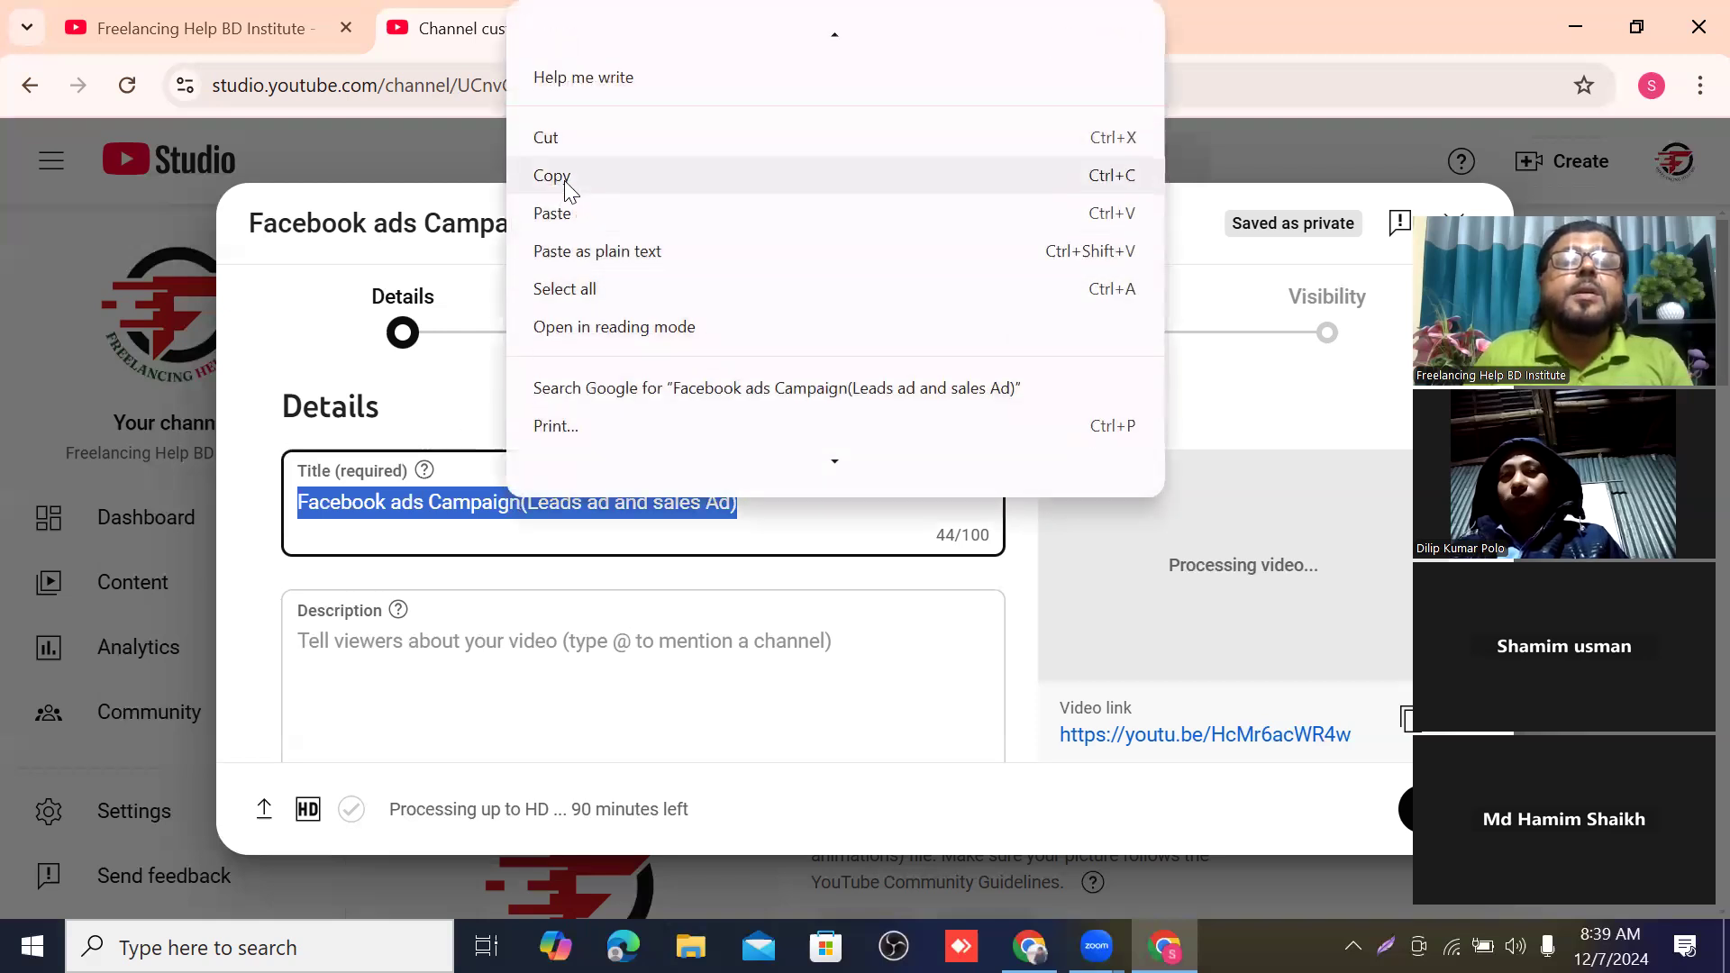
pyautogui.click(552, 176)
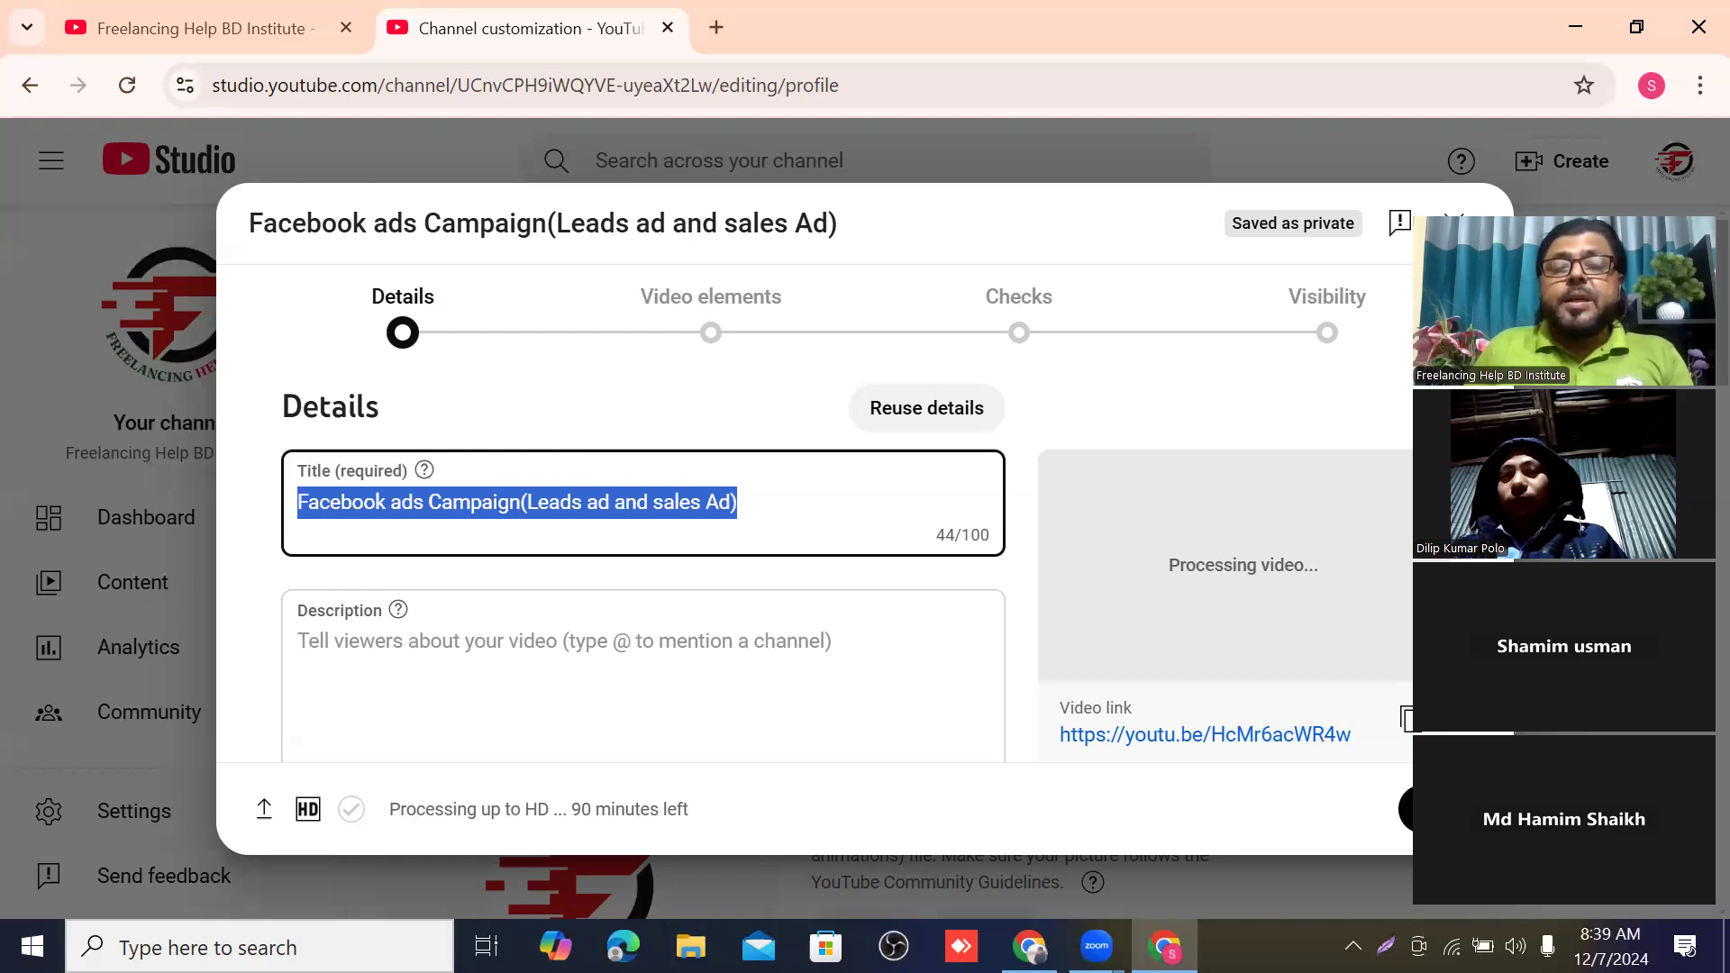
# Switch to the other Chrome window and open the bookmarked ChatGPT page in a new tab.
pyautogui.click(1029, 946)
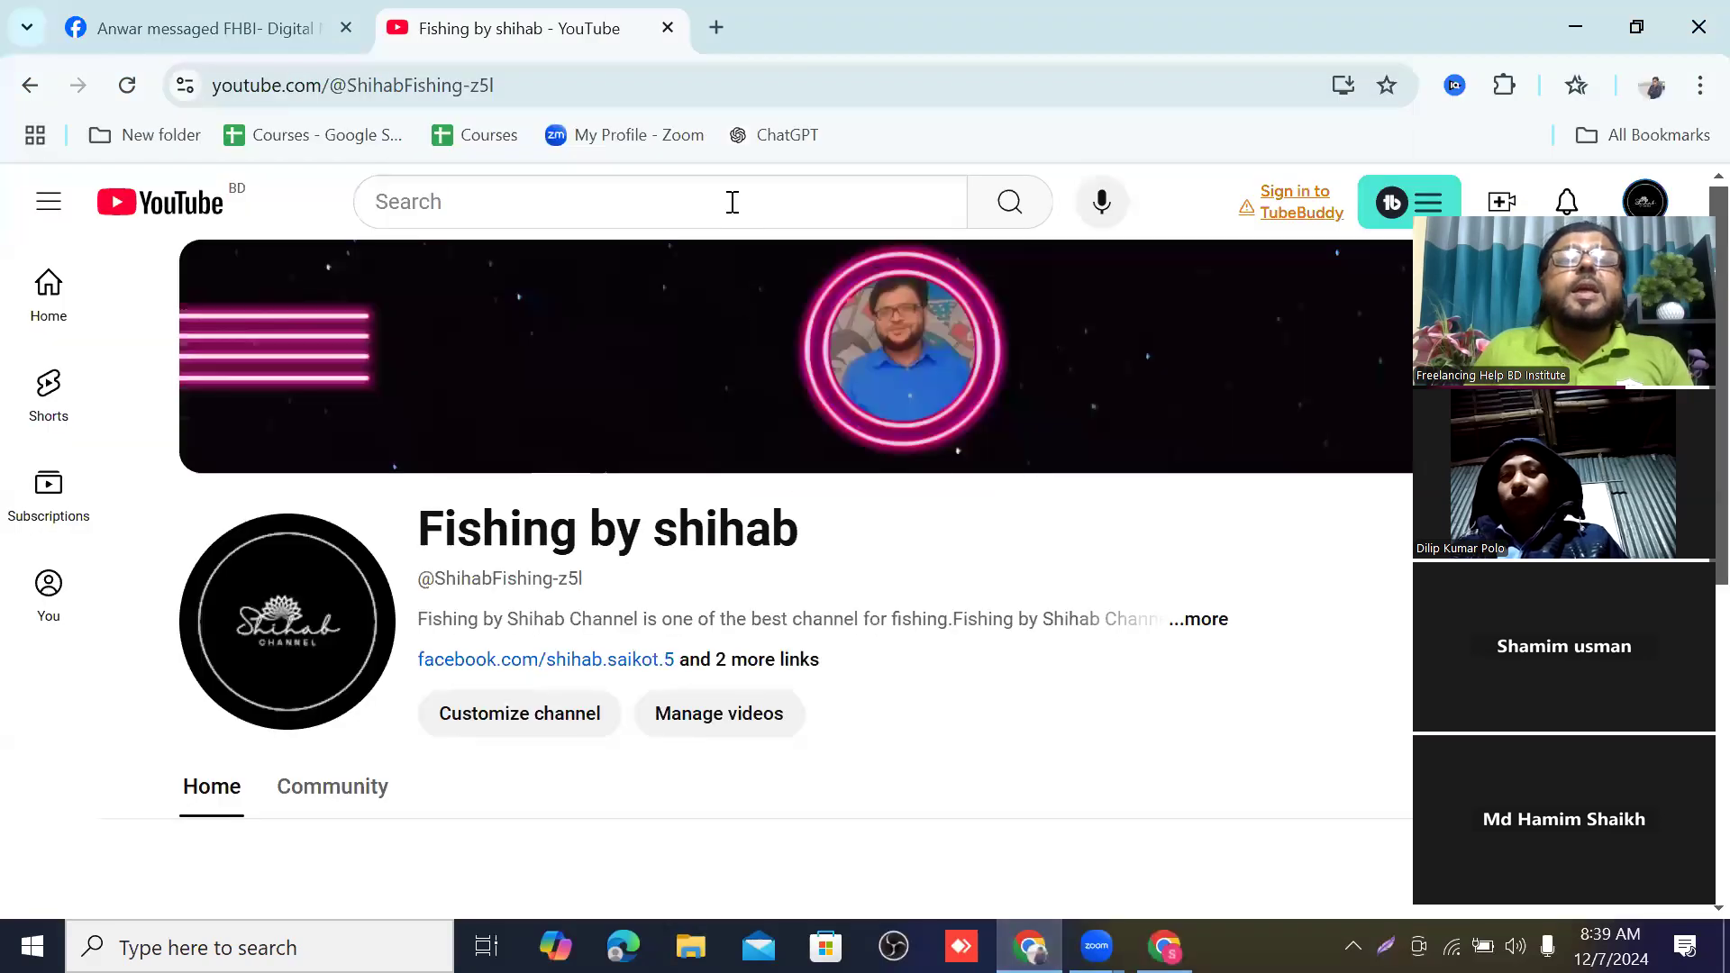
pyautogui.rightClick(778, 142)
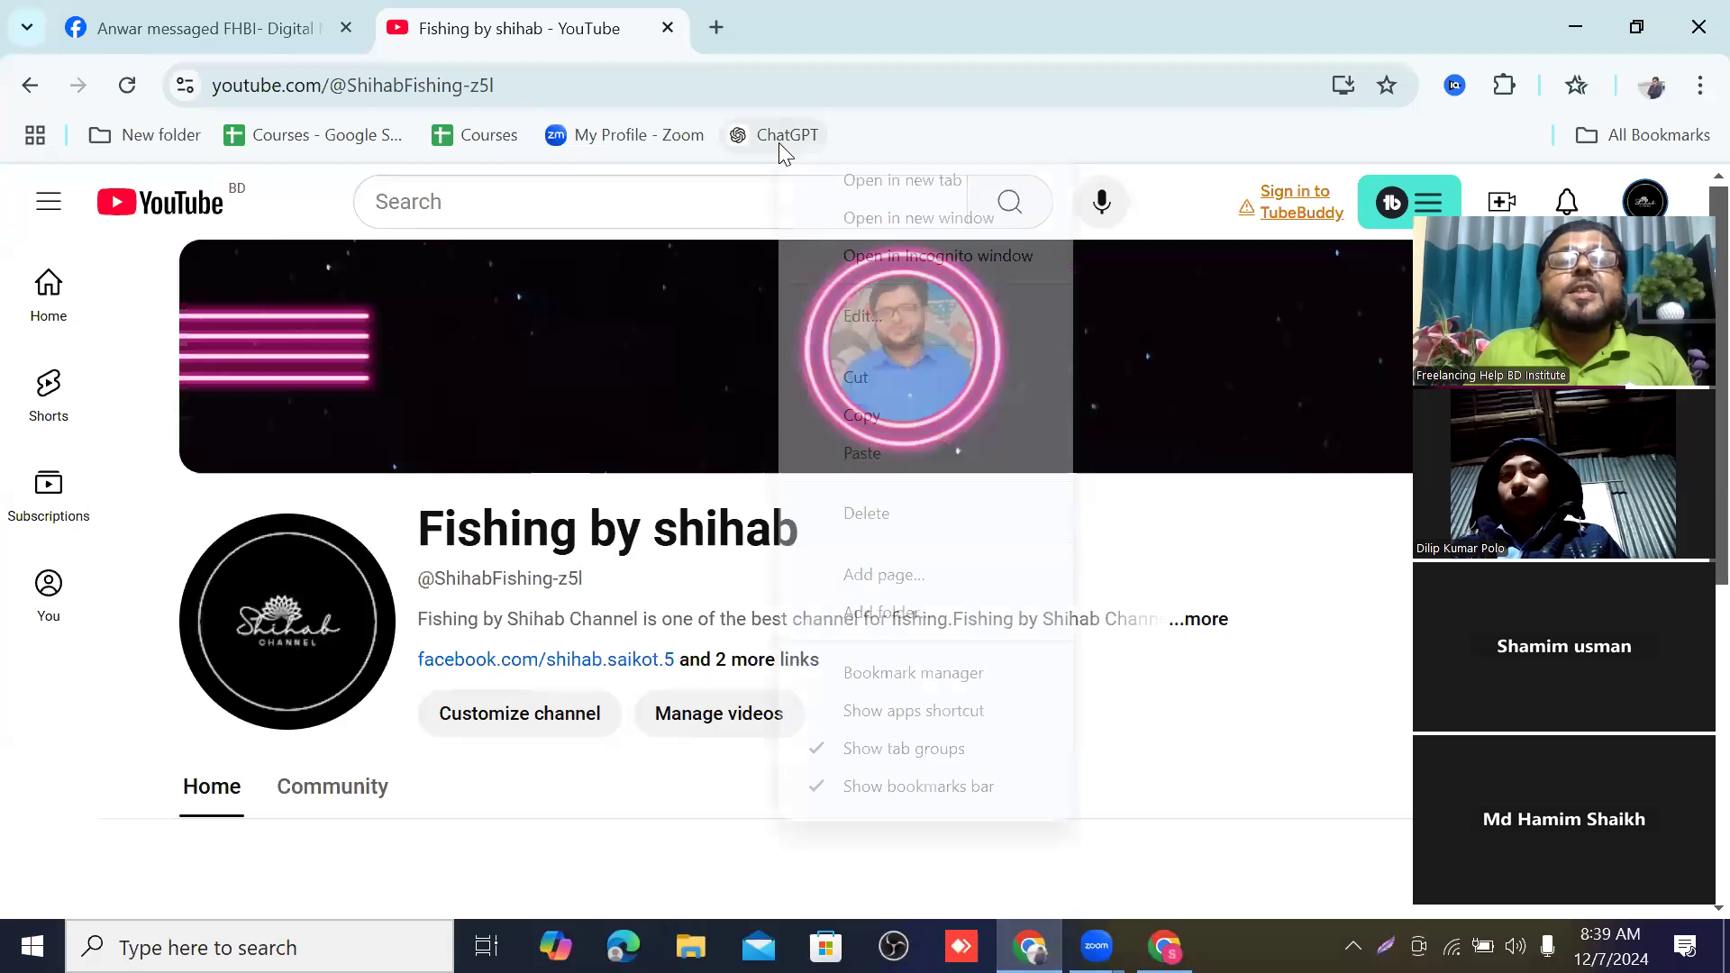
pyautogui.click(881, 181)
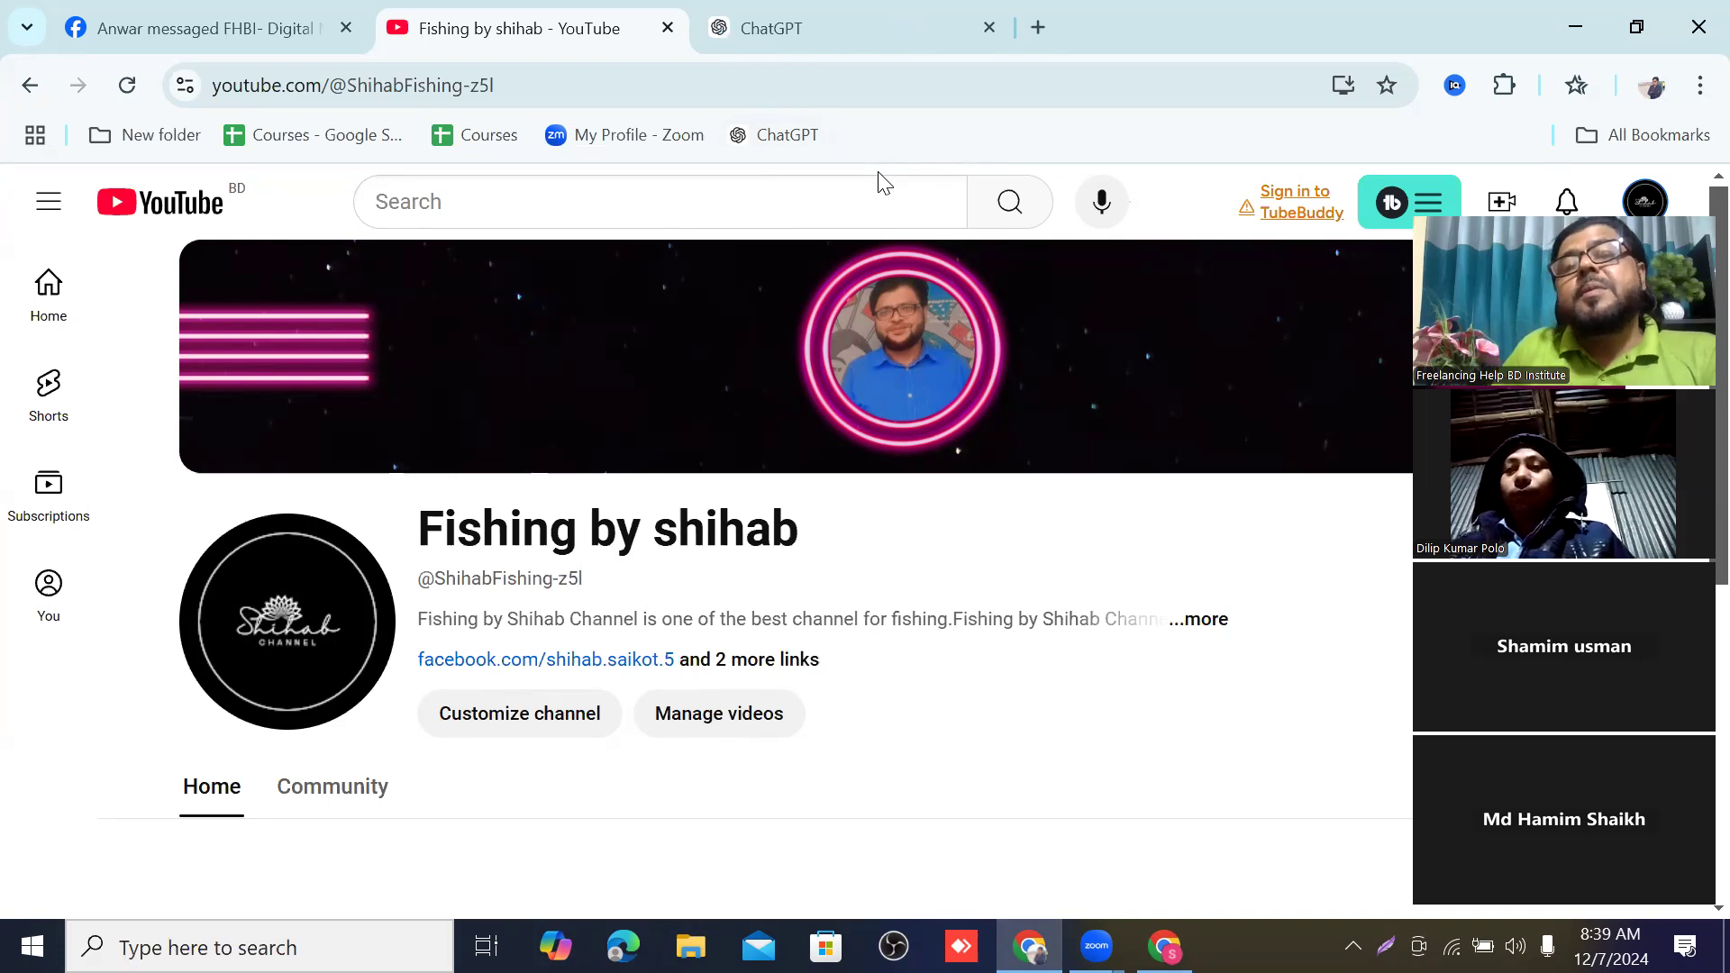
pyautogui.click(874, 30)
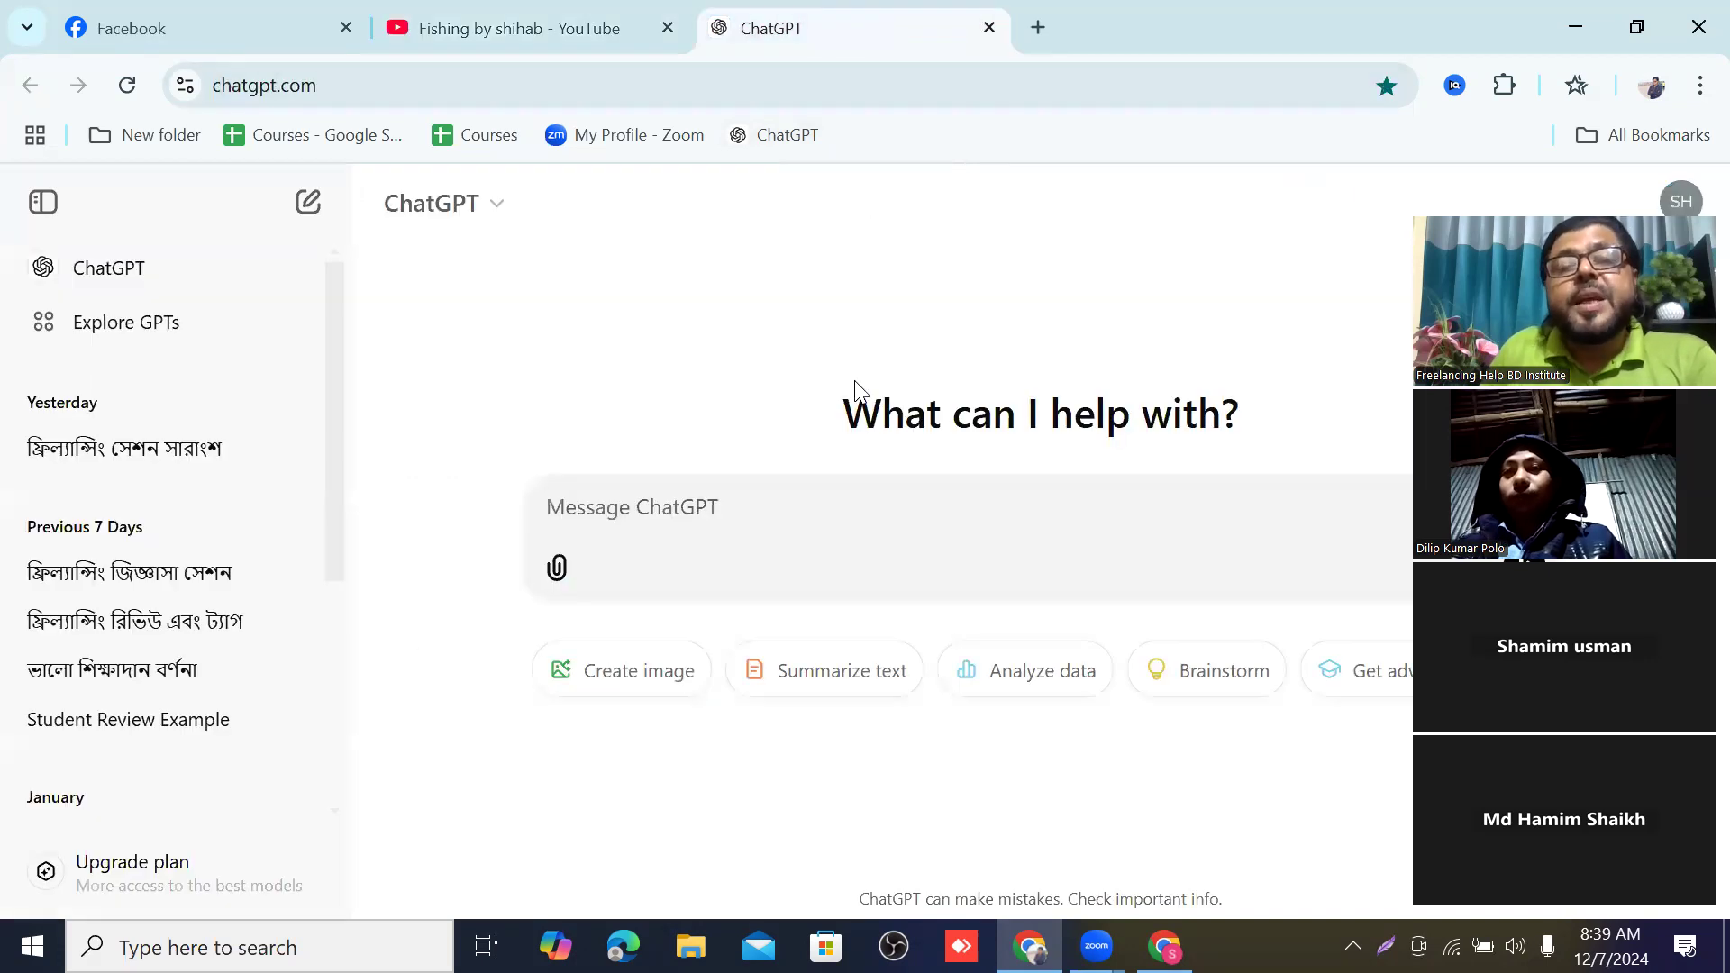
# Send ChatGPT the copied video title followed by "make description in english with tag".
pyautogui.rightClick(558, 502)
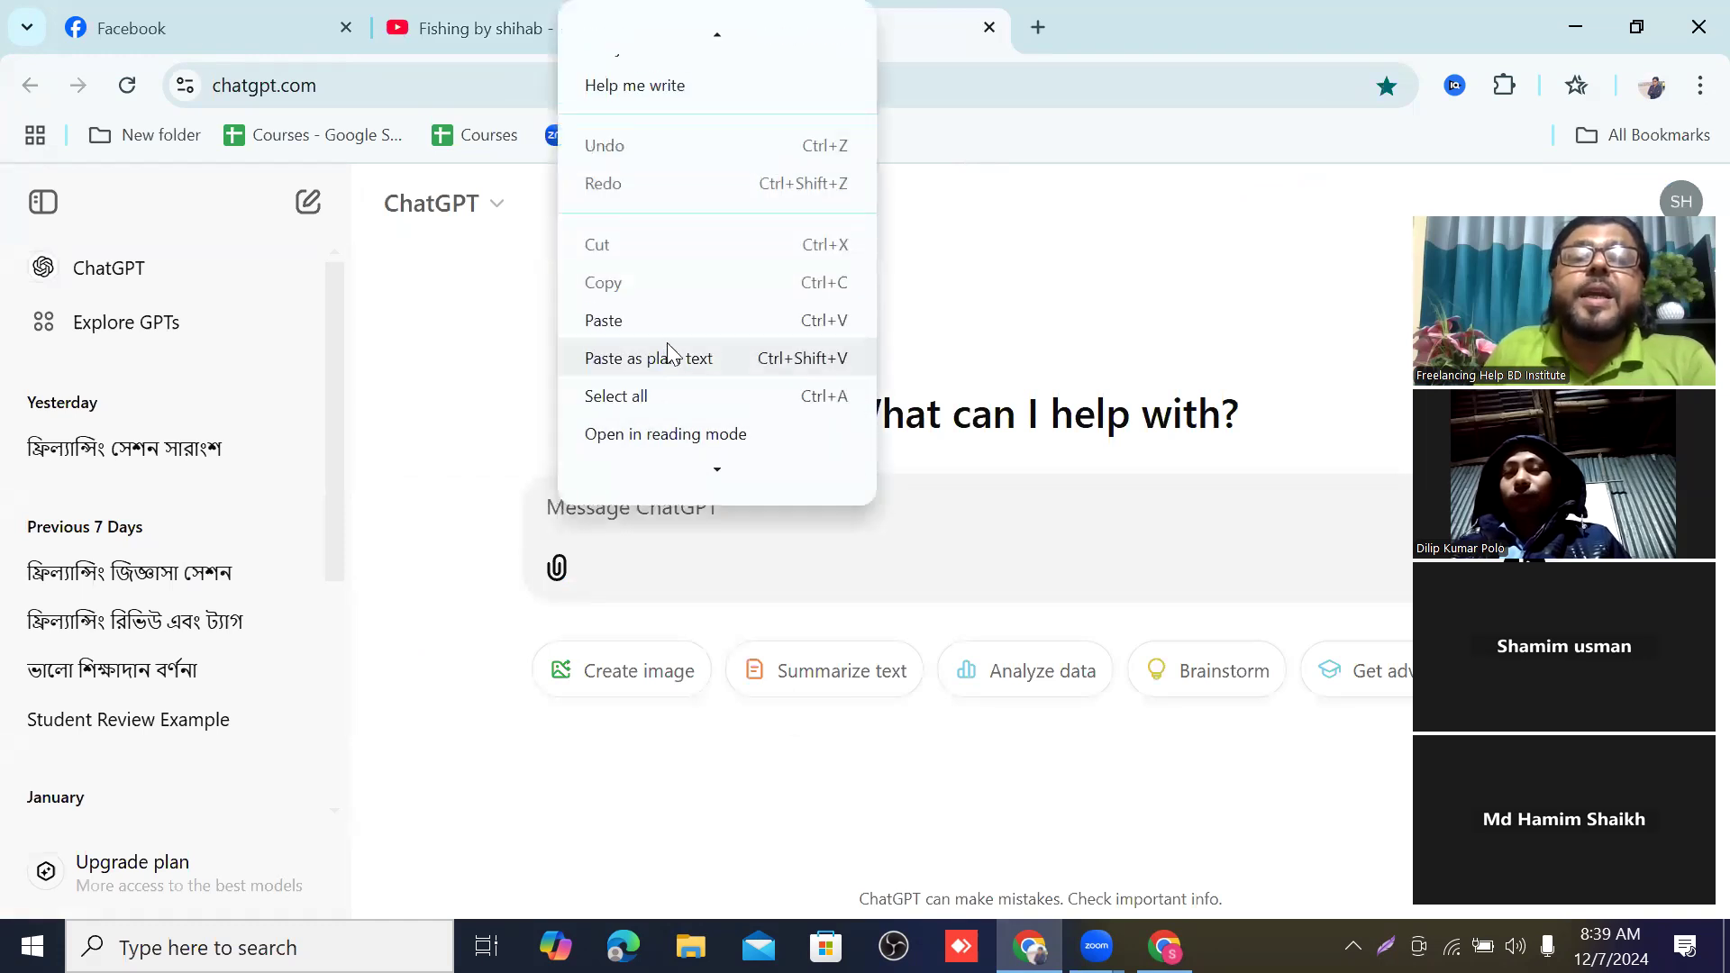
pyautogui.click(618, 314)
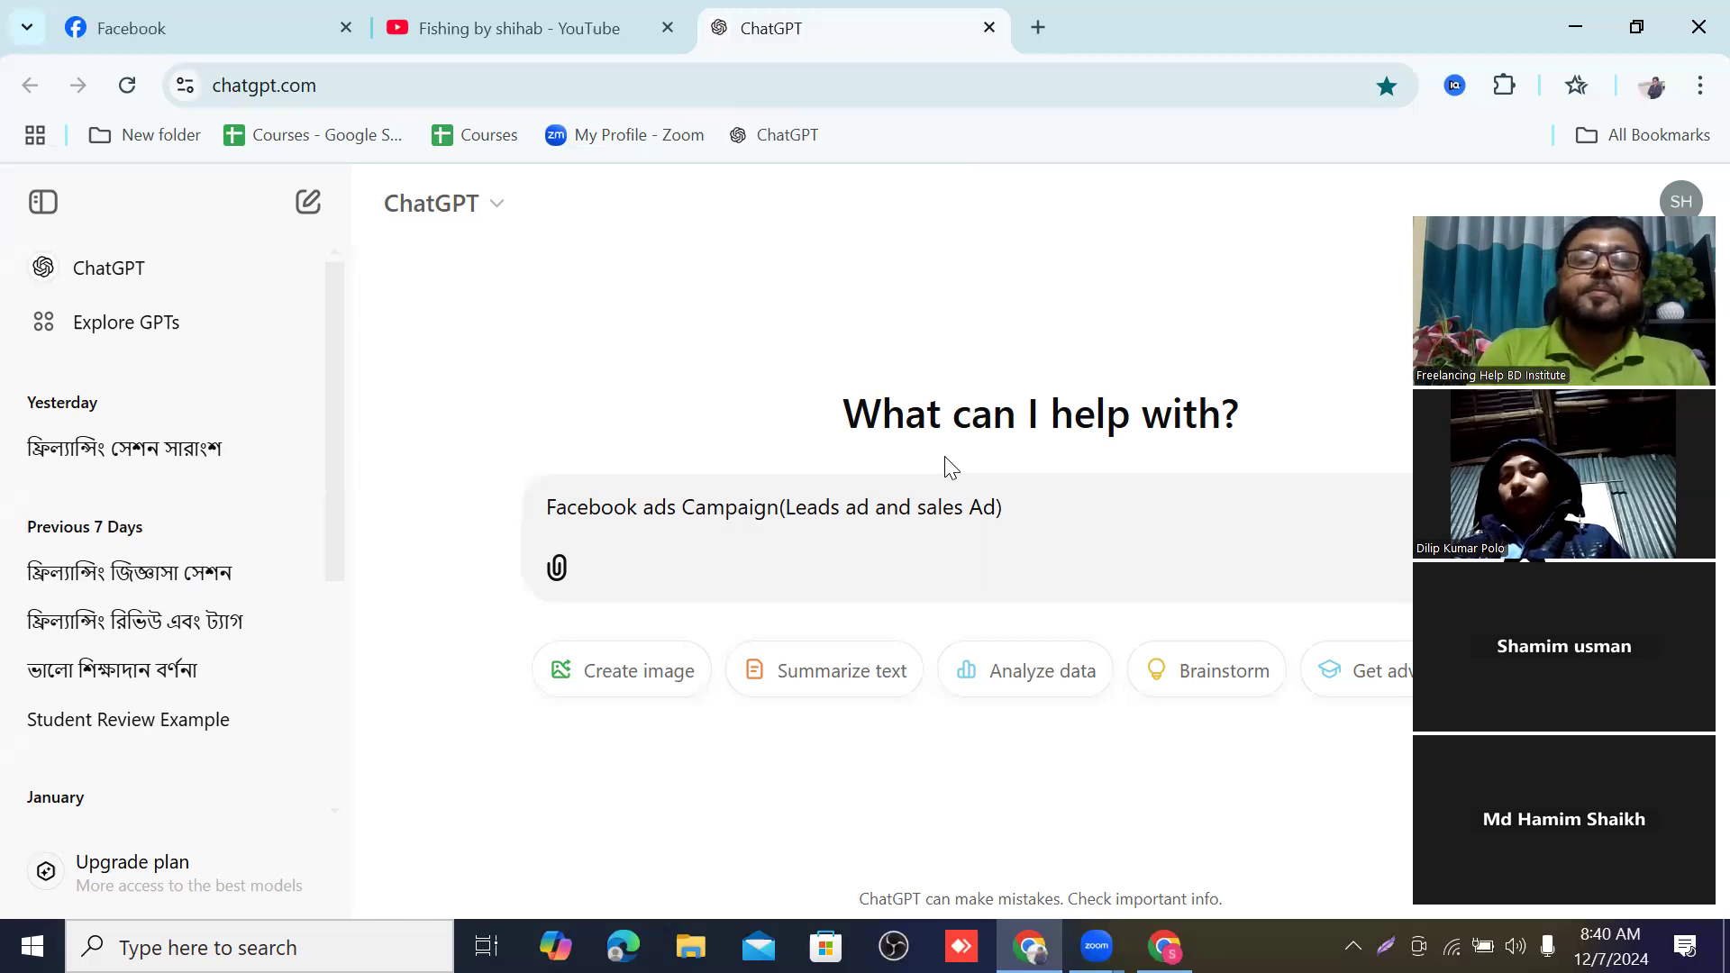
pyautogui.write('m')
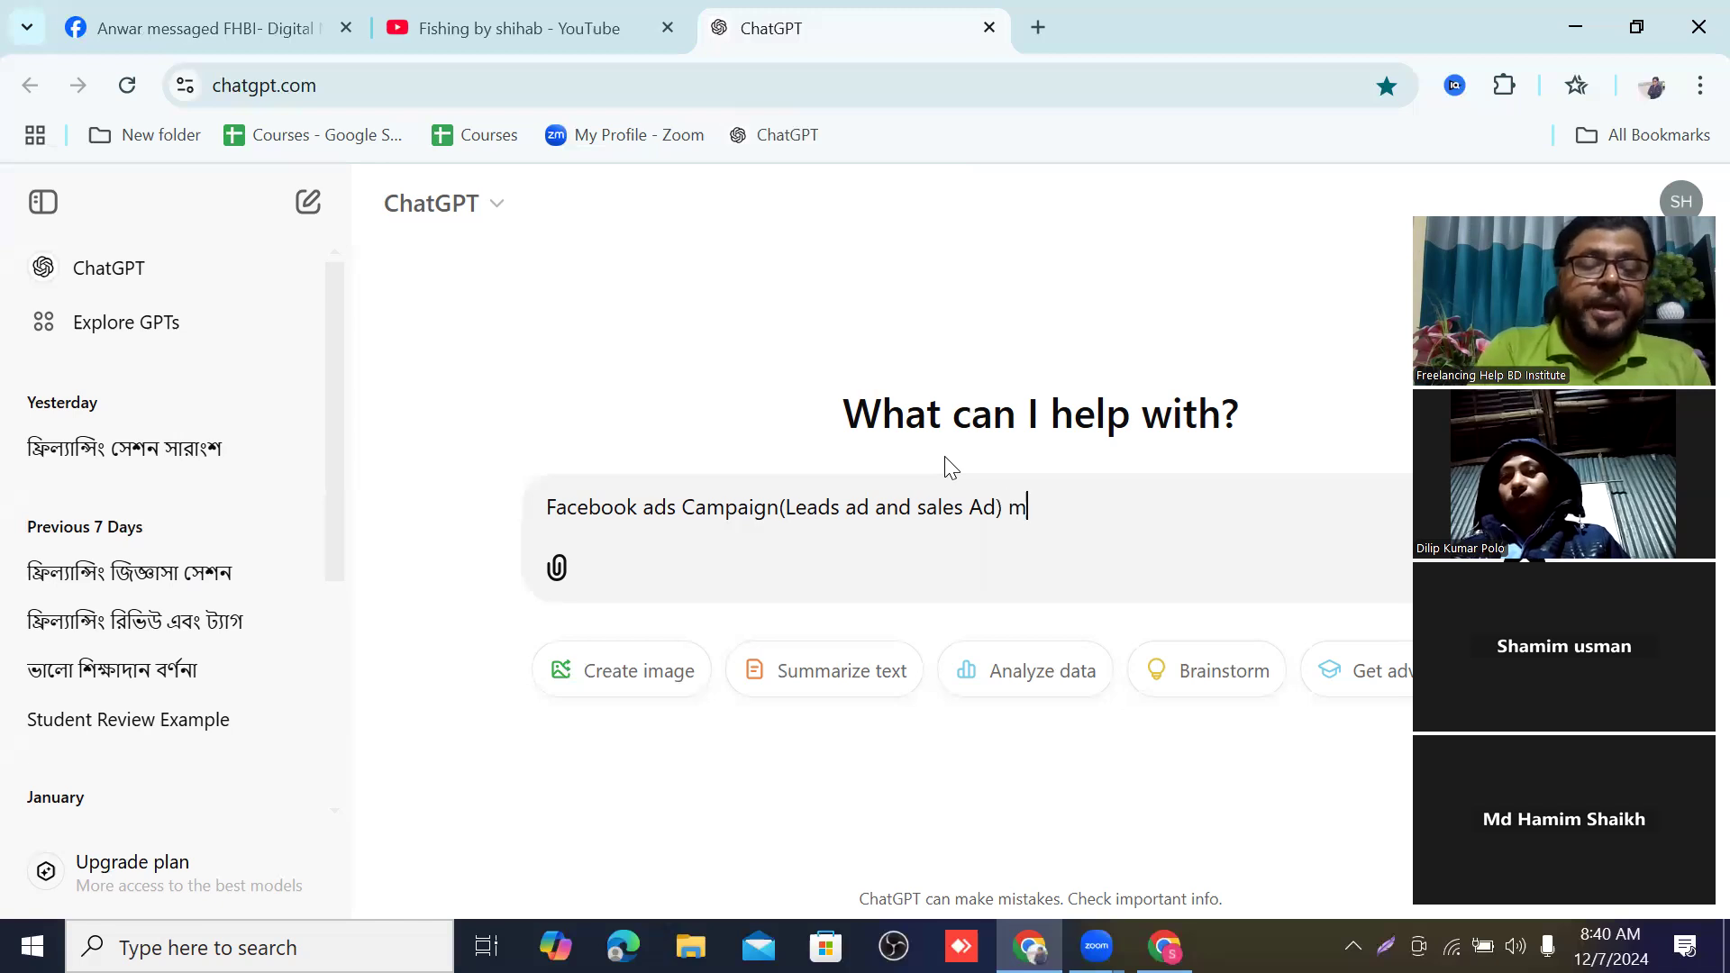
pyautogui.write('ake')
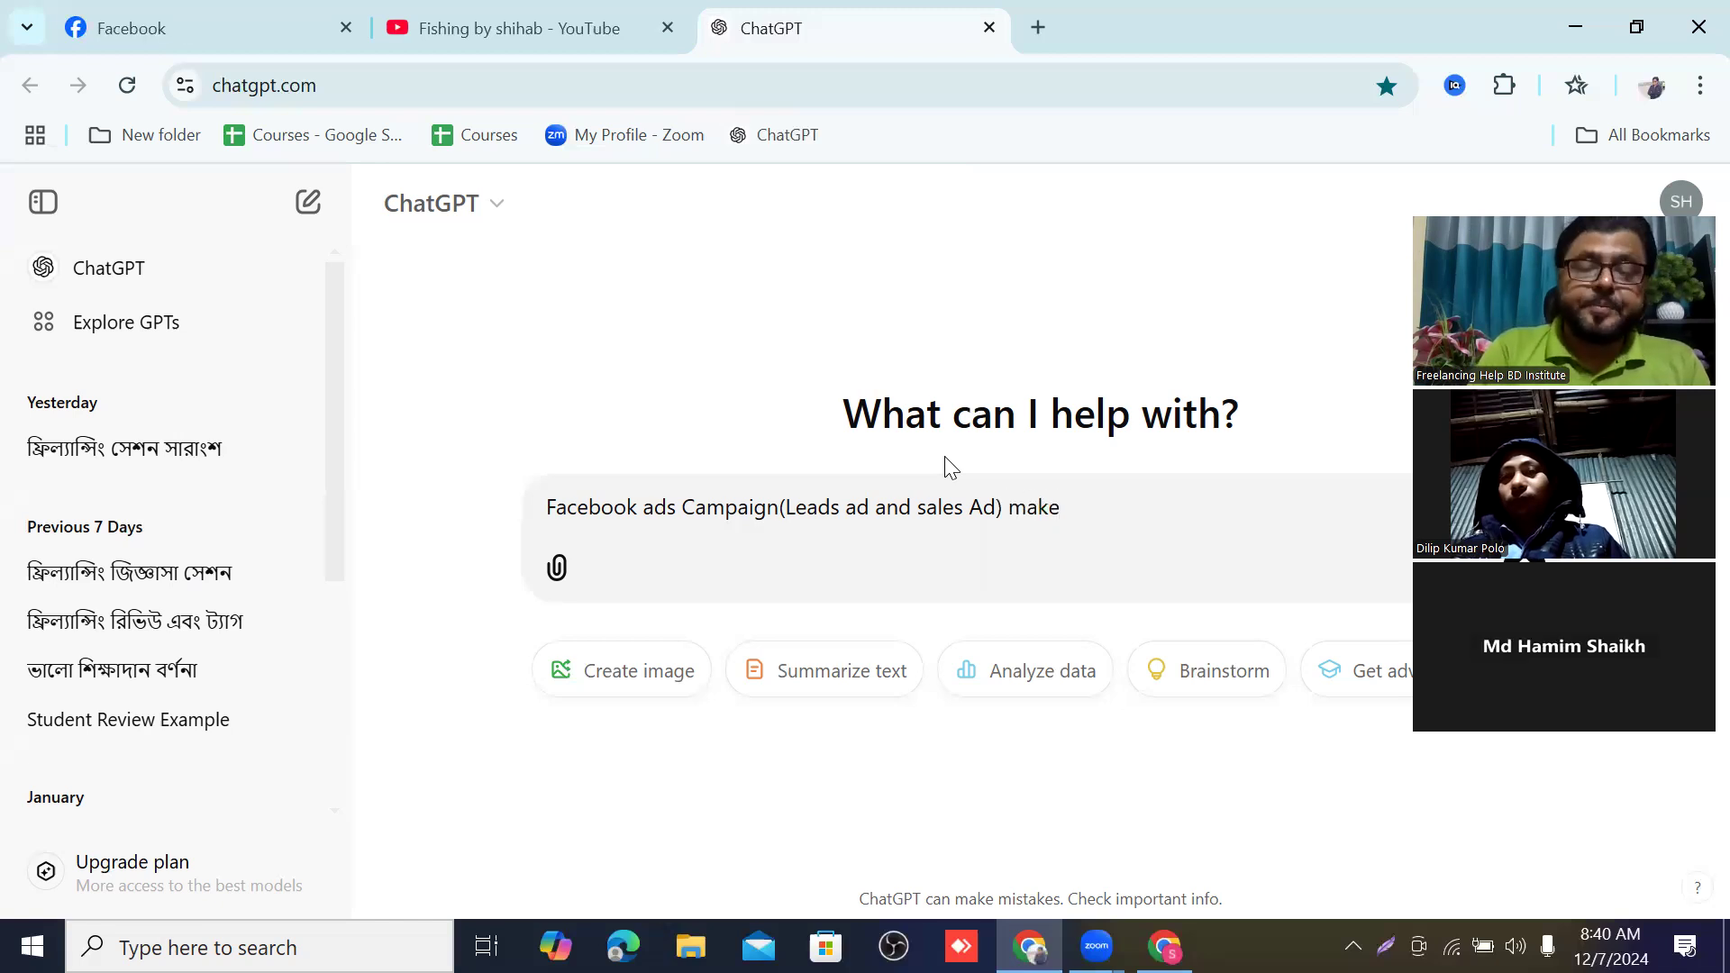
pyautogui.write(' de')
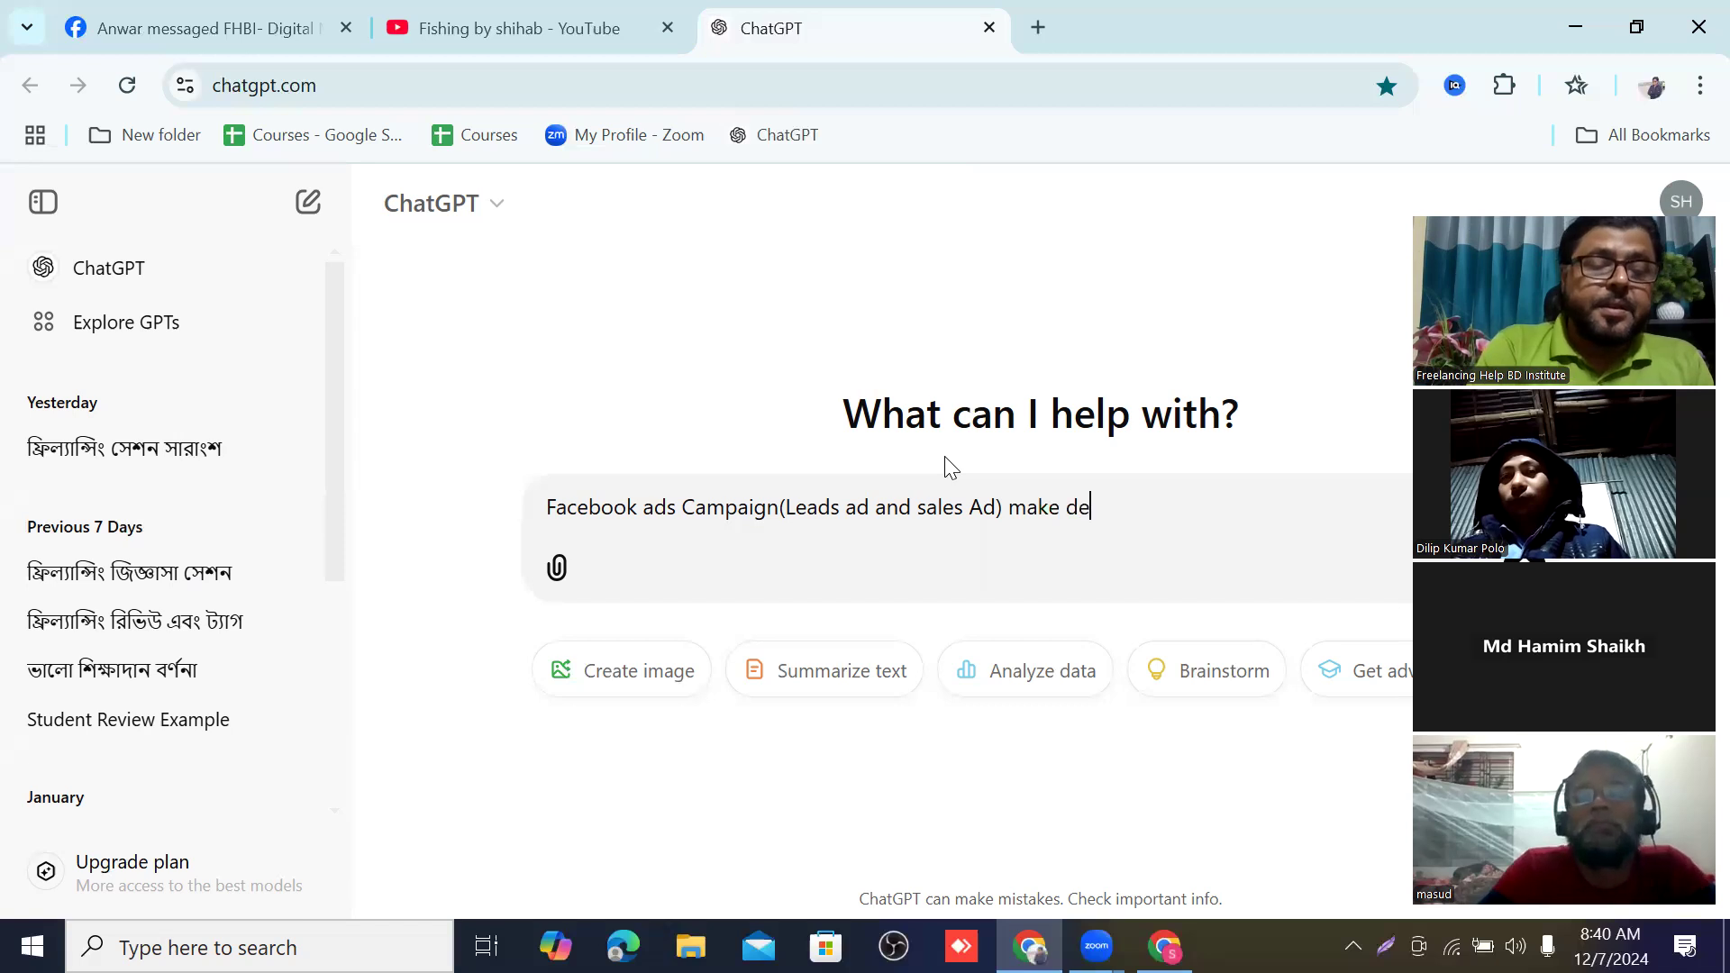
pyautogui.write('sc')
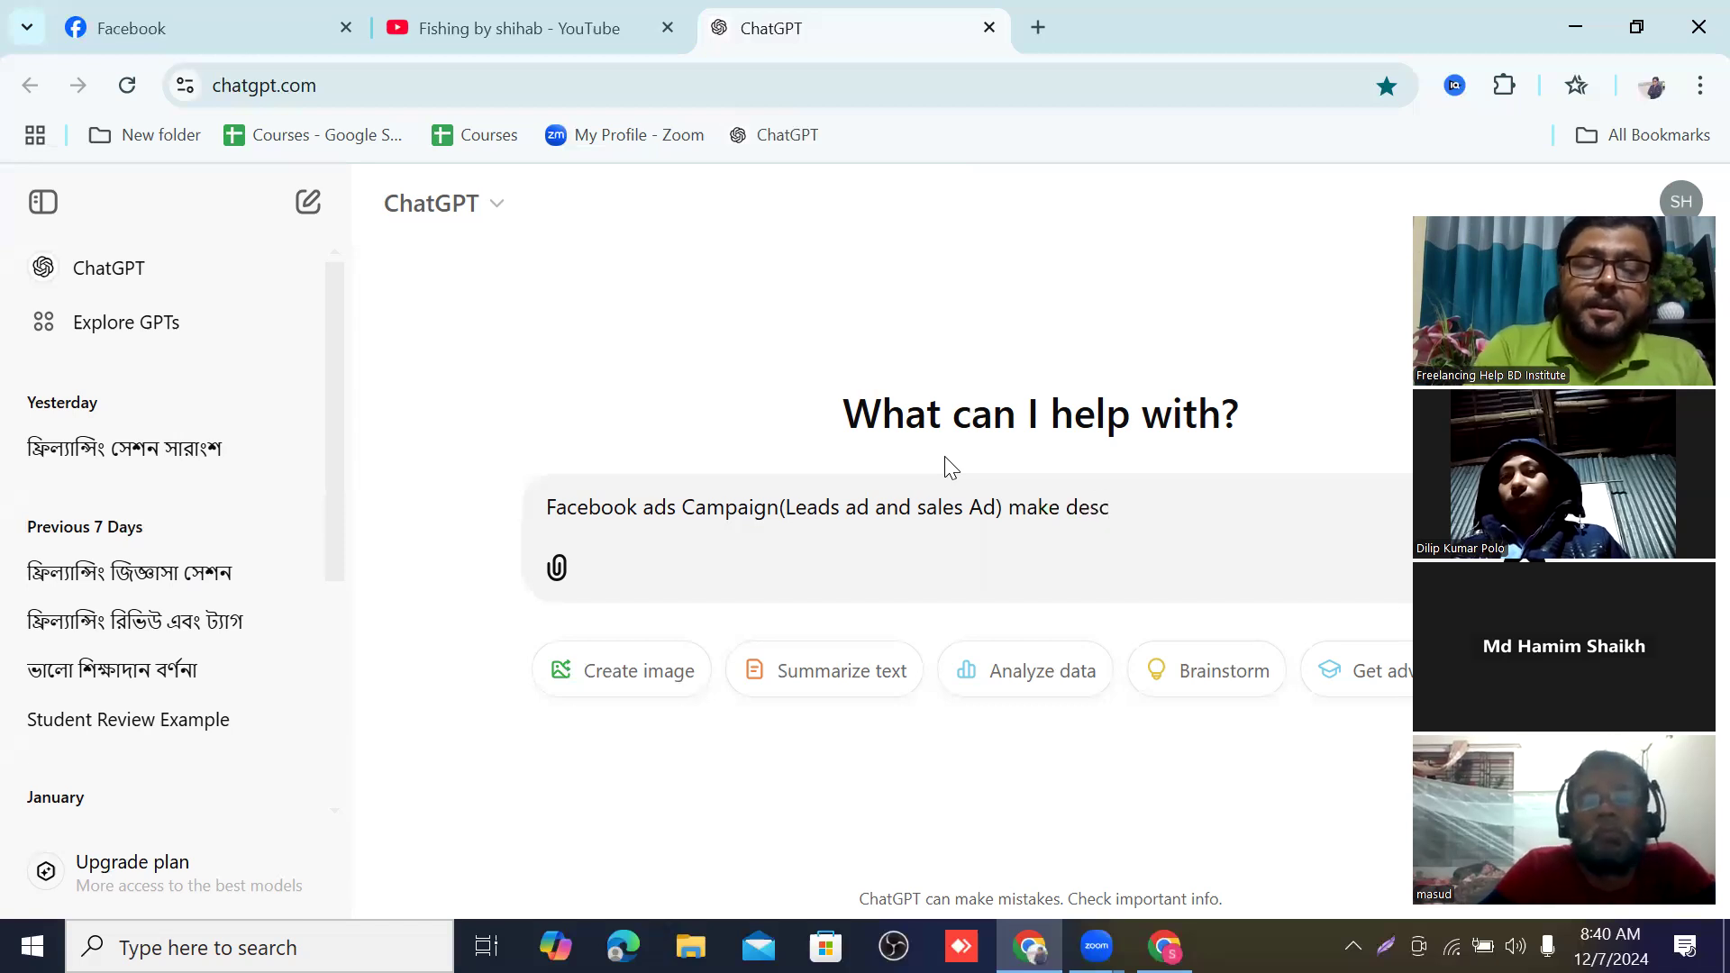
pyautogui.write('rip')
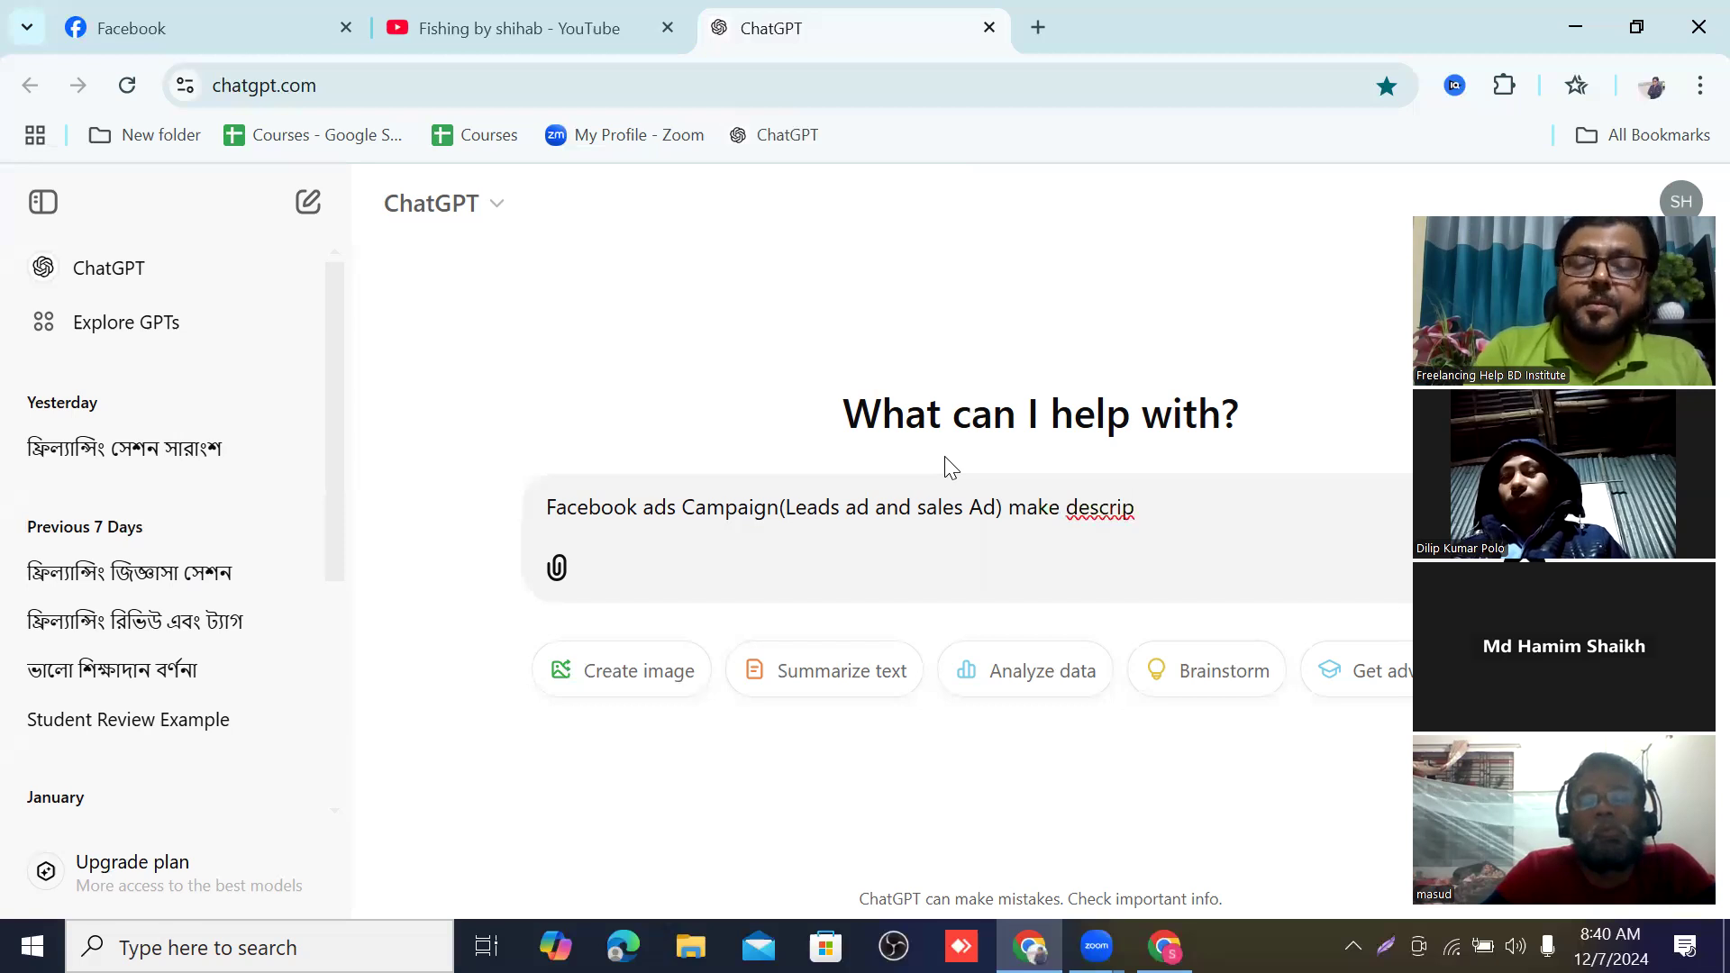
pyautogui.write('tion')
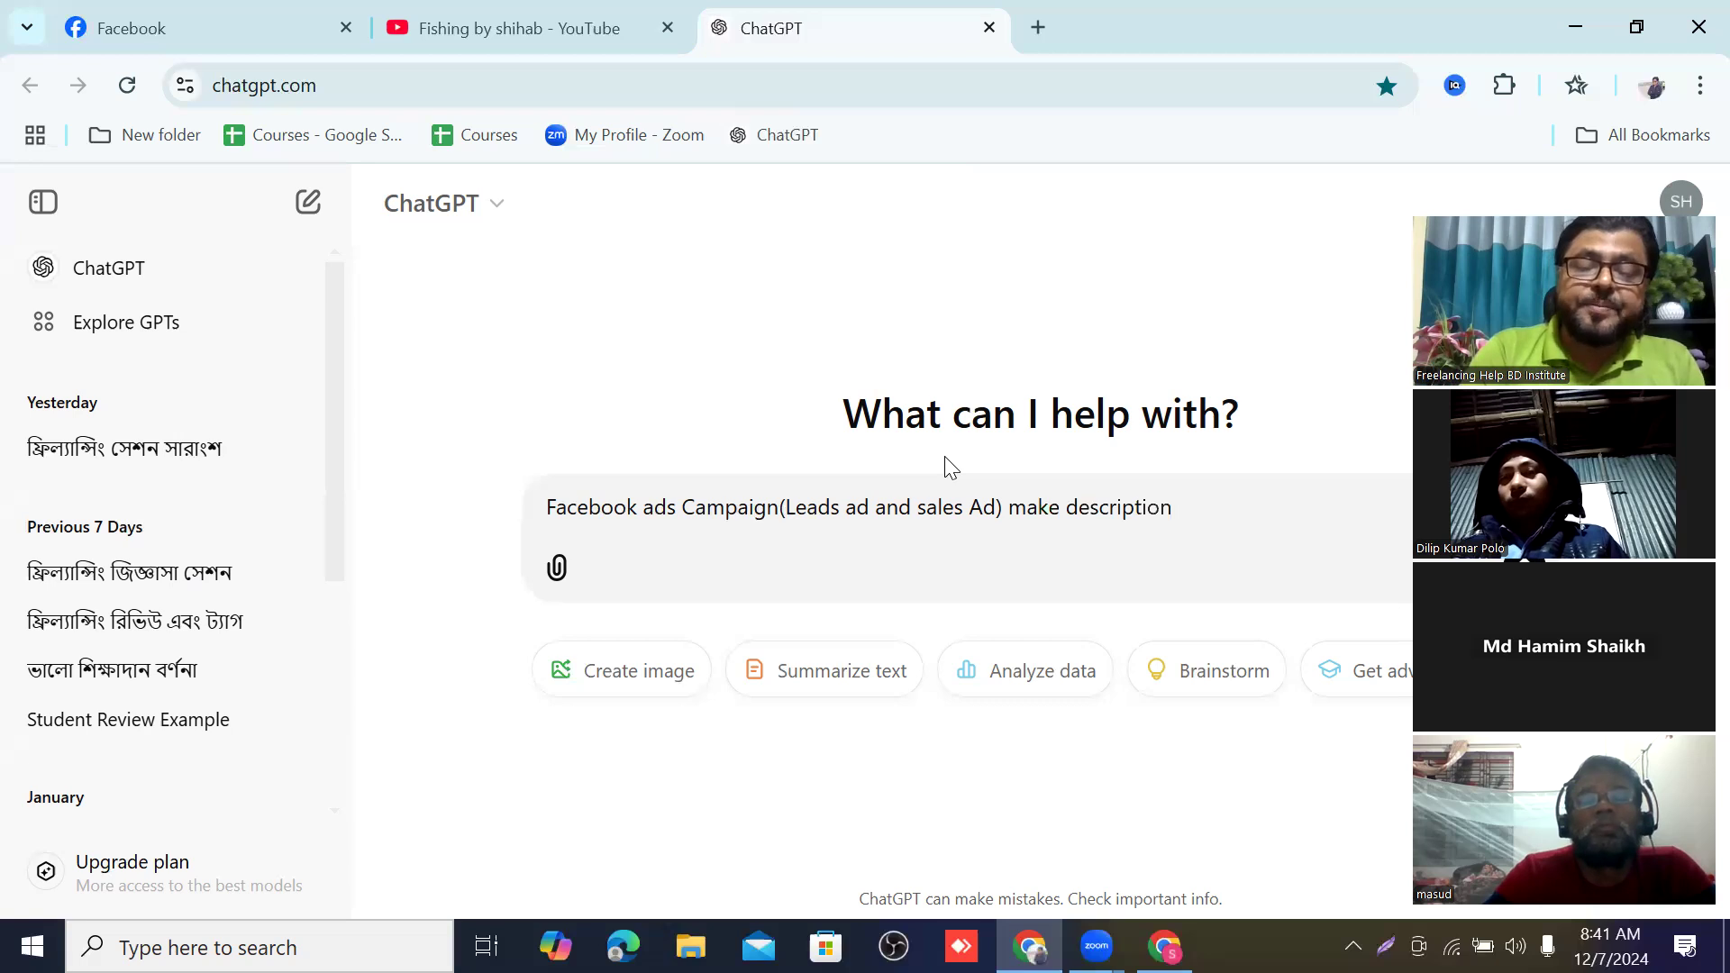
pyautogui.write('in engl')
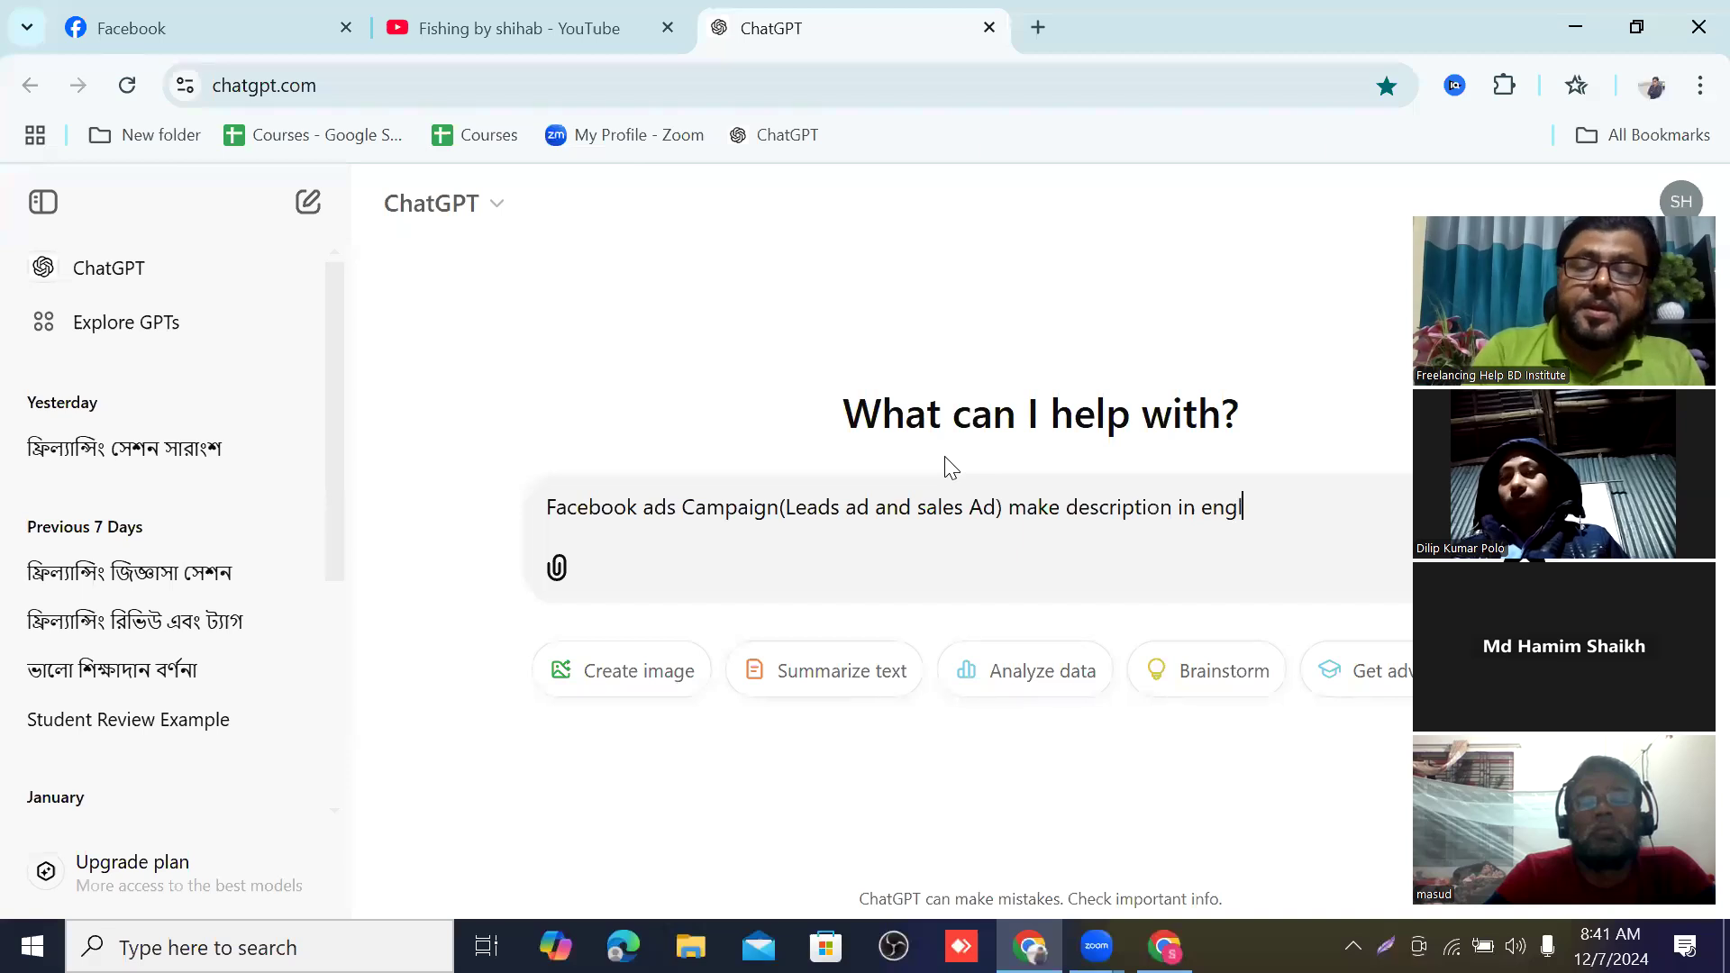
pyautogui.write('is')
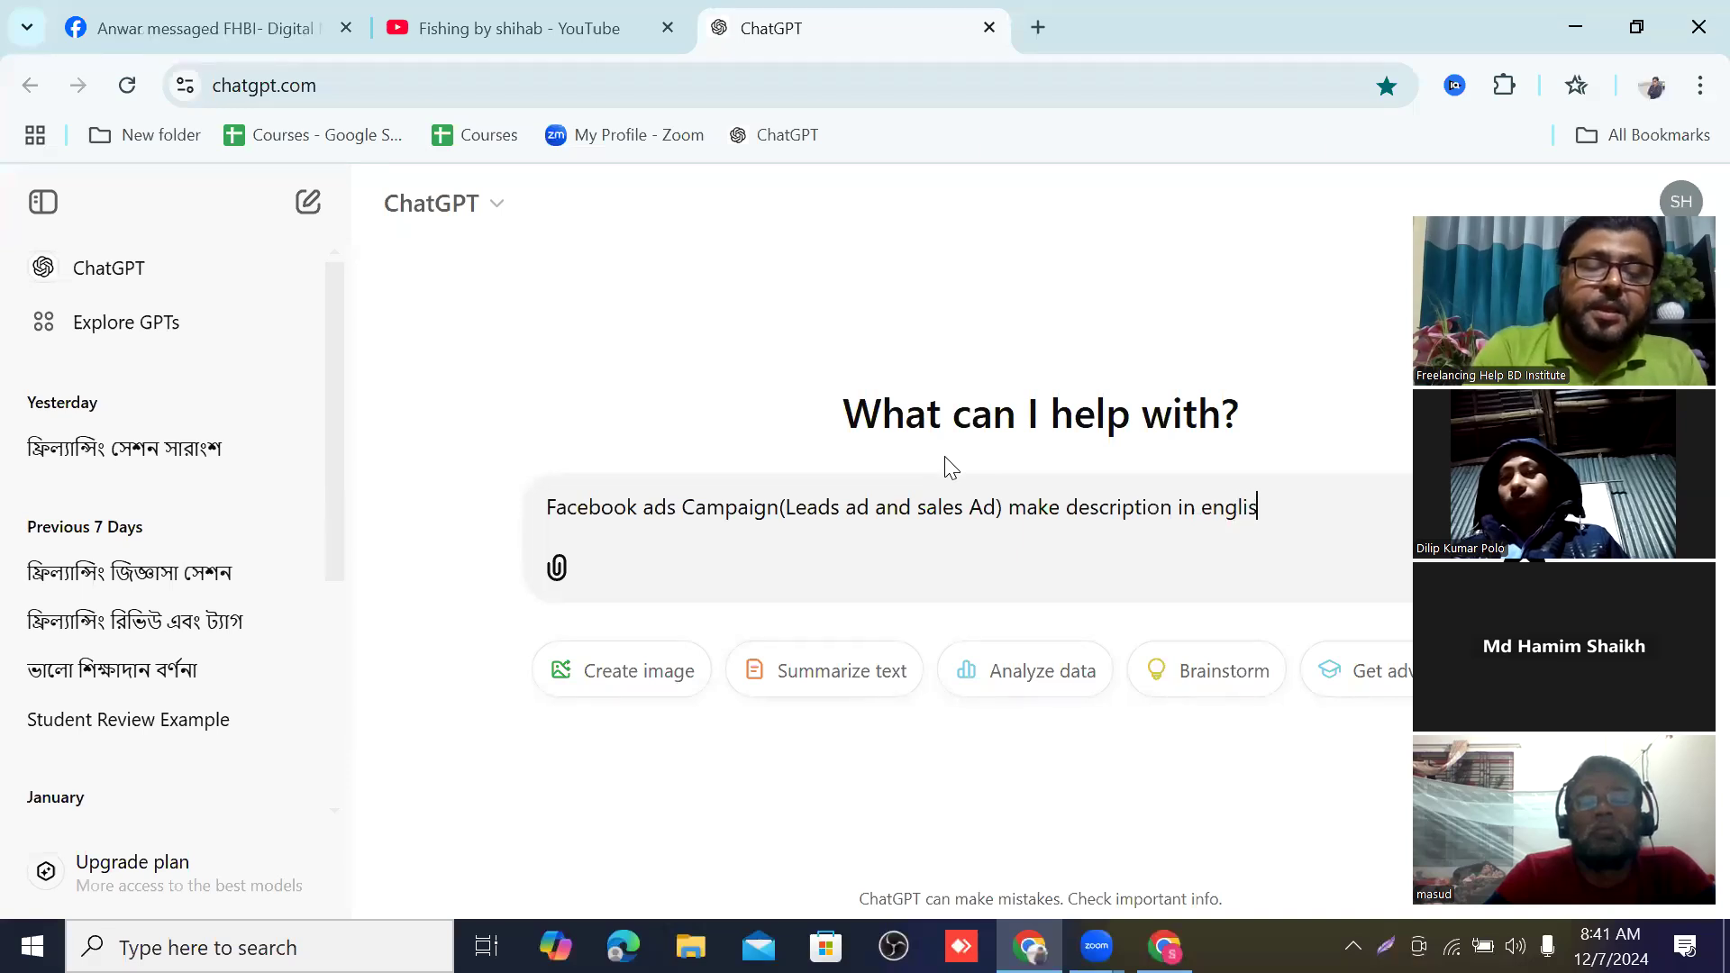
pyautogui.write('h ')
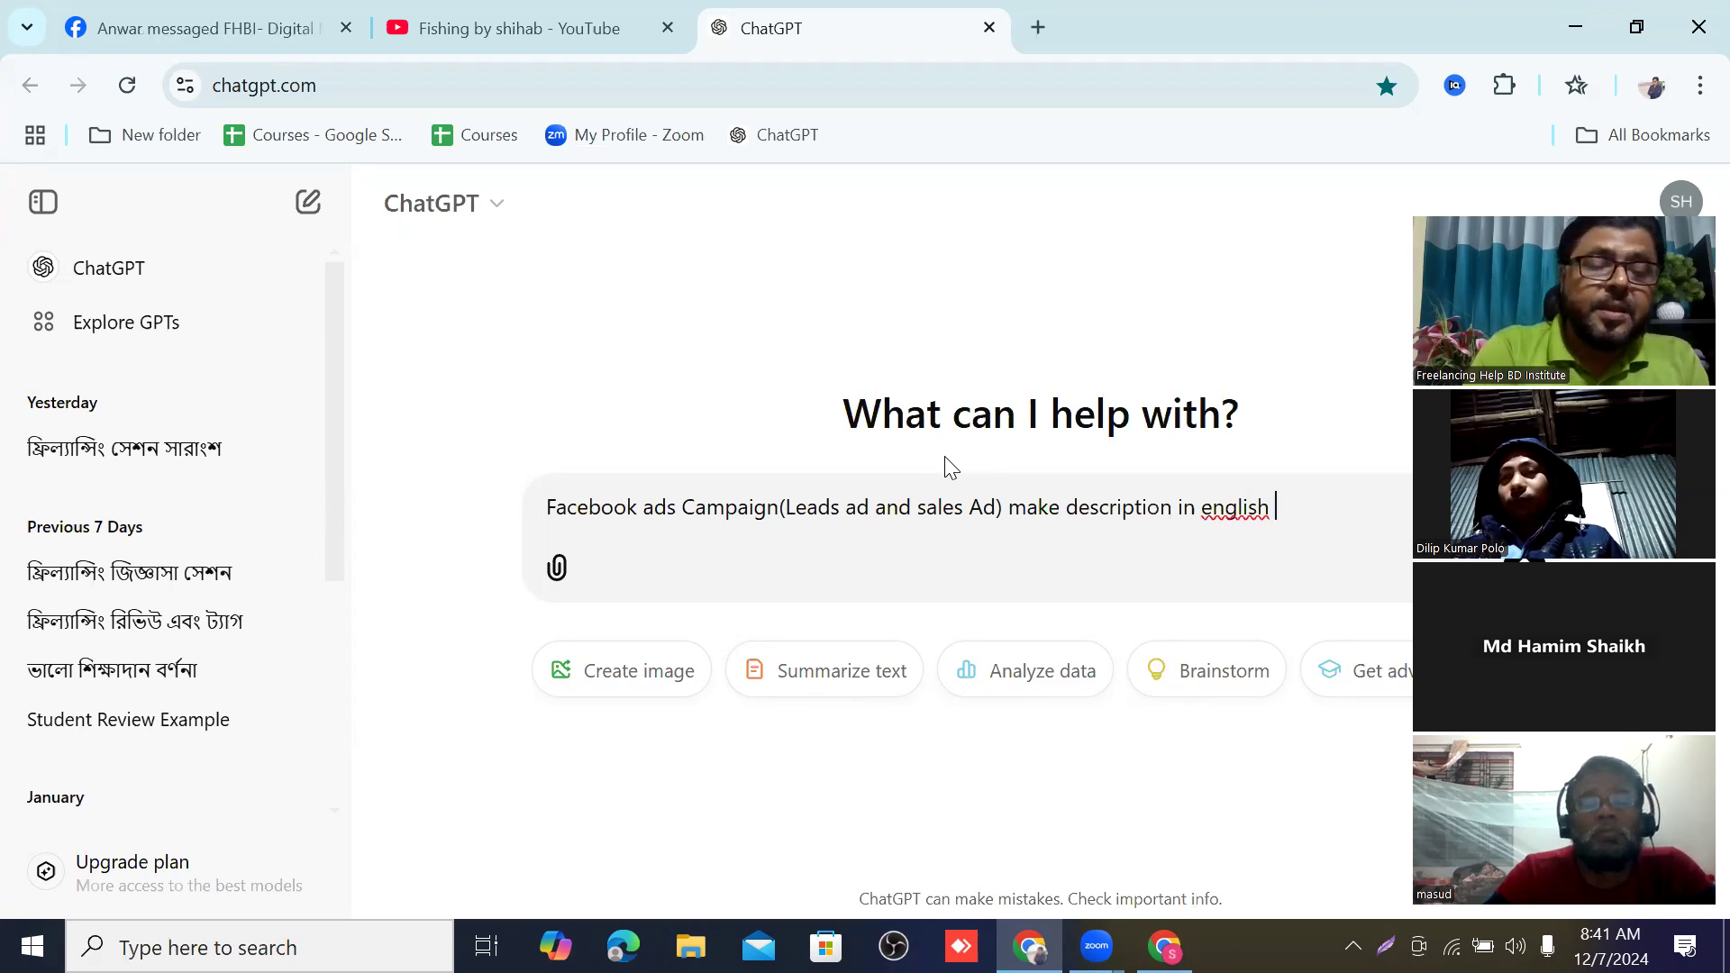
pyautogui.write('wi')
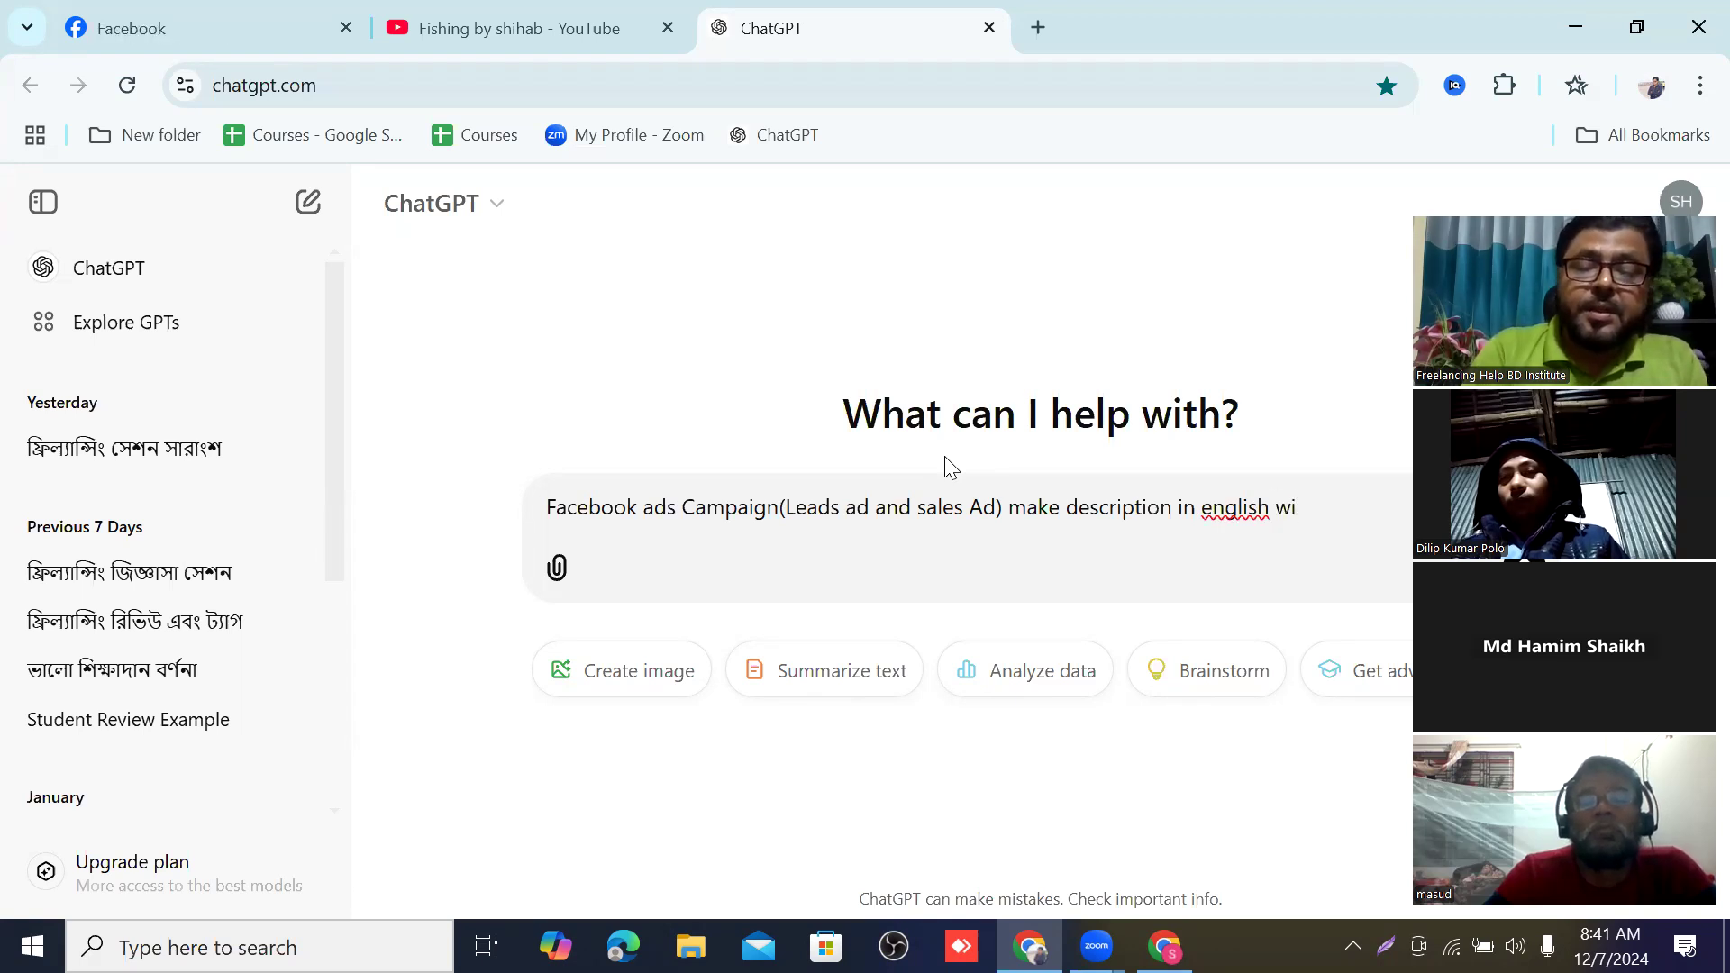
pyautogui.write('t')
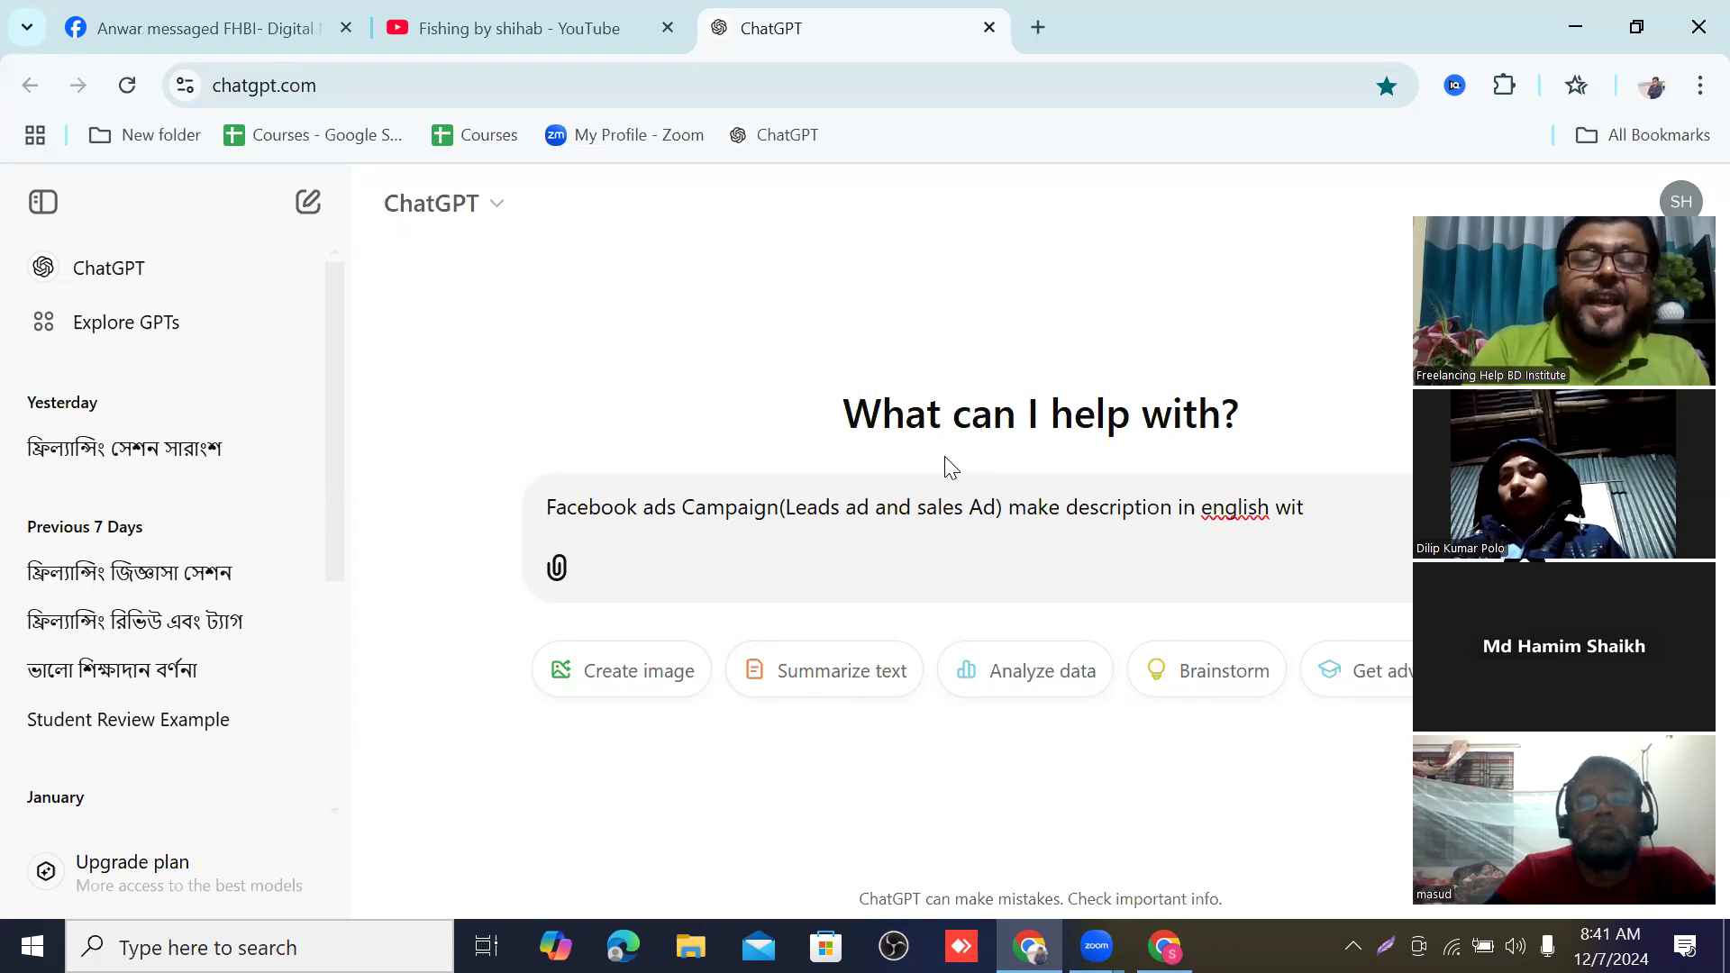
pyautogui.write('h t')
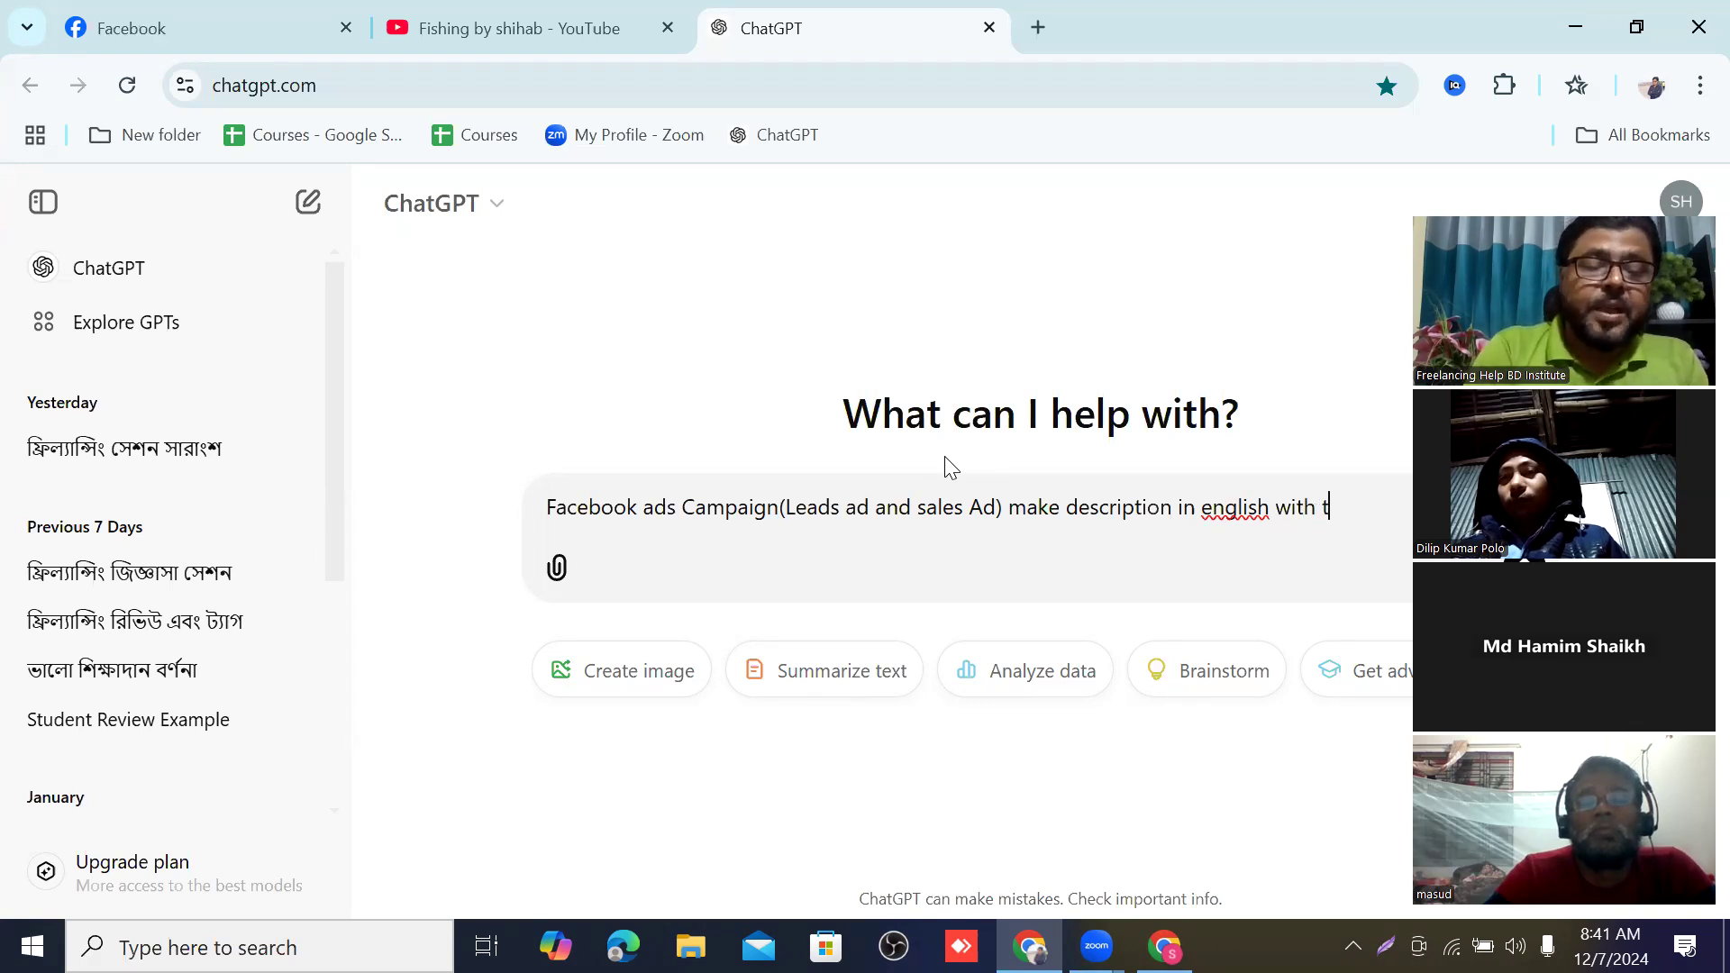
pyautogui.write('ag')
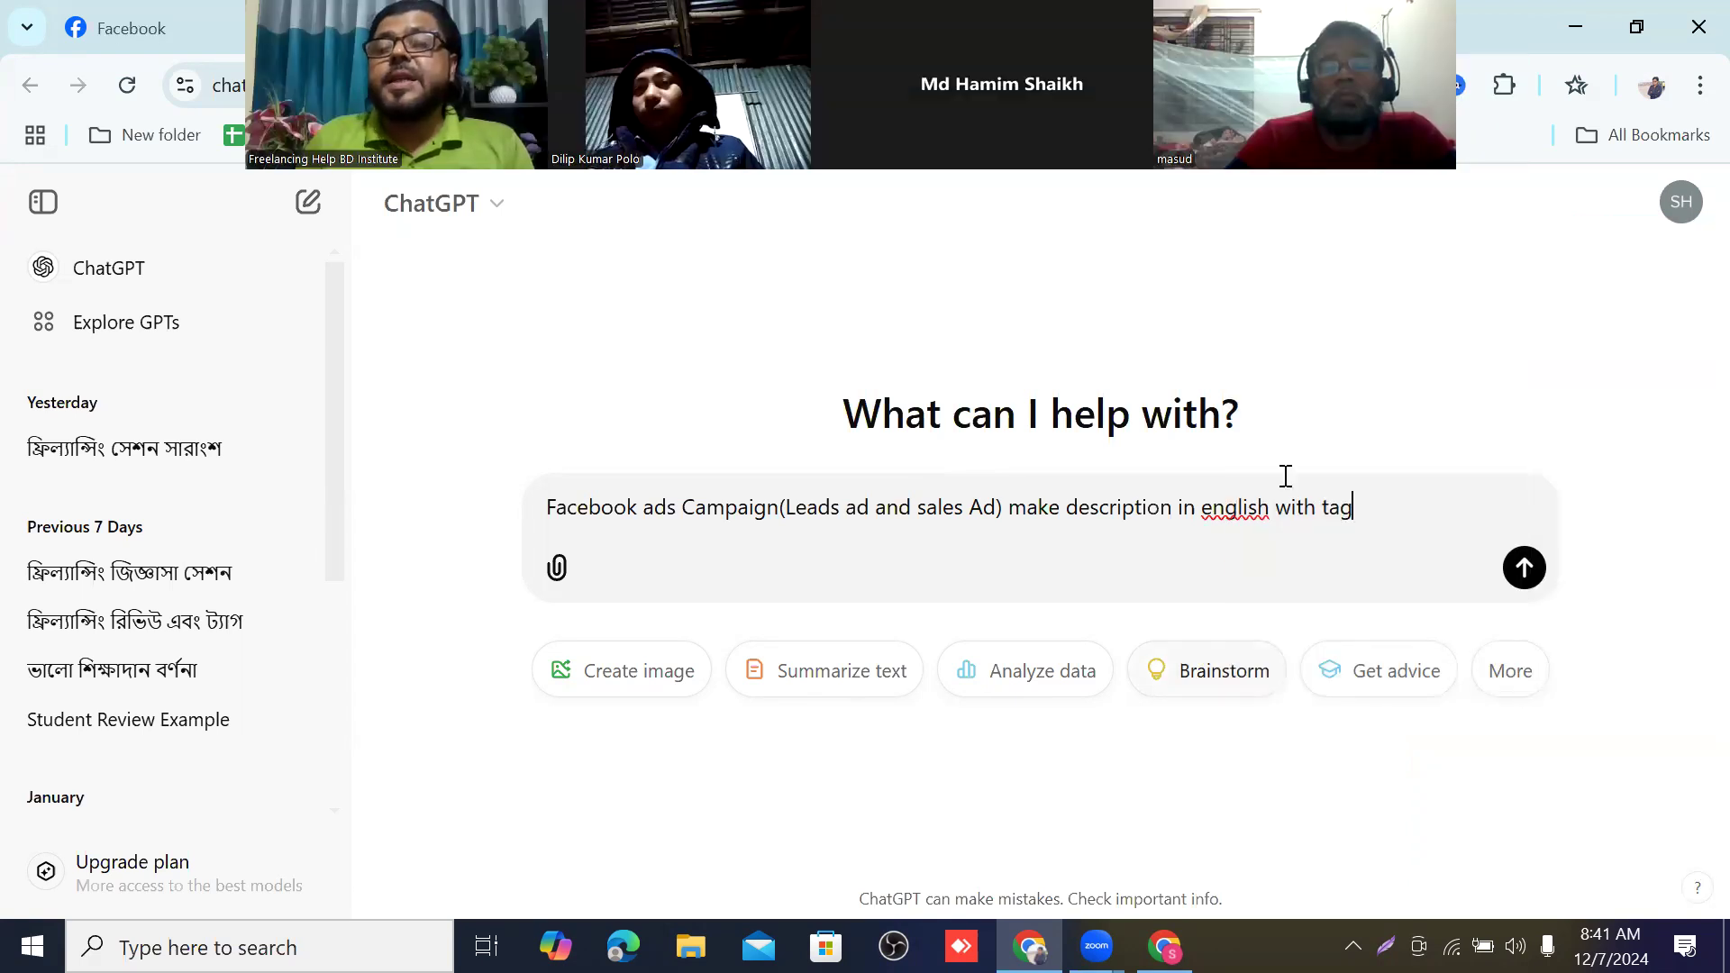
pyautogui.click(1524, 568)
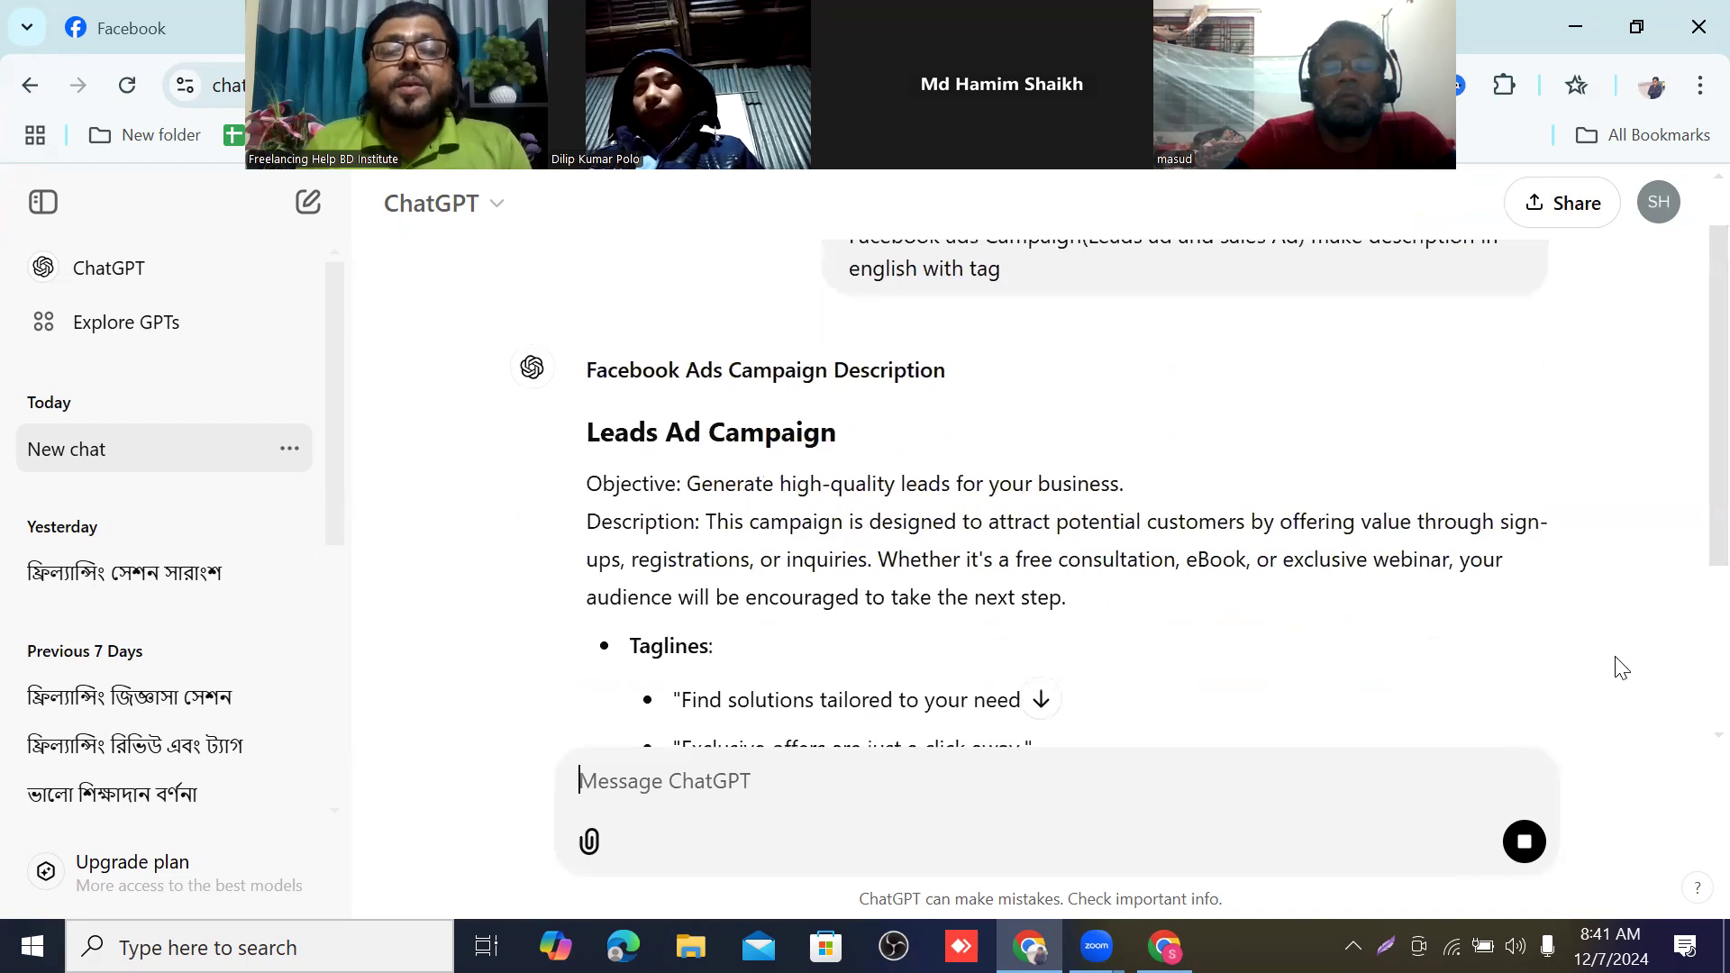
# Read through ChatGPT's generated descriptions and taglines for the leads and sales ad campaigns.
pyautogui.scroll(-1, 1347, 604)
pyautogui.scroll(-4, 1262, 581)
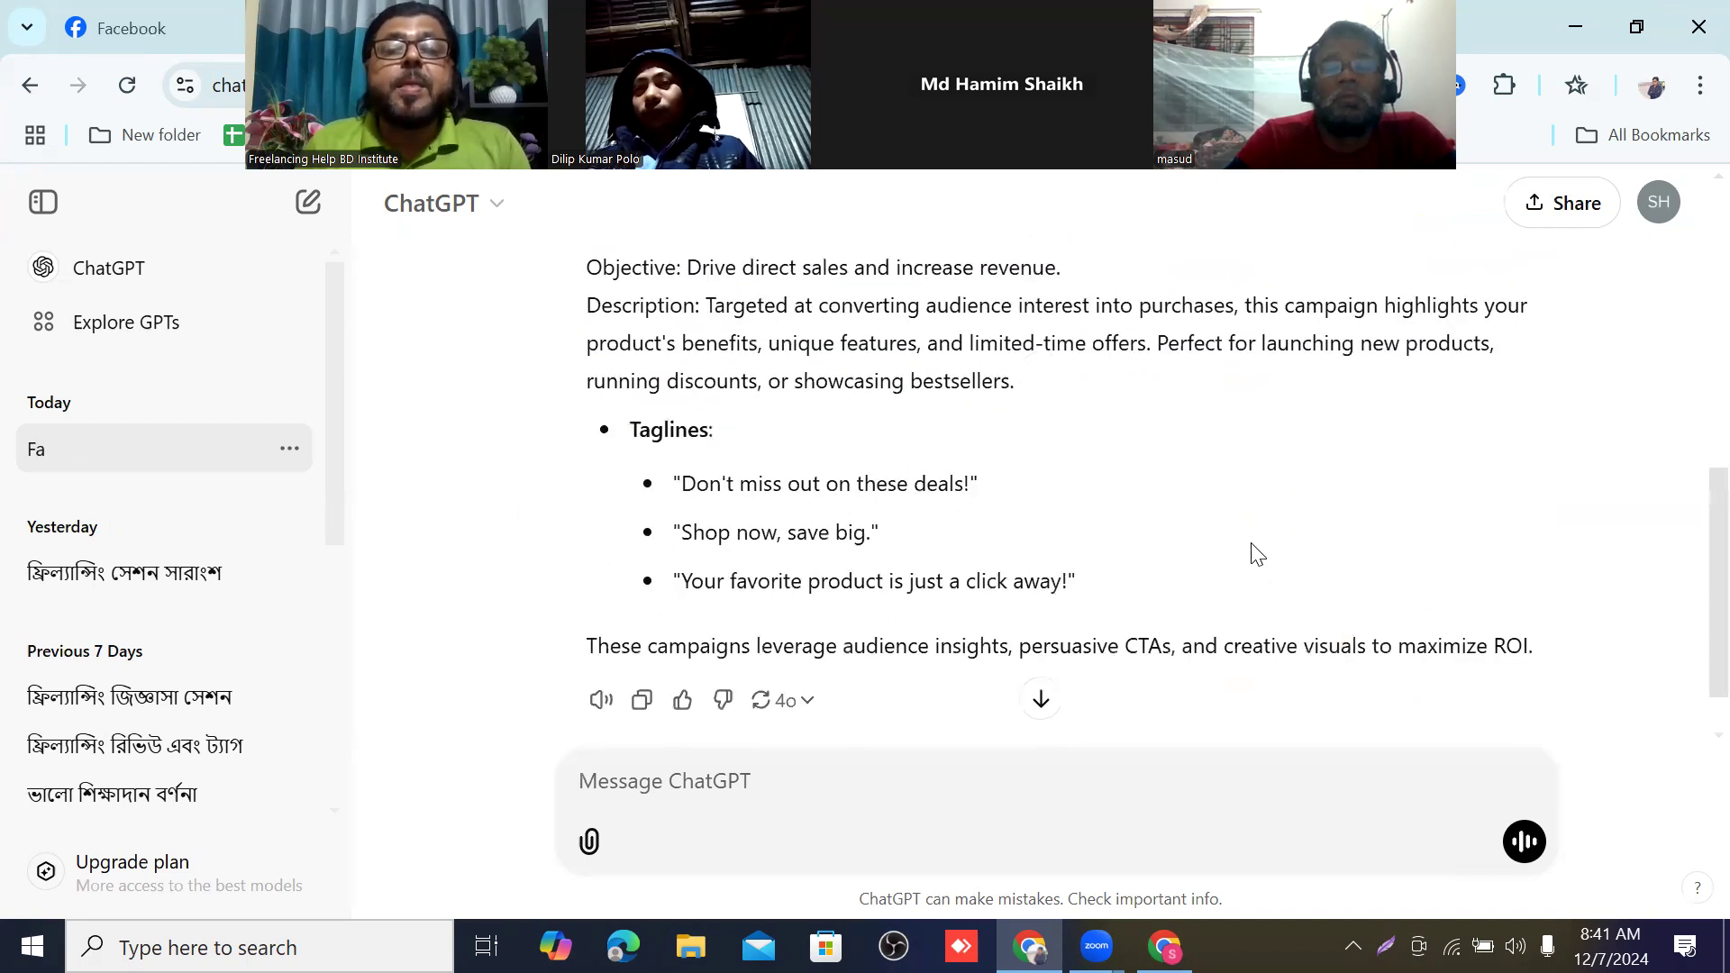
pyautogui.scroll(-1, 1243, 541)
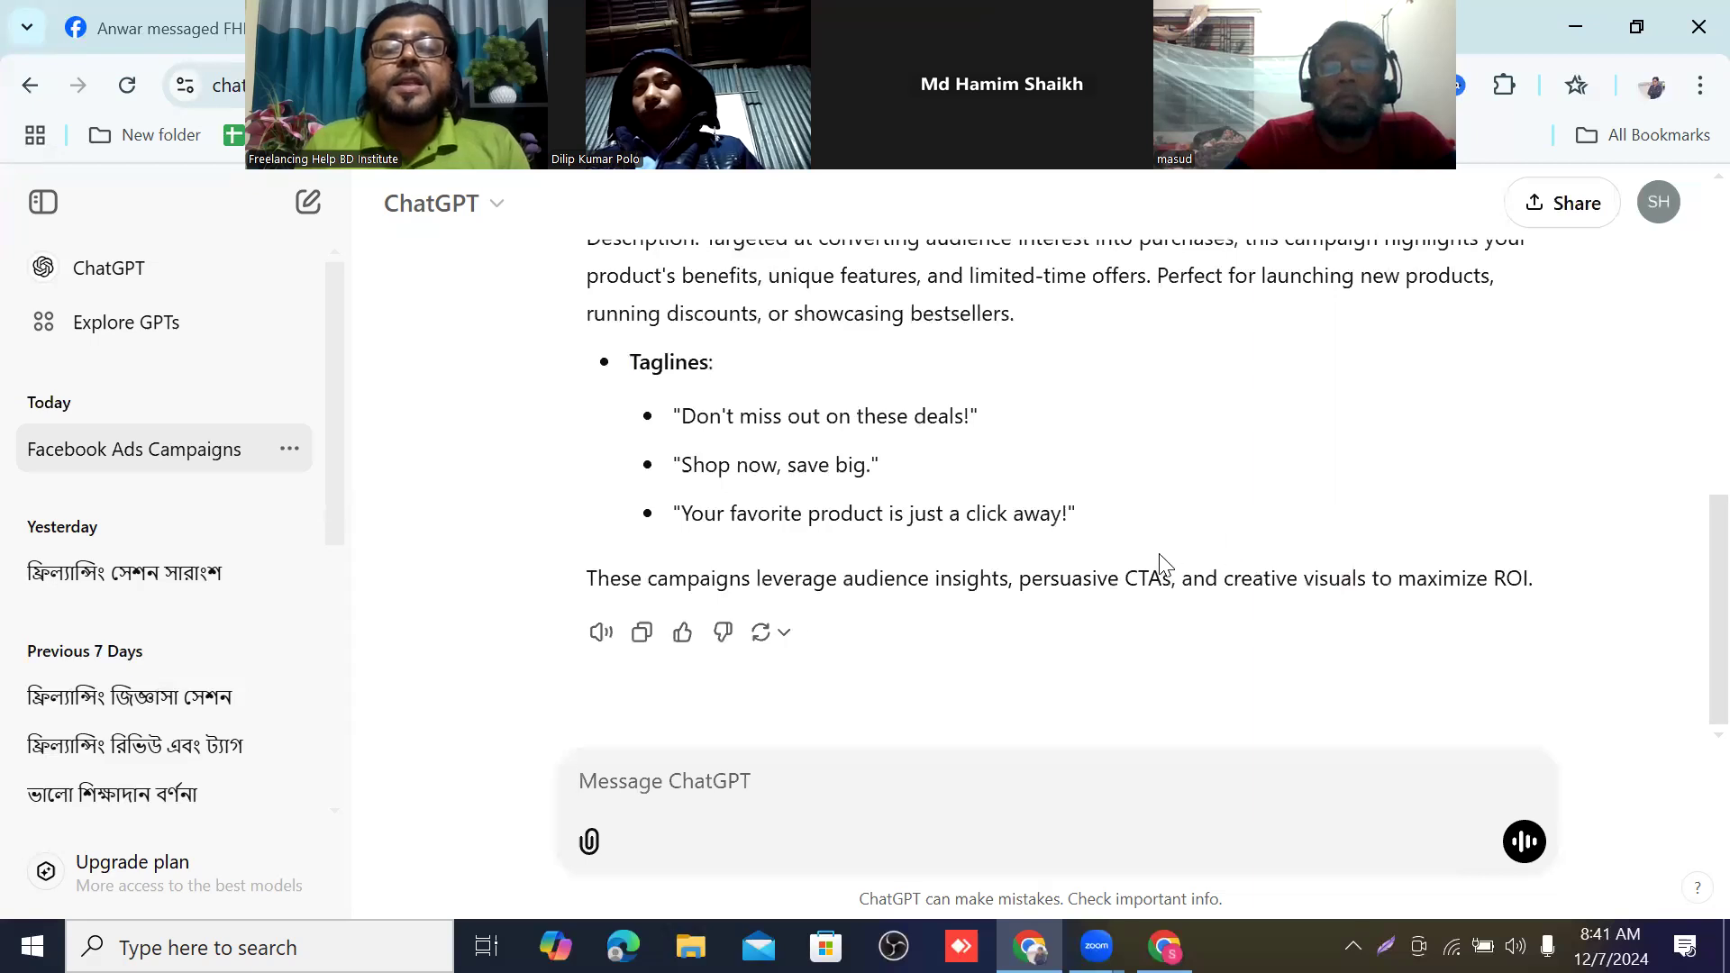
pyautogui.scroll(4, 1076, 552)
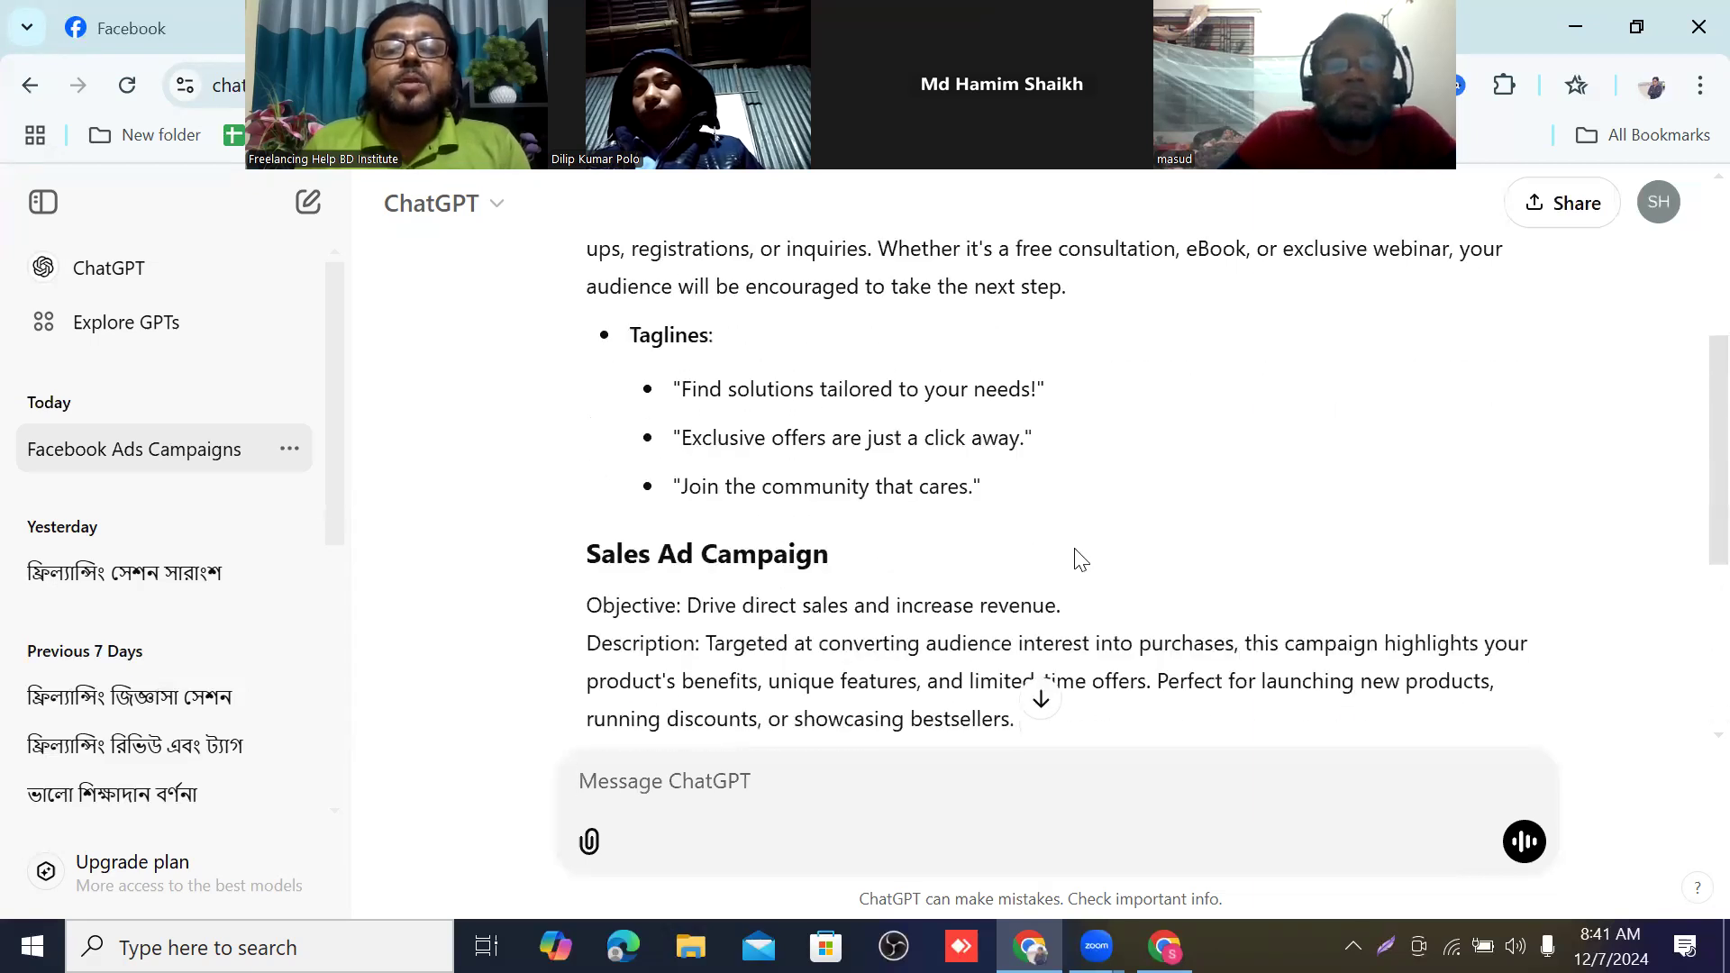
pyautogui.scroll(2, 1077, 551)
pyautogui.scroll(2, 1077, 551)
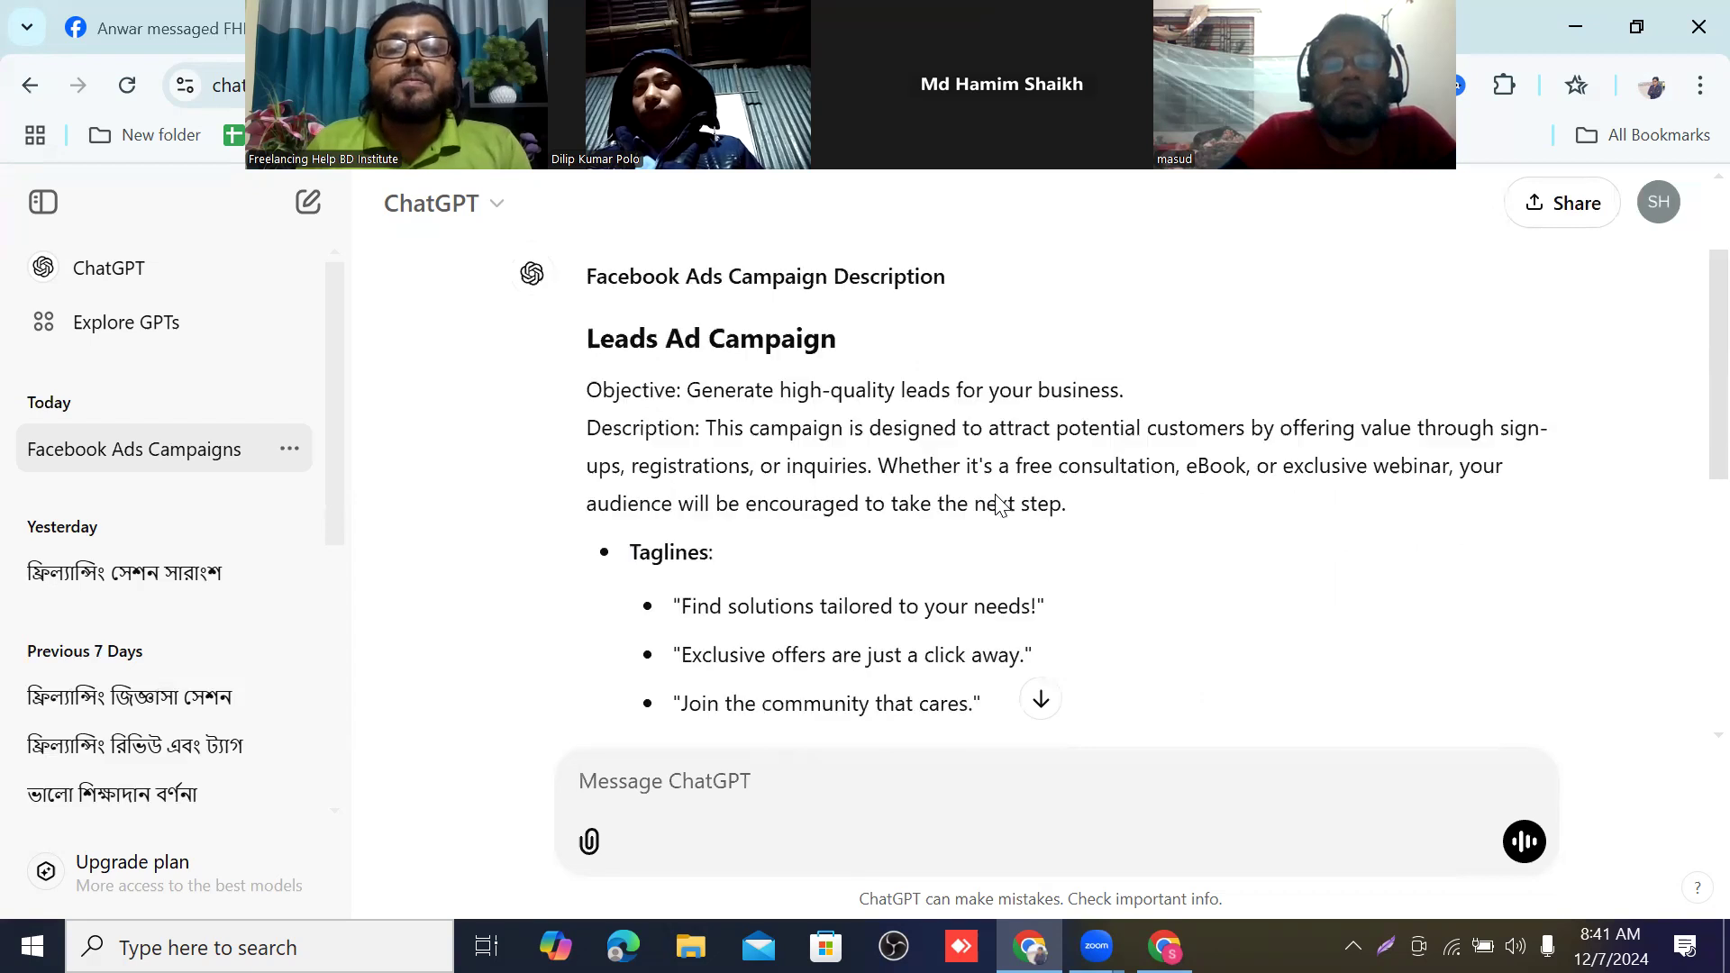
pyautogui.scroll(-6, 998, 501)
pyautogui.scroll(-2, 1000, 503)
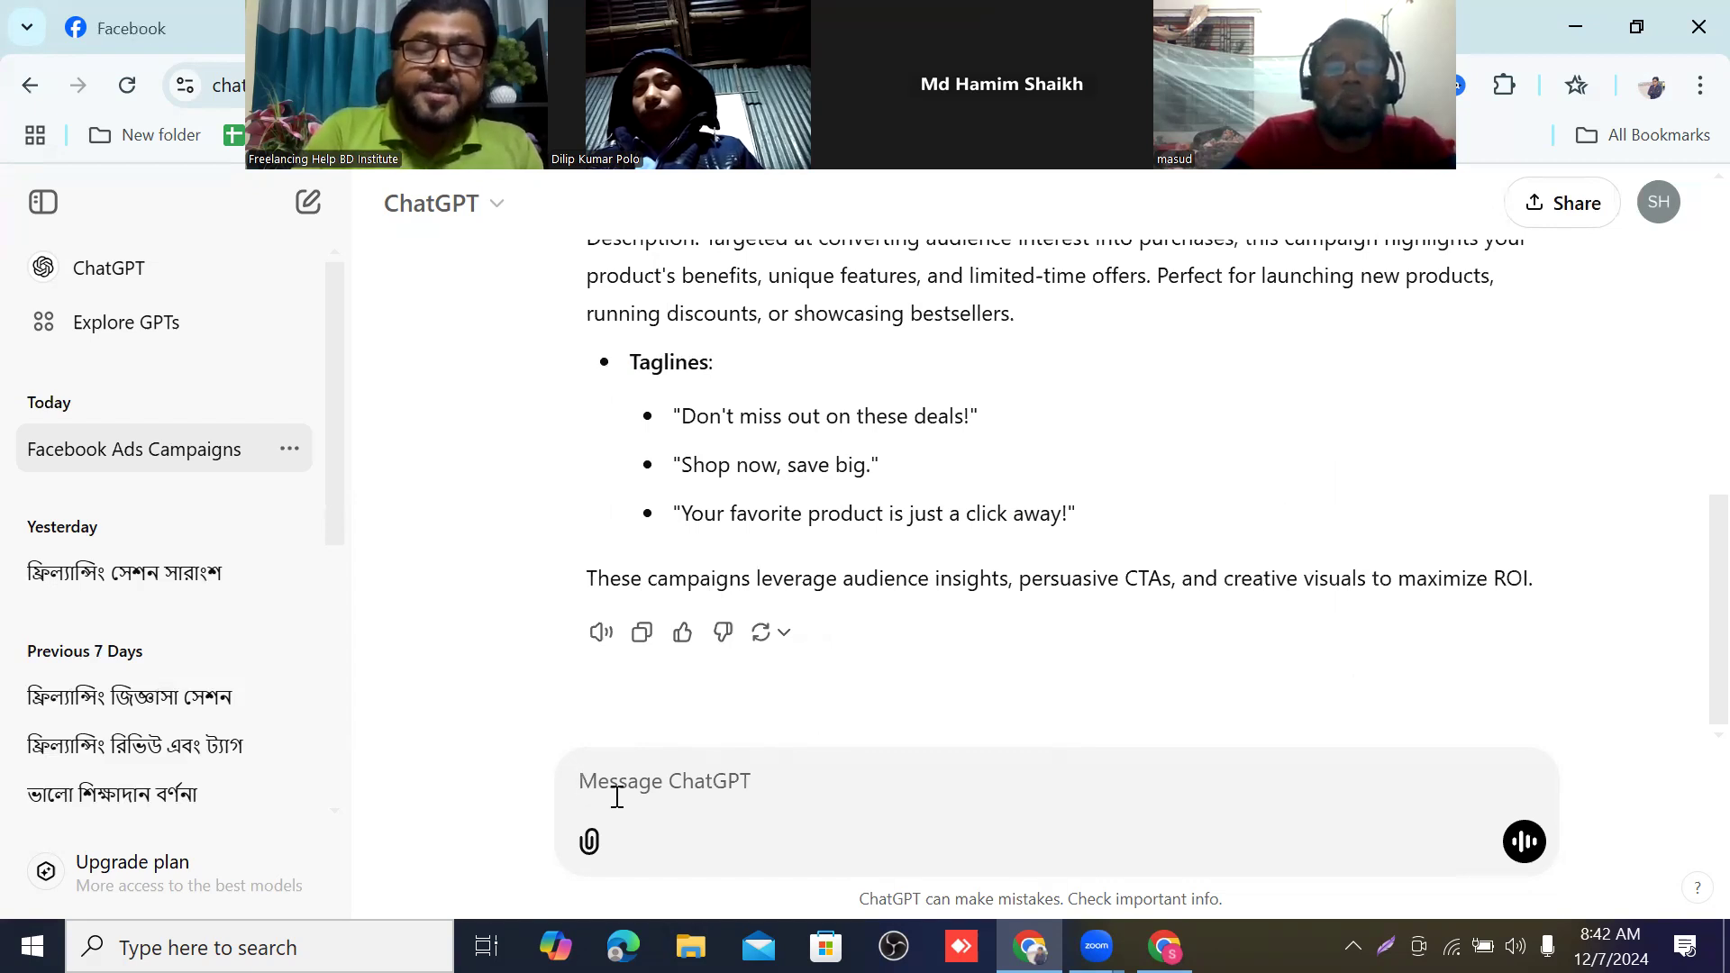
# Draft the follow-up message "give me some tags" in the ChatGPT chat without sending it.
pyautogui.write('giv')
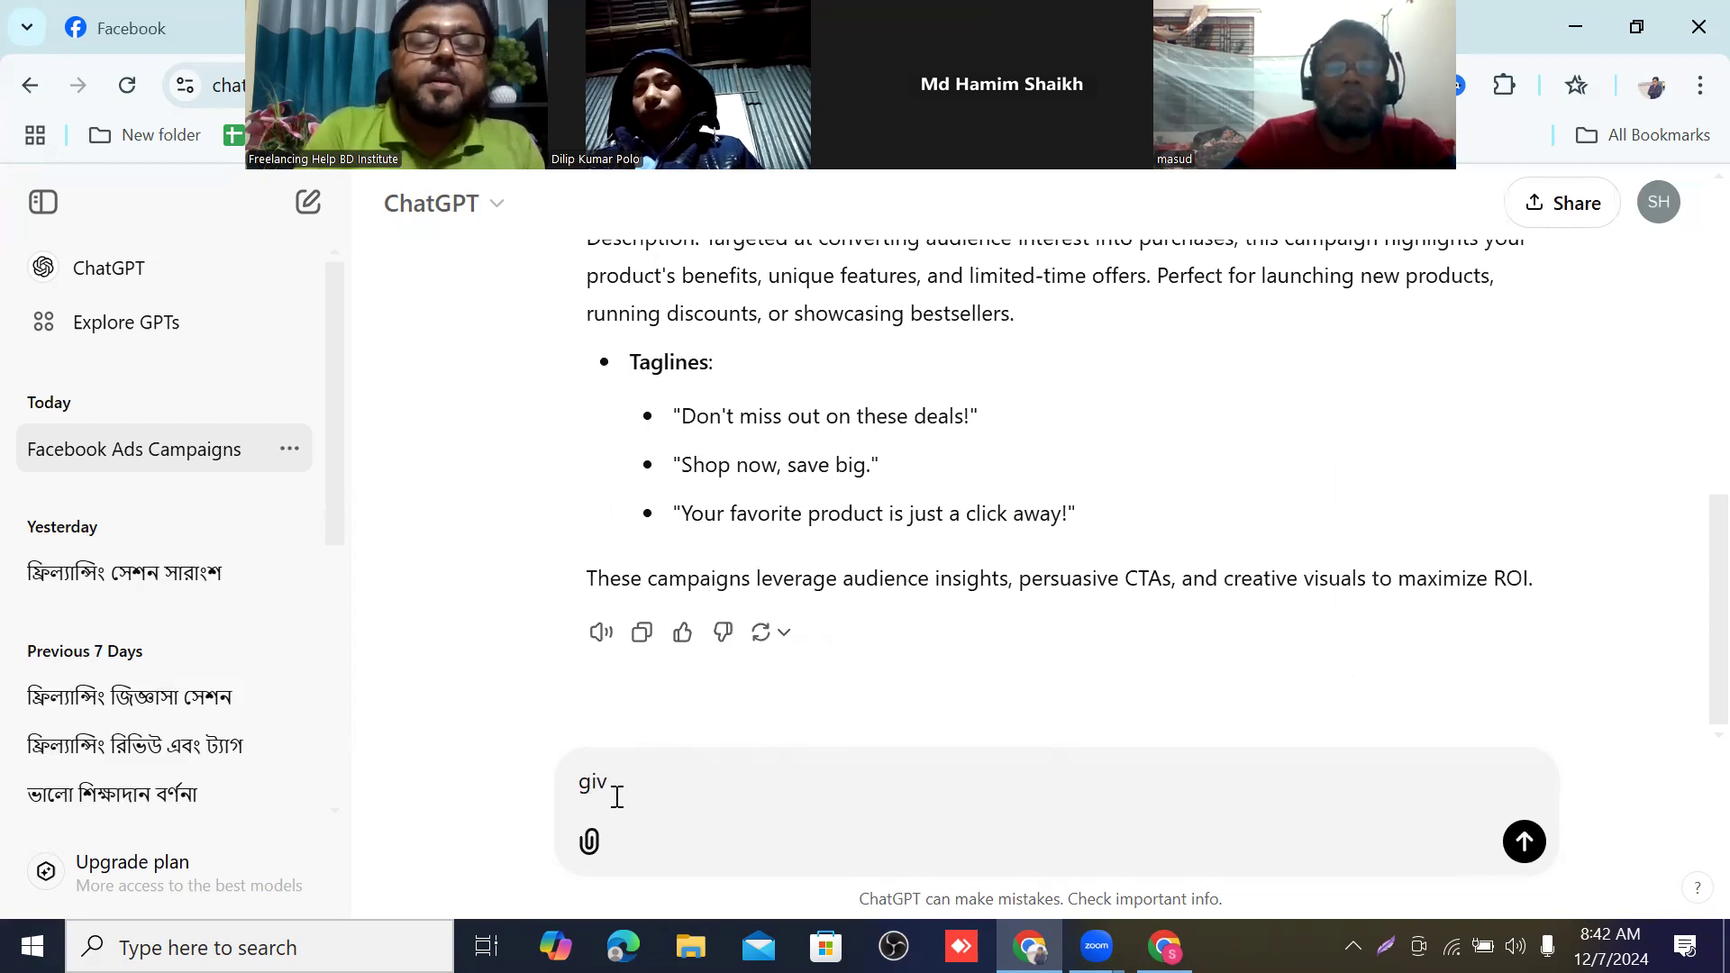
pyautogui.write('e me ')
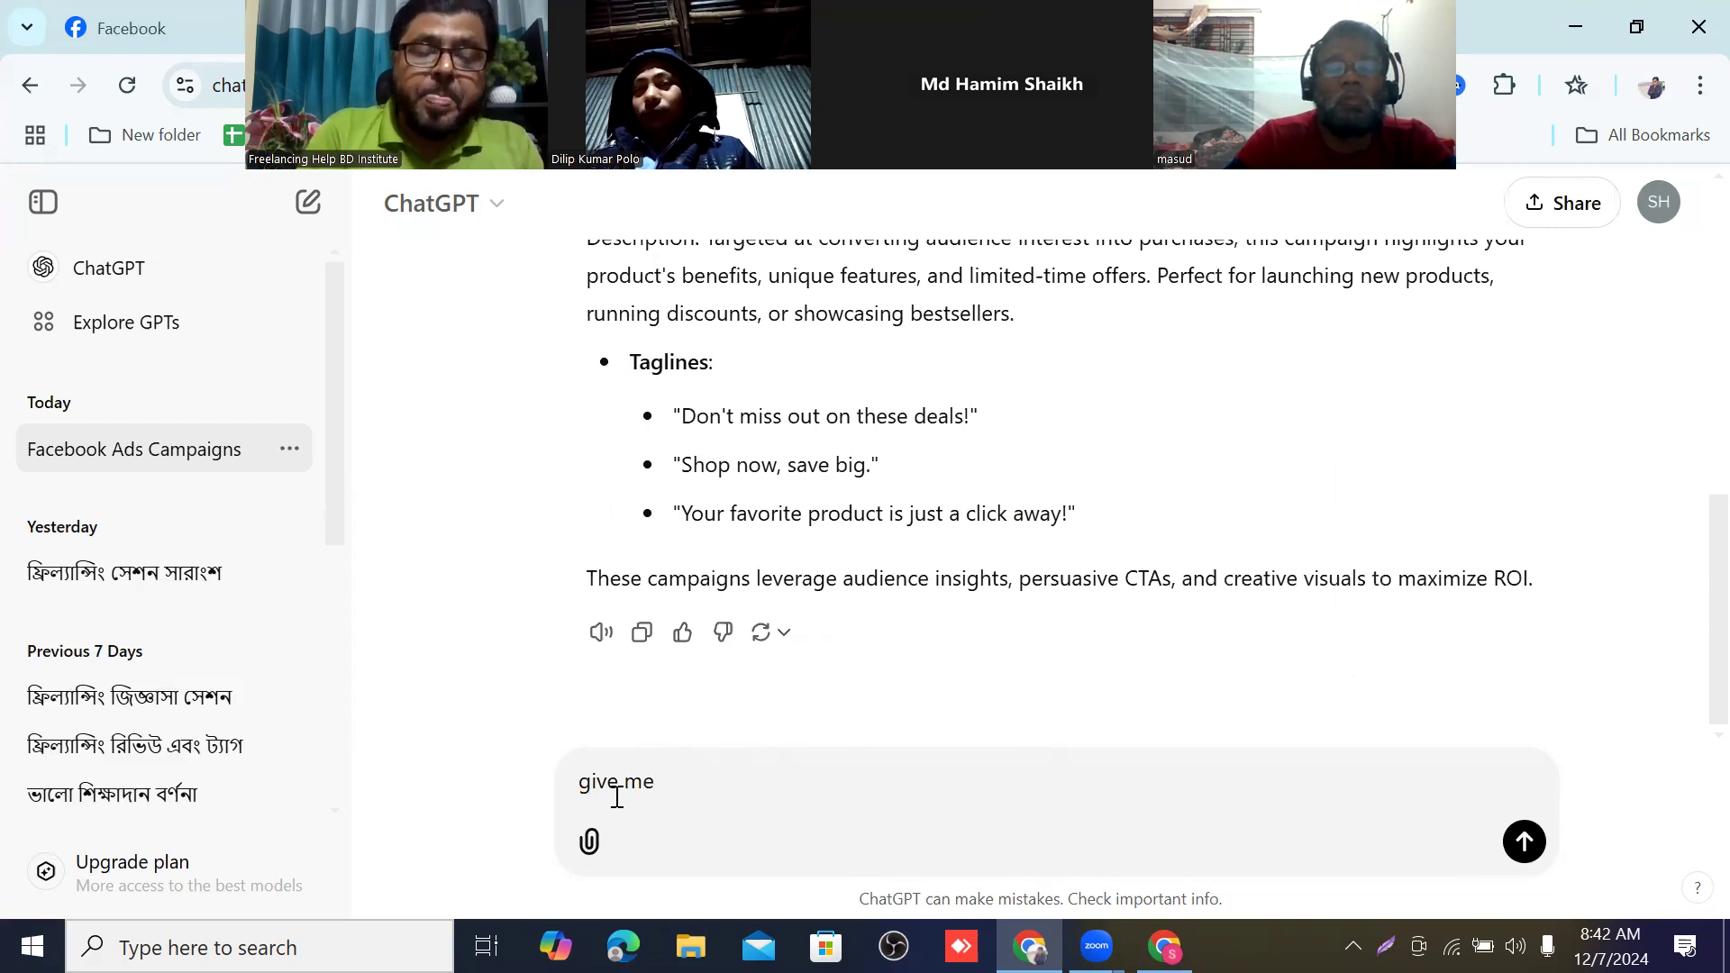
pyautogui.write('some')
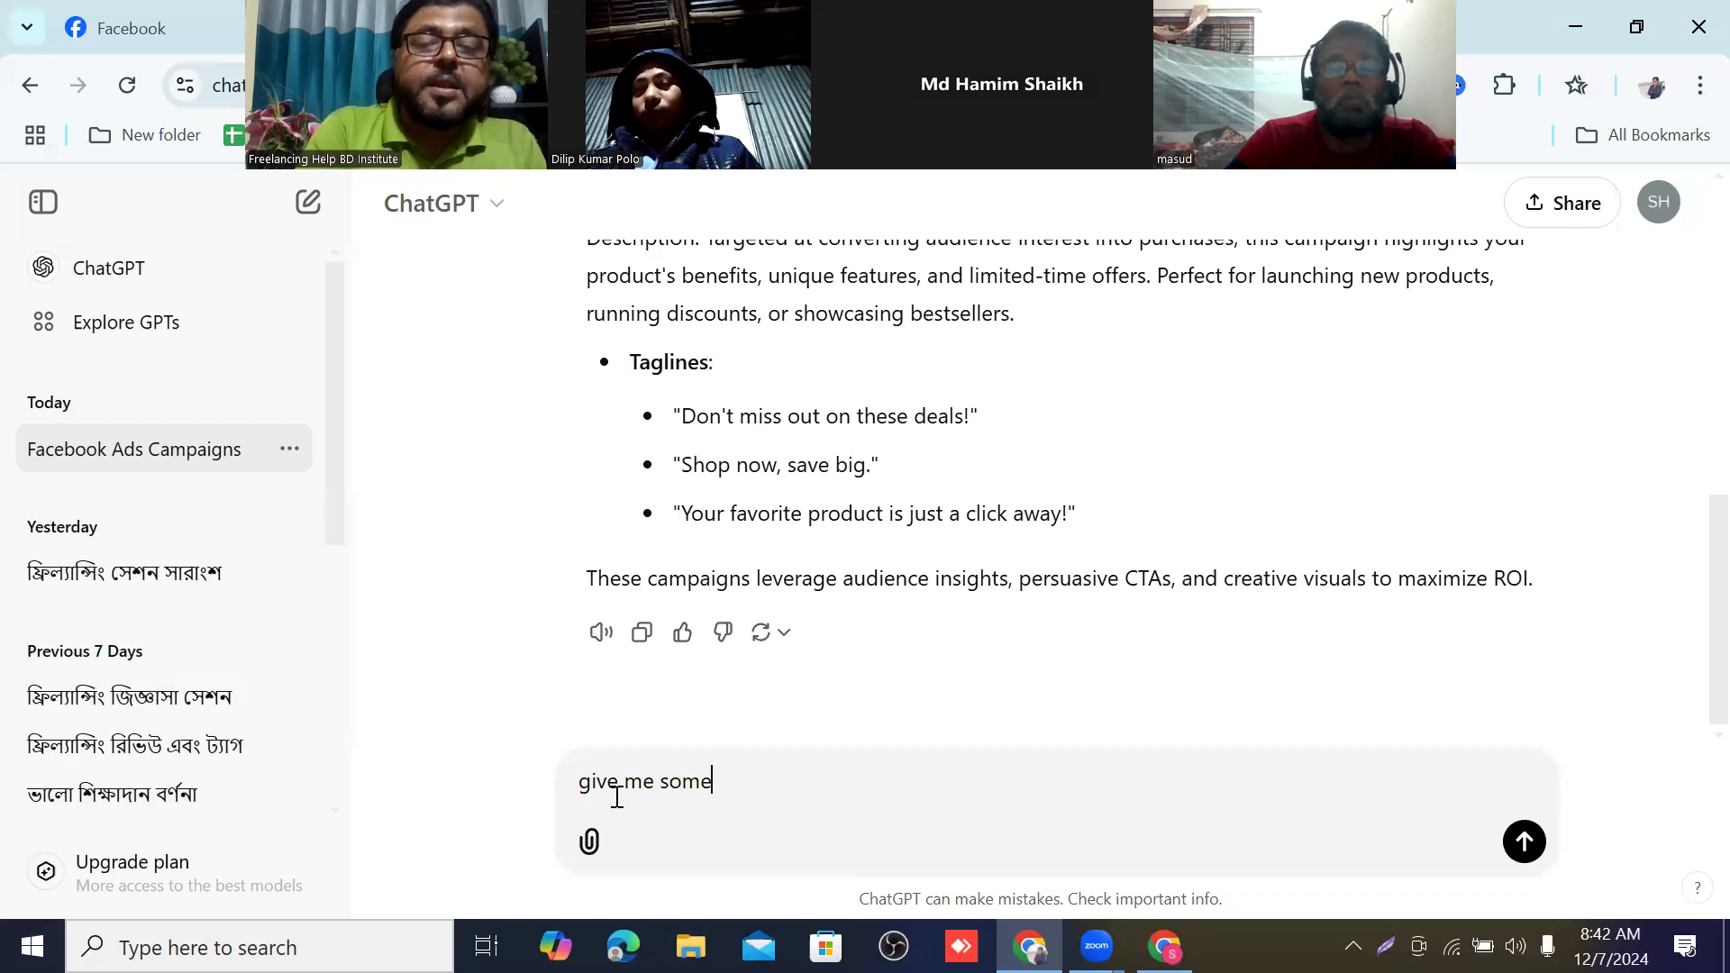
pyautogui.write(' tag')
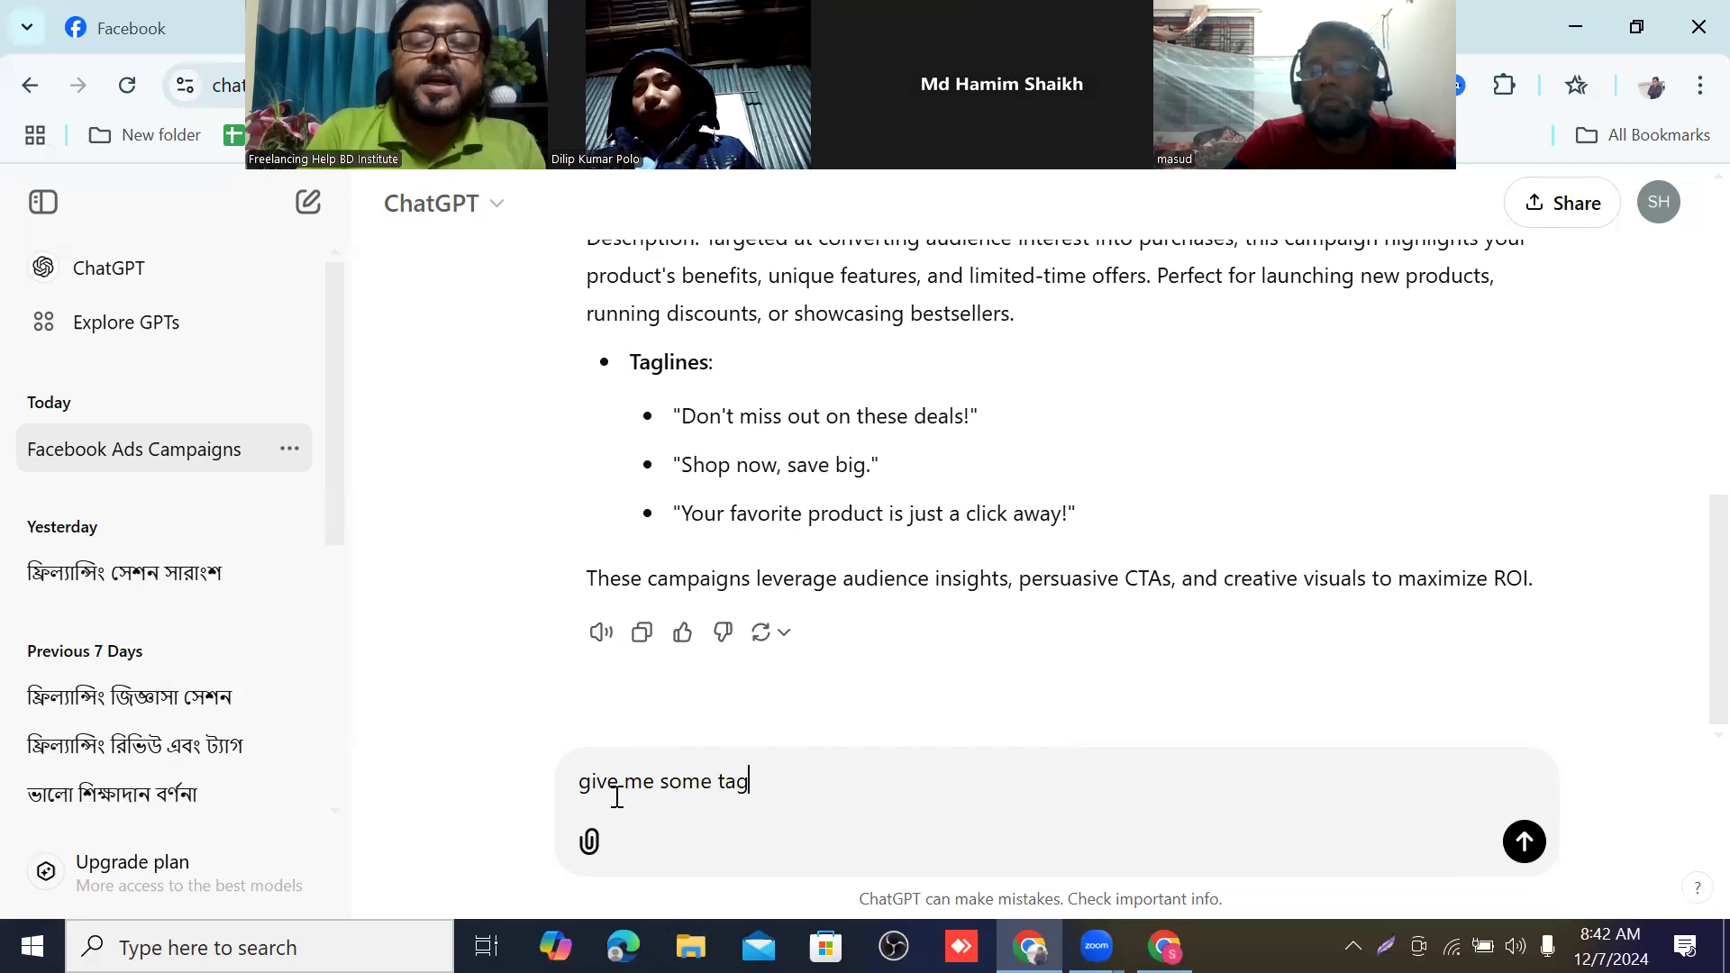
pyautogui.write('s')
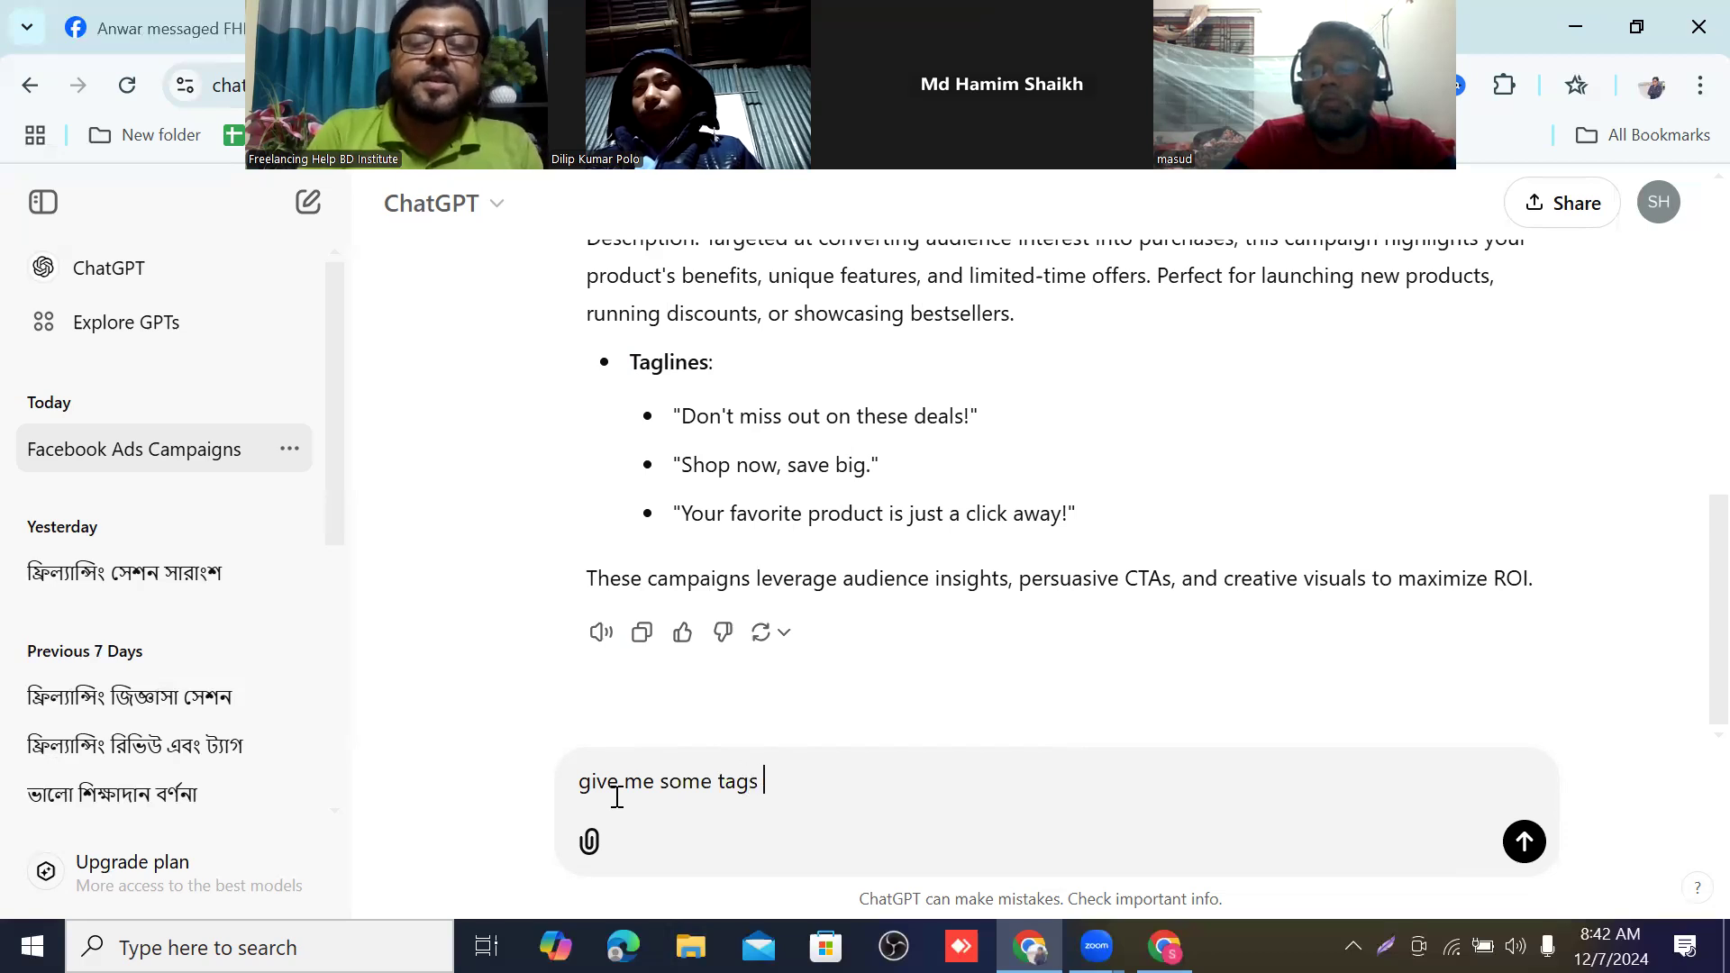
# Copy ChatGPT's response from the "Leads Ad Campaign" heading through the closing sentence about maximizing ROI.
pyautogui.scroll(6, 1133, 547)
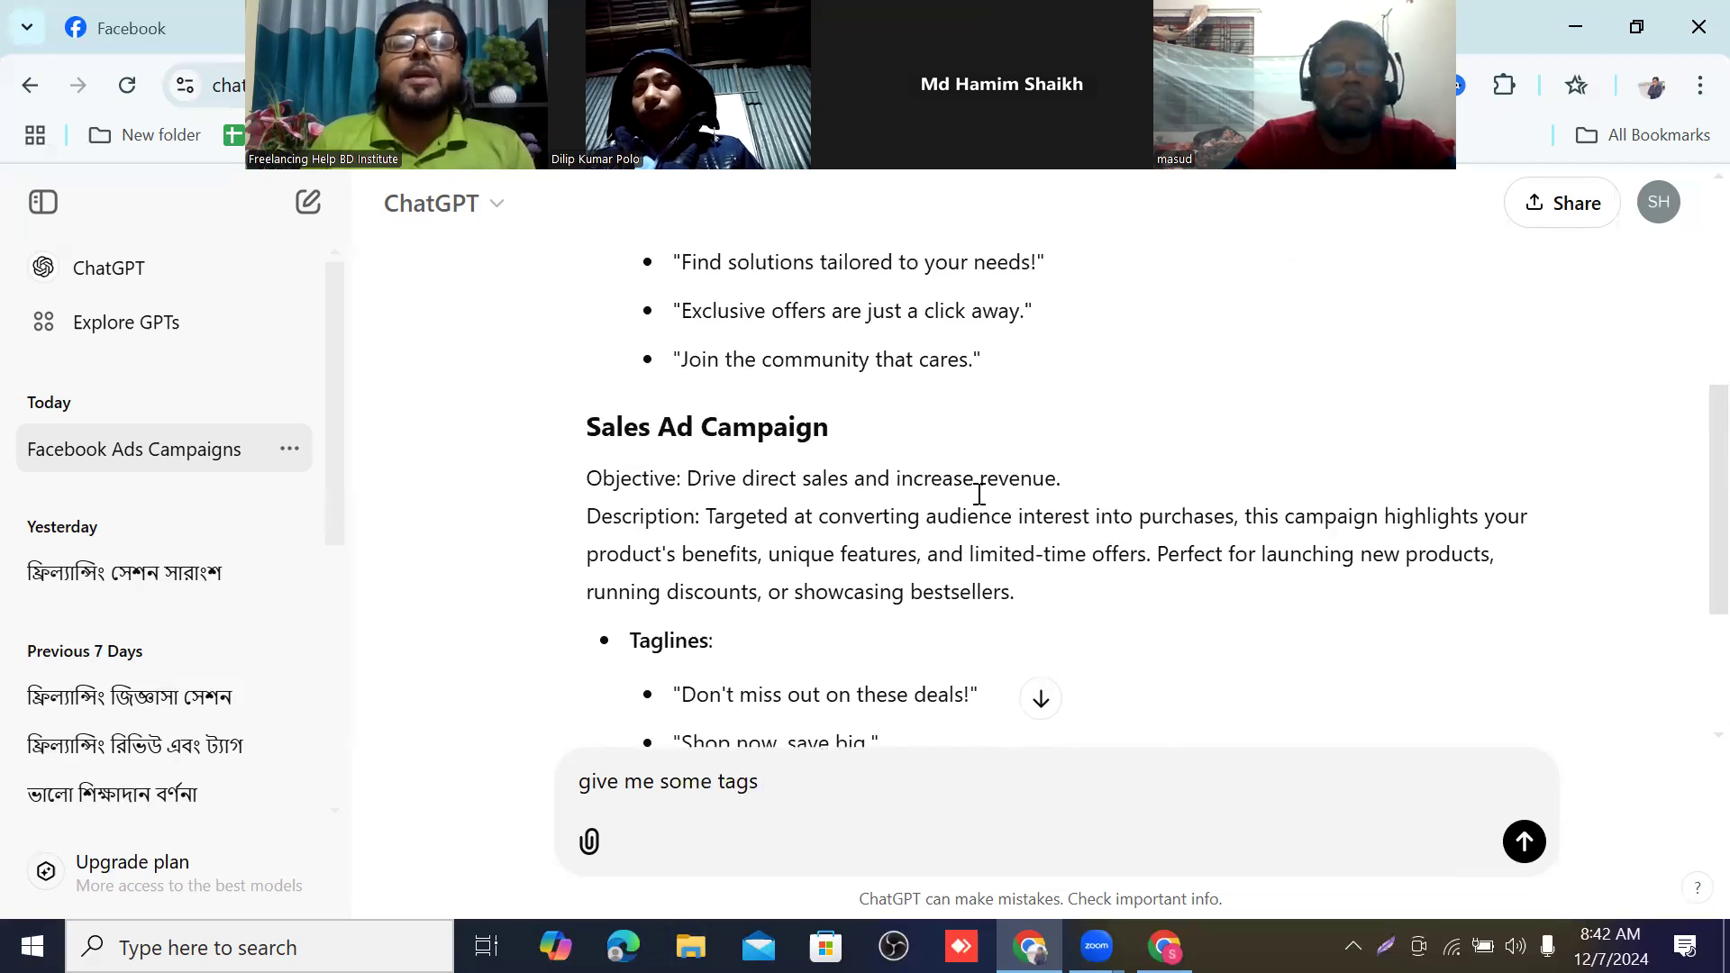
pyautogui.scroll(-6, 901, 451)
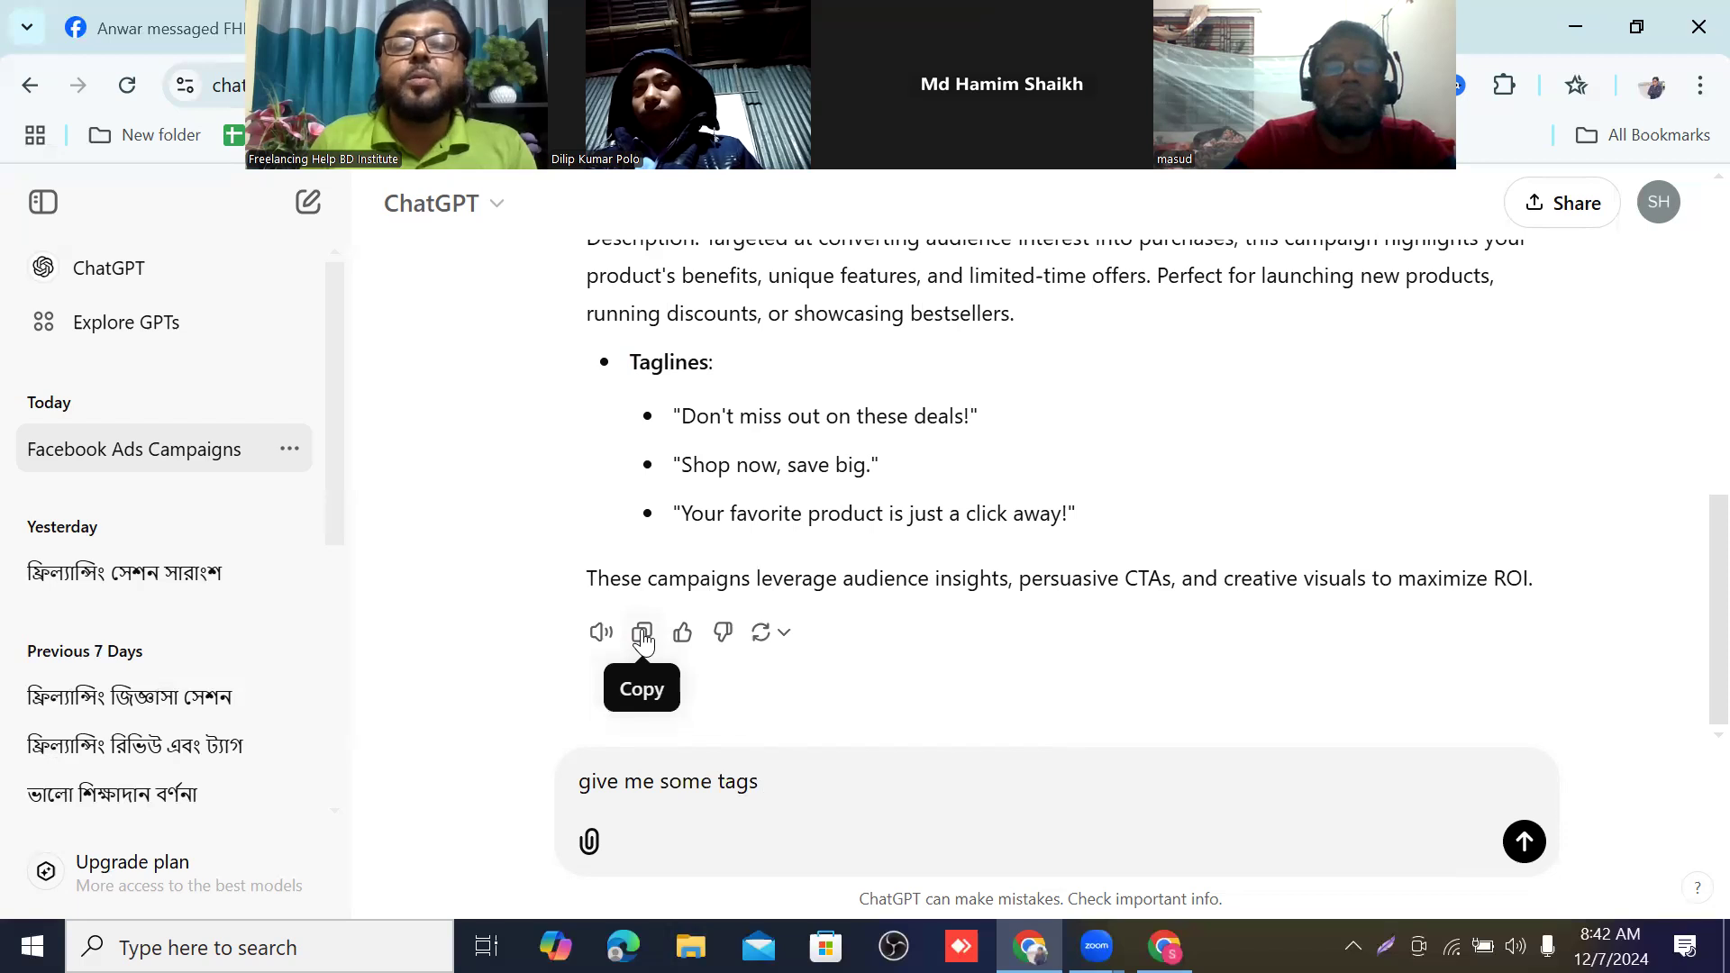
pyautogui.scroll(10, 645, 621)
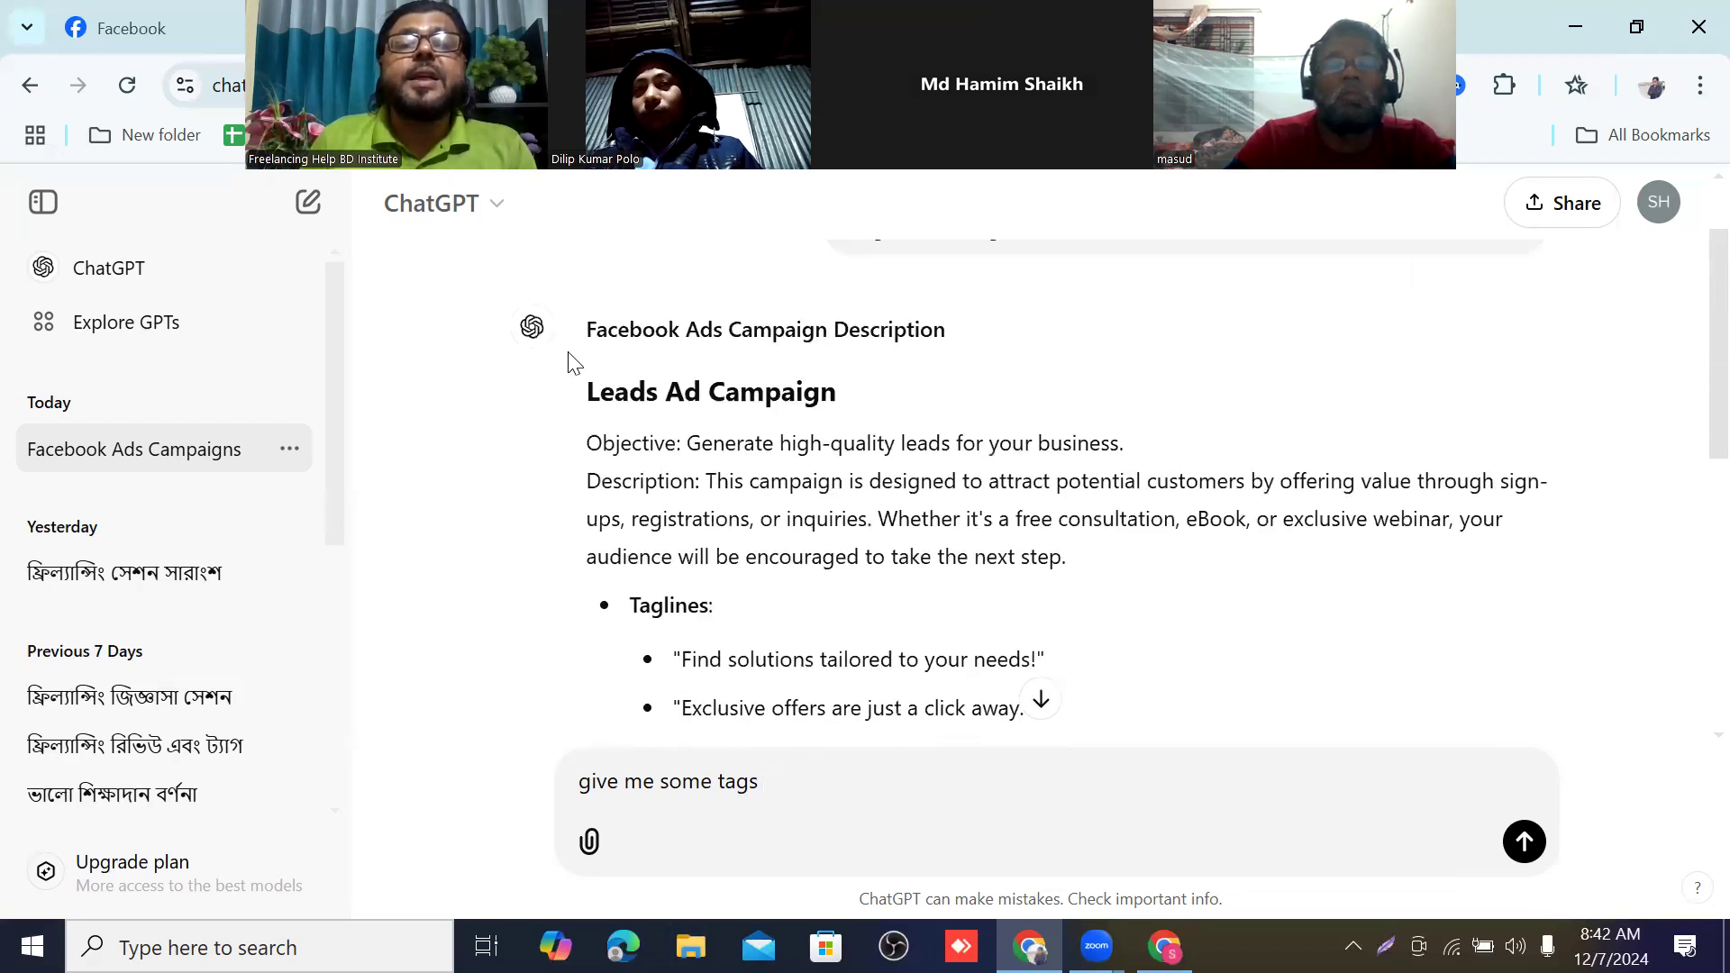
pyautogui.moveTo(583, 393); pyautogui.dragTo(1544, 607)
pyautogui.scroll(-4, 898, 606)
pyautogui.scroll(-2, 941, 630)
pyautogui.scroll(-2, 945, 652)
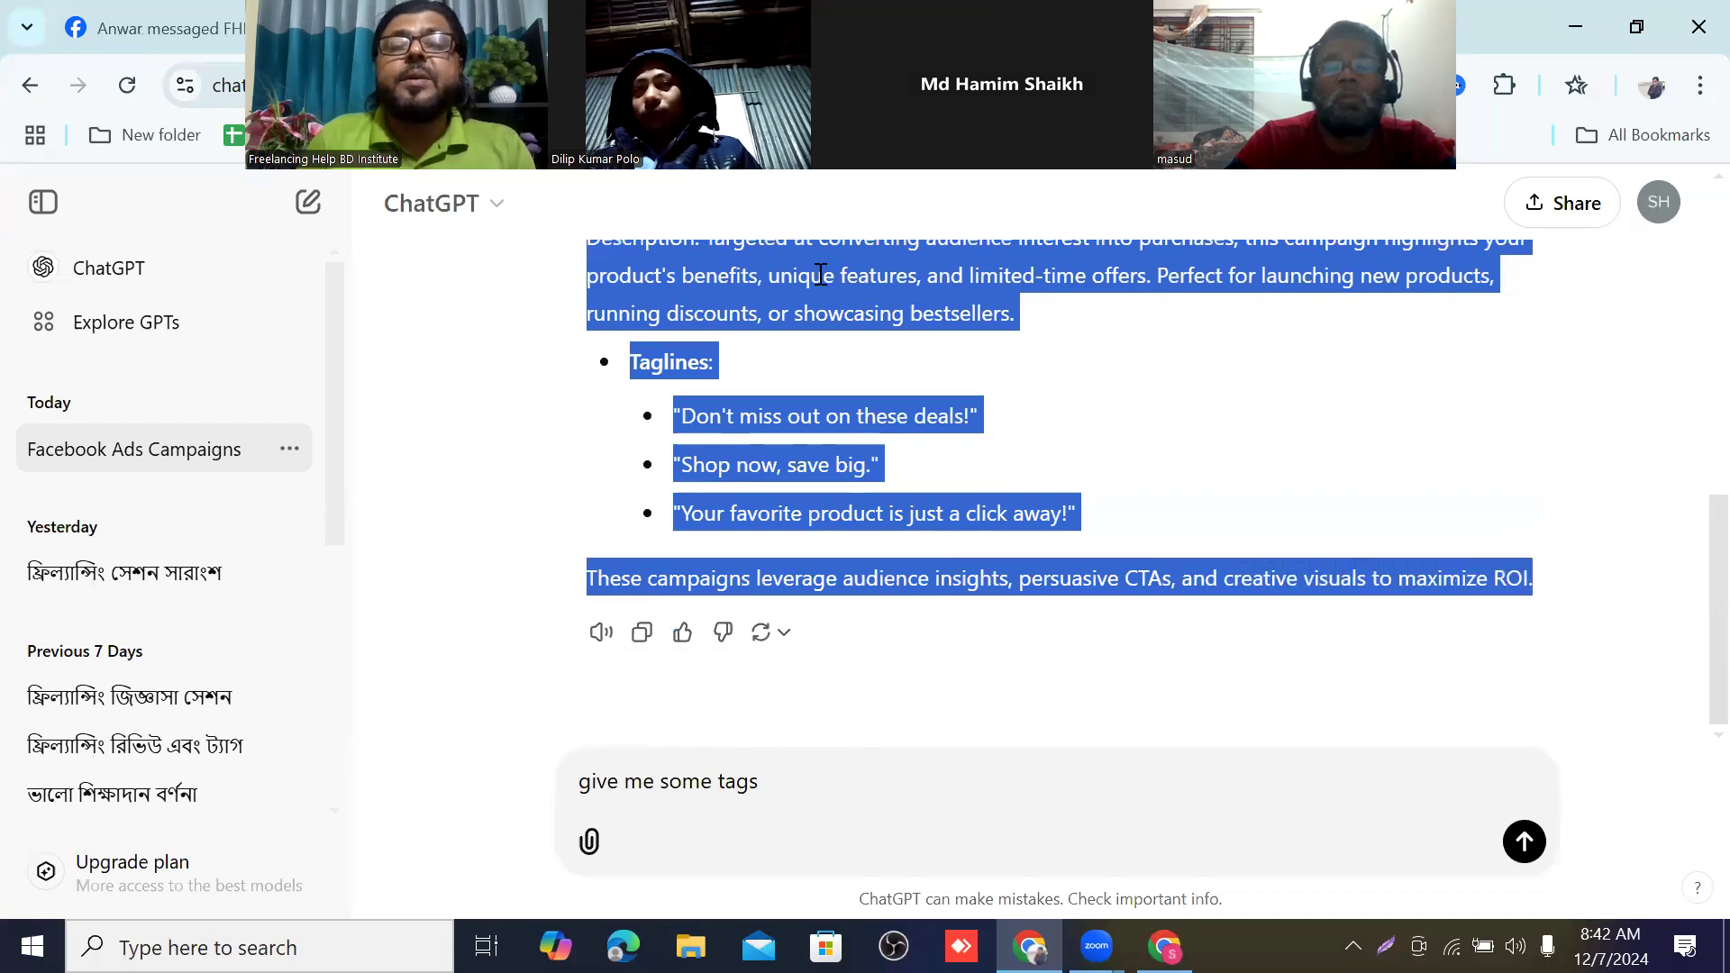
pyautogui.rightClick(820, 274)
pyautogui.click(886, 313)
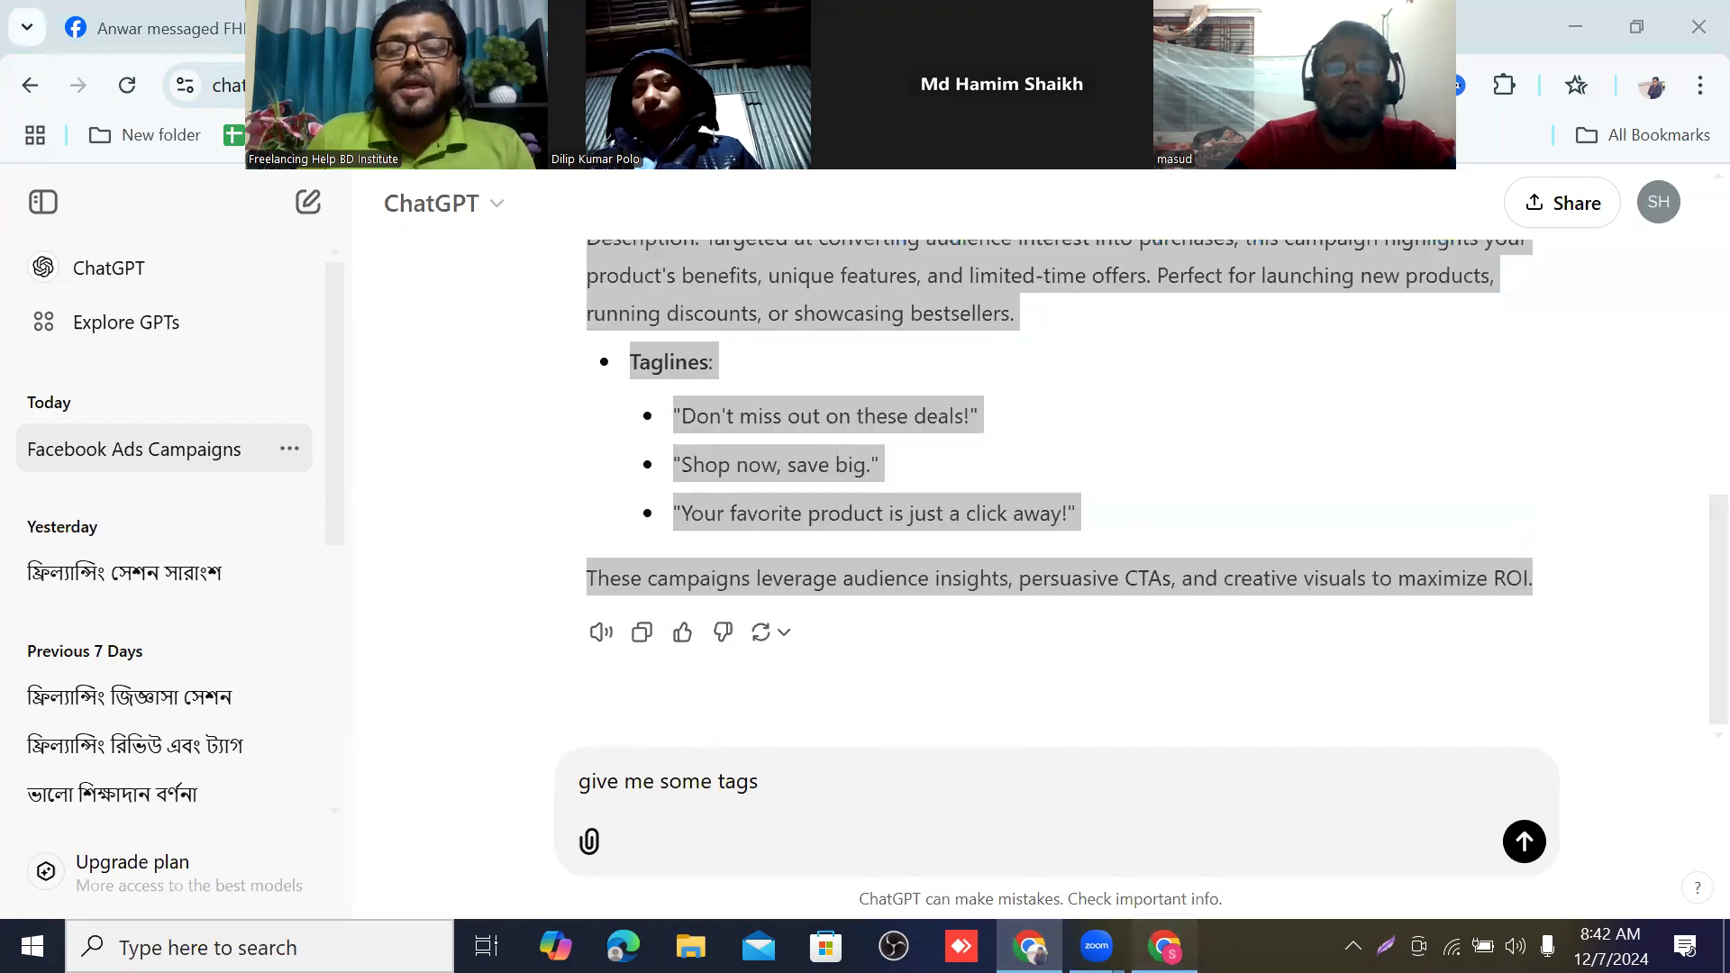
# Switch to the YouTube Studio window, paste the copied campaign text into the video's description and review it.
pyautogui.hotkey('alt', 'Tab')
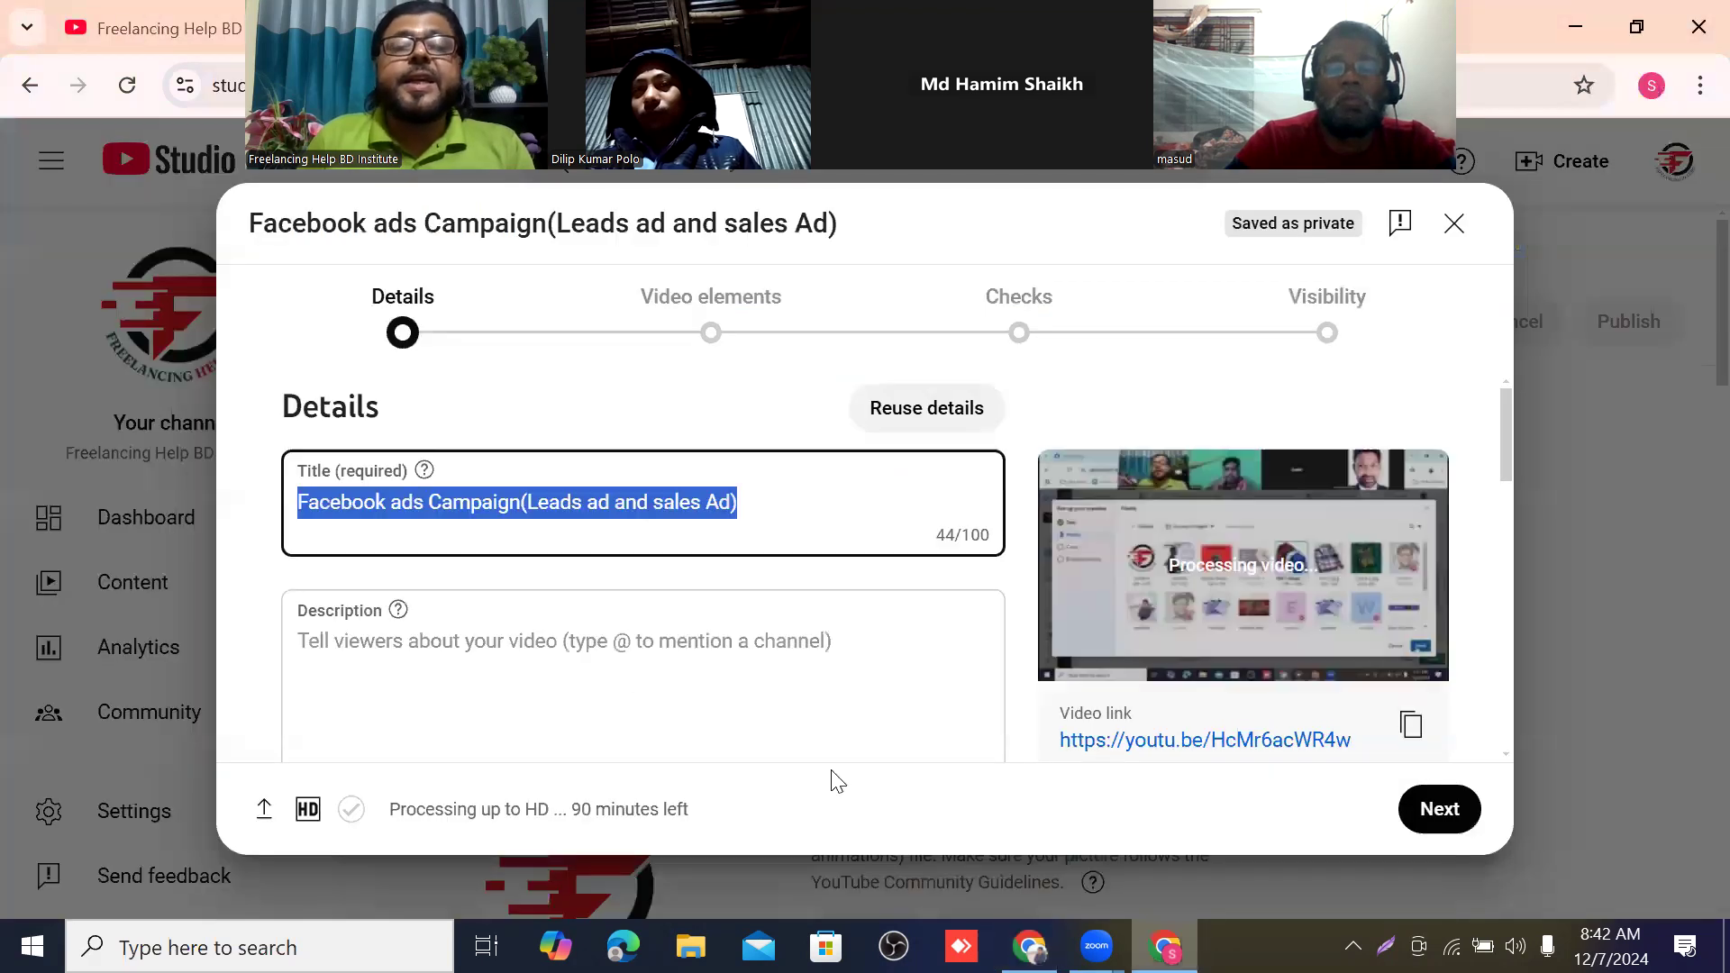
pyautogui.rightClick(352, 645)
pyautogui.click(401, 340)
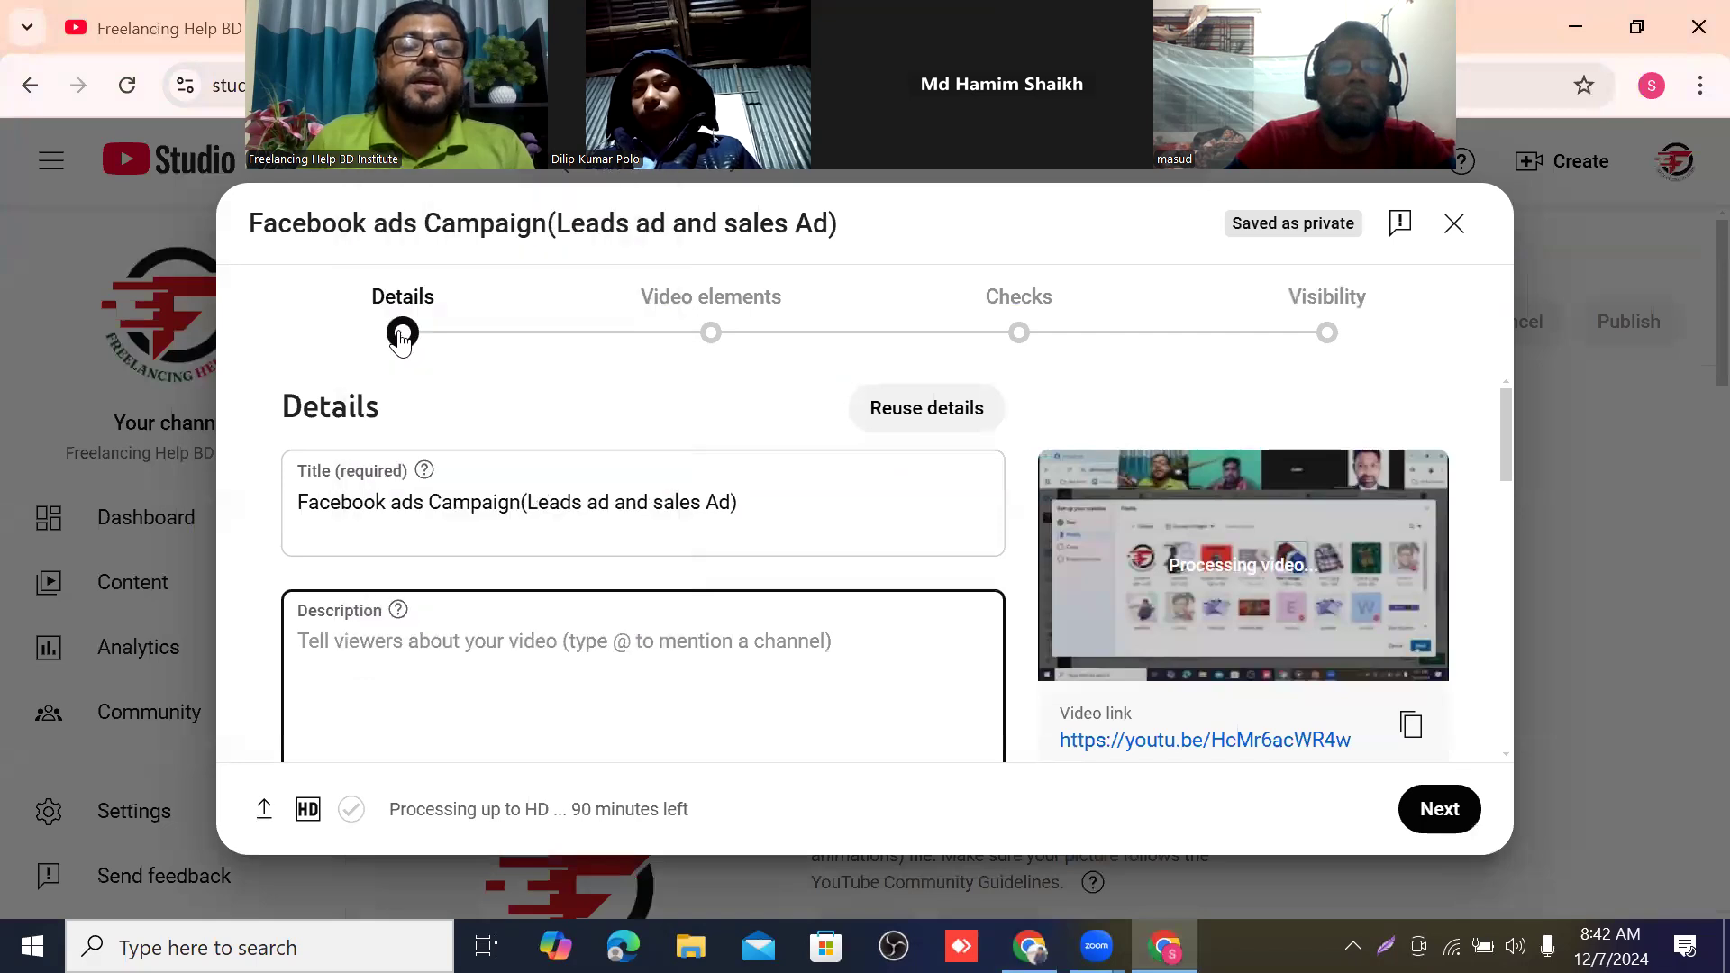
pyautogui.scroll(-3, 590, 634)
pyautogui.scroll(-5, 632, 601)
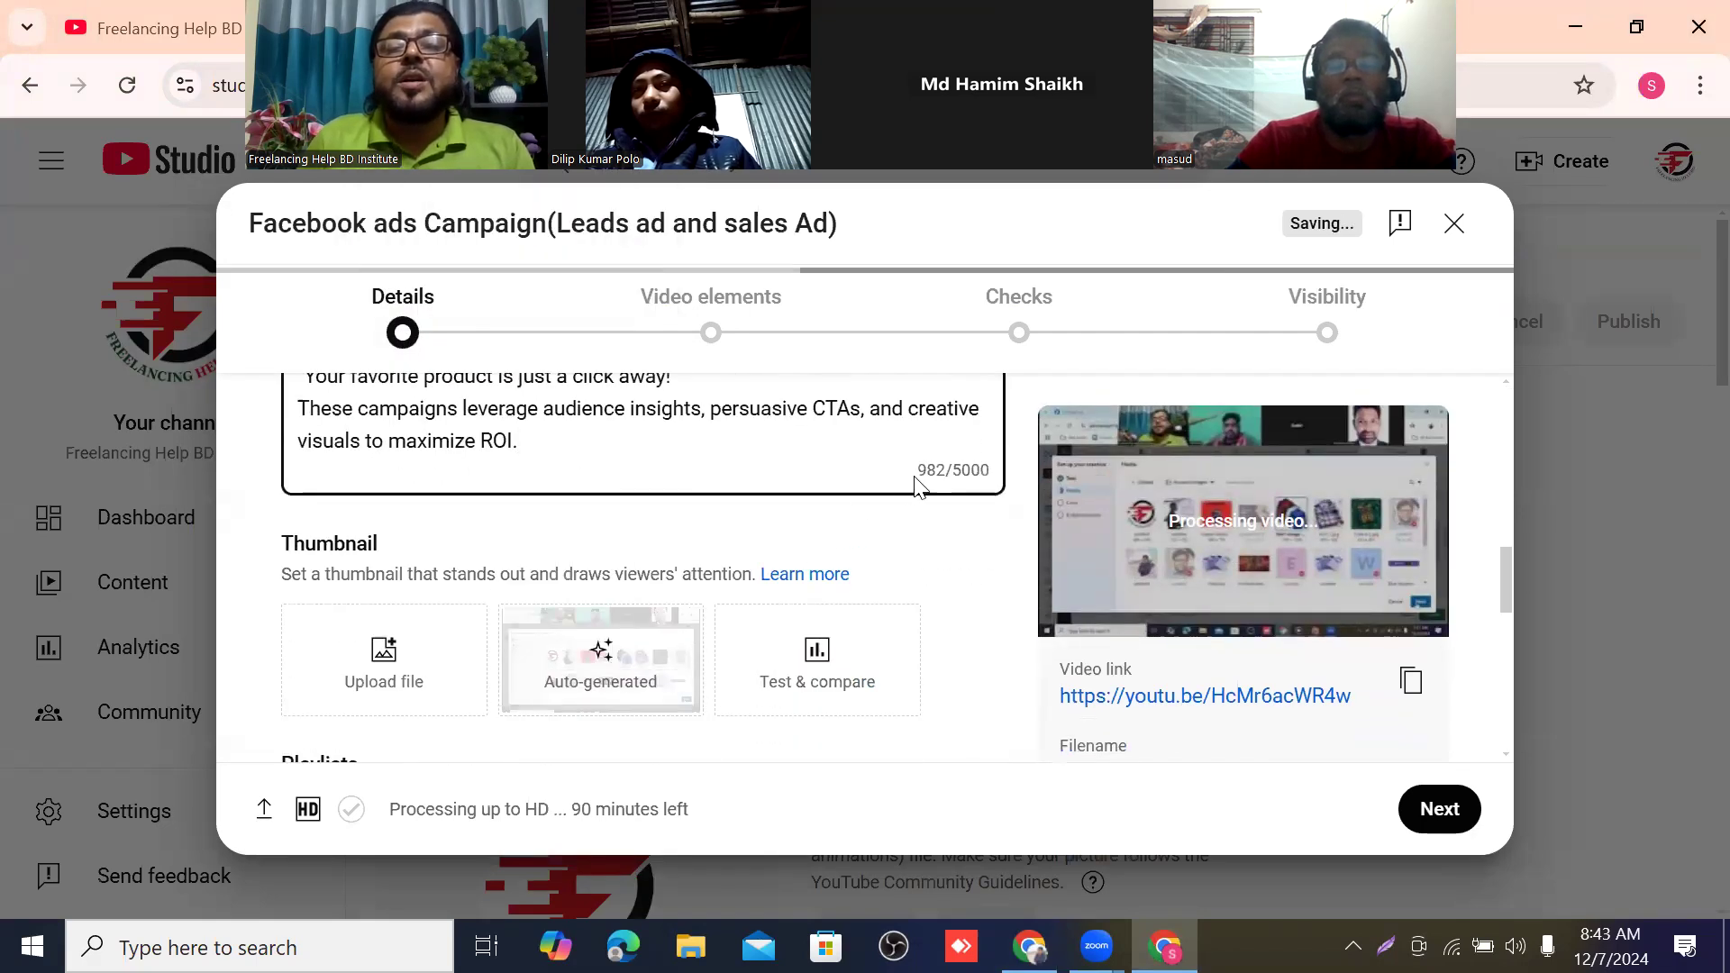
pyautogui.scroll(3, 701, 402)
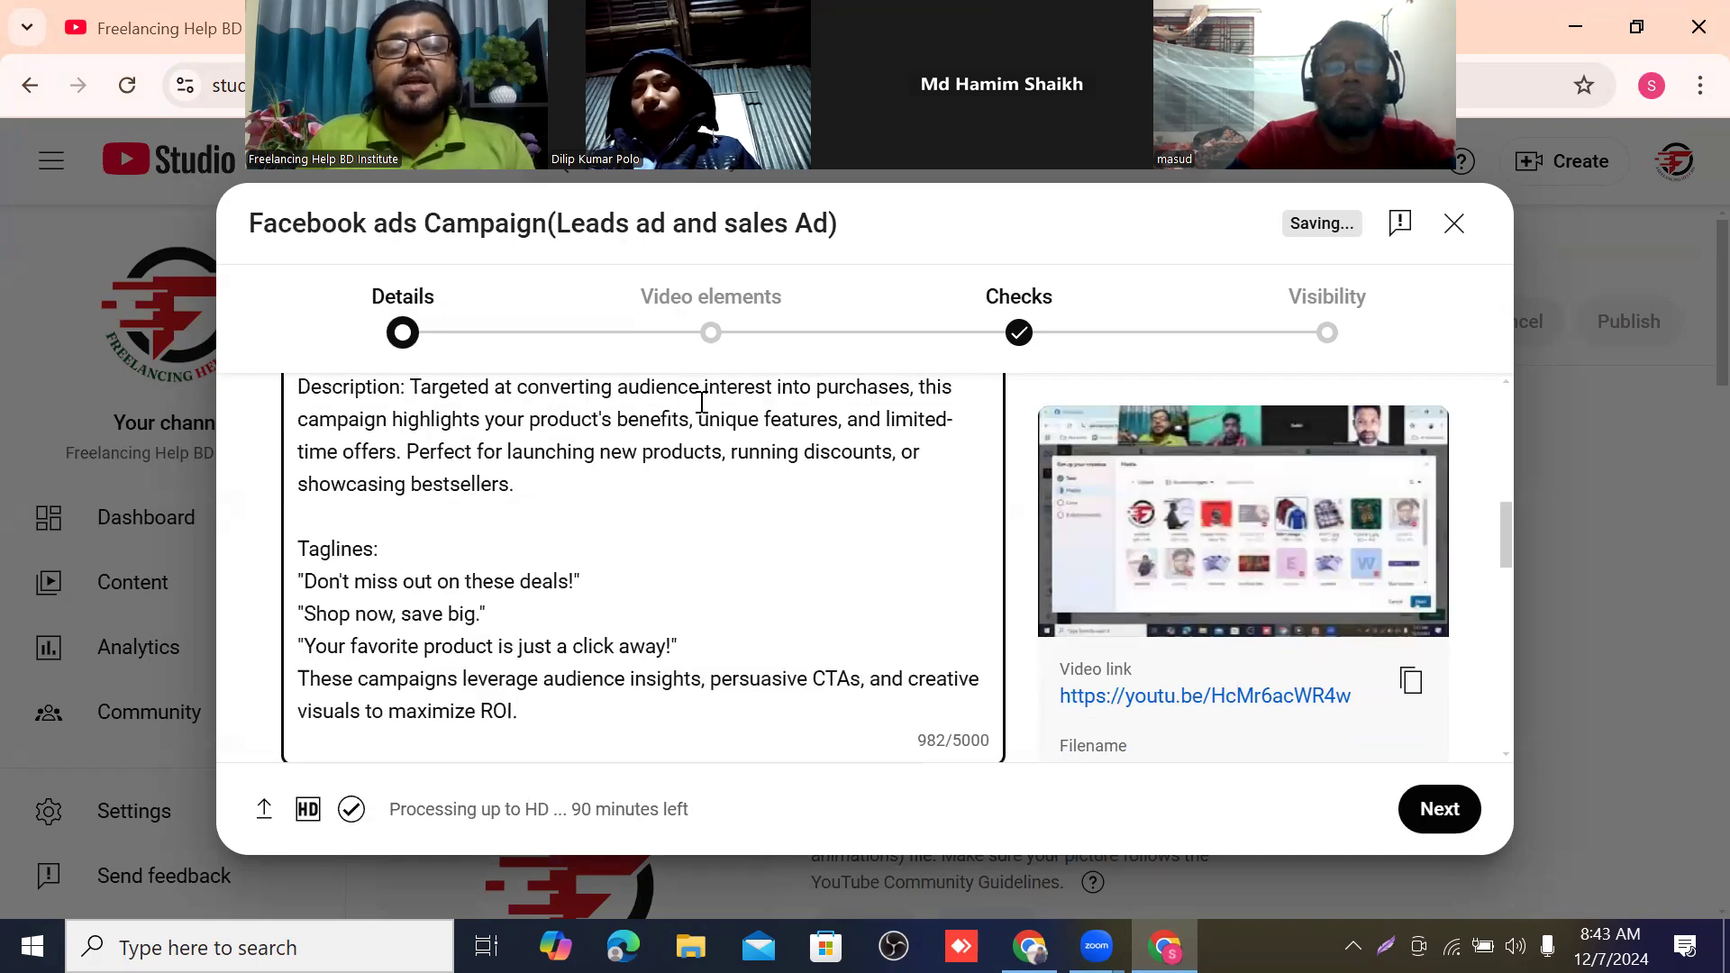
# Review the pasted description and look at the custom thumbnail upload option without choosing an image file.
pyautogui.scroll(5, 701, 401)
pyautogui.scroll(-5, 695, 444)
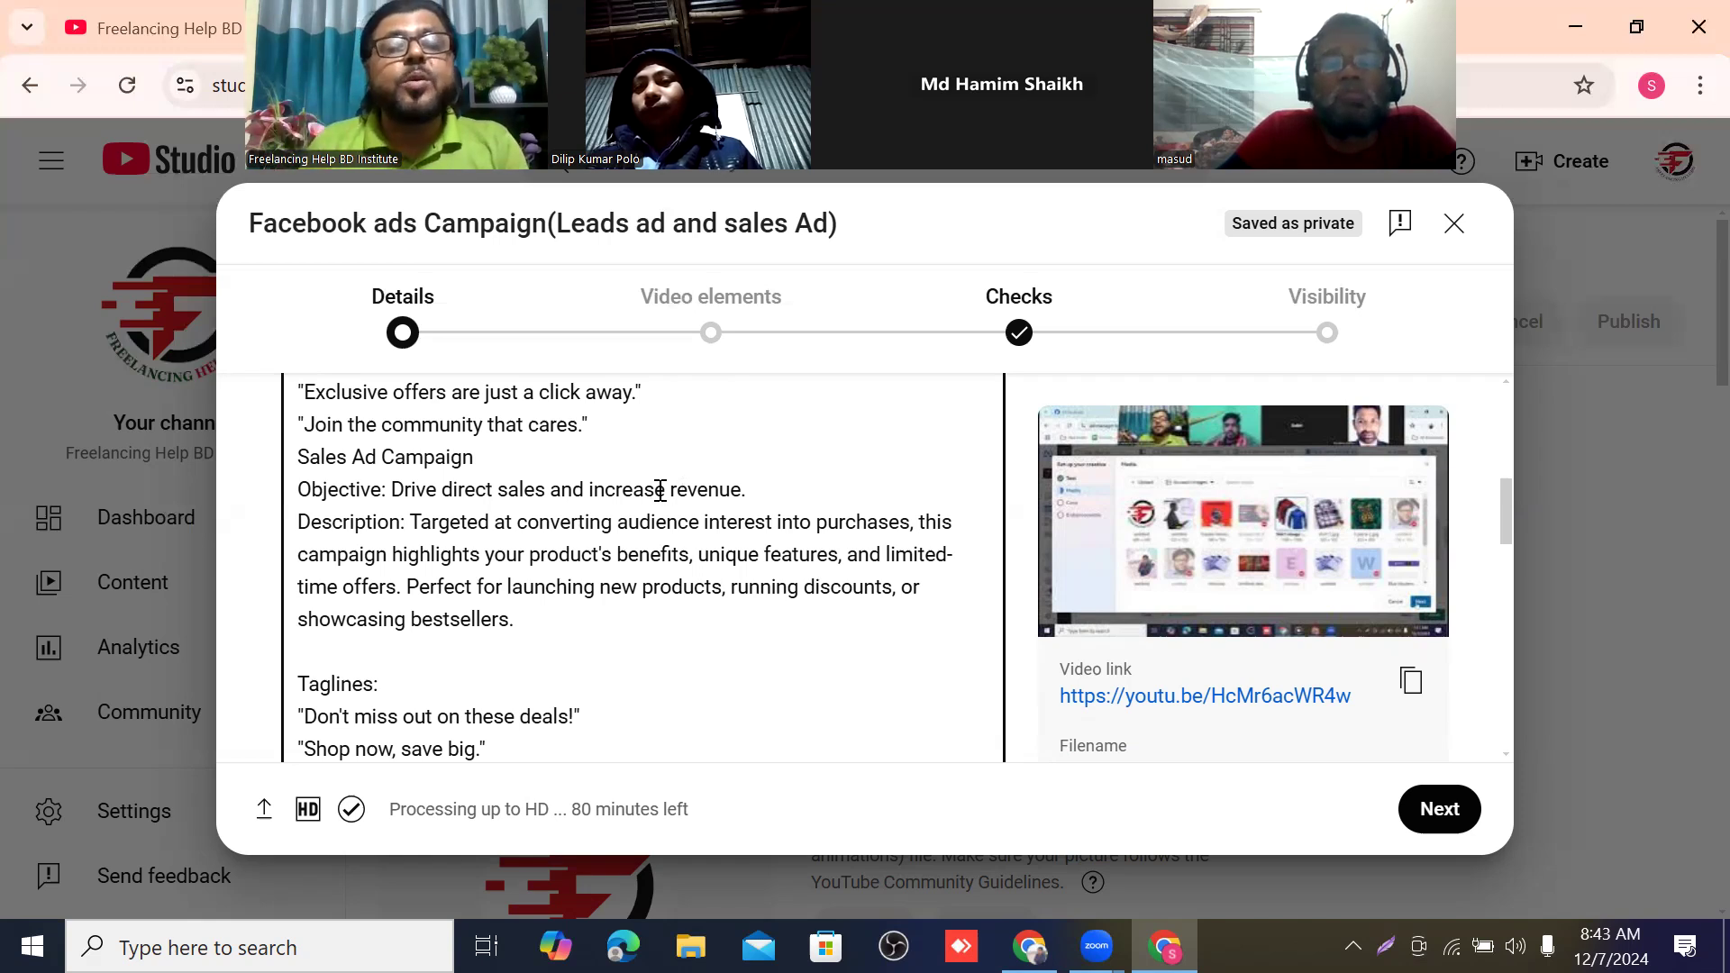
pyautogui.scroll(-6, 712, 494)
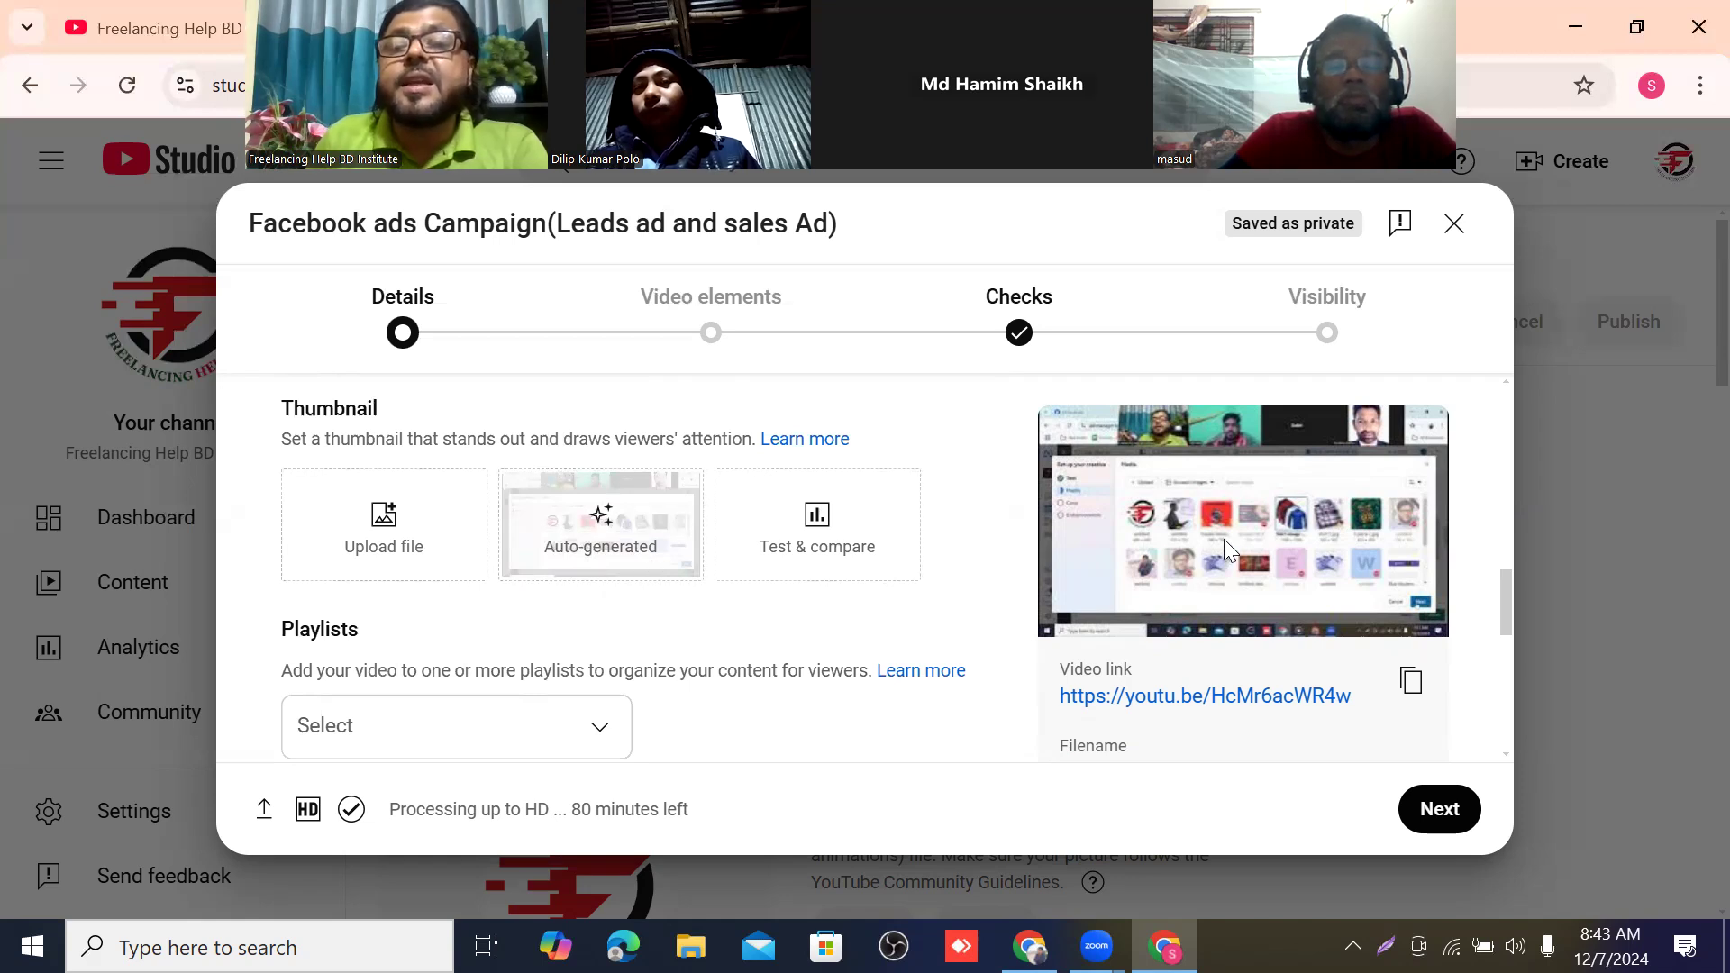
pyautogui.moveTo(1223, 539)
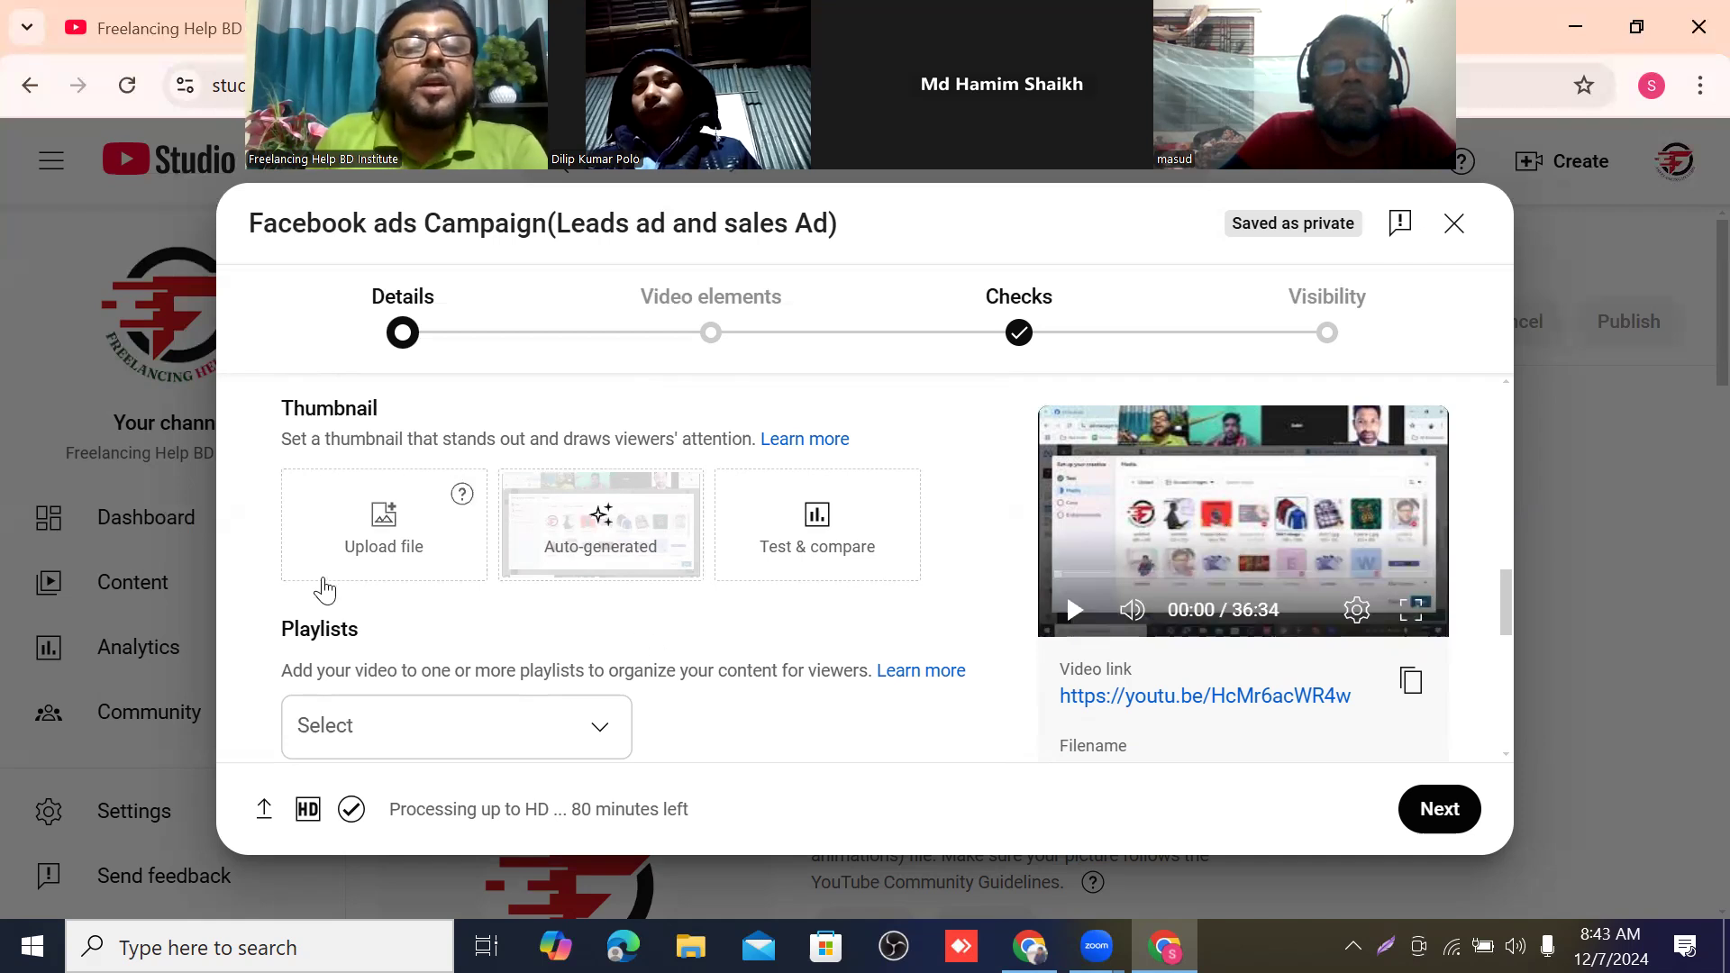
pyautogui.click(382, 523)
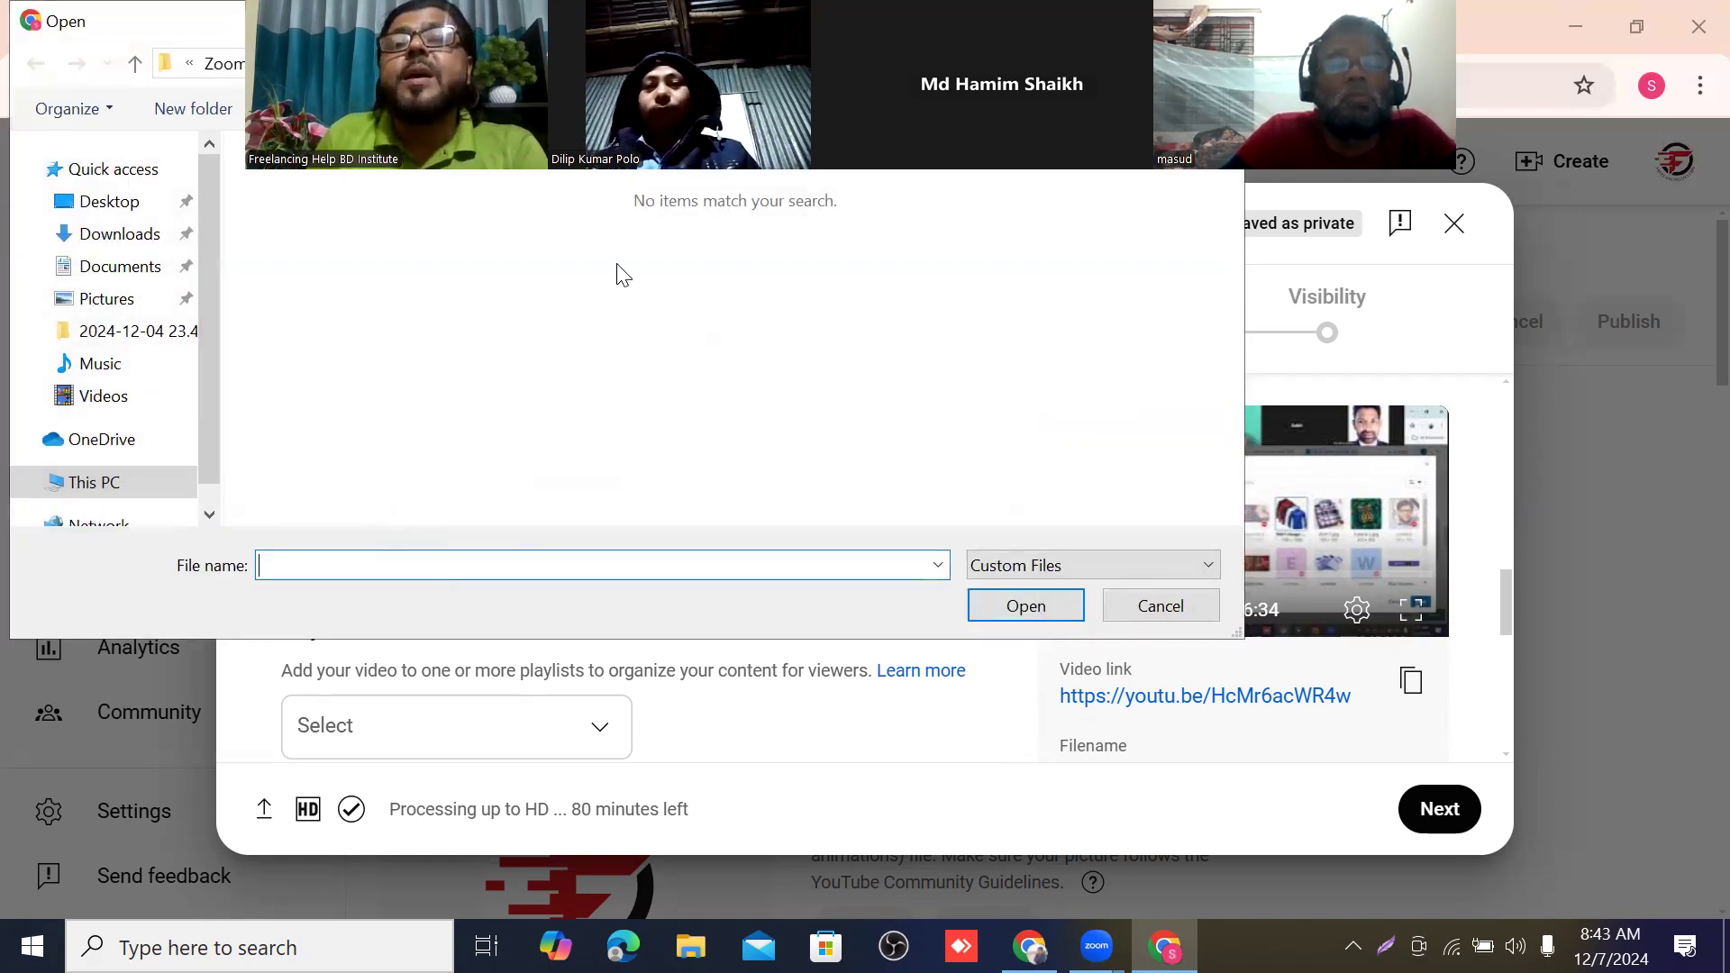
pyautogui.click(1160, 606)
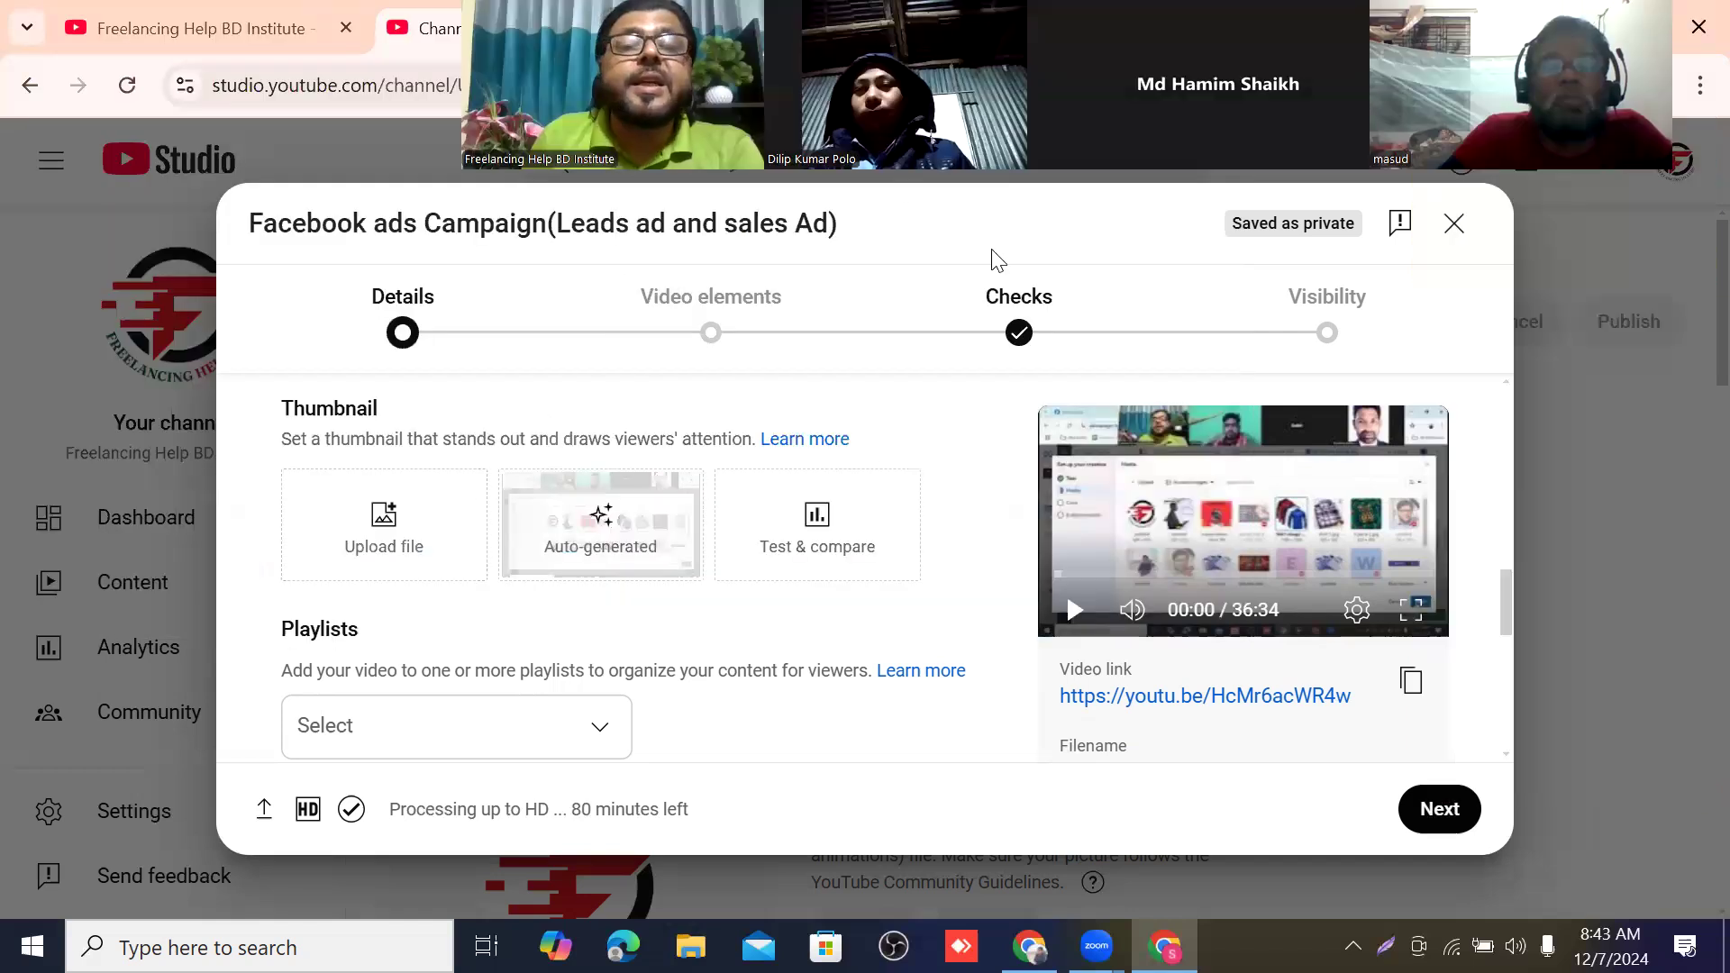
# Add the video to the "Freelancing Help BD Institute (Online Batch-4)" playlist.
pyautogui.scroll(-2, 595, 514)
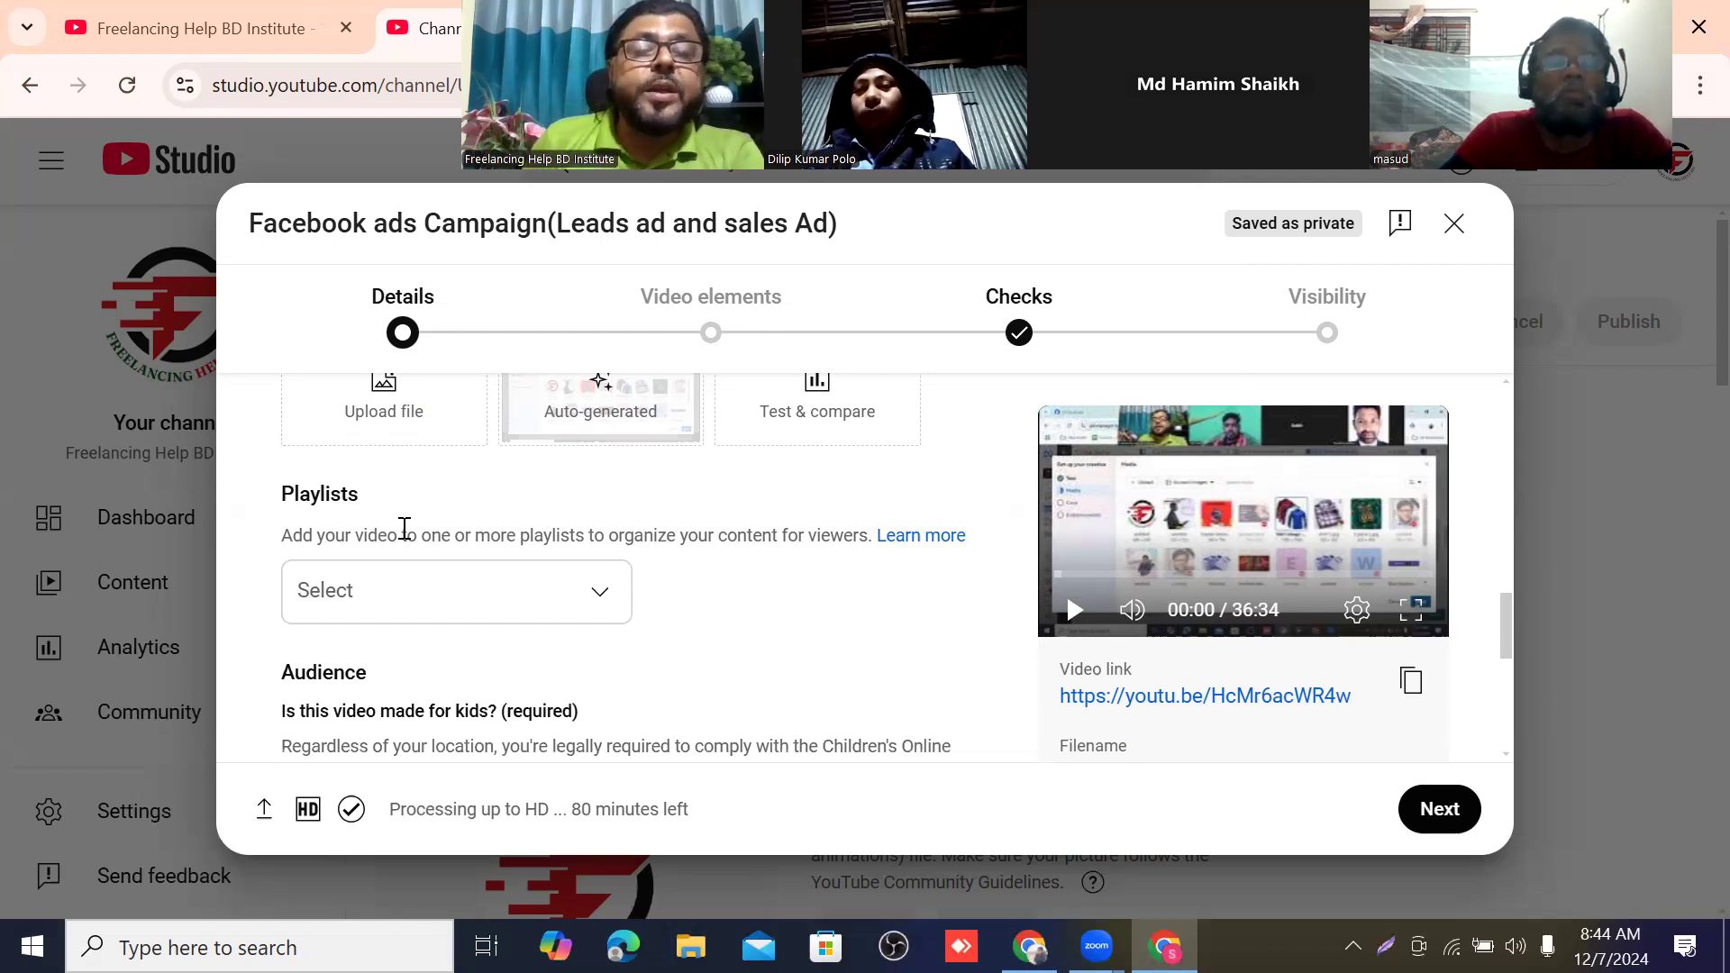
pyautogui.scroll(-1, 424, 523)
pyautogui.scroll(-1, 486, 507)
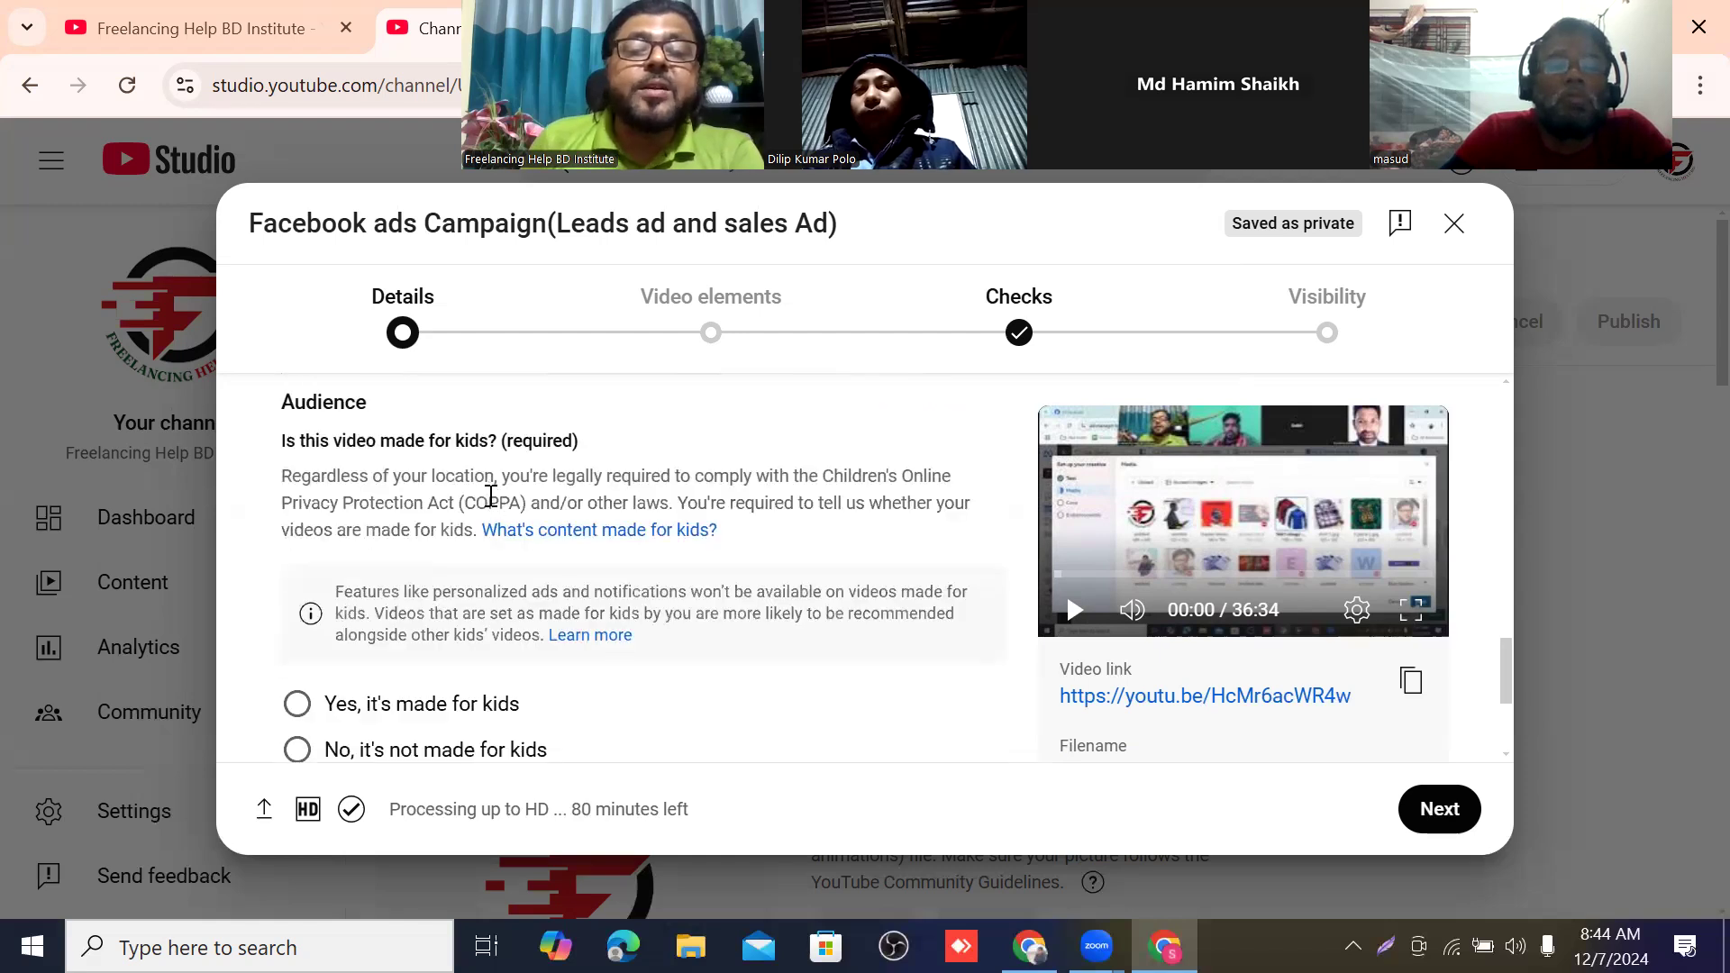
pyautogui.scroll(1, 491, 500)
pyautogui.scroll(1, 491, 506)
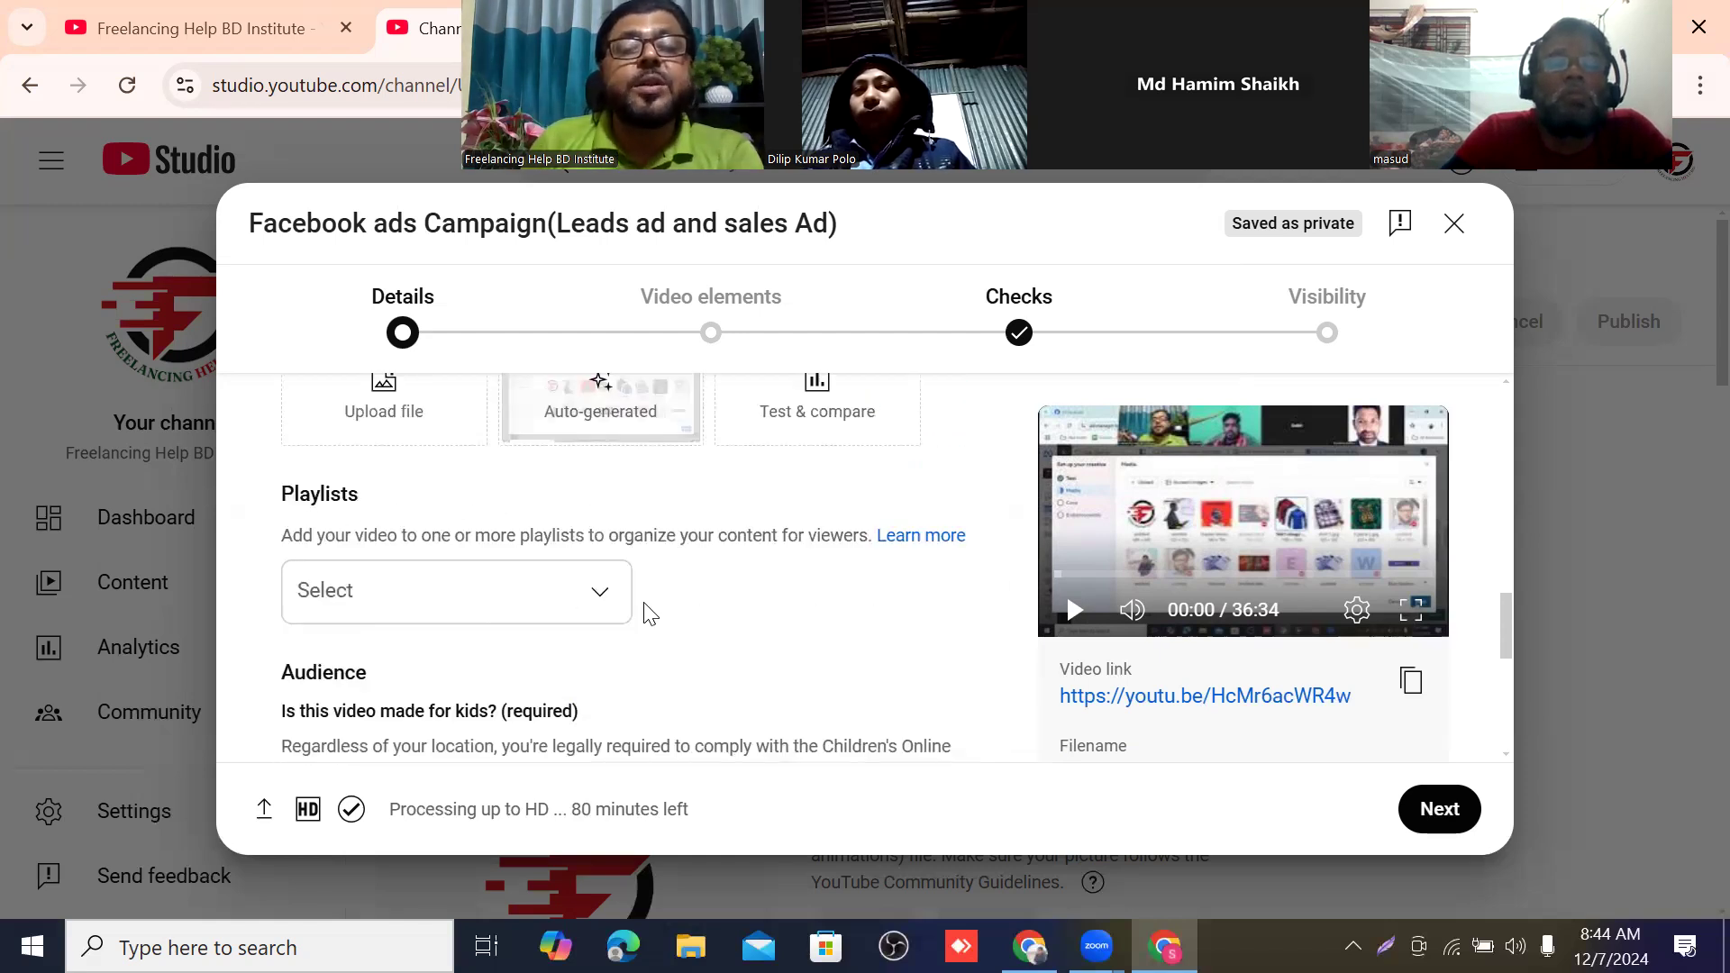
pyautogui.click(592, 599)
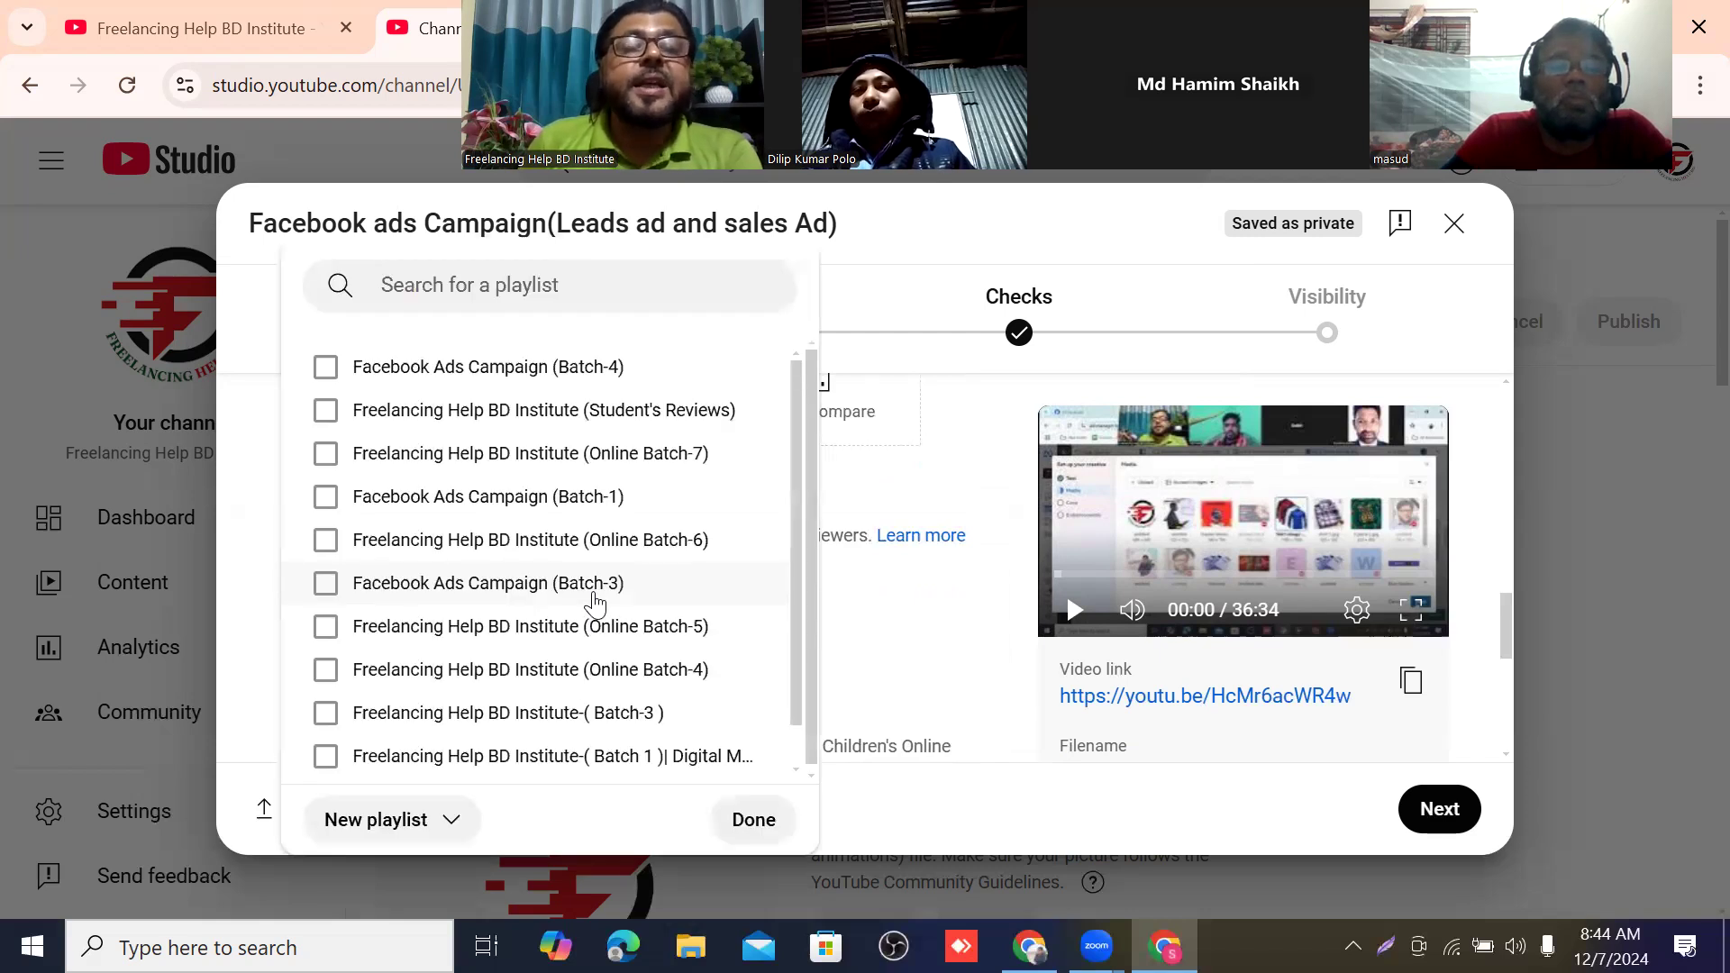
pyautogui.scroll(-1, 571, 526)
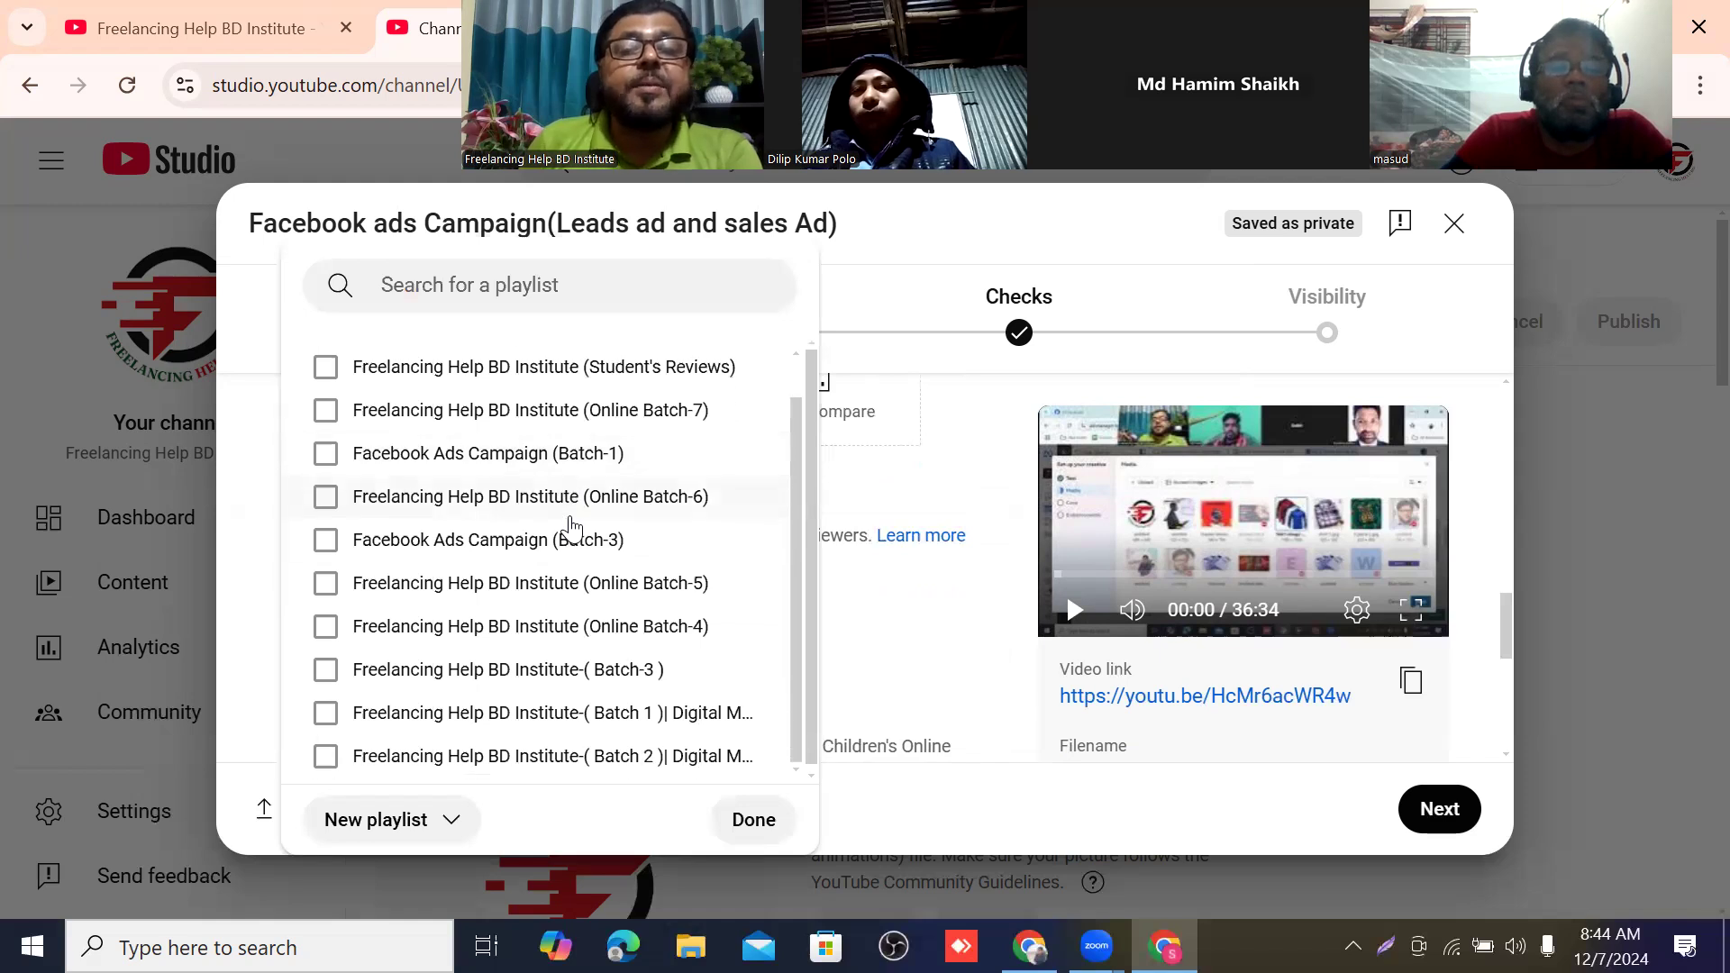
pyautogui.click(326, 628)
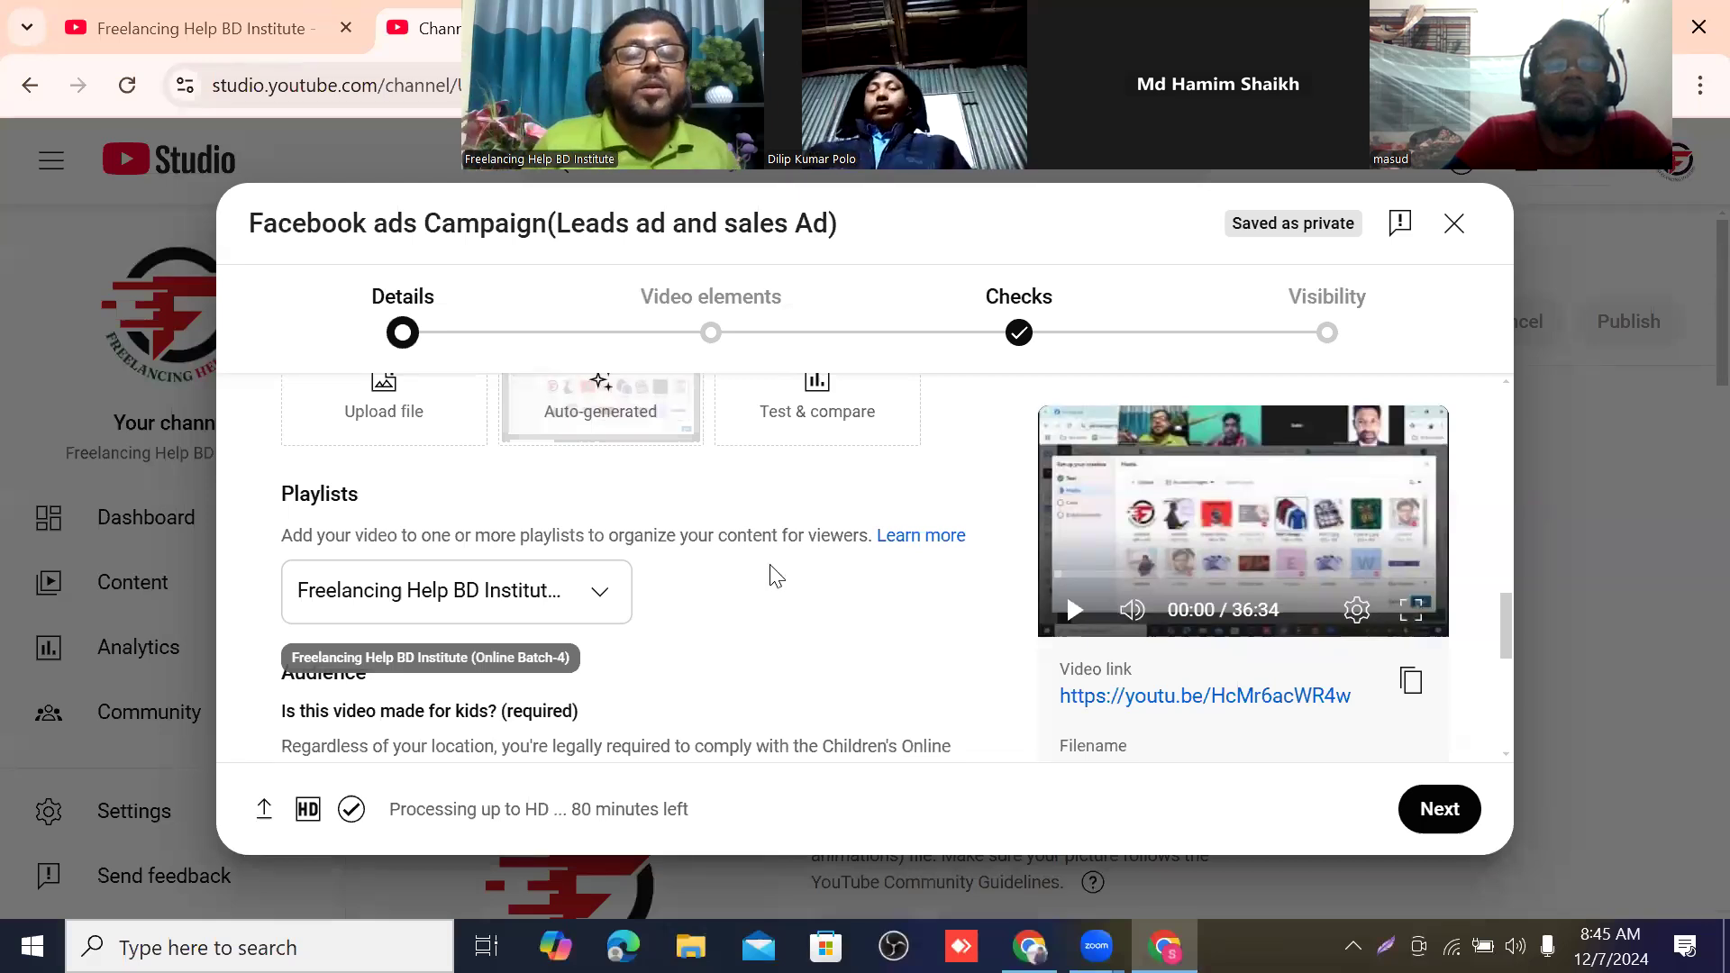
# Set the audience to "No, it's not made for kids" and continue to the Video elements stage.
pyautogui.scroll(-2, 768, 571)
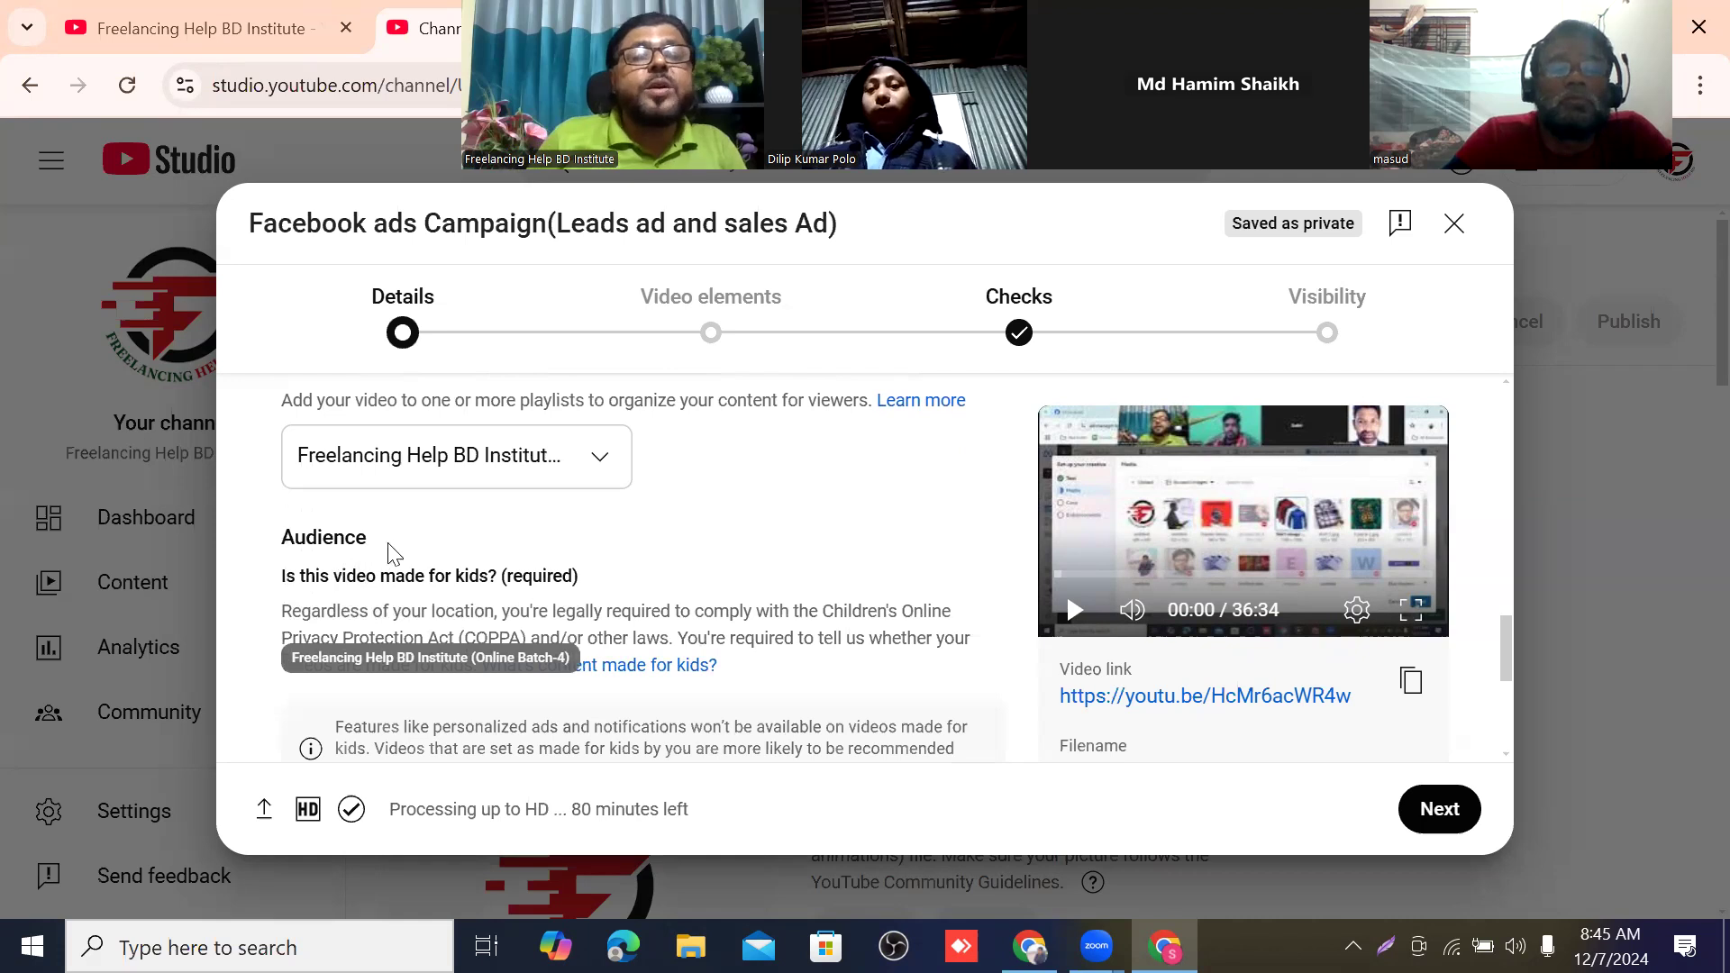
pyautogui.scroll(-2, 469, 552)
pyautogui.scroll(-3, 527, 535)
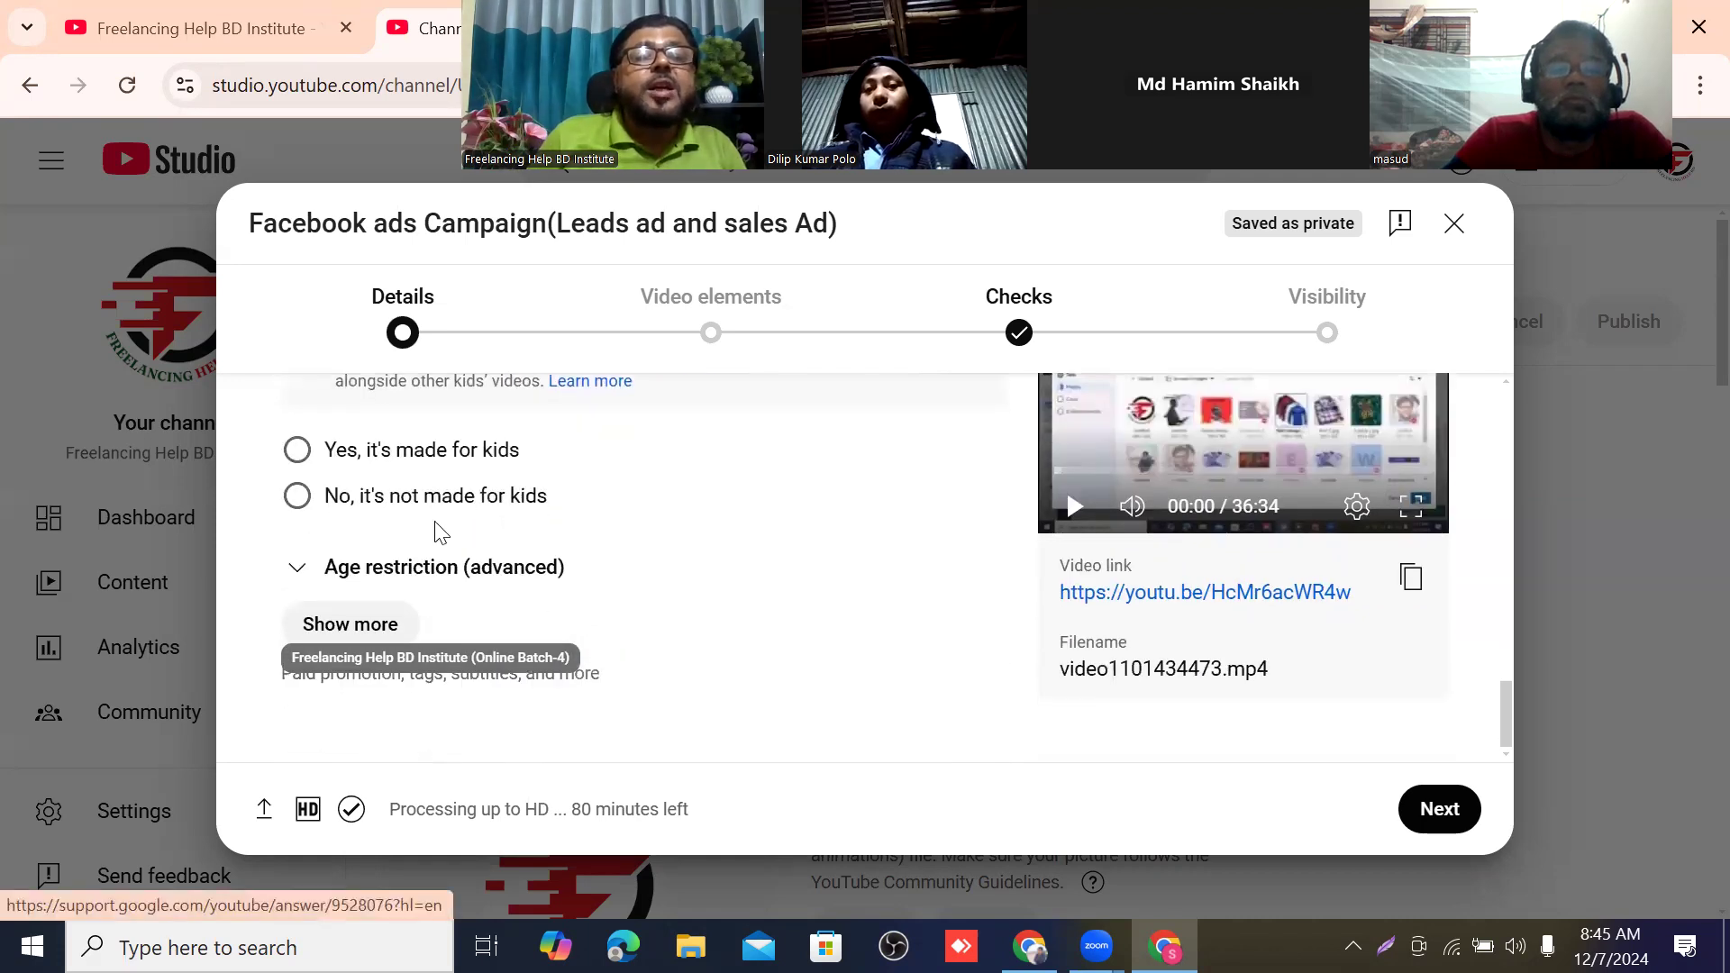
pyautogui.click(296, 497)
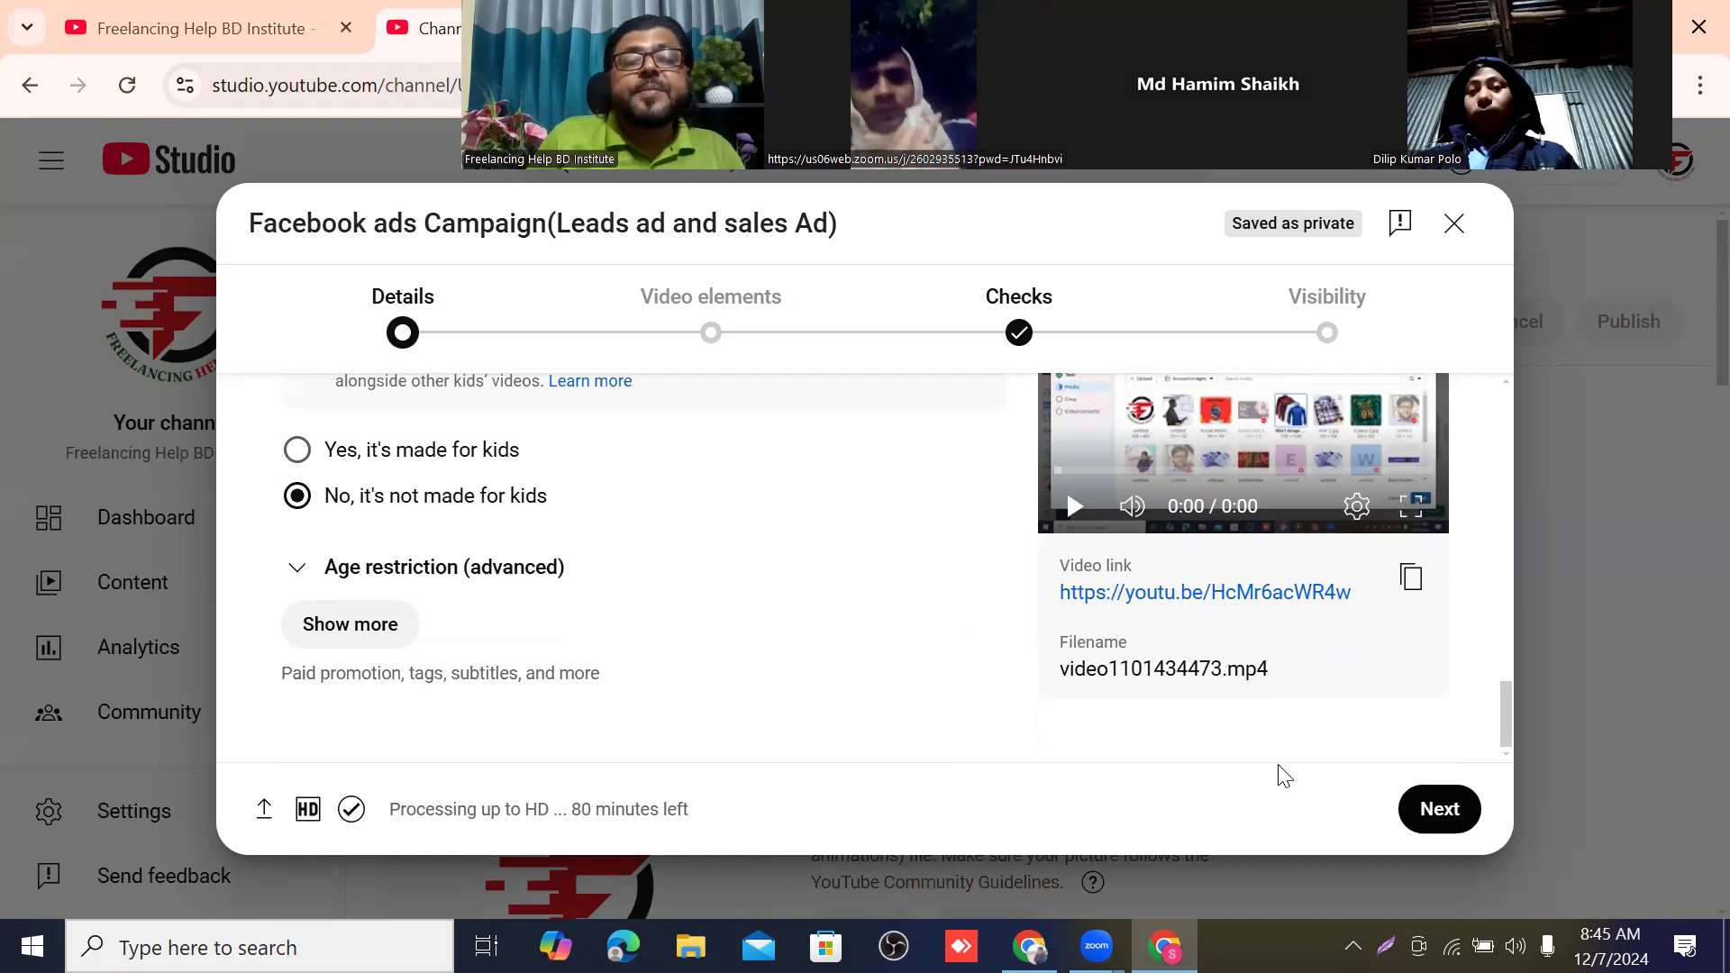
pyautogui.click(1456, 810)
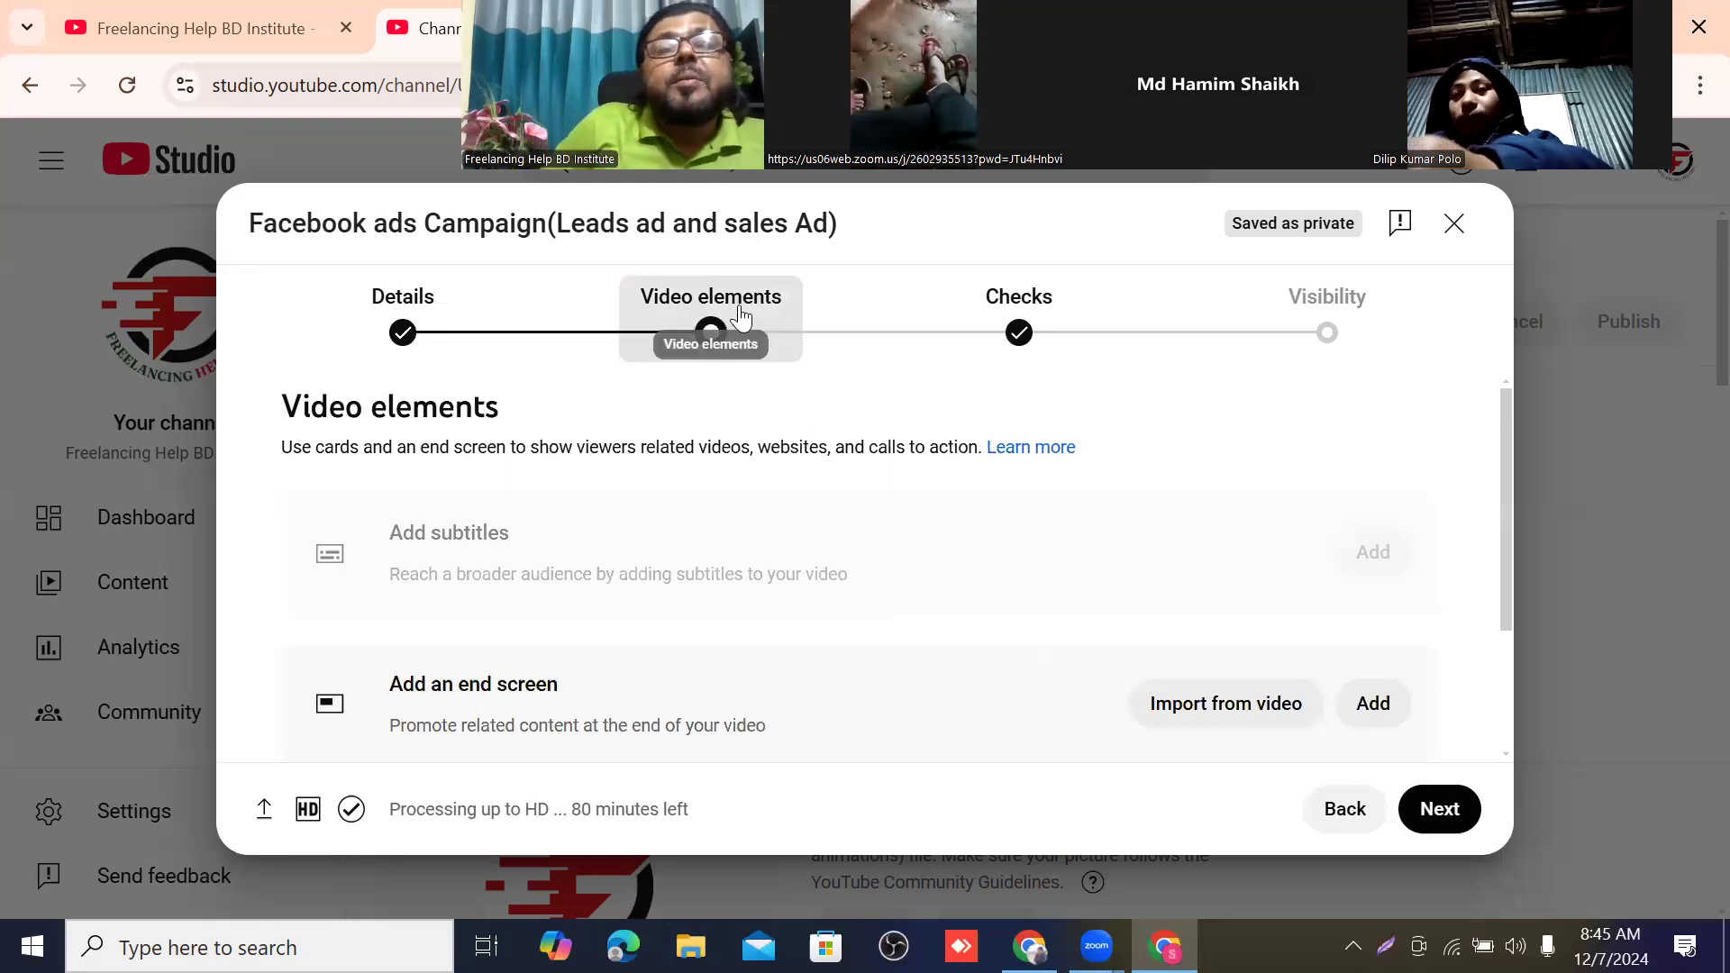
# Examine the subtitles, end screen and cards options offered for the video.
pyautogui.scroll(-2, 775, 499)
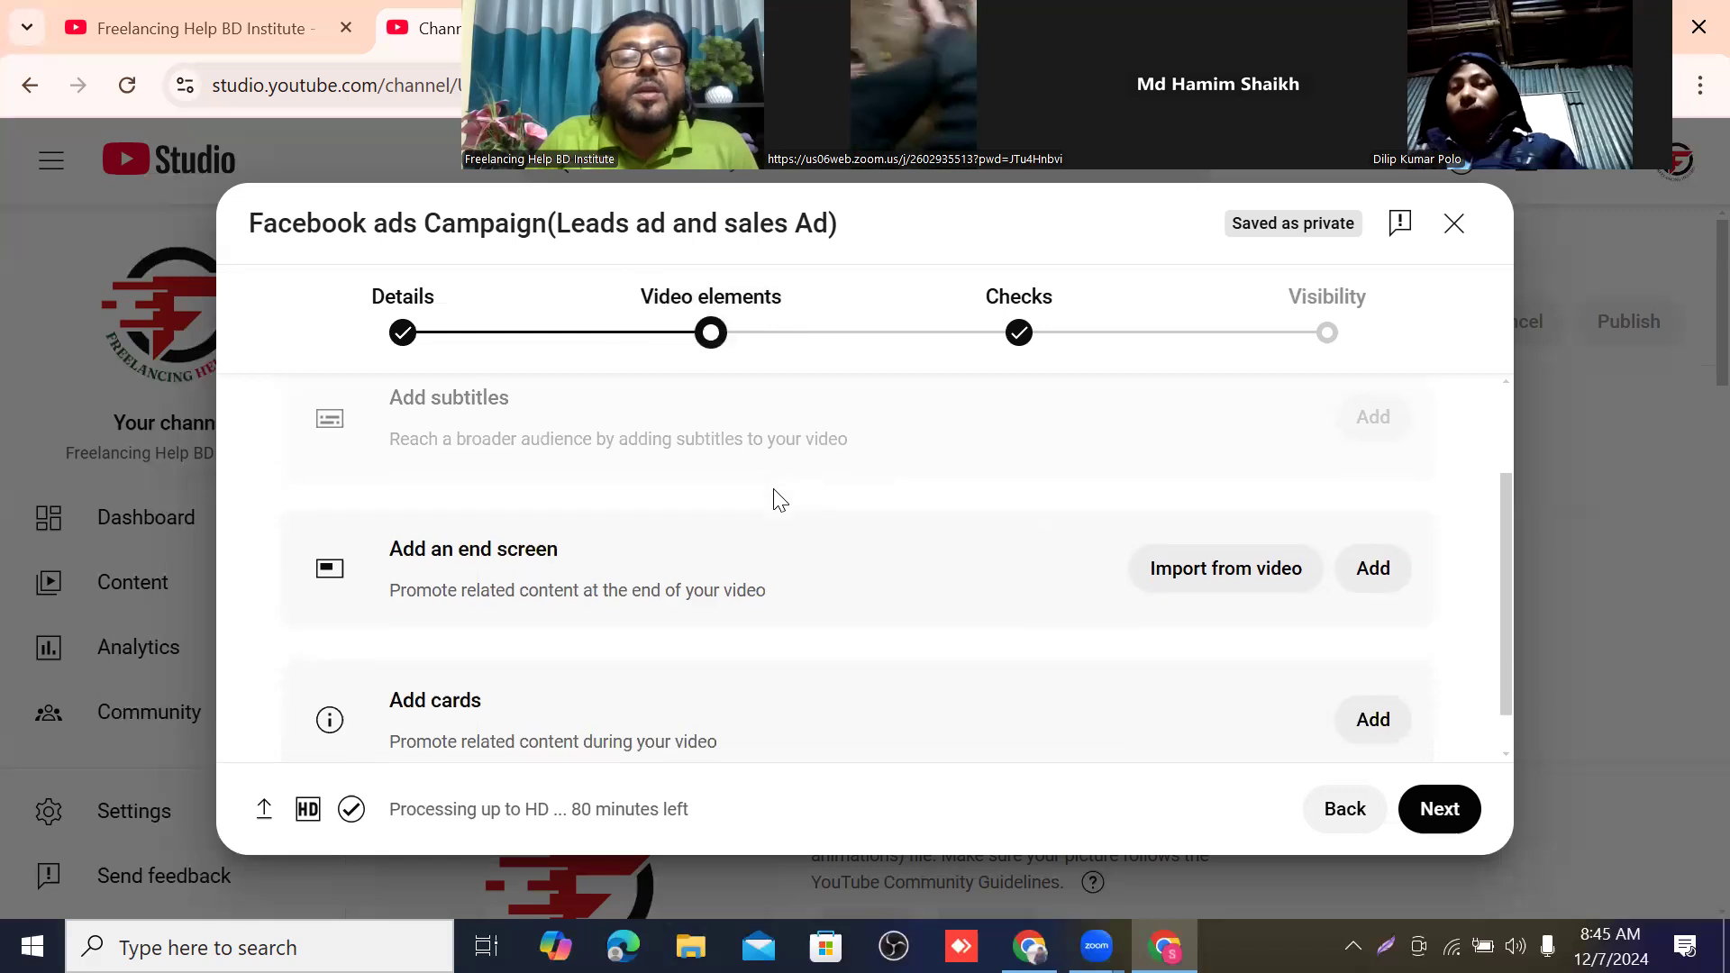
pyautogui.scroll(2, 775, 540)
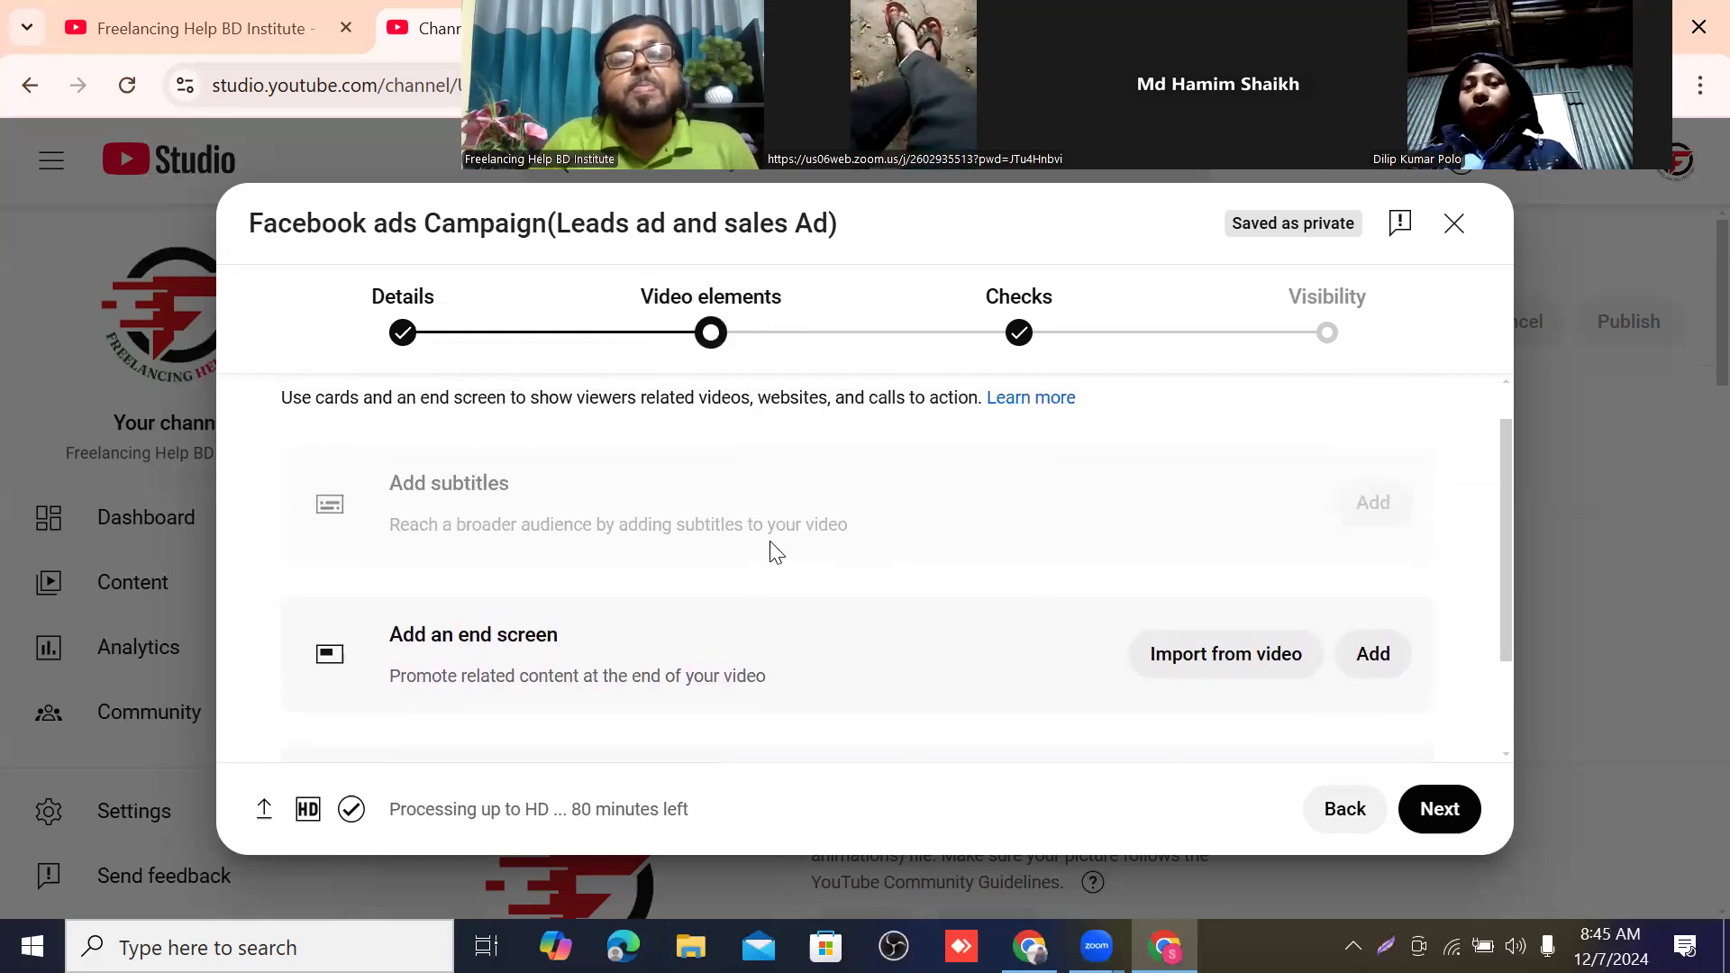
pyautogui.scroll(-1, 423, 487)
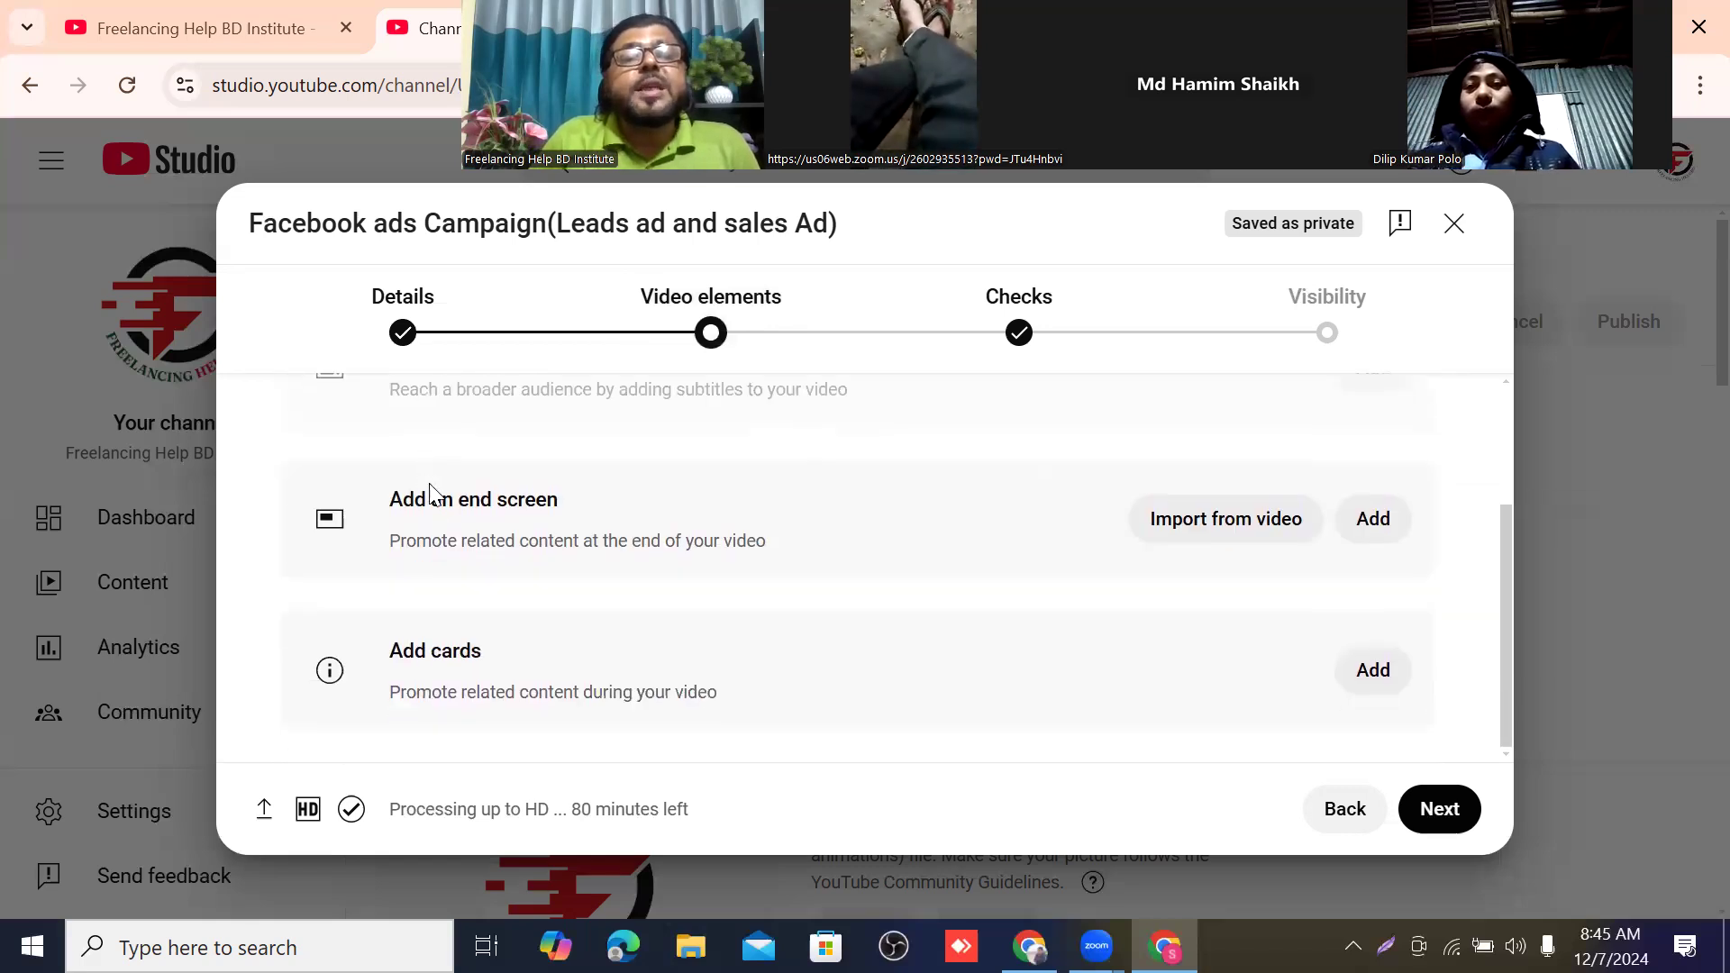
pyautogui.scroll(2, 436, 490)
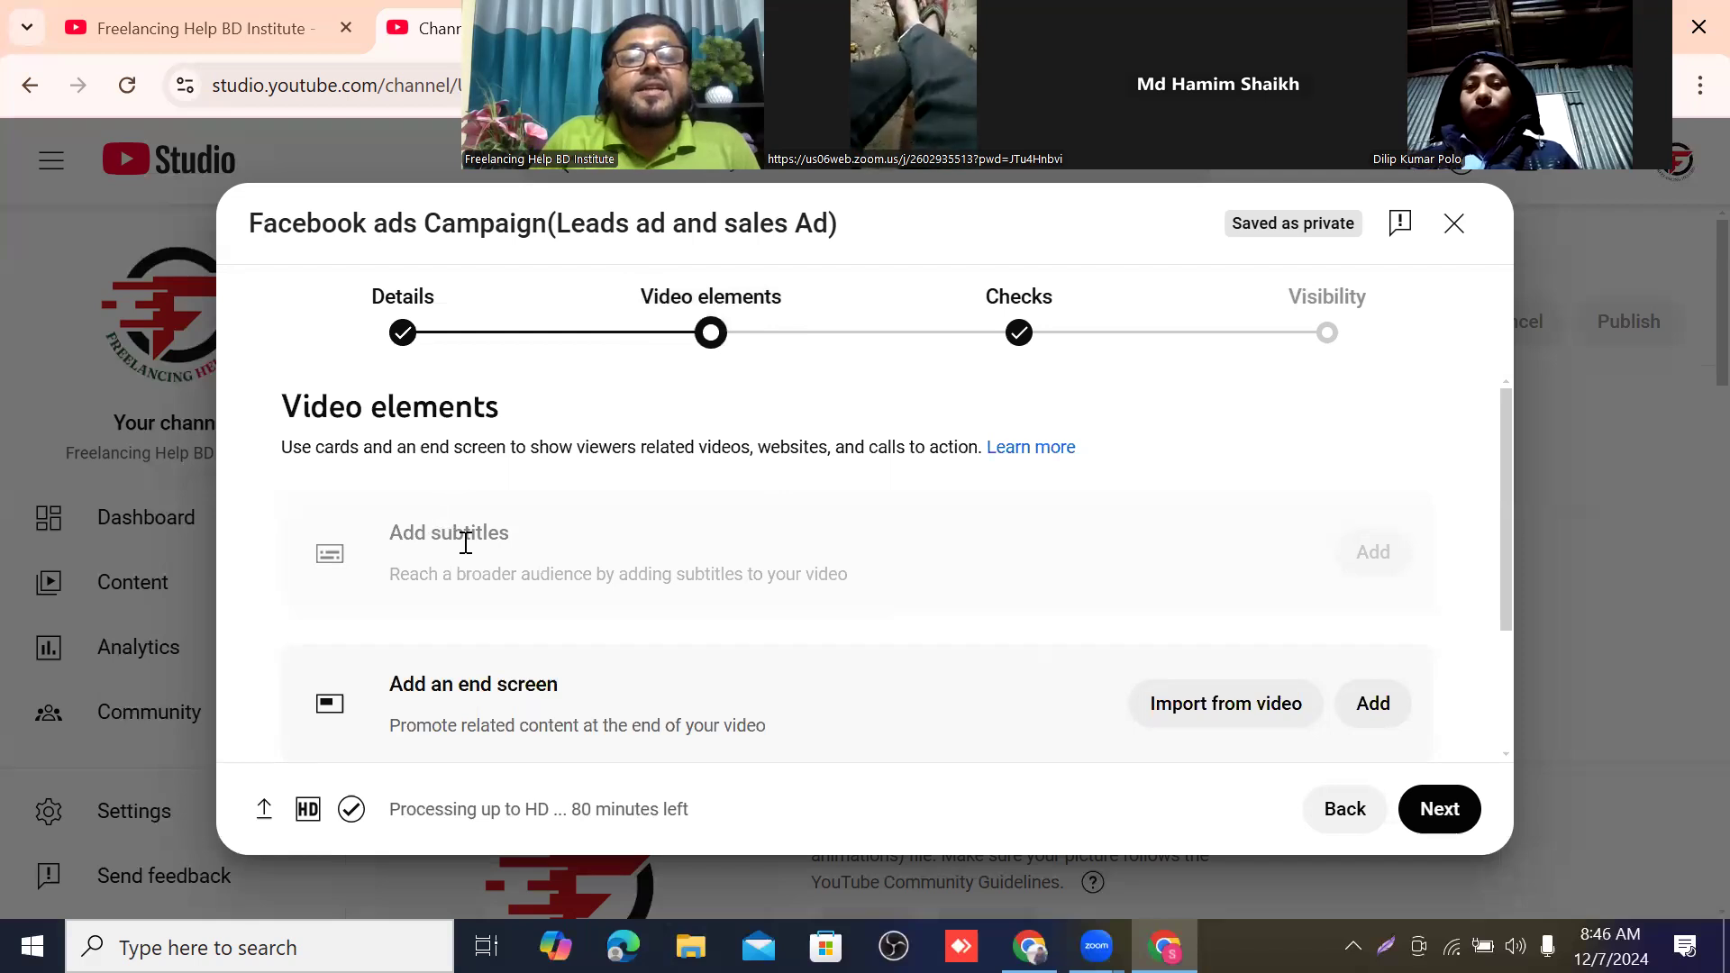
pyautogui.scroll(-1, 518, 539)
pyautogui.scroll(-2, 528, 544)
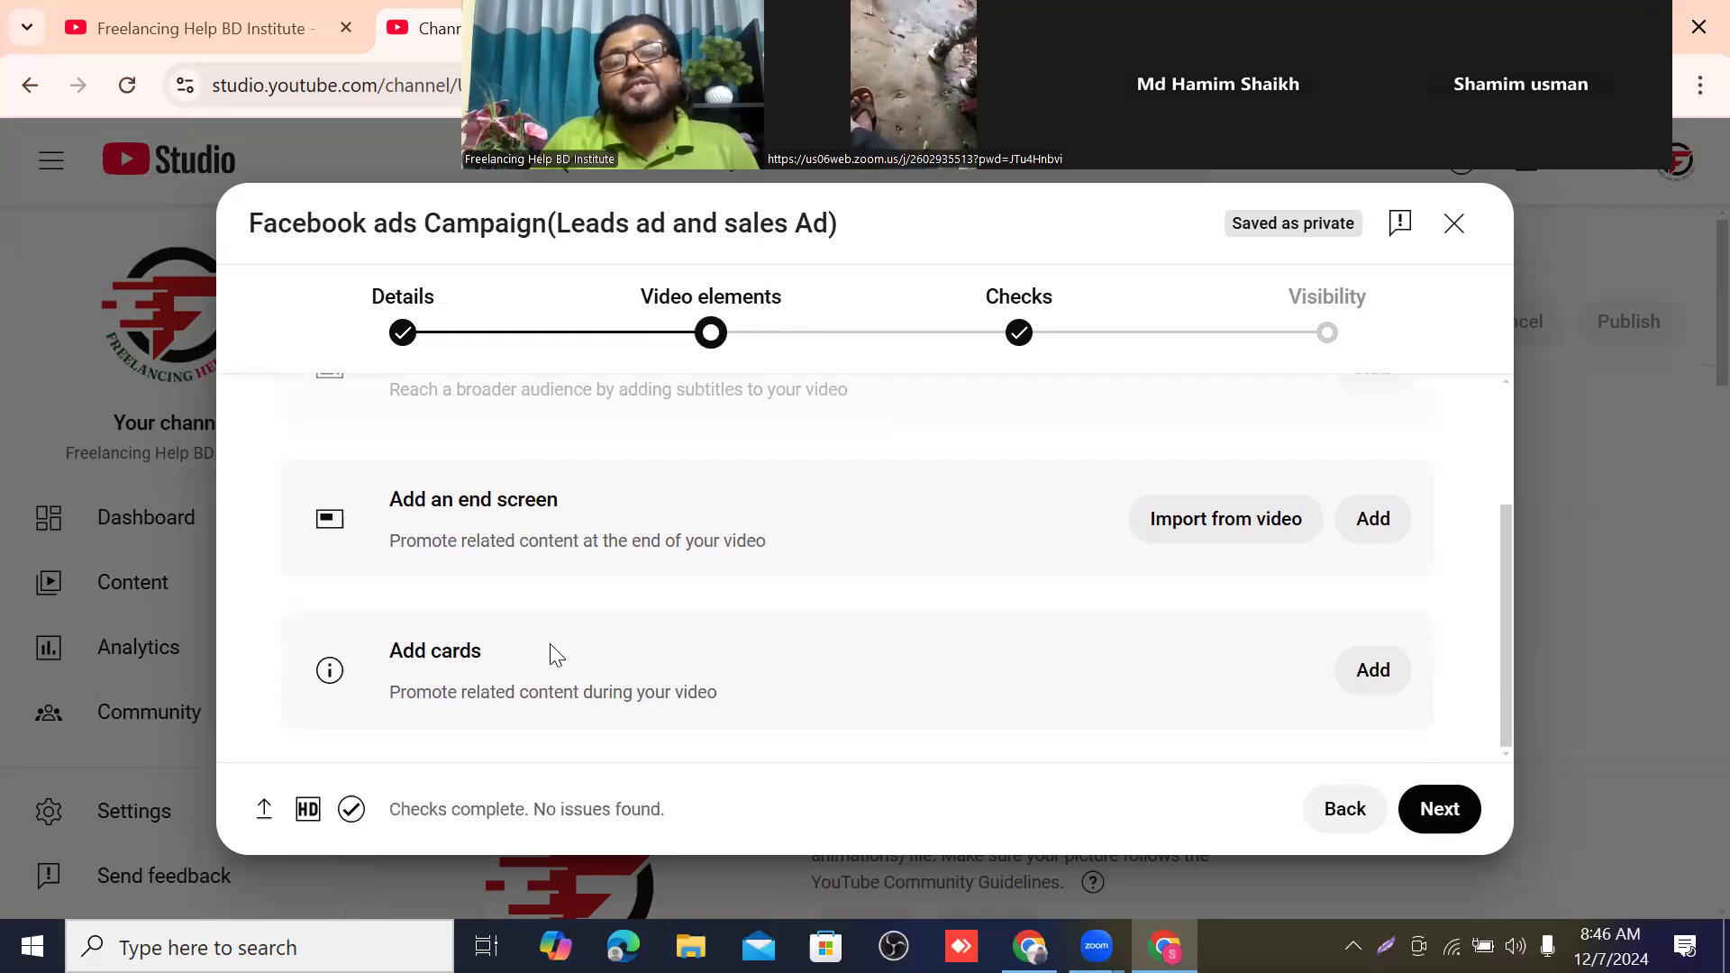
pyautogui.scroll(3, 688, 606)
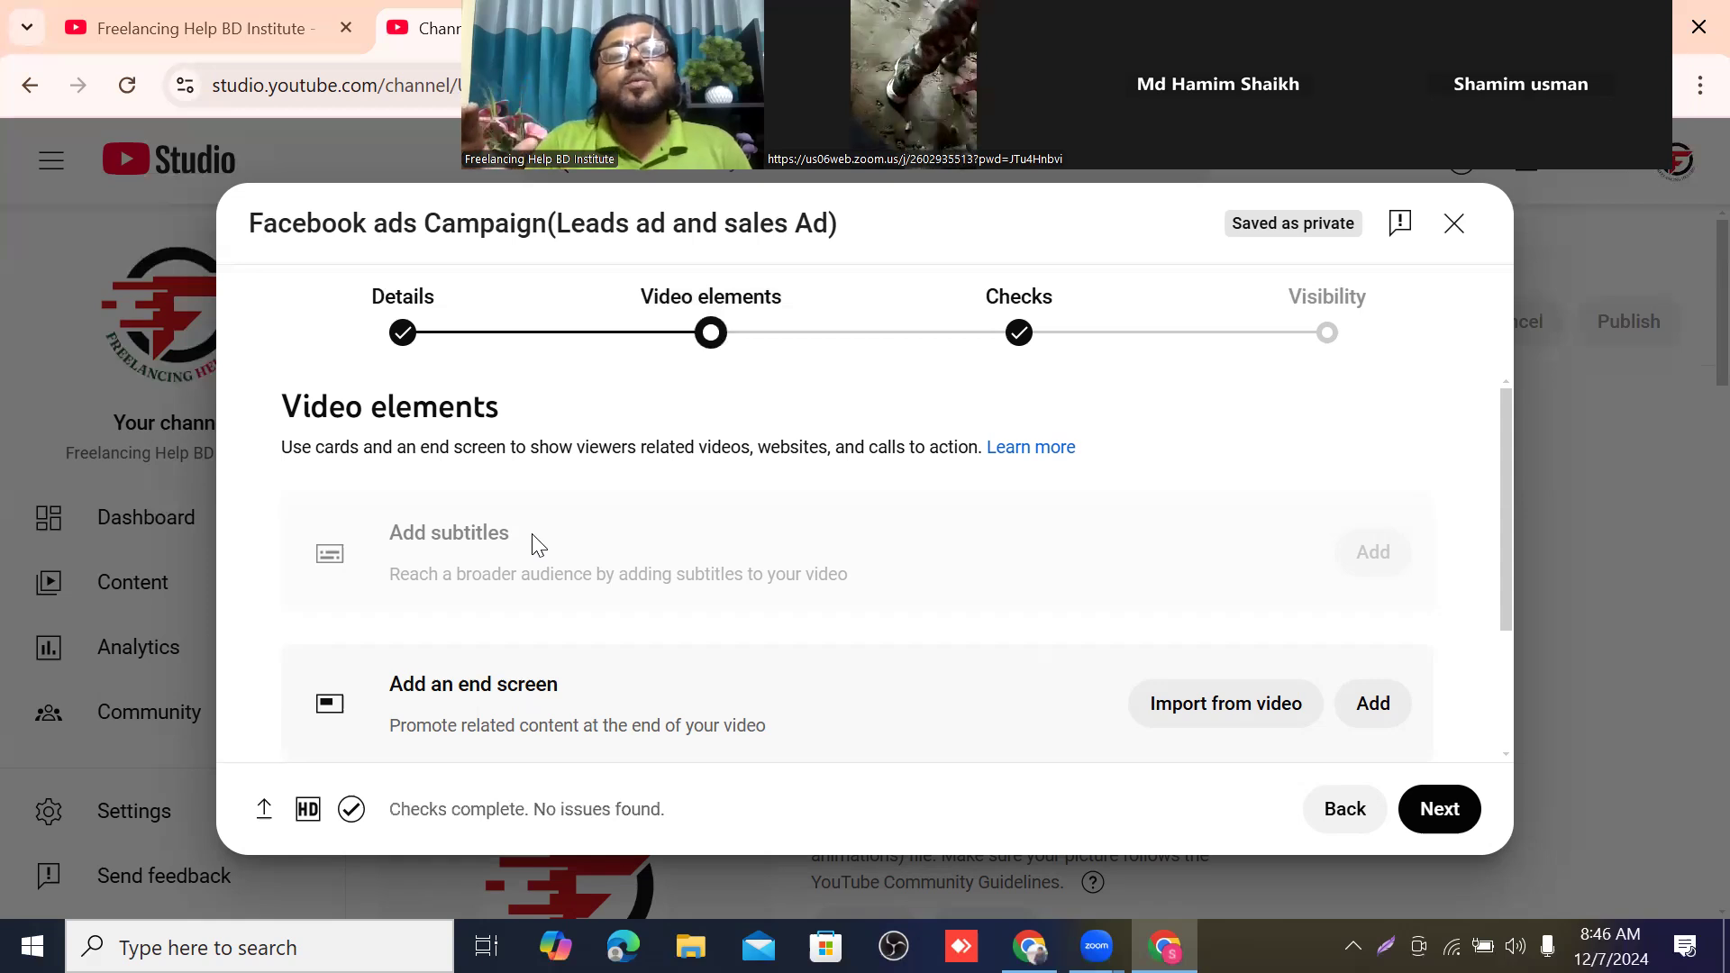
pyautogui.scroll(-1, 712, 537)
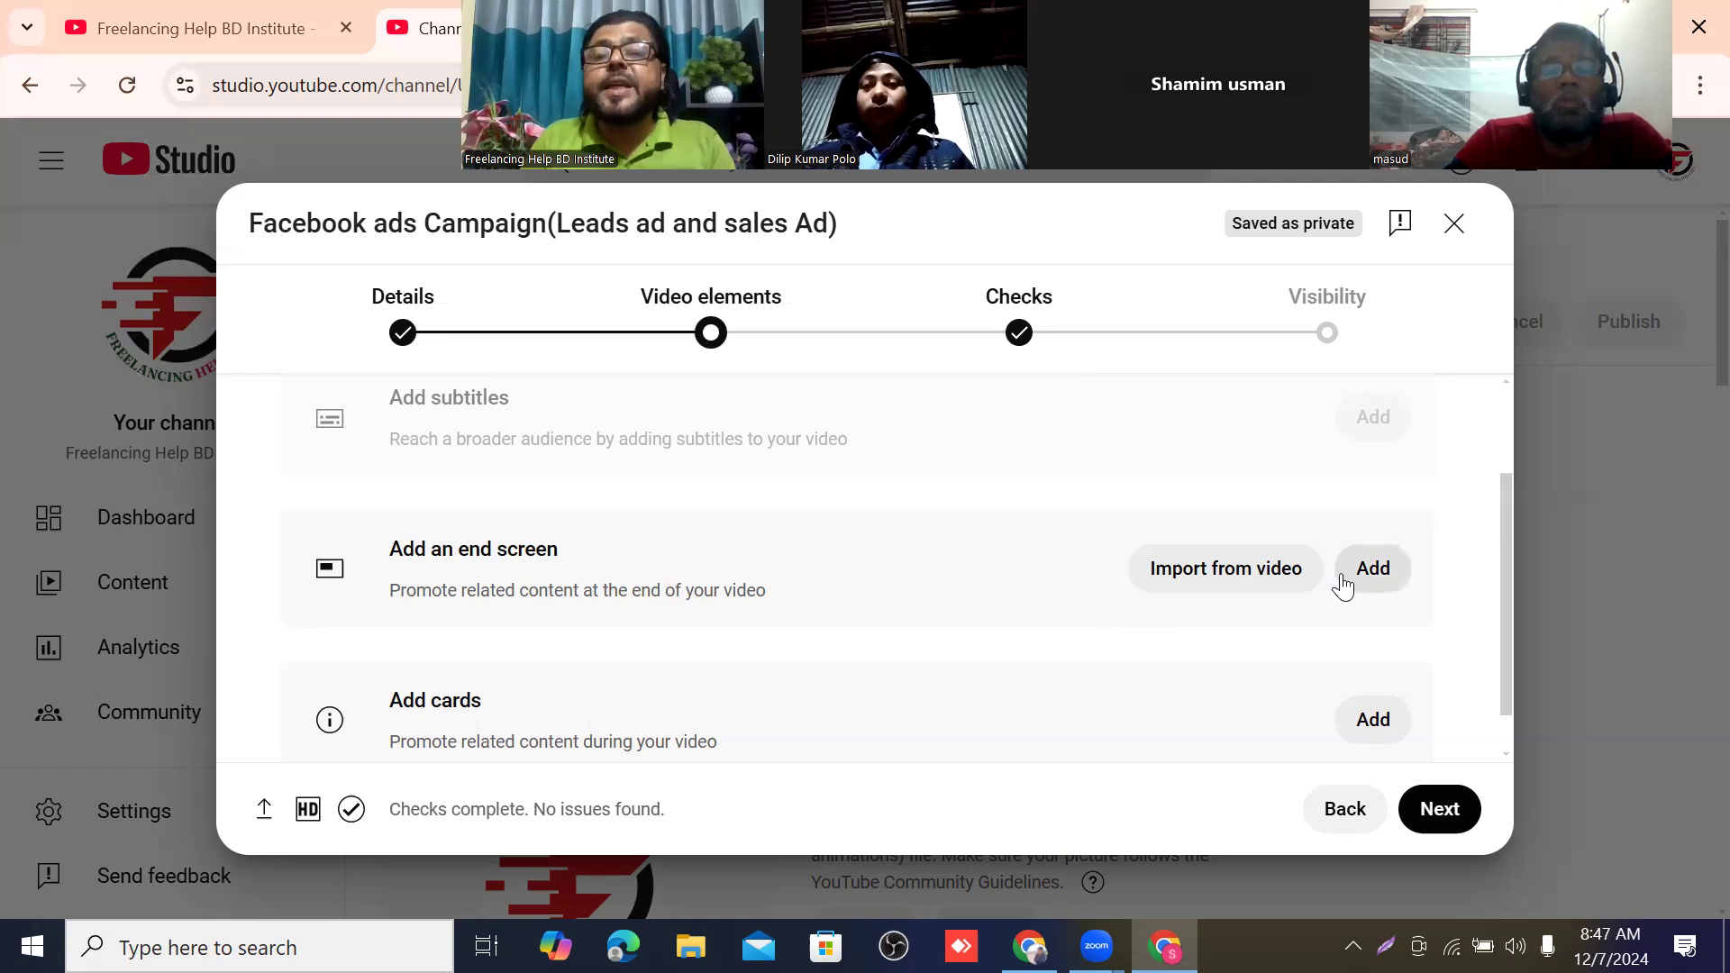
# Add an end screen to the video using the "2 videos" template.
pyautogui.click(1373, 569)
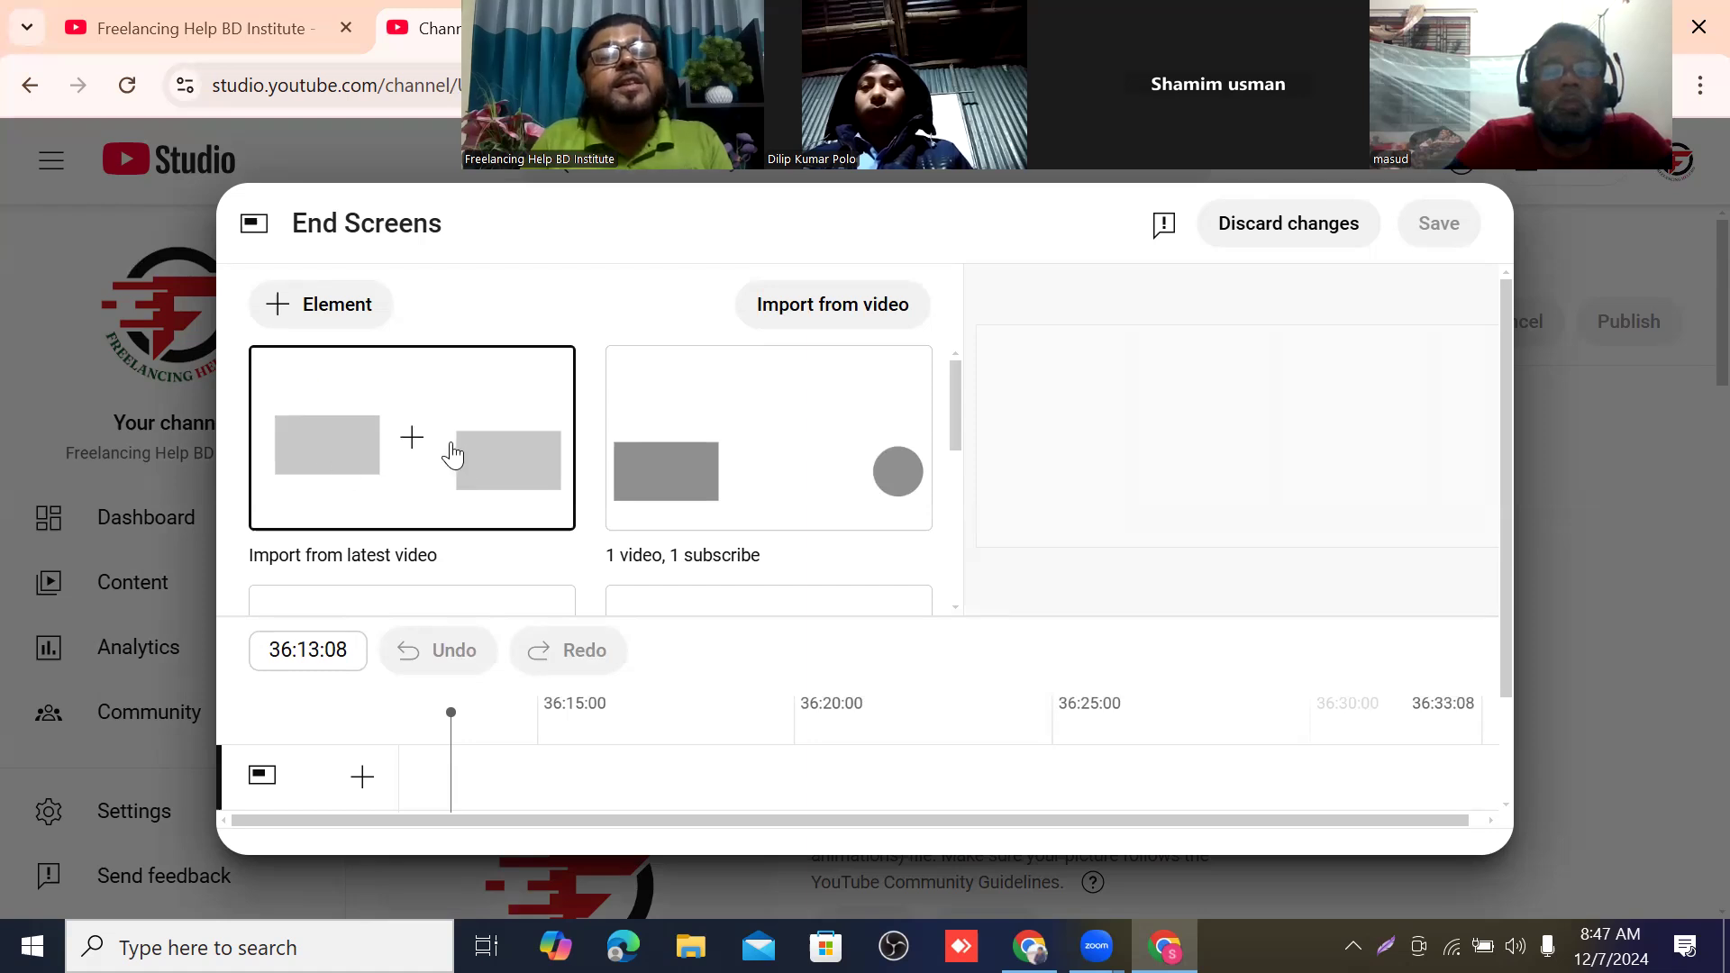
pyautogui.scroll(-2, 657, 417)
pyautogui.scroll(2, 715, 398)
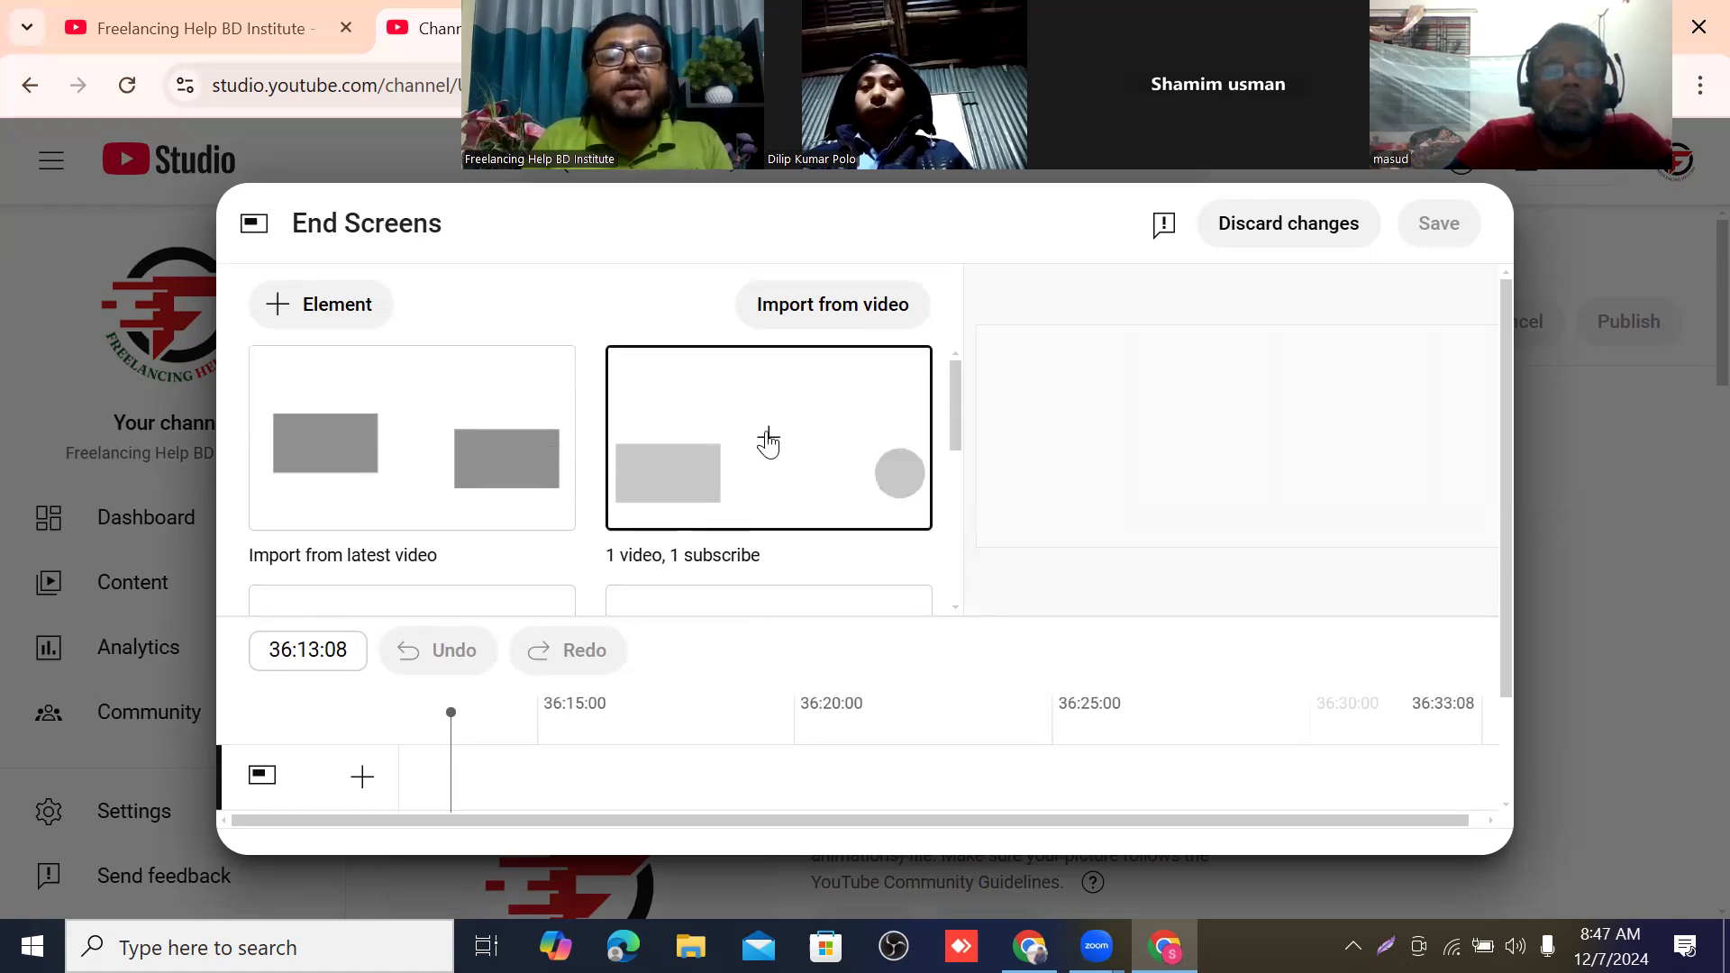
pyautogui.scroll(-3, 768, 442)
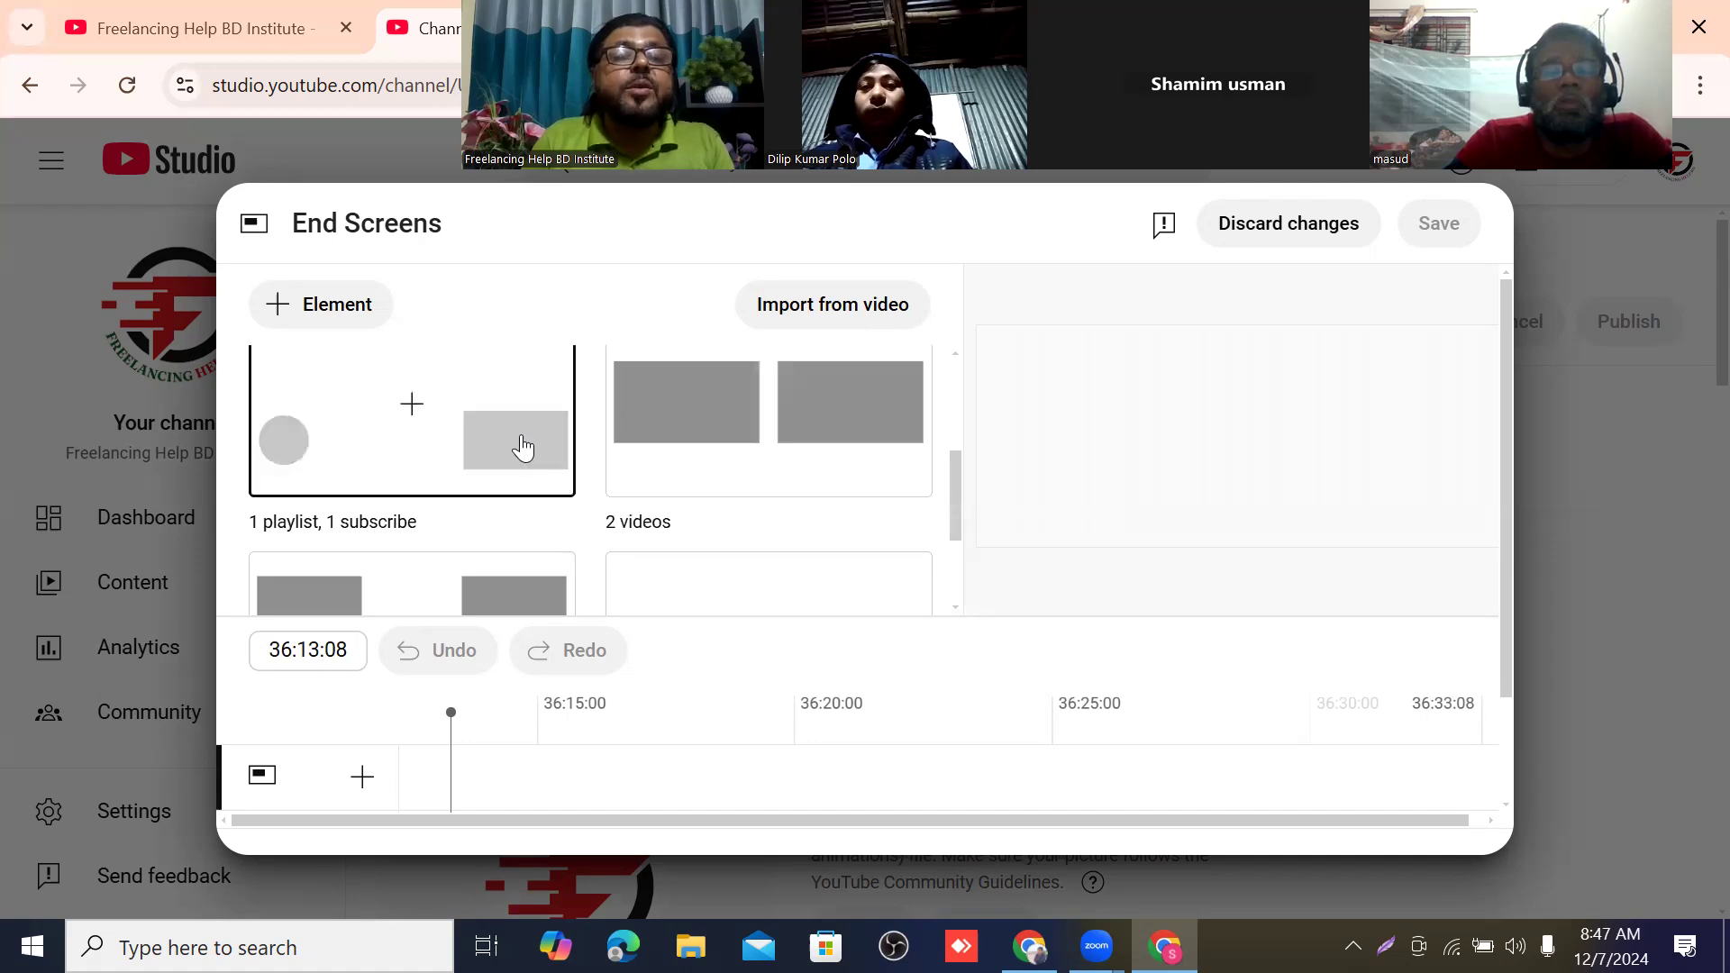
pyautogui.scroll(-2, 460, 468)
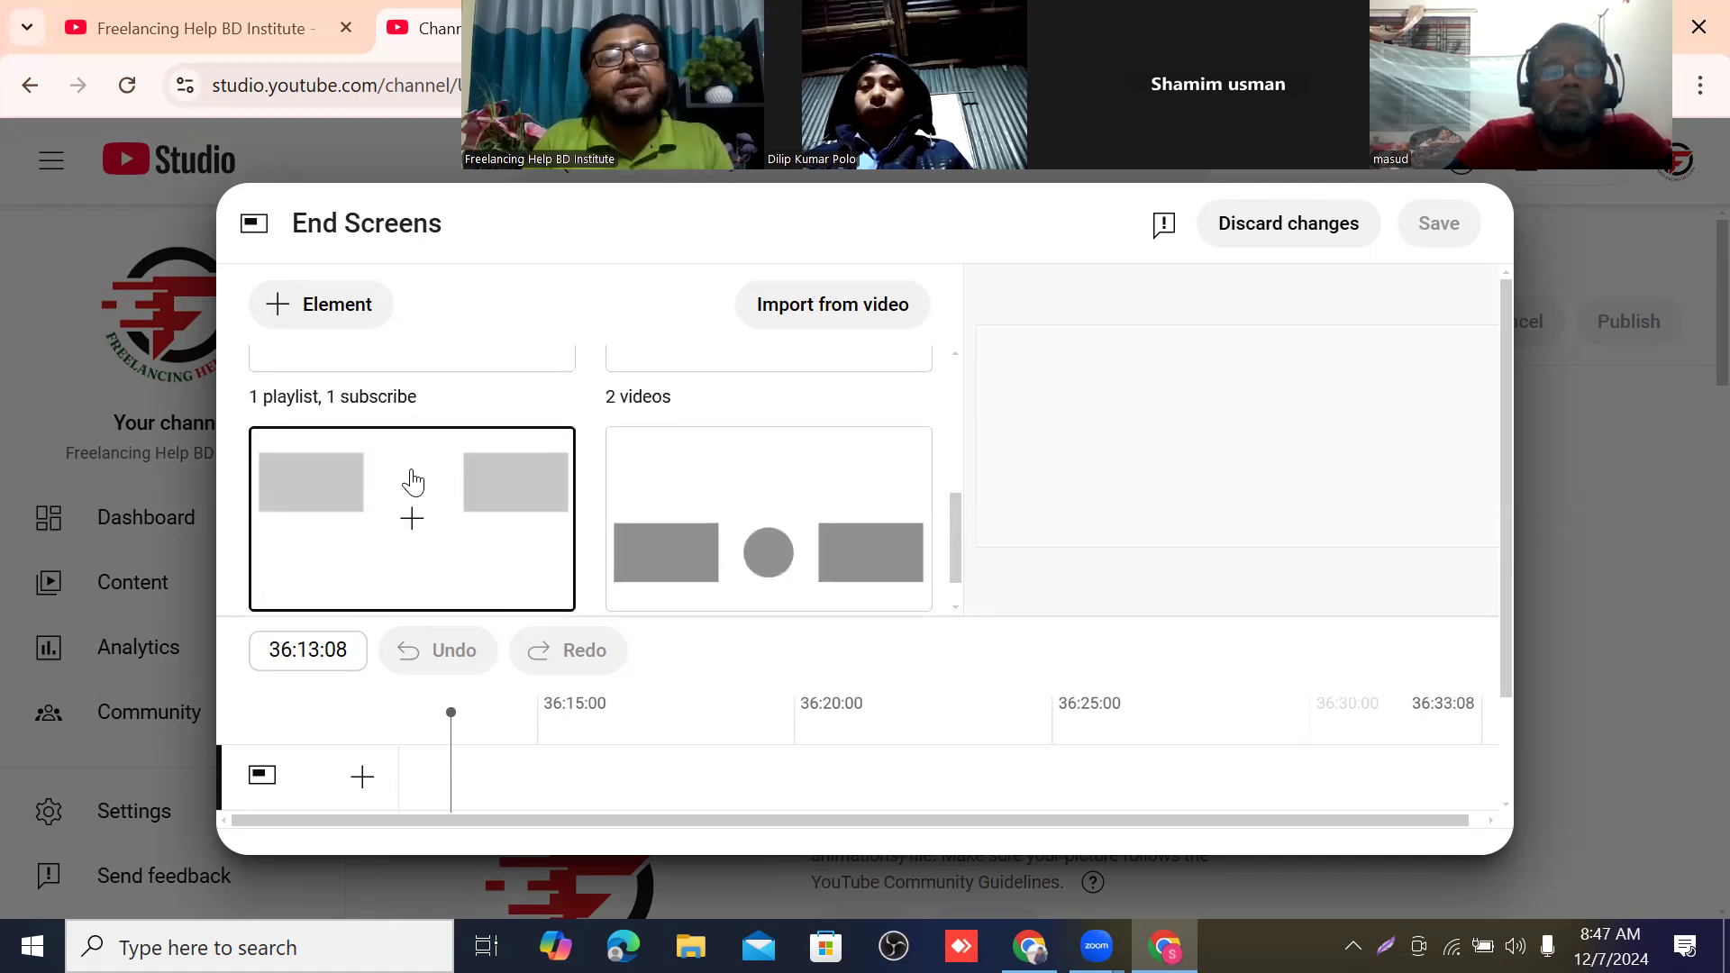
pyautogui.scroll(4, 414, 482)
pyautogui.scroll(-1, 419, 472)
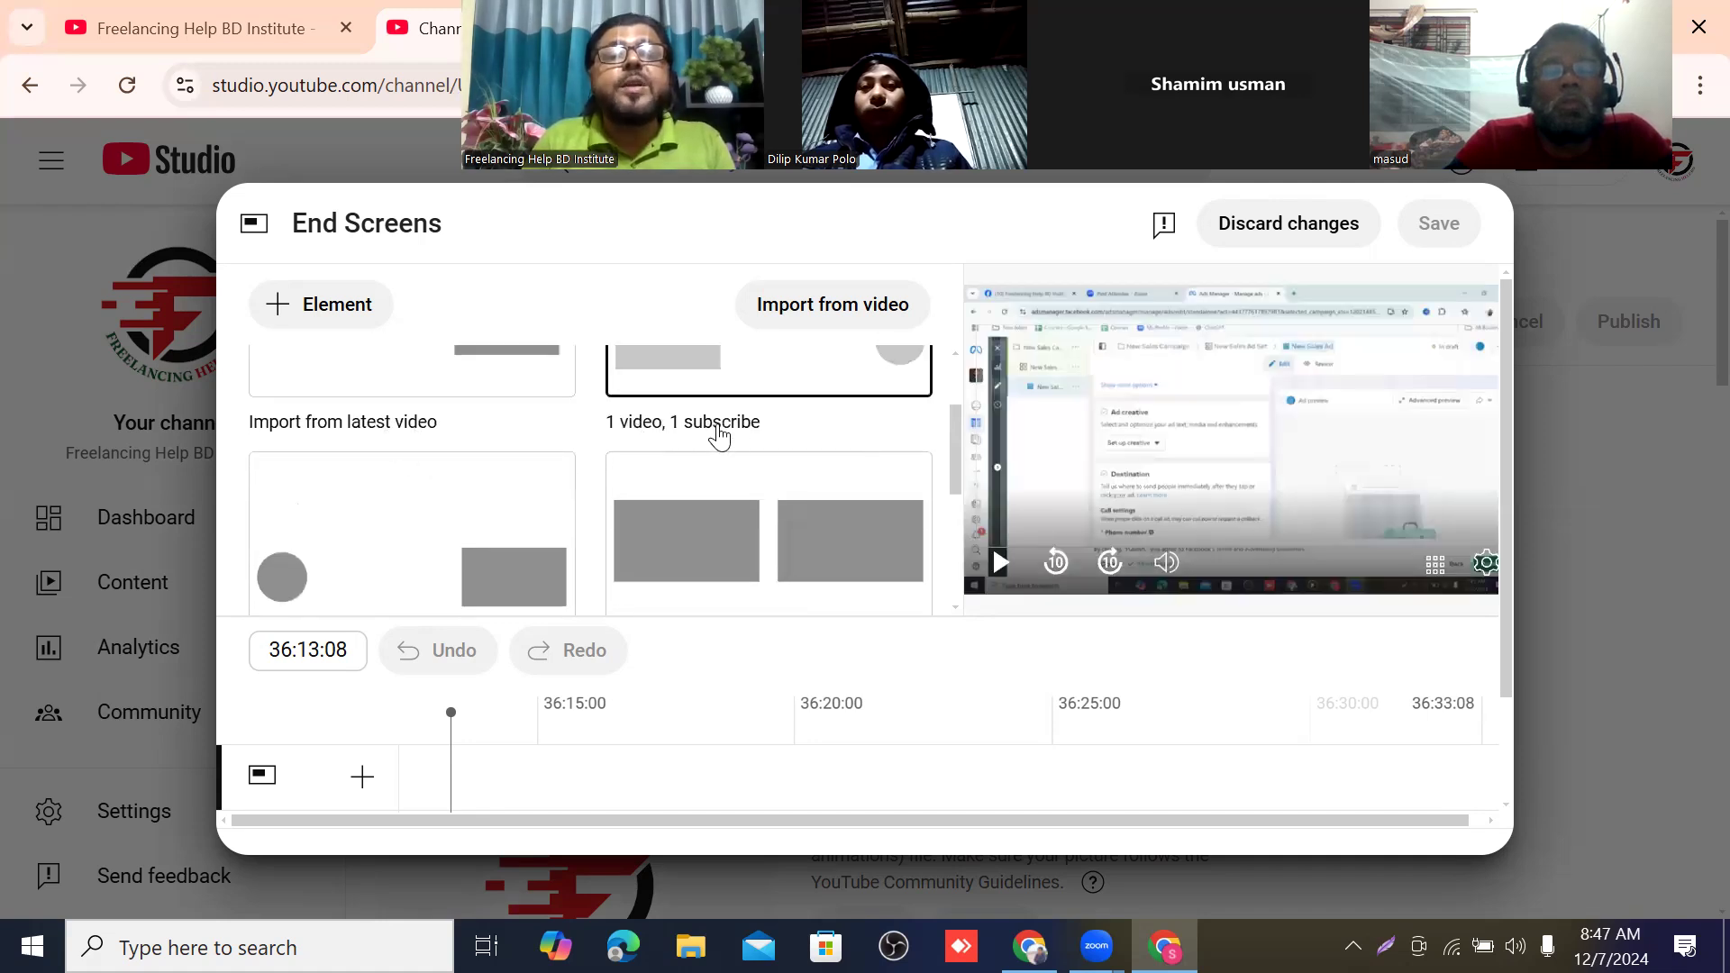
pyautogui.scroll(1, 718, 436)
pyautogui.scroll(-3, 742, 436)
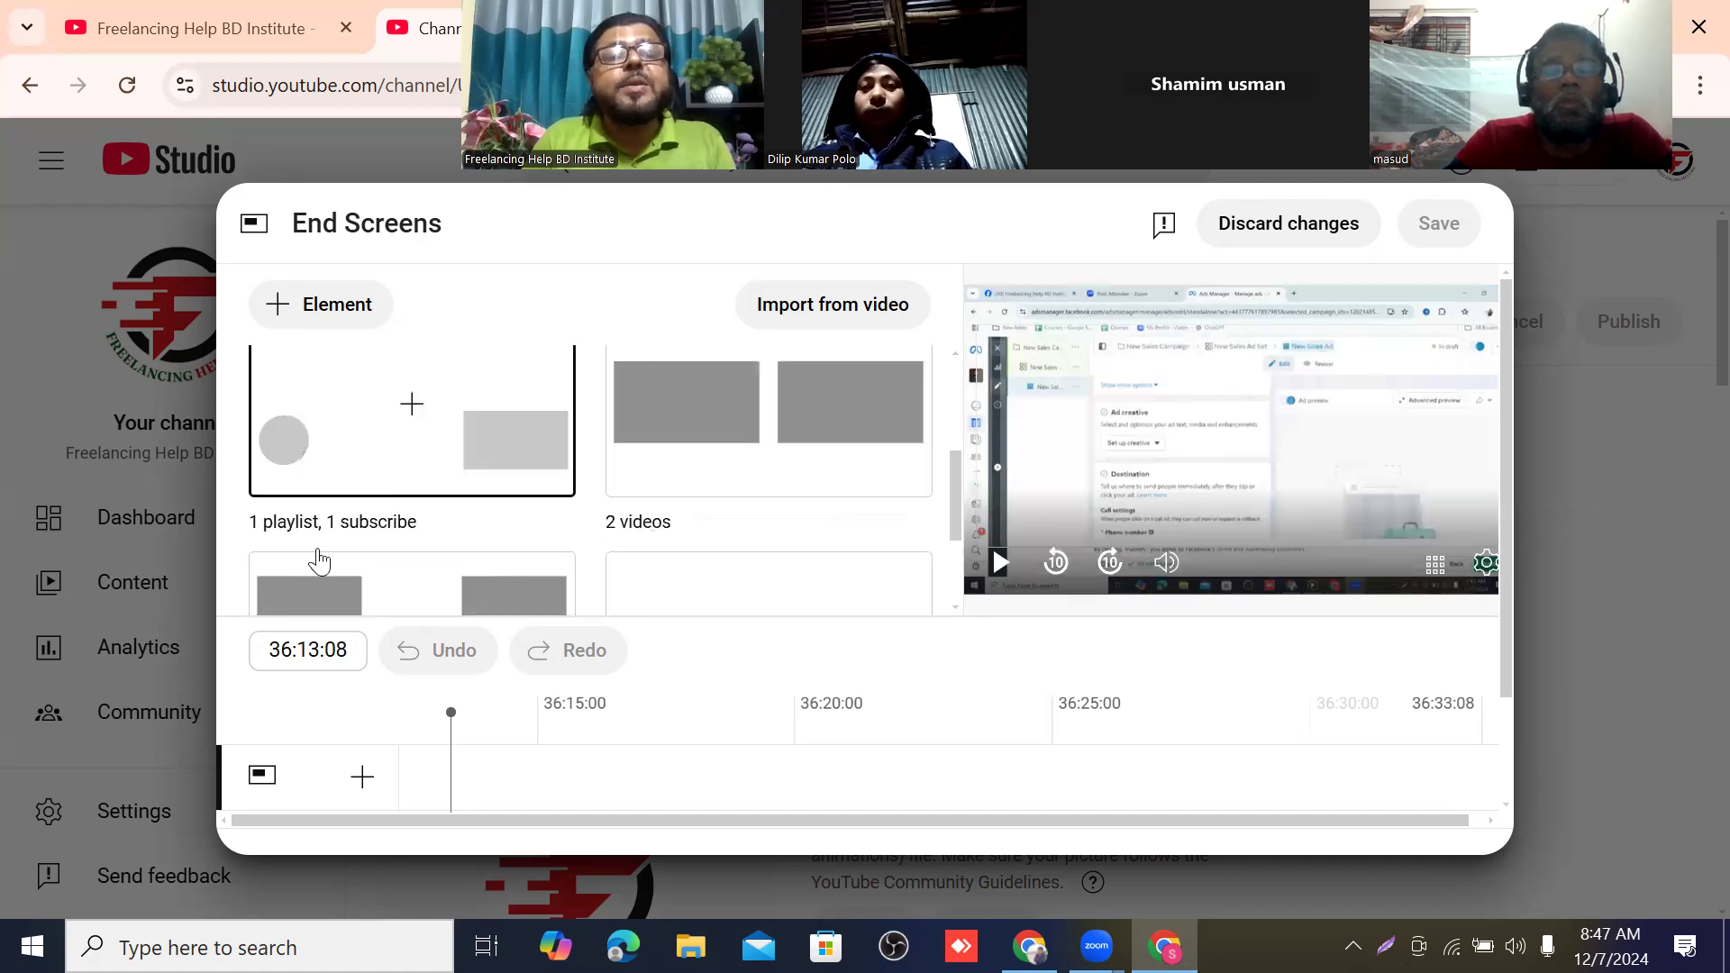
pyautogui.scroll(1, 432, 523)
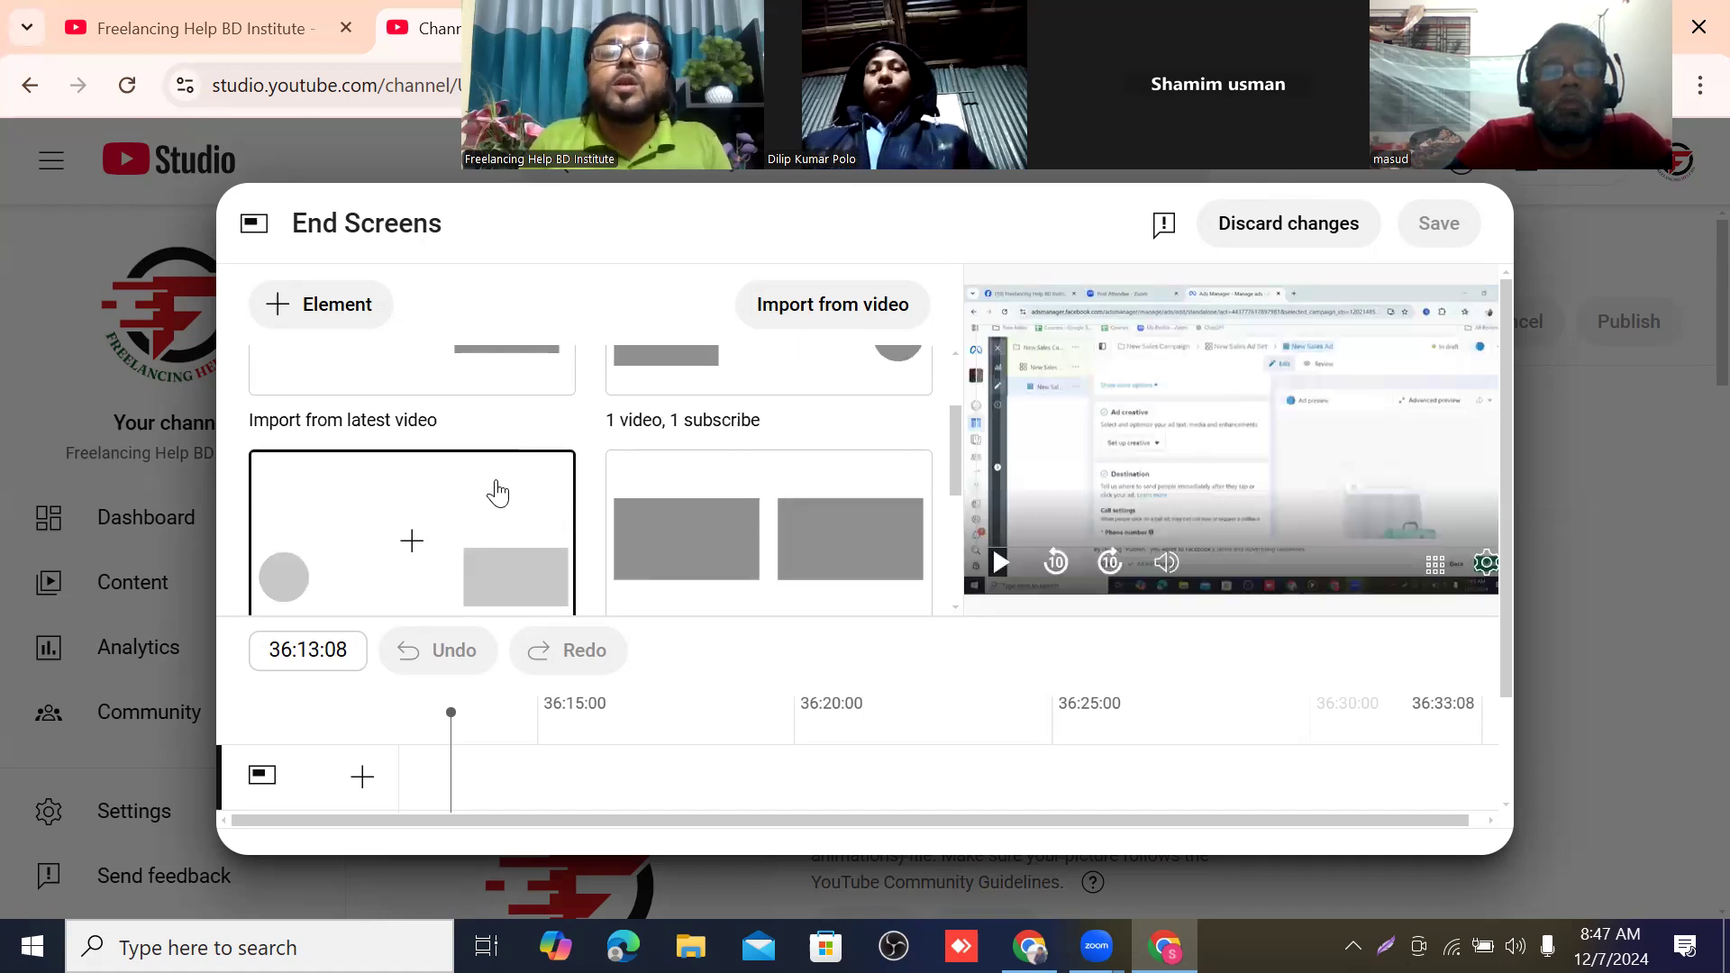
pyautogui.scroll(-1, 496, 493)
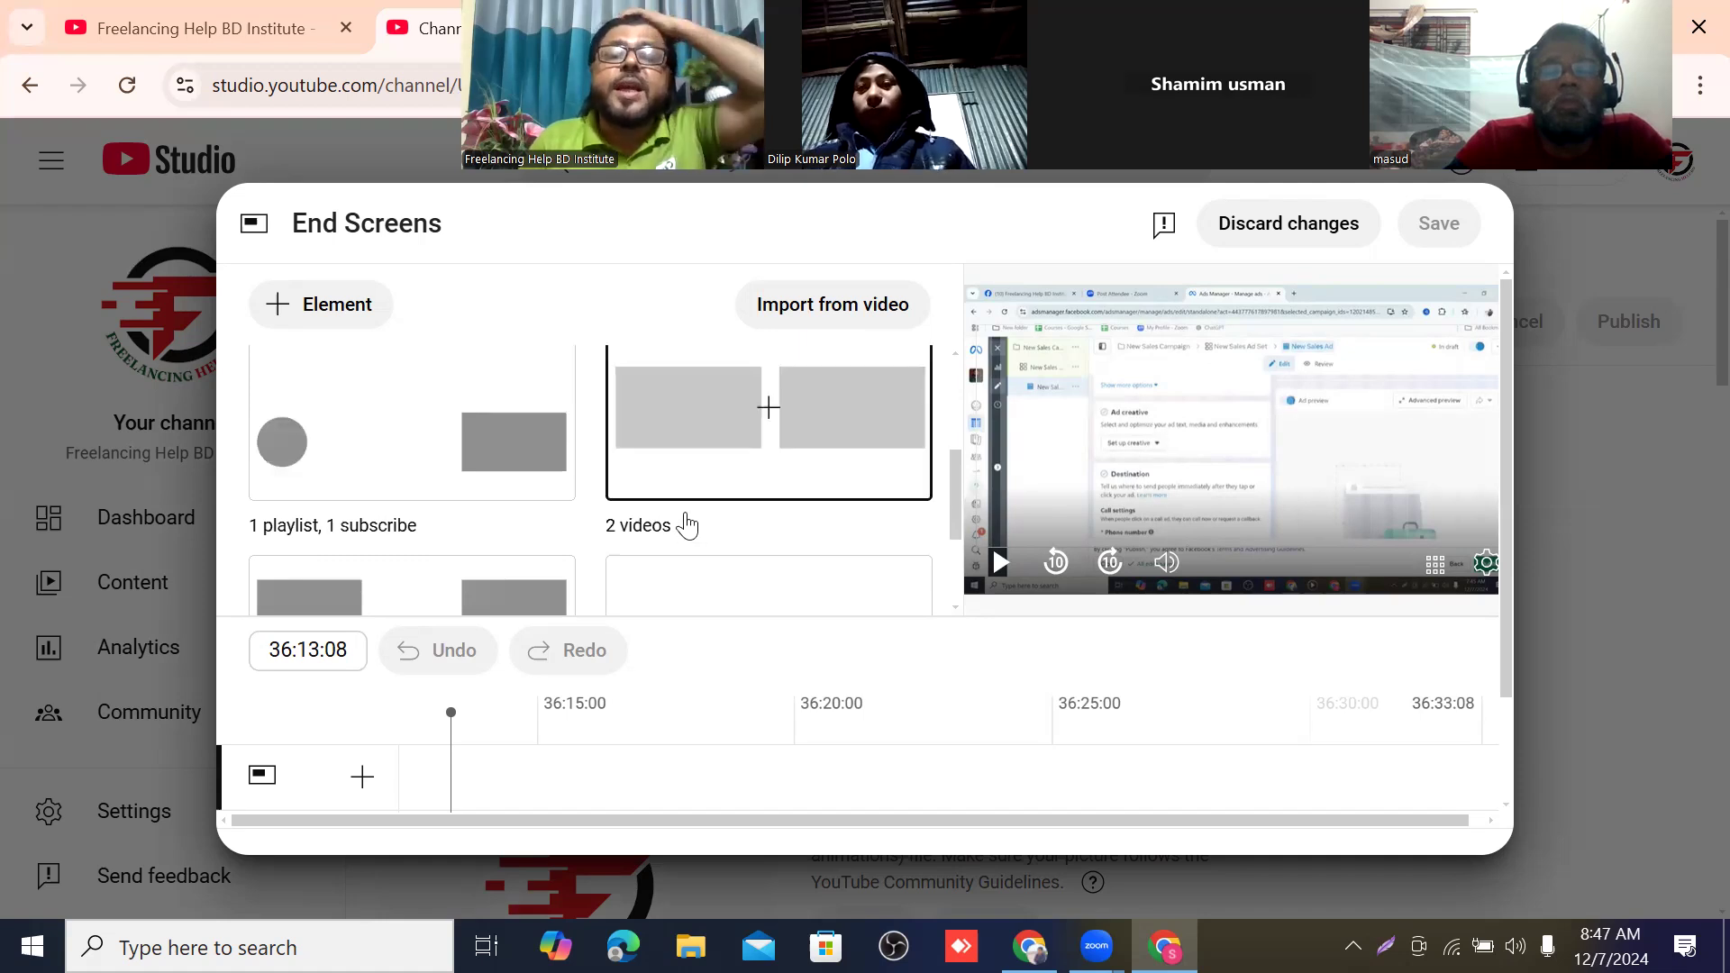
pyautogui.scroll(1, 685, 525)
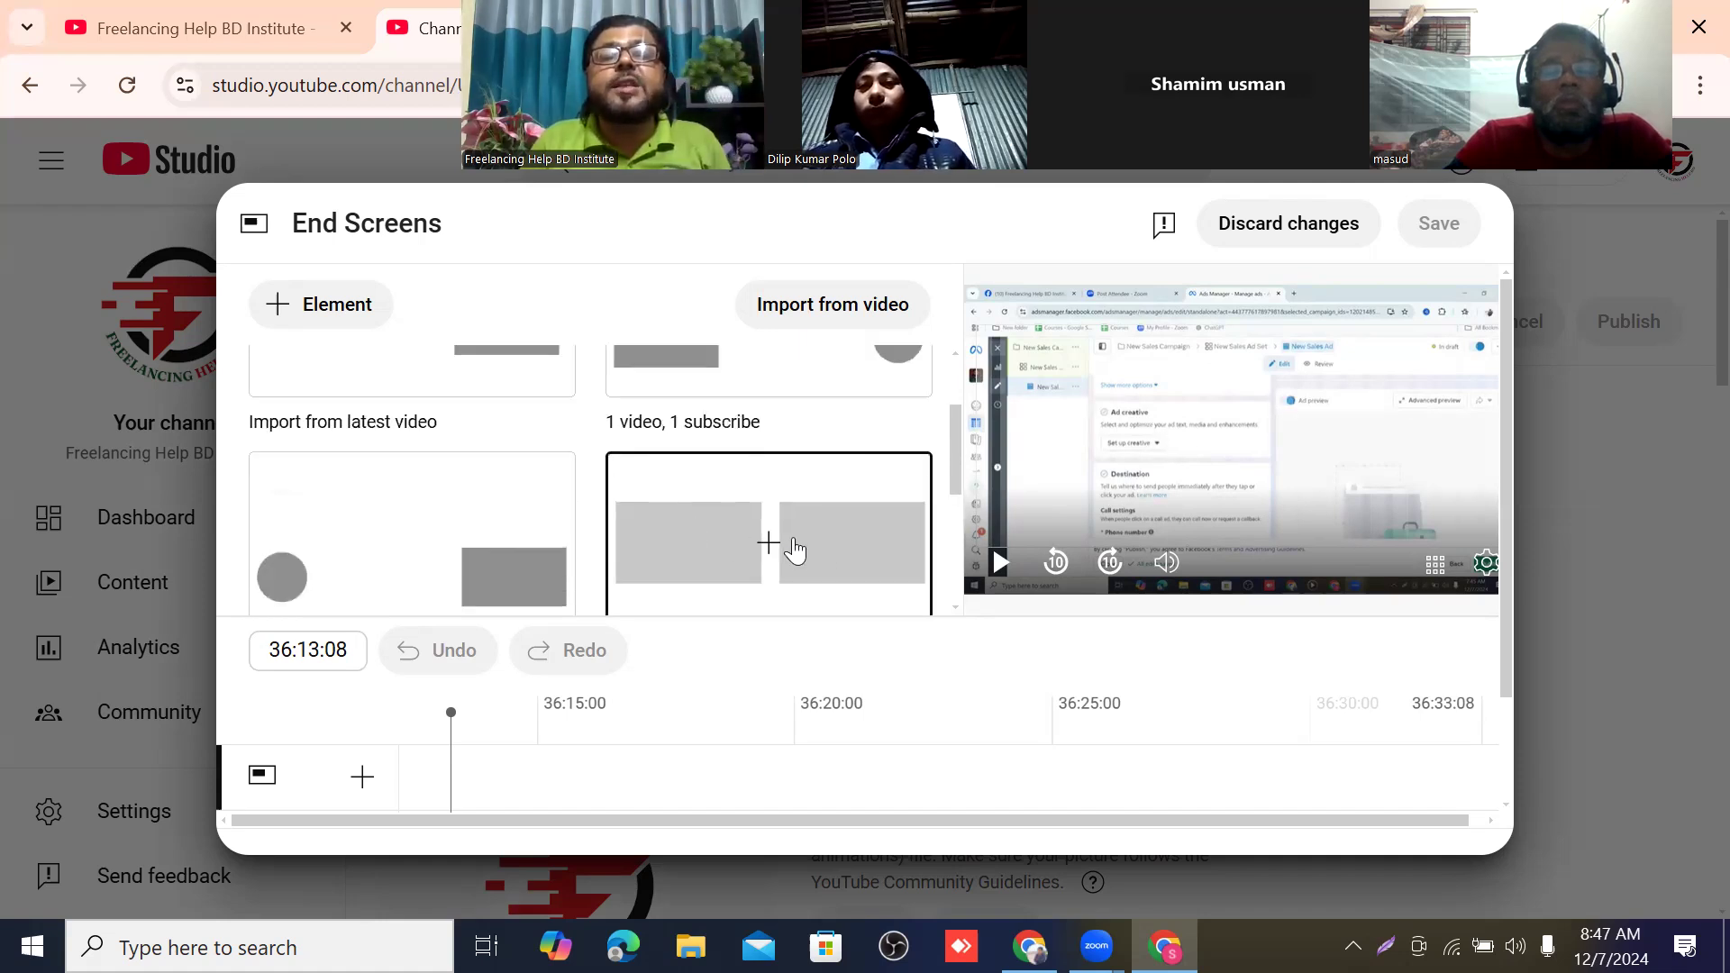
pyautogui.click(770, 542)
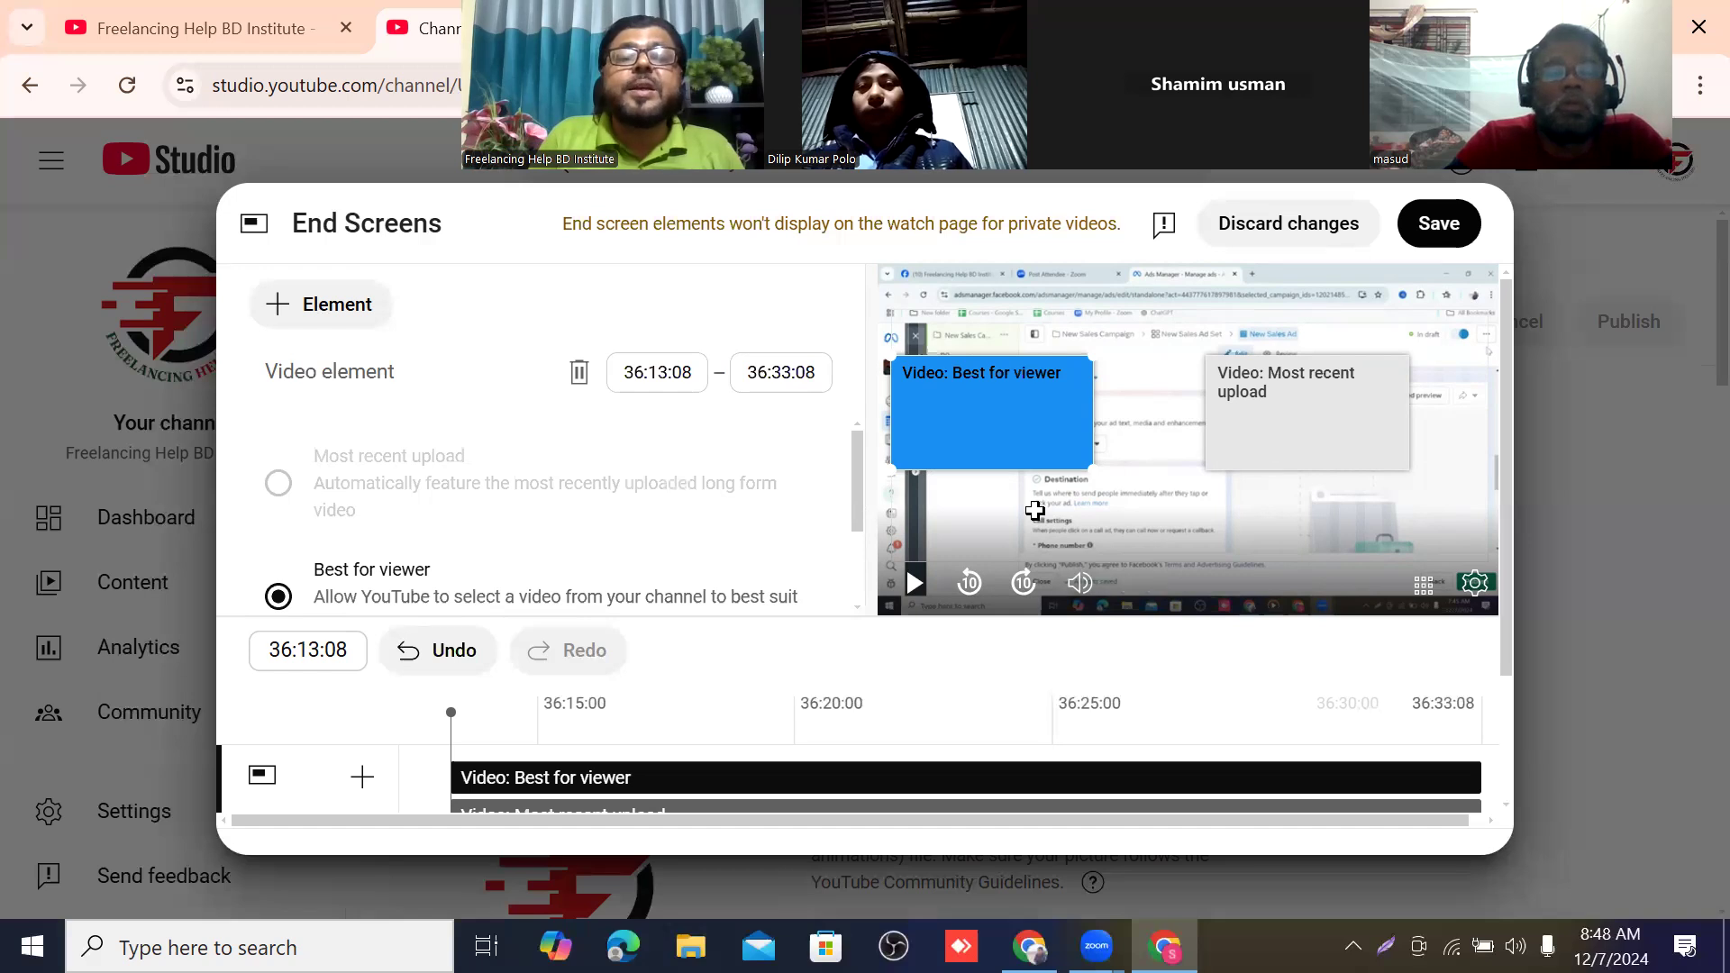
# Set the end screen's first video element to the specific video "Freelancing Help BD Institute (Student's Reviews)".
pyautogui.scroll(-2, 607, 555)
pyautogui.scroll(2, 572, 537)
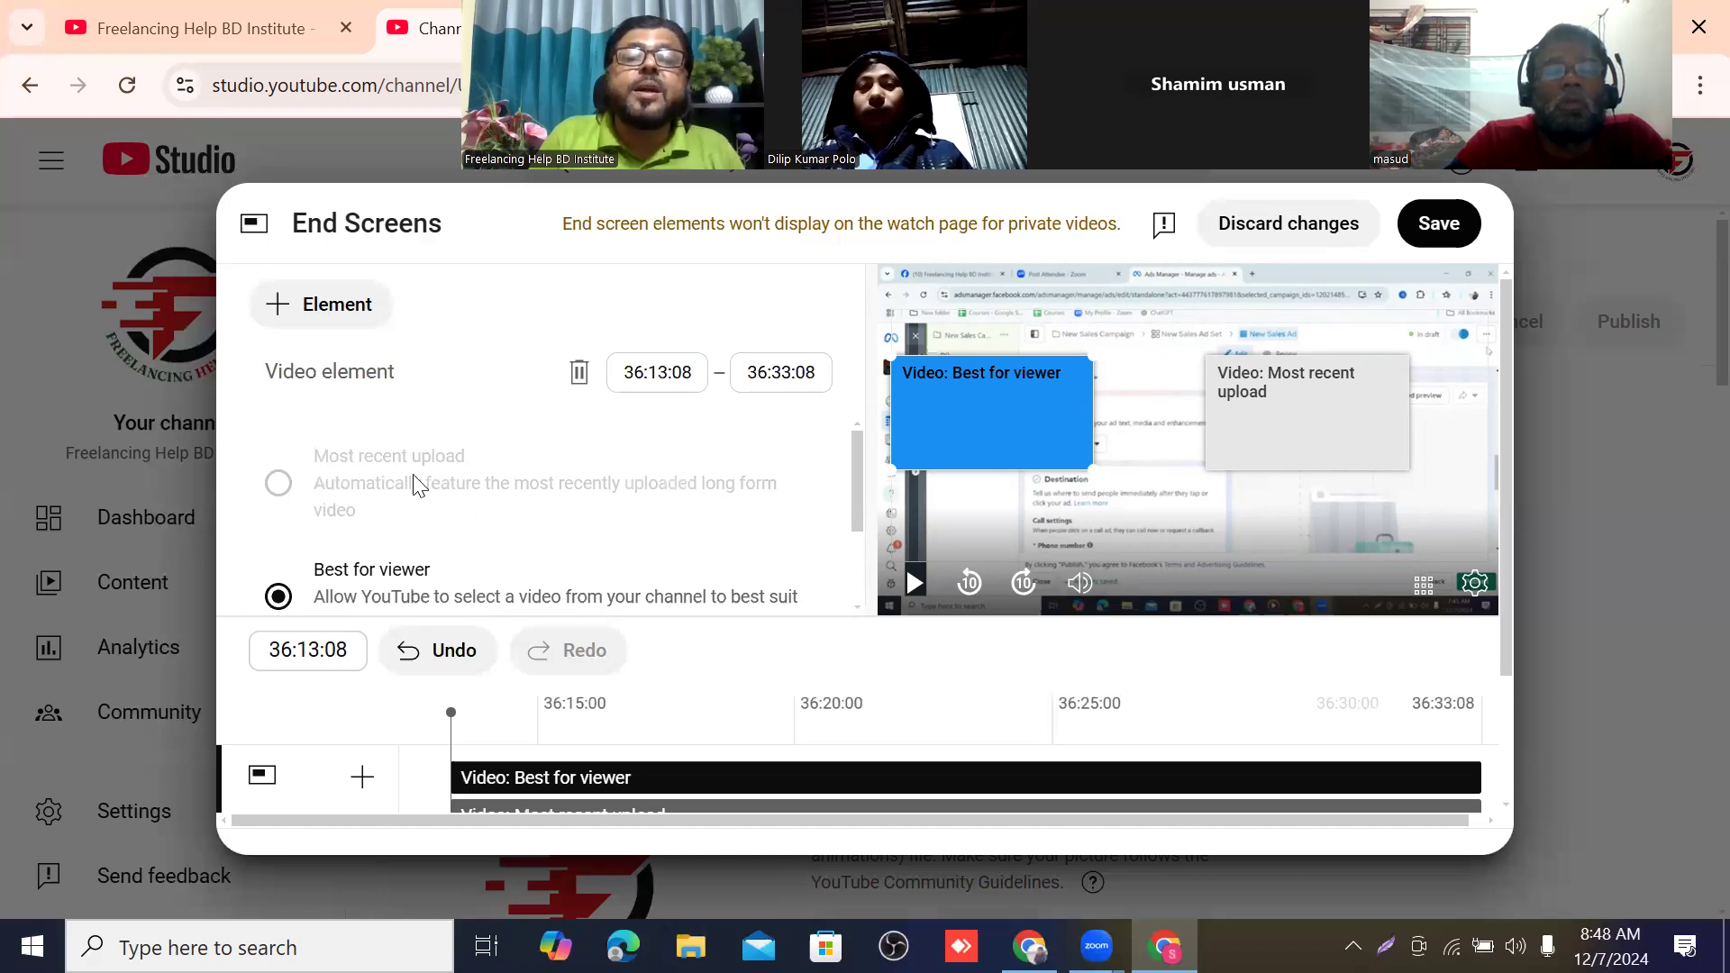
pyautogui.scroll(-4, 372, 484)
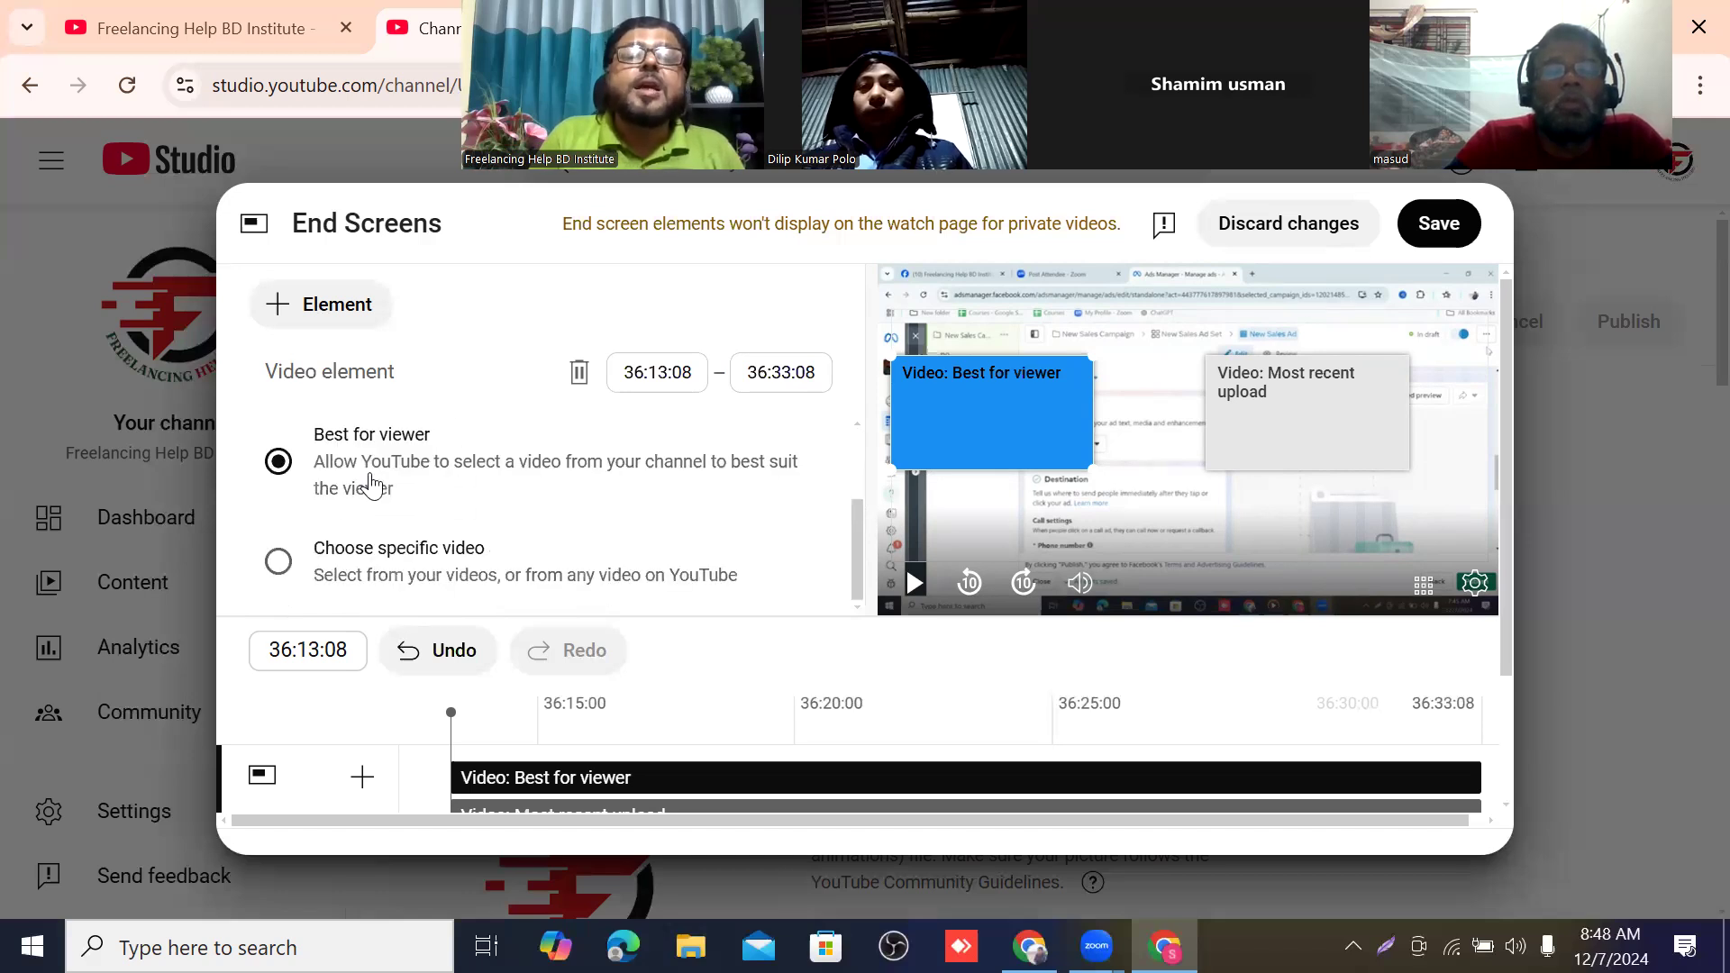
pyautogui.scroll(2, 712, 473)
pyautogui.scroll(-2, 633, 467)
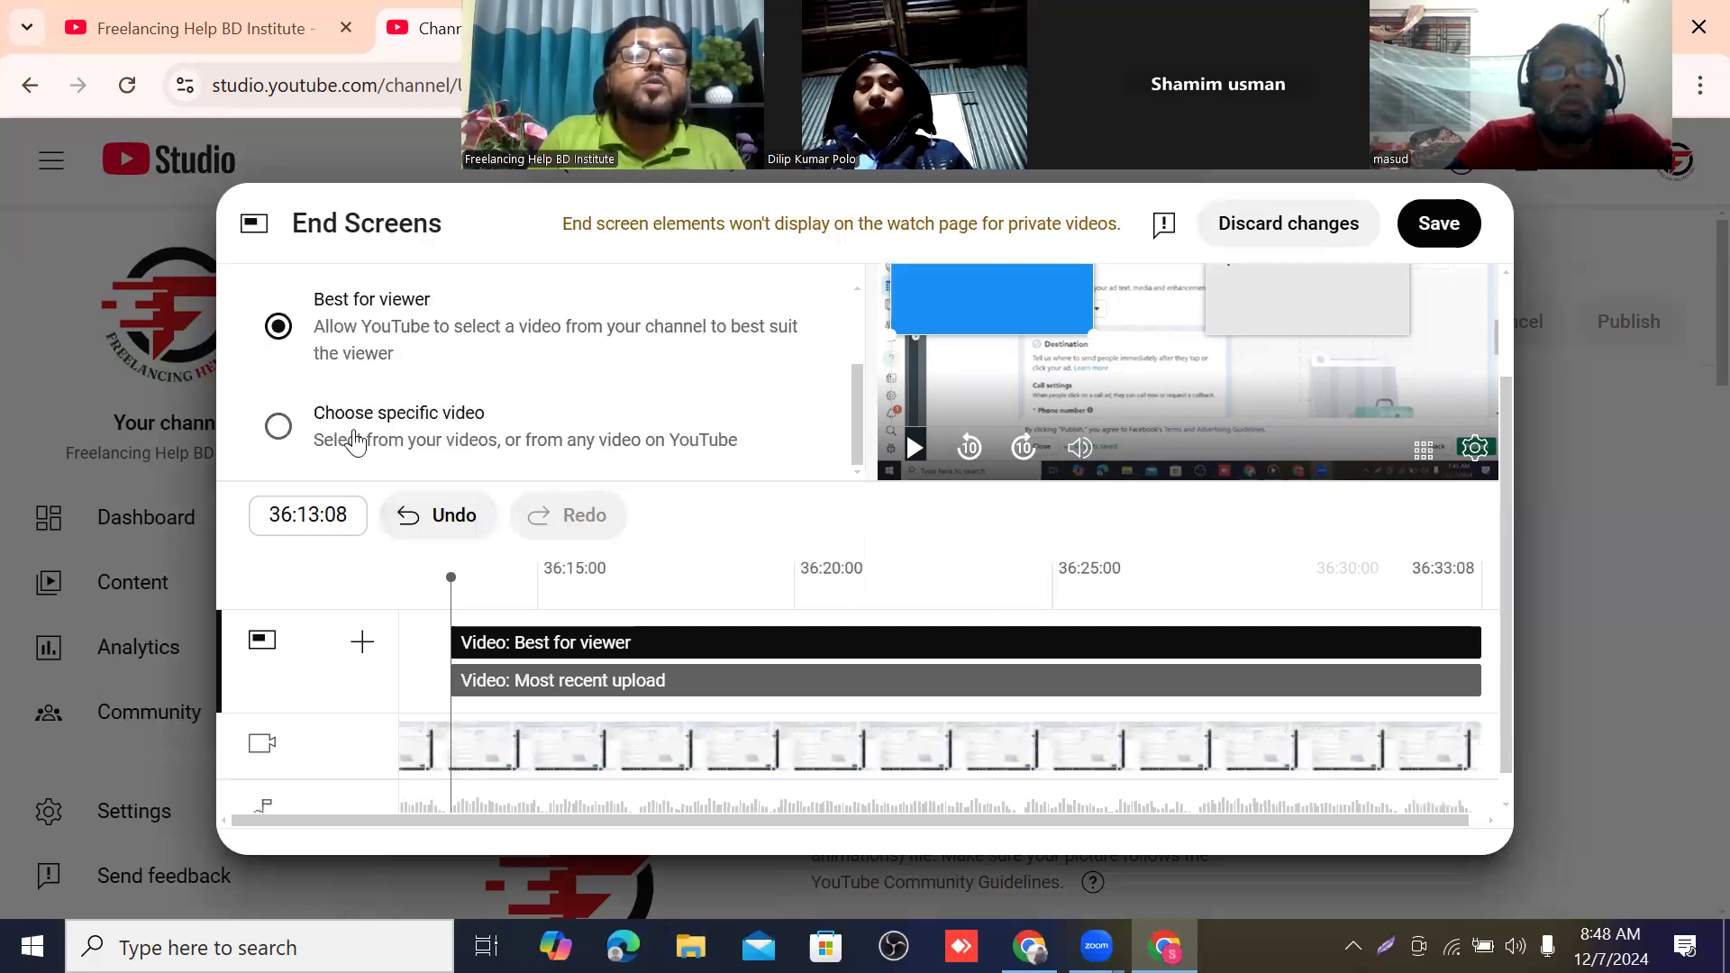
pyautogui.click(280, 427)
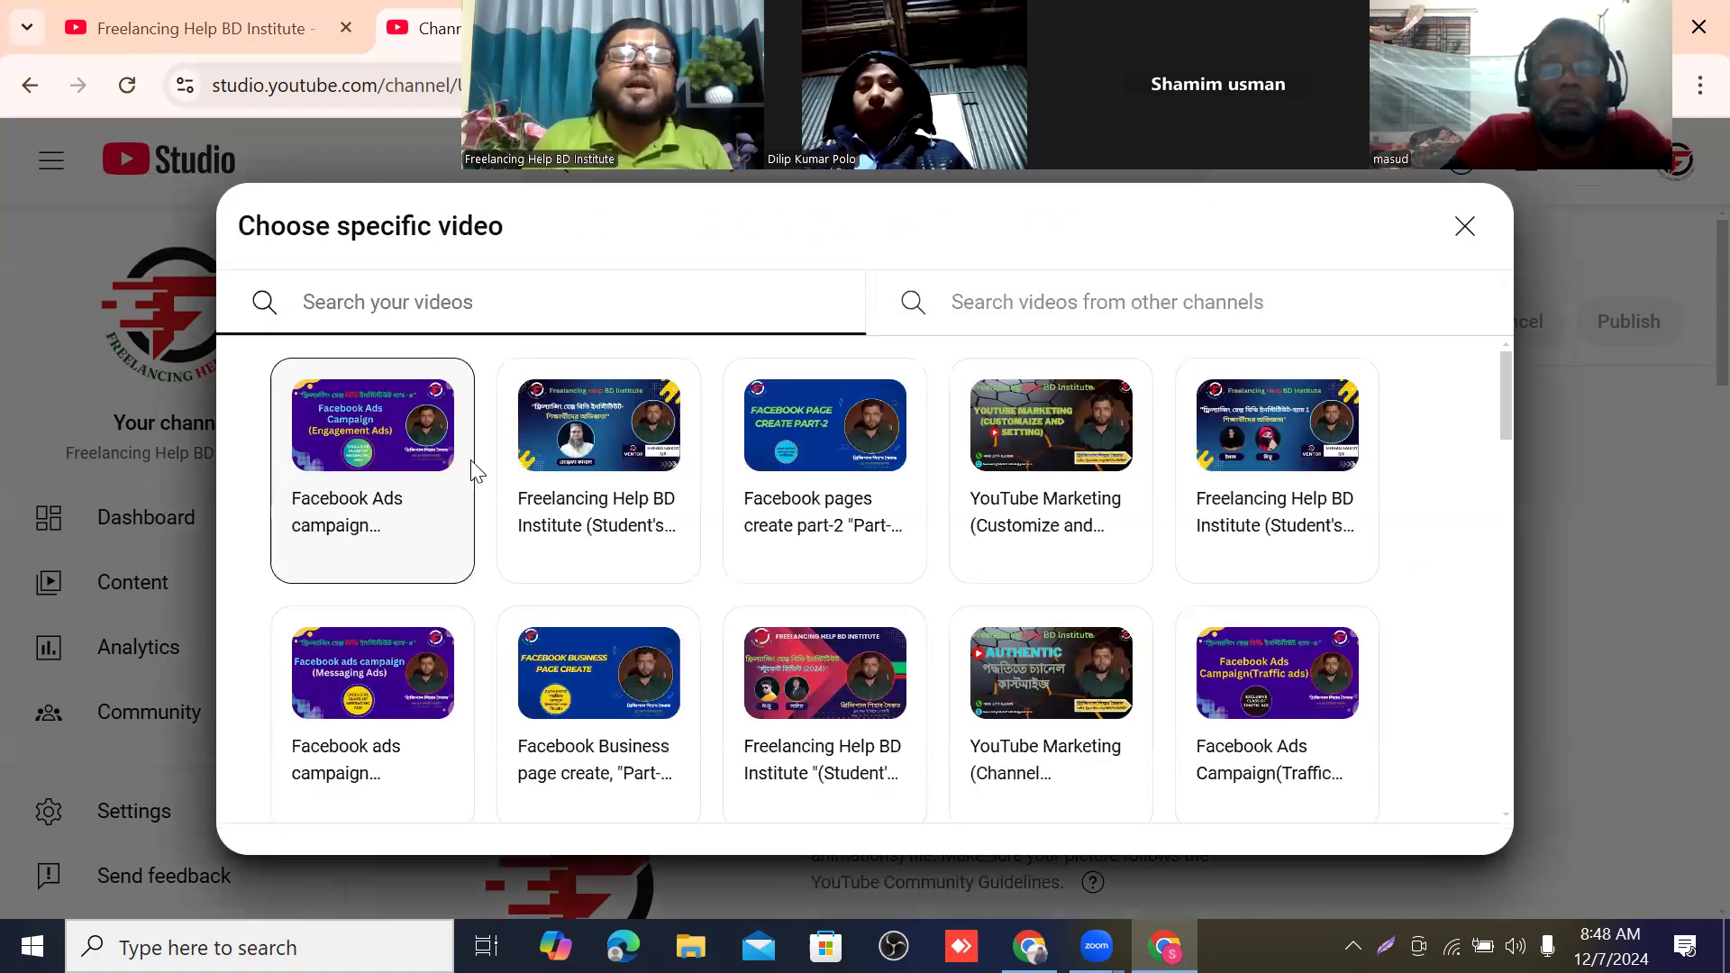
pyautogui.scroll(-2, 780, 521)
pyautogui.scroll(-10, 780, 521)
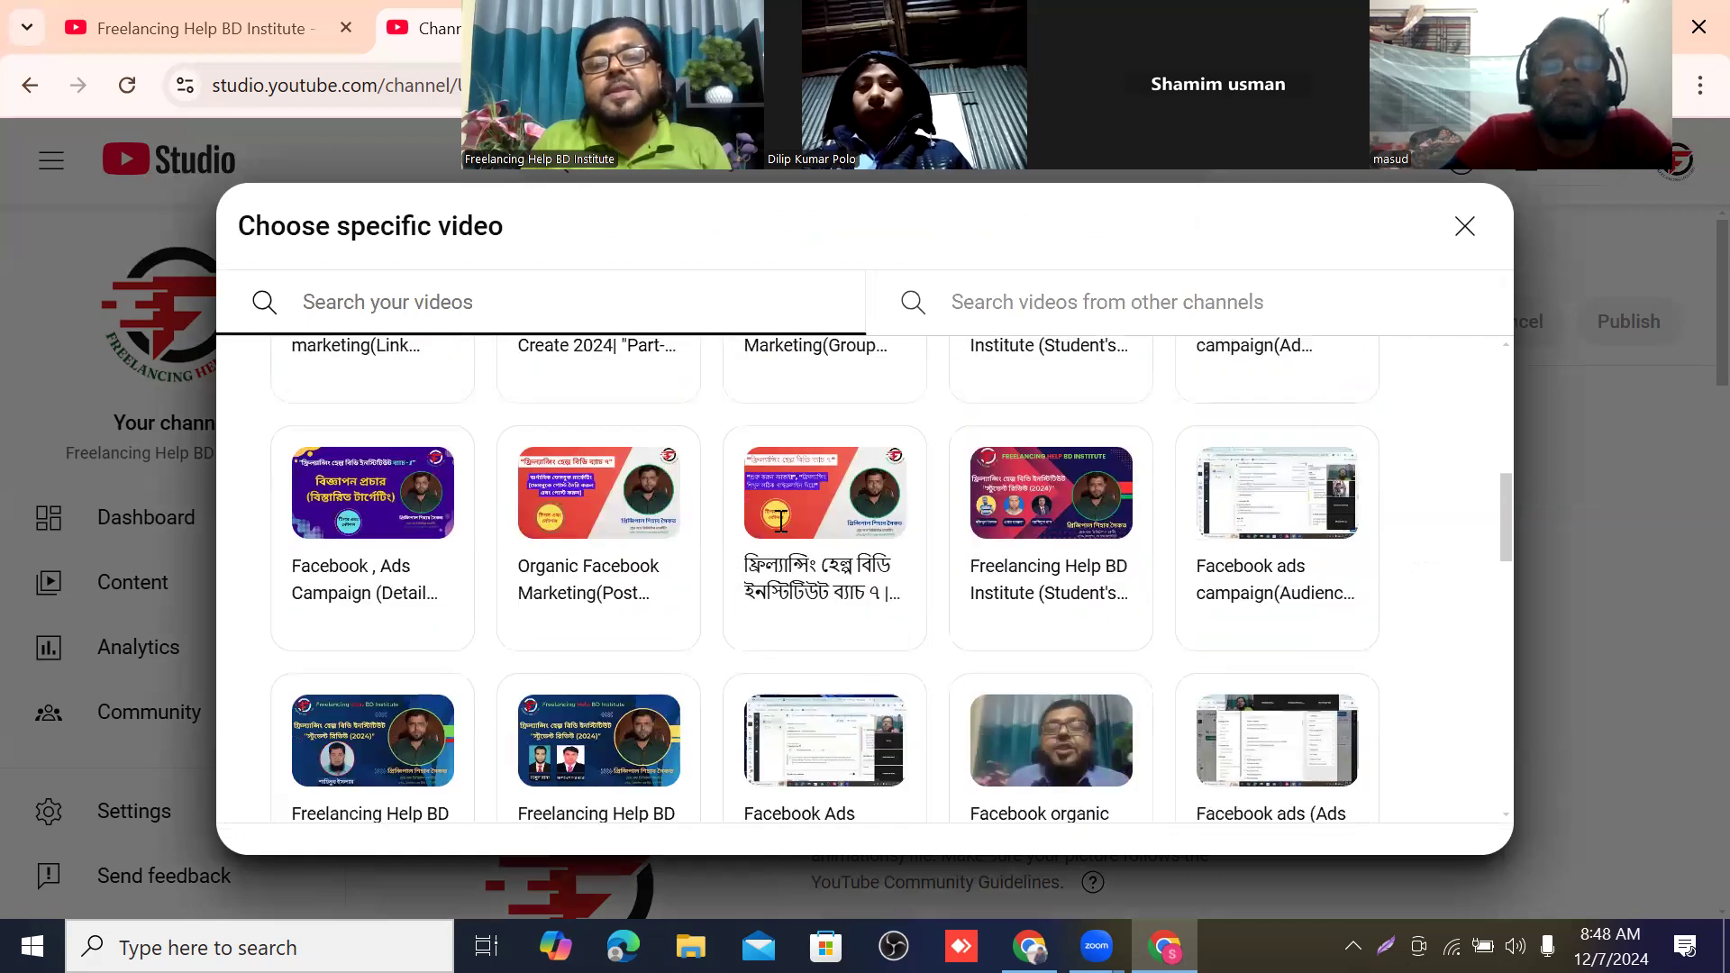
pyautogui.scroll(-5, 780, 521)
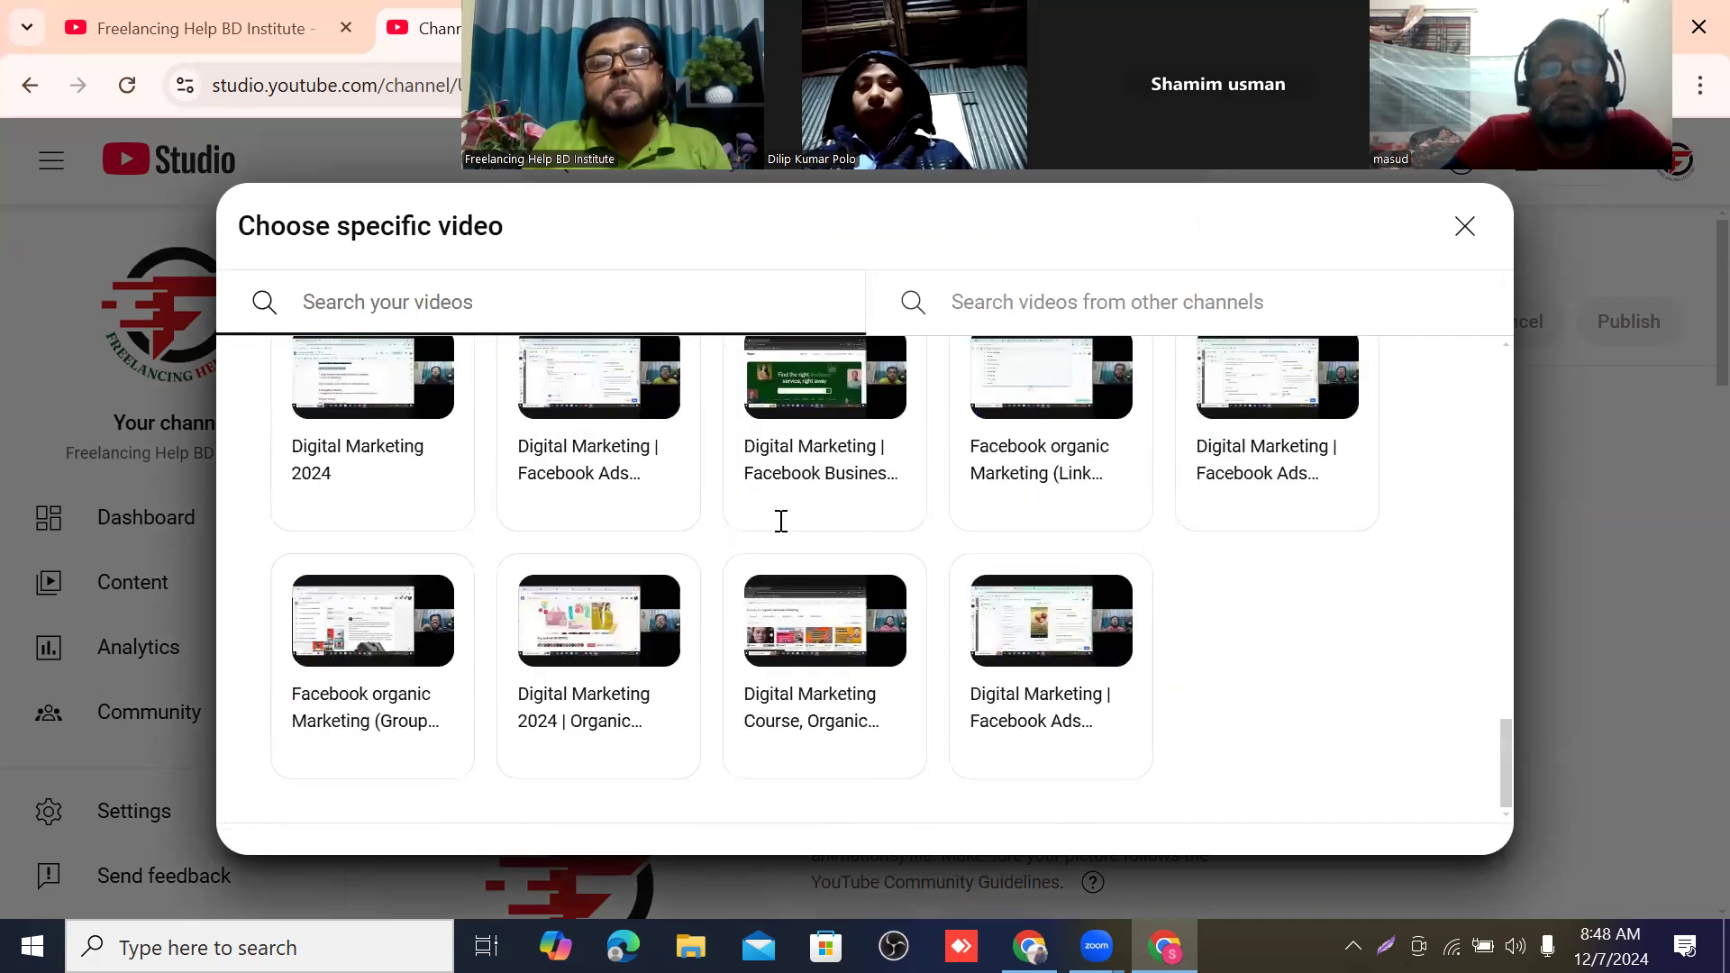
pyautogui.scroll(15, 780, 522)
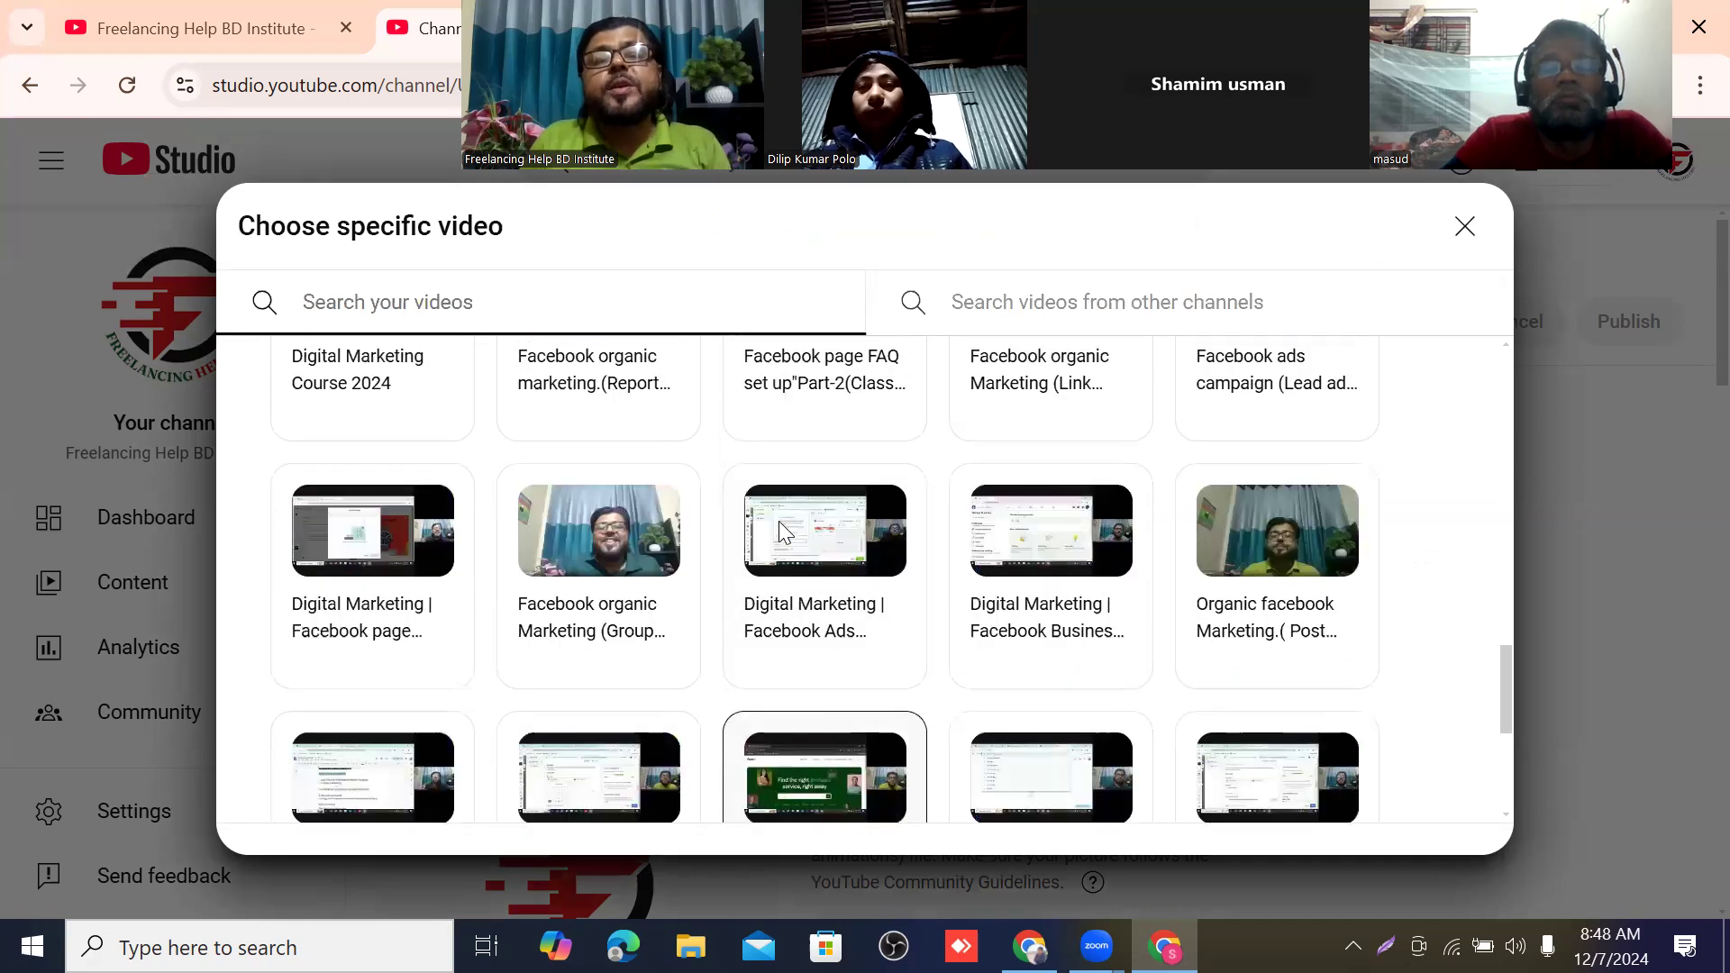
pyautogui.scroll(2, 780, 531)
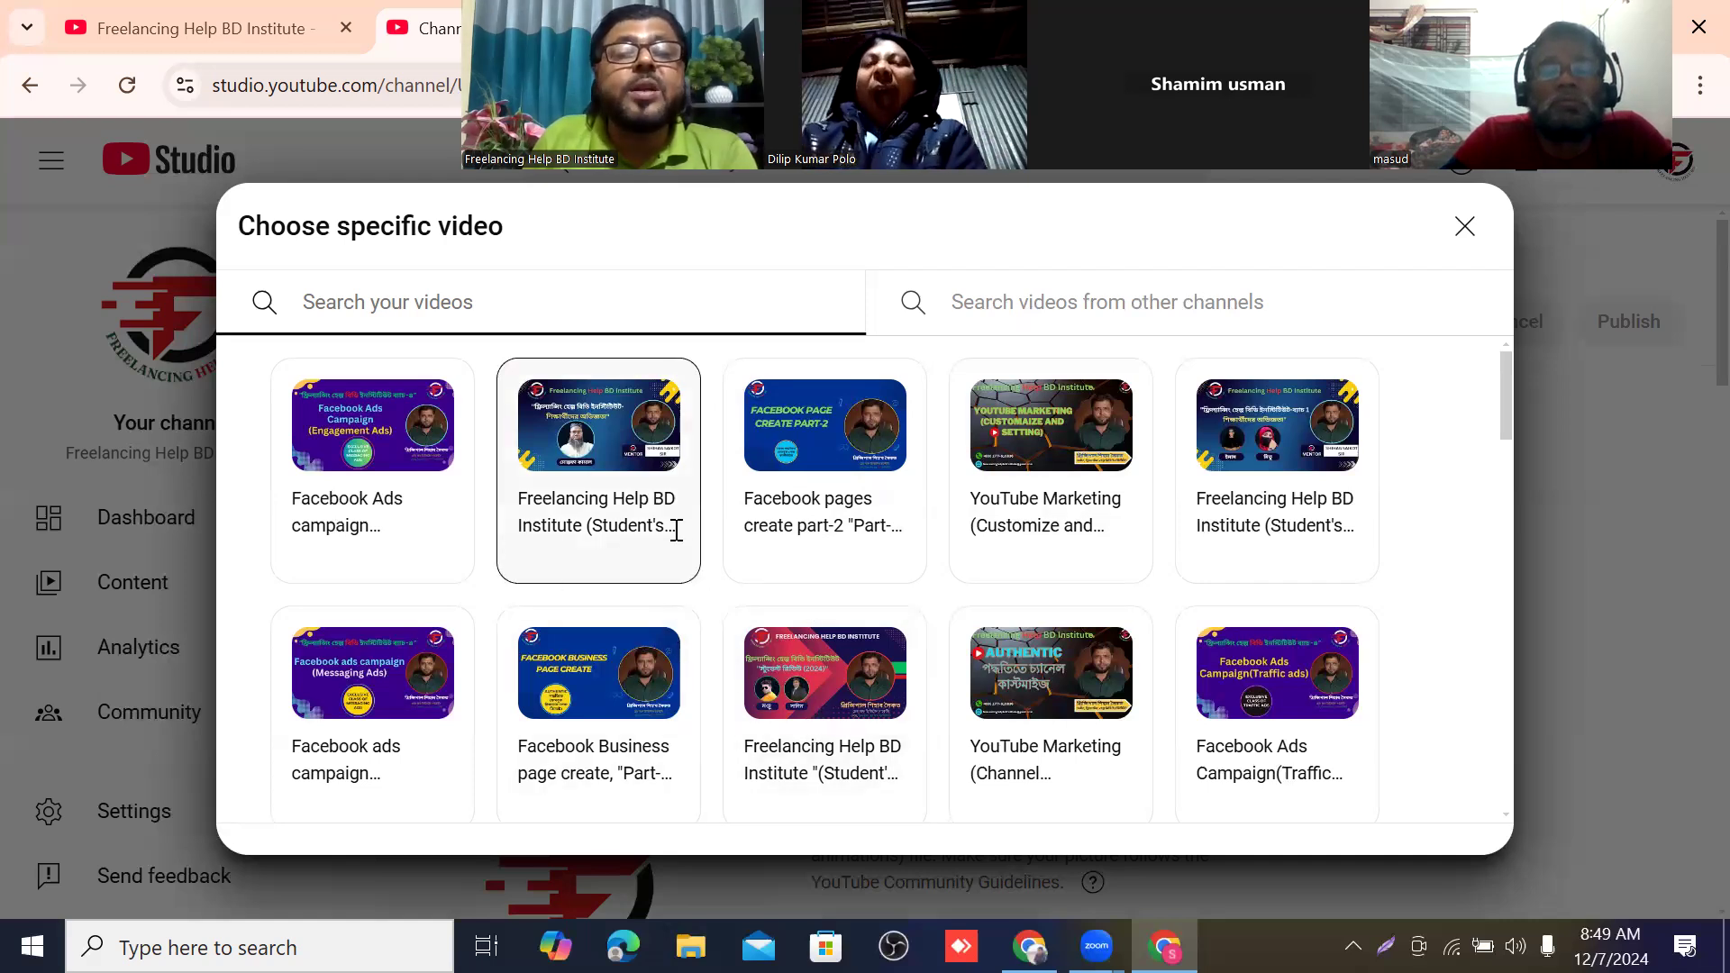
pyautogui.click(618, 430)
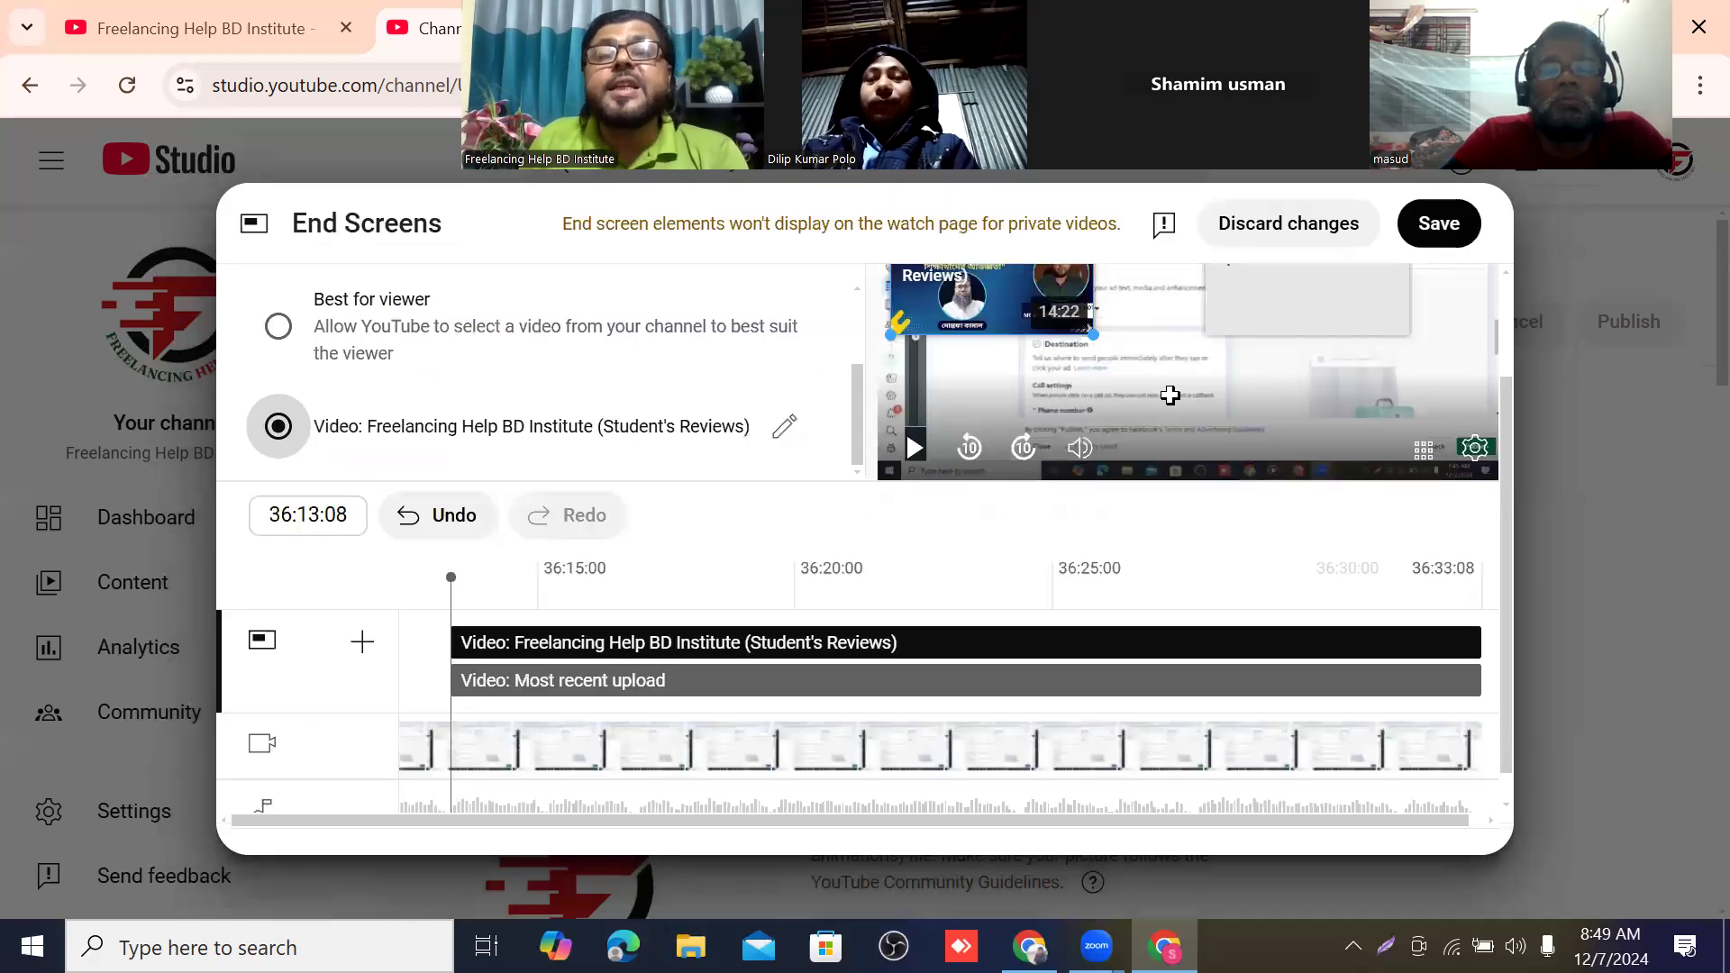
# Change the first video element's specific video to "Freelancing Help BD Institute (Student's Reviews) 2024".
pyautogui.scroll(-1, 1061, 460)
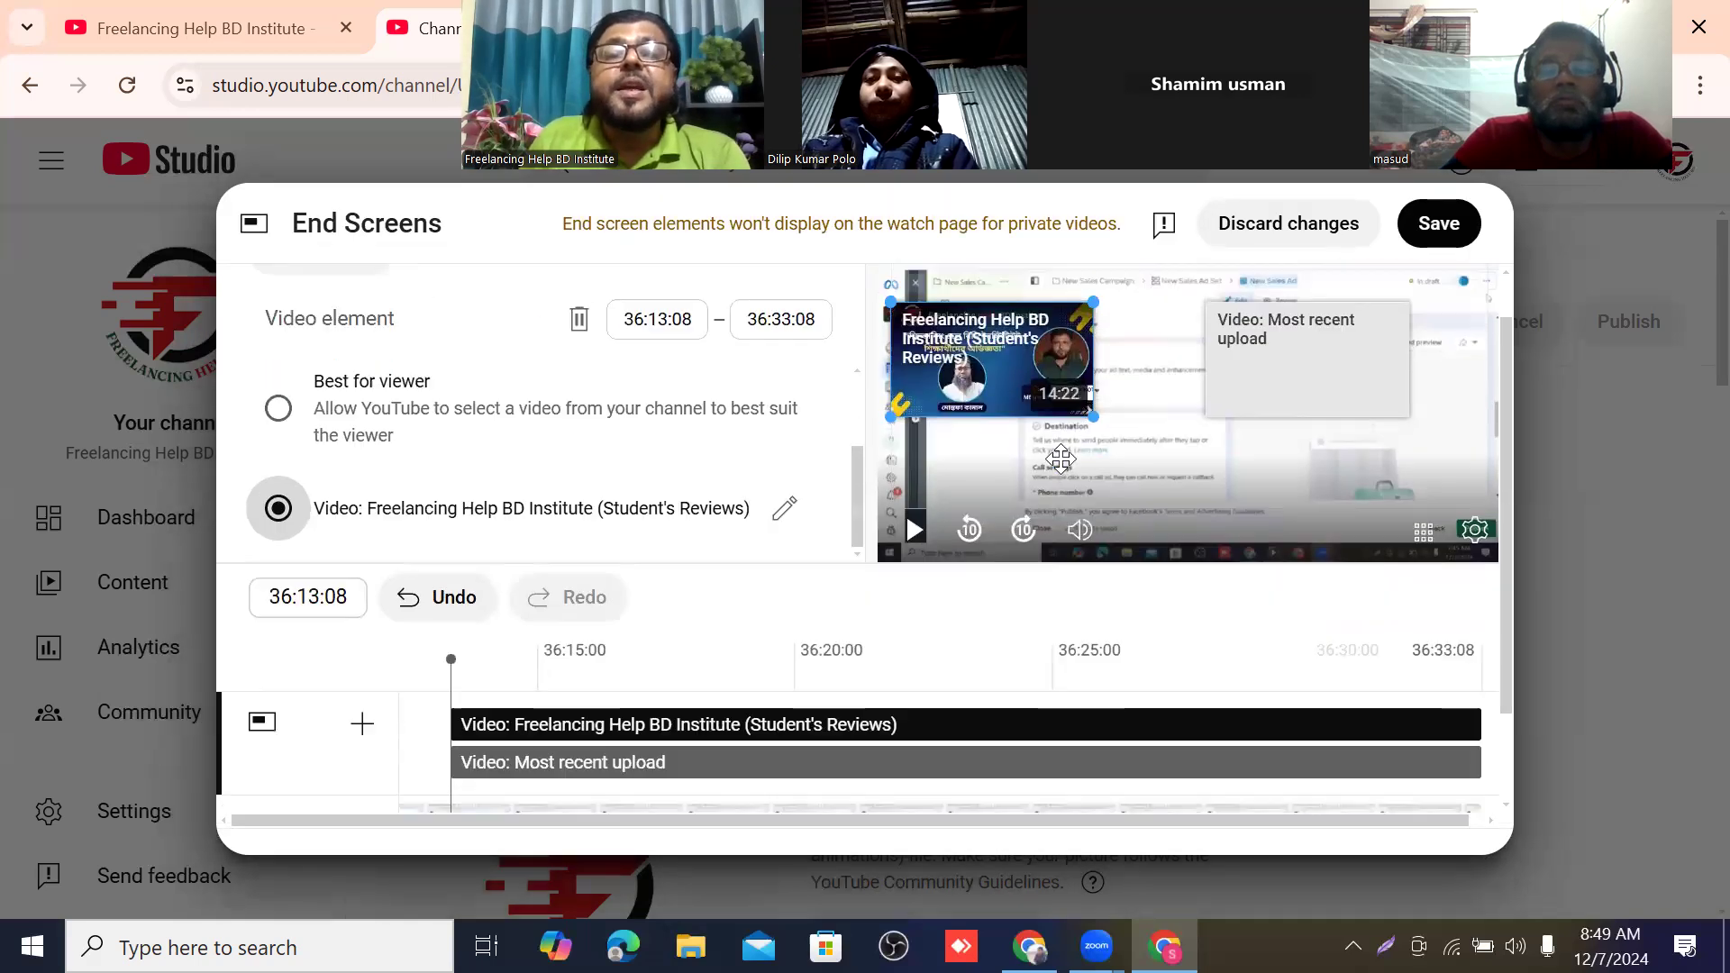
pyautogui.scroll(-1, 1061, 459)
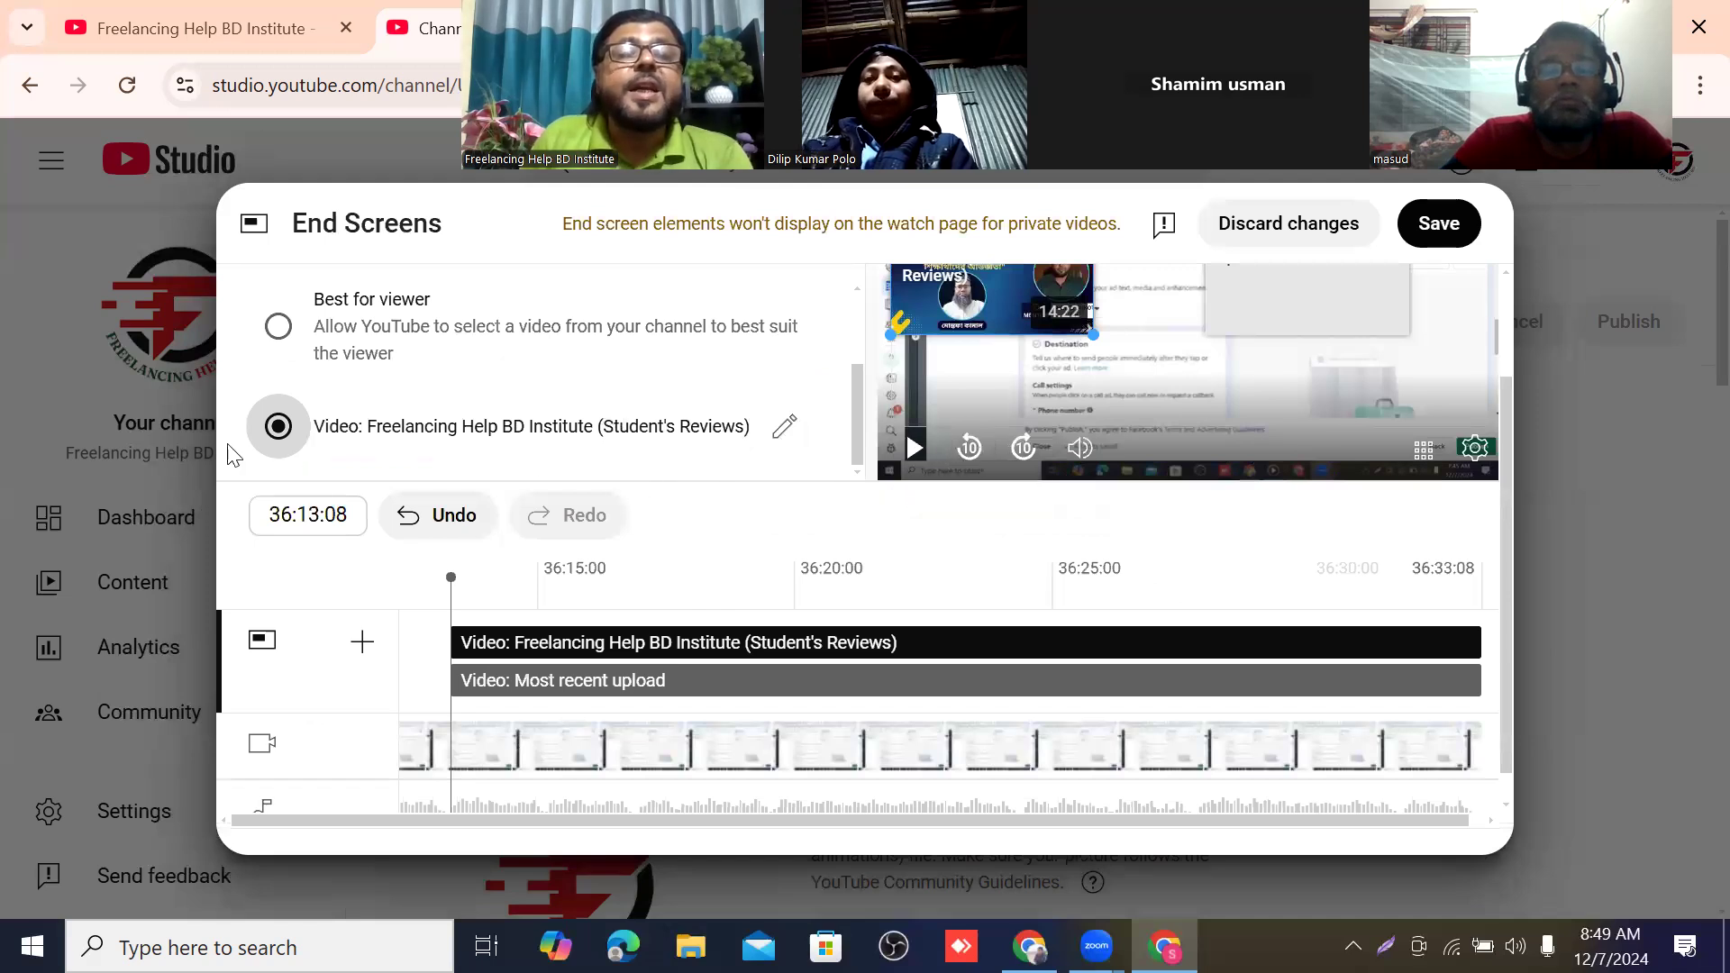
pyautogui.click(358, 439)
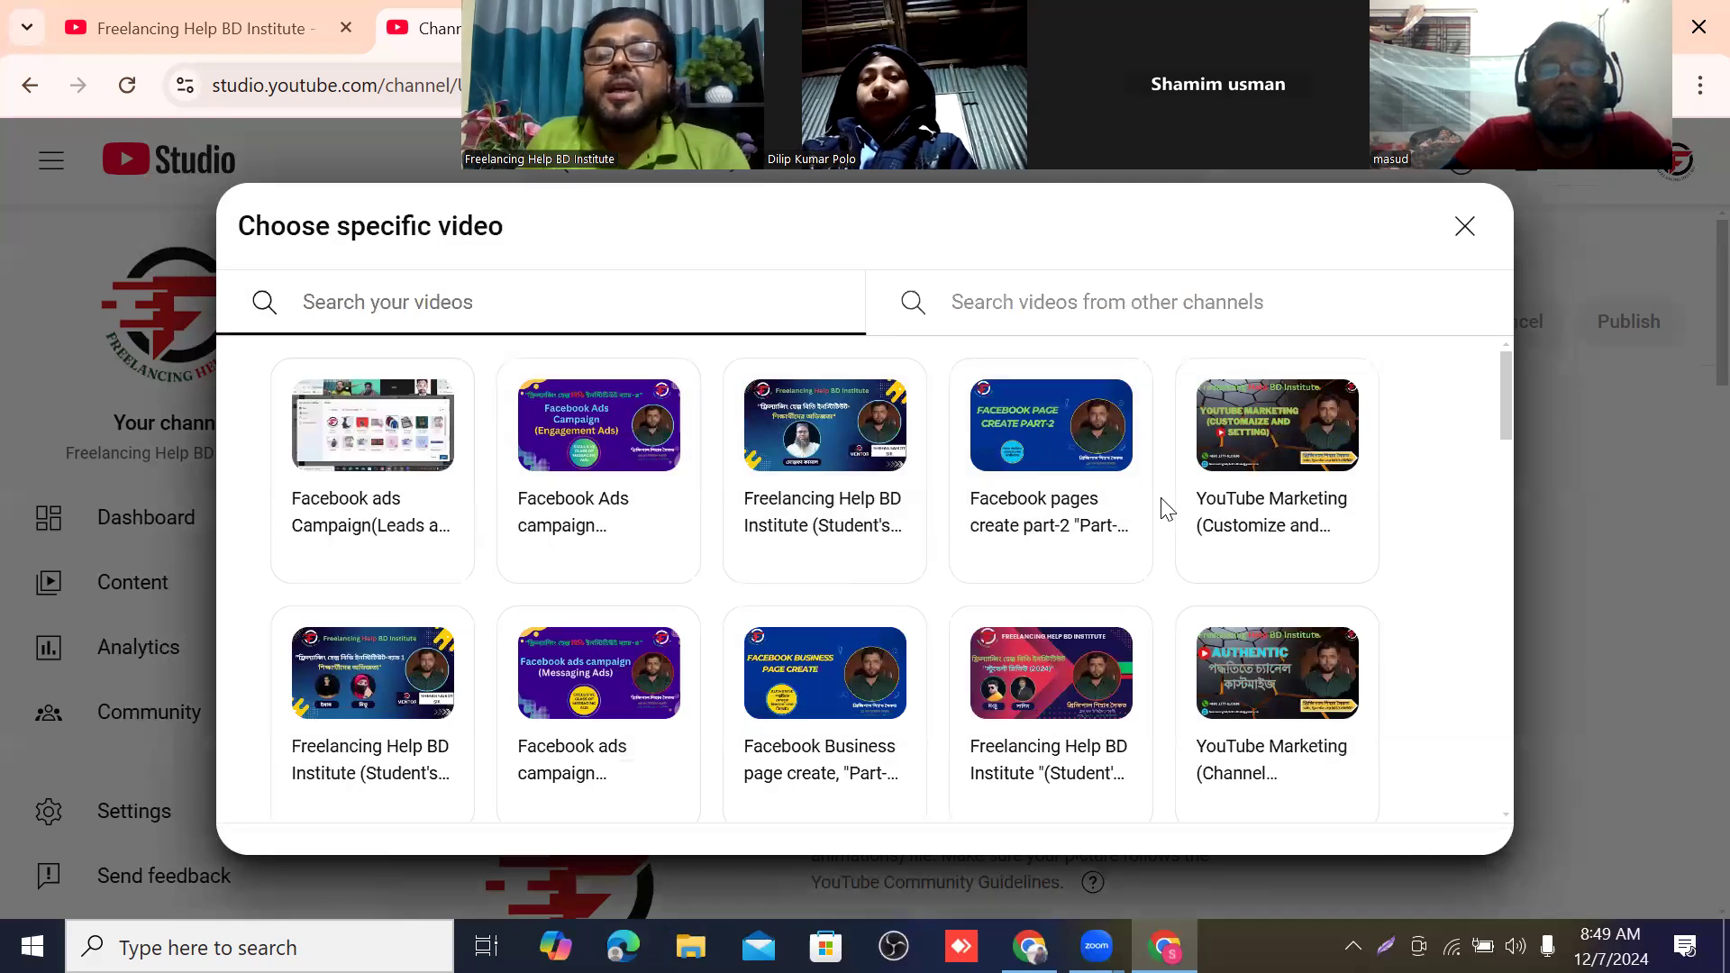
pyautogui.scroll(-1, 1218, 524)
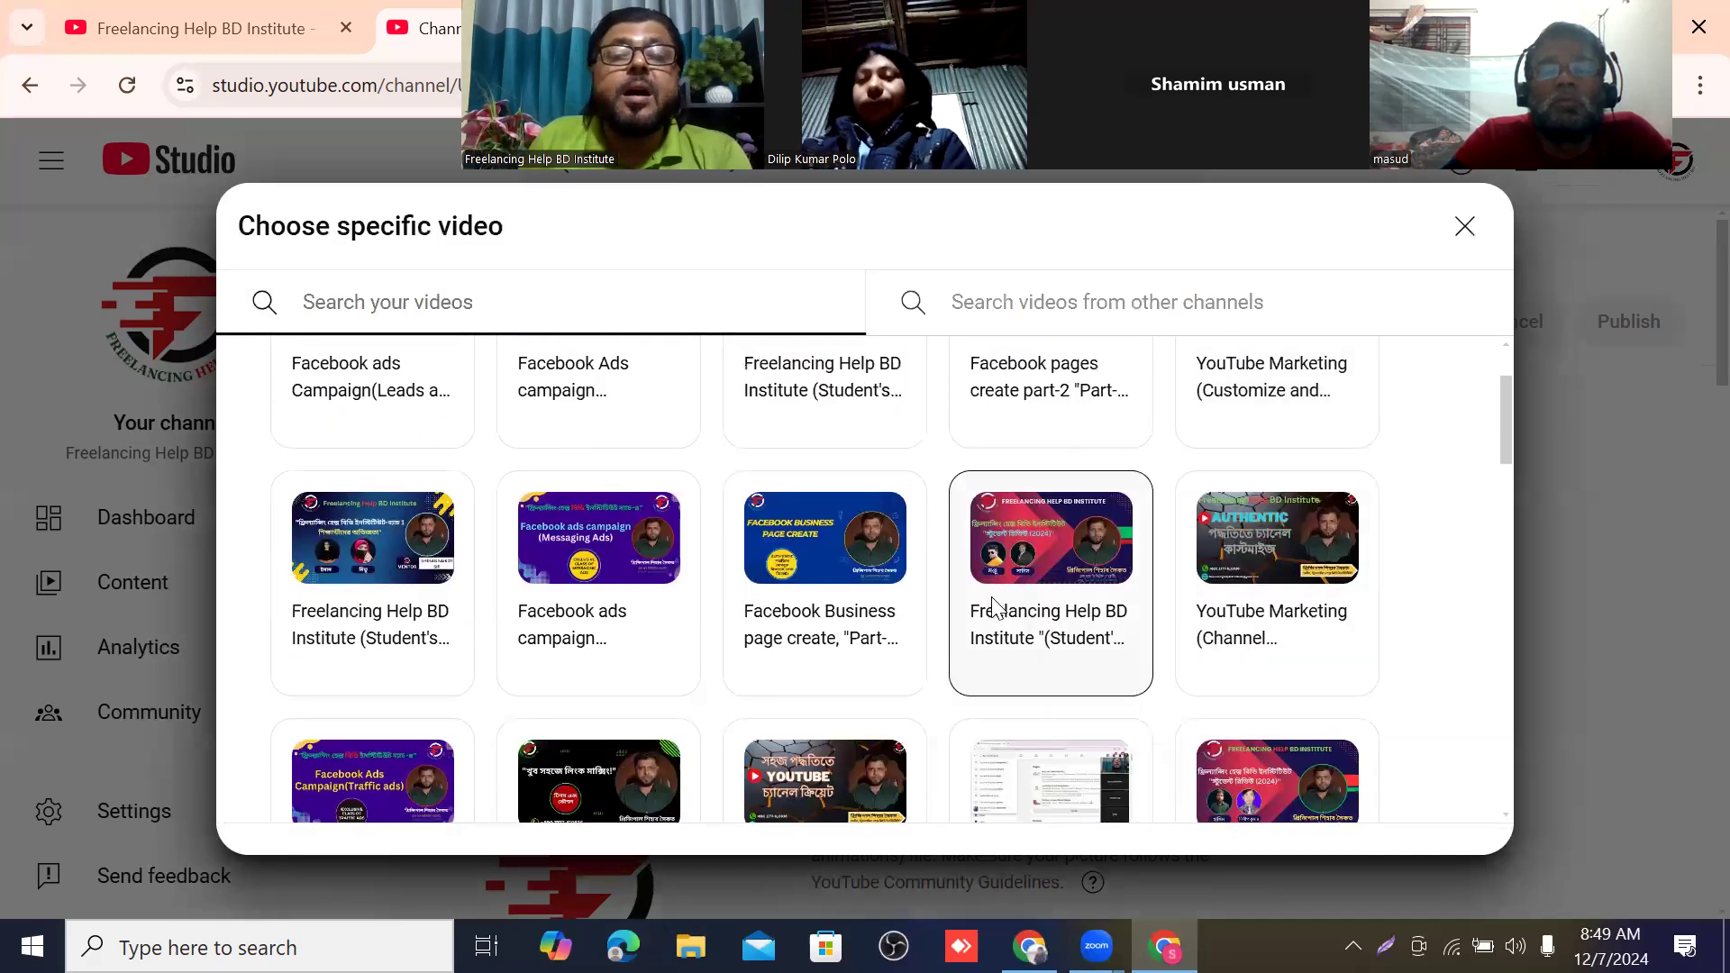
pyautogui.scroll(-1, 641, 603)
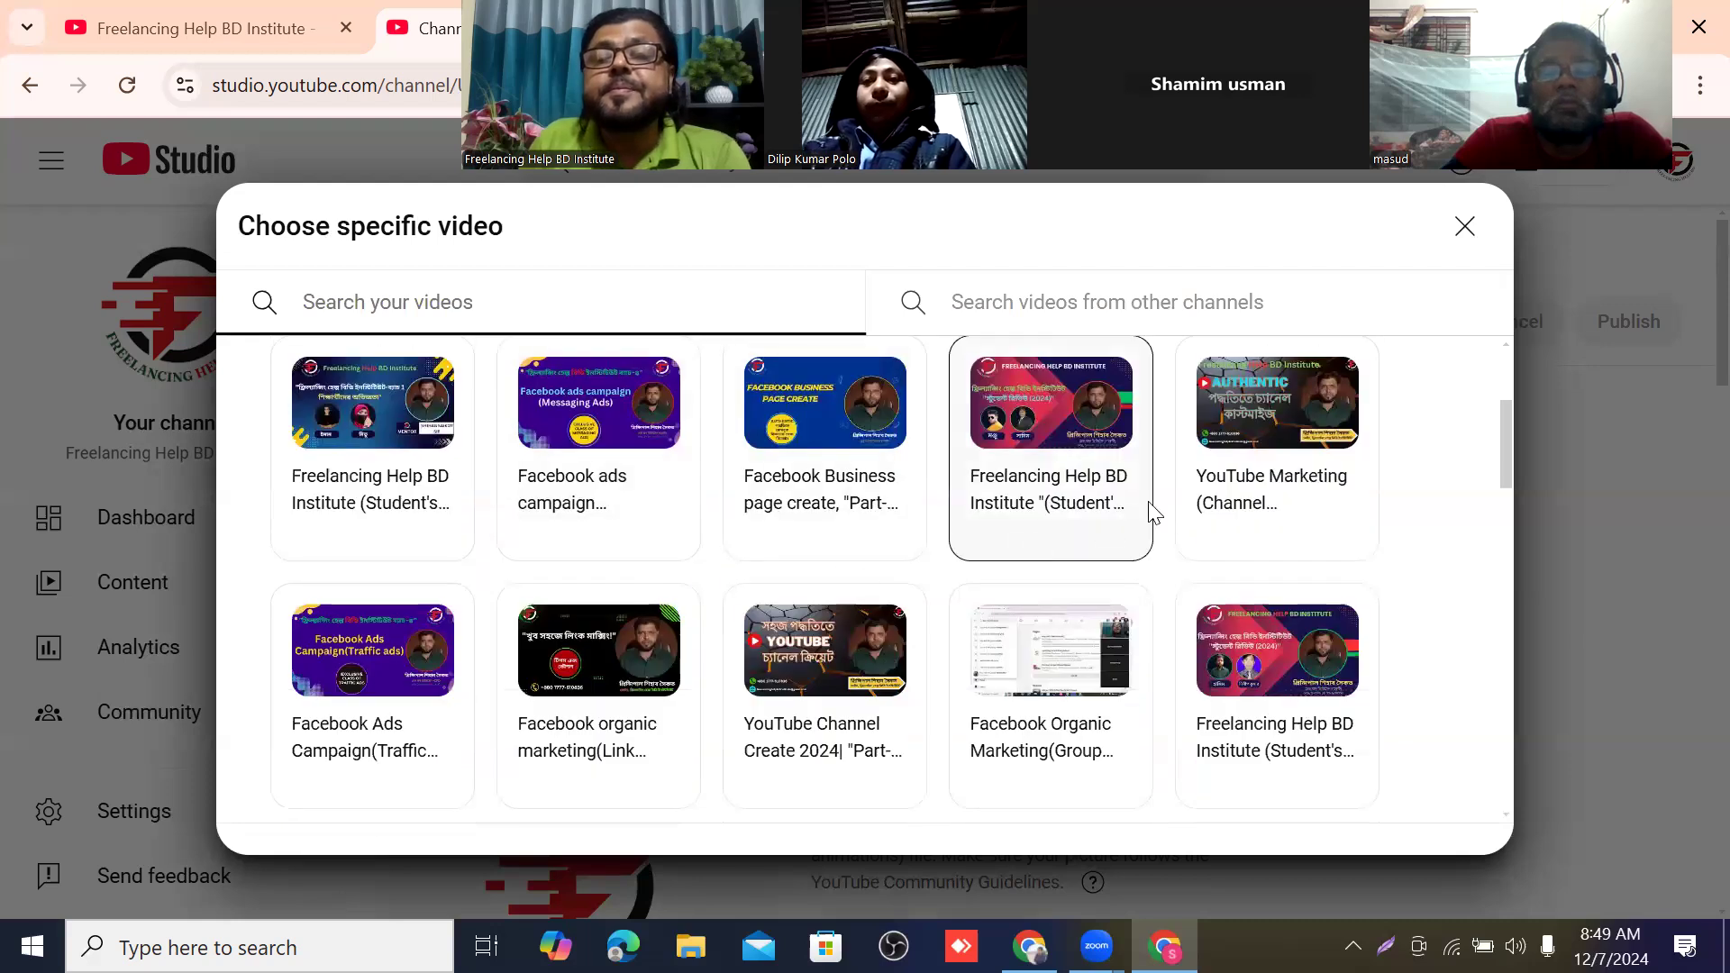
pyautogui.scroll(1, 1152, 510)
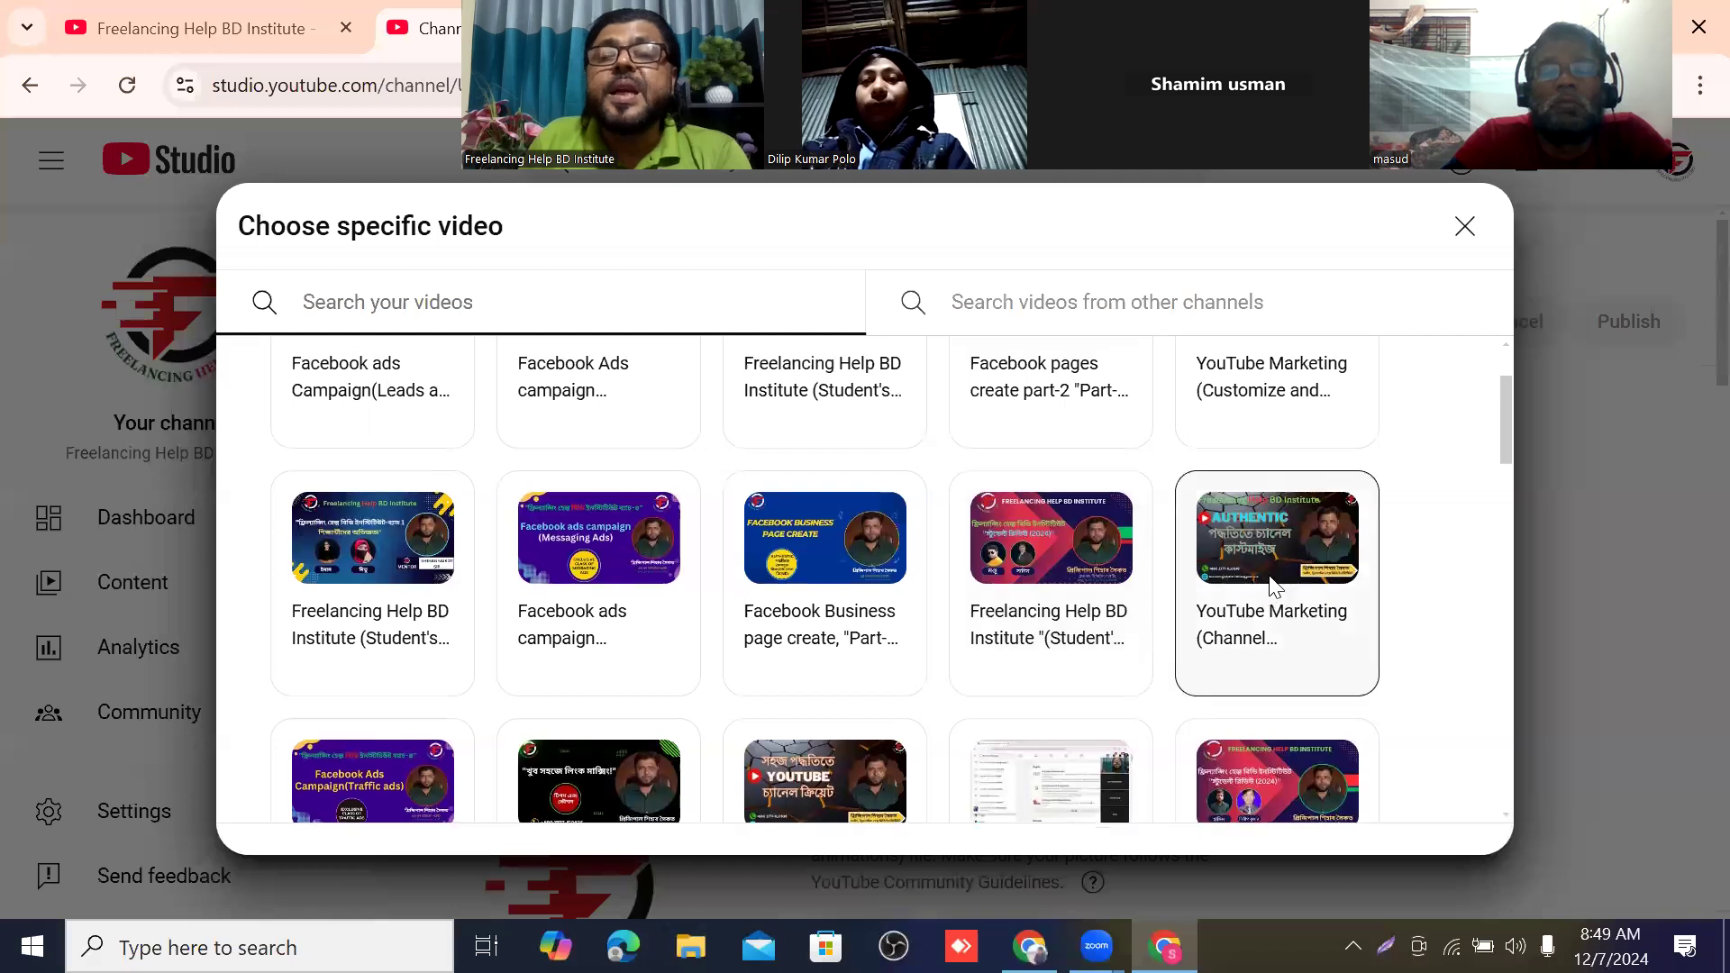
pyautogui.scroll(1, 1271, 588)
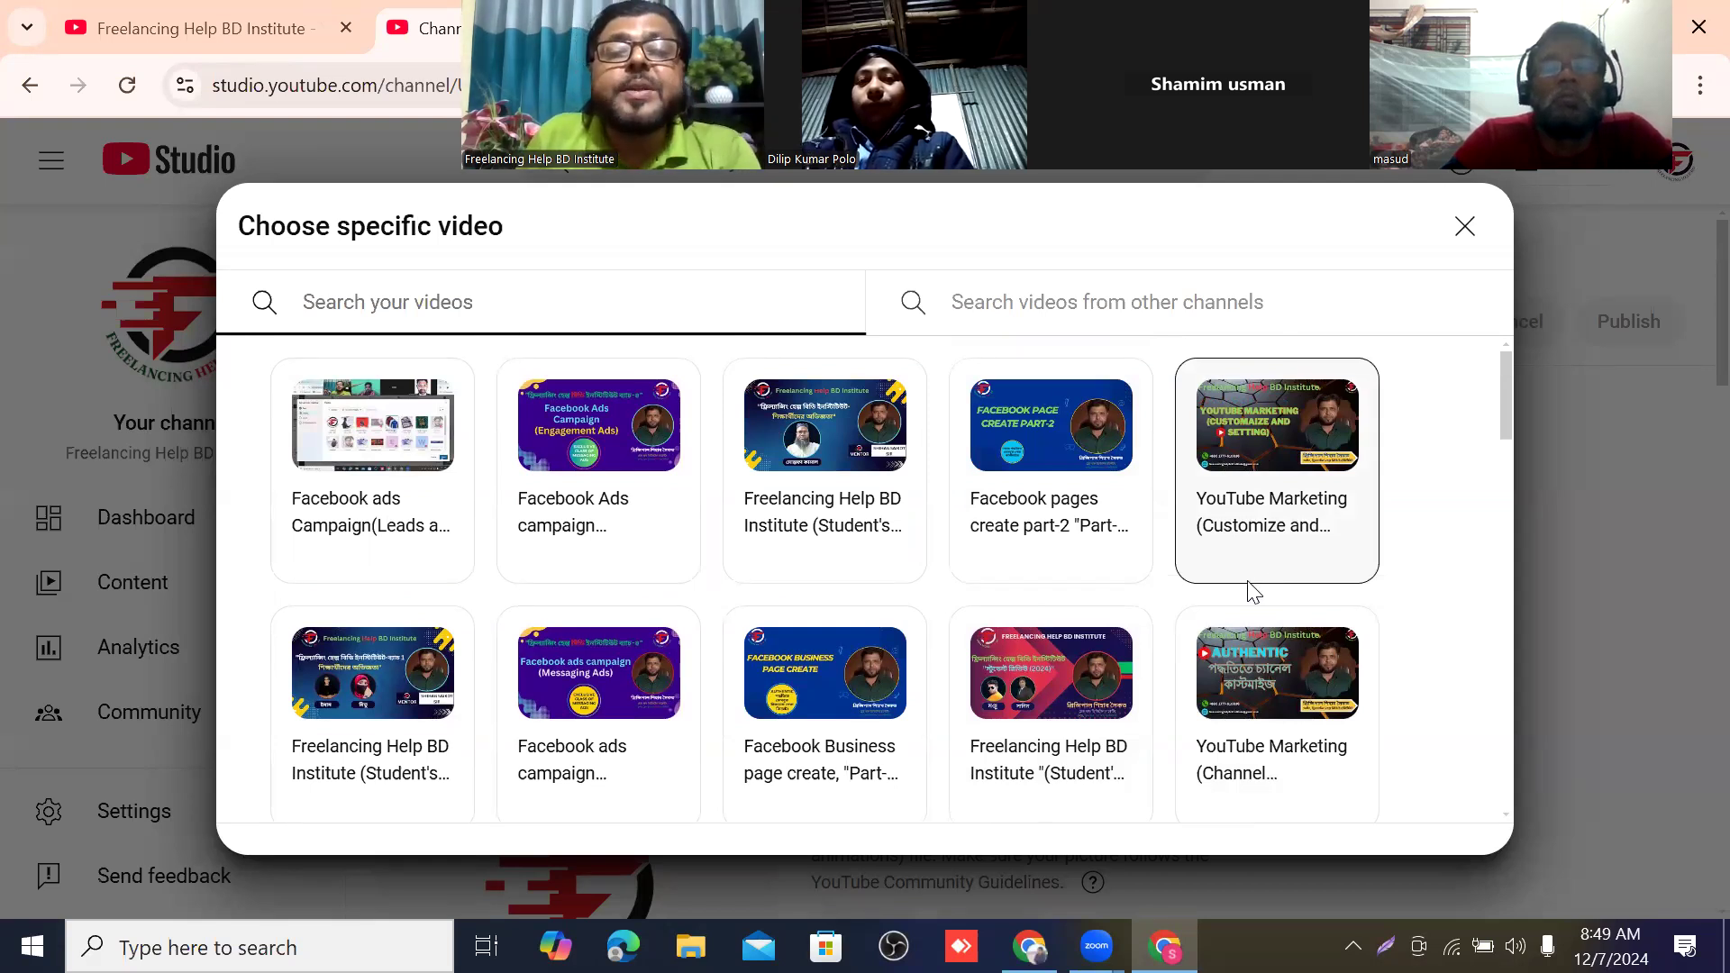
pyautogui.scroll(-1, 1266, 533)
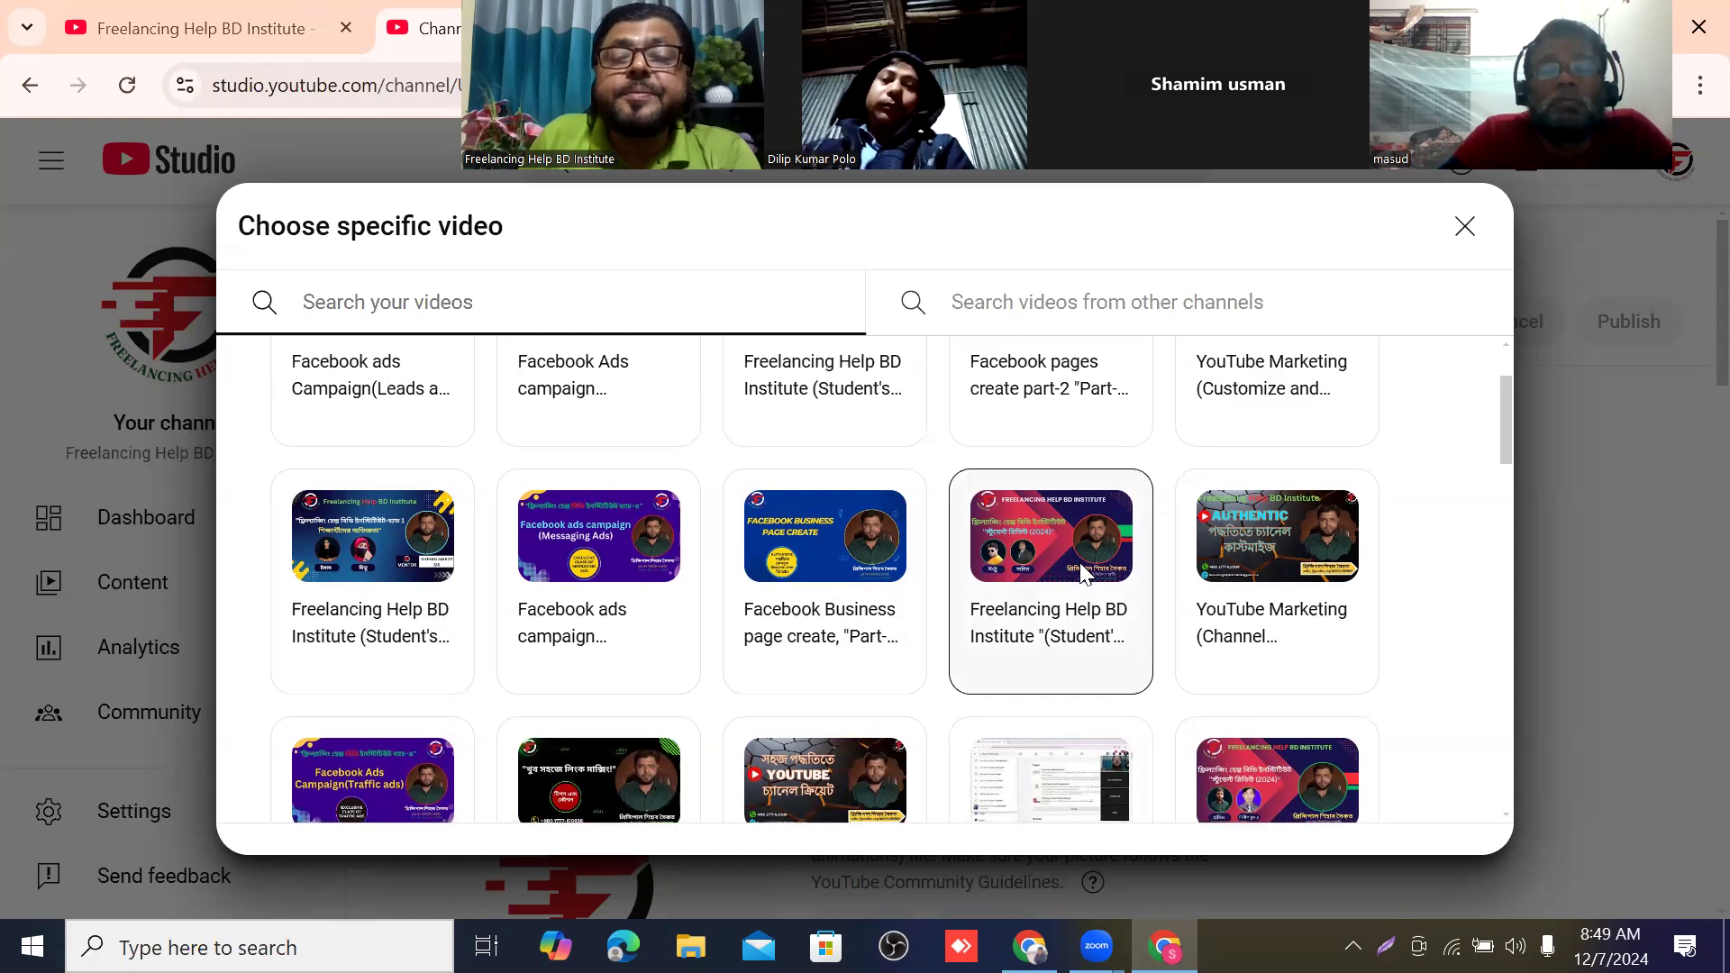
pyautogui.scroll(-1, 1239, 510)
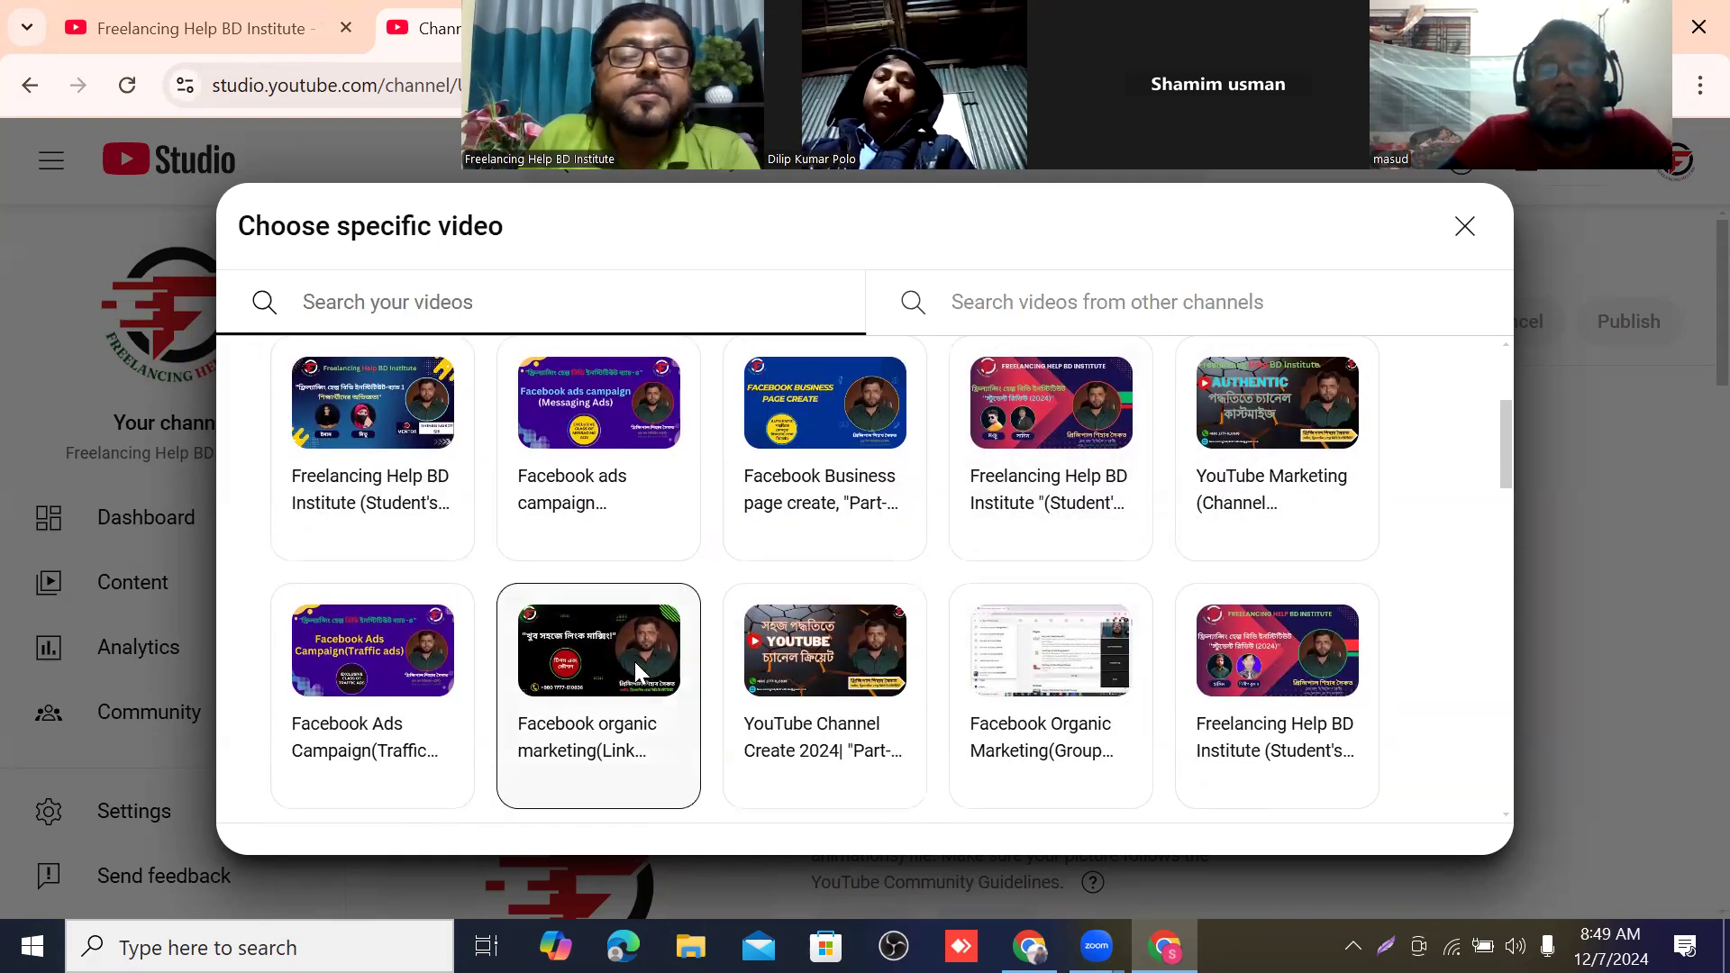
pyautogui.click(1290, 656)
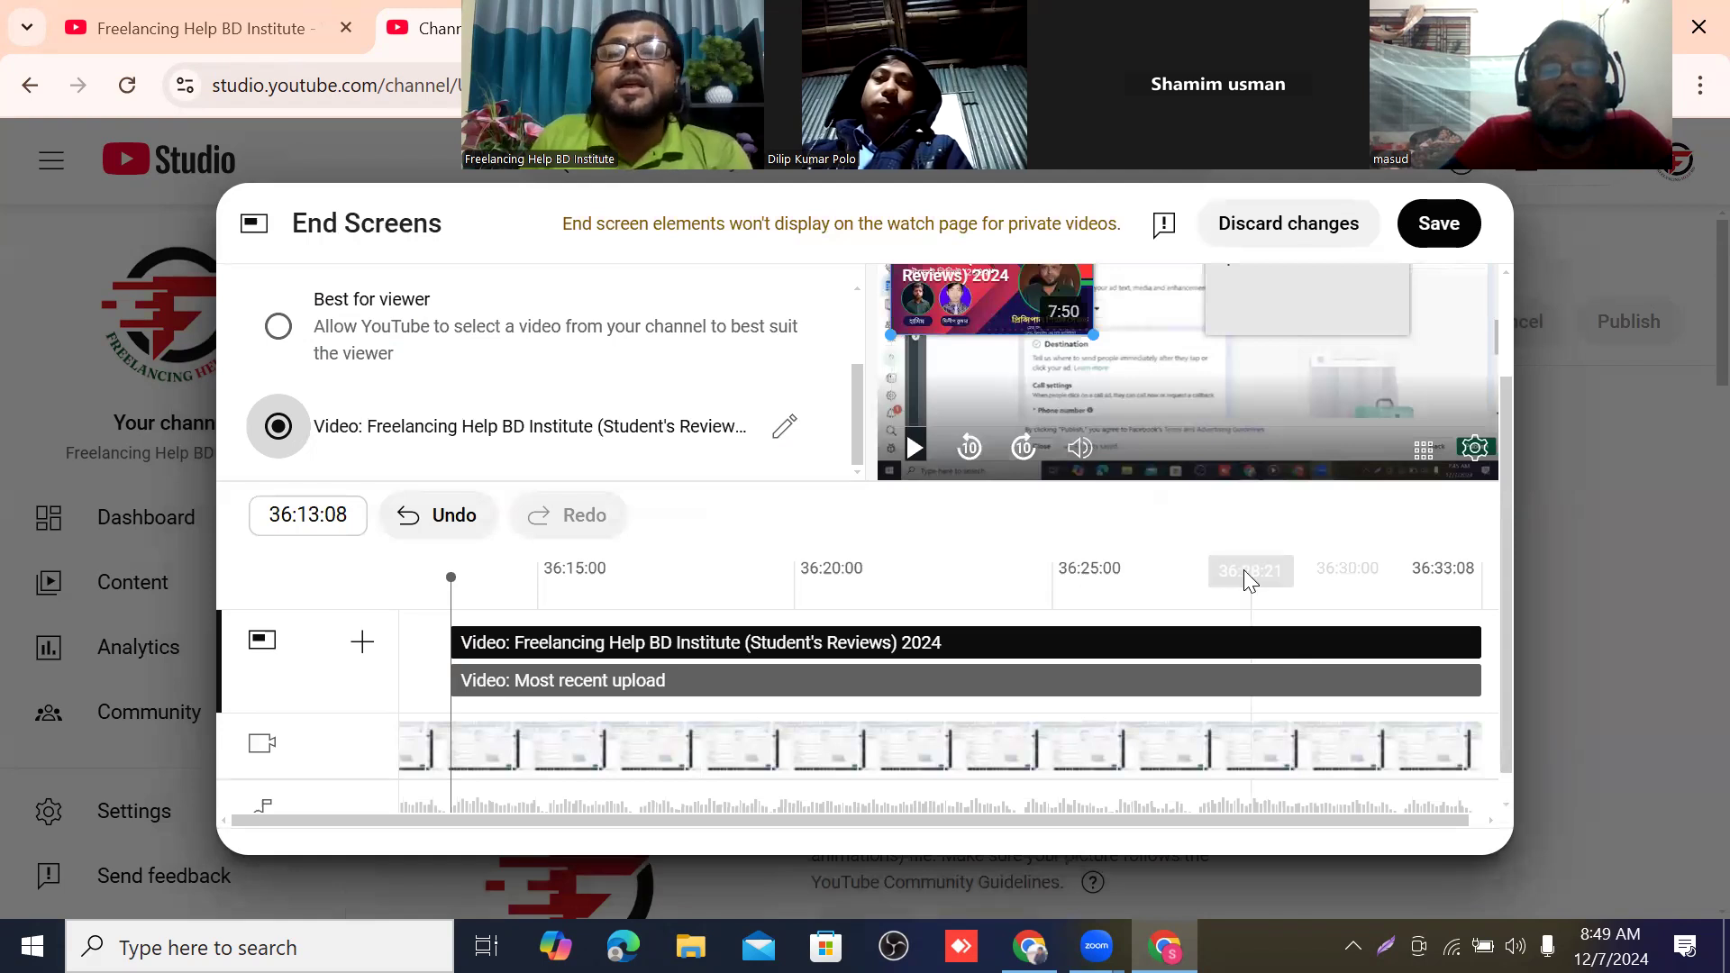
# Set the "Most recent upload" element to the specific video "Freelancing Help BD Institute (Student's Reviews) 2024".
pyautogui.scroll(2, 1243, 569)
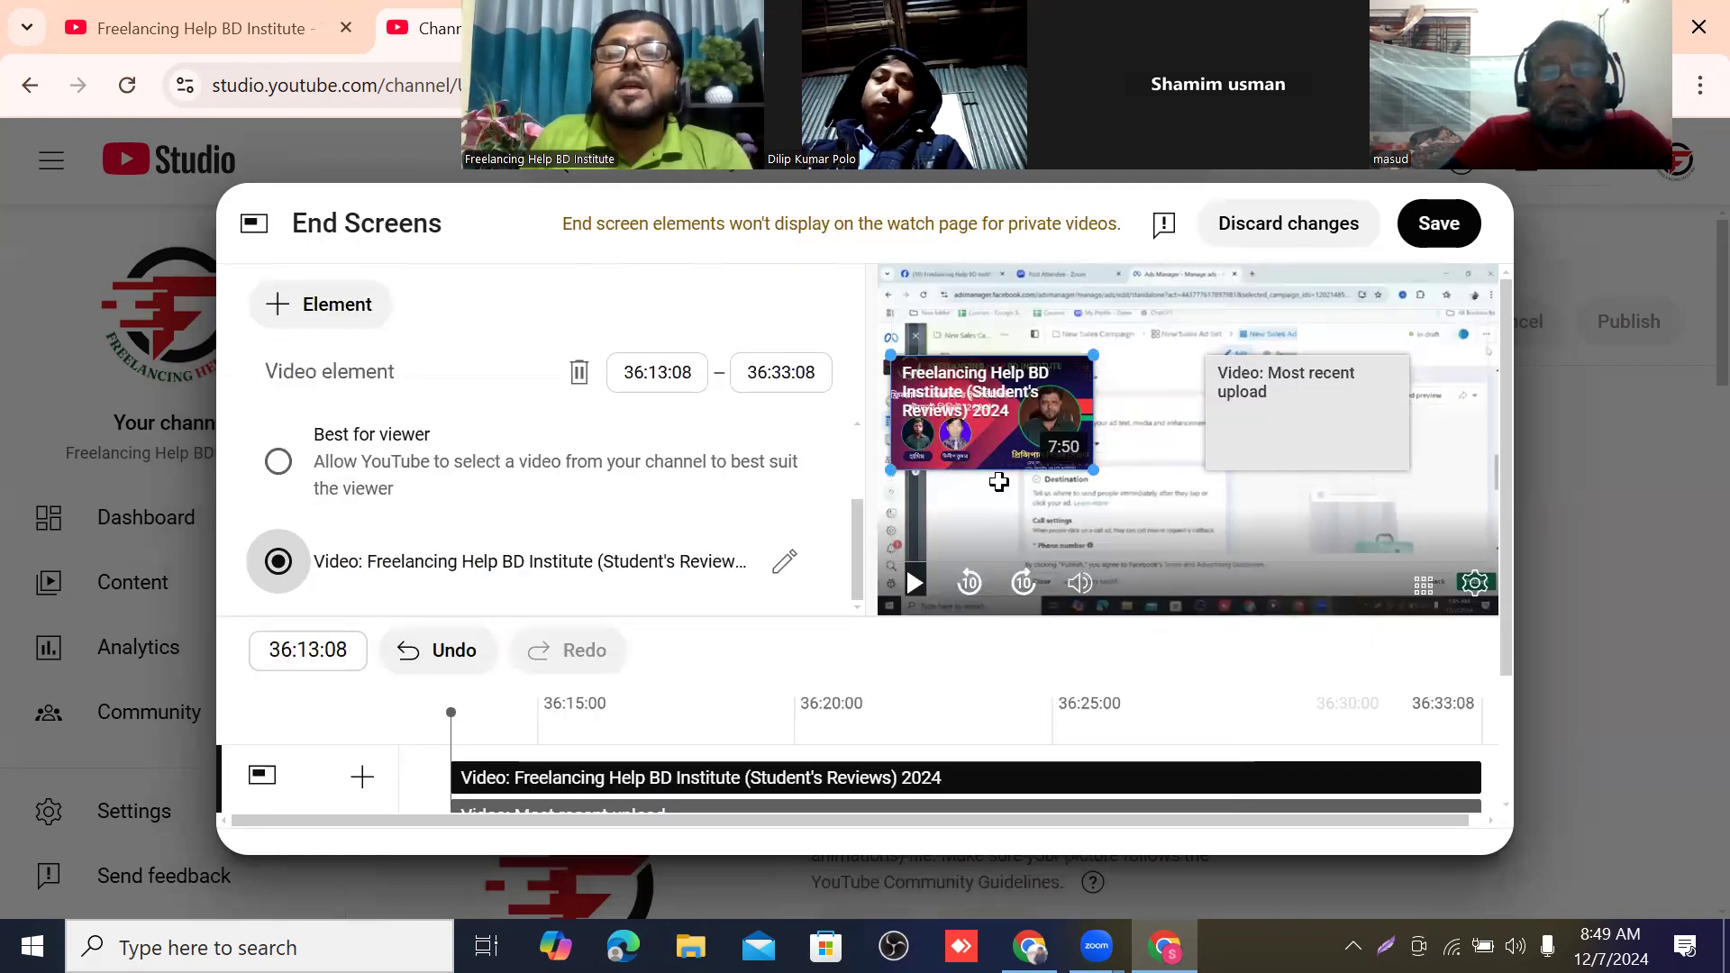
pyautogui.click(1324, 429)
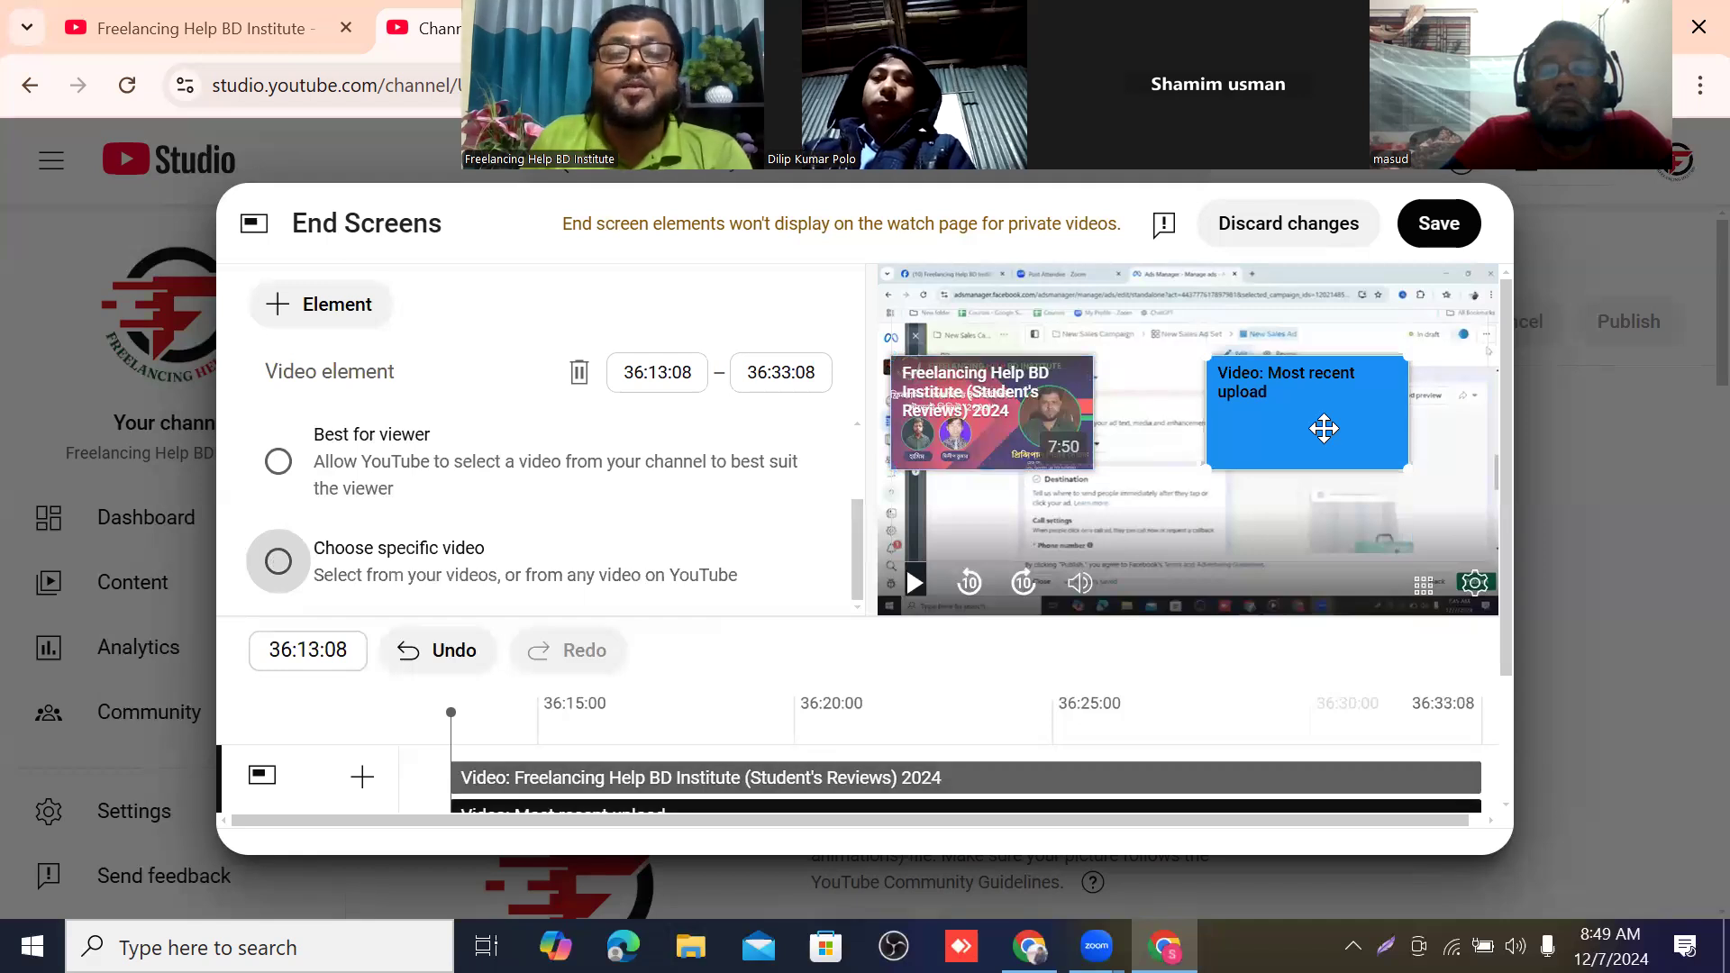
pyautogui.click(278, 563)
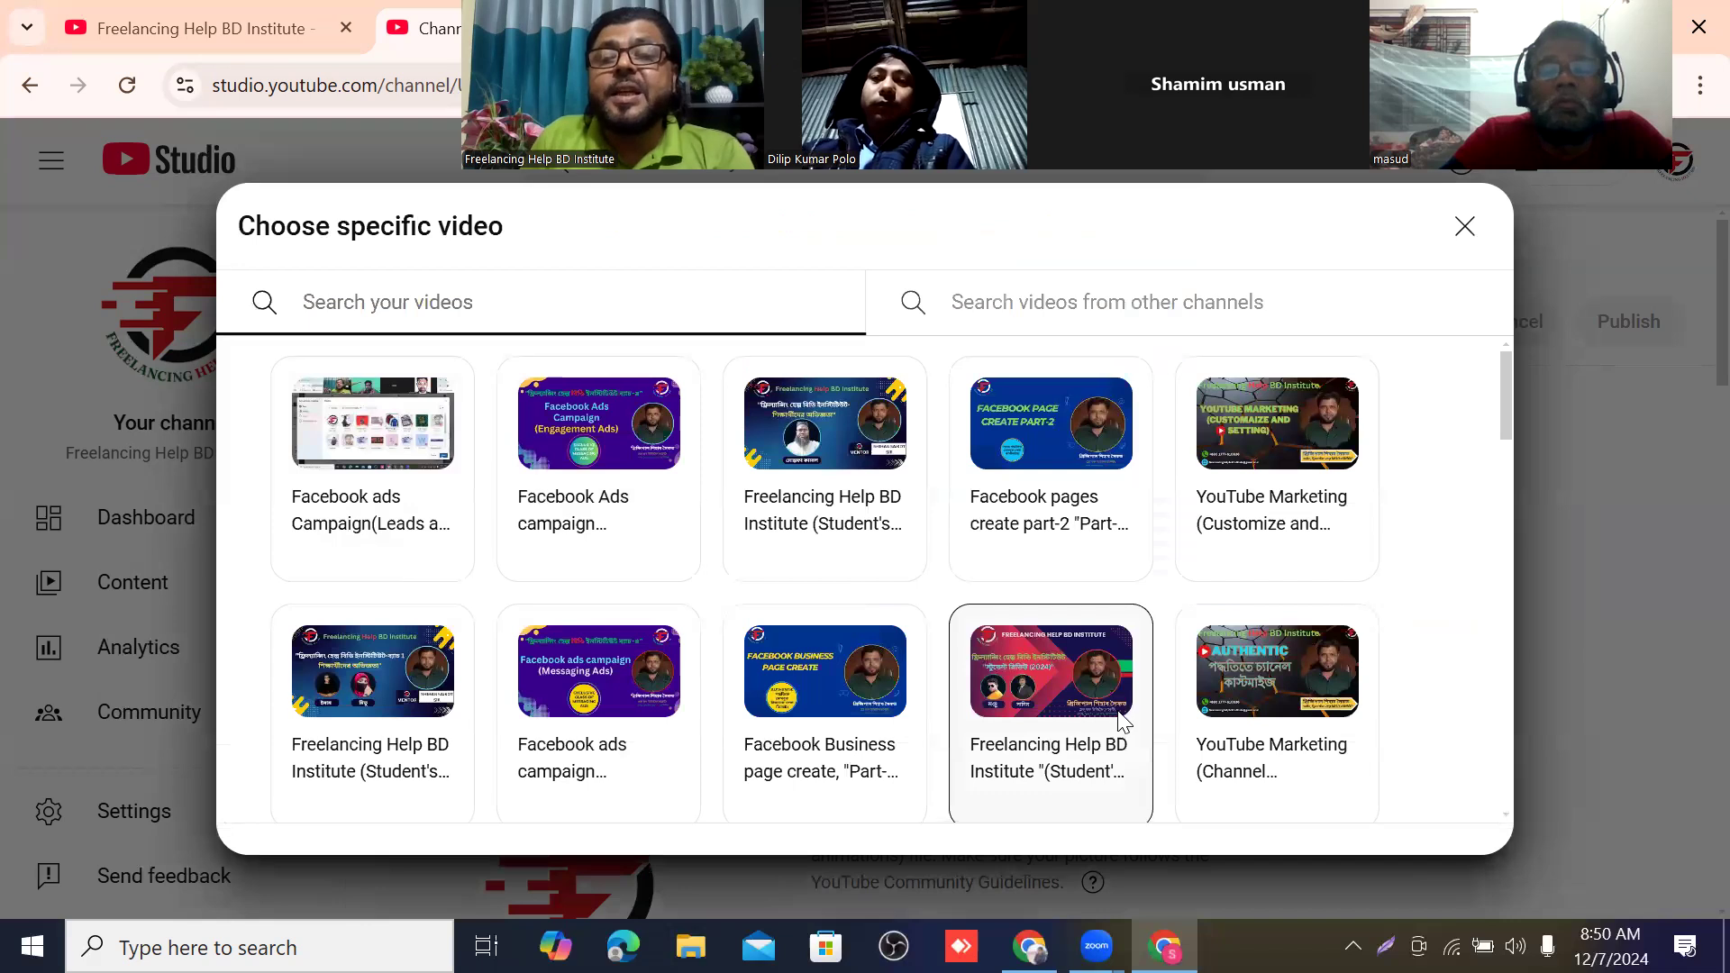
pyautogui.scroll(-3, 1117, 721)
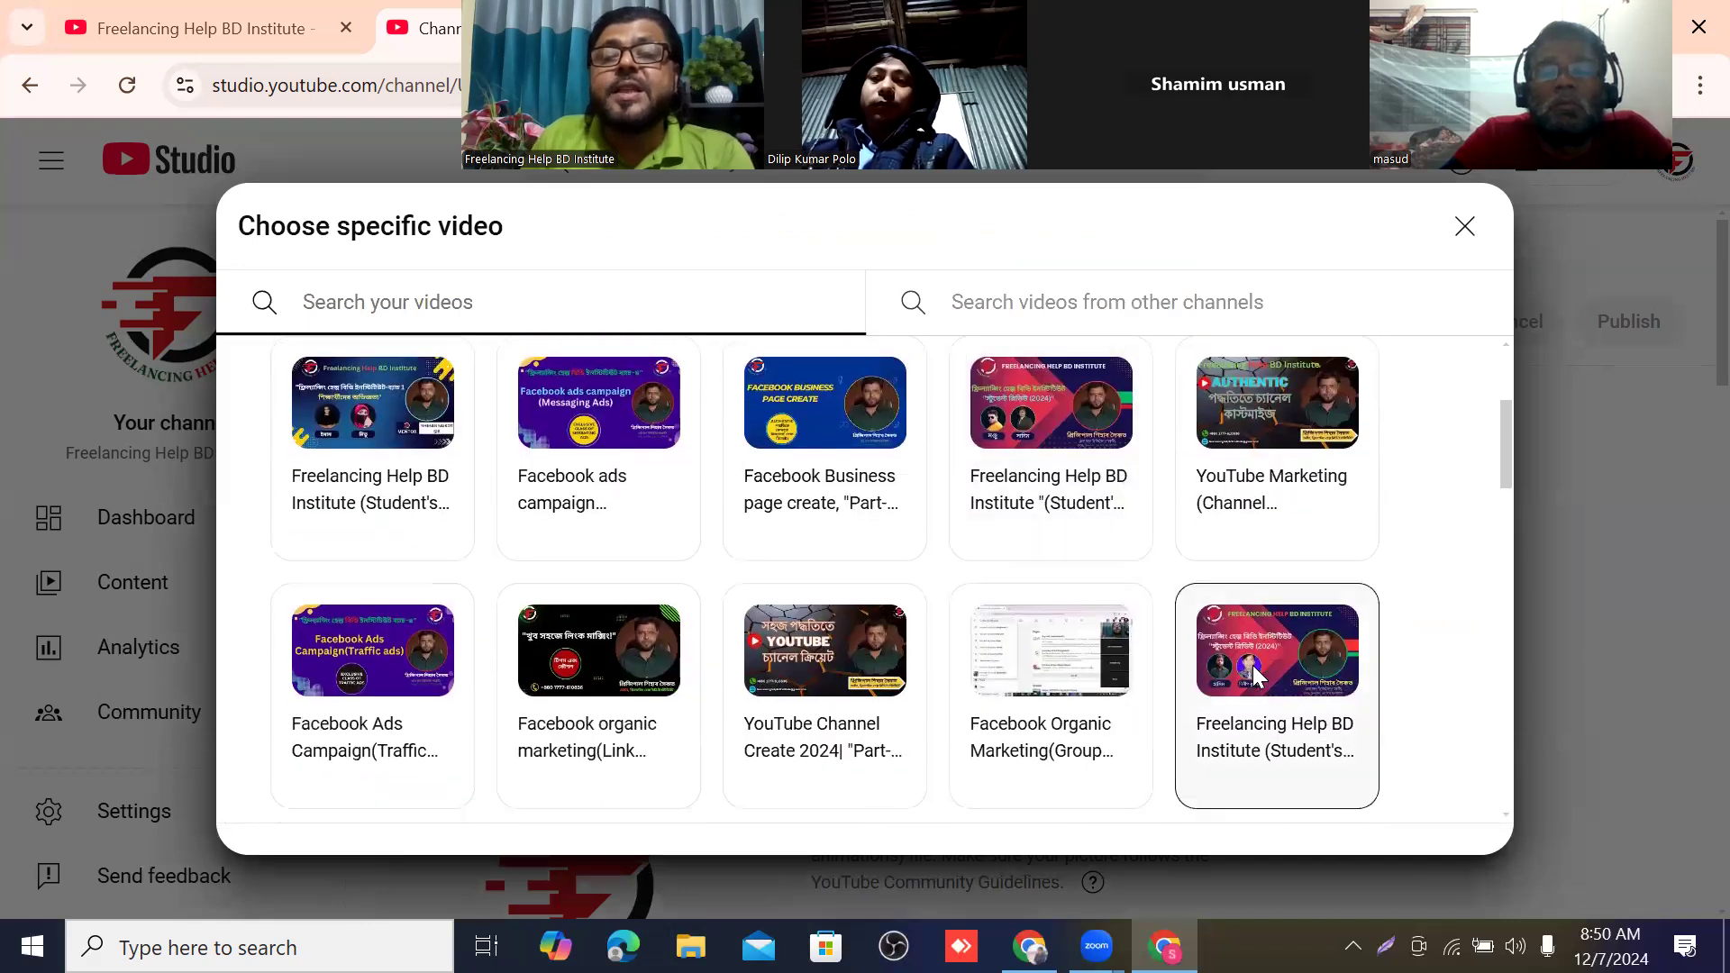
pyautogui.click(1254, 673)
# Reposition both video elements in the preview, one slightly inward near the upper left and the other against the lower right edge.
pyautogui.moveTo(1335, 413); pyautogui.dragTo(1420, 388)
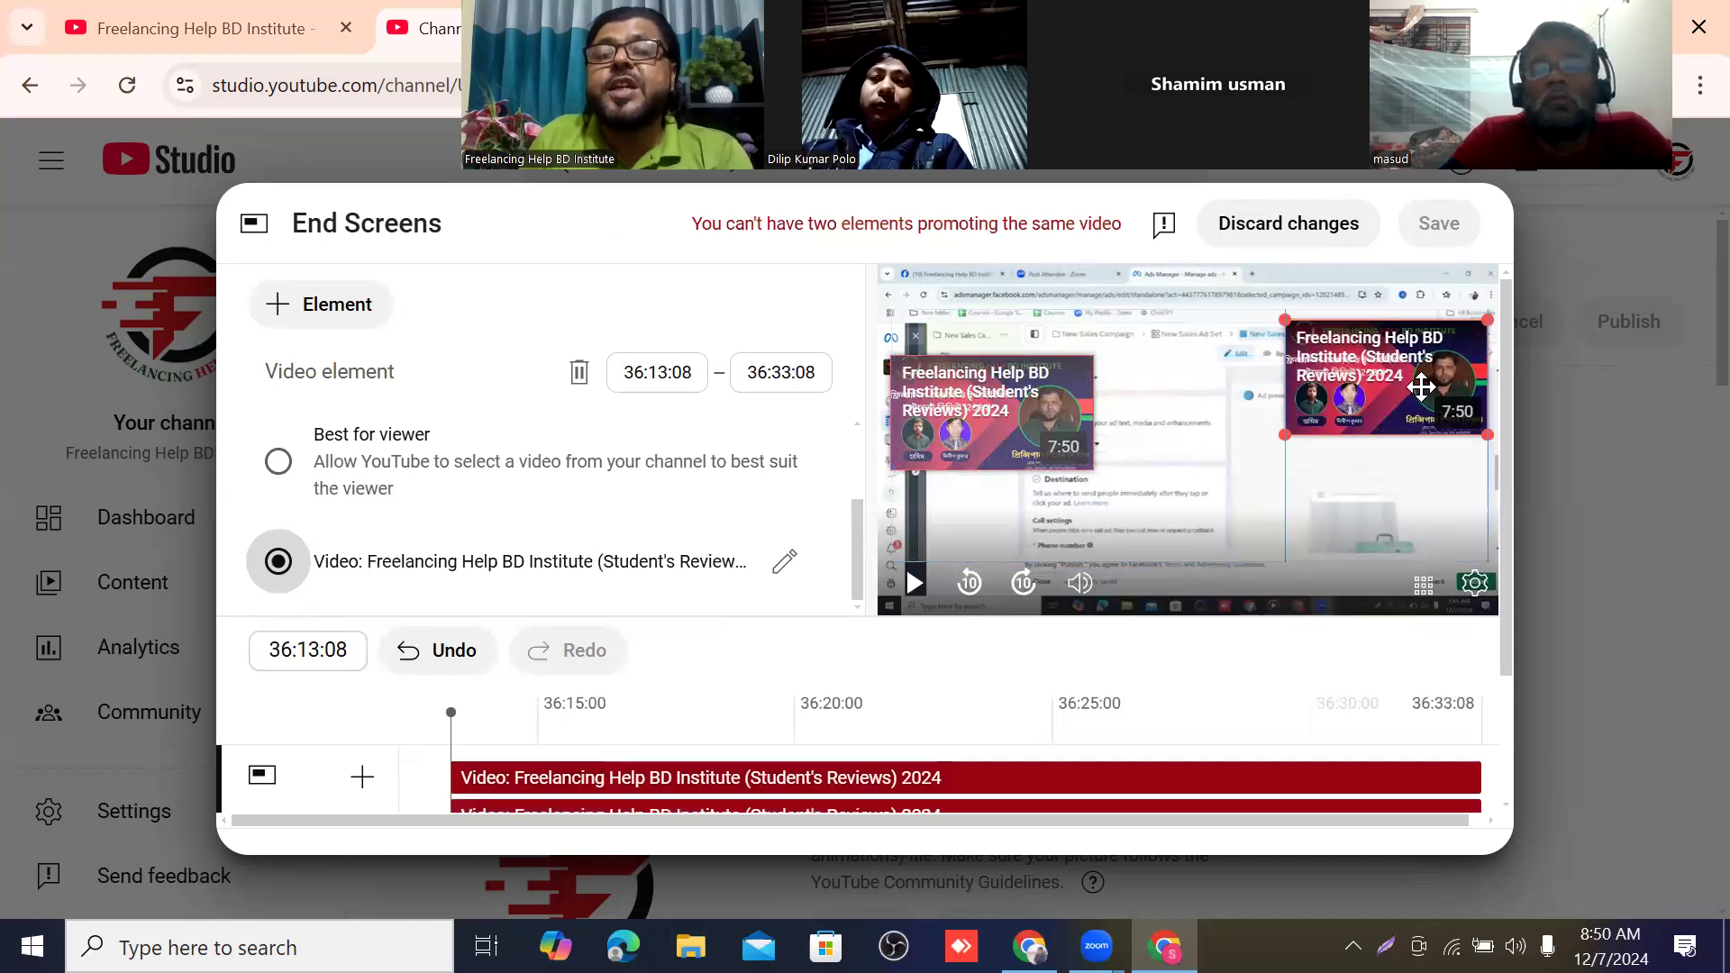
pyautogui.moveTo(1000, 410); pyautogui.dragTo(1036, 399)
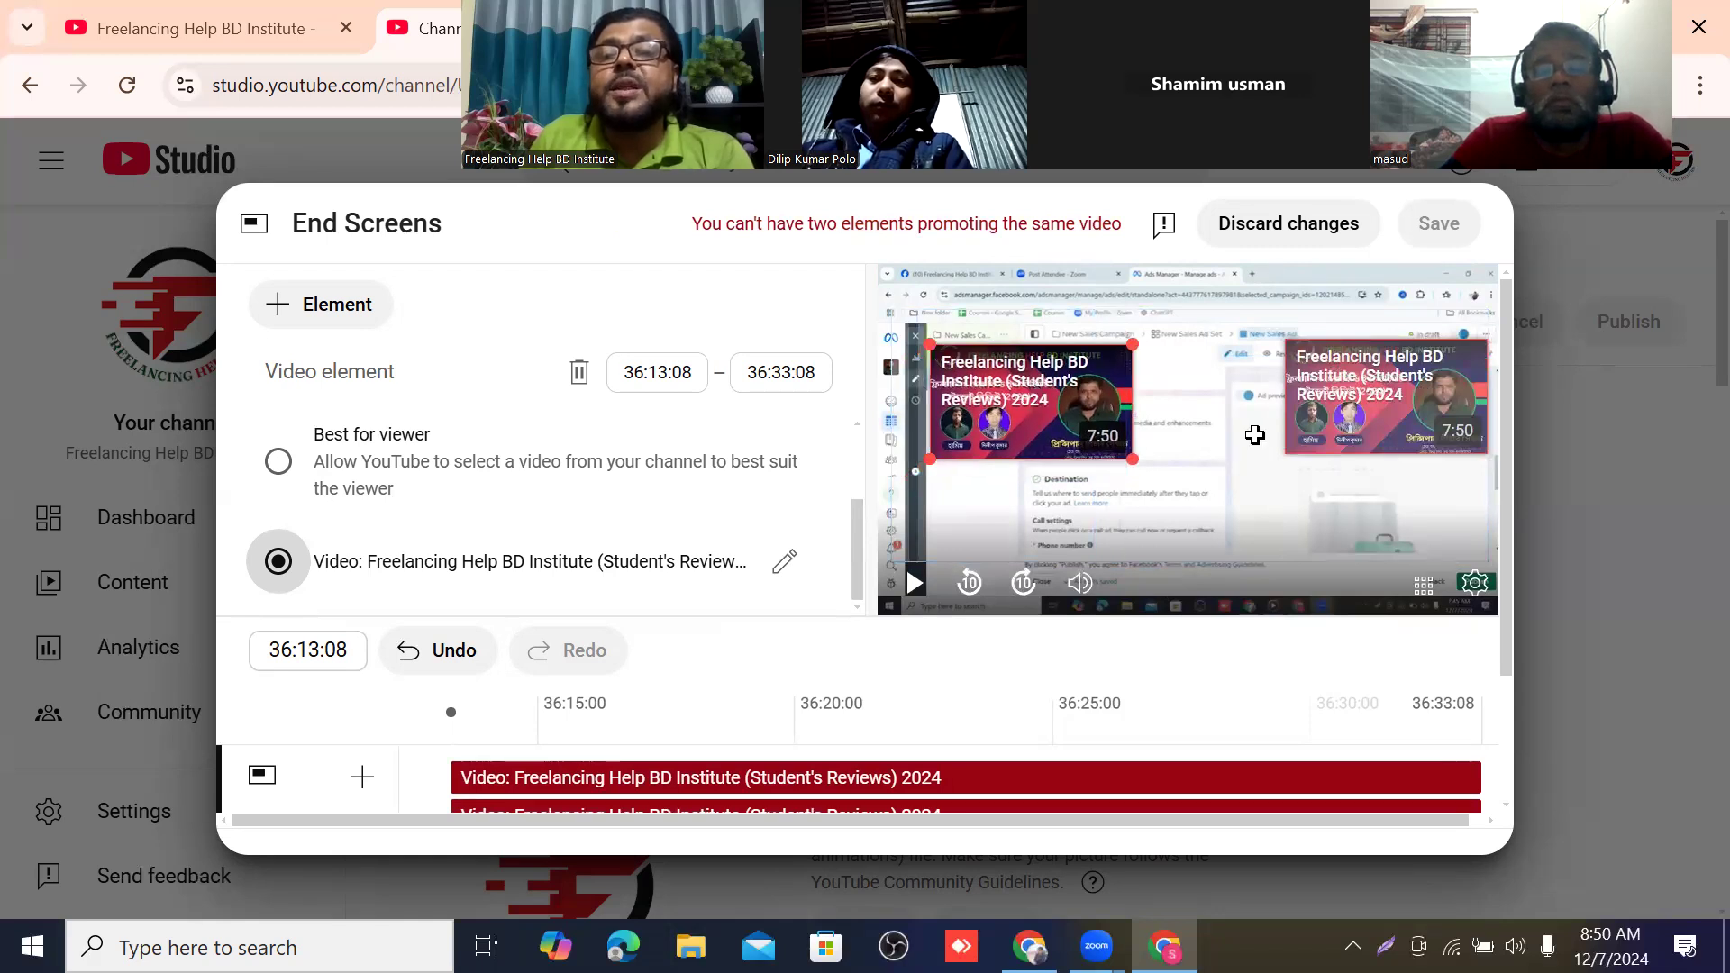
pyautogui.moveTo(1348, 400); pyautogui.dragTo(1355, 478)
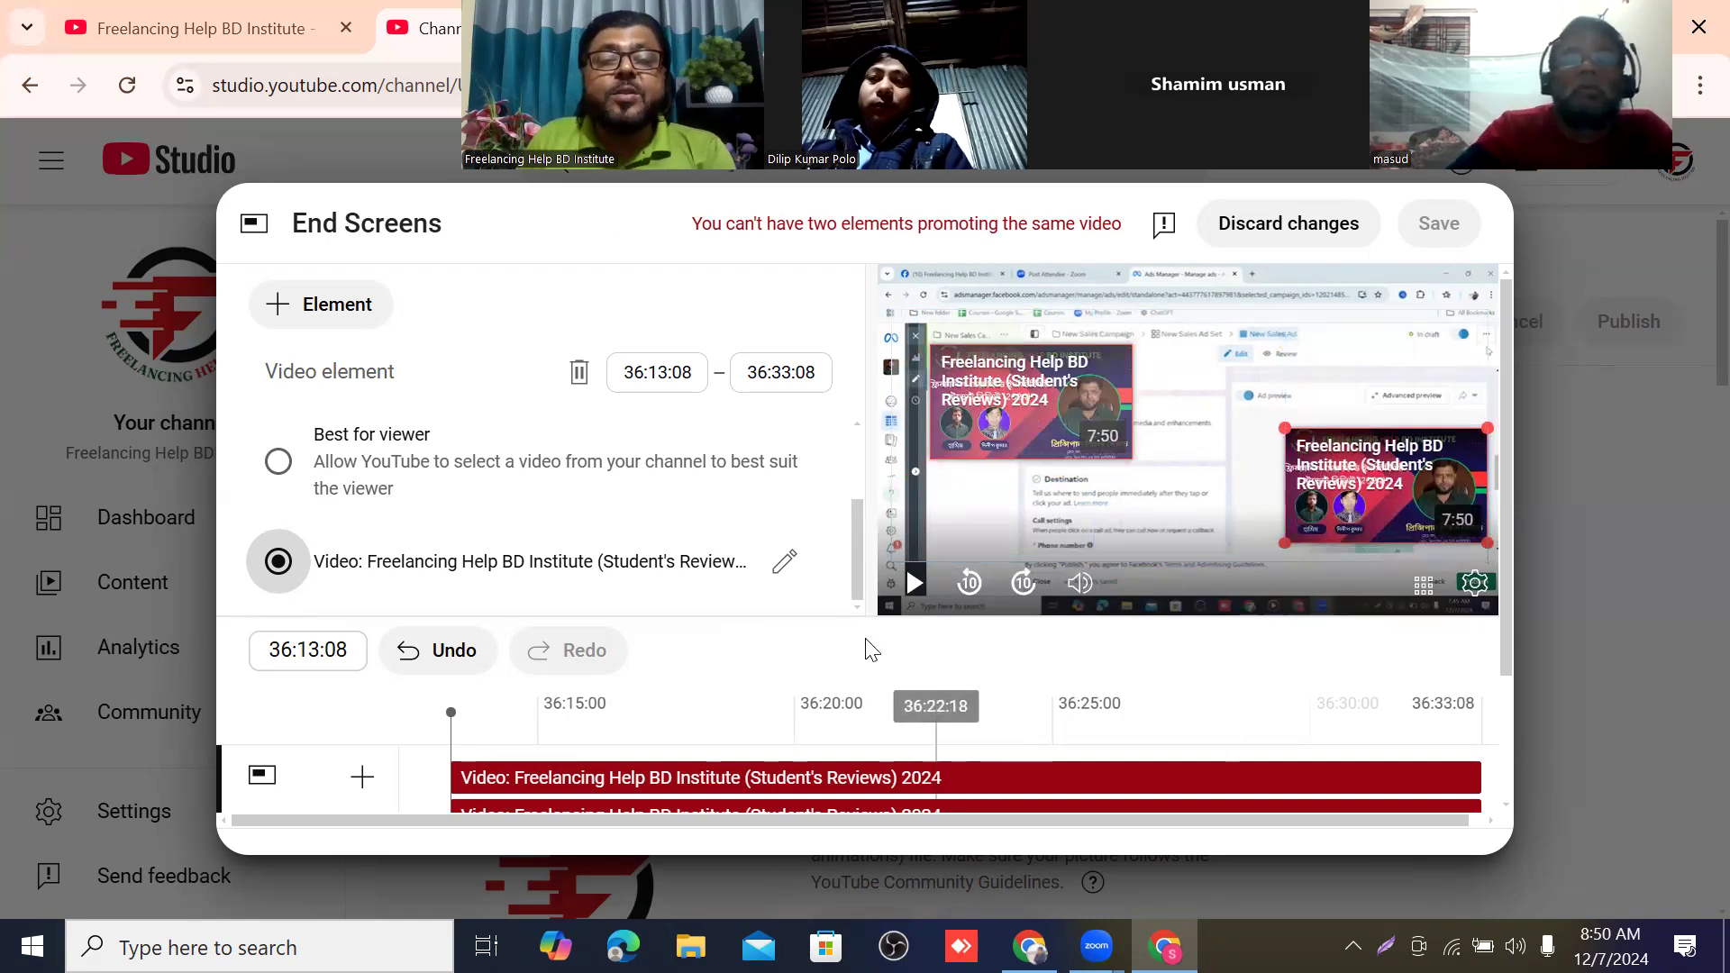
# Move the end screen playhead to 36:33:04 and discard all end screen changes.
pyautogui.scroll(-3, 811, 602)
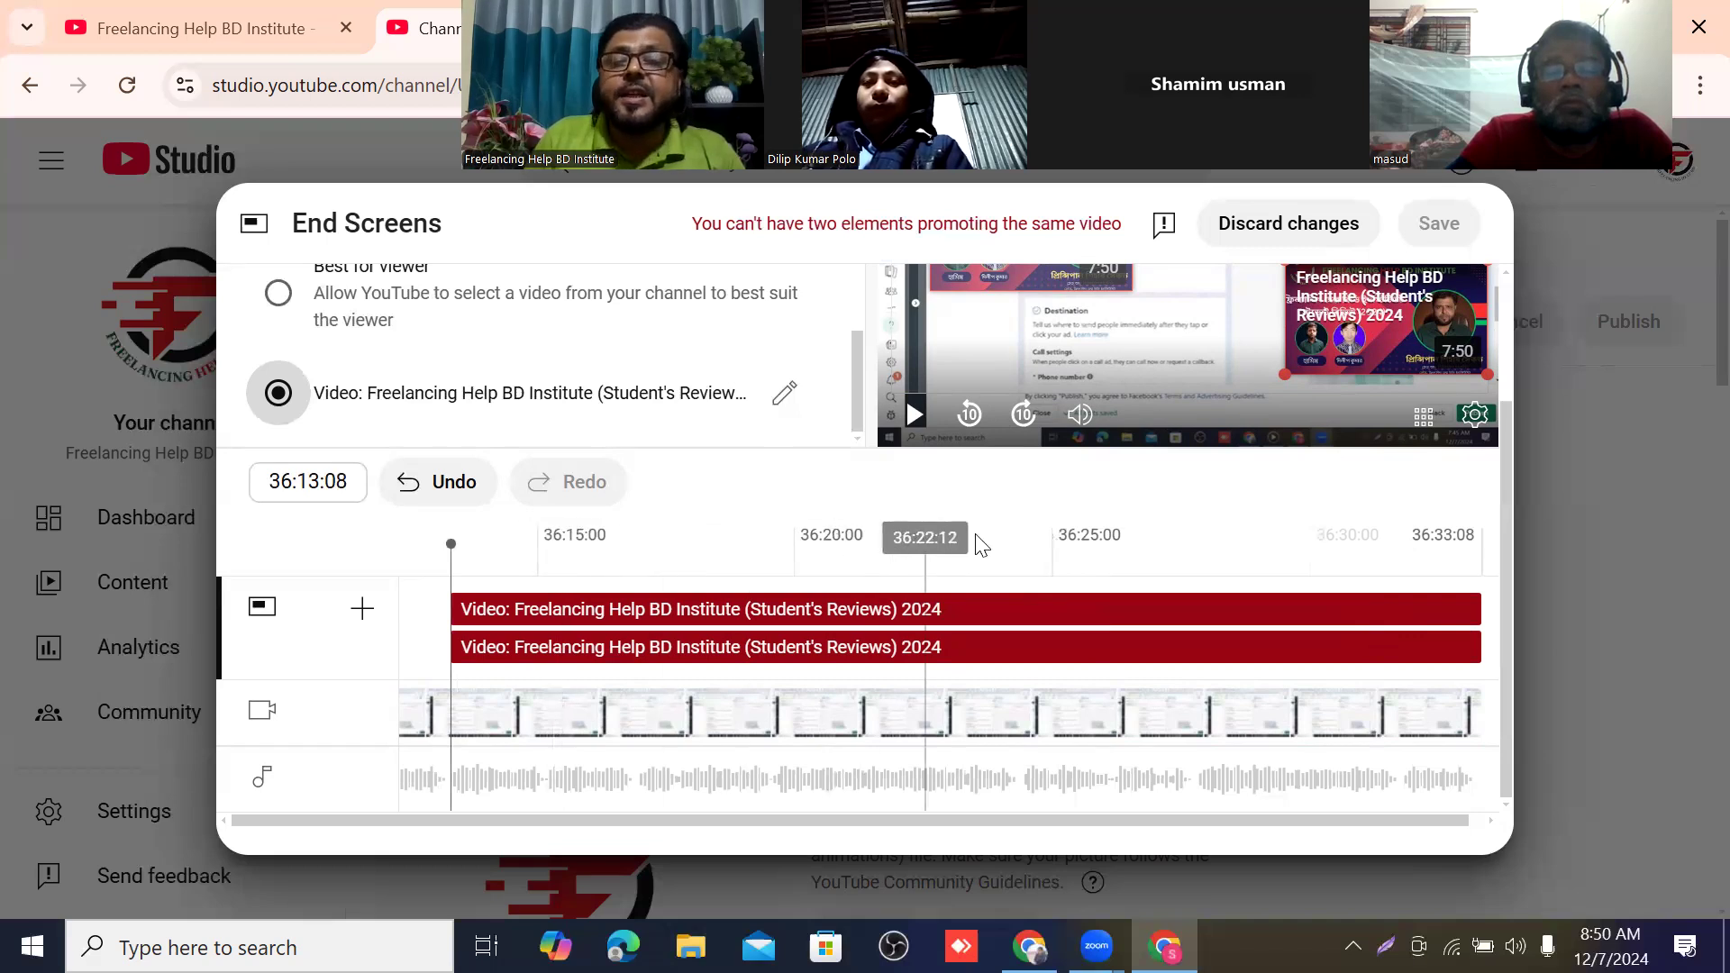
pyautogui.click(1473, 538)
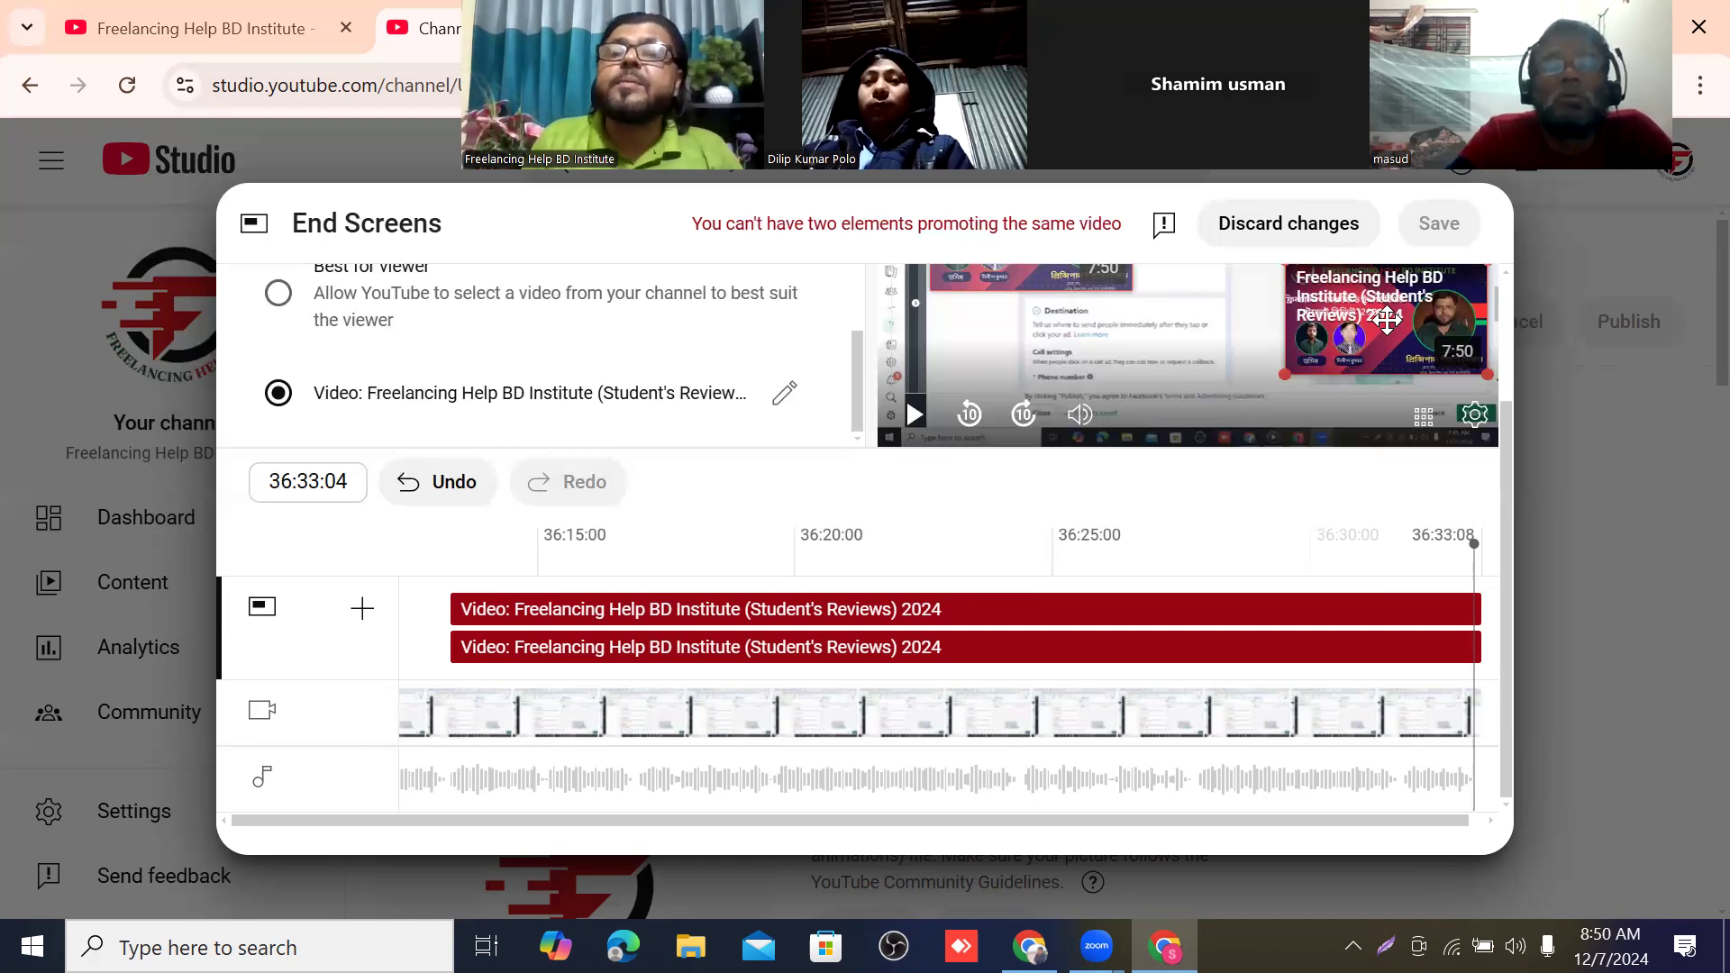
pyautogui.scroll(2, 1123, 357)
pyautogui.scroll(1, 1122, 358)
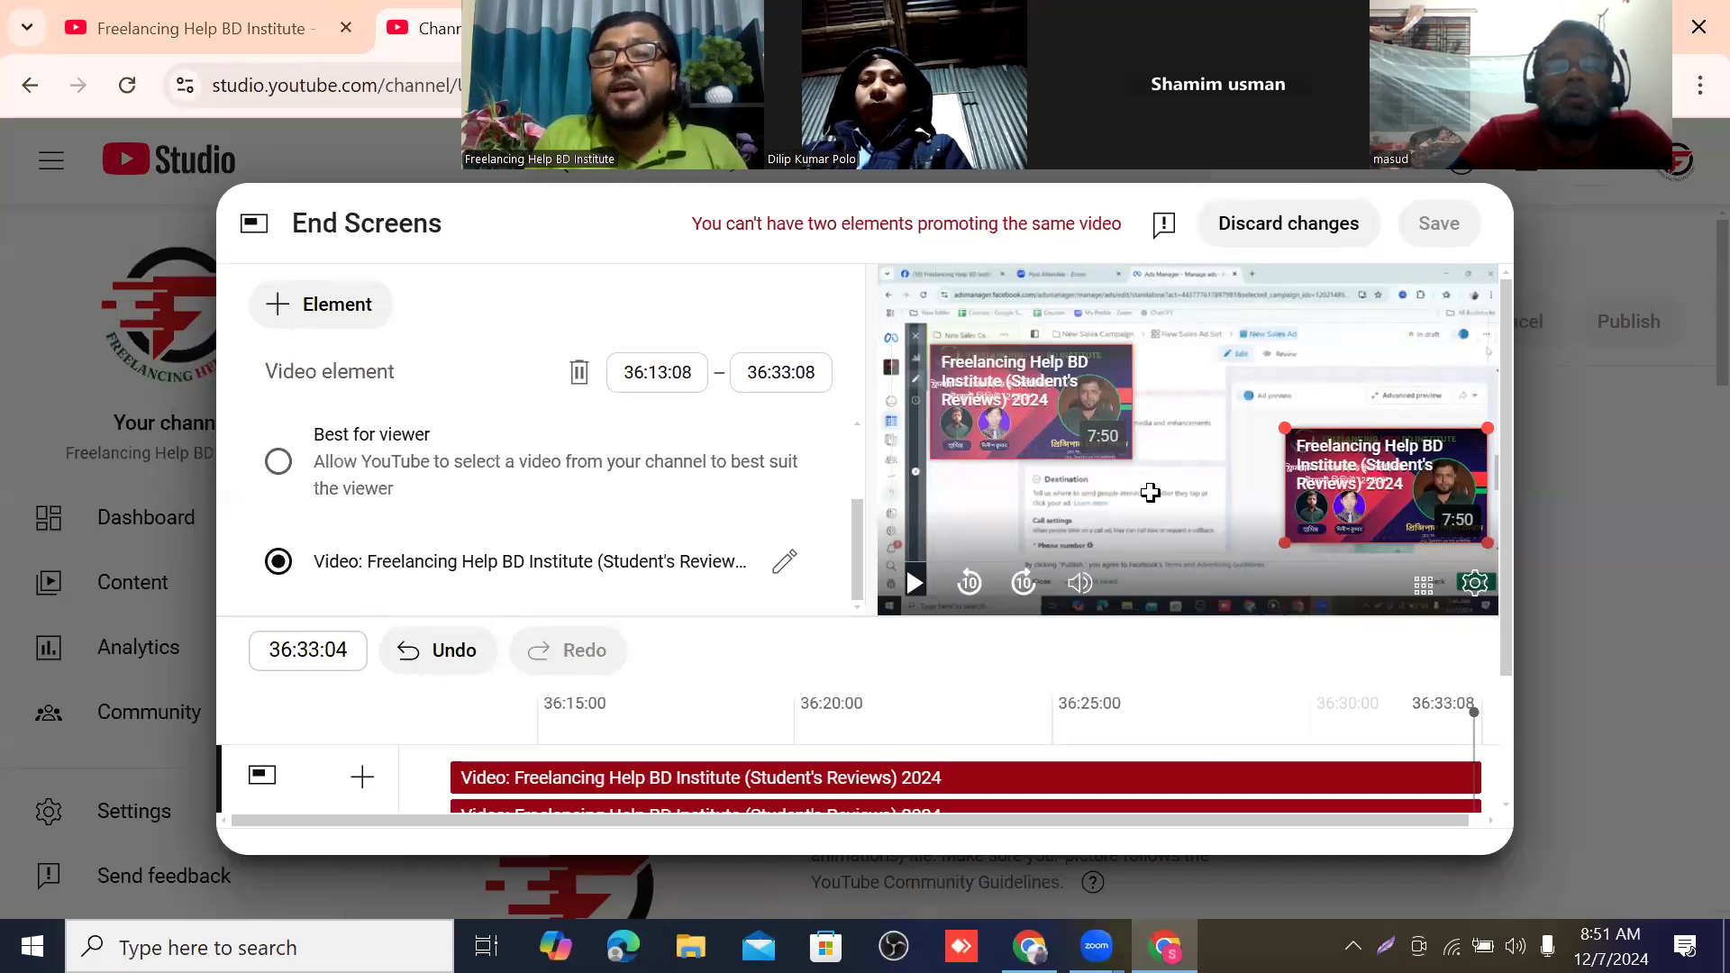
pyautogui.click(1393, 480)
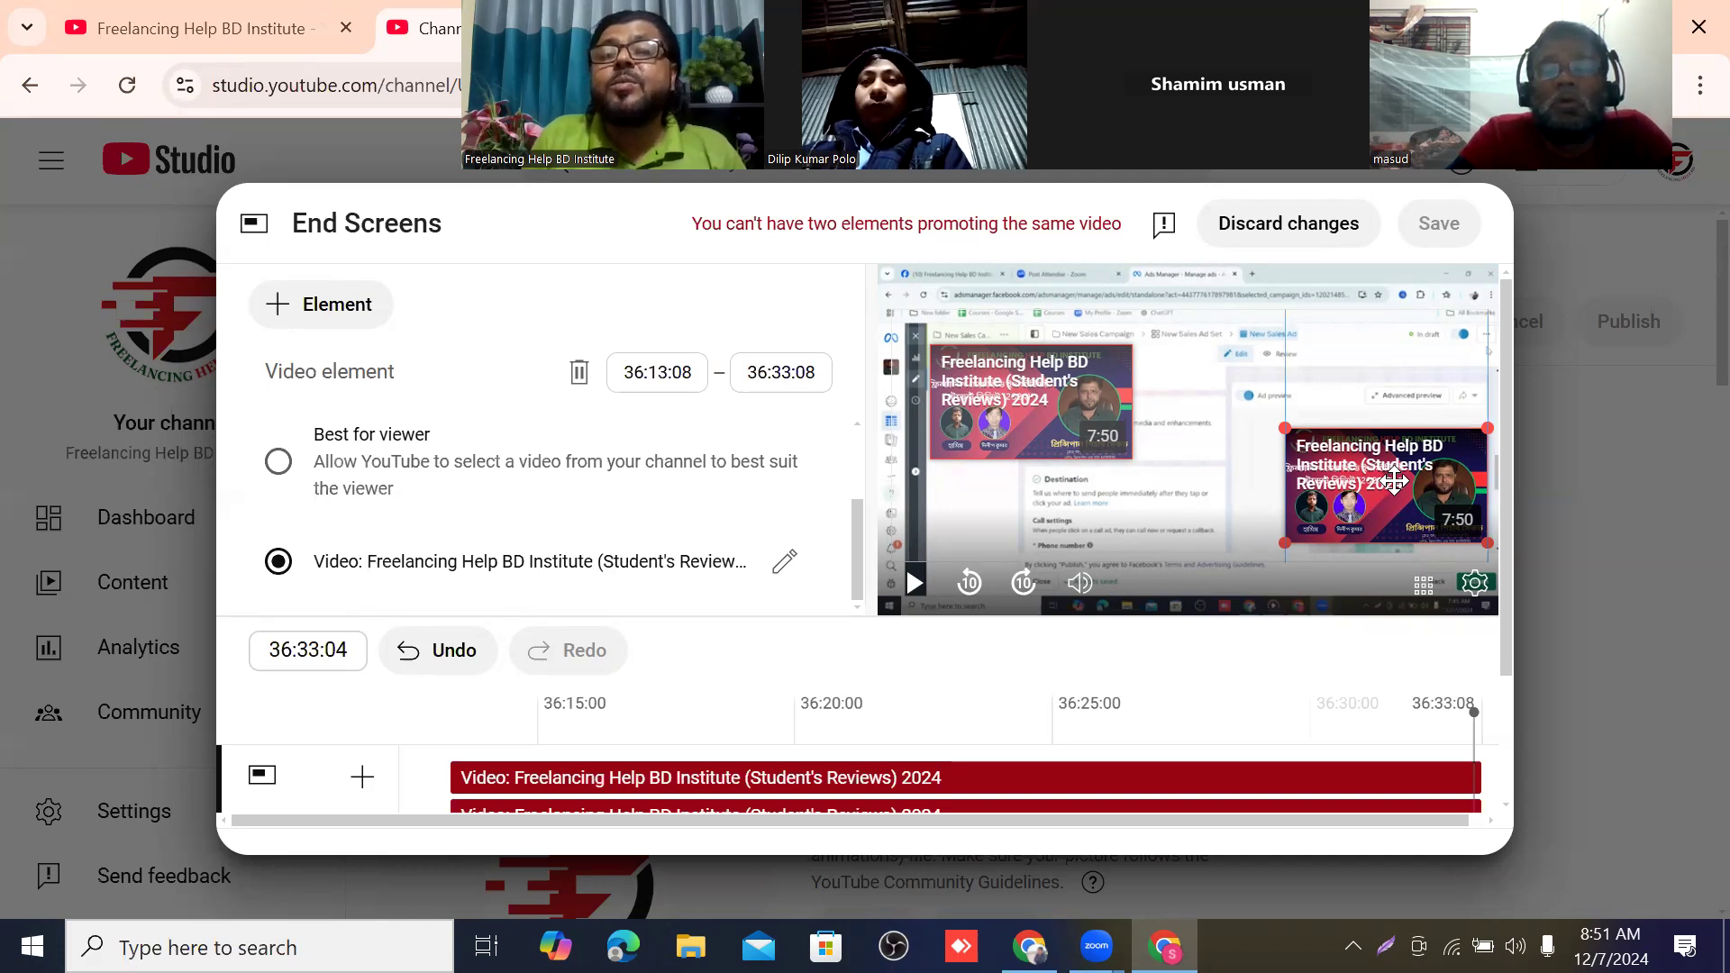
pyautogui.click(1294, 225)
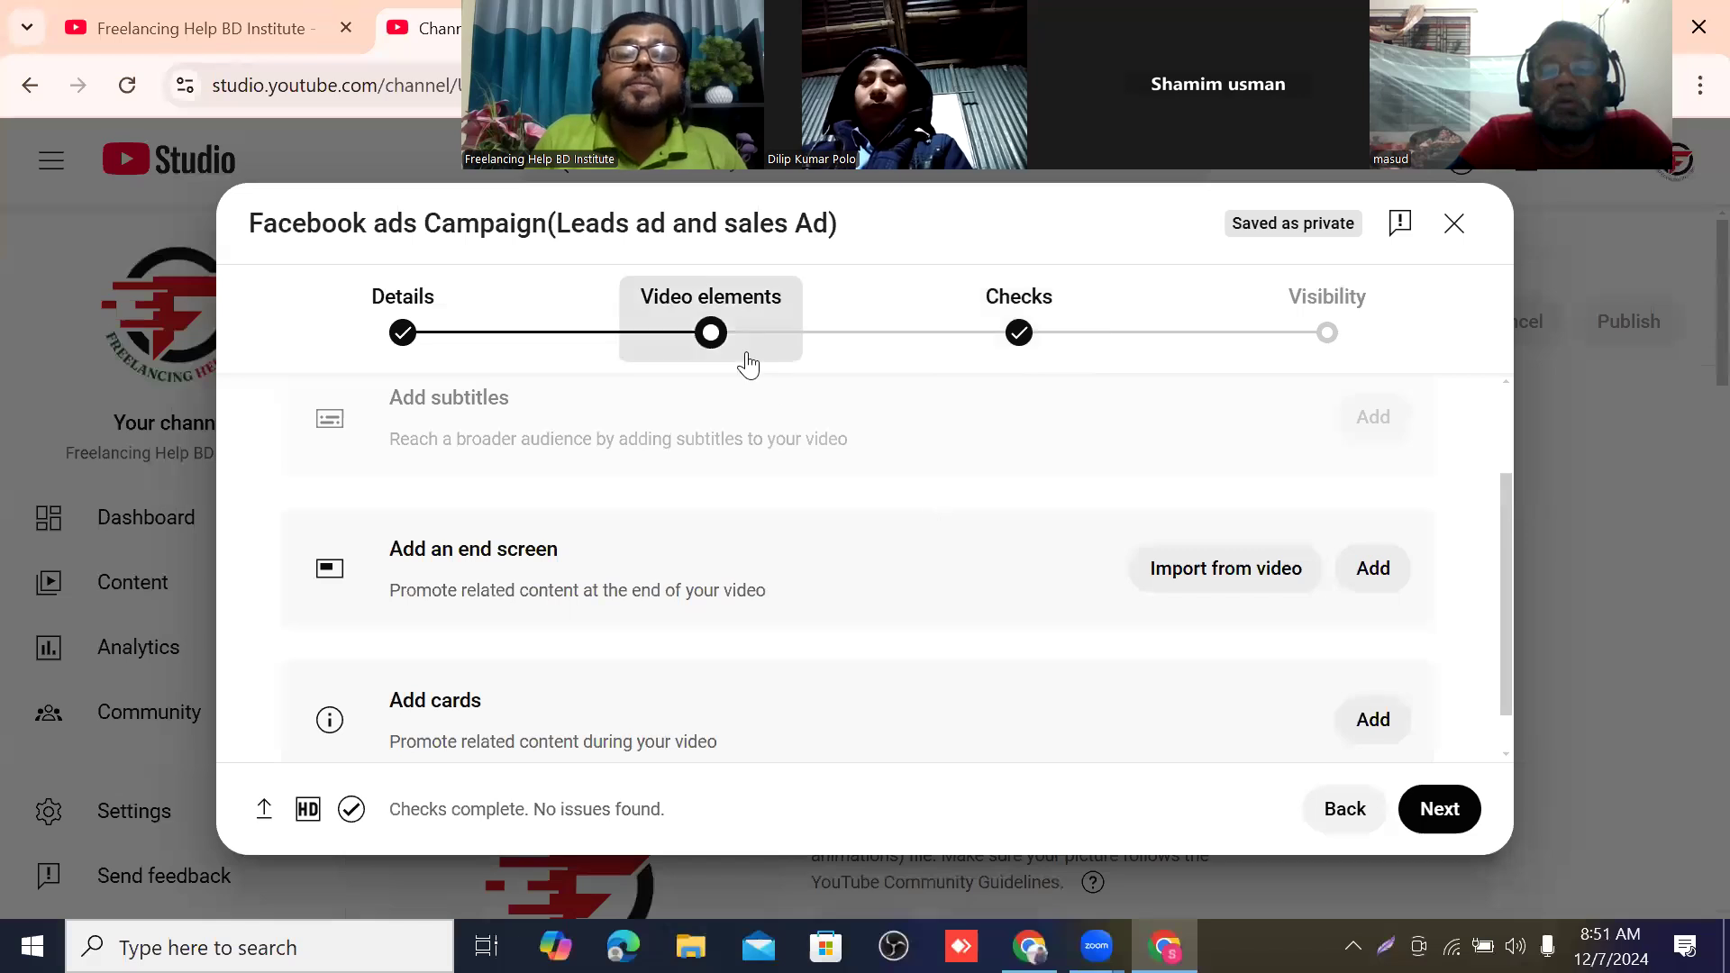
# Add a fresh end screen to the video using the "2 videos" template.
pyautogui.scroll(-1, 692, 445)
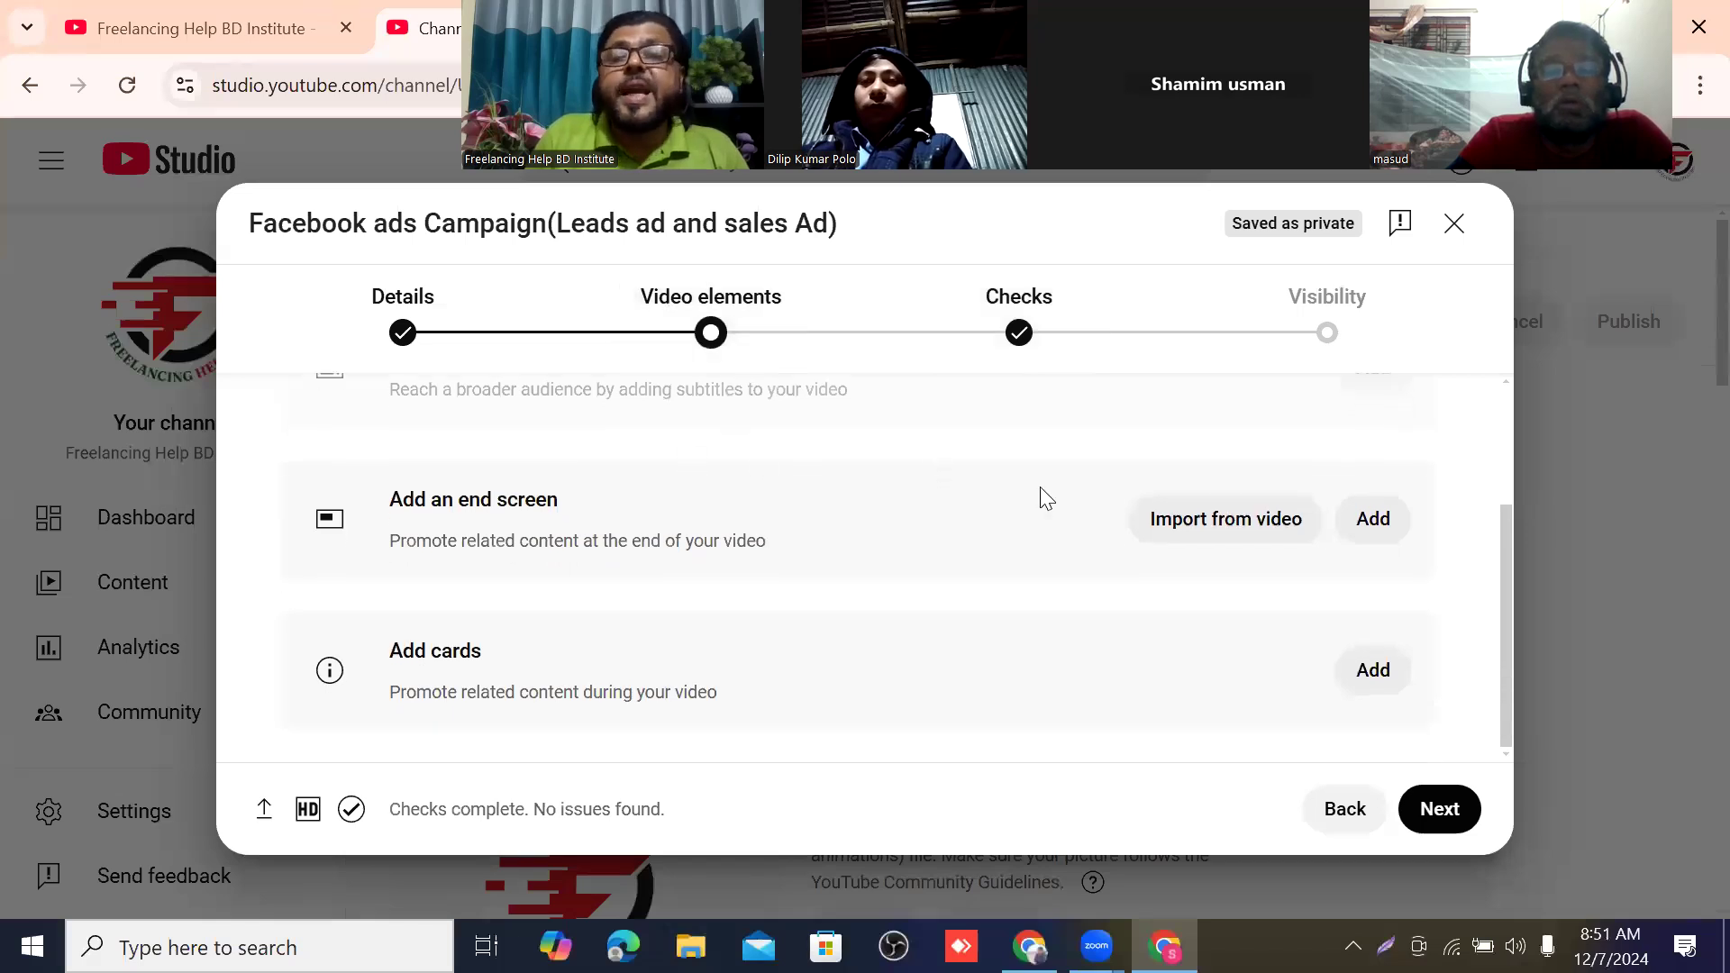
pyautogui.click(1371, 517)
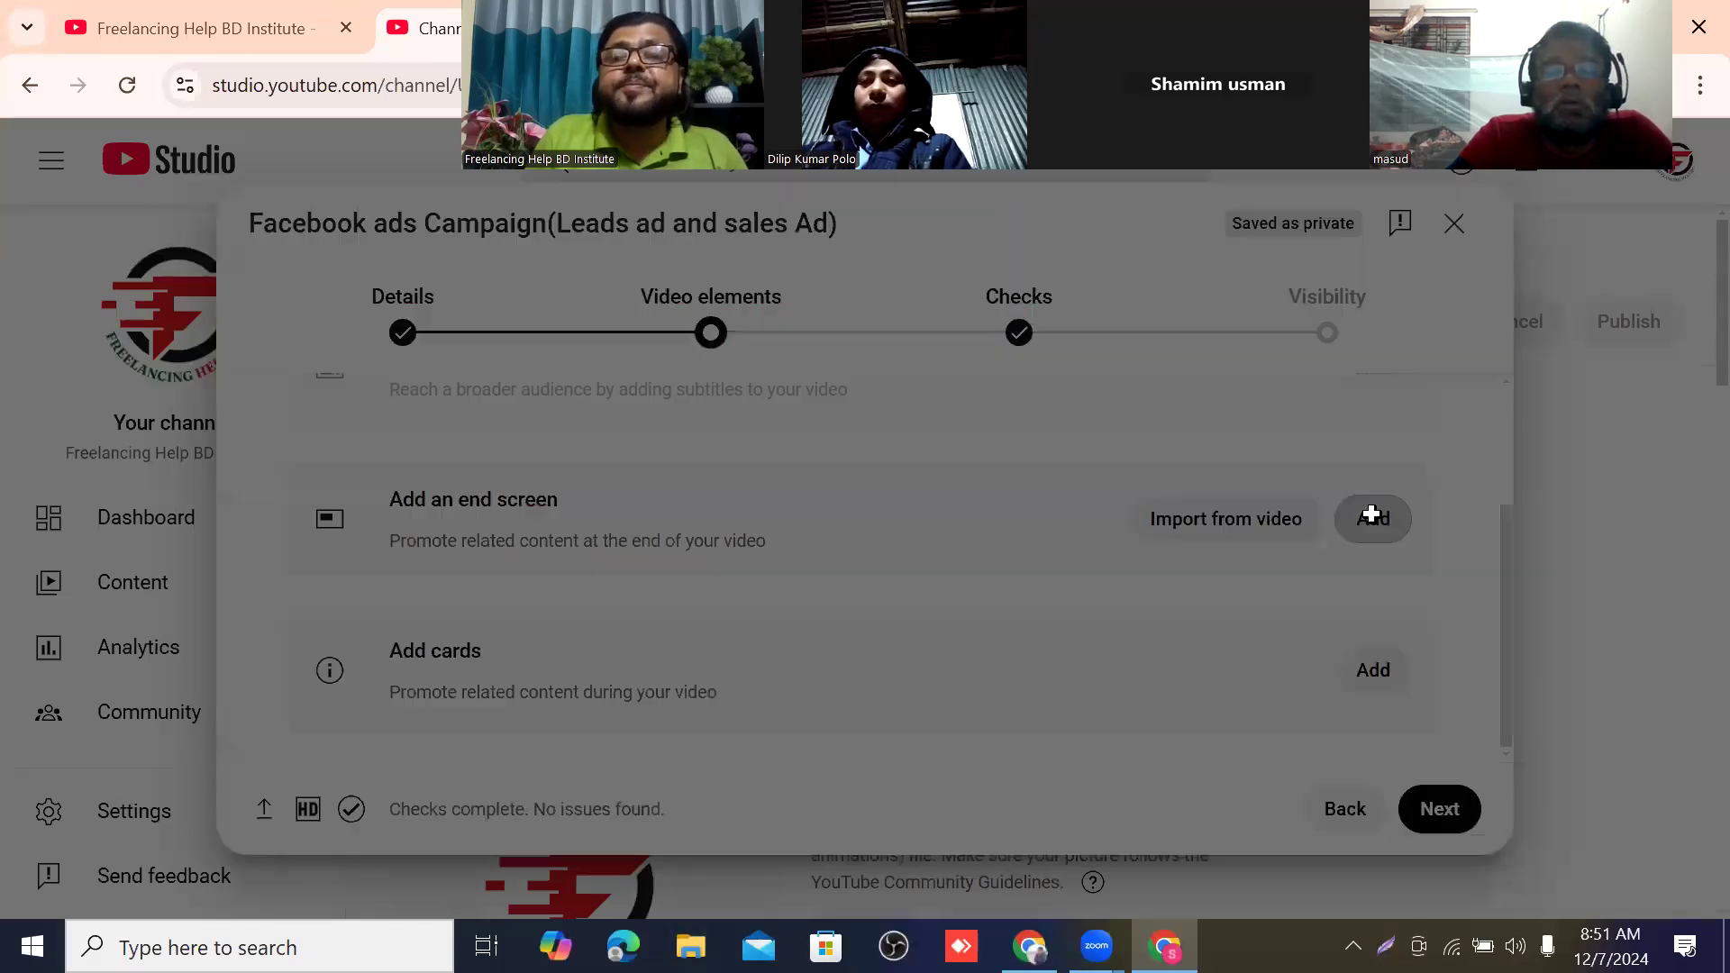
pyautogui.scroll(-3, 642, 453)
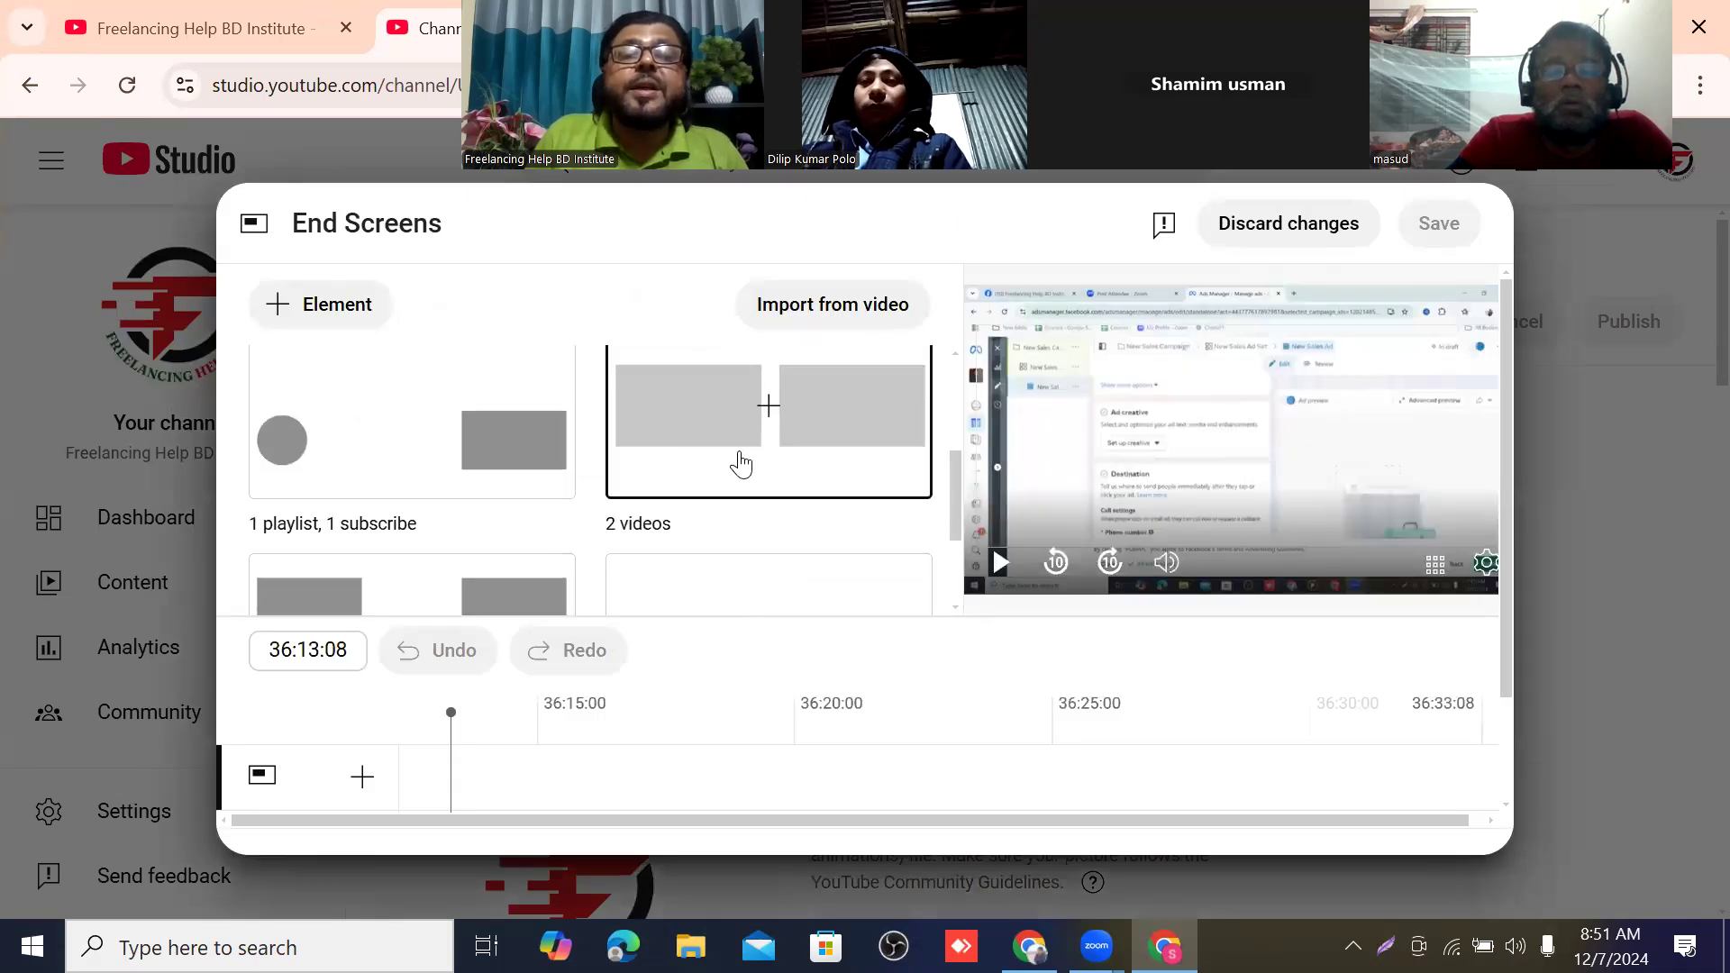
pyautogui.click(760, 387)
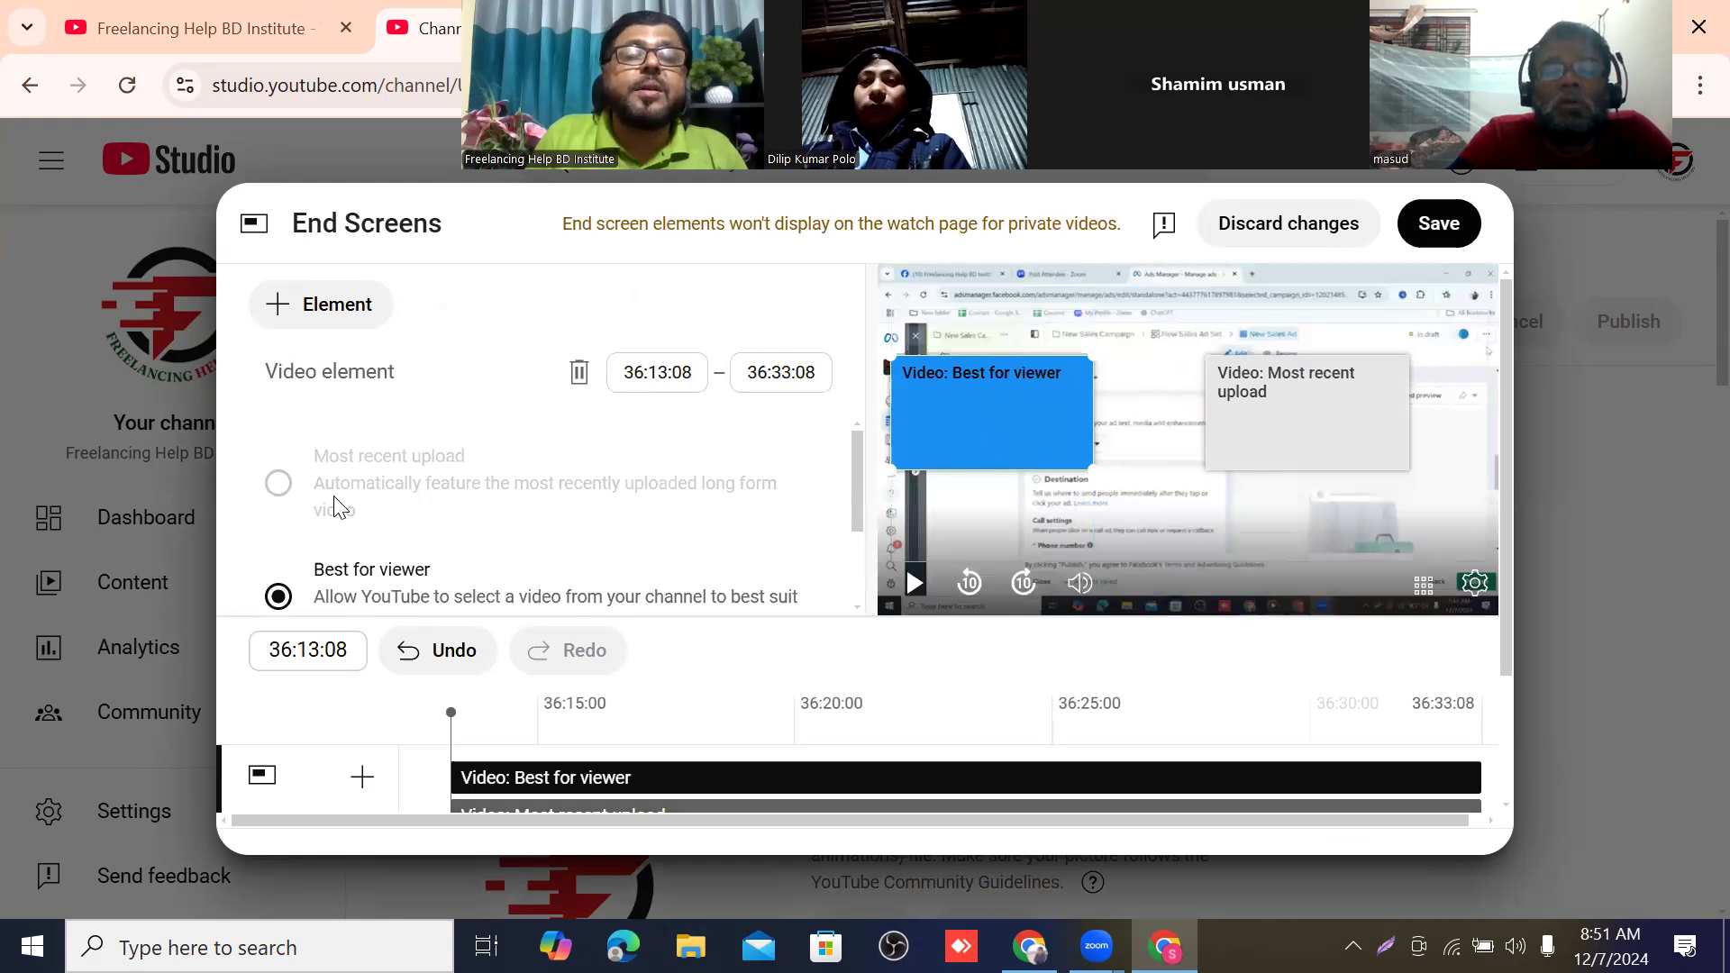
# Set the "Best for viewer" element to the specific video "Freelancing Help BD Institute (Student's Reviews)" and move it slightly inward in the preview.
pyautogui.scroll(-2, 335, 507)
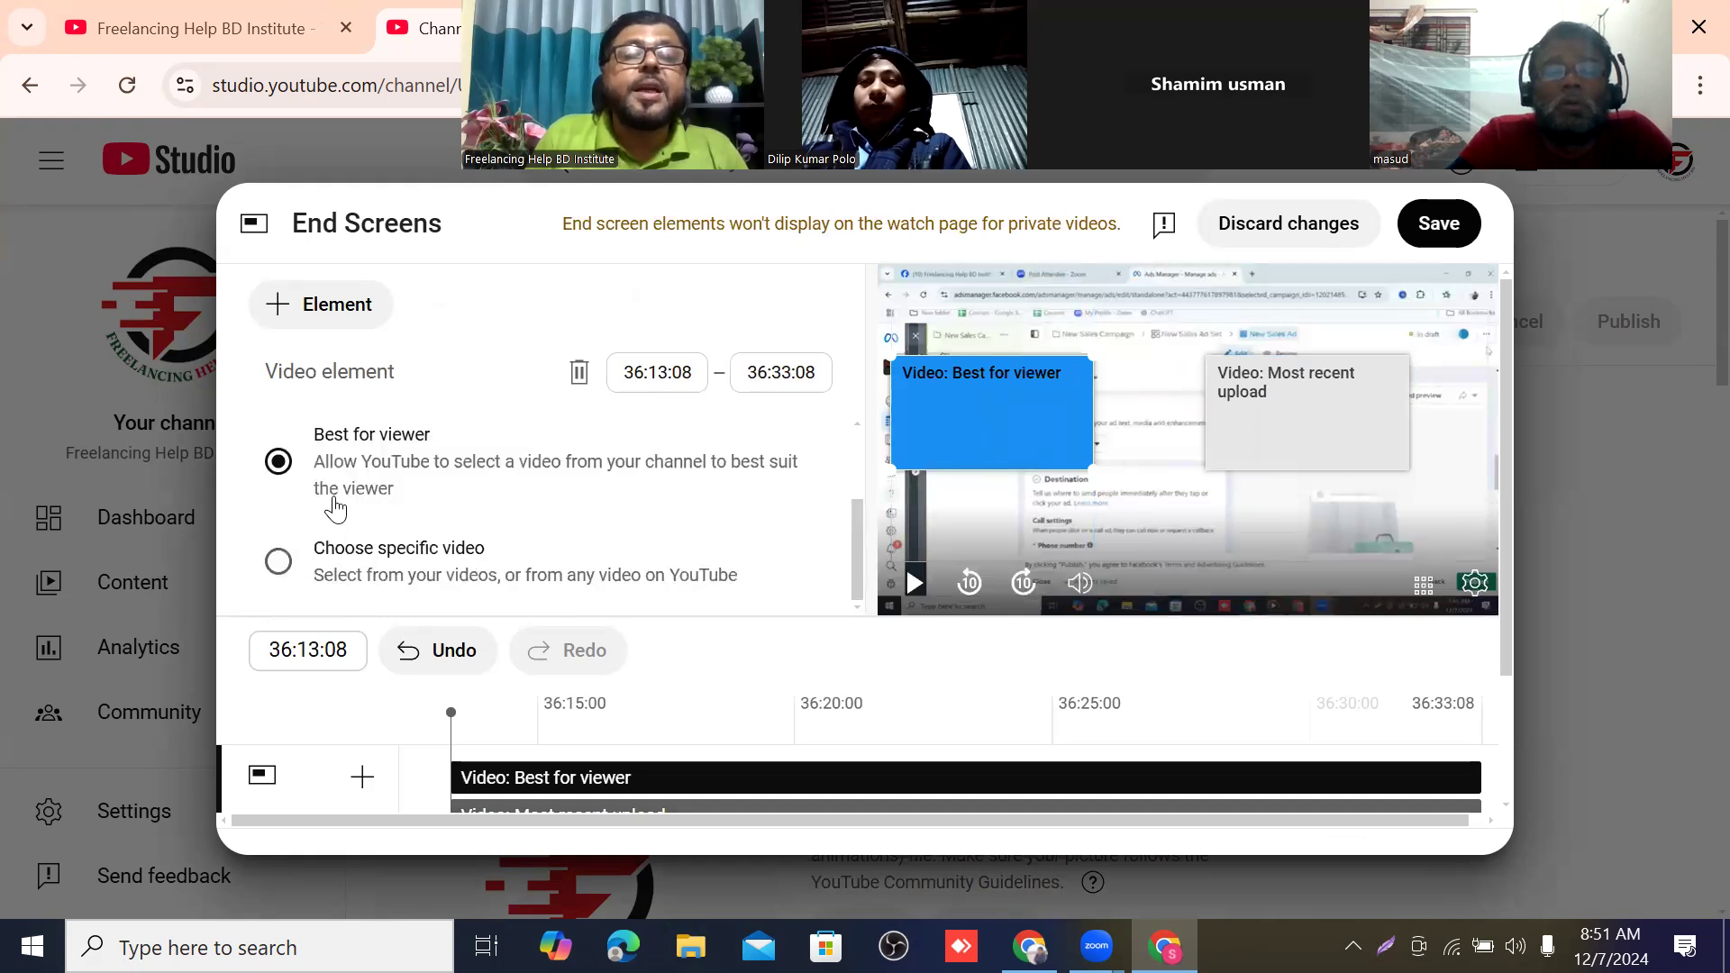
pyautogui.click(279, 562)
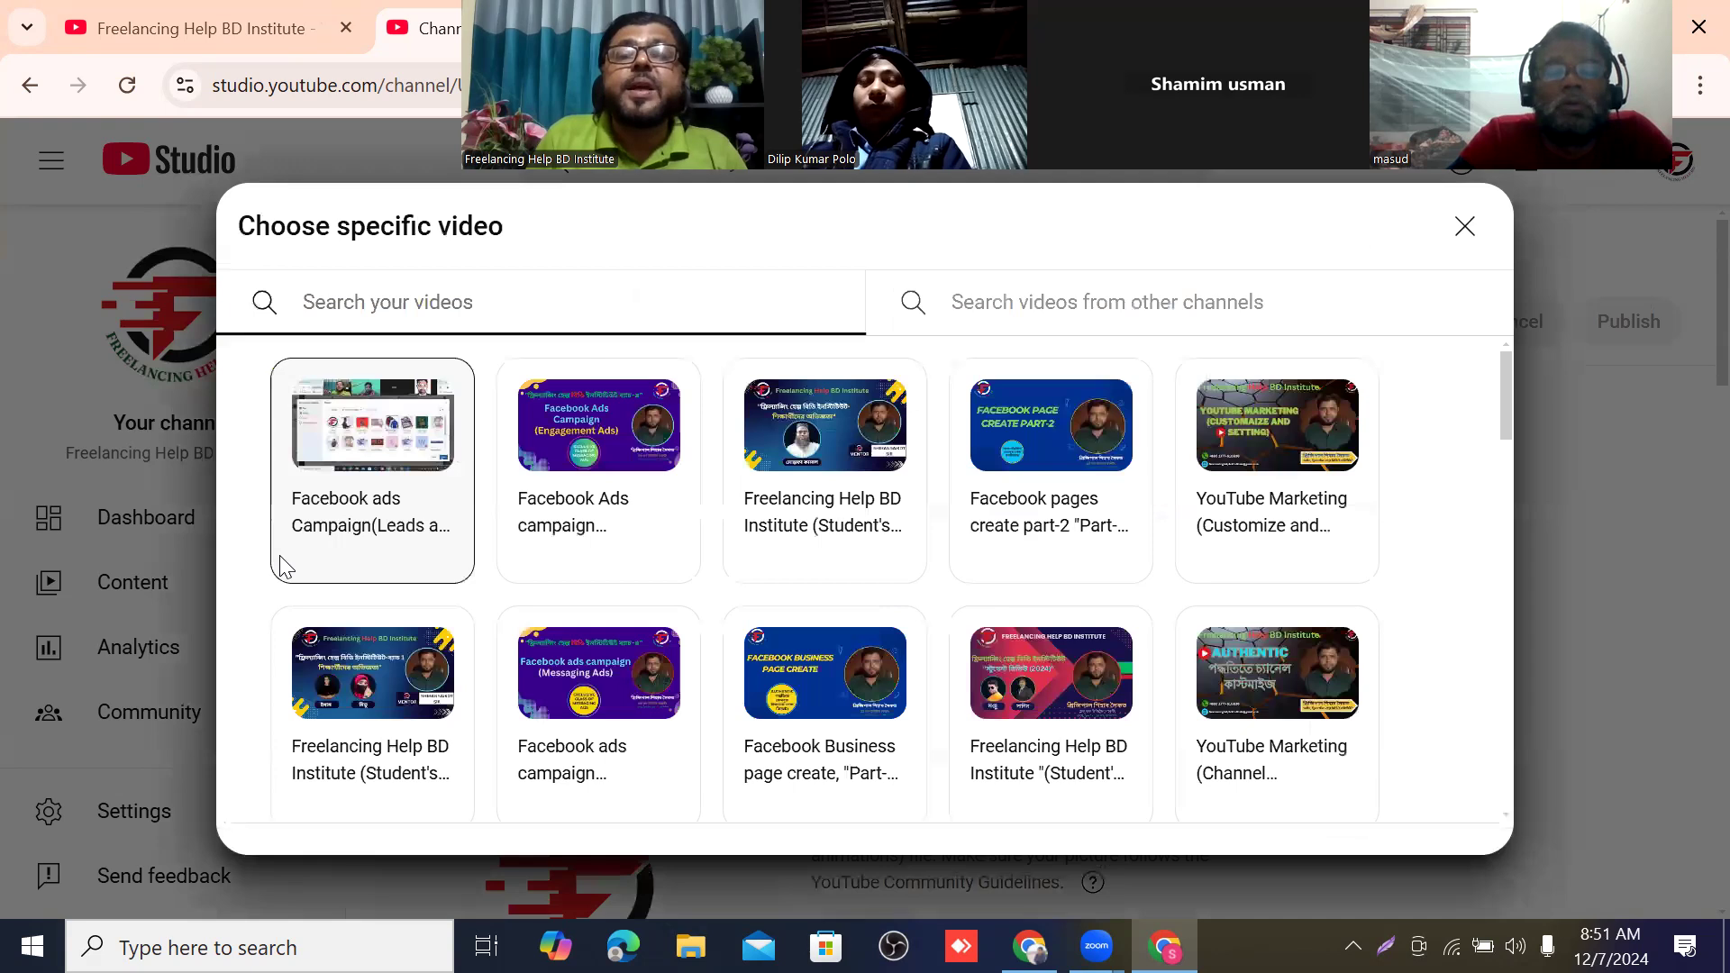
pyautogui.click(808, 460)
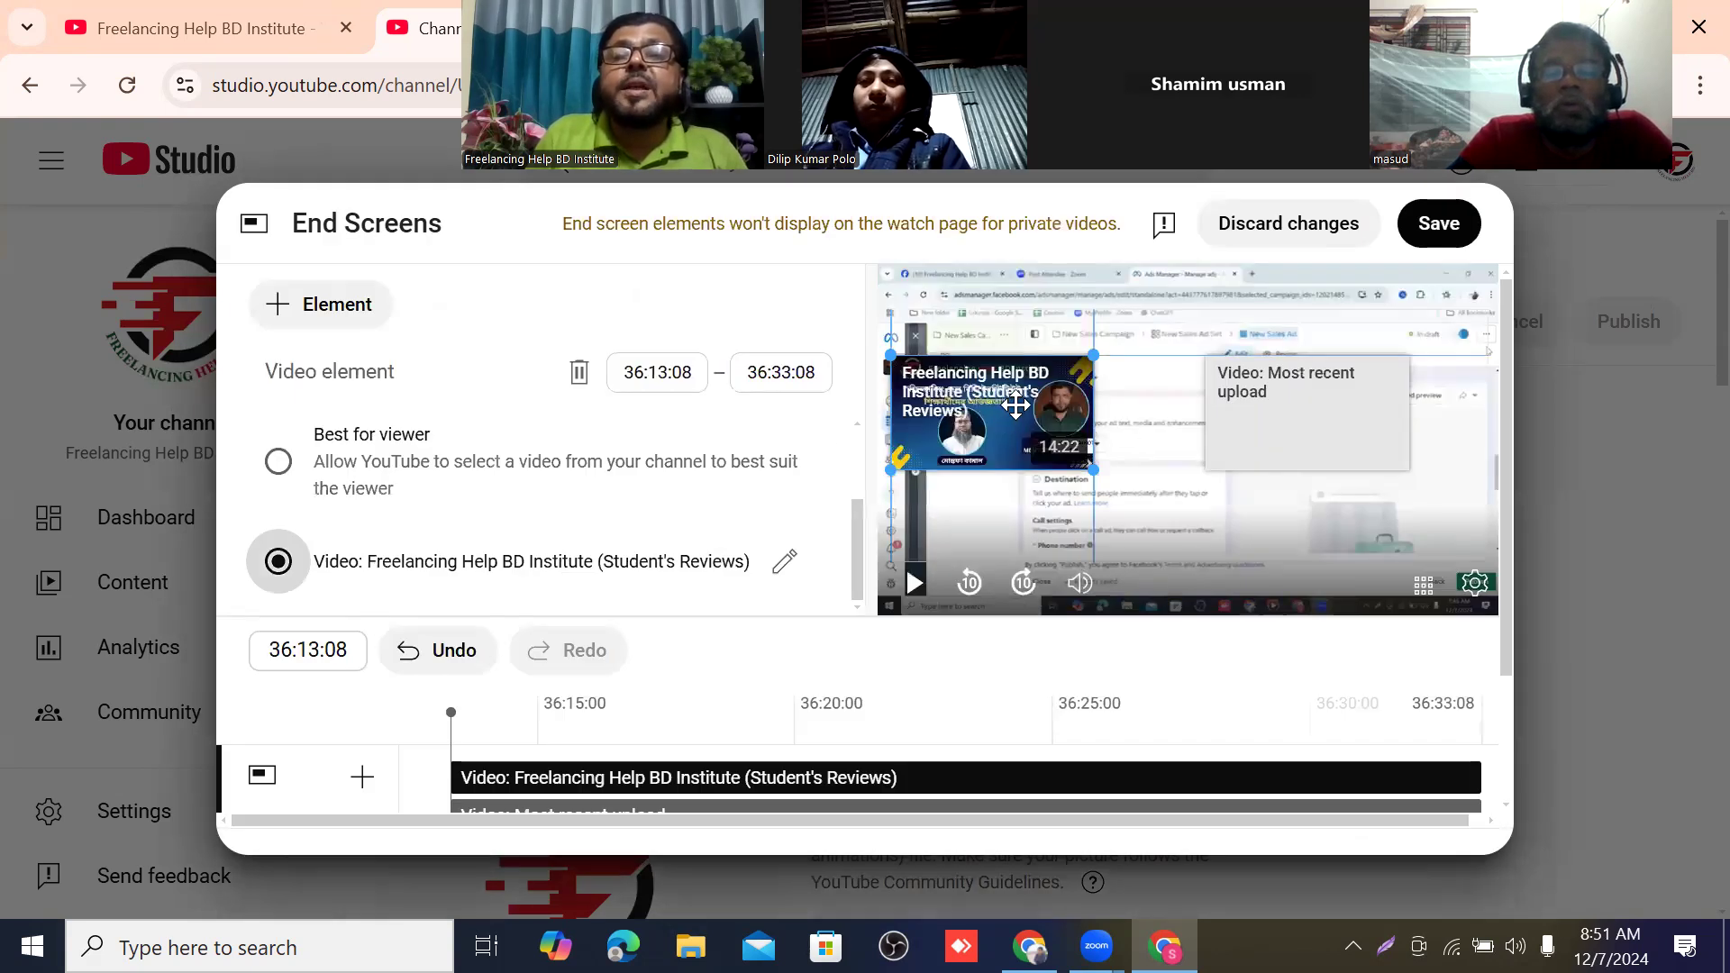
pyautogui.moveTo(1010, 408); pyautogui.dragTo(1057, 423)
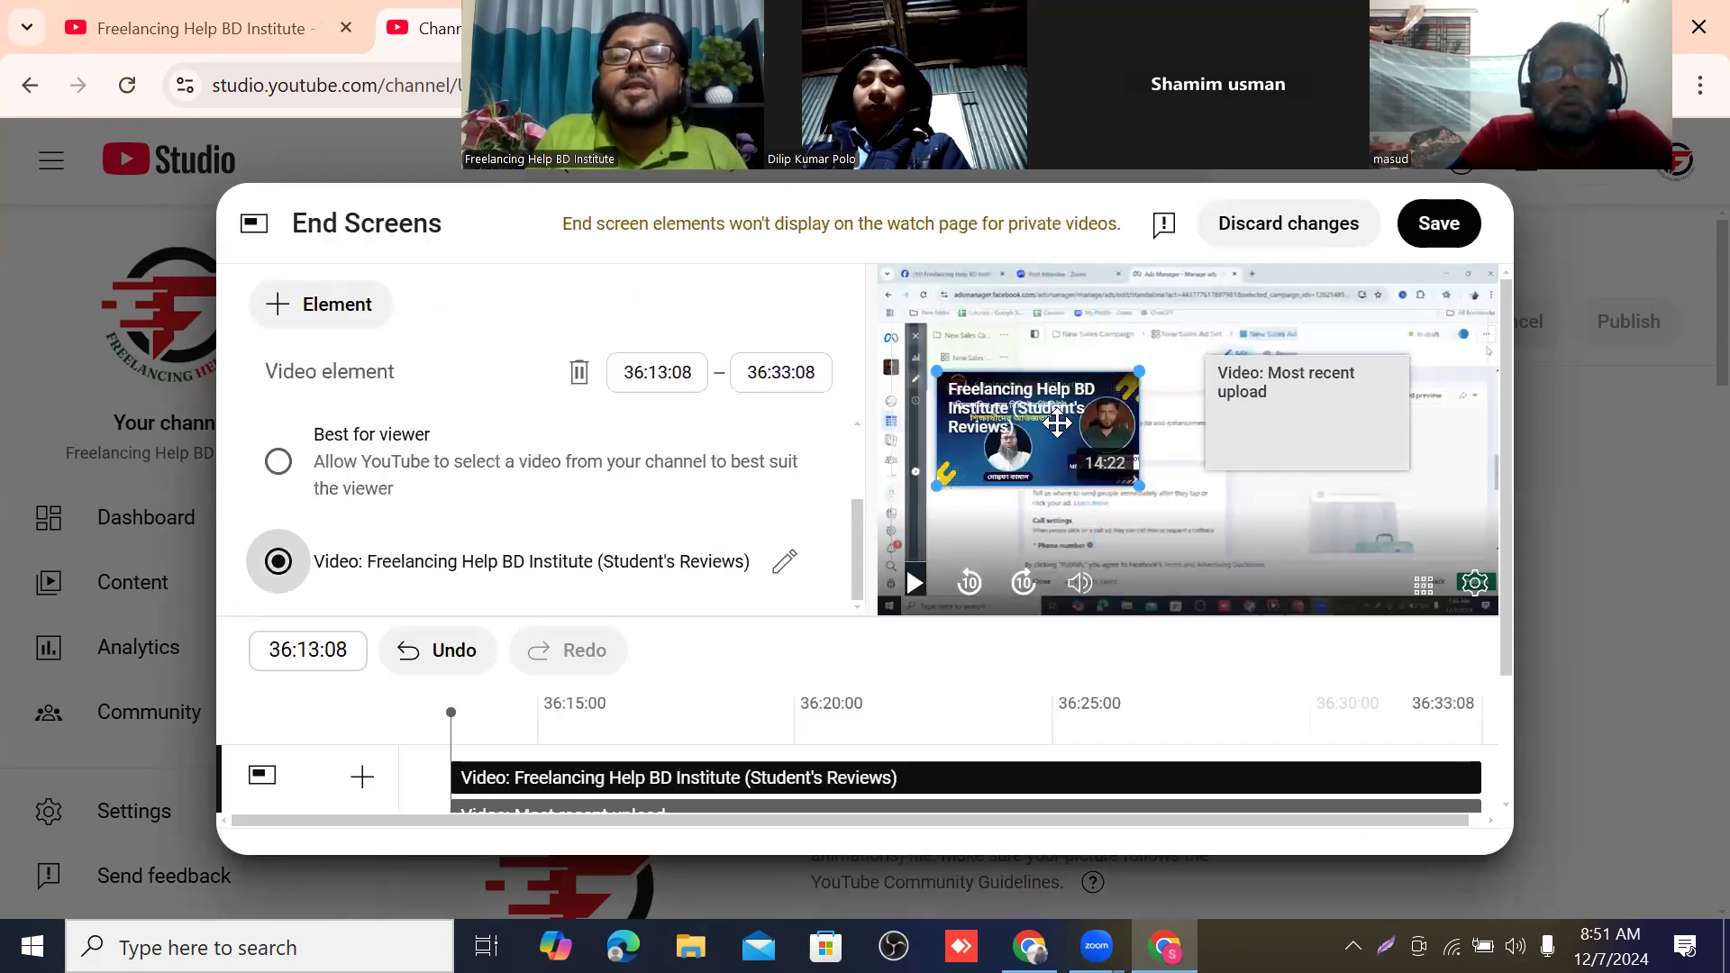
# Set the "Most recent upload" element to "Freelancing Help BD Institute (Student's Reviews) 2024", moving it toward the preview's lower right and the other element slightly up.
pyautogui.click(1255, 395)
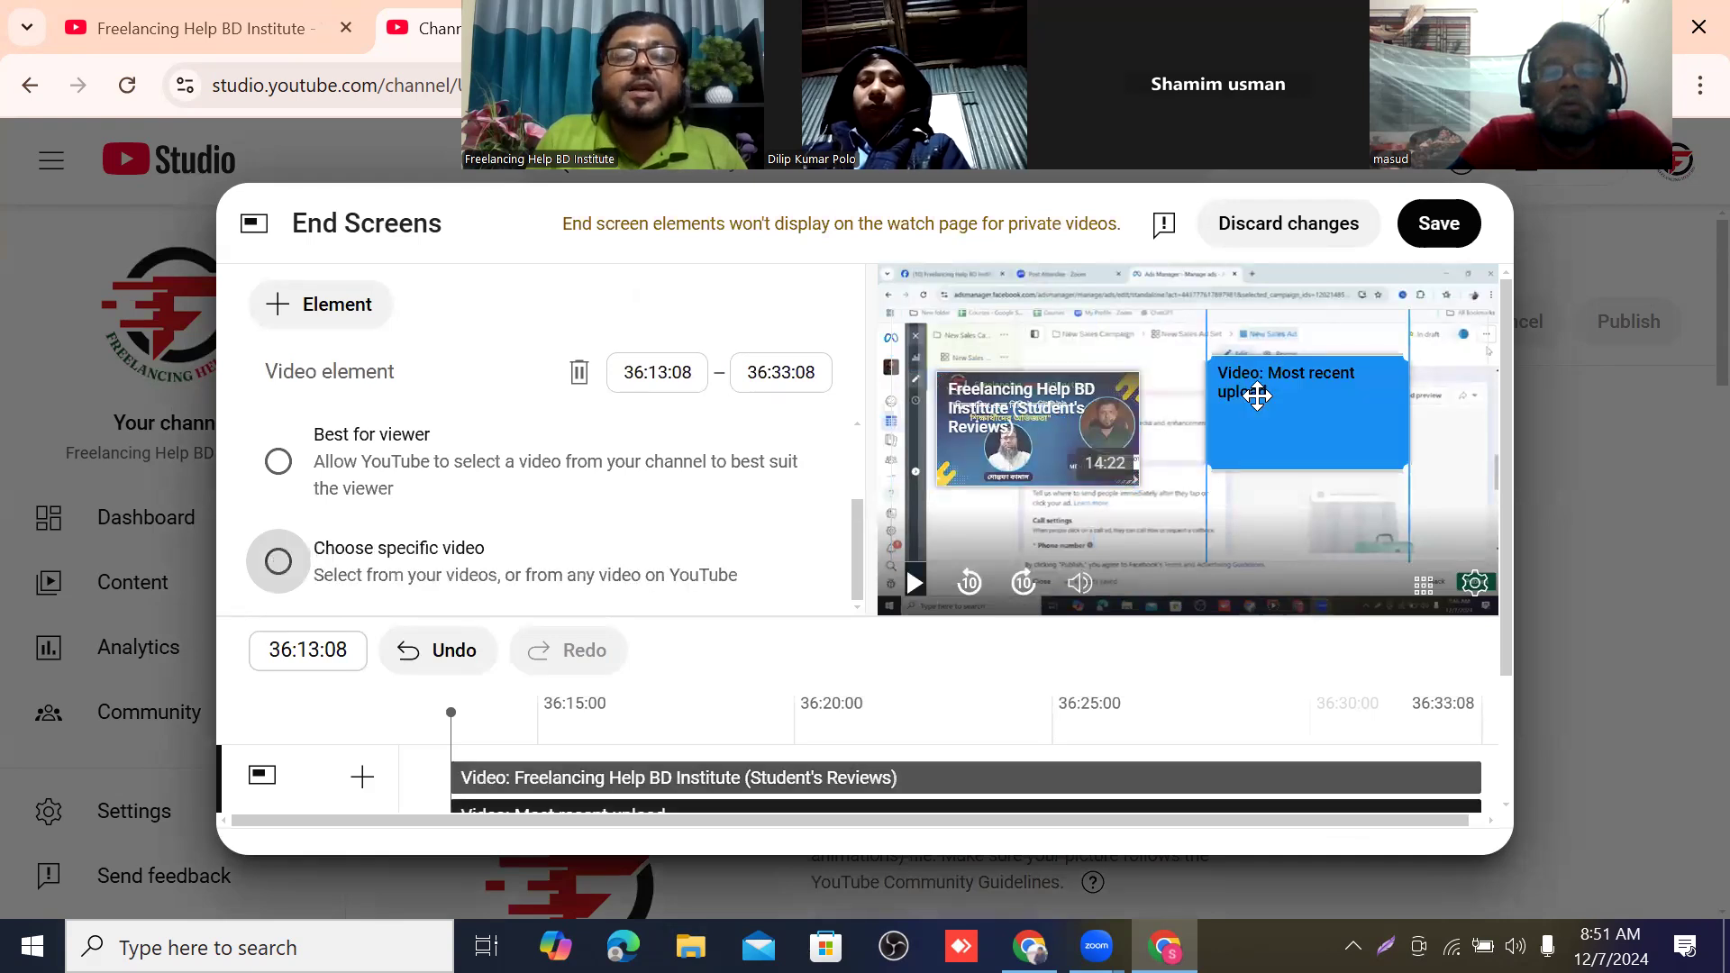
pyautogui.click(279, 563)
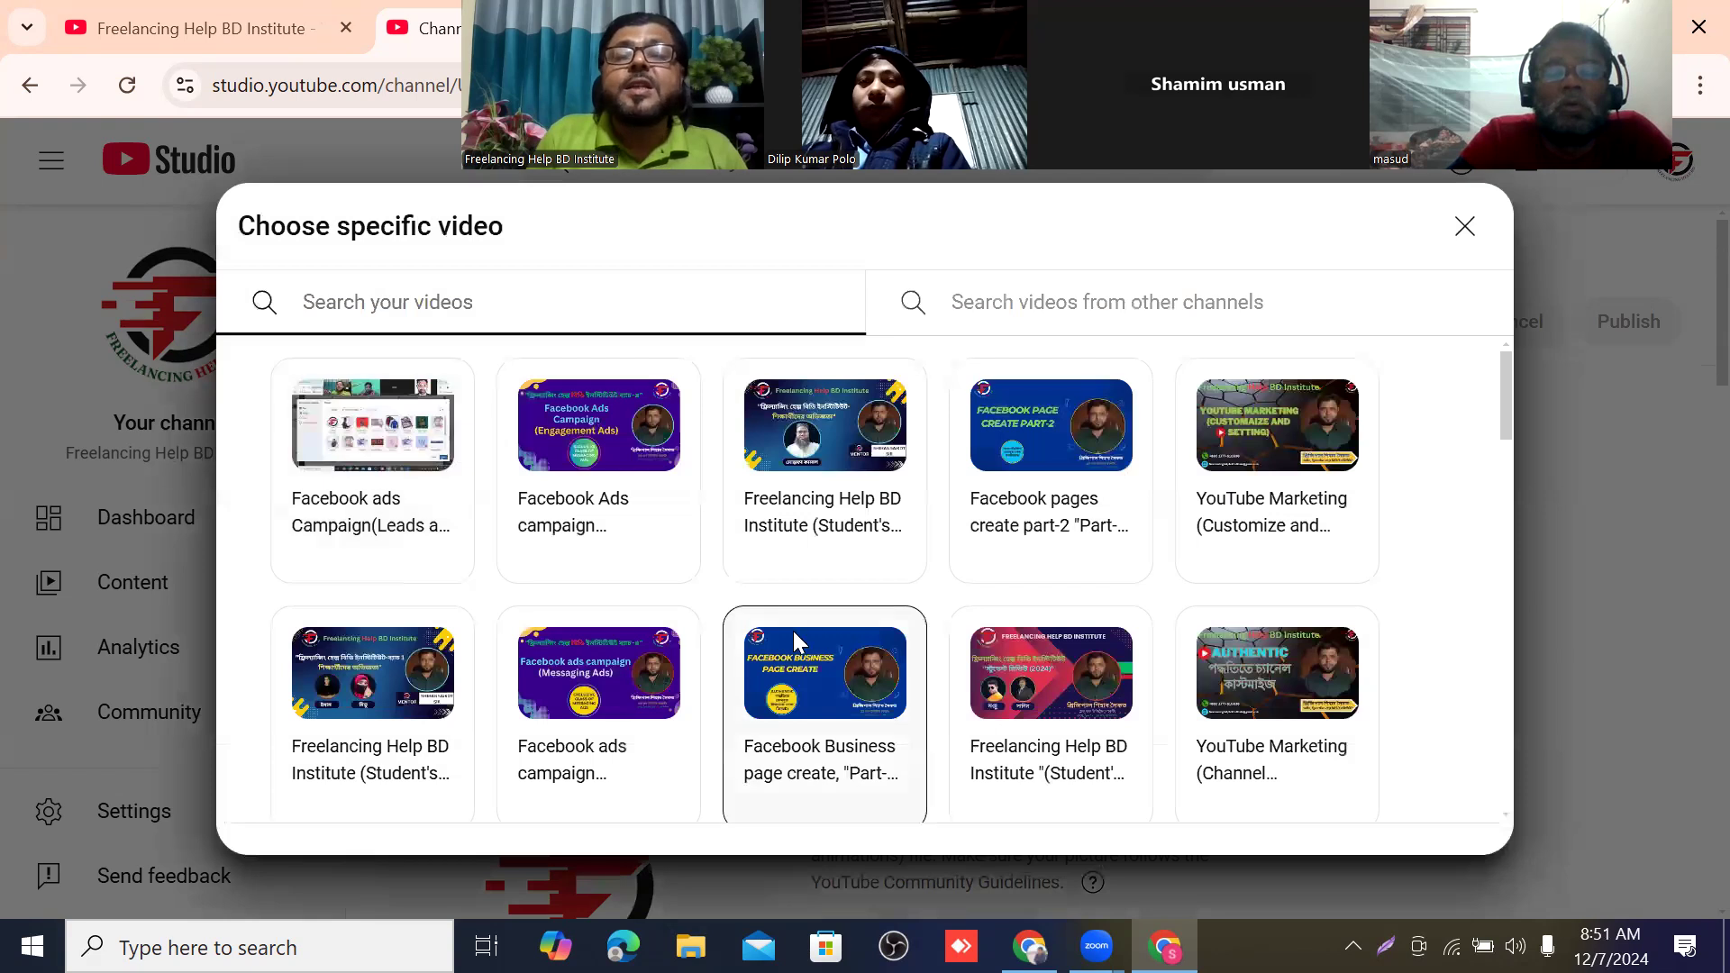
pyautogui.scroll(-3, 910, 591)
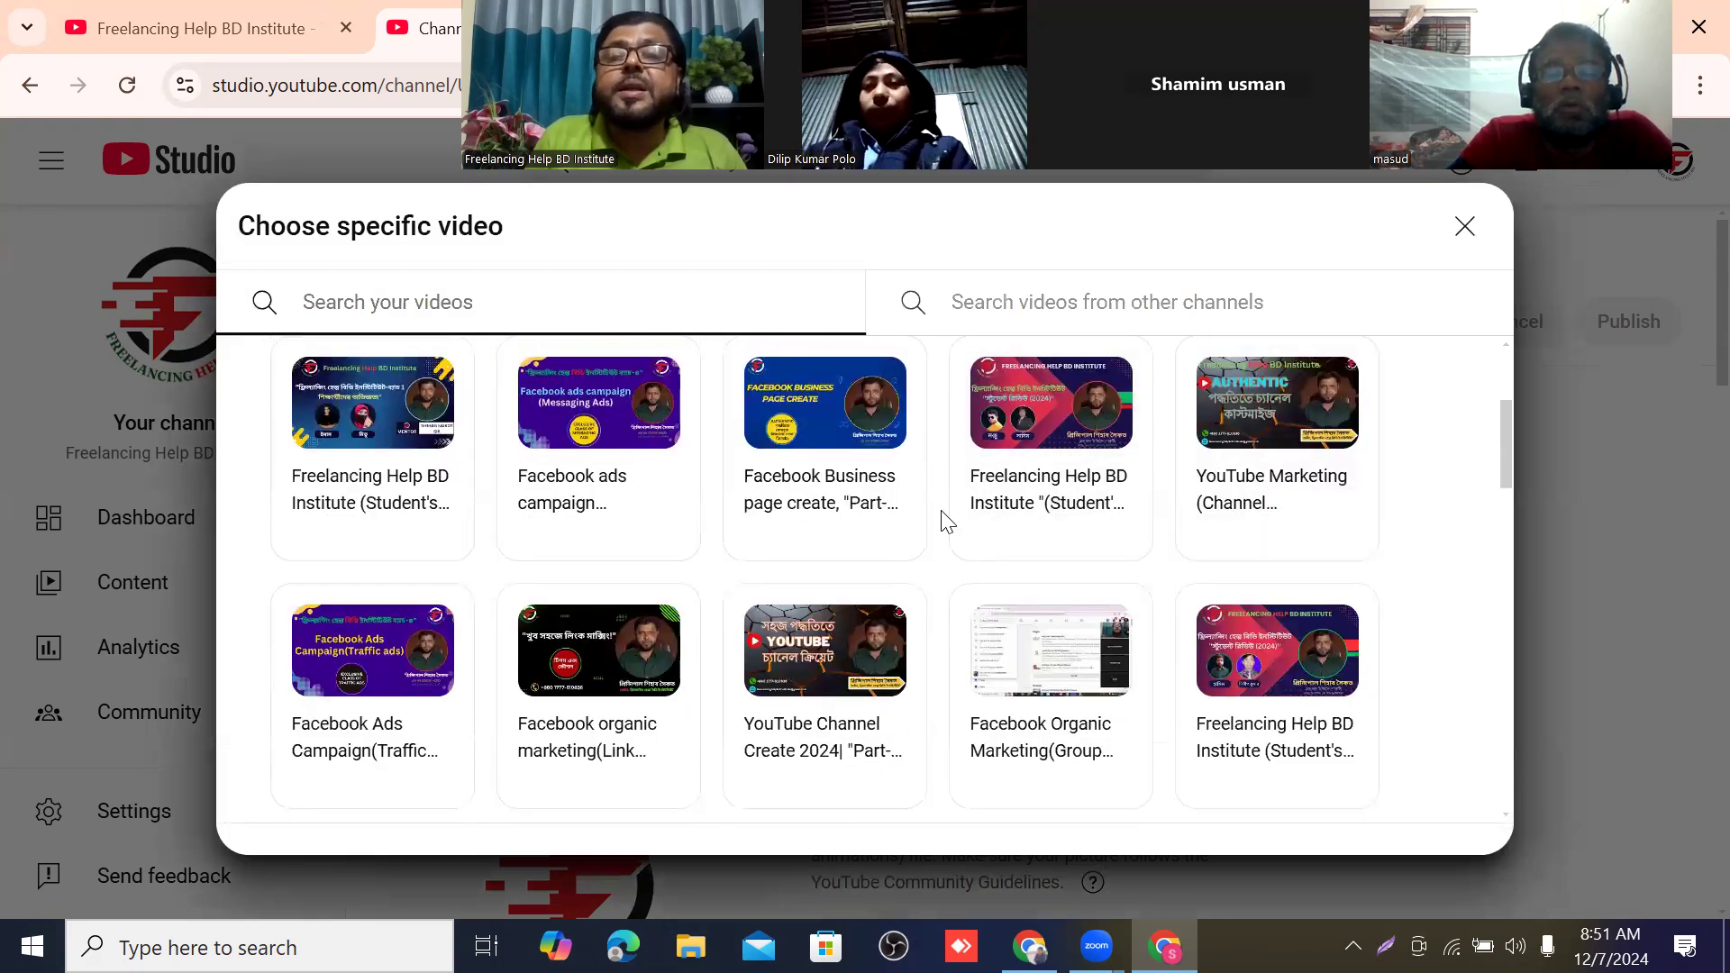
pyautogui.click(1071, 411)
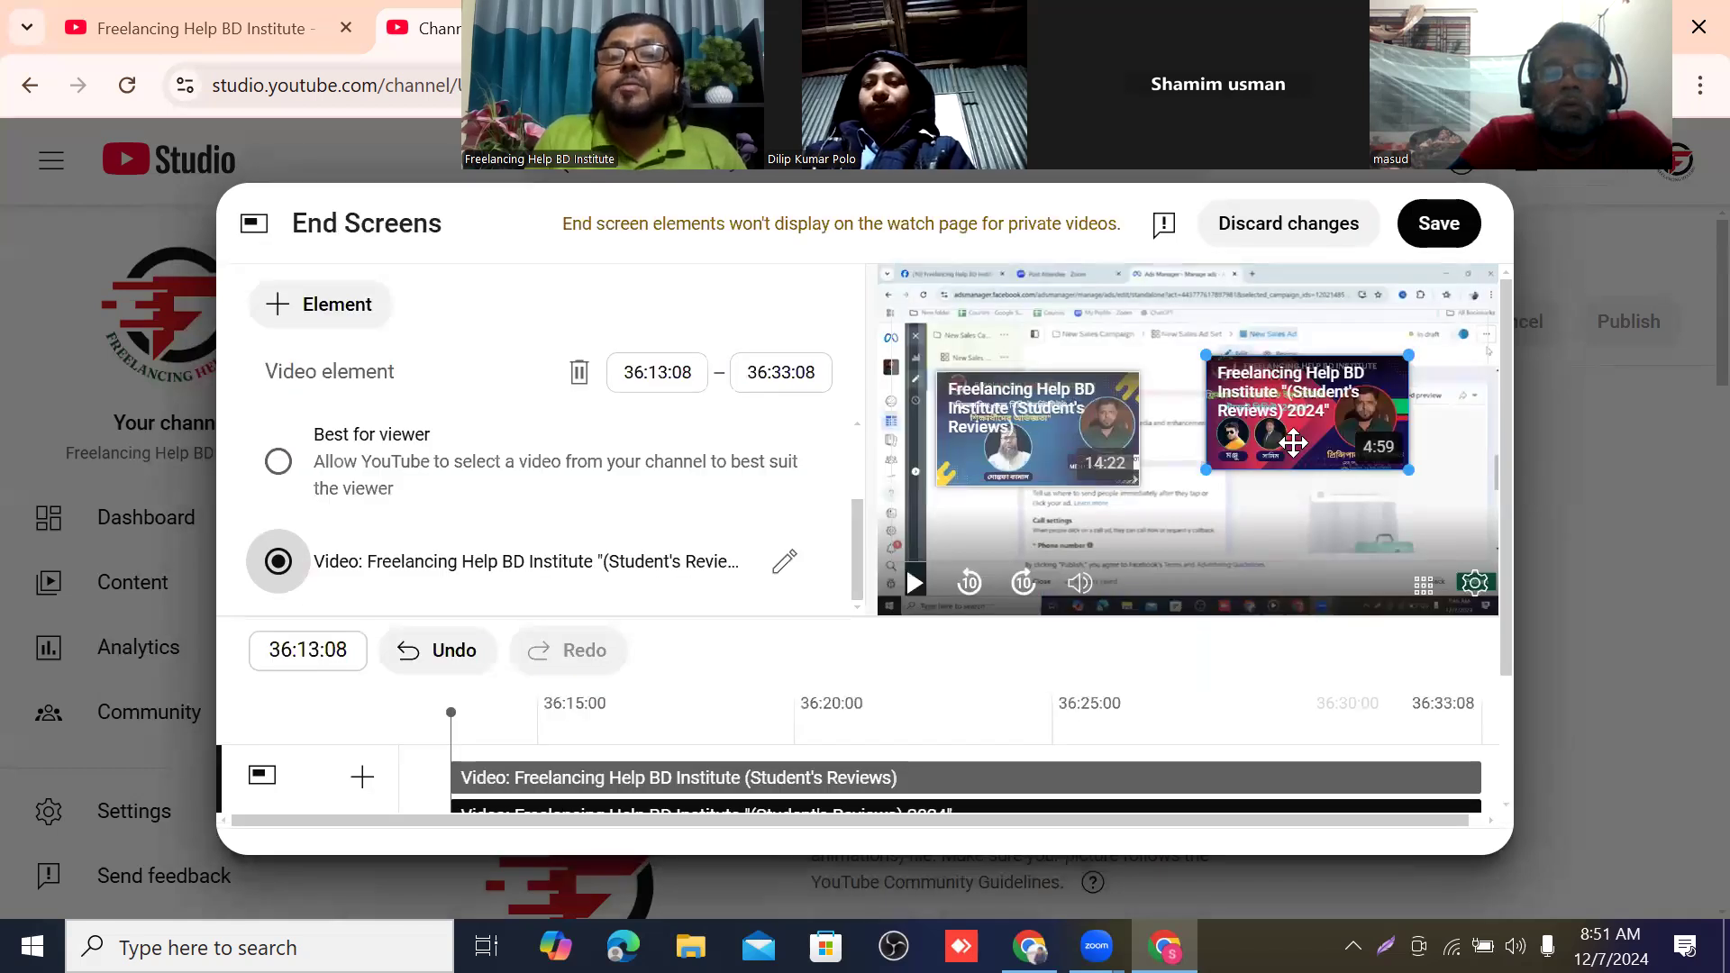
pyautogui.moveTo(1325, 439); pyautogui.dragTo(1391, 496)
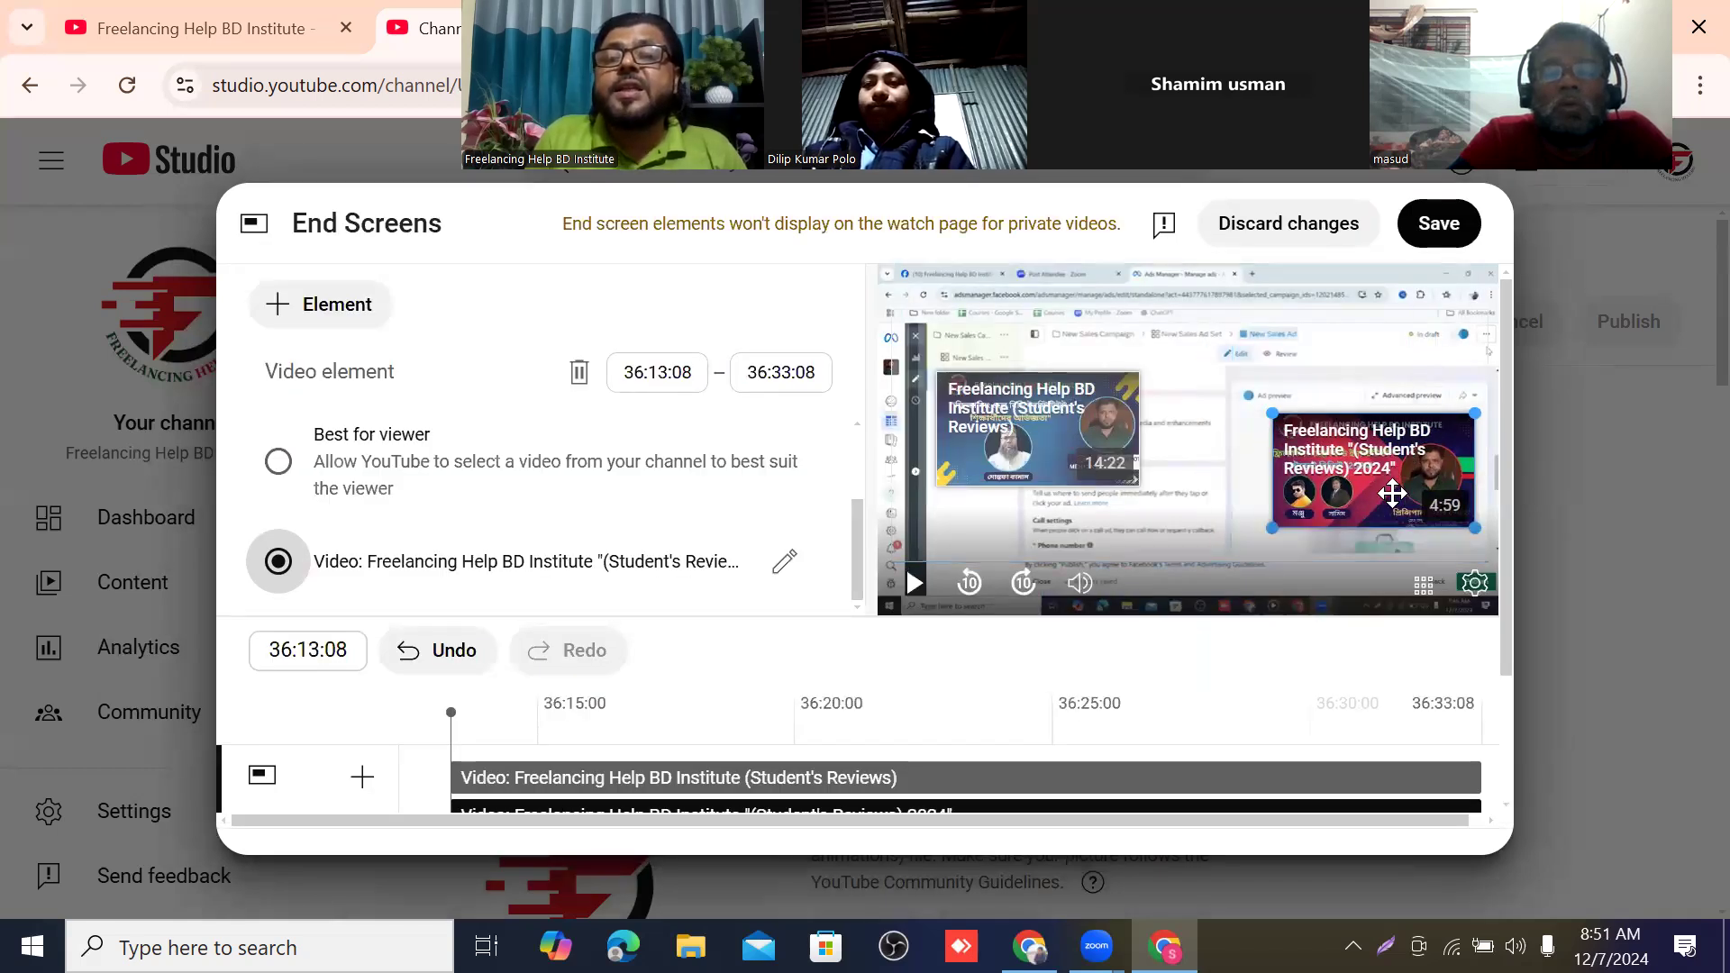
pyautogui.moveTo(1066, 434); pyautogui.dragTo(1065, 395)
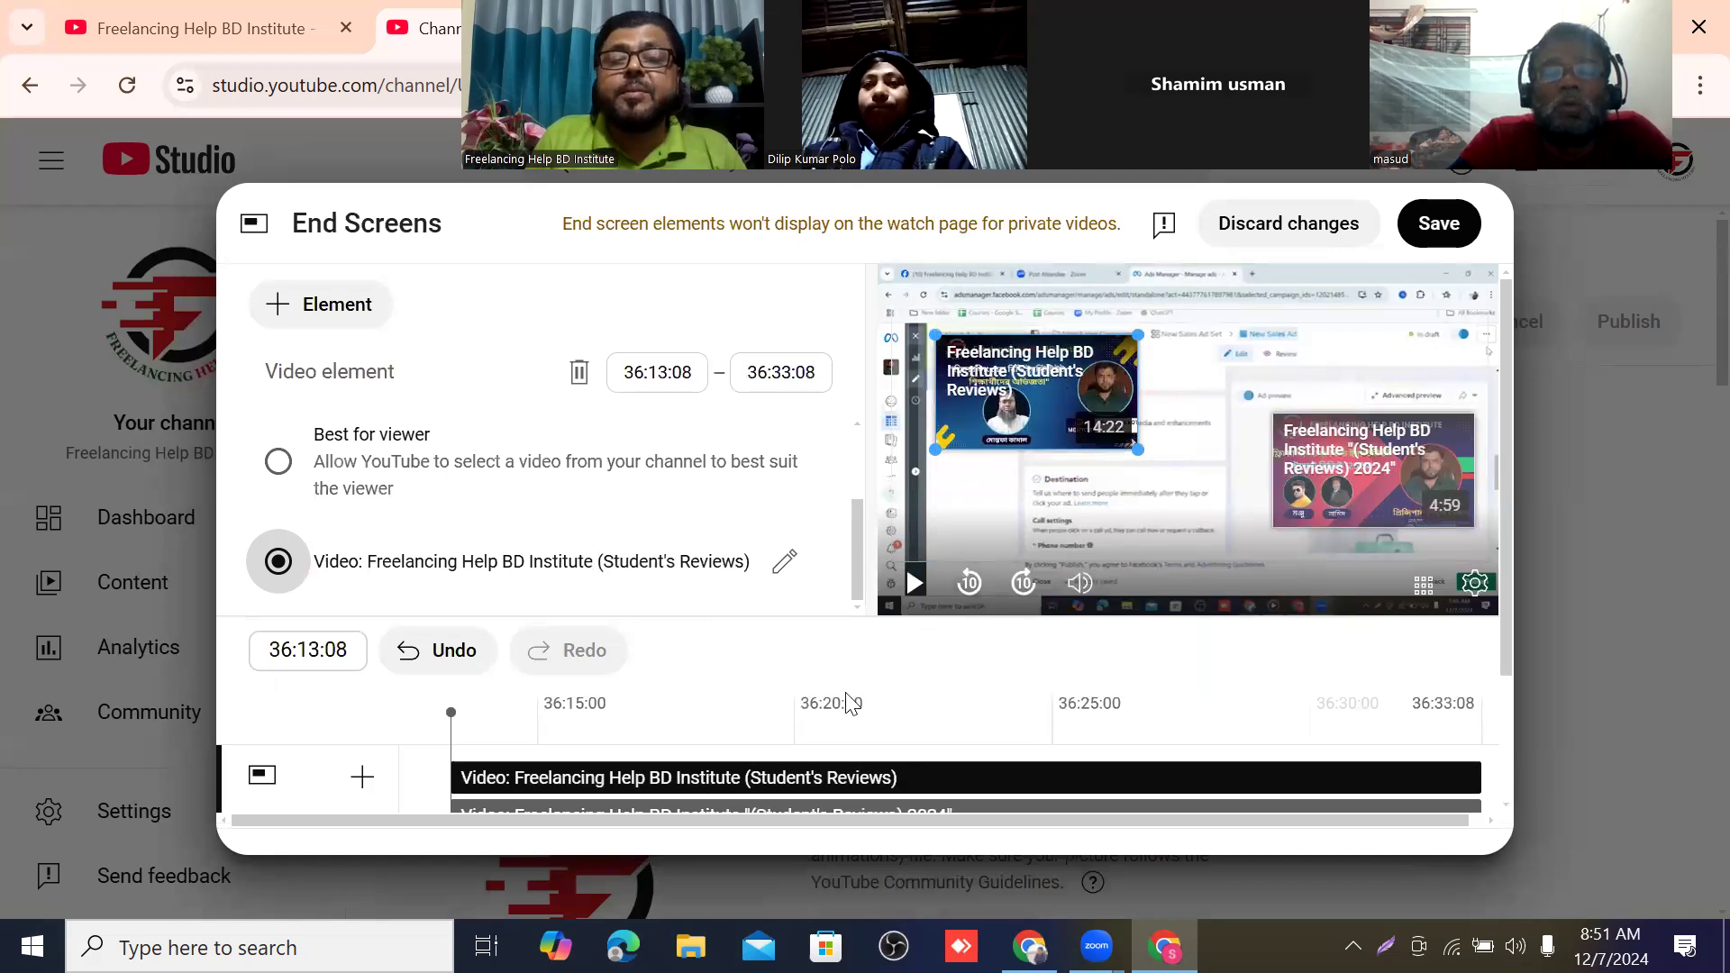
# Move the end screen playhead to 36:32:23 and save the end screen.
pyautogui.scroll(-1, 753, 641)
pyautogui.scroll(-1, 753, 641)
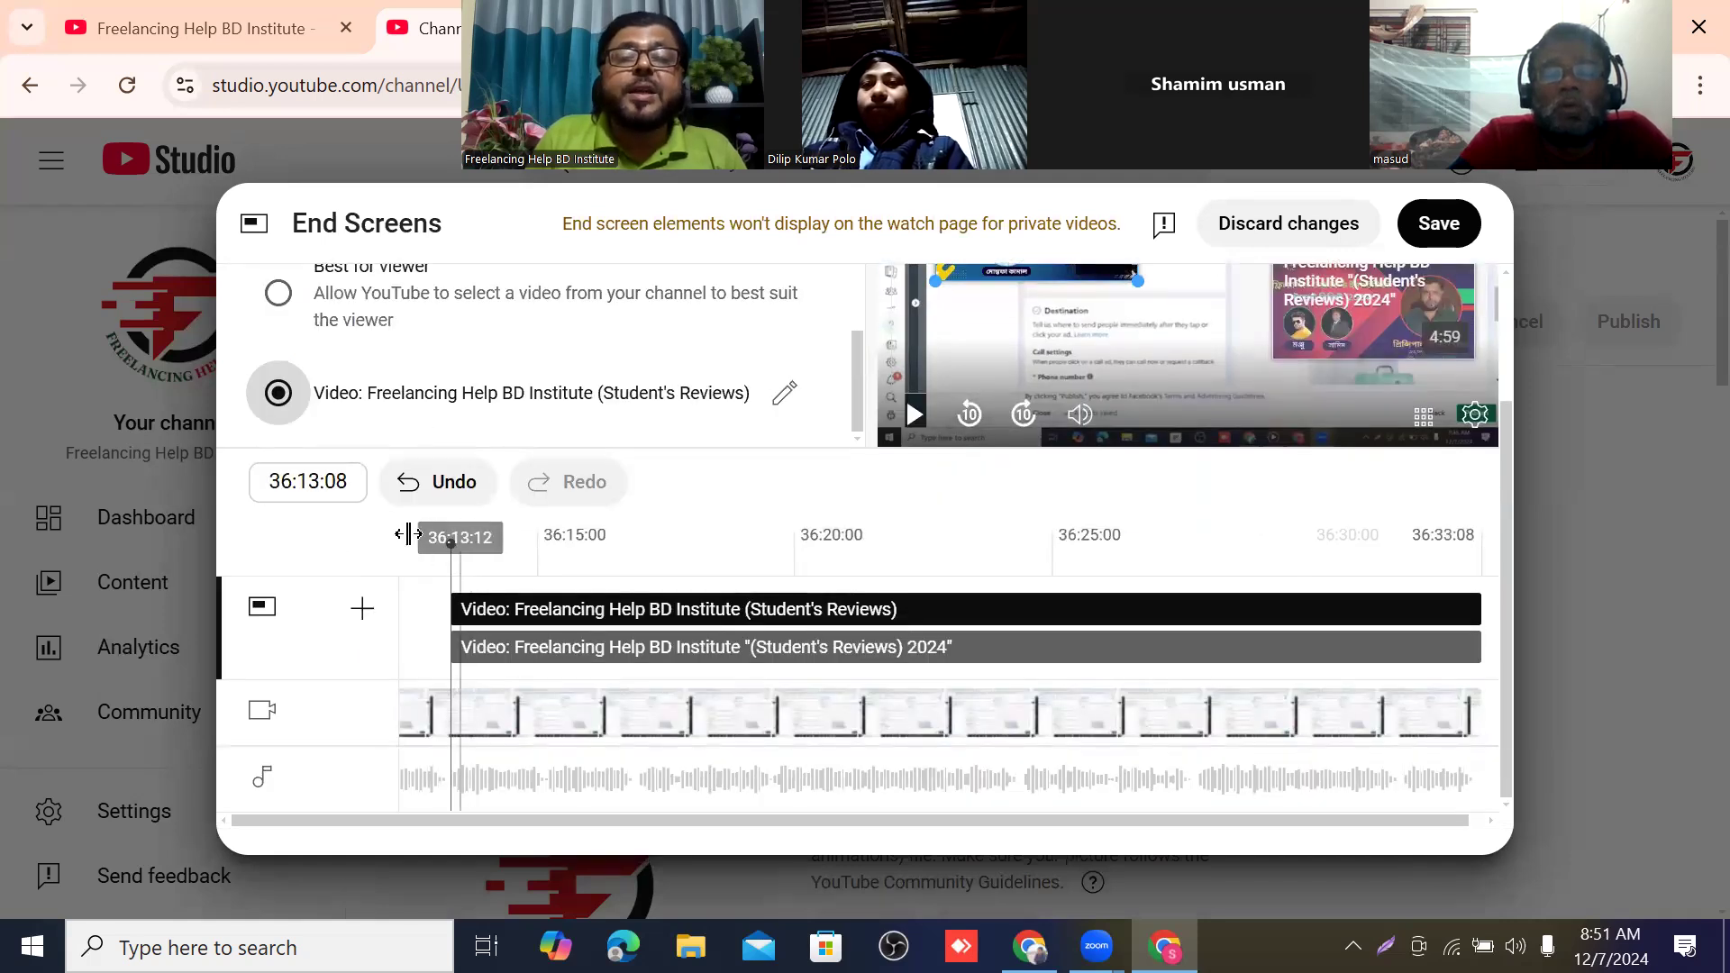
pyautogui.moveTo(447, 562); pyautogui.dragTo(1460, 540)
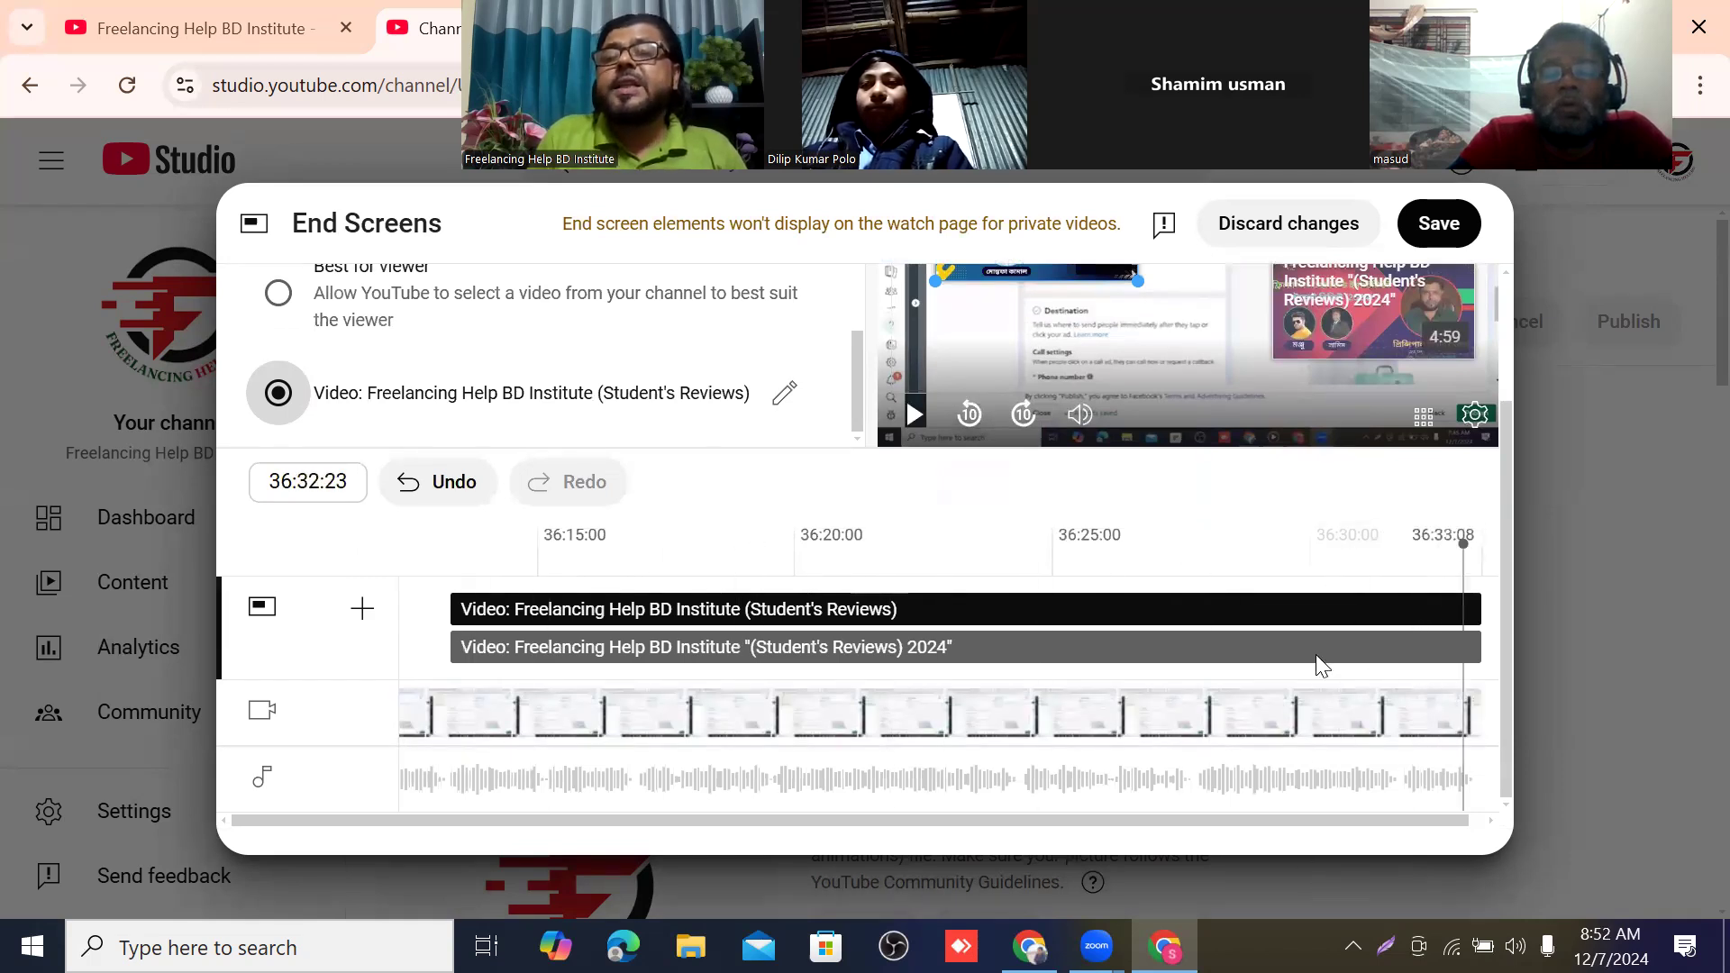
pyautogui.click(1457, 229)
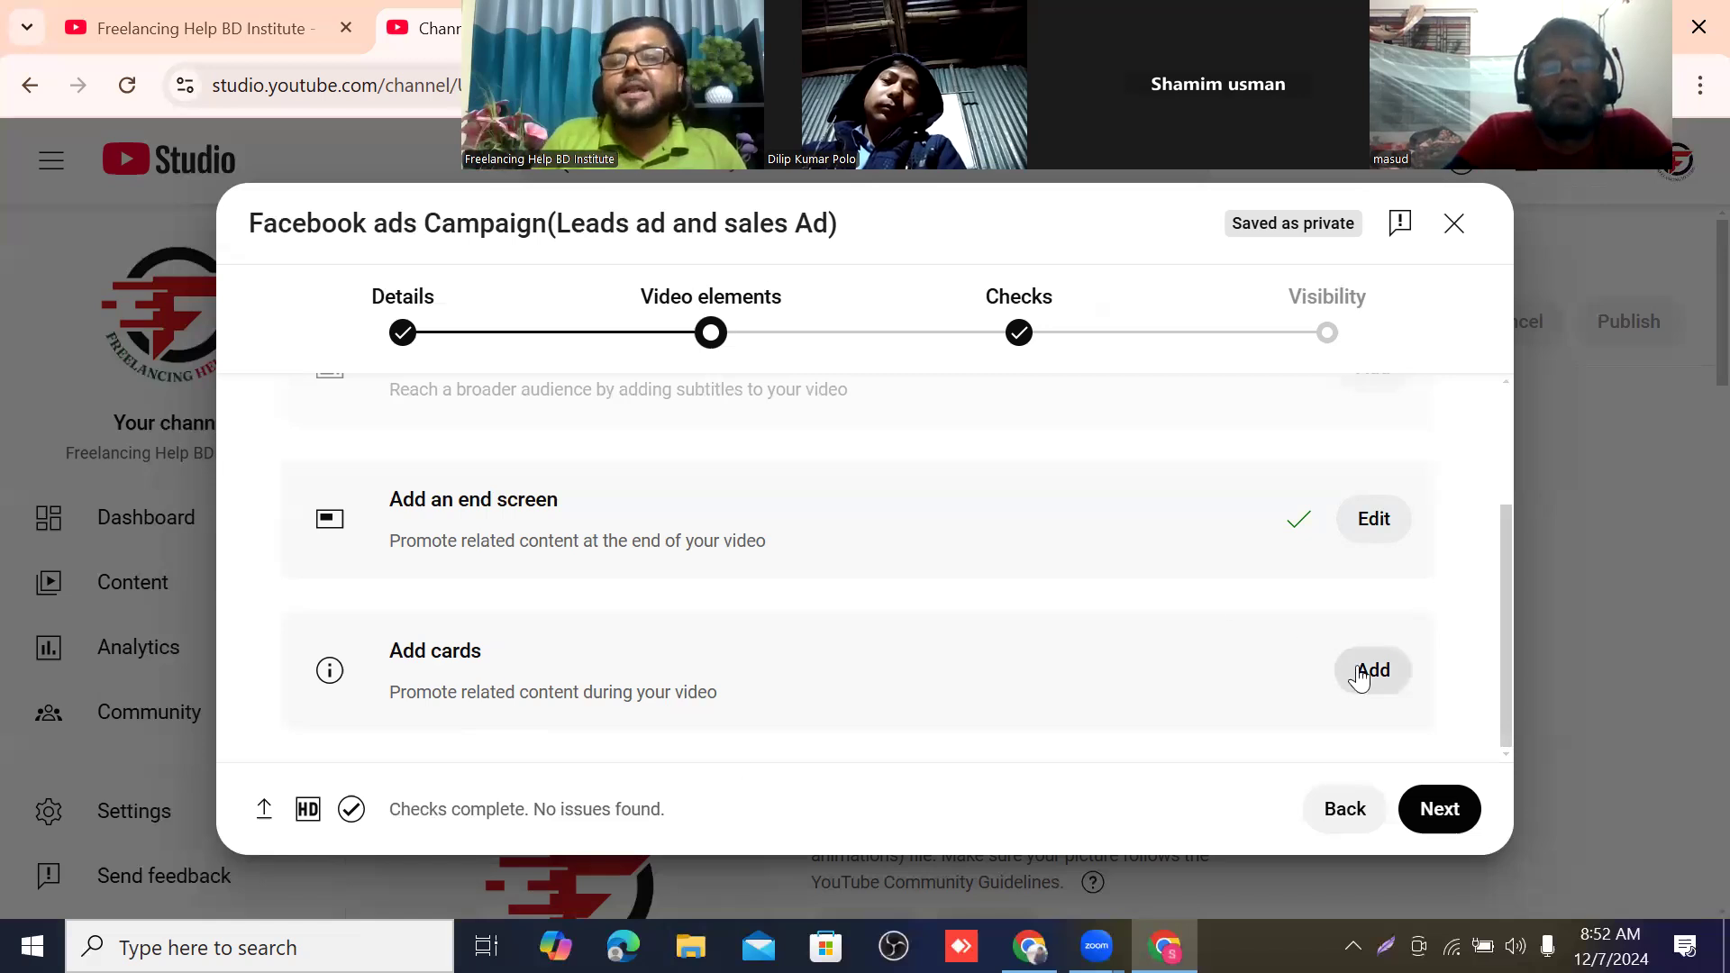
# Add a video card to the upload that links to the channel's video "Freelancing Help BD Institute (Student's Reviews) 2024".
pyautogui.click(1388, 674)
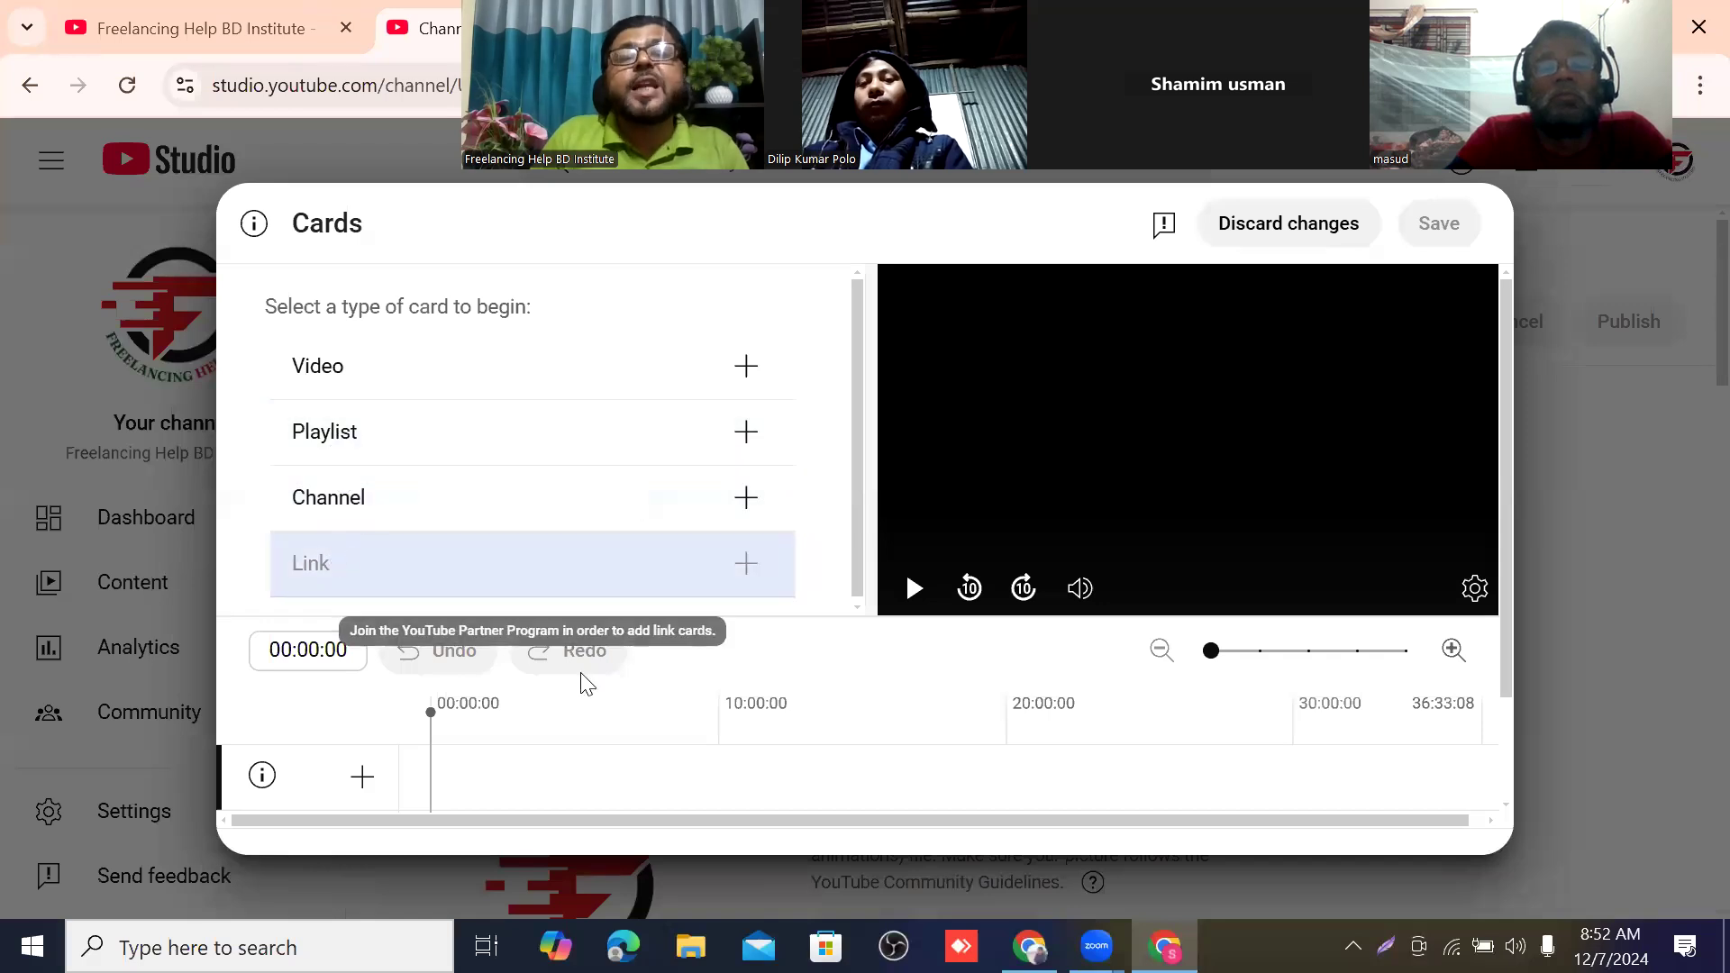
pyautogui.scroll(-2, 780, 478)
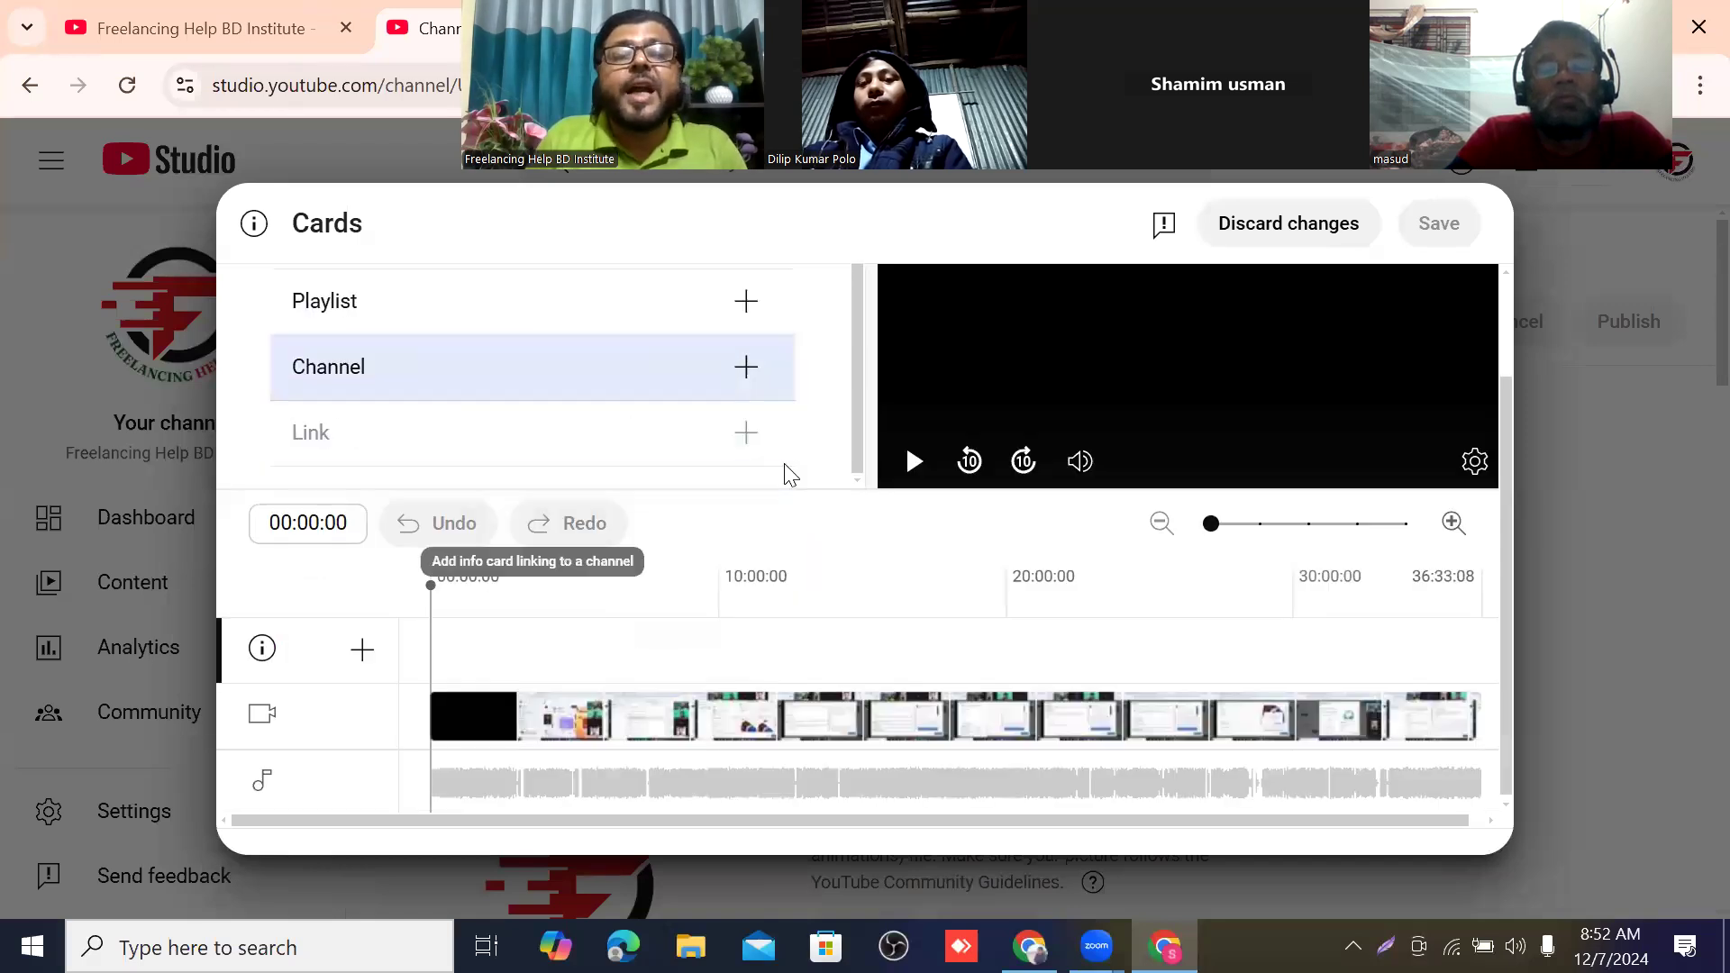
pyautogui.scroll(2, 682, 517)
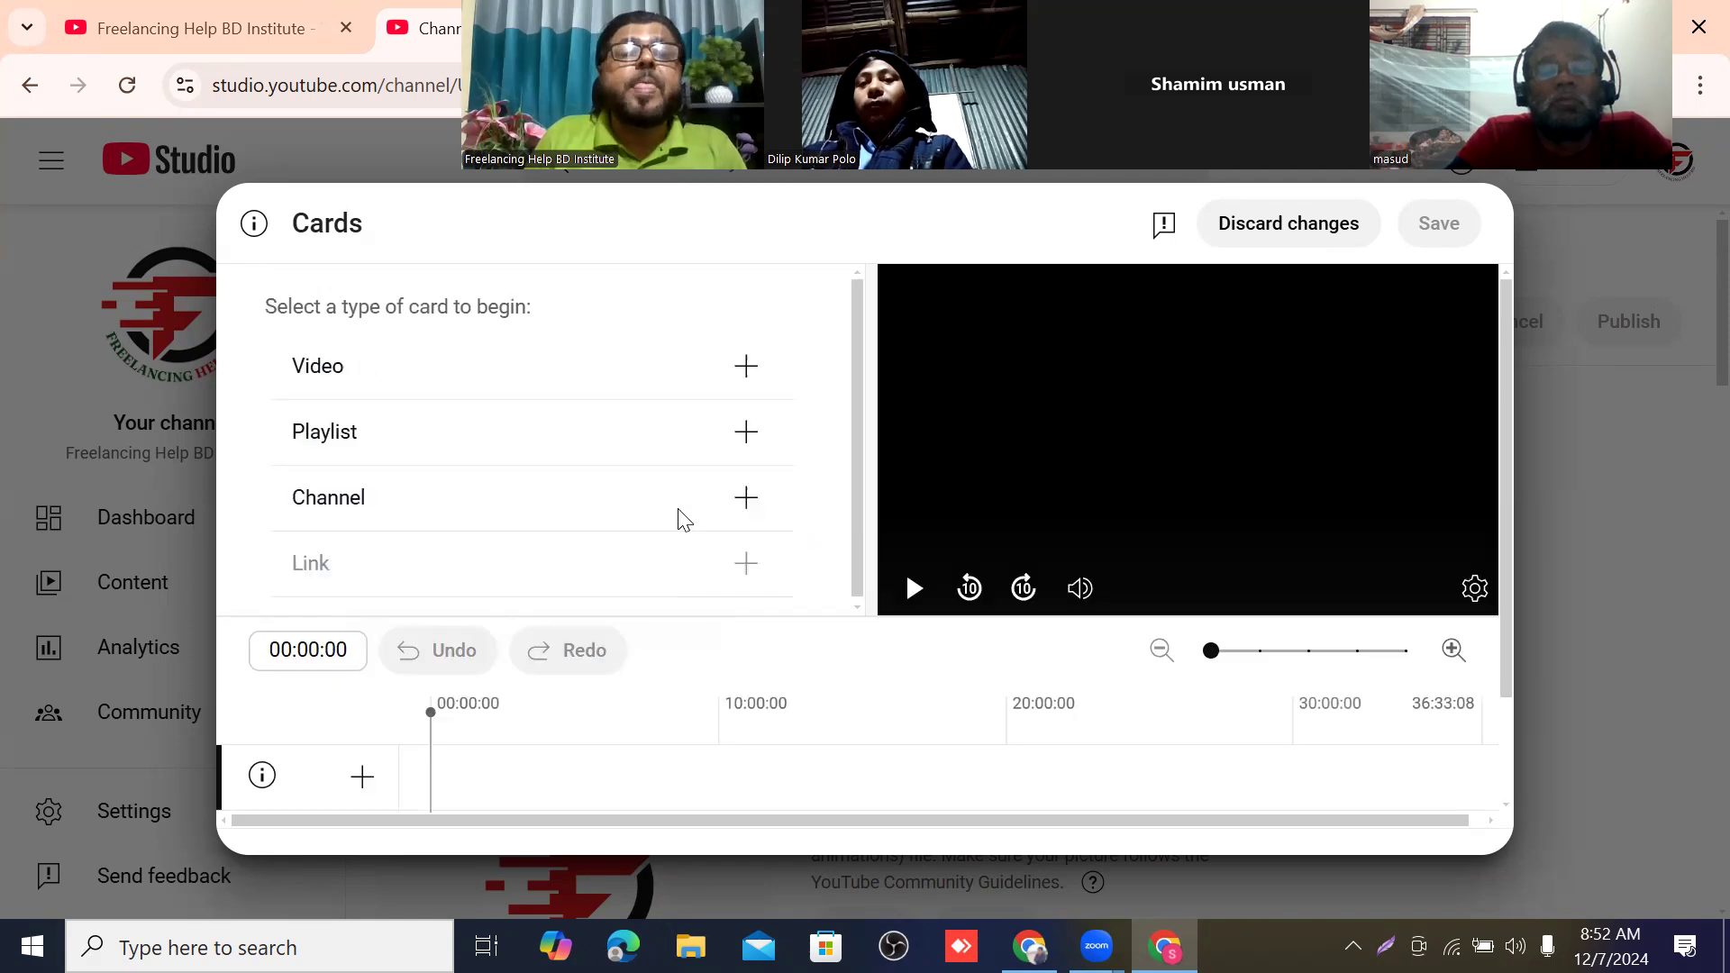
pyautogui.scroll(-2, 668, 452)
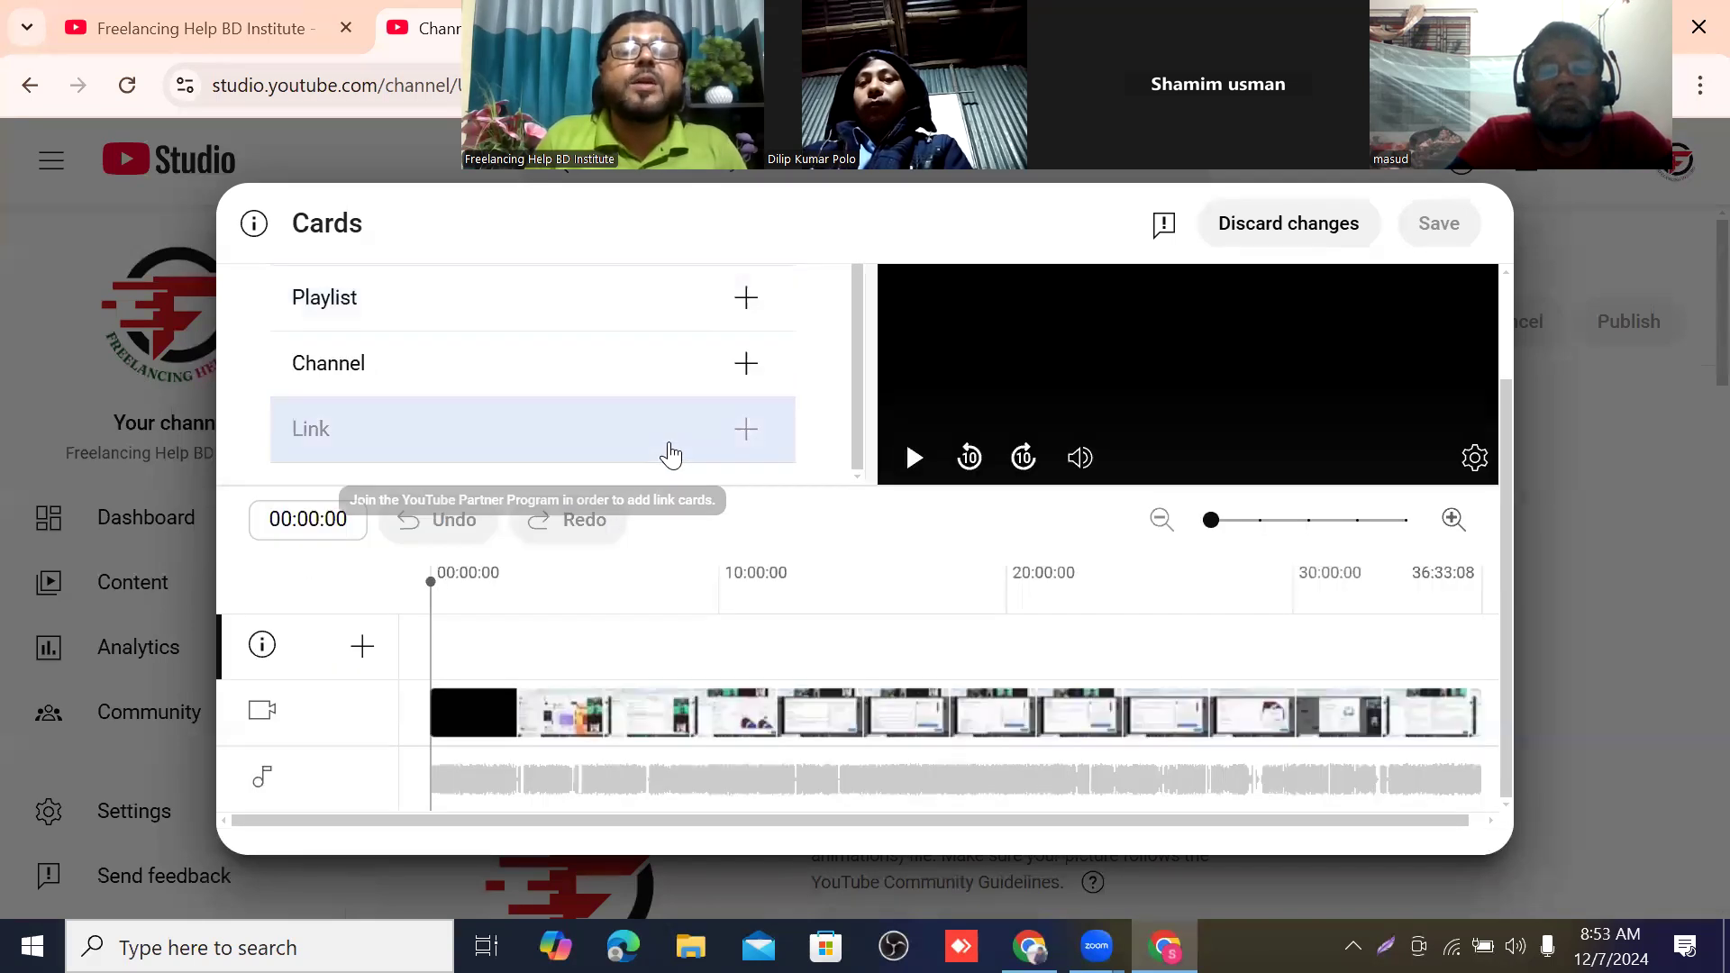
pyautogui.scroll(2, 552, 387)
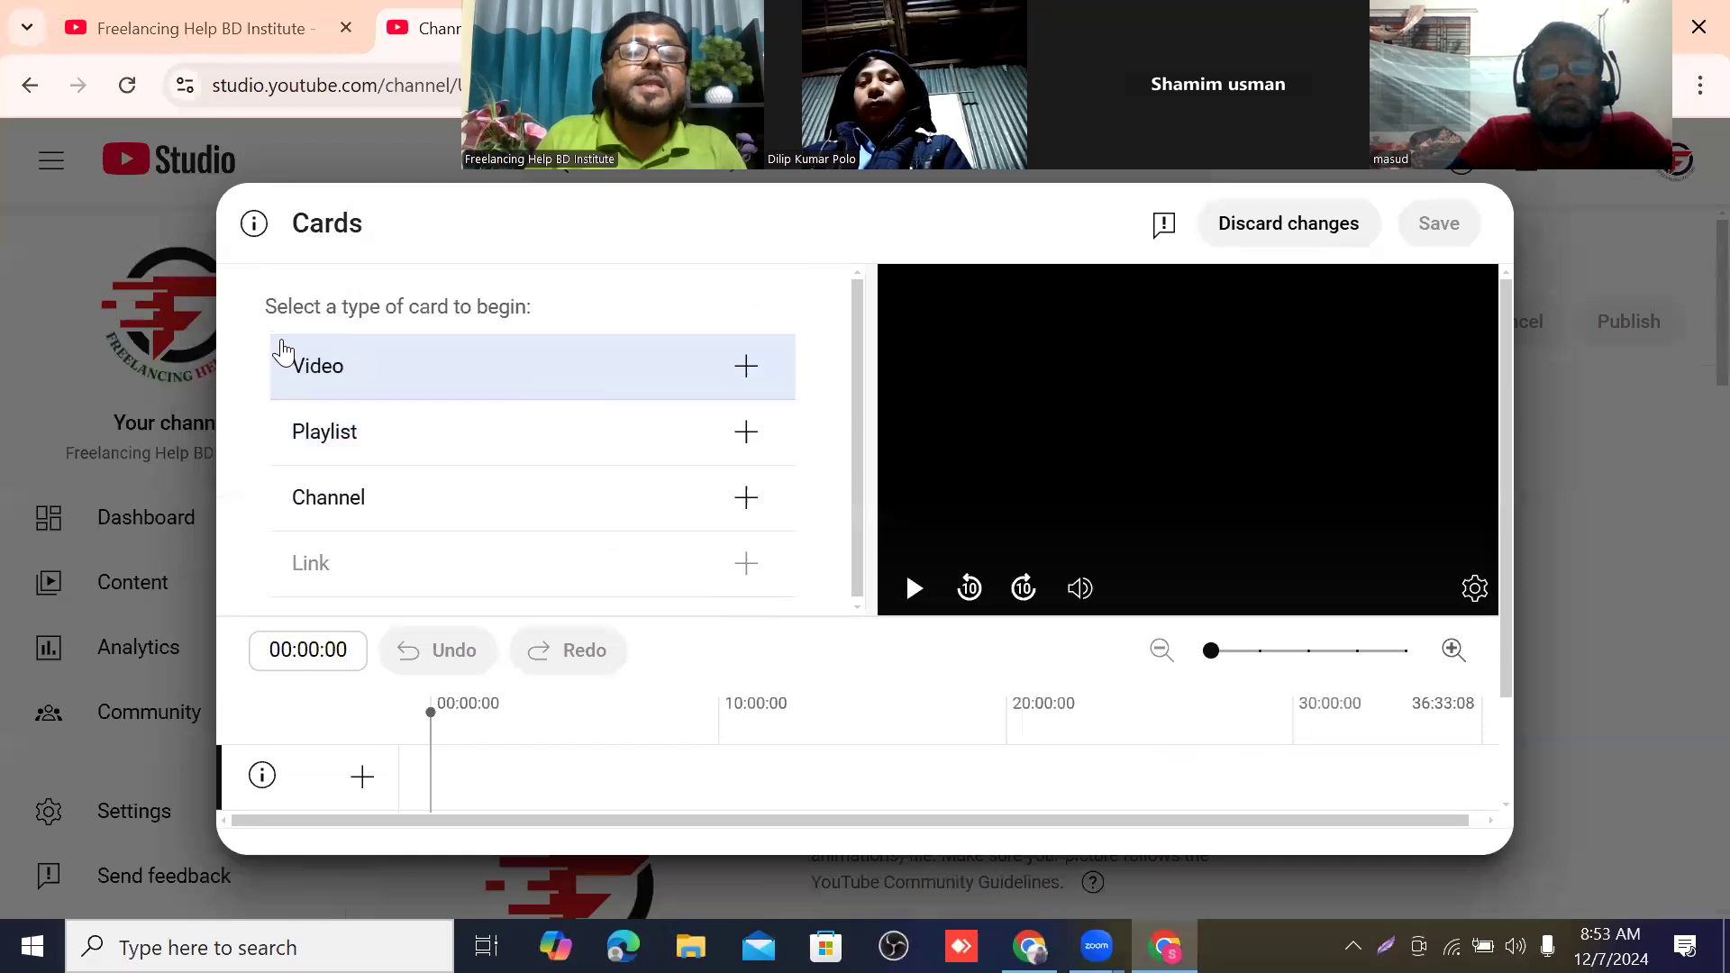
pyautogui.click(335, 367)
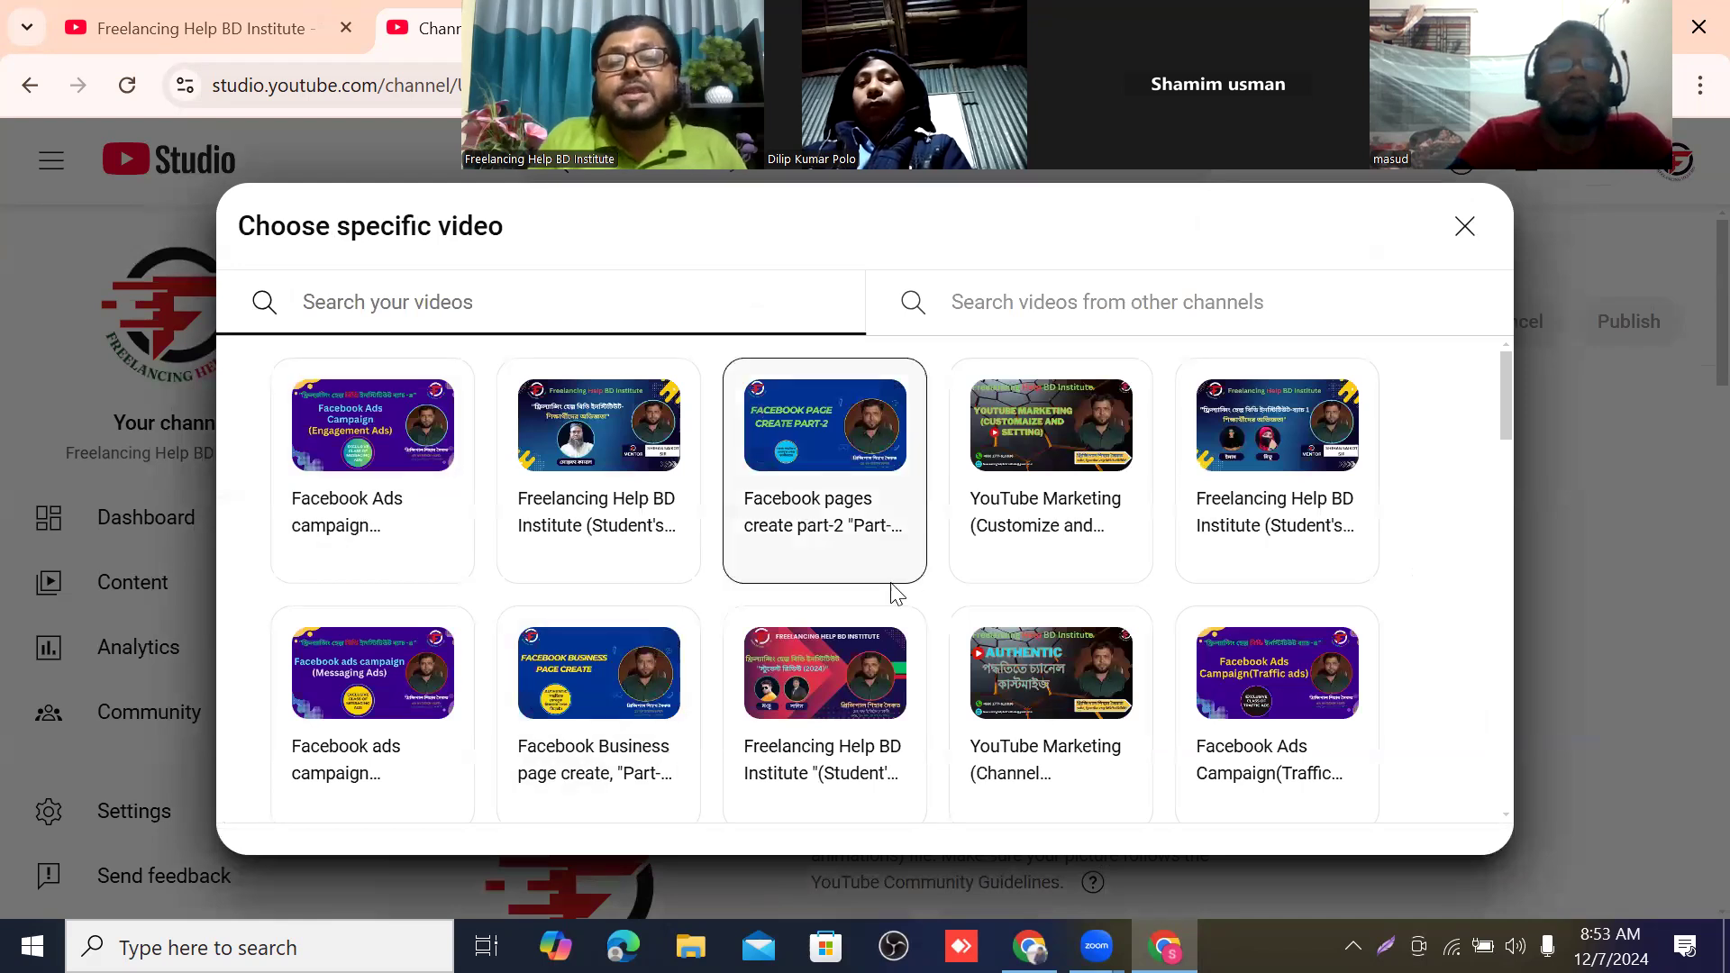
pyautogui.scroll(-3, 890, 570)
pyautogui.scroll(-2, 890, 570)
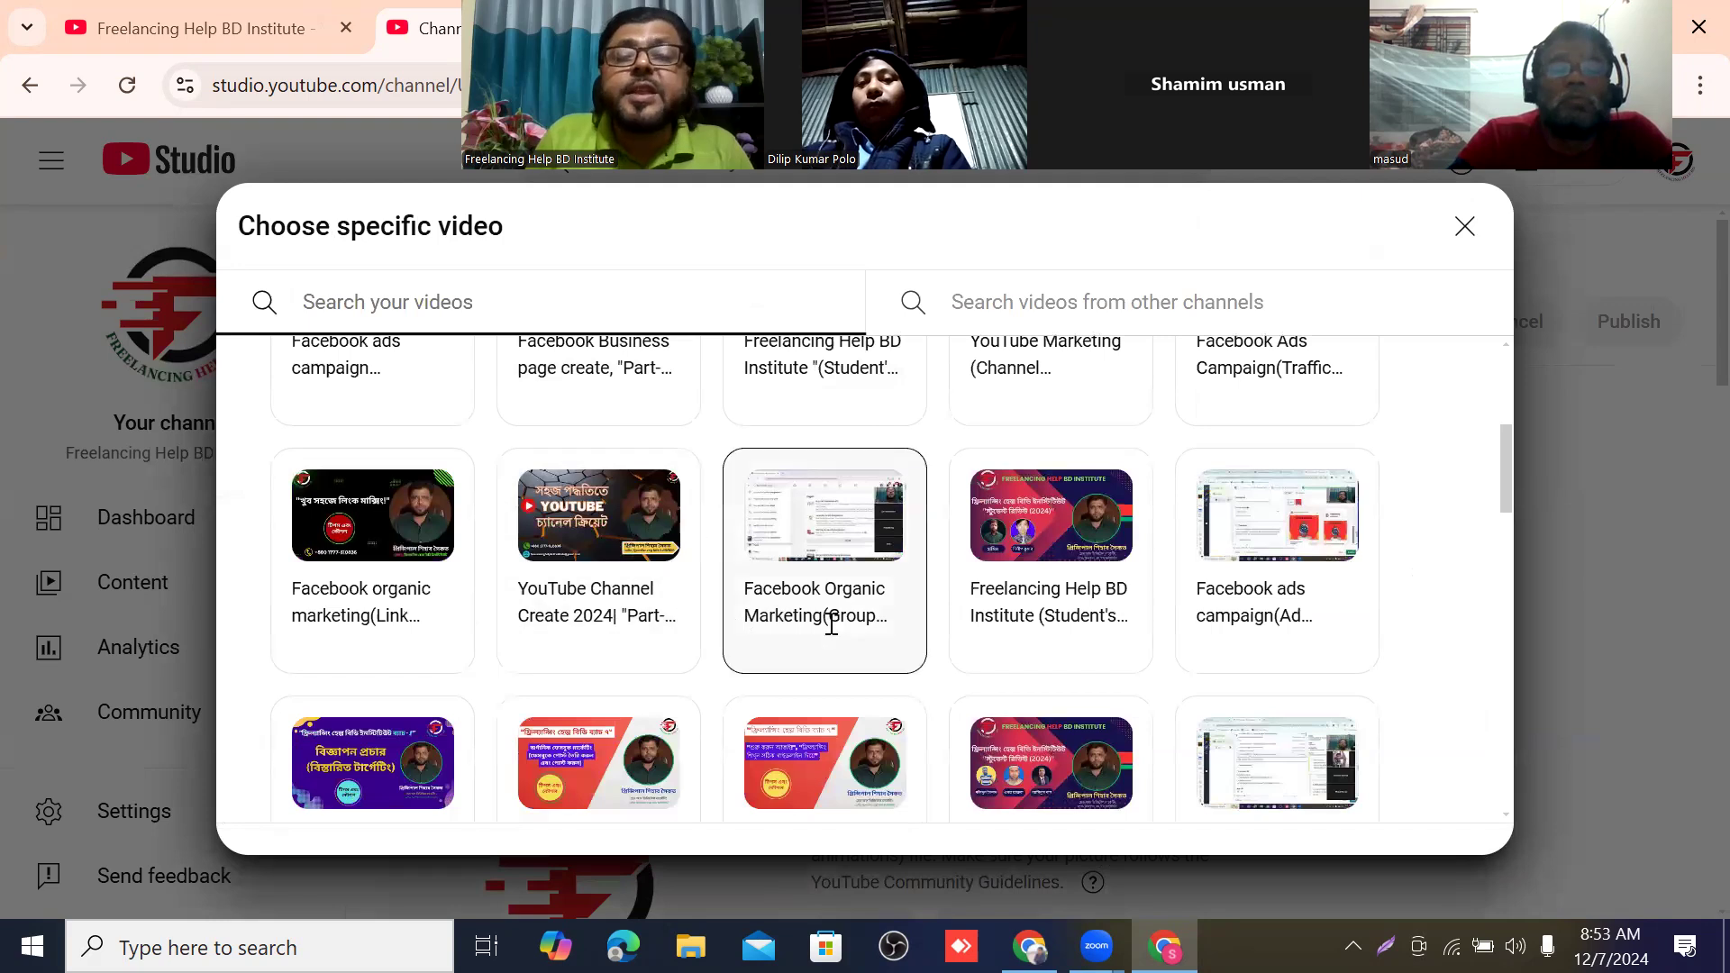
pyautogui.scroll(-2, 845, 618)
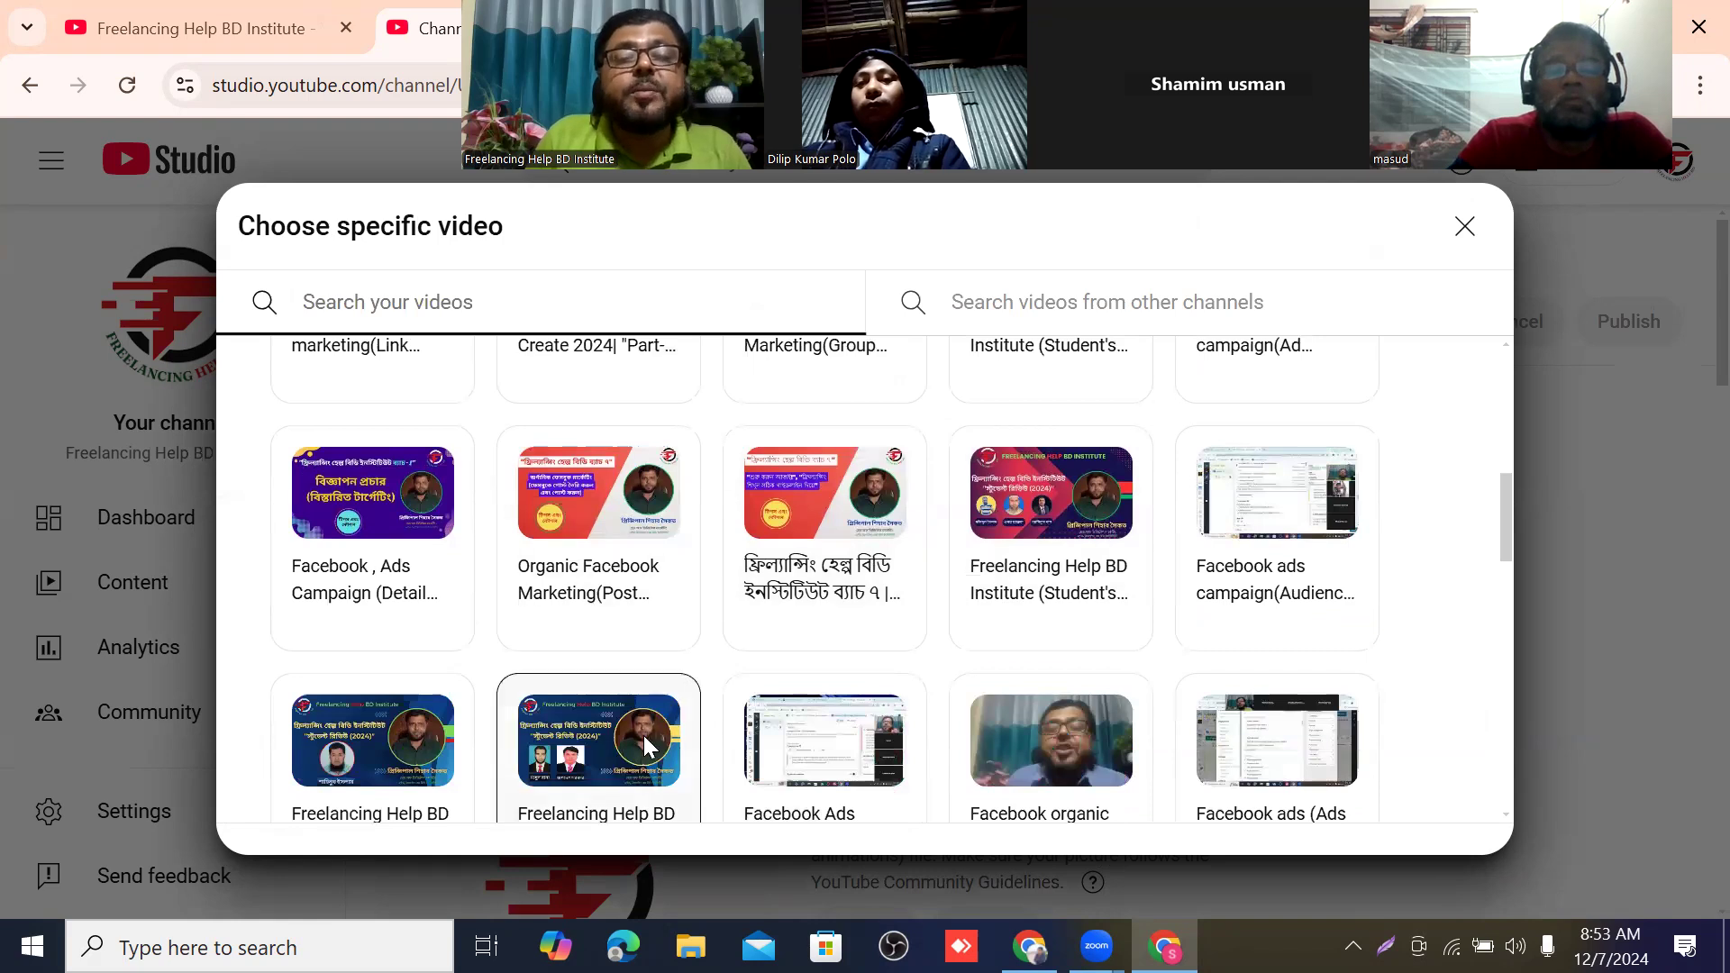
pyautogui.click(1084, 495)
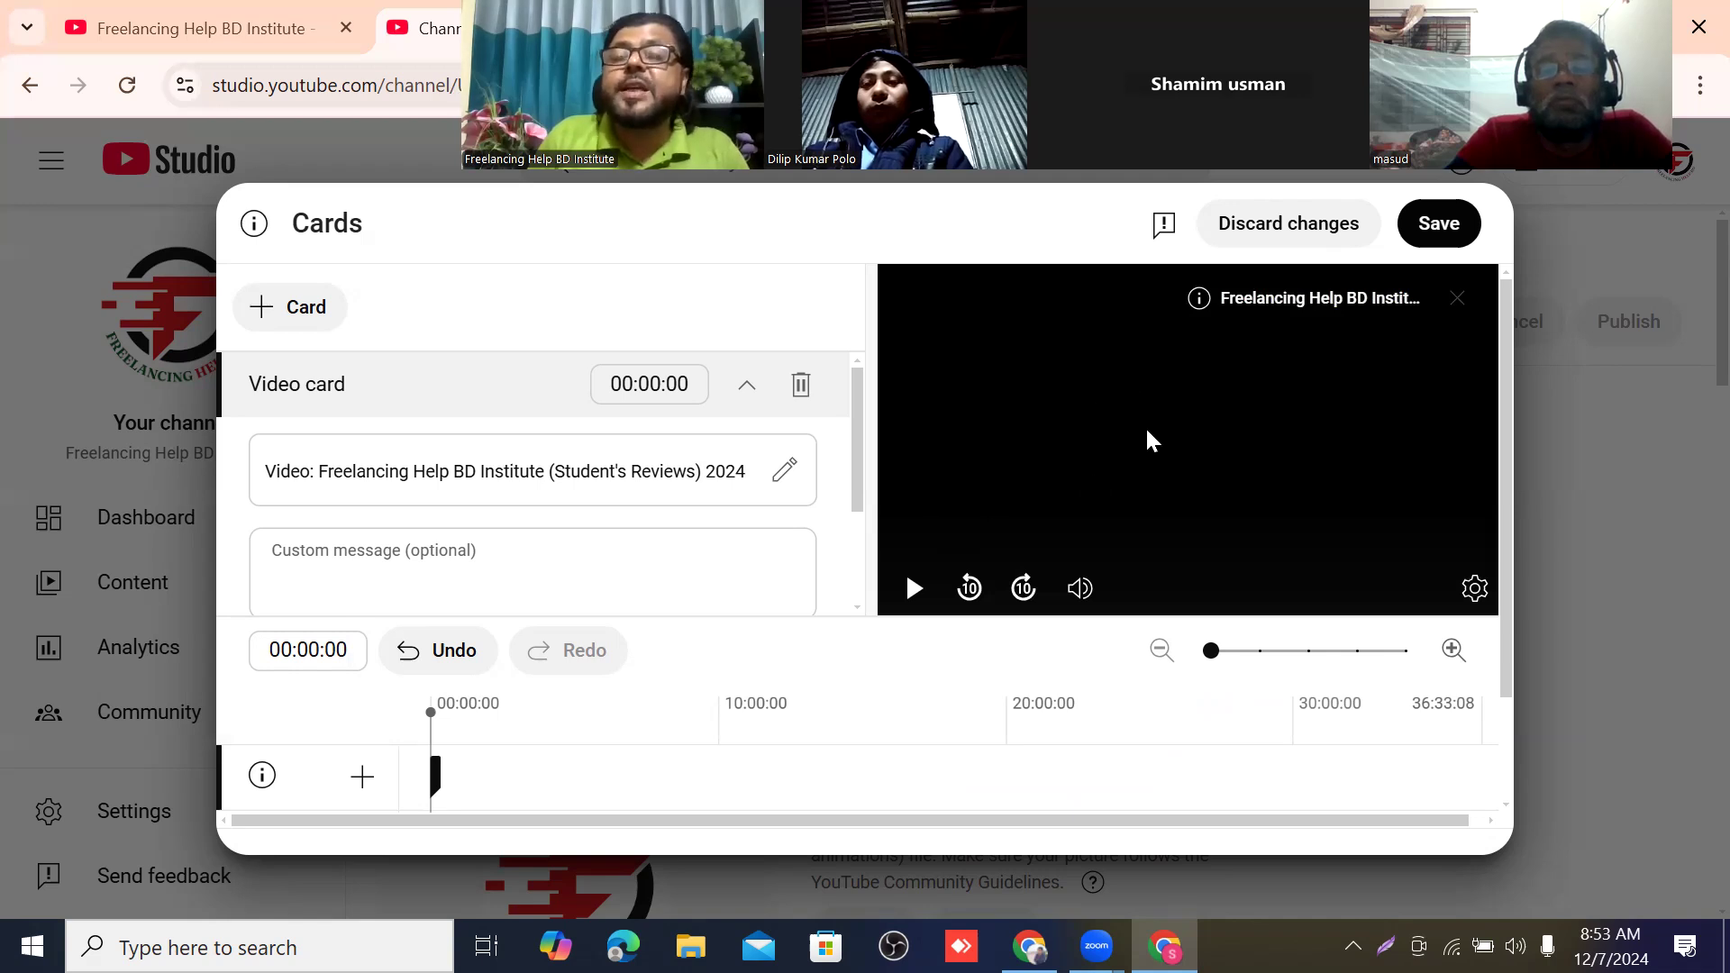
# Move the playhead along the cards timeline to 35:42:12 and save the video card.
pyautogui.scroll(-2, 1179, 396)
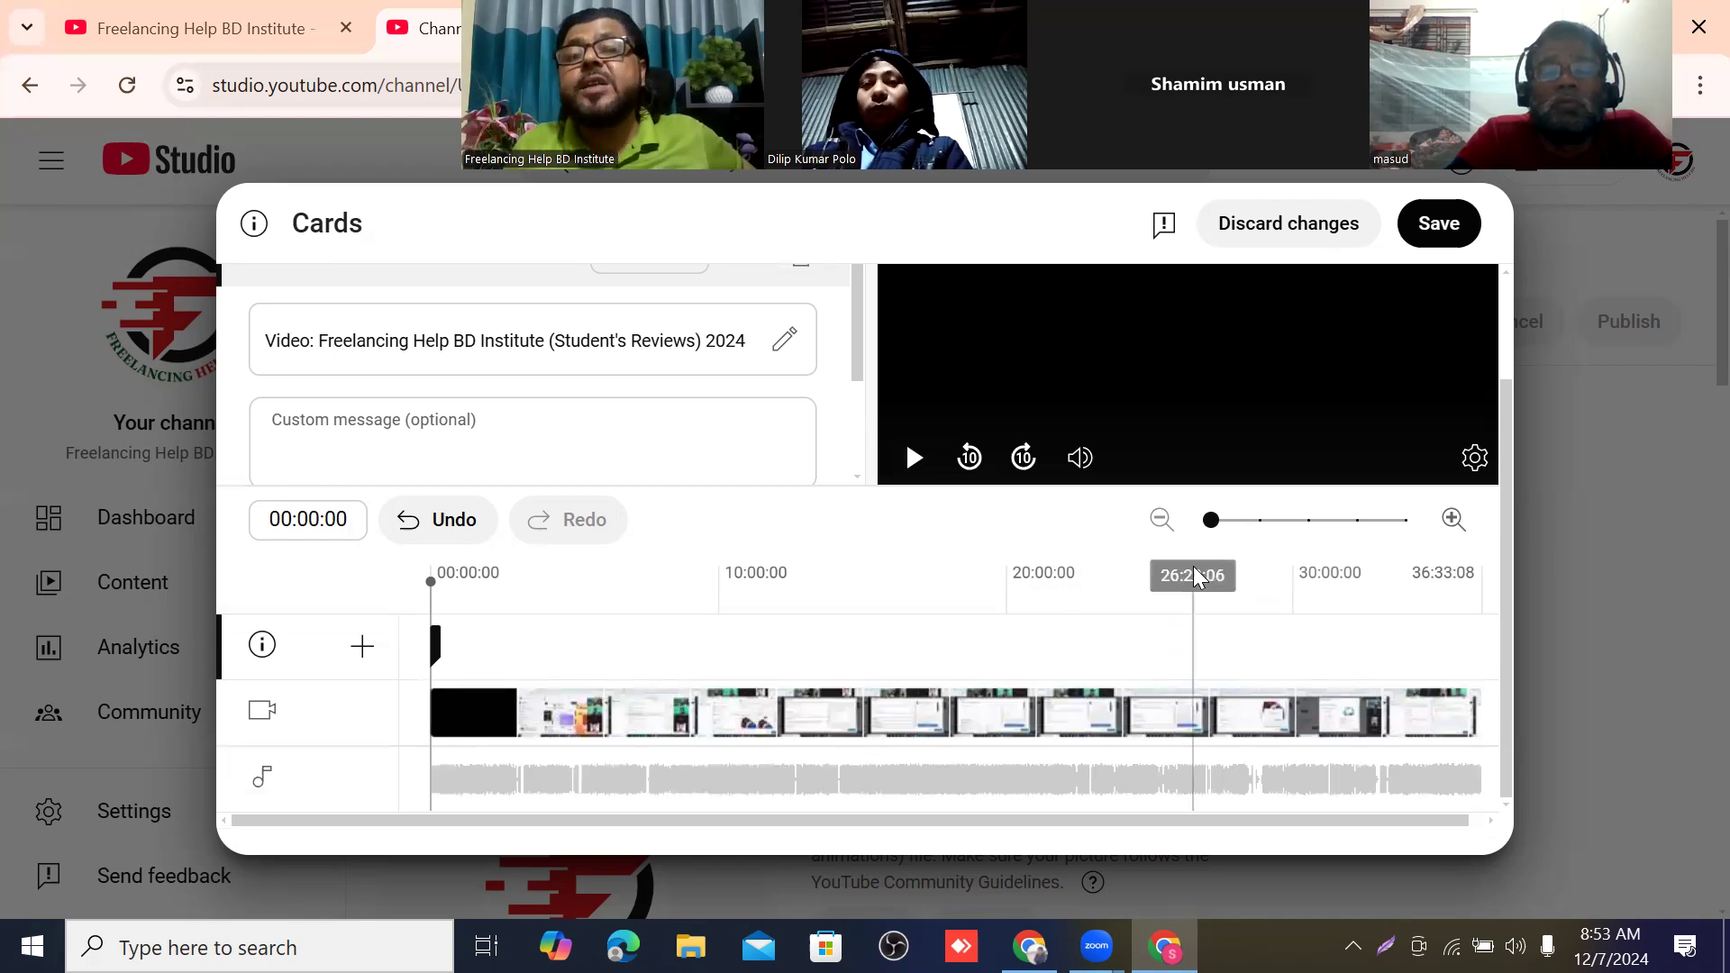
pyautogui.scroll(2, 1211, 557)
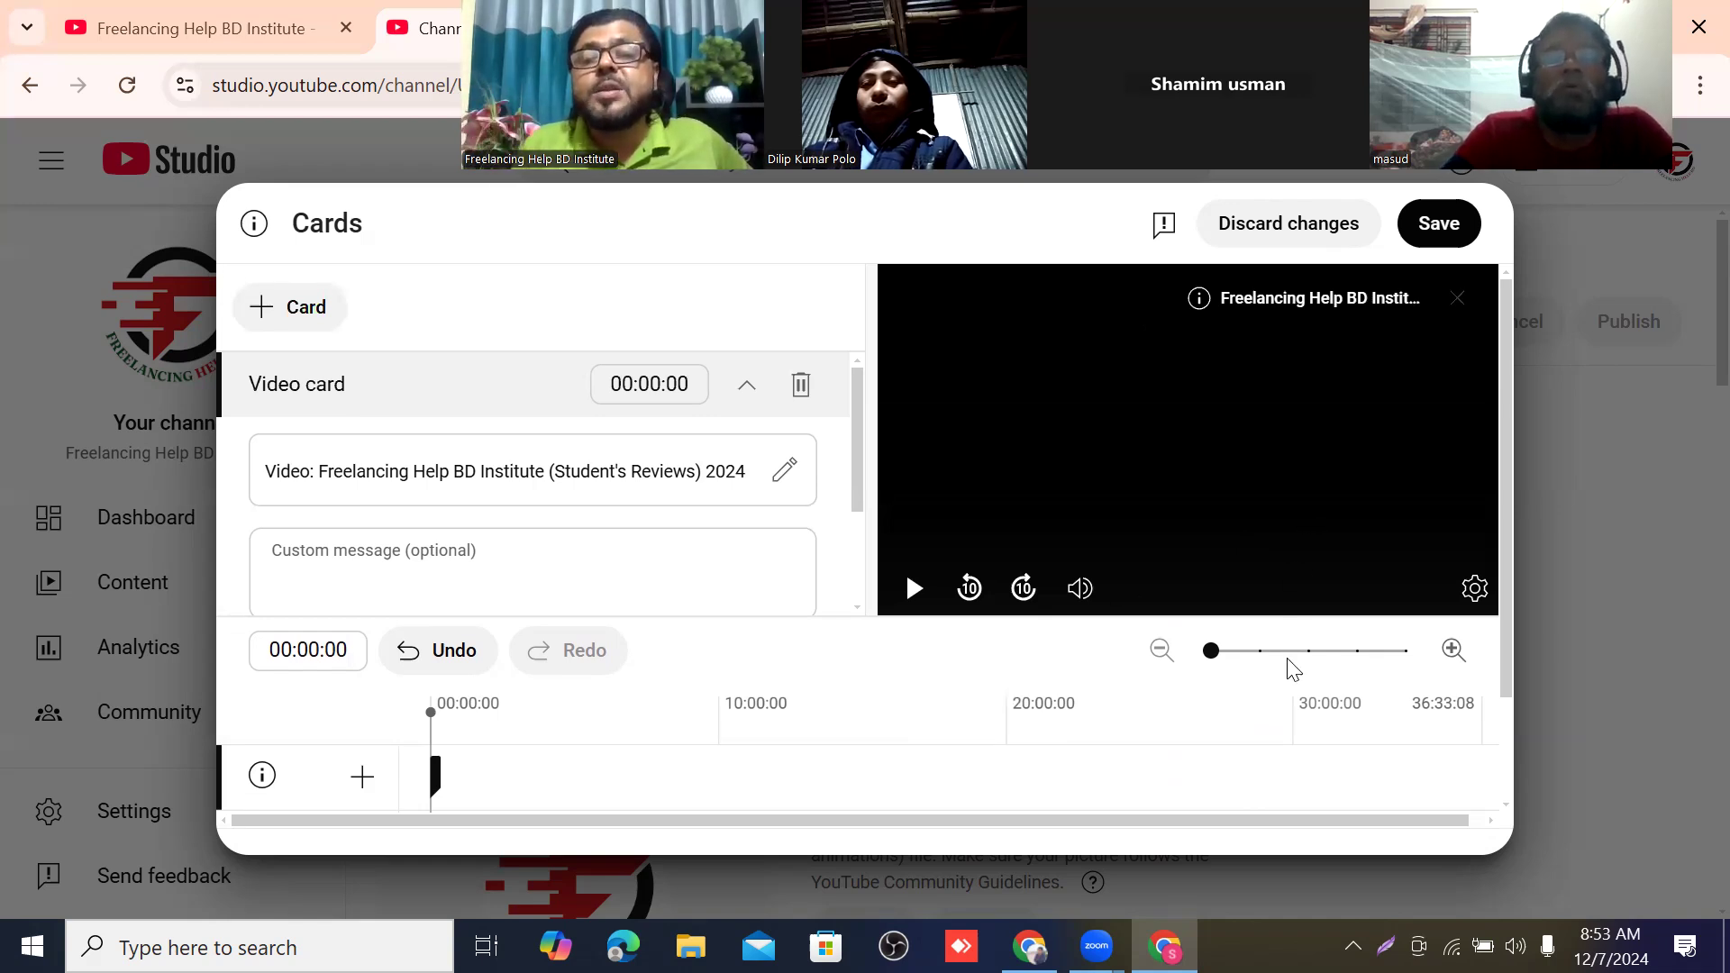
pyautogui.scroll(-2, 1035, 553)
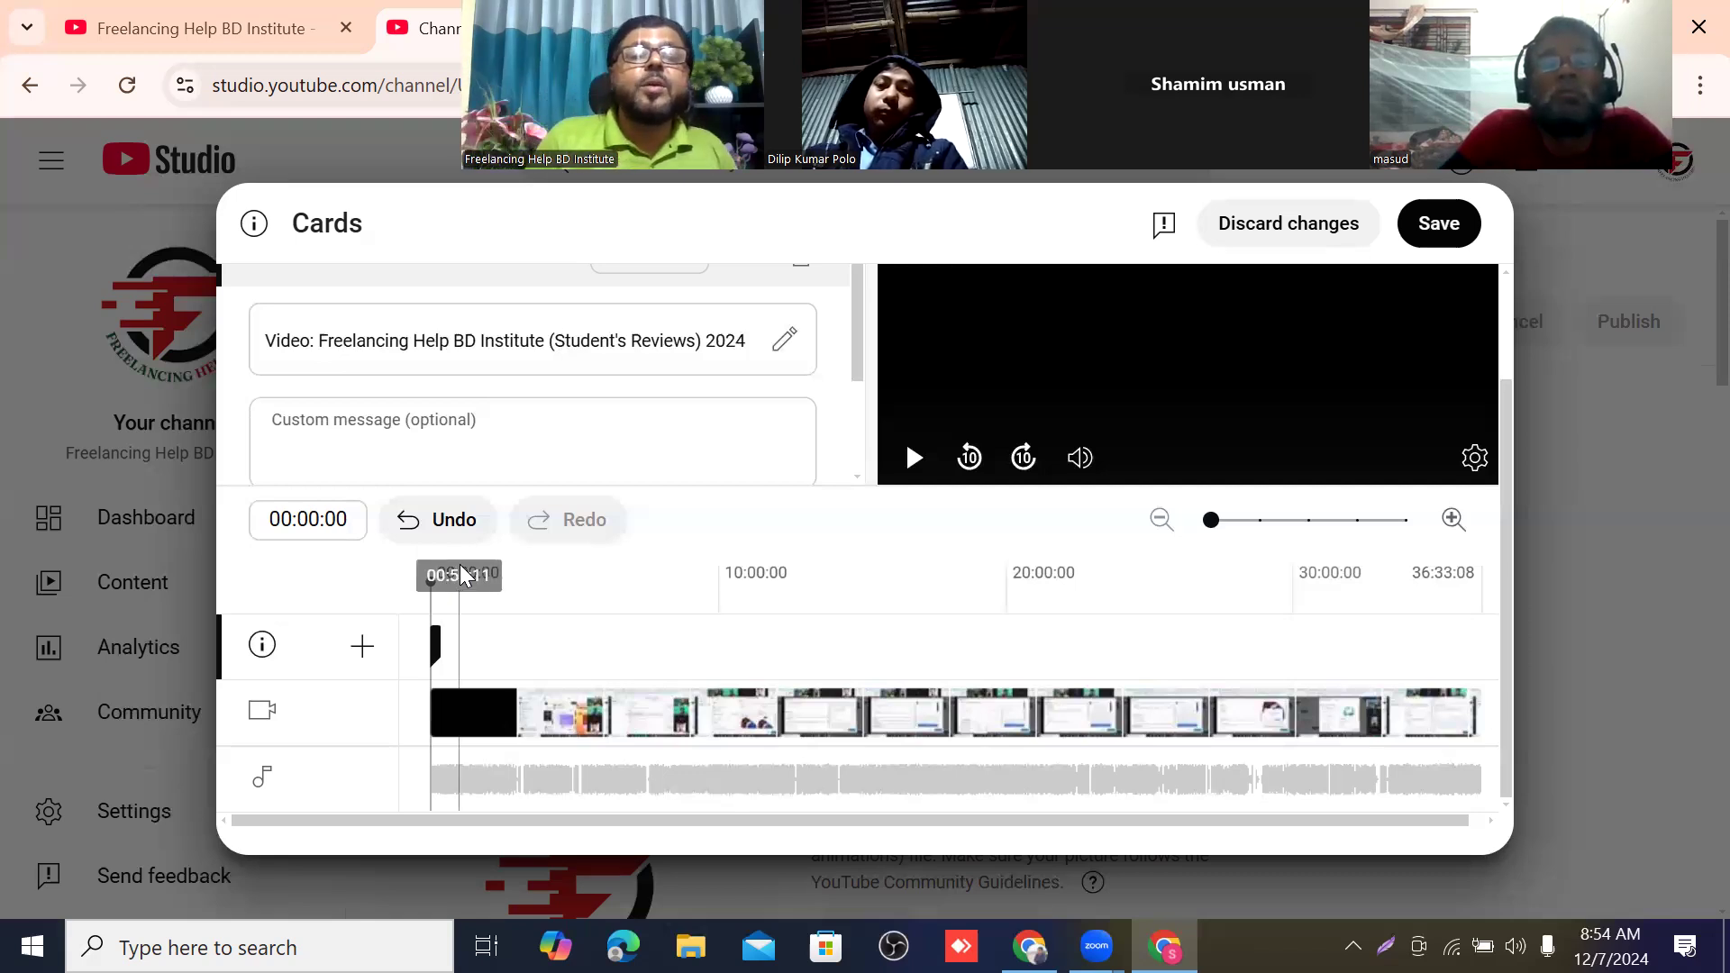
pyautogui.moveTo(428, 577); pyautogui.dragTo(742, 595)
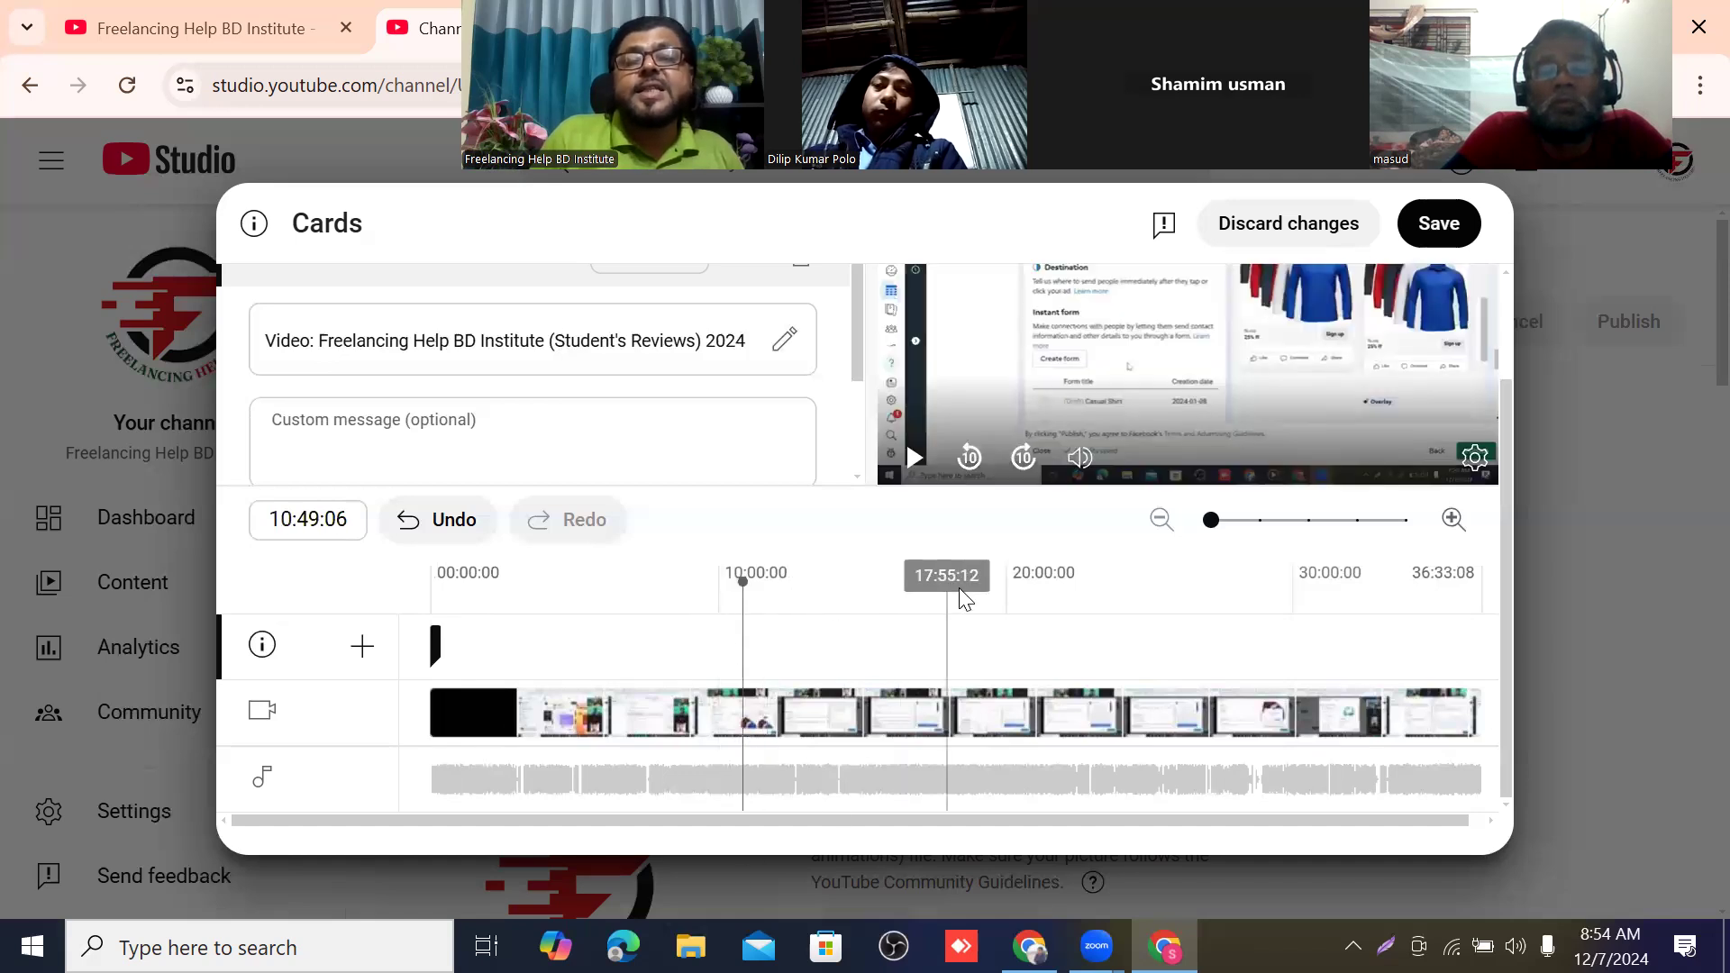
pyautogui.click(1026, 578)
pyautogui.click(752, 667)
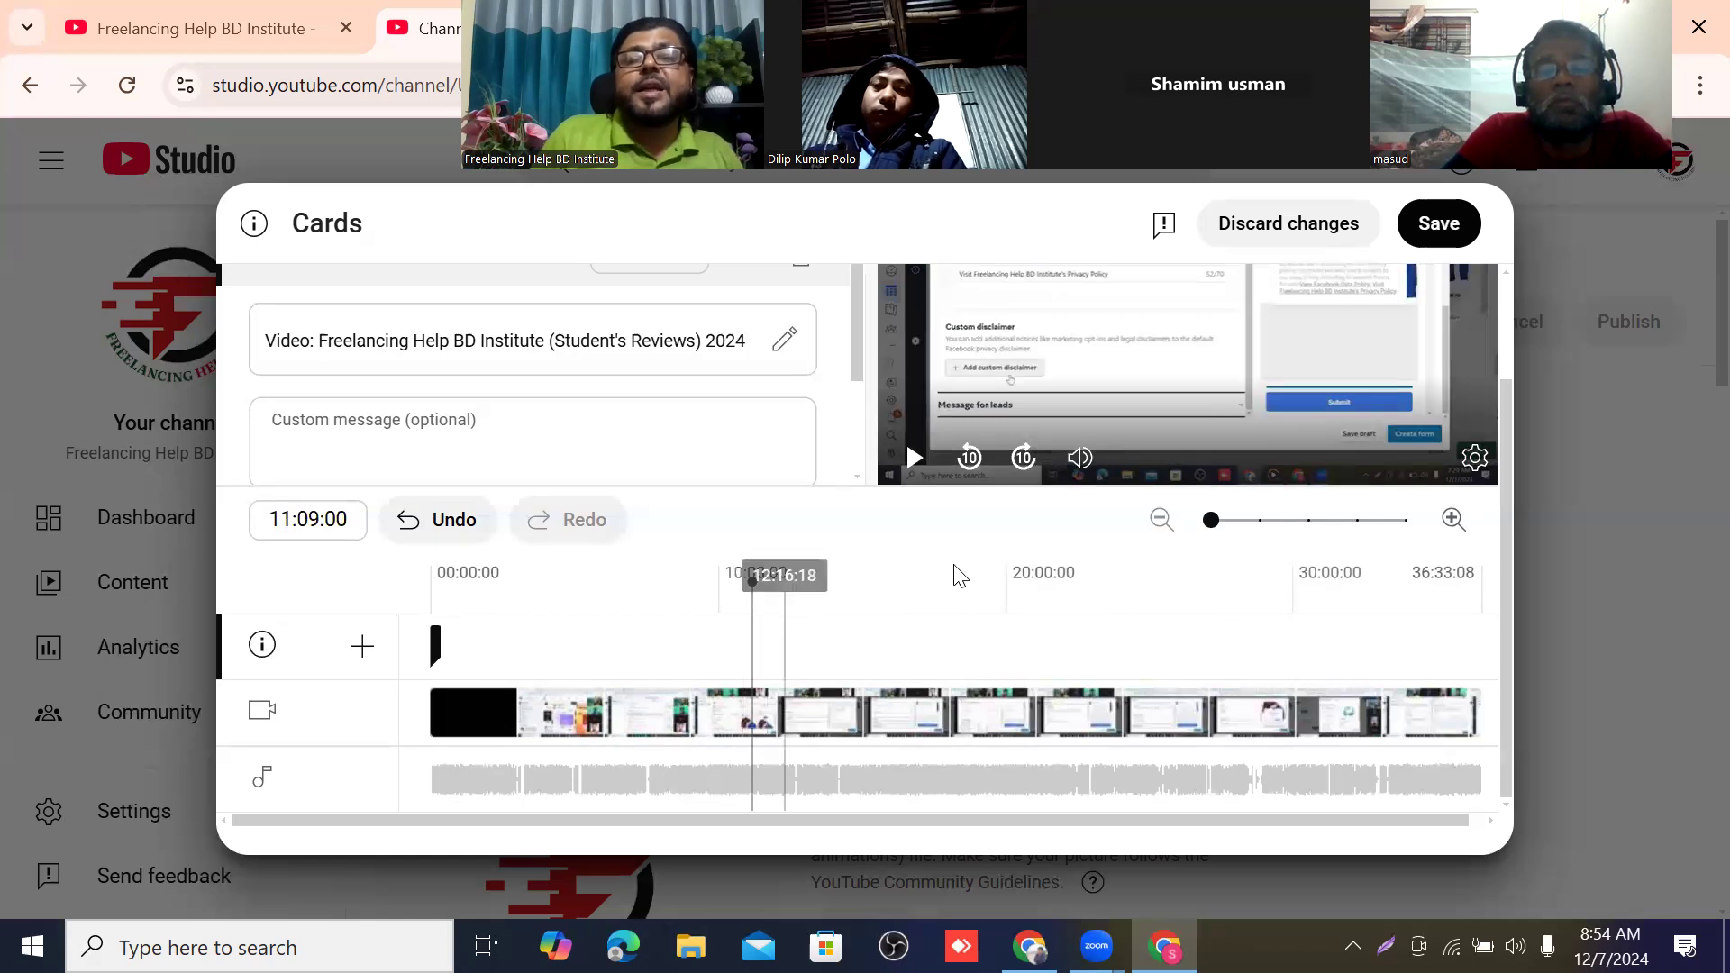
pyautogui.click(1020, 553)
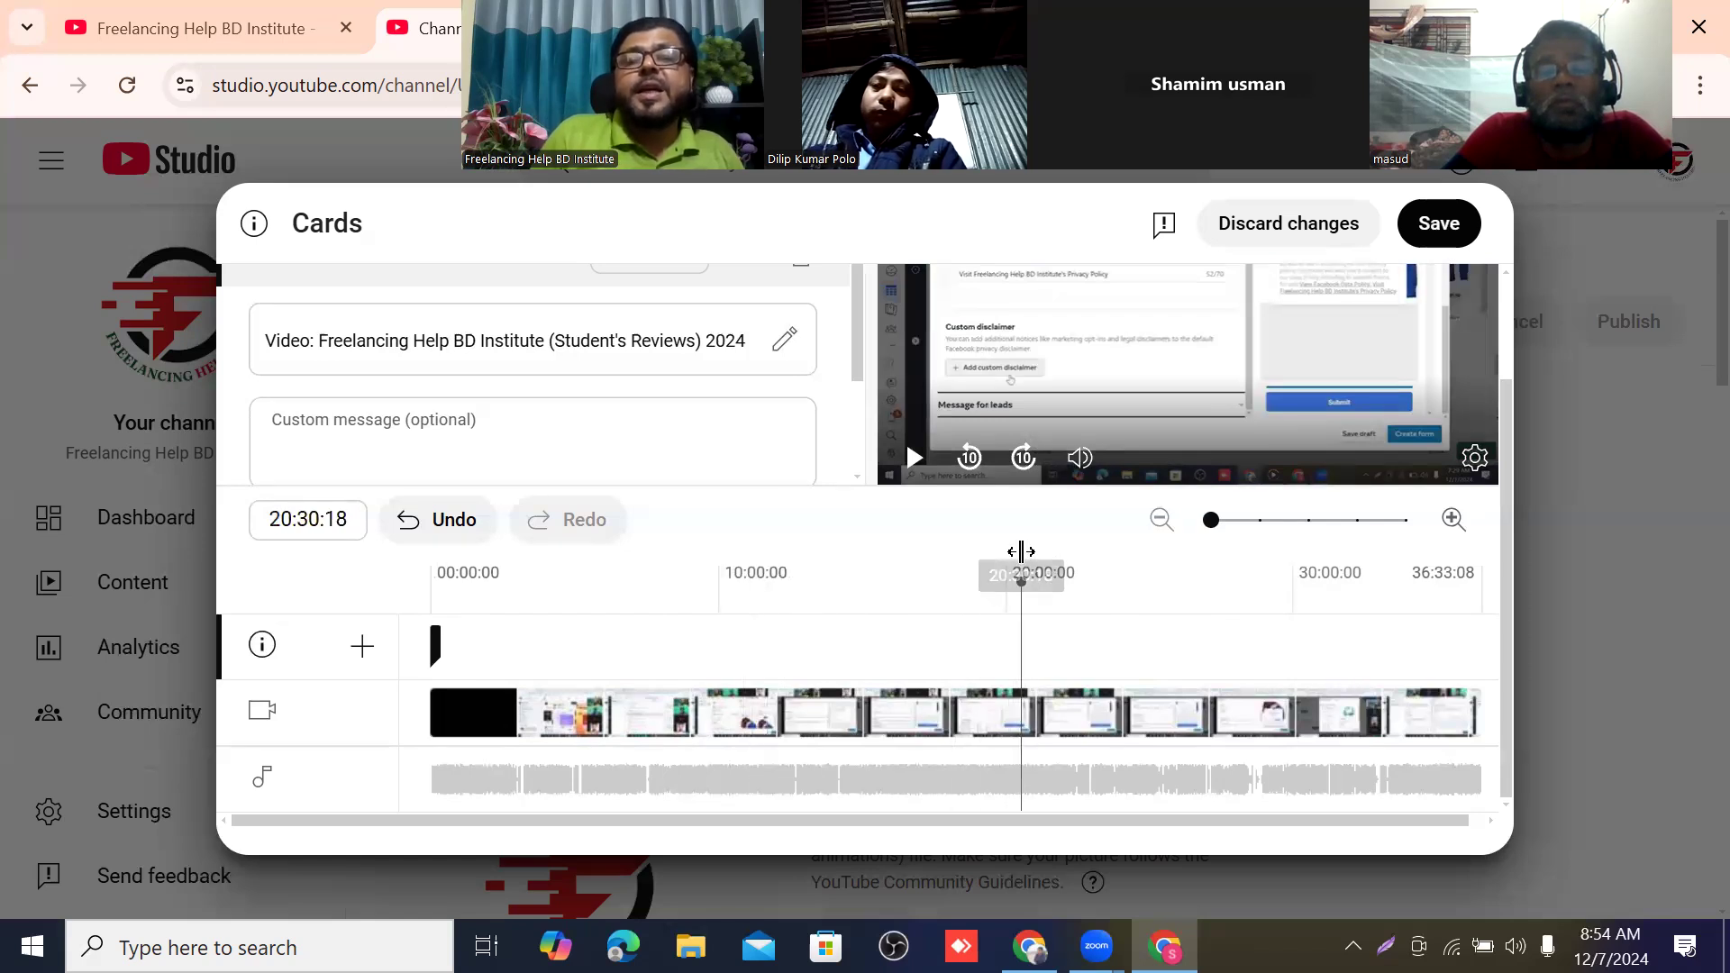
pyautogui.click(1340, 551)
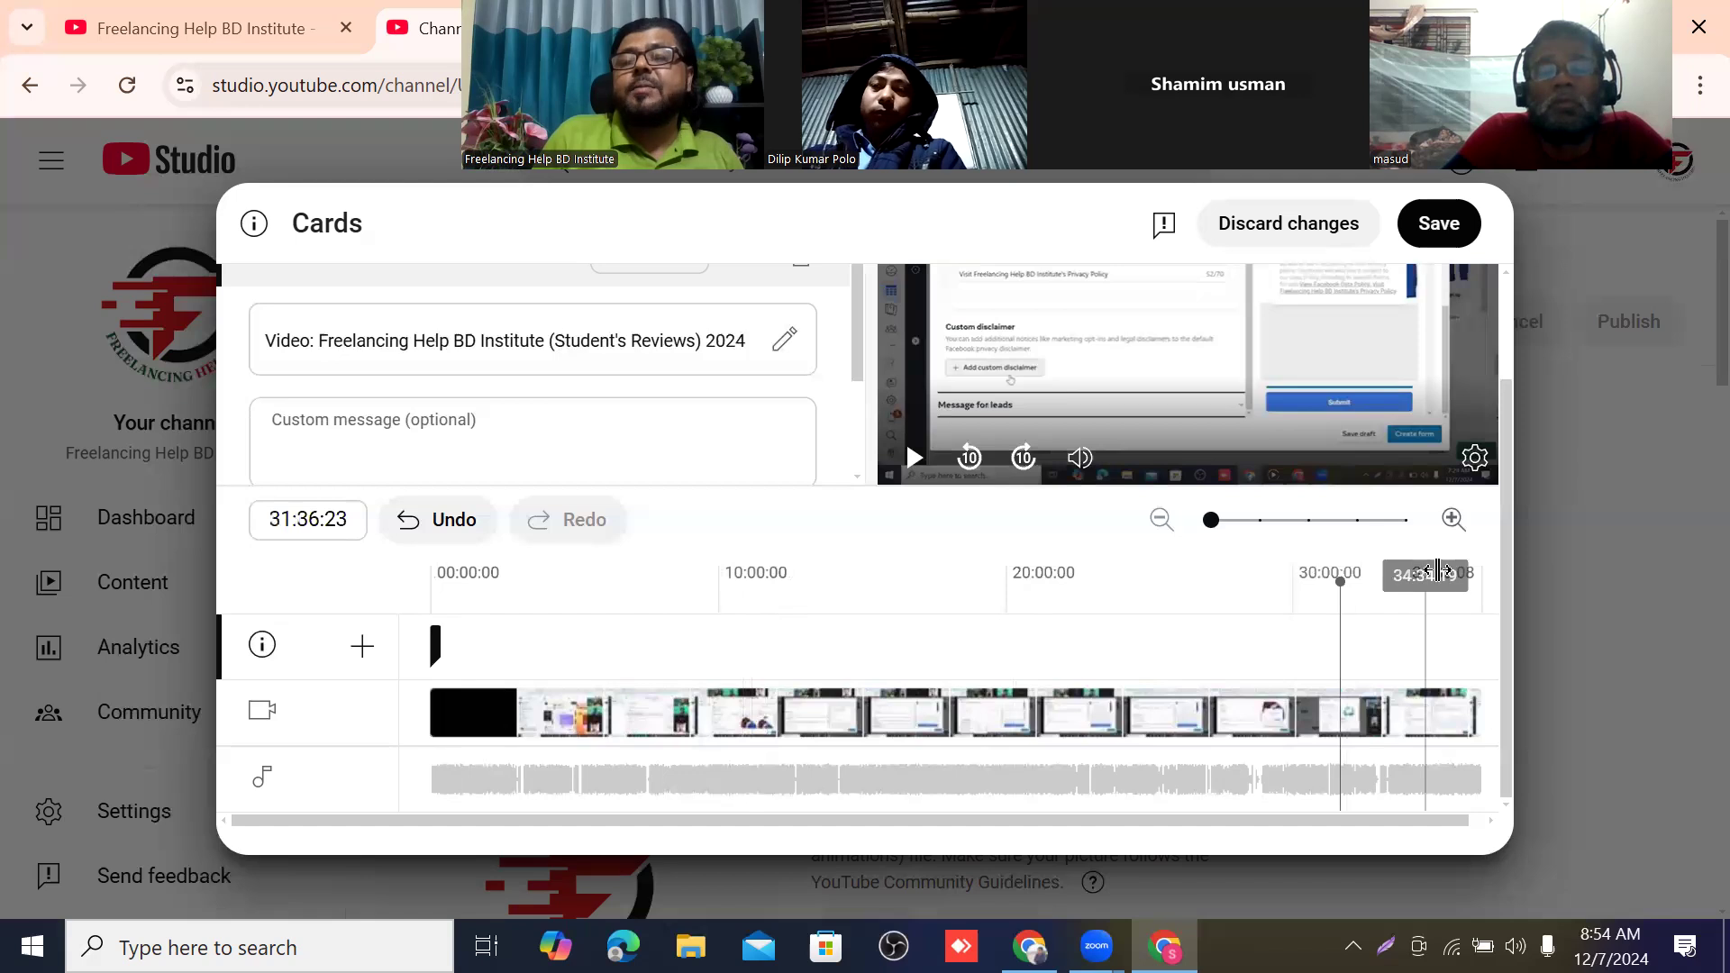
pyautogui.click(1453, 581)
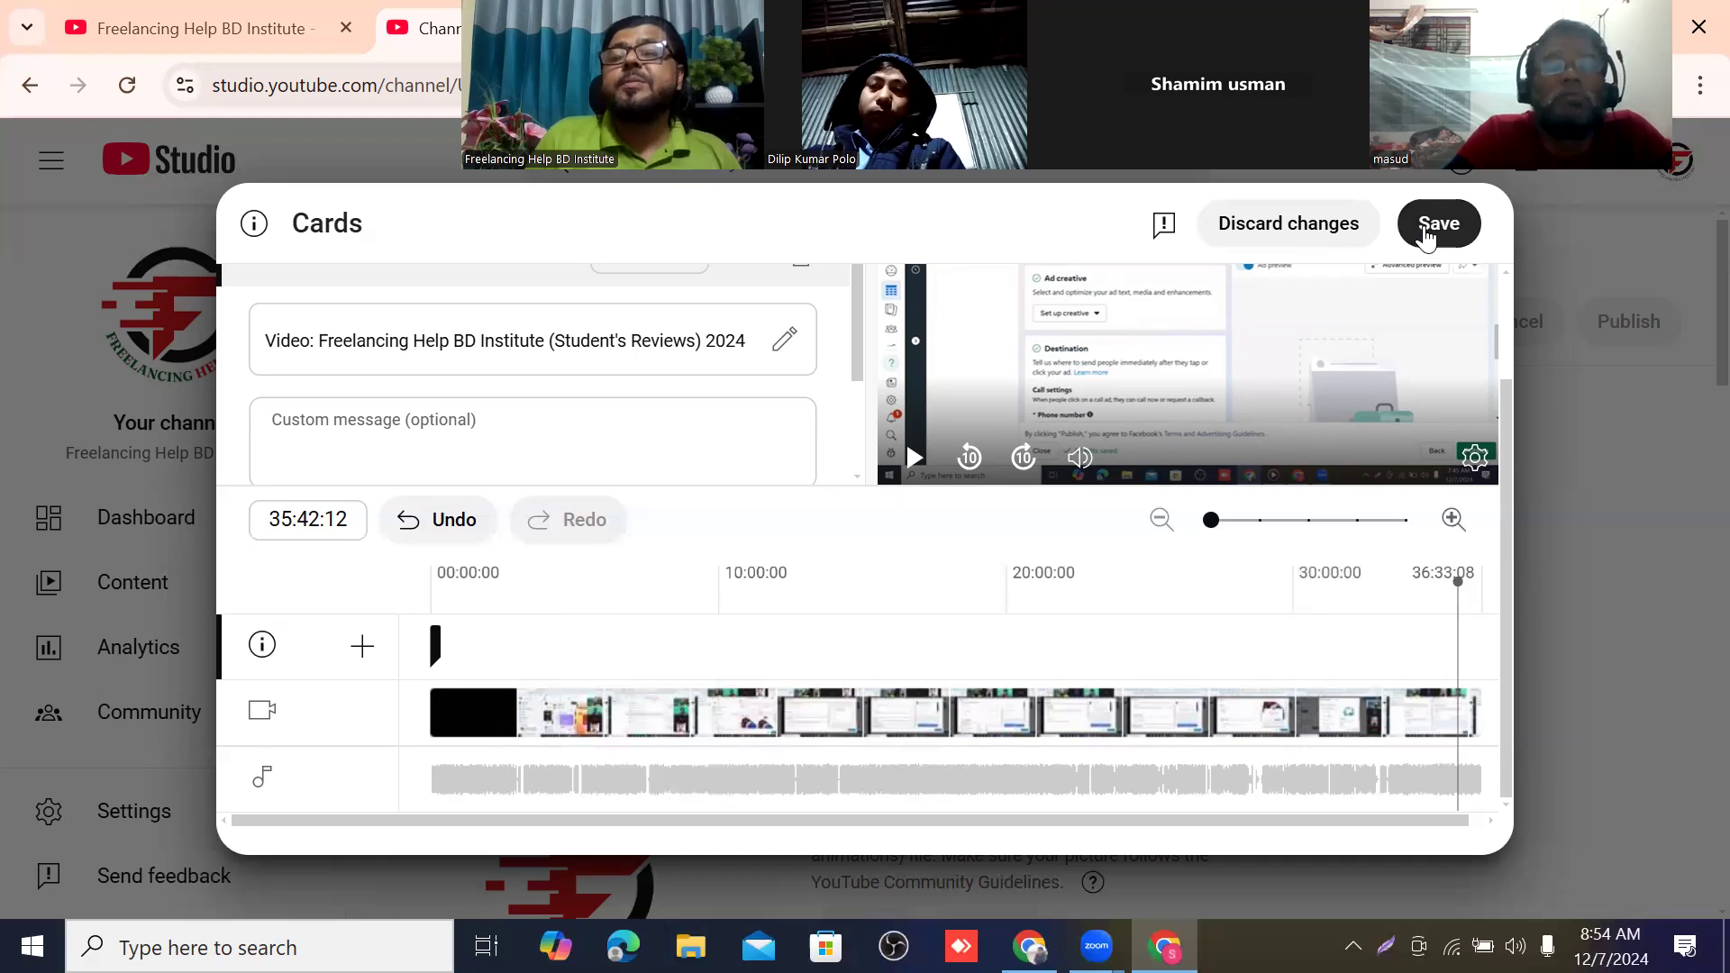
pyautogui.click(1434, 227)
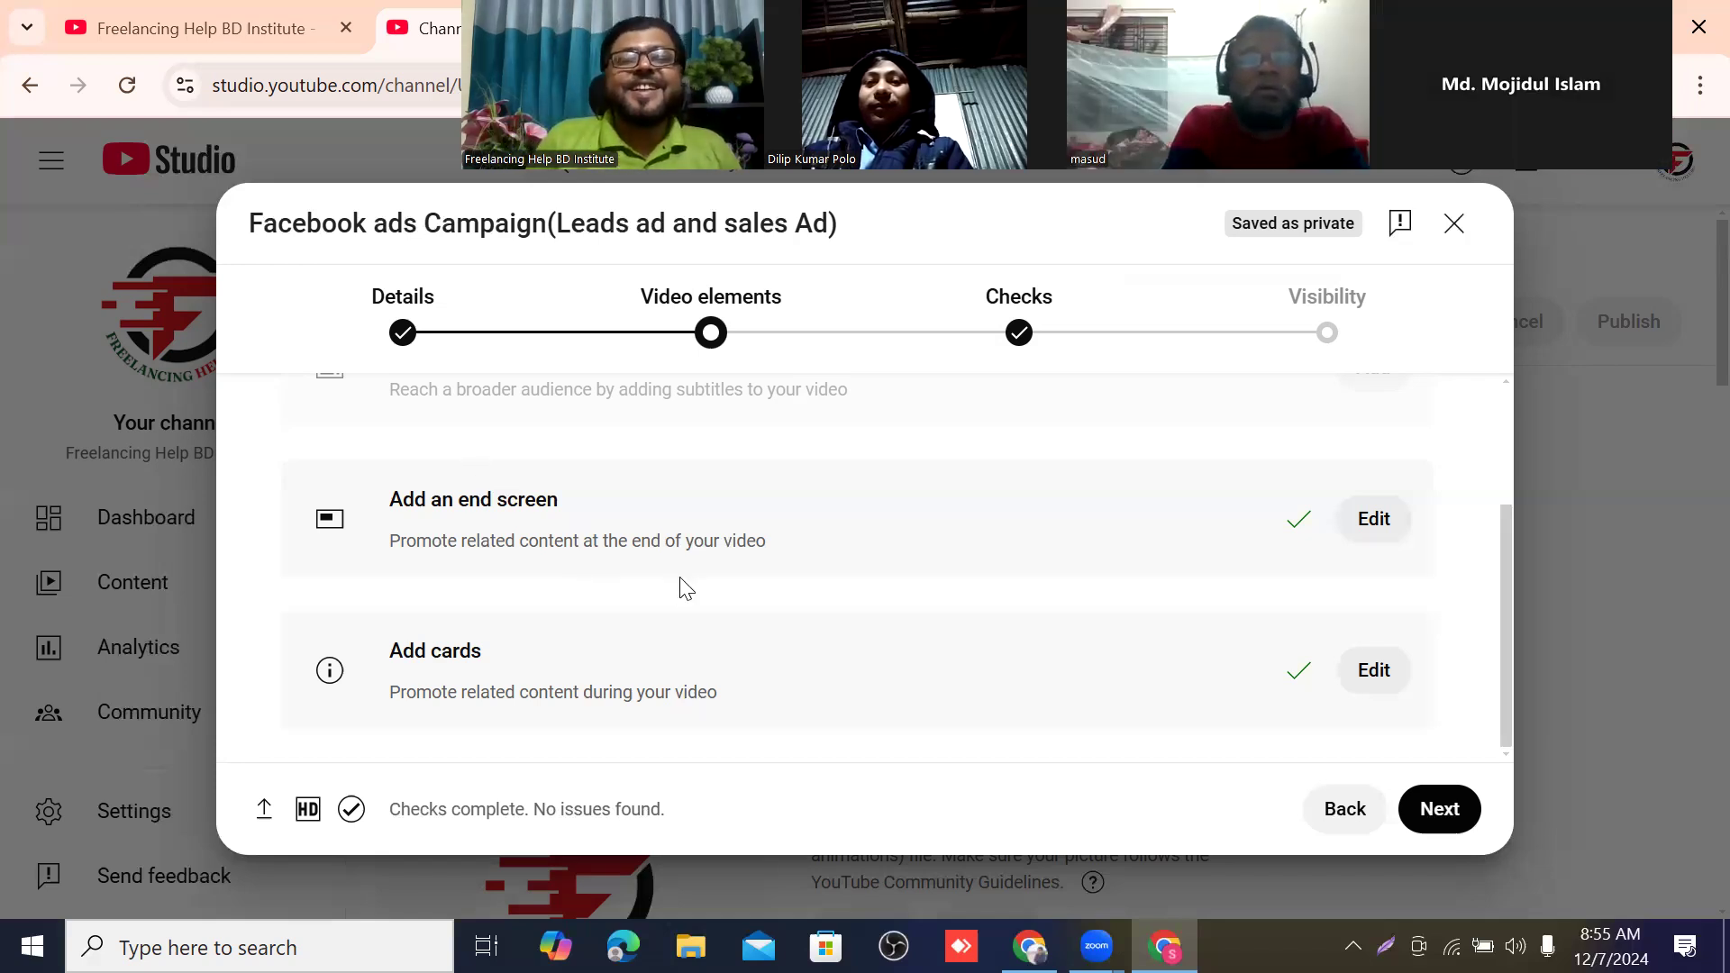
# Review the subtitles, end screen and cards entries, and advance the upload to the Checks stage.
pyautogui.scroll(1, 838, 644)
pyautogui.scroll(2, 838, 644)
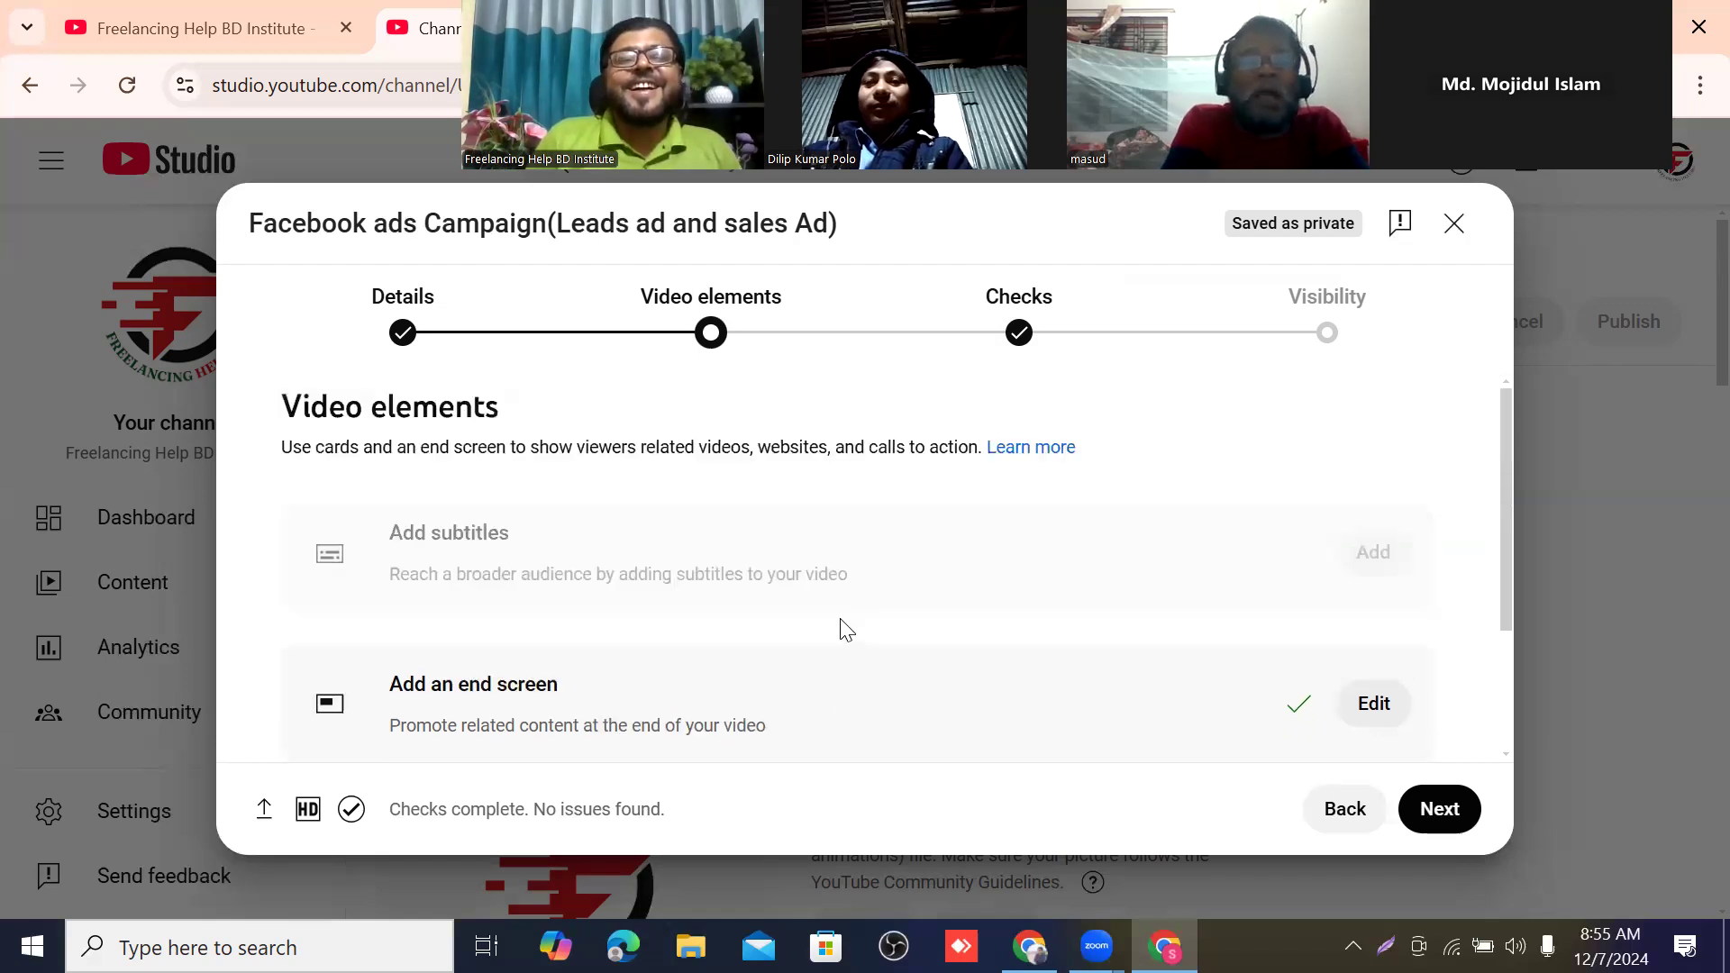
pyautogui.scroll(-3, 847, 624)
pyautogui.scroll(3, 849, 622)
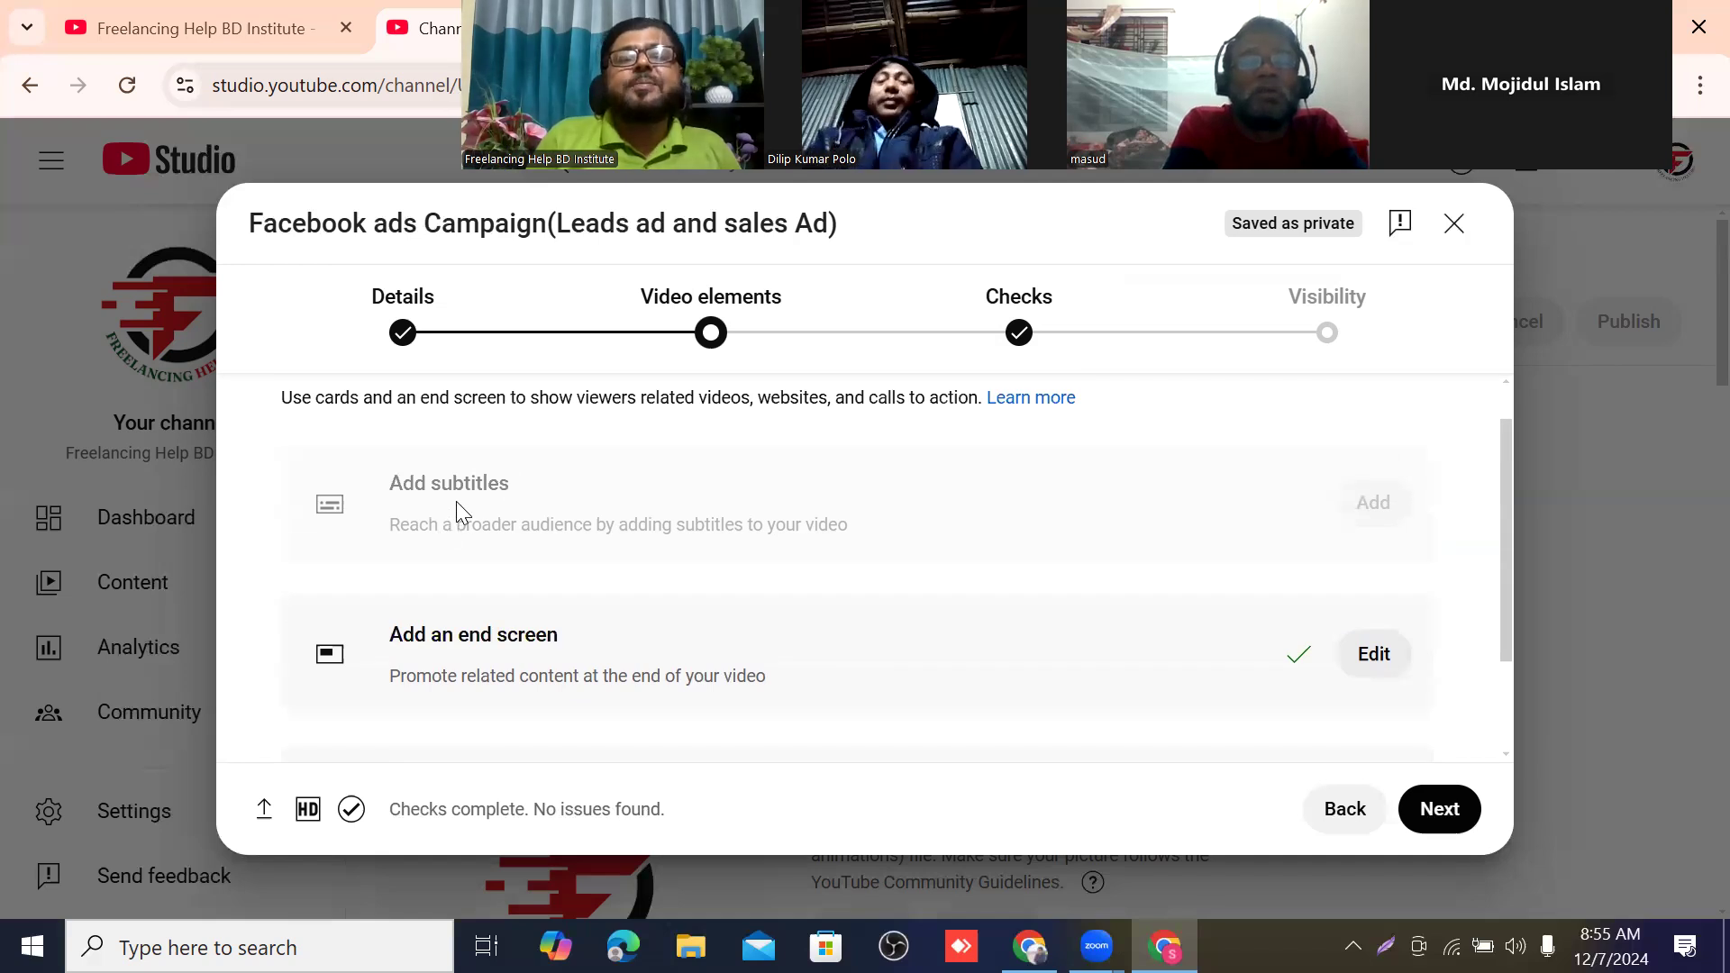
pyautogui.scroll(-2, 680, 539)
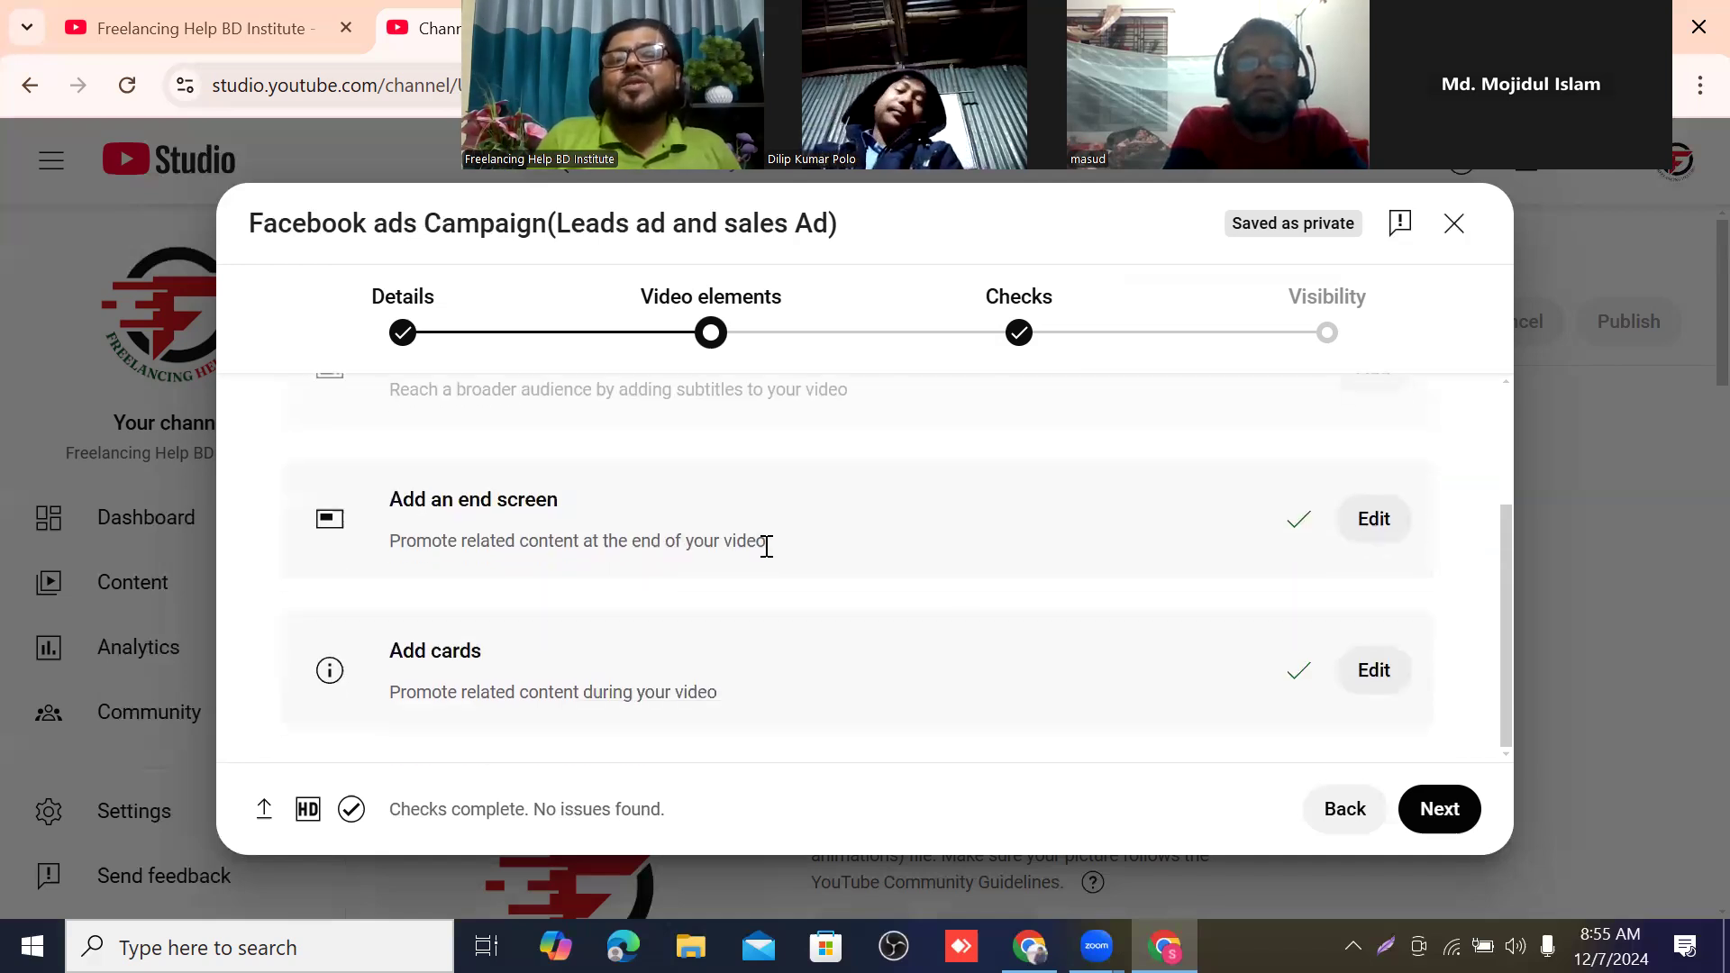
pyautogui.click(1439, 809)
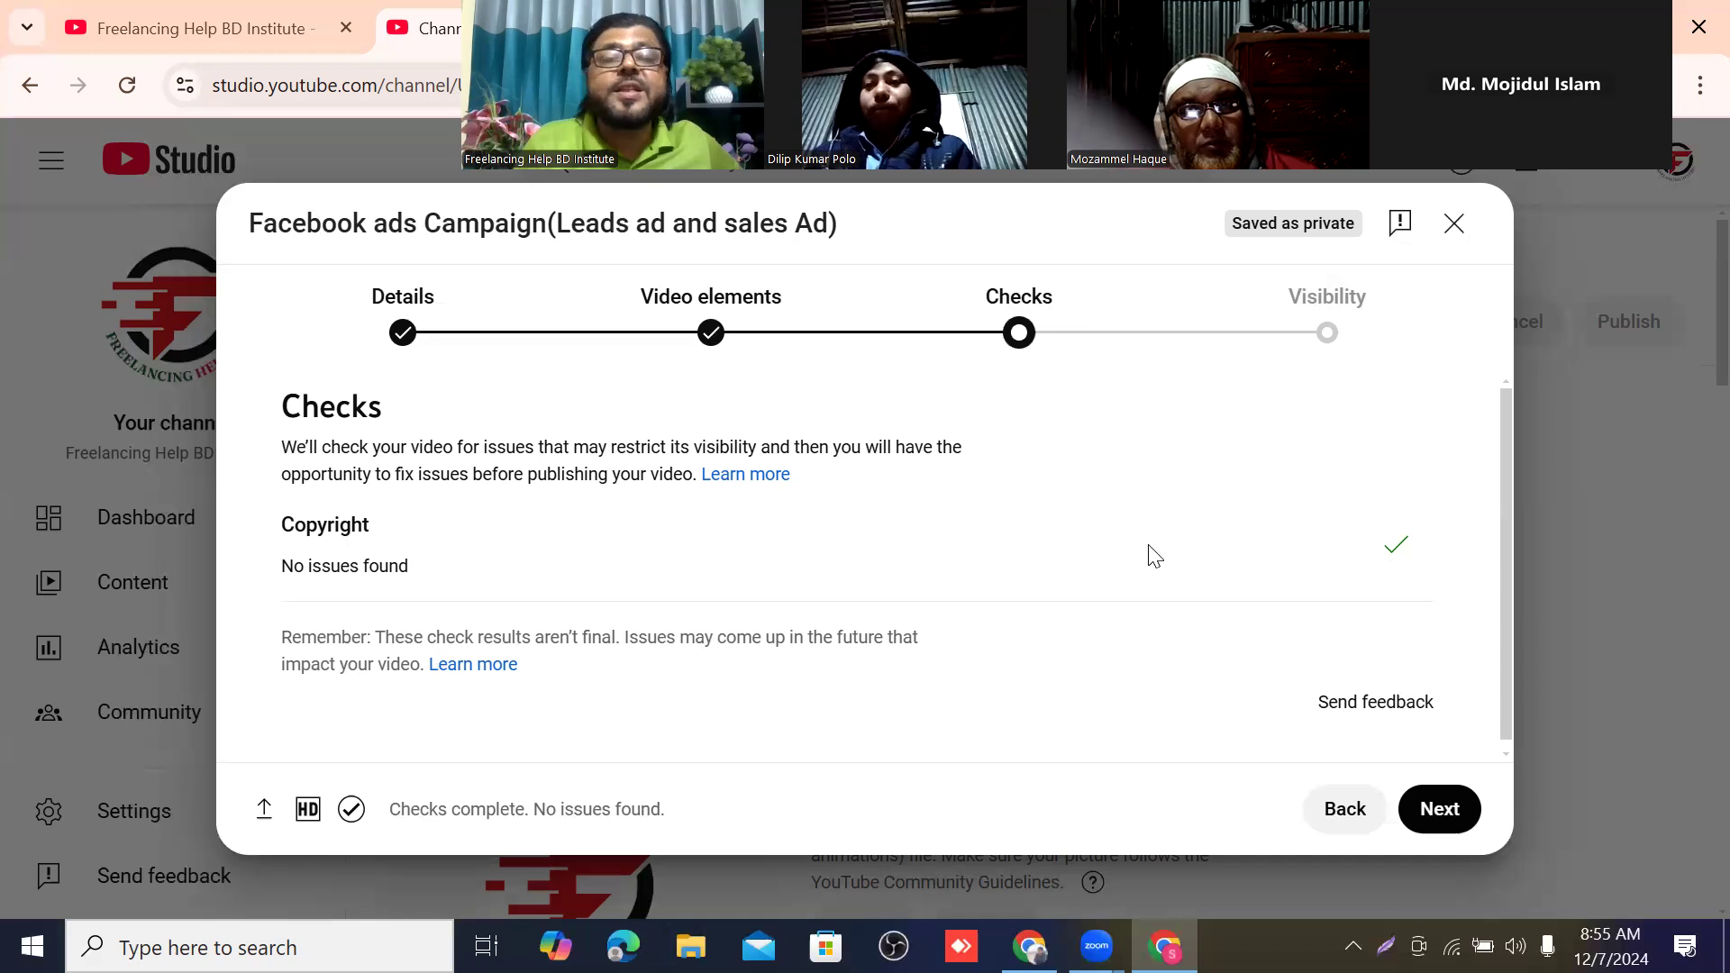
# Advance the upload to the Visibility stage and set the video's visibility to Public.
pyautogui.scroll(-1, 1147, 557)
pyautogui.click(1437, 821)
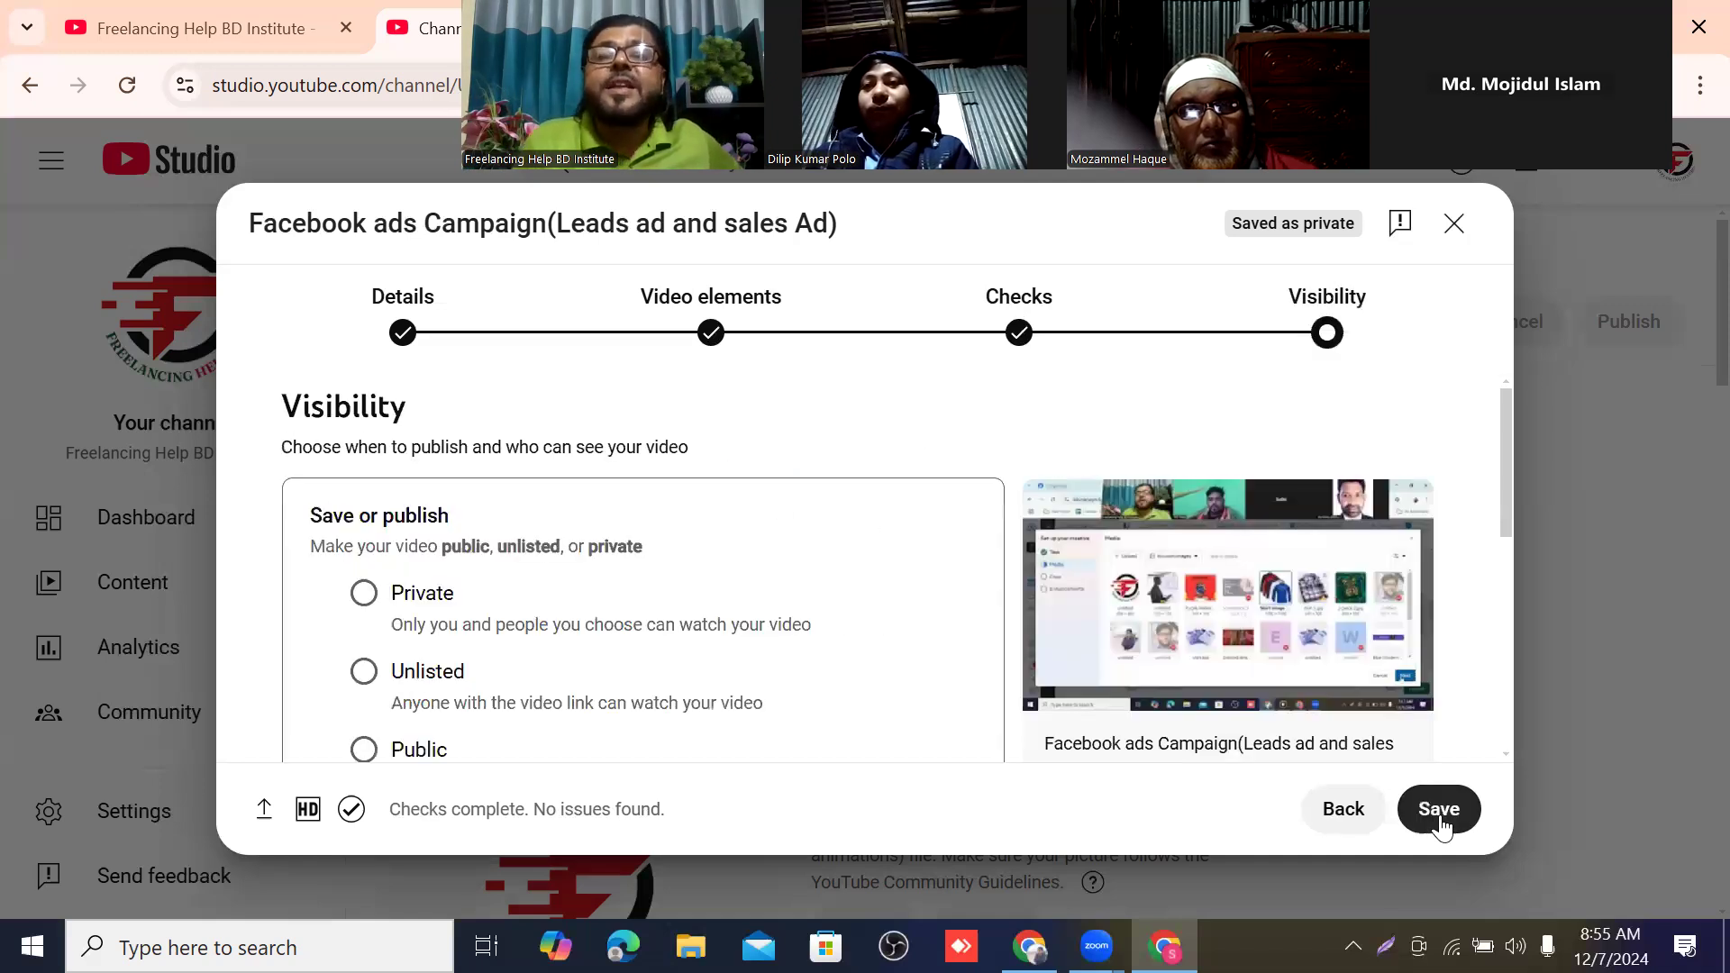
pyautogui.scroll(-2, 671, 595)
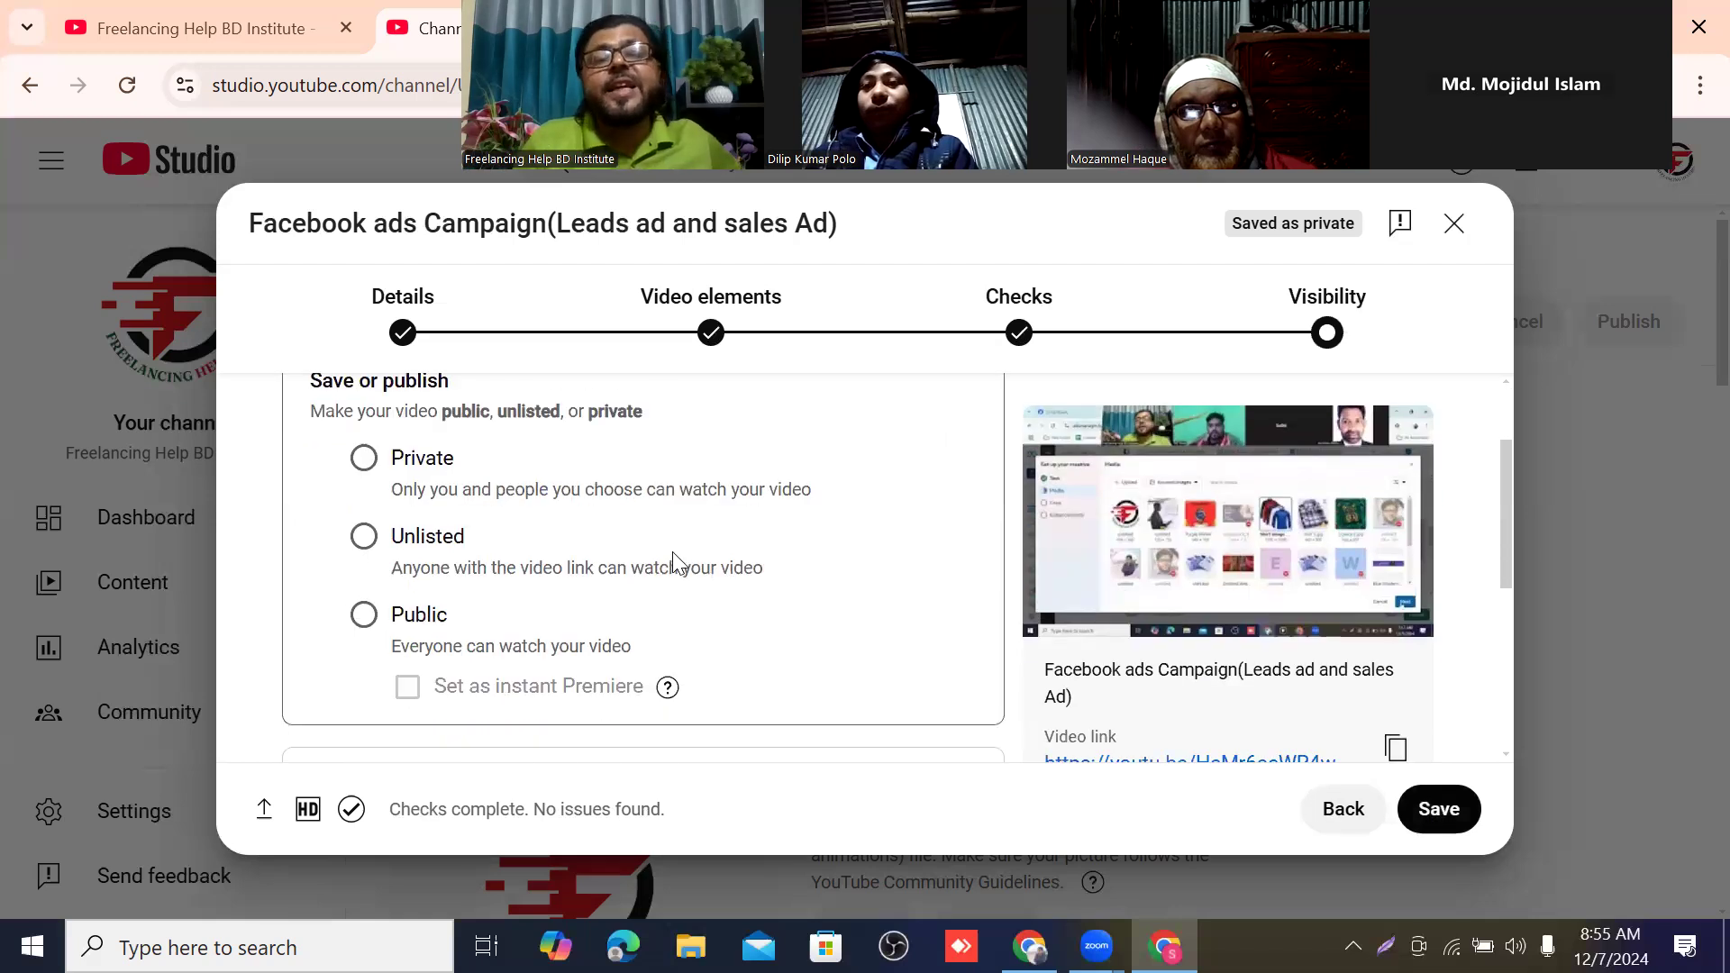
pyautogui.scroll(2, 565, 540)
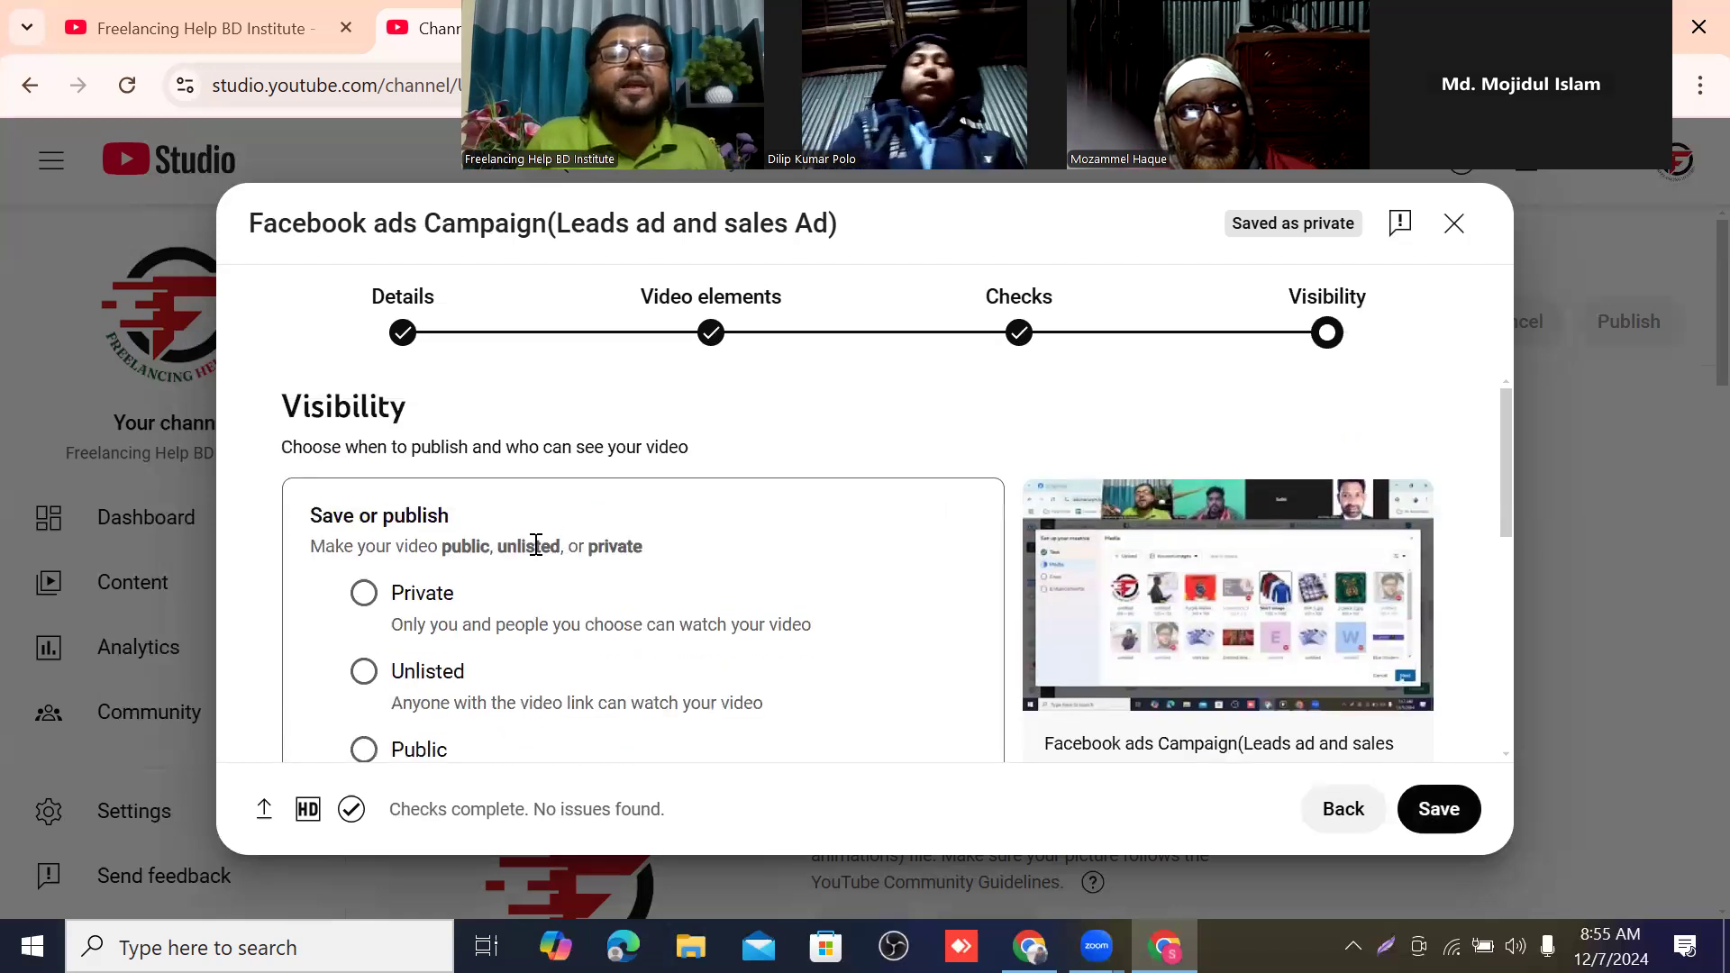
pyautogui.scroll(-2, 450, 586)
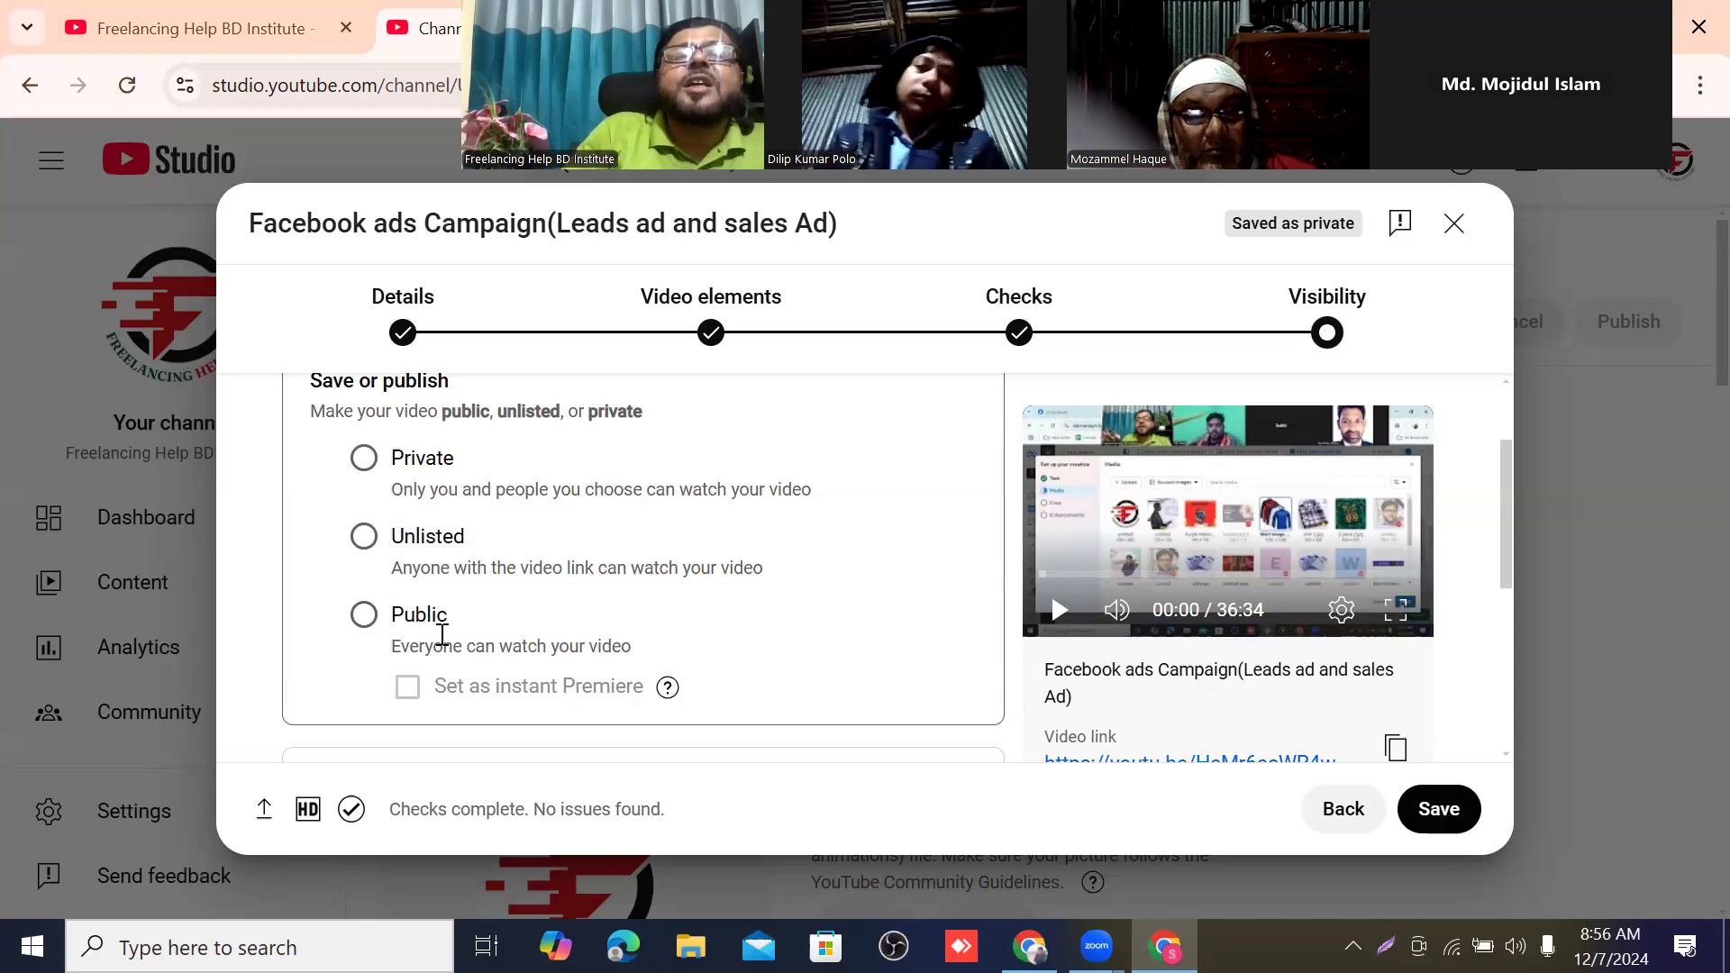
pyautogui.click(365, 616)
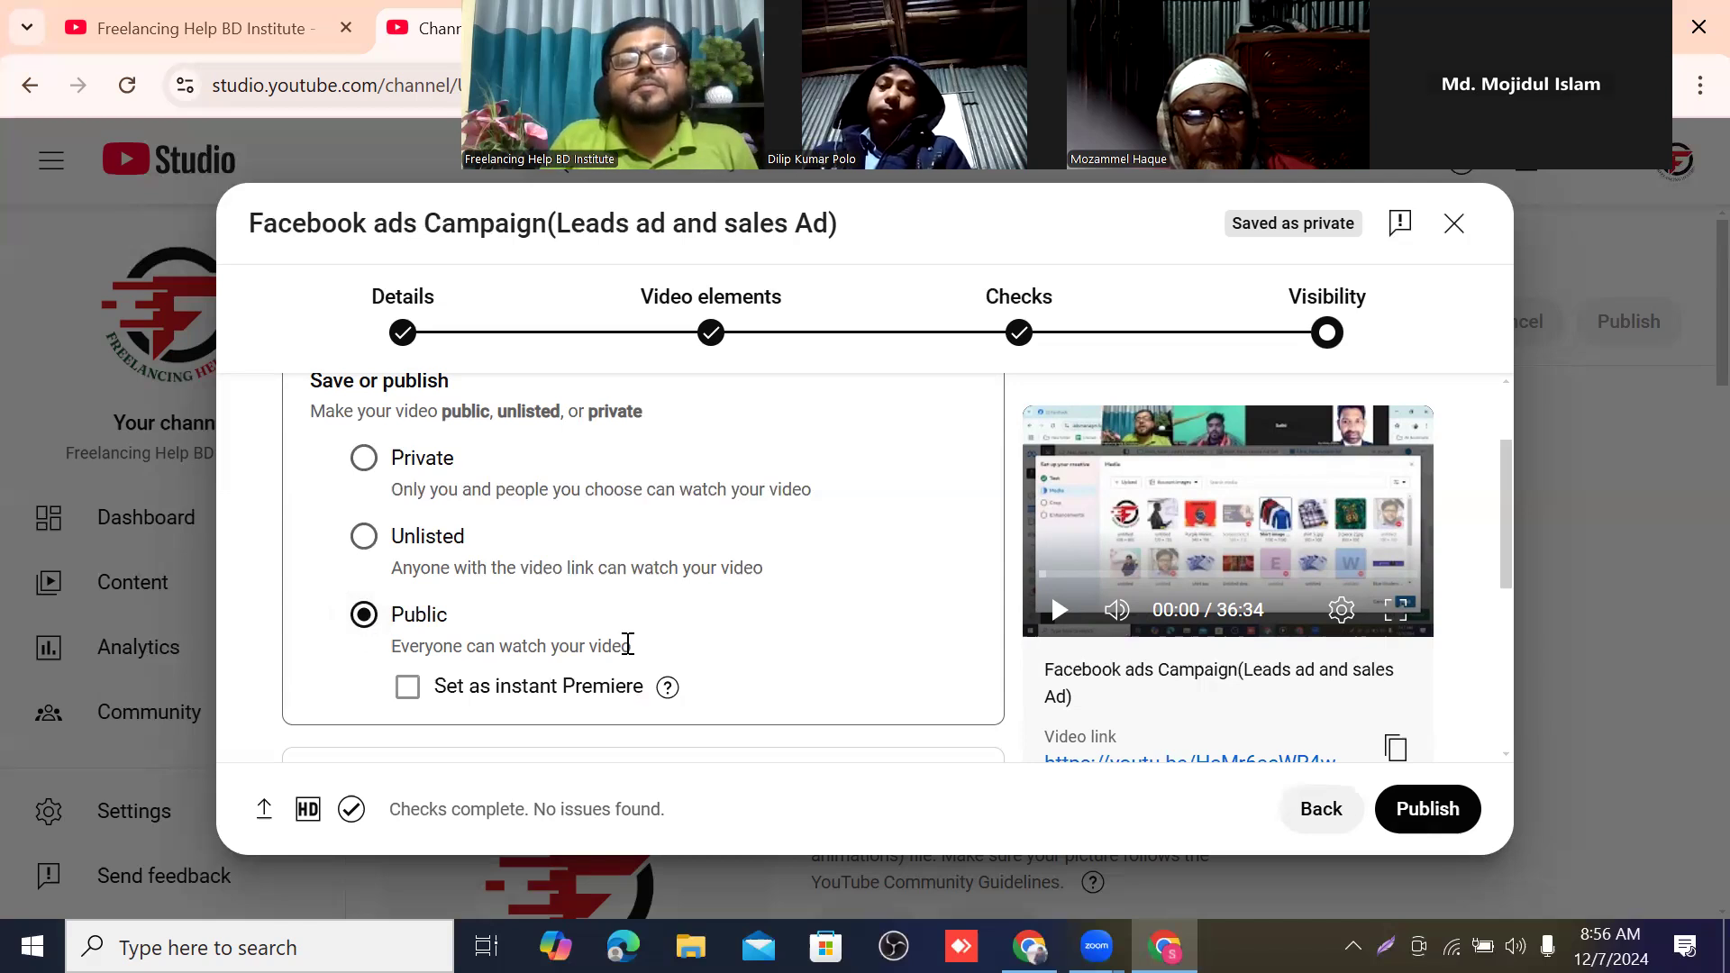
# Review the save or publish choices, the Schedule option and the checks listed before publishing.
pyautogui.scroll(-5, 939, 649)
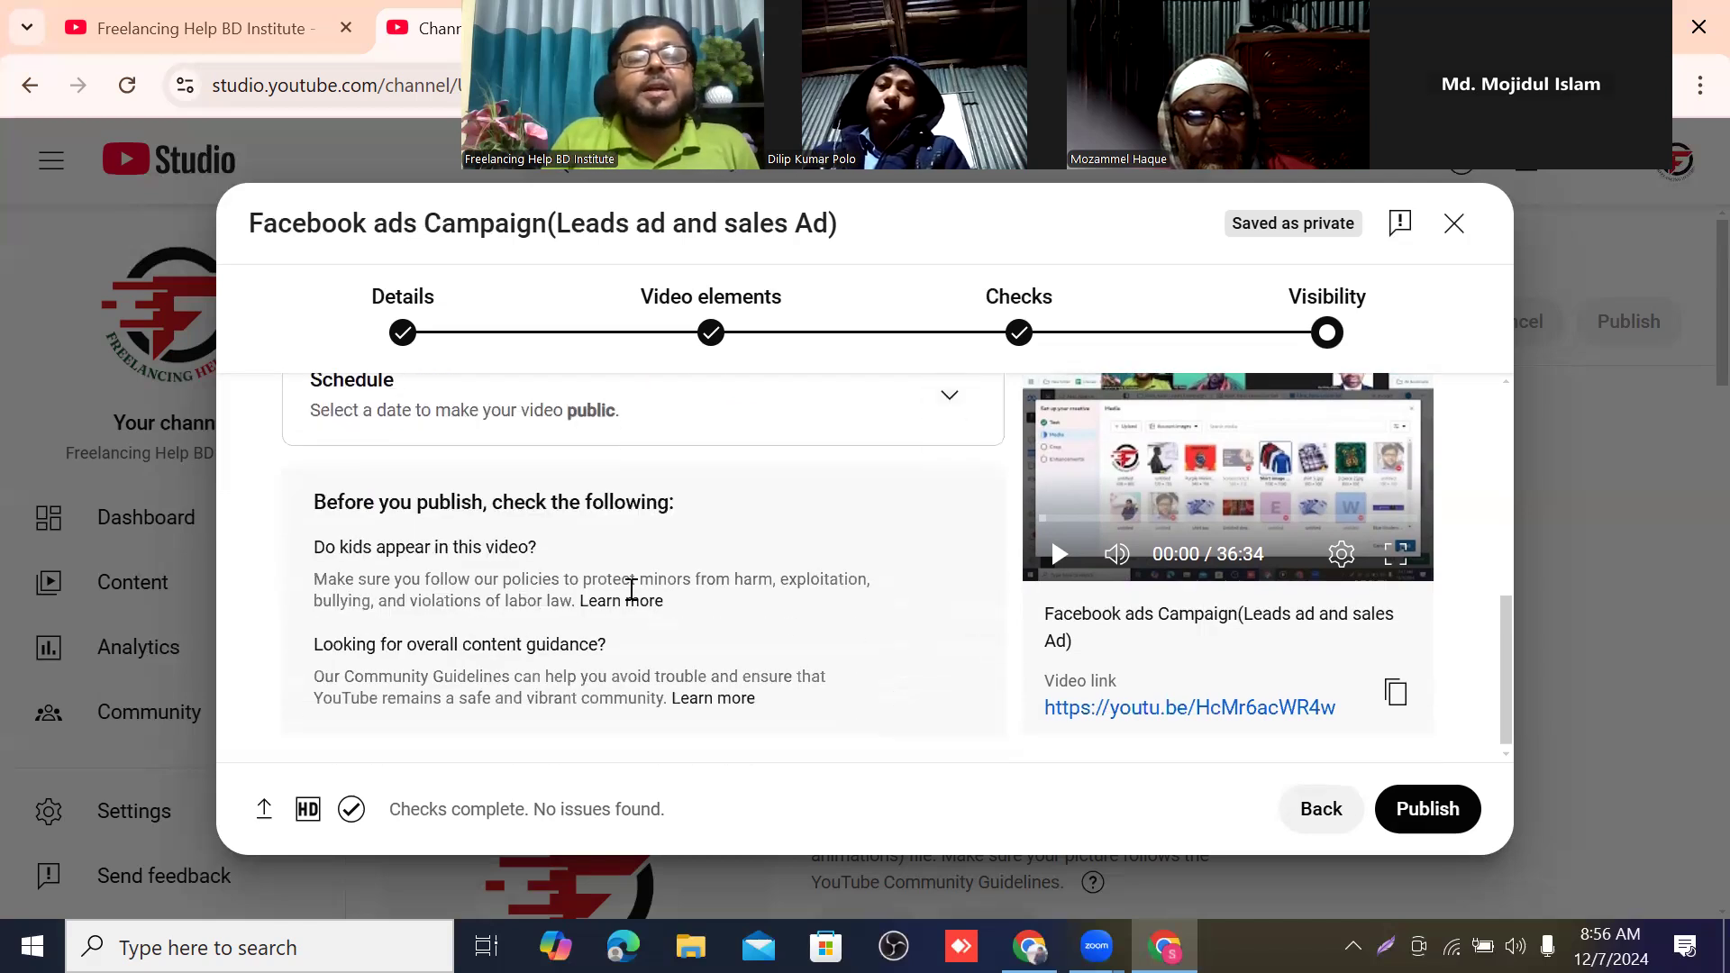
pyautogui.scroll(5, 527, 568)
pyautogui.scroll(3, 522, 567)
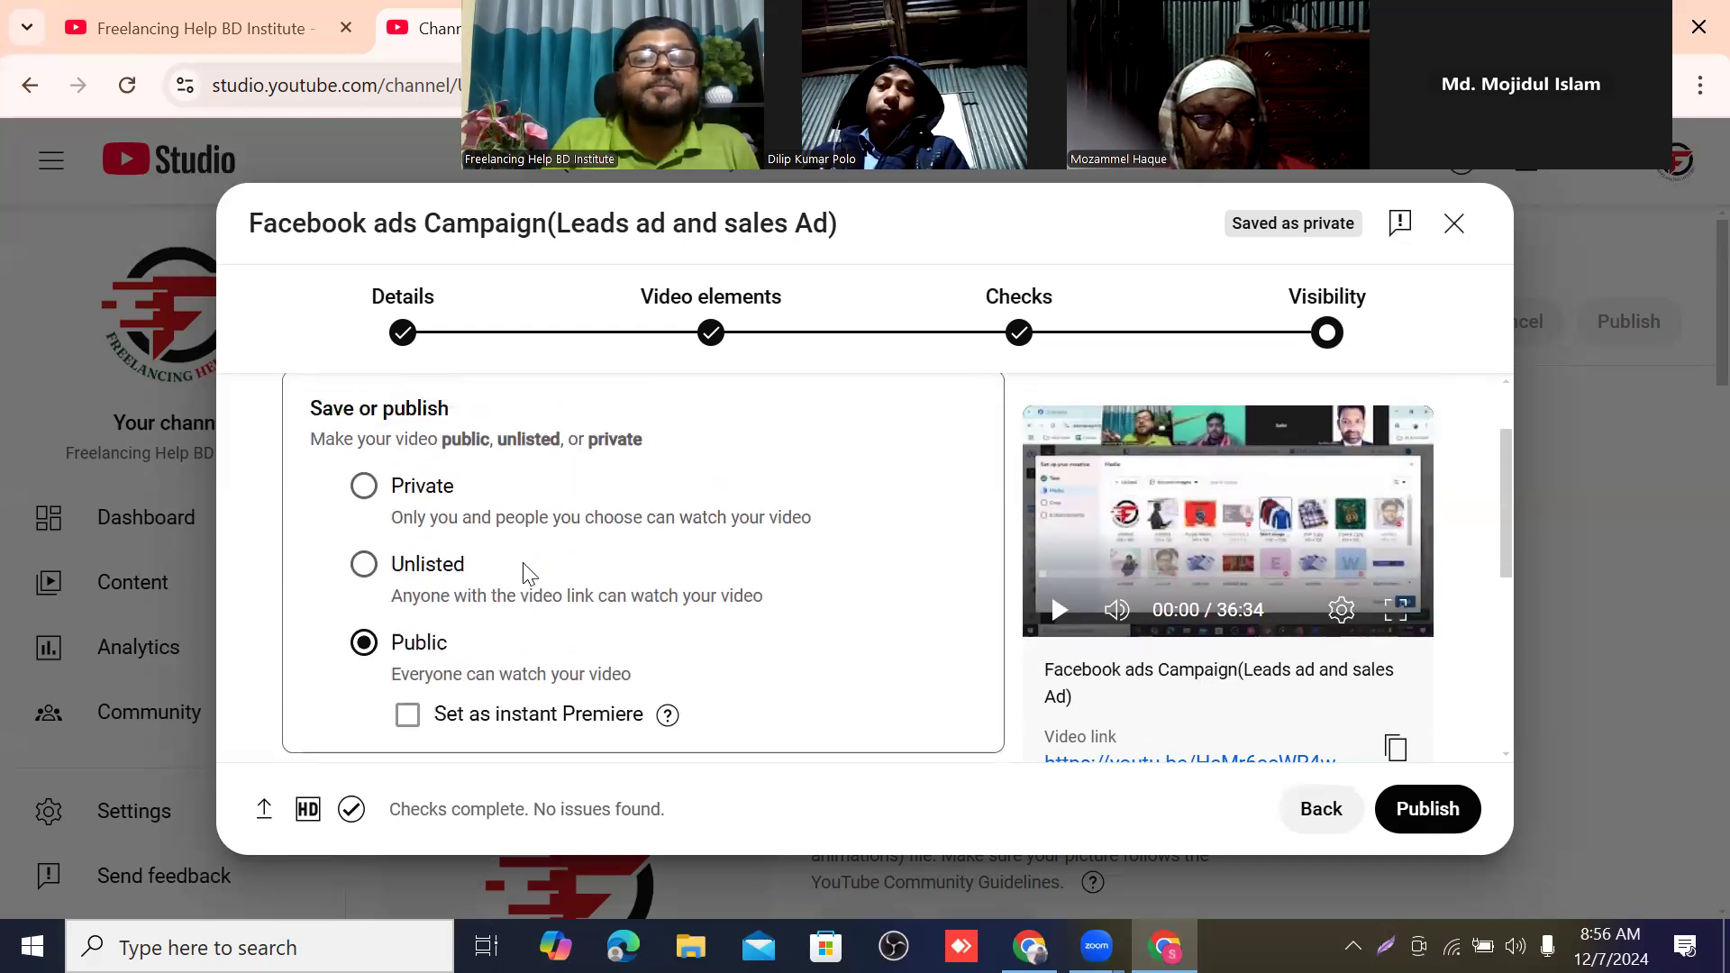
pyautogui.scroll(-4, 522, 545)
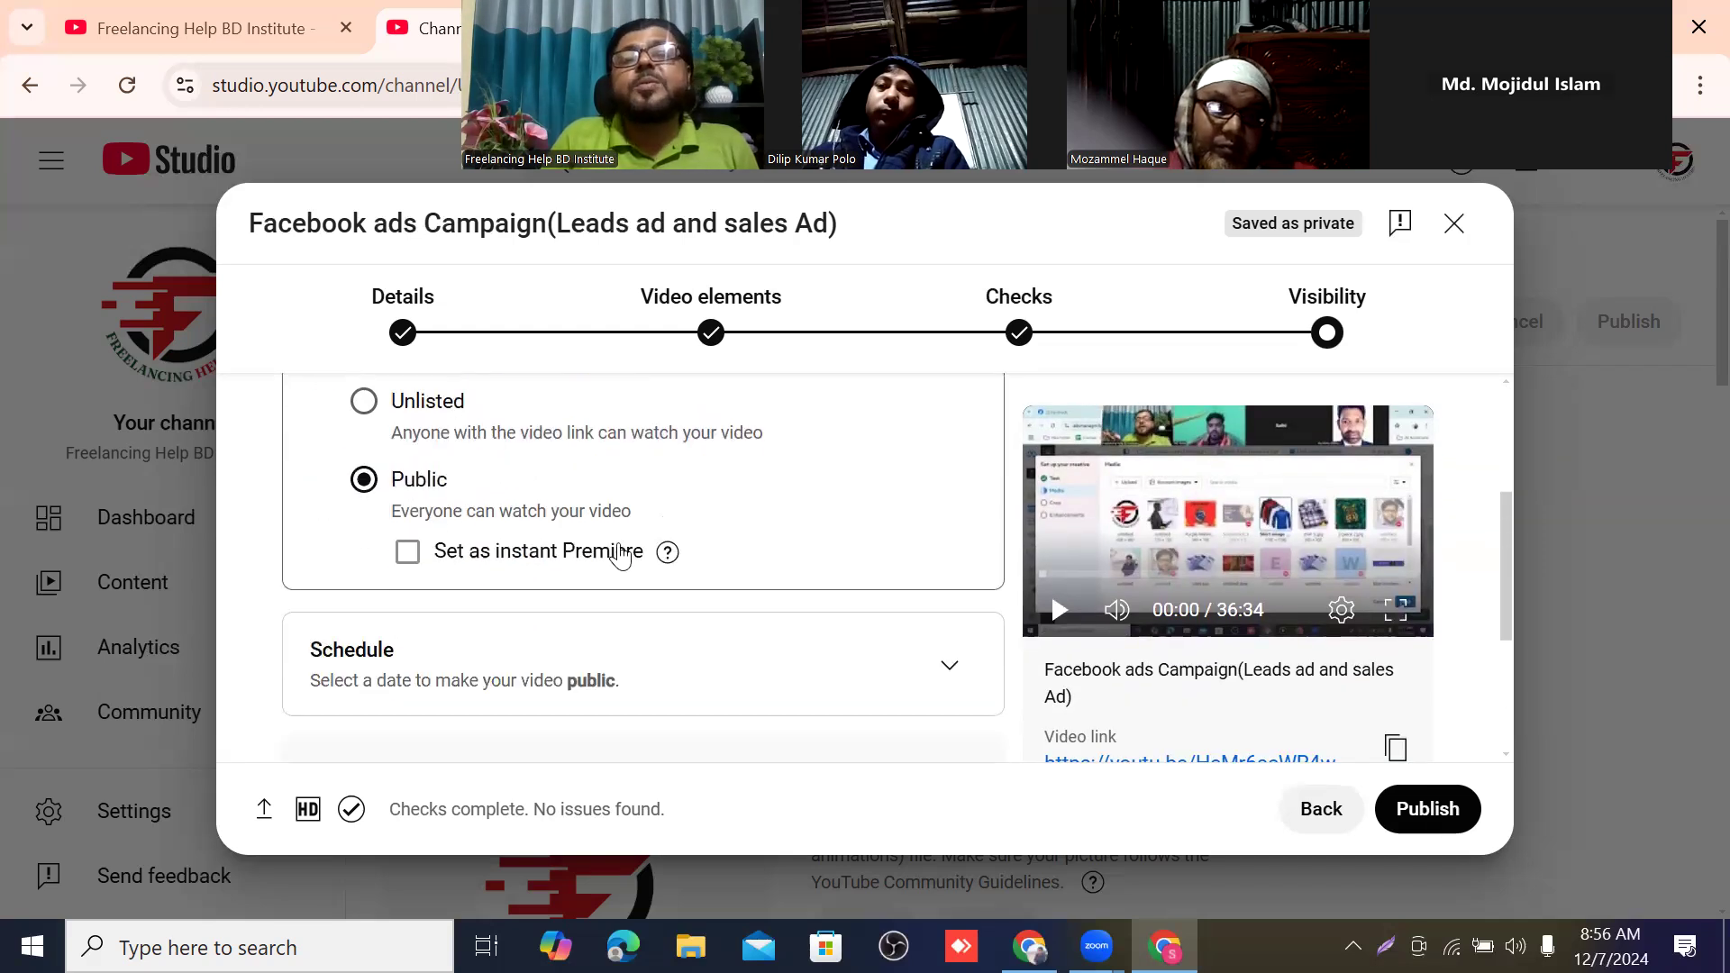
pyautogui.scroll(3, 620, 551)
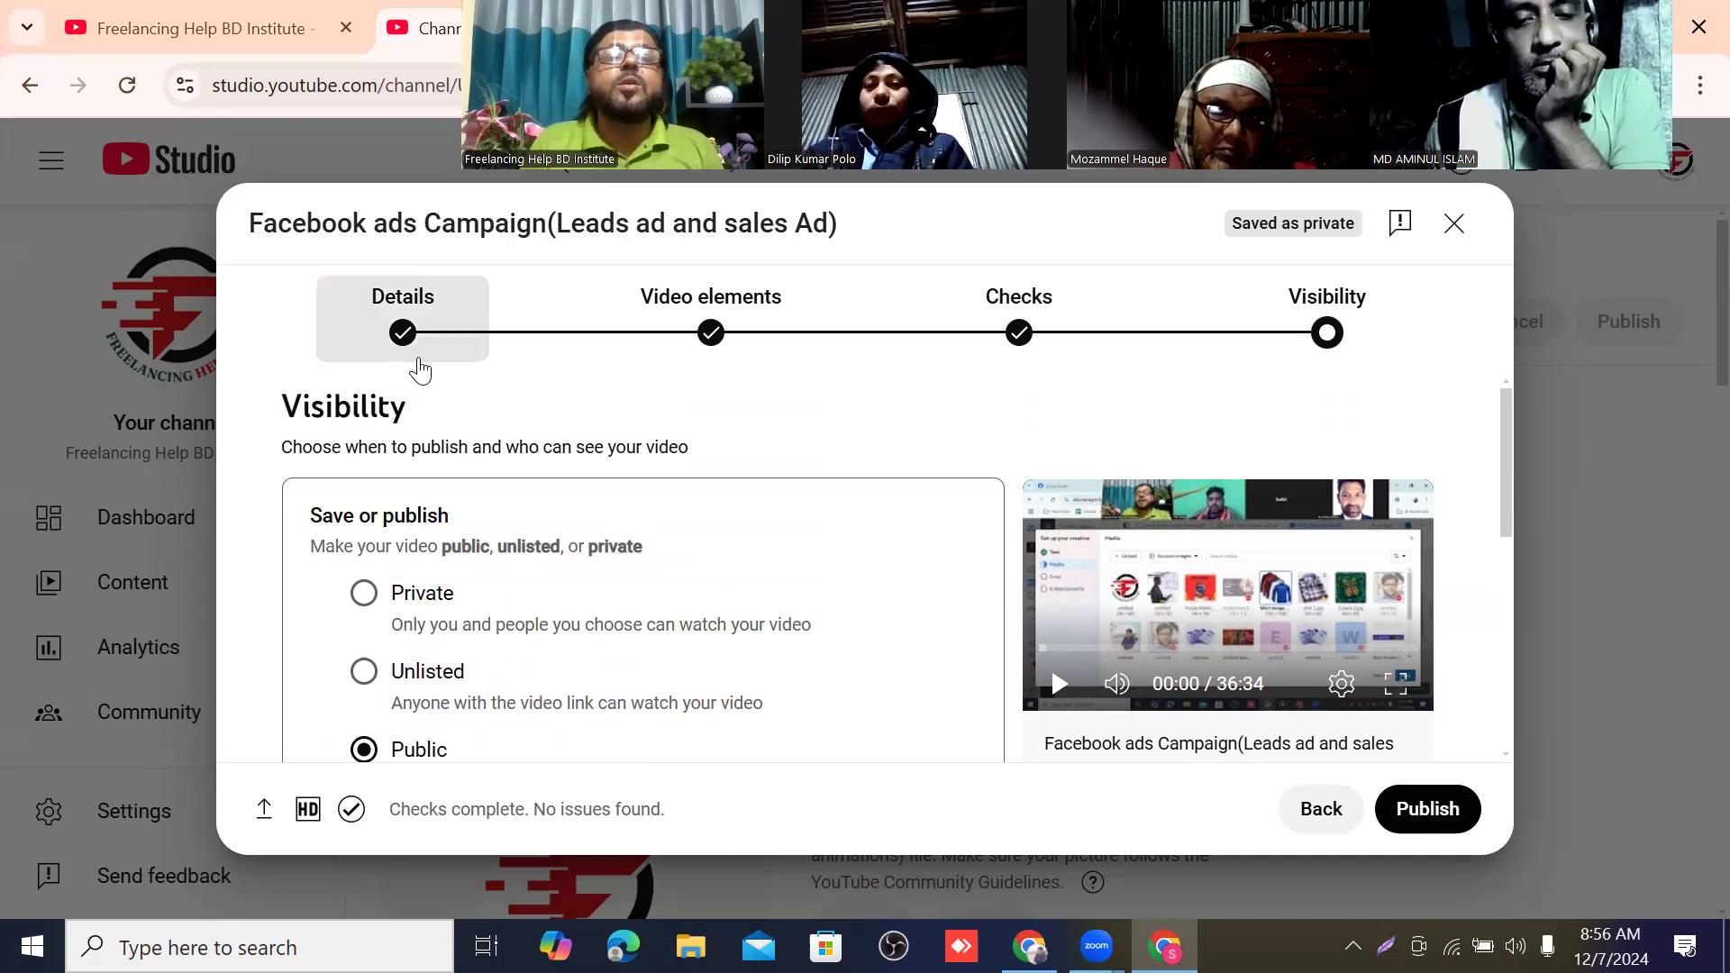
pyautogui.scroll(-5, 617, 431)
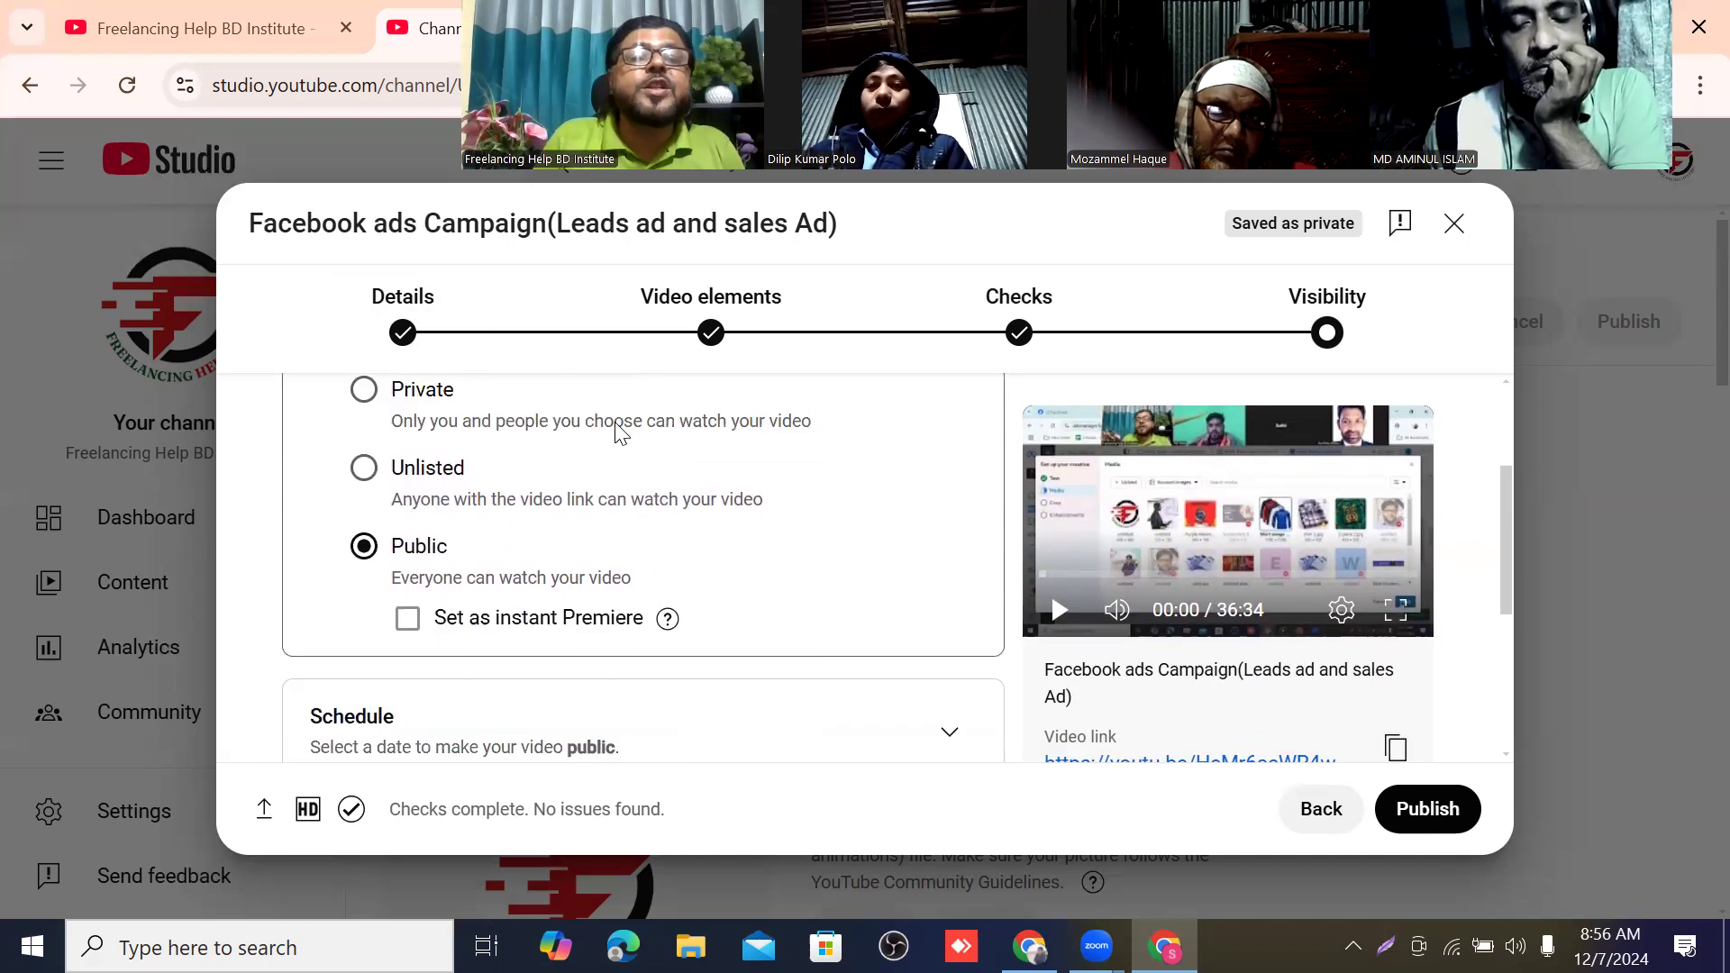
pyautogui.scroll(5, 594, 576)
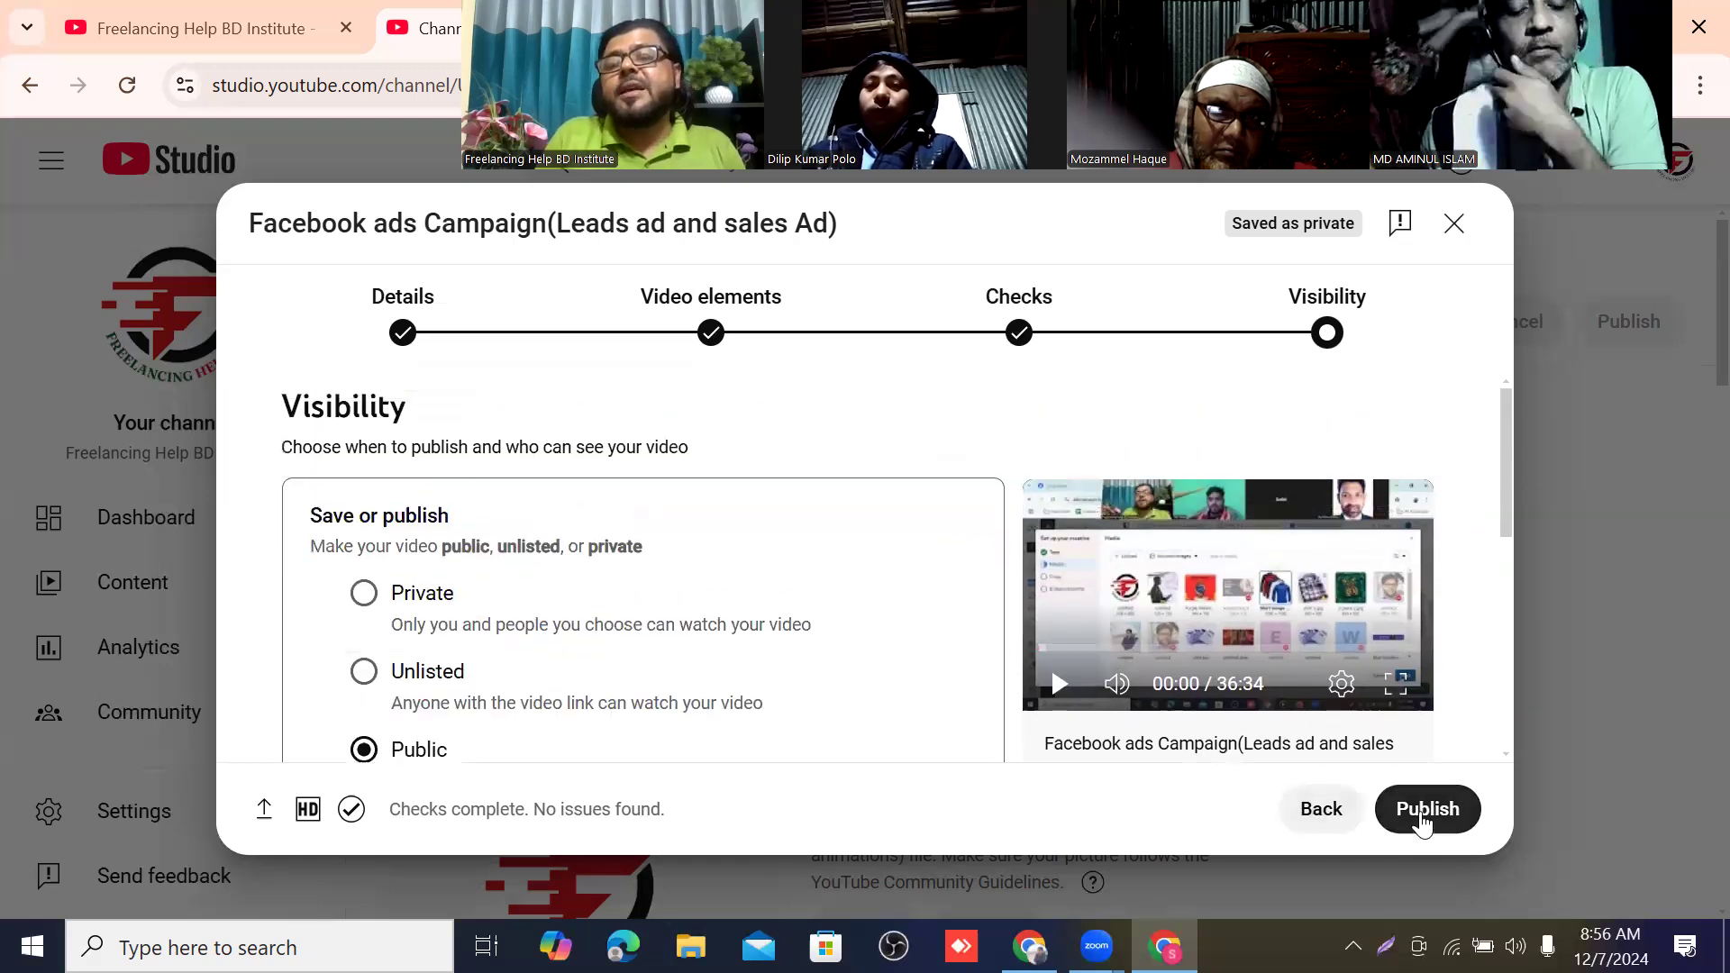
pyautogui.scroll(-5, 468, 465)
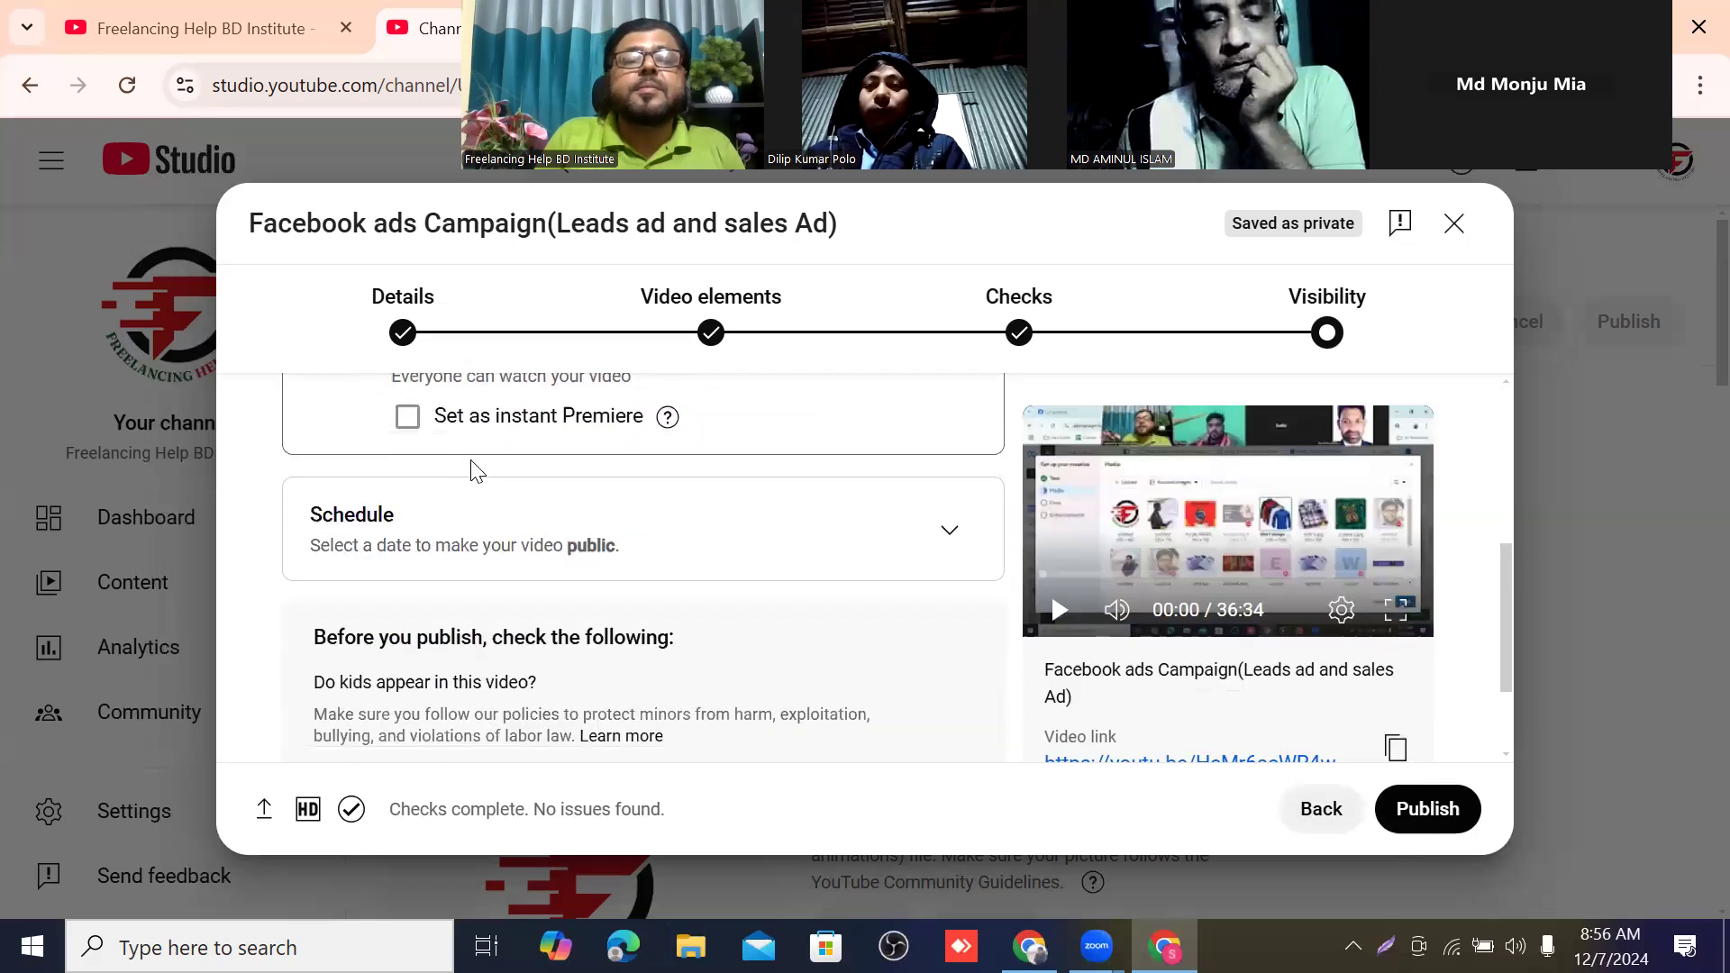
pyautogui.scroll(5, 504, 477)
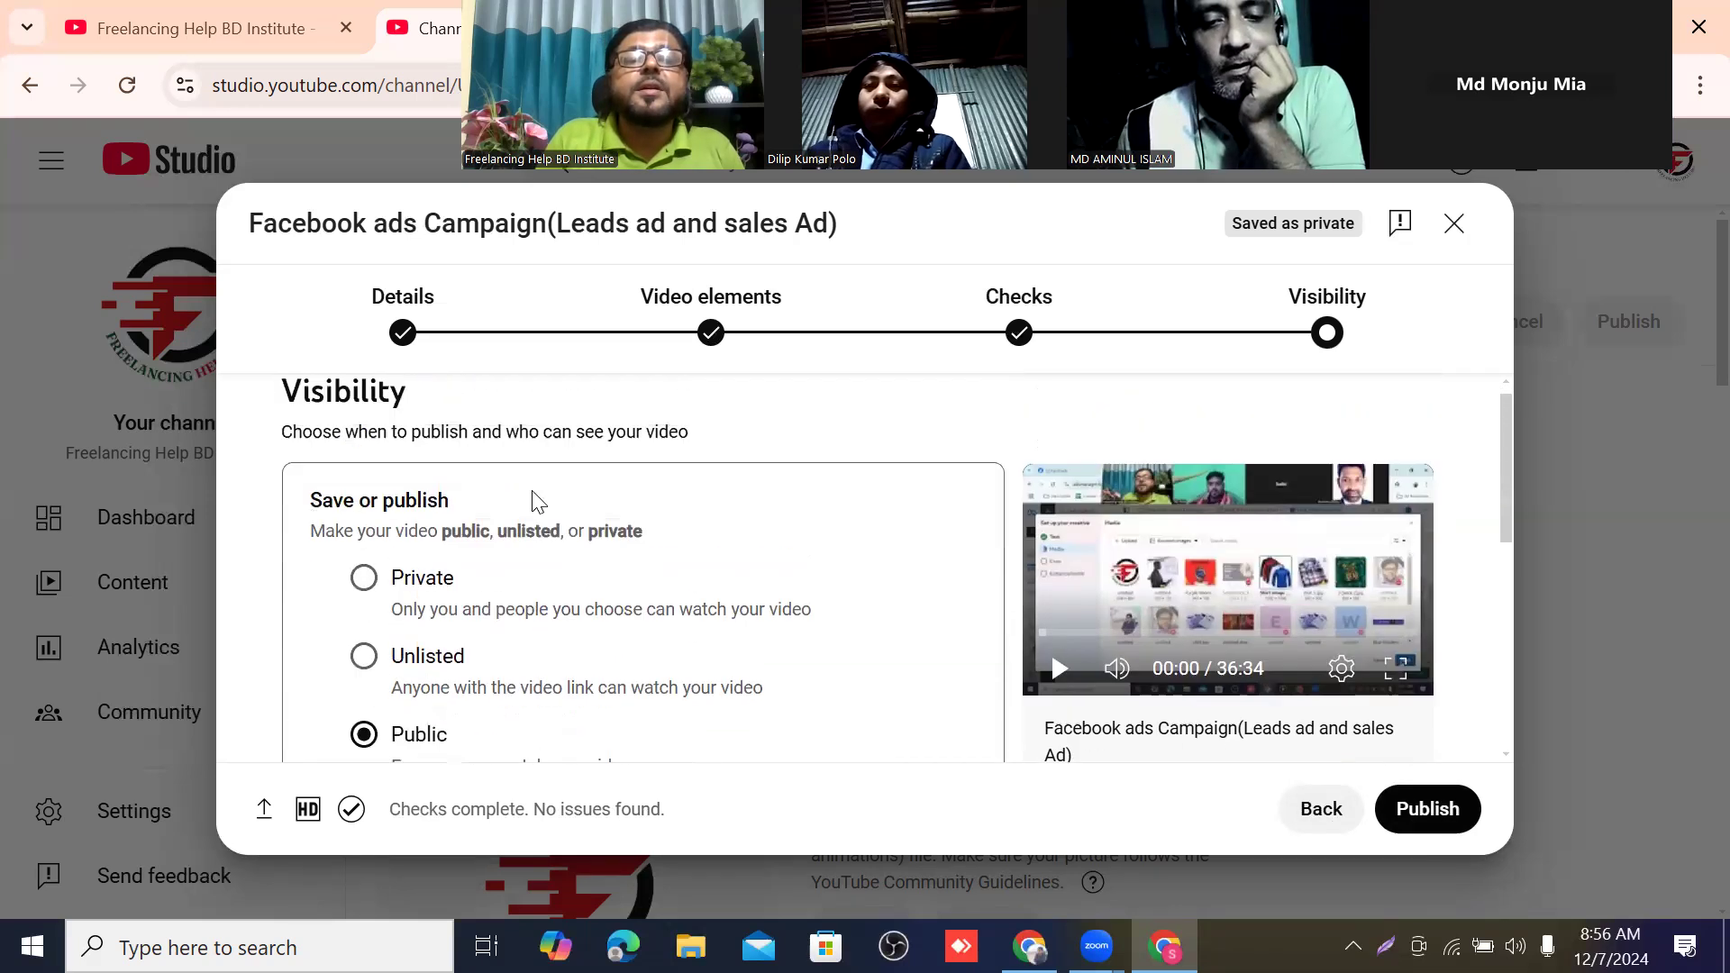
pyautogui.scroll(-2, 536, 494)
pyautogui.scroll(-2, 536, 496)
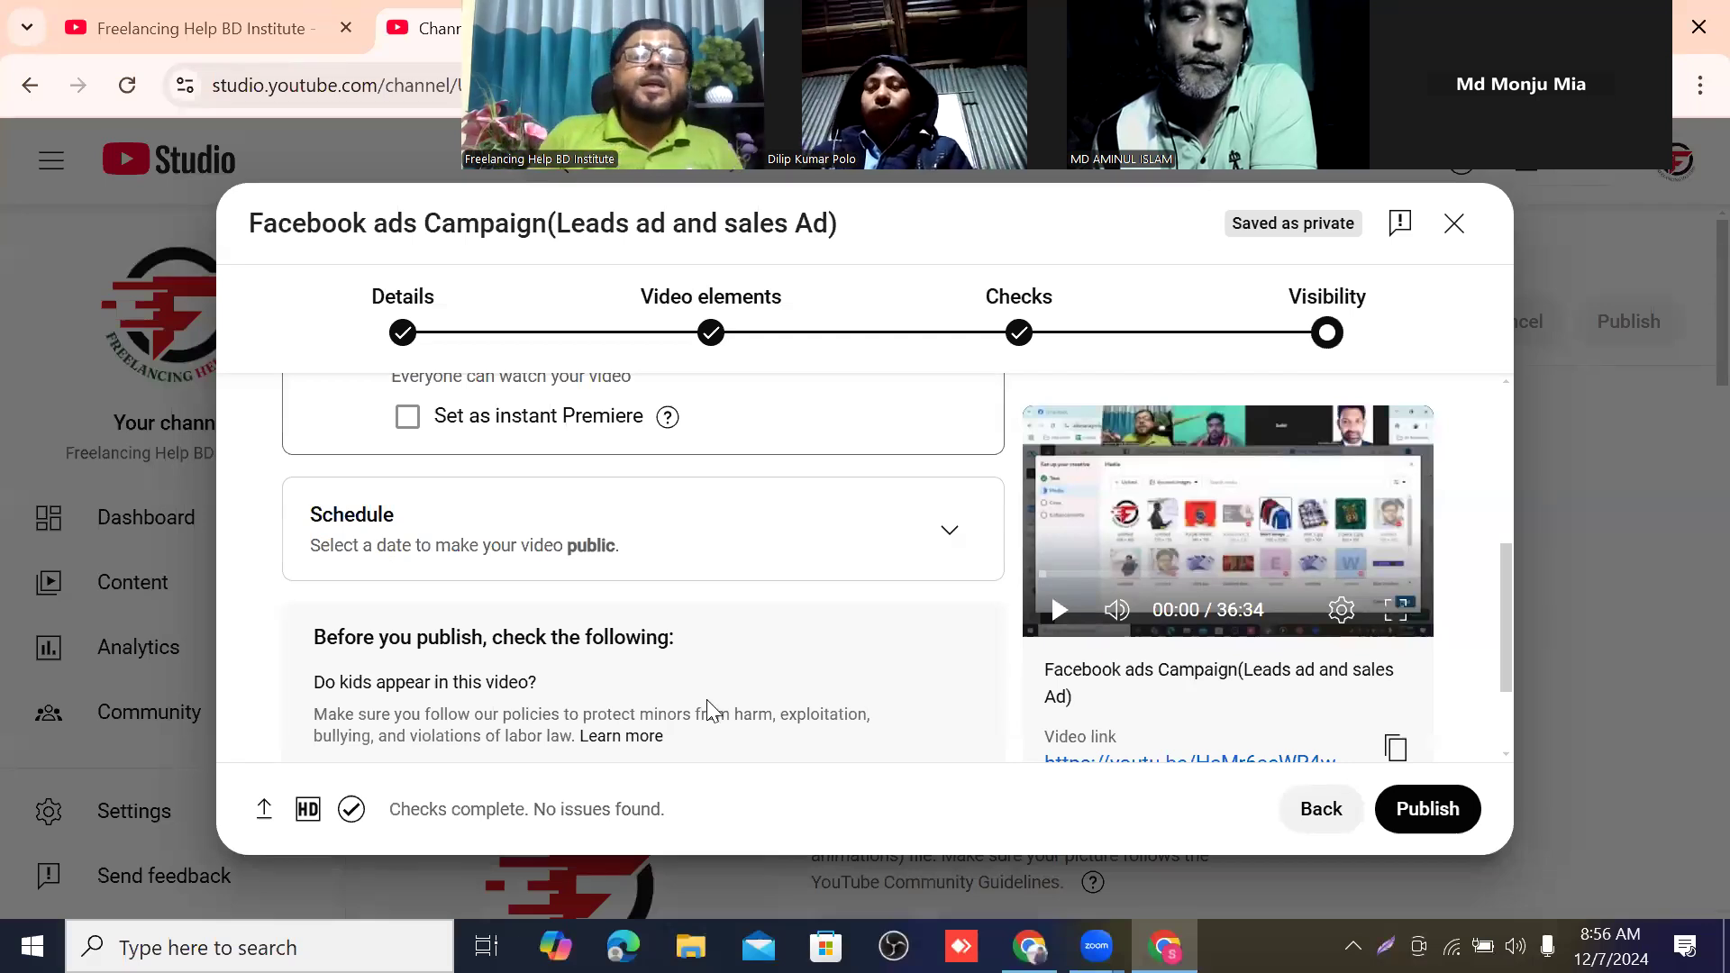
pyautogui.scroll(3, 749, 699)
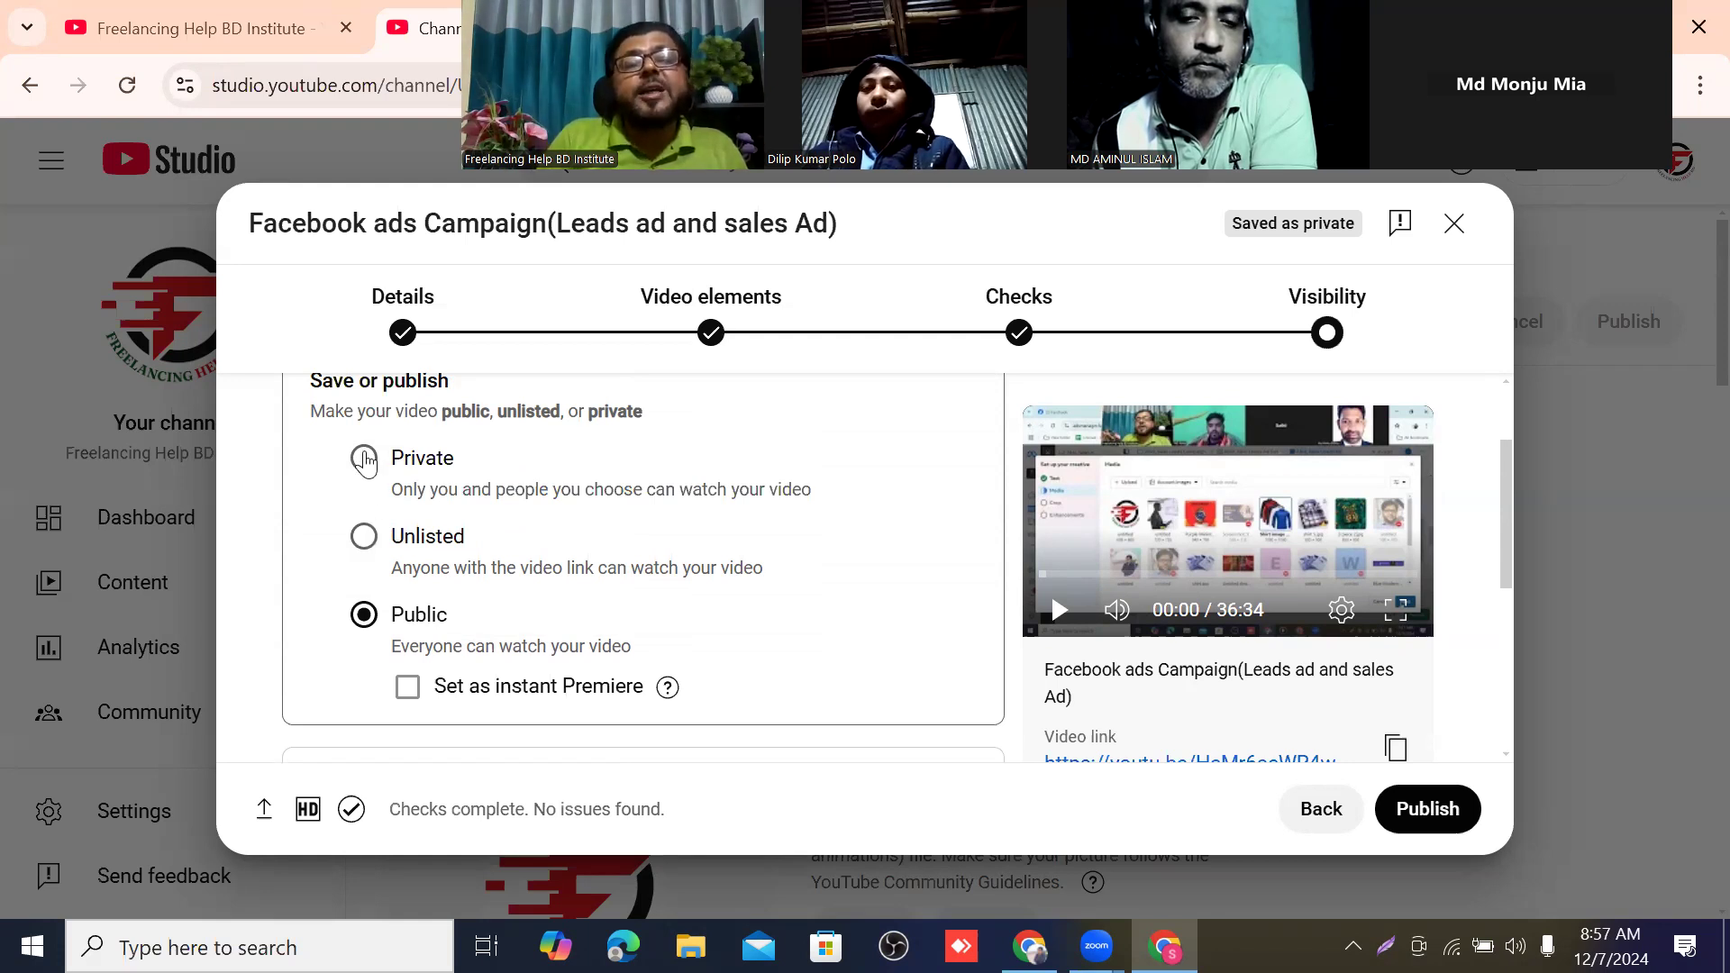
pyautogui.scroll(-3, 522, 549)
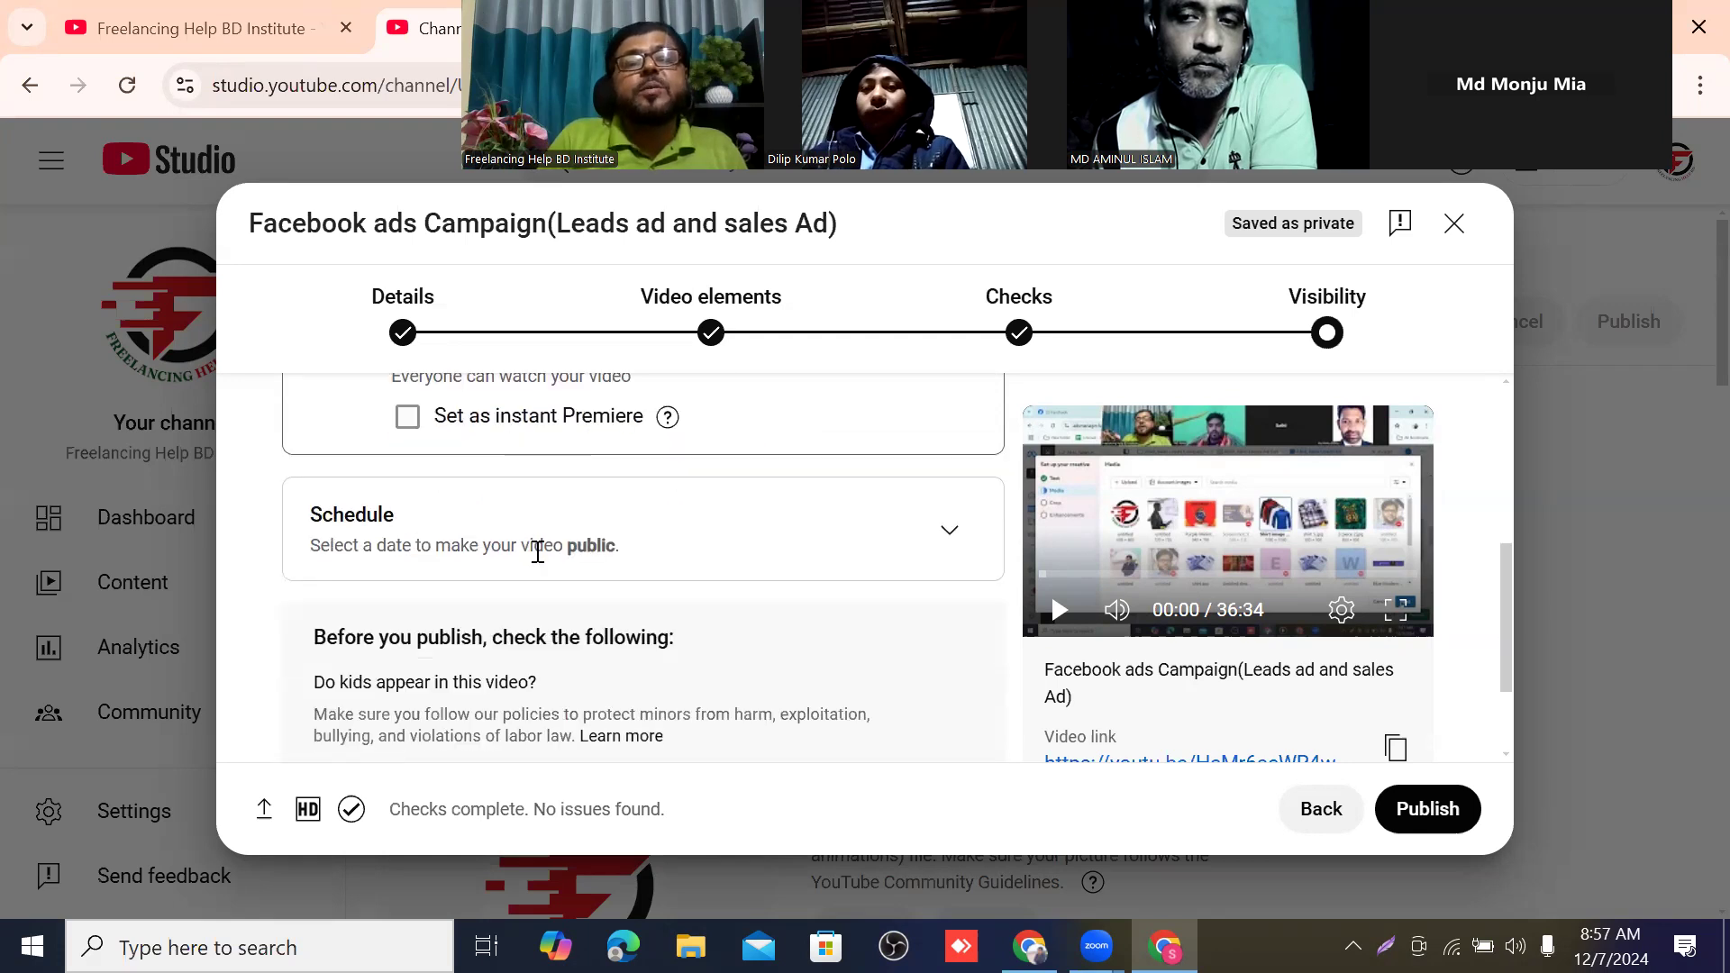
pyautogui.scroll(3, 405, 539)
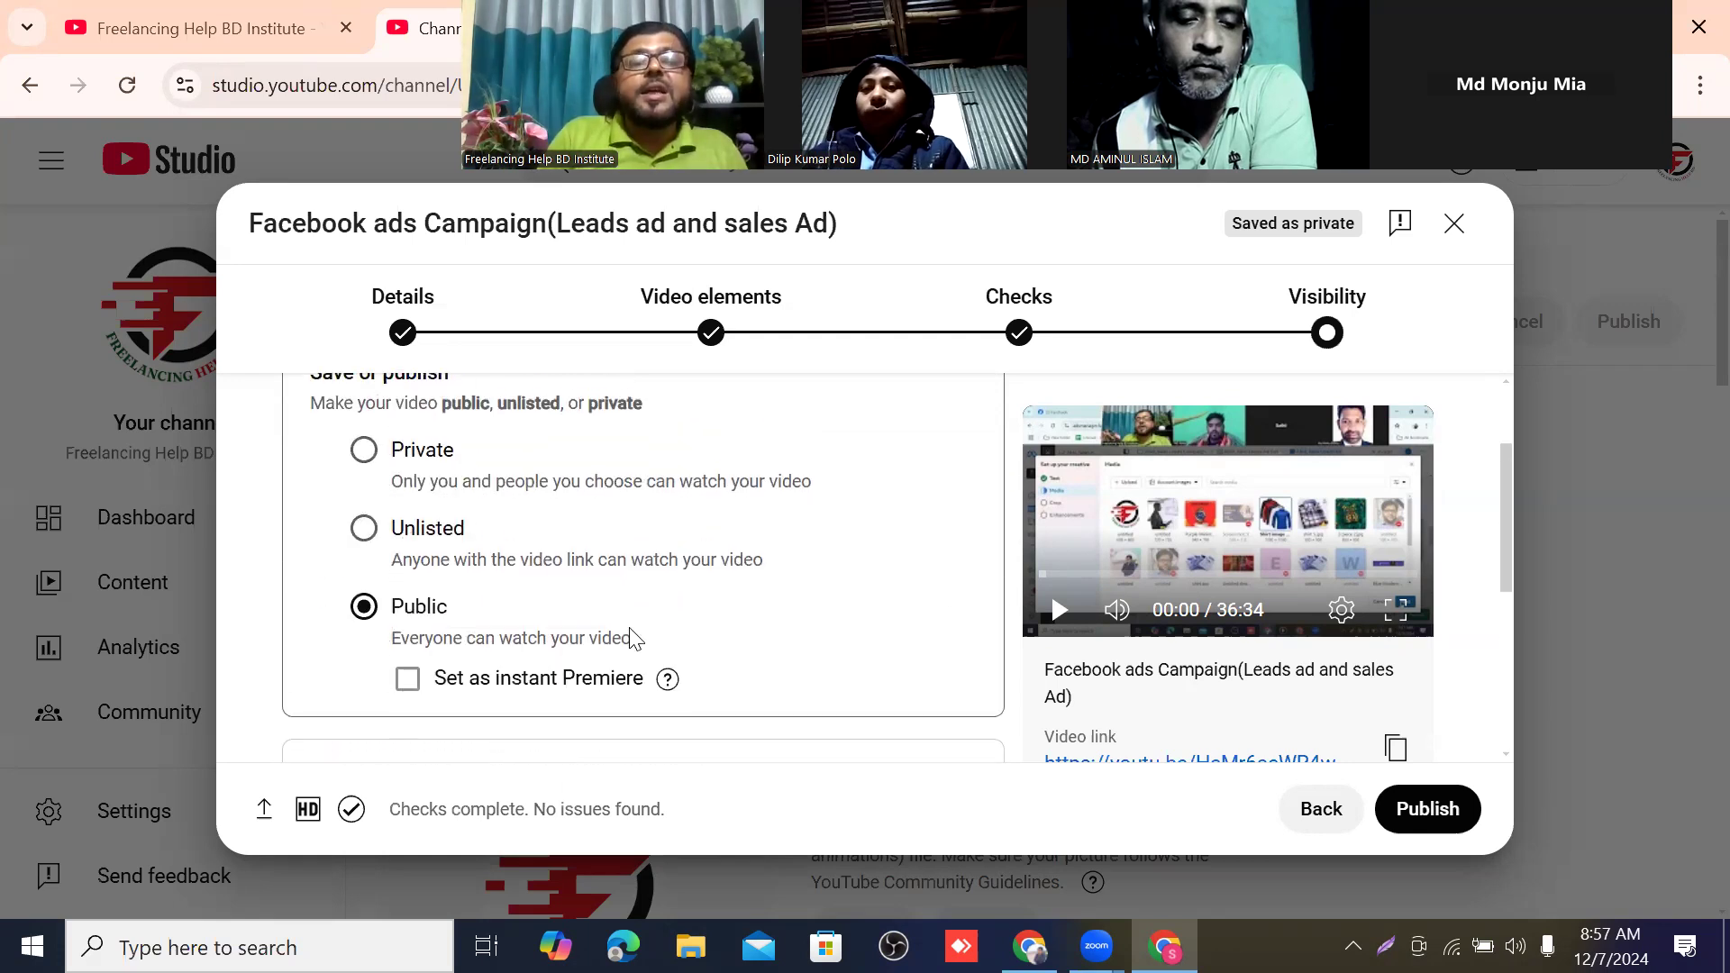
# Try scheduling the video as a Premiere, and return to the Save or publish option.
pyautogui.scroll(-3, 634, 638)
pyautogui.click(954, 534)
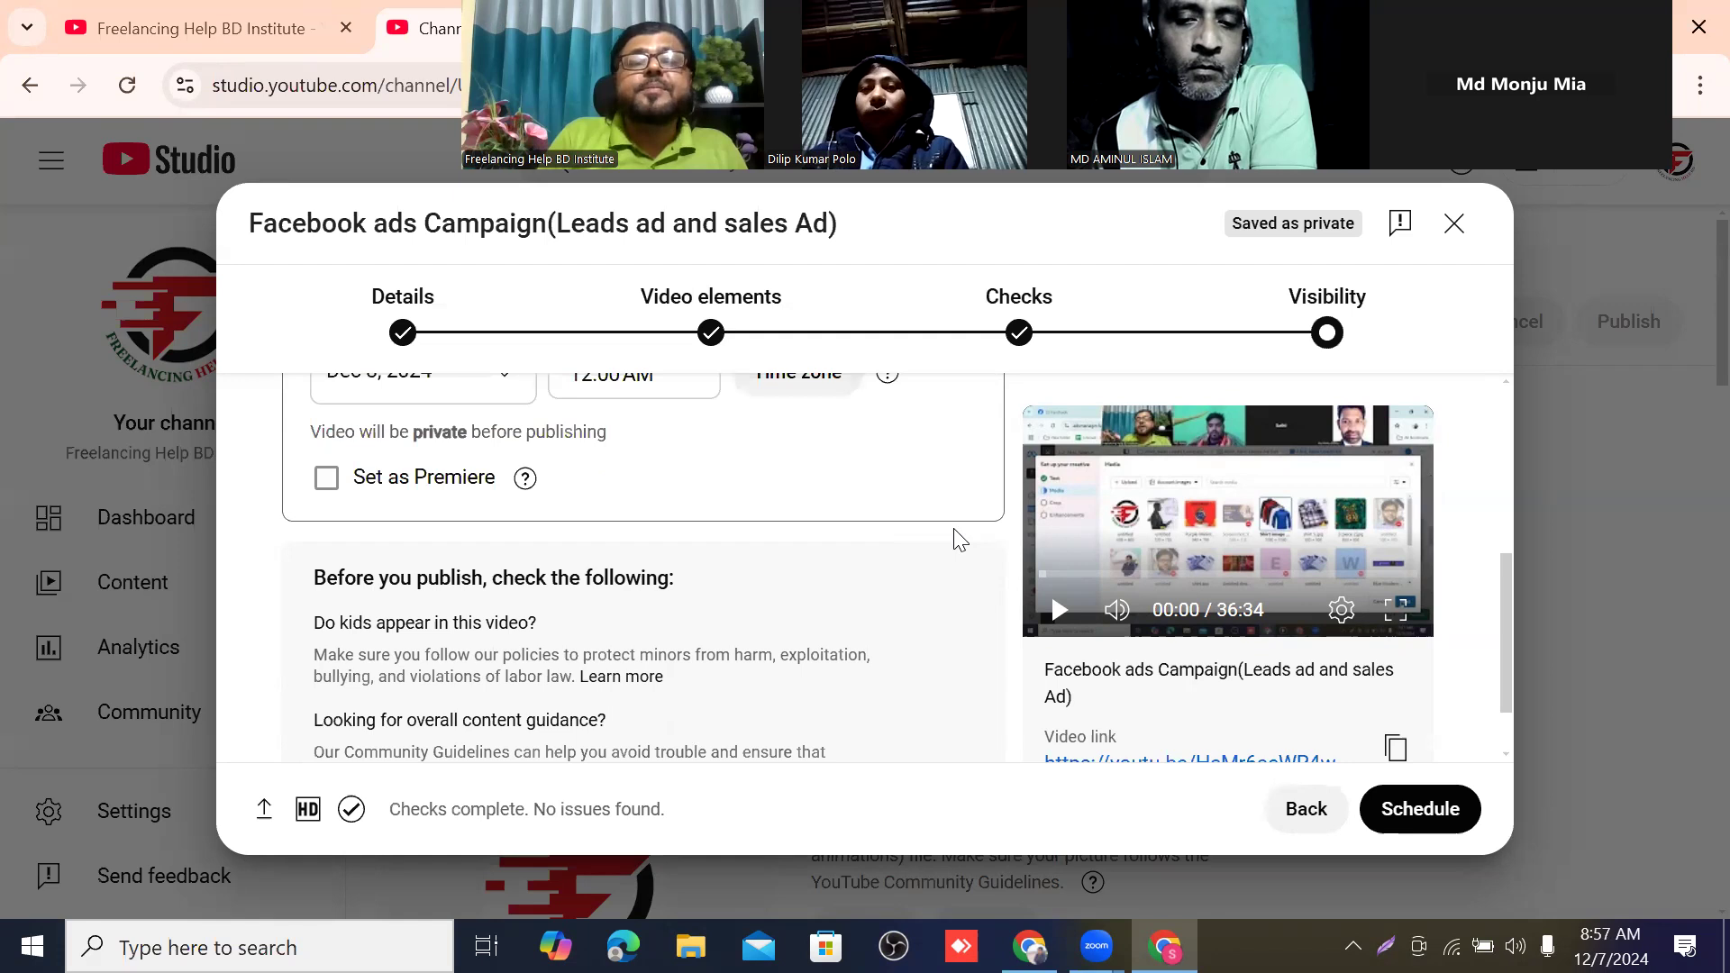
pyautogui.scroll(3, 560, 584)
pyautogui.scroll(-2, 560, 590)
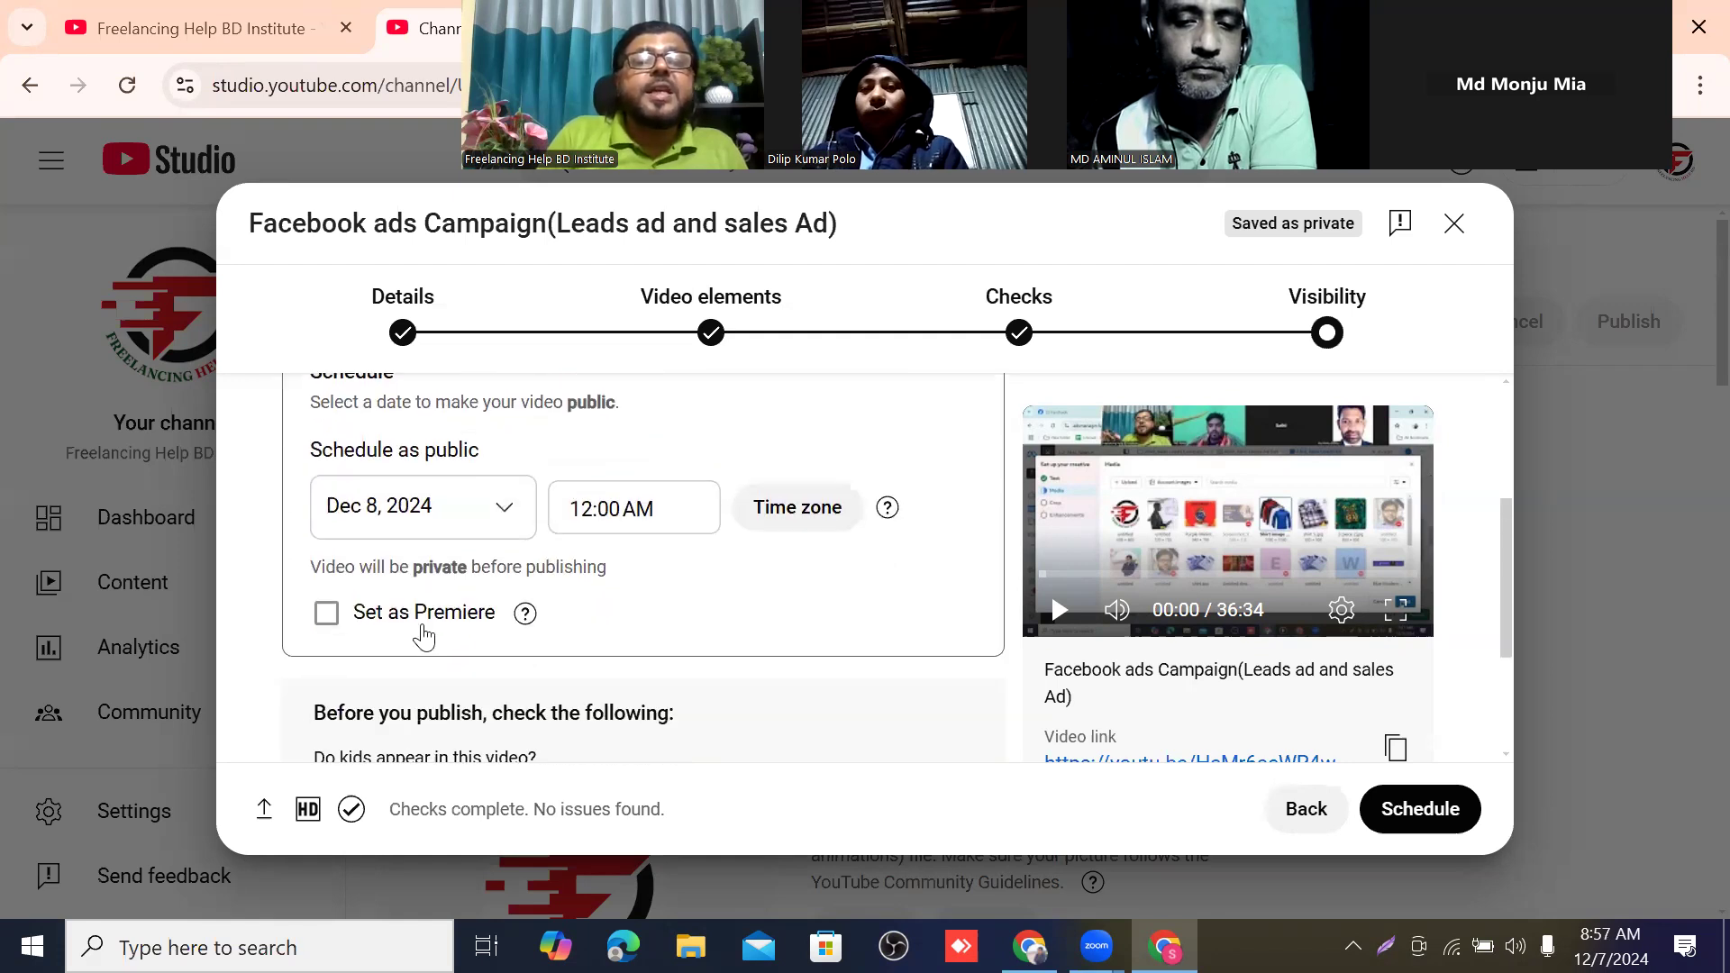
pyautogui.click(326, 616)
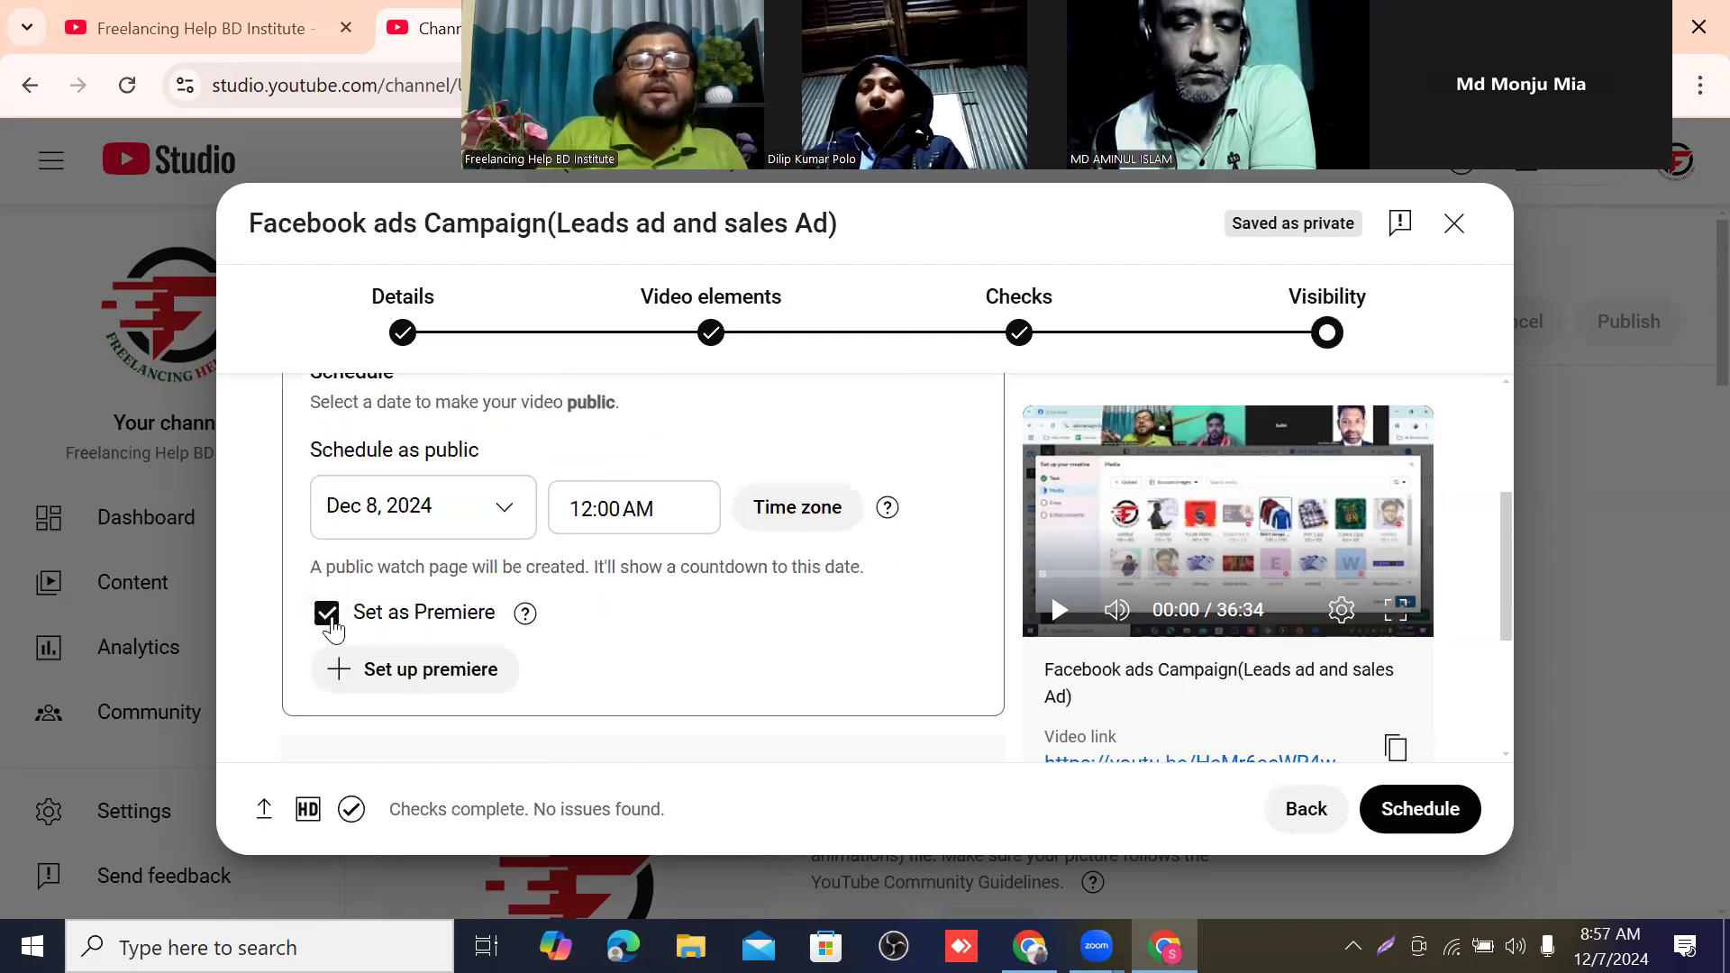
pyautogui.scroll(1, 532, 574)
pyautogui.scroll(2, 586, 575)
pyautogui.scroll(-3, 645, 579)
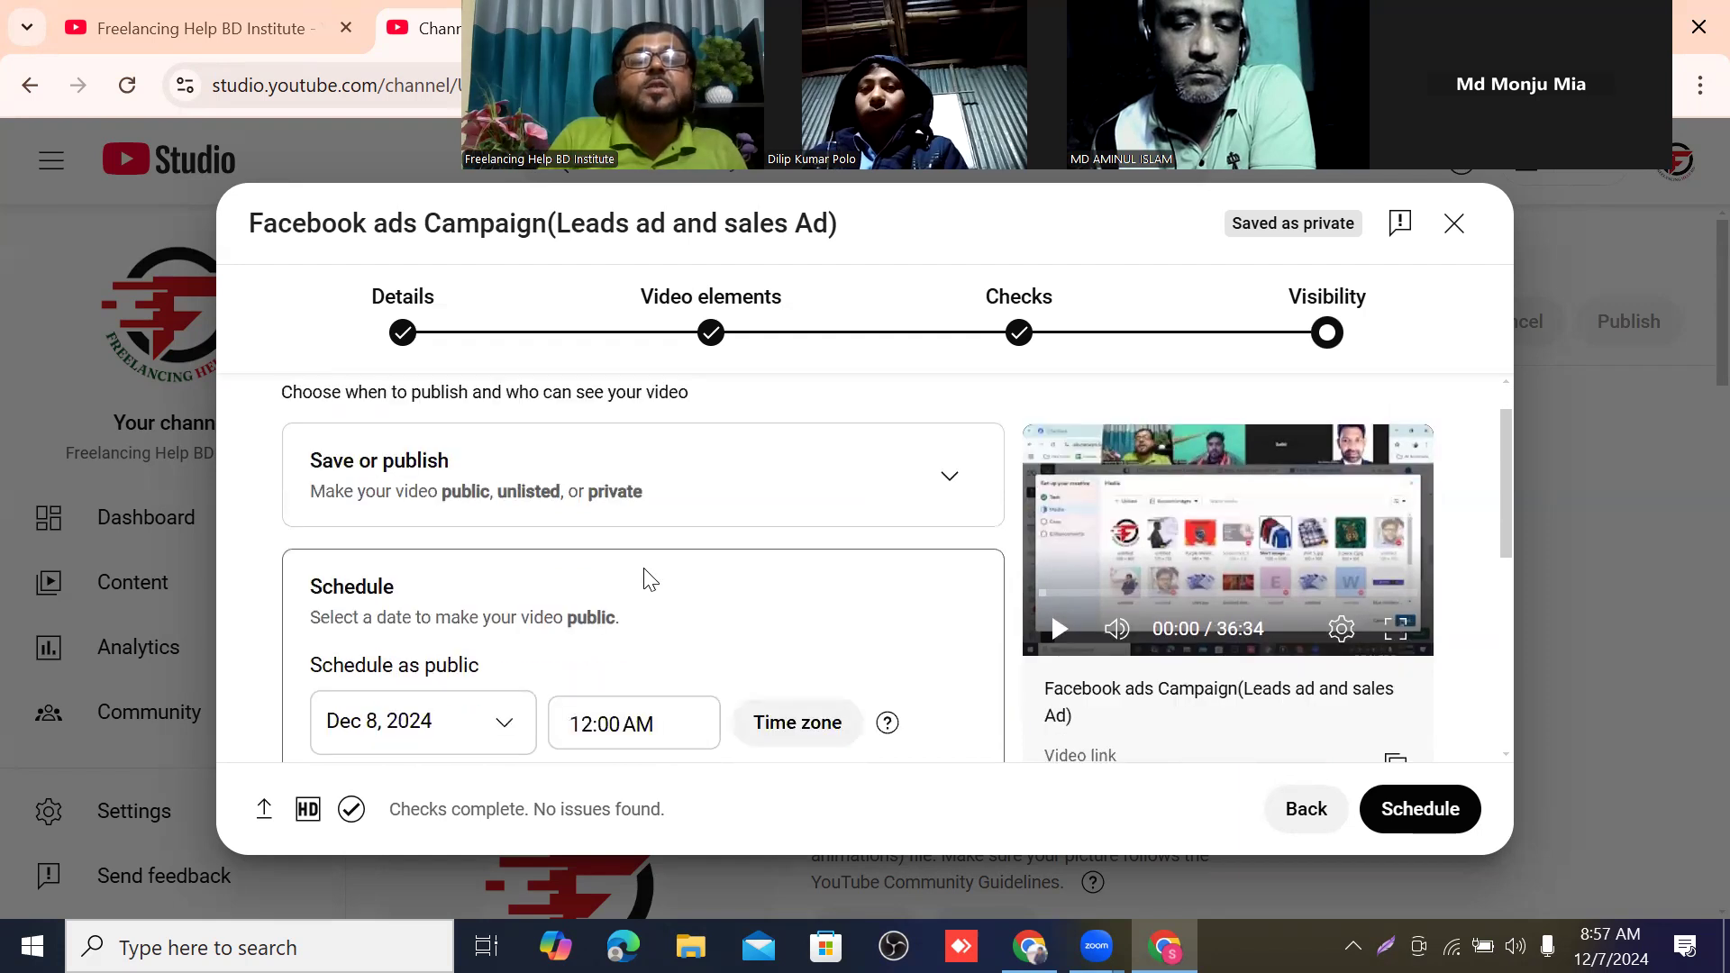
pyautogui.scroll(3, 545, 580)
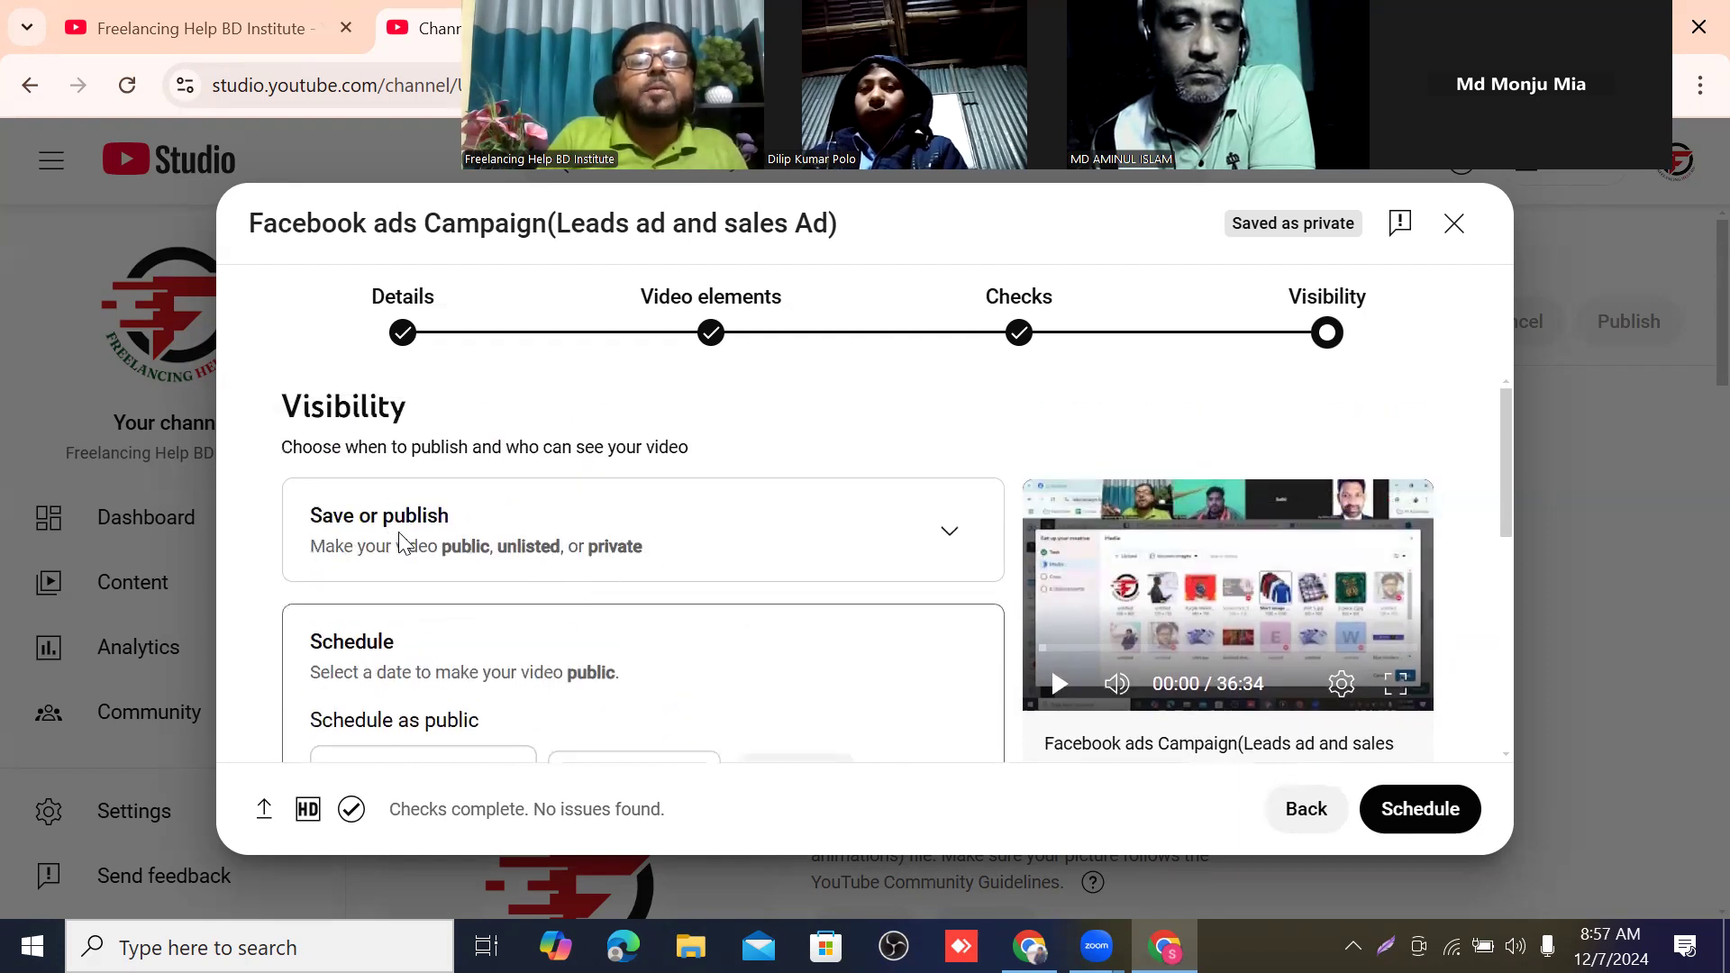
pyautogui.click(948, 532)
# Look over the Public visibility settings, publish the video and dismiss the sharing dialog.
pyautogui.scroll(-3, 558, 574)
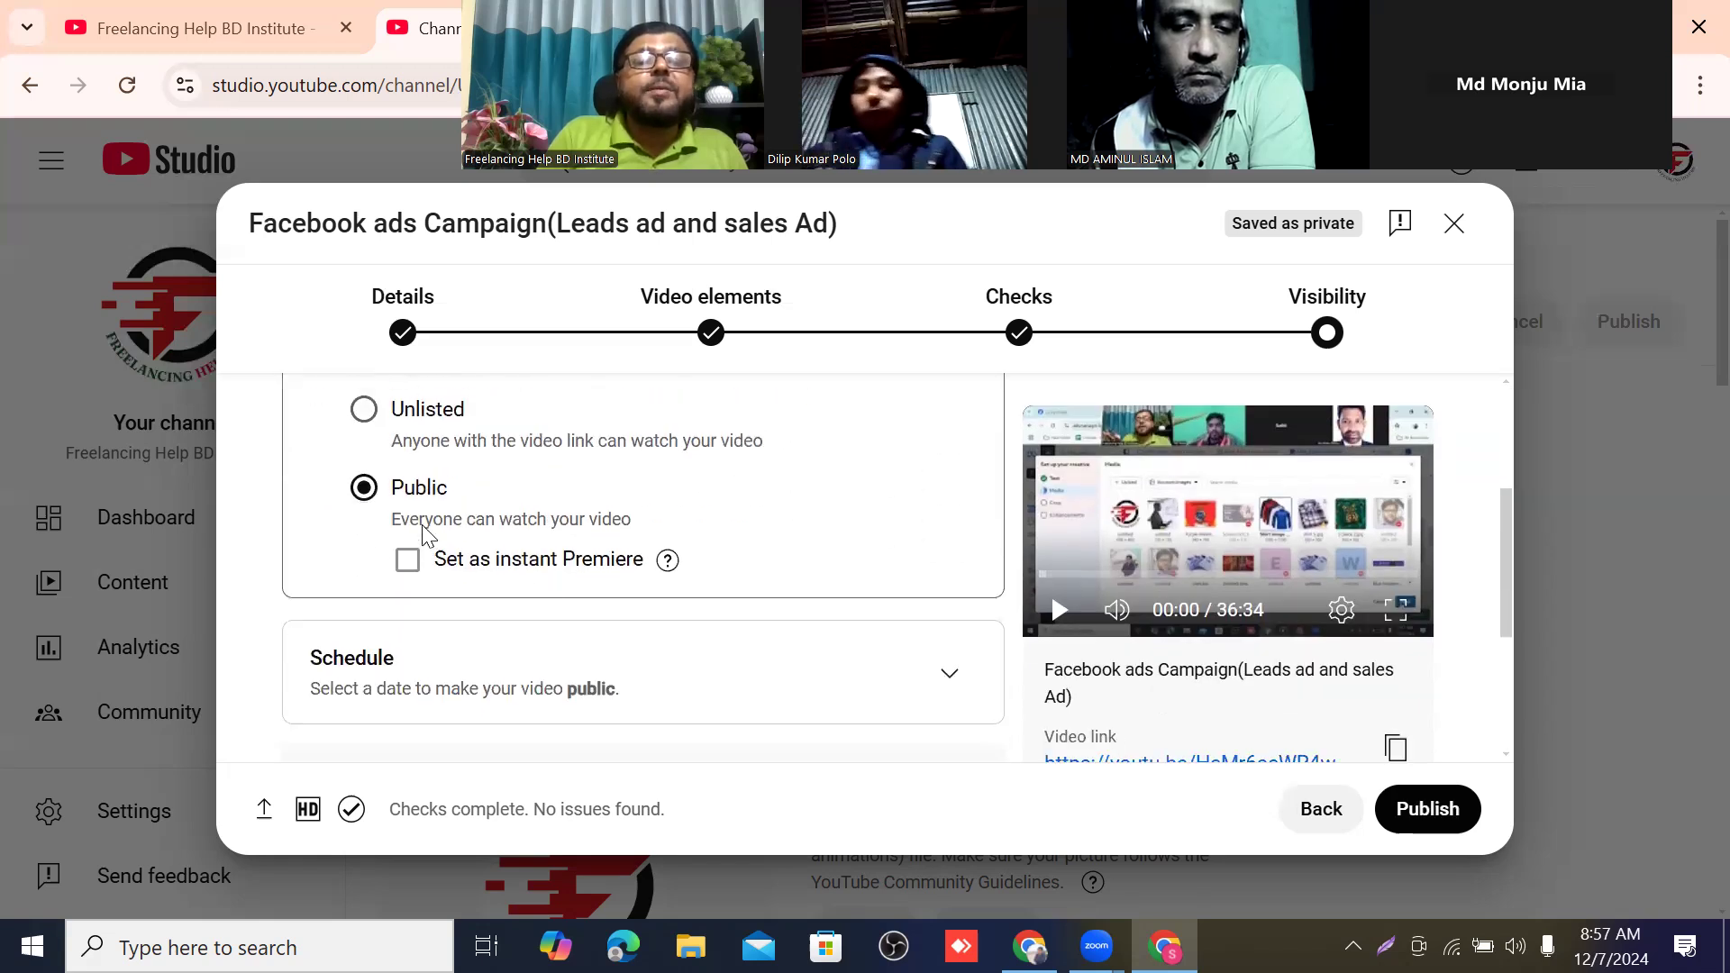
pyautogui.scroll(2, 433, 531)
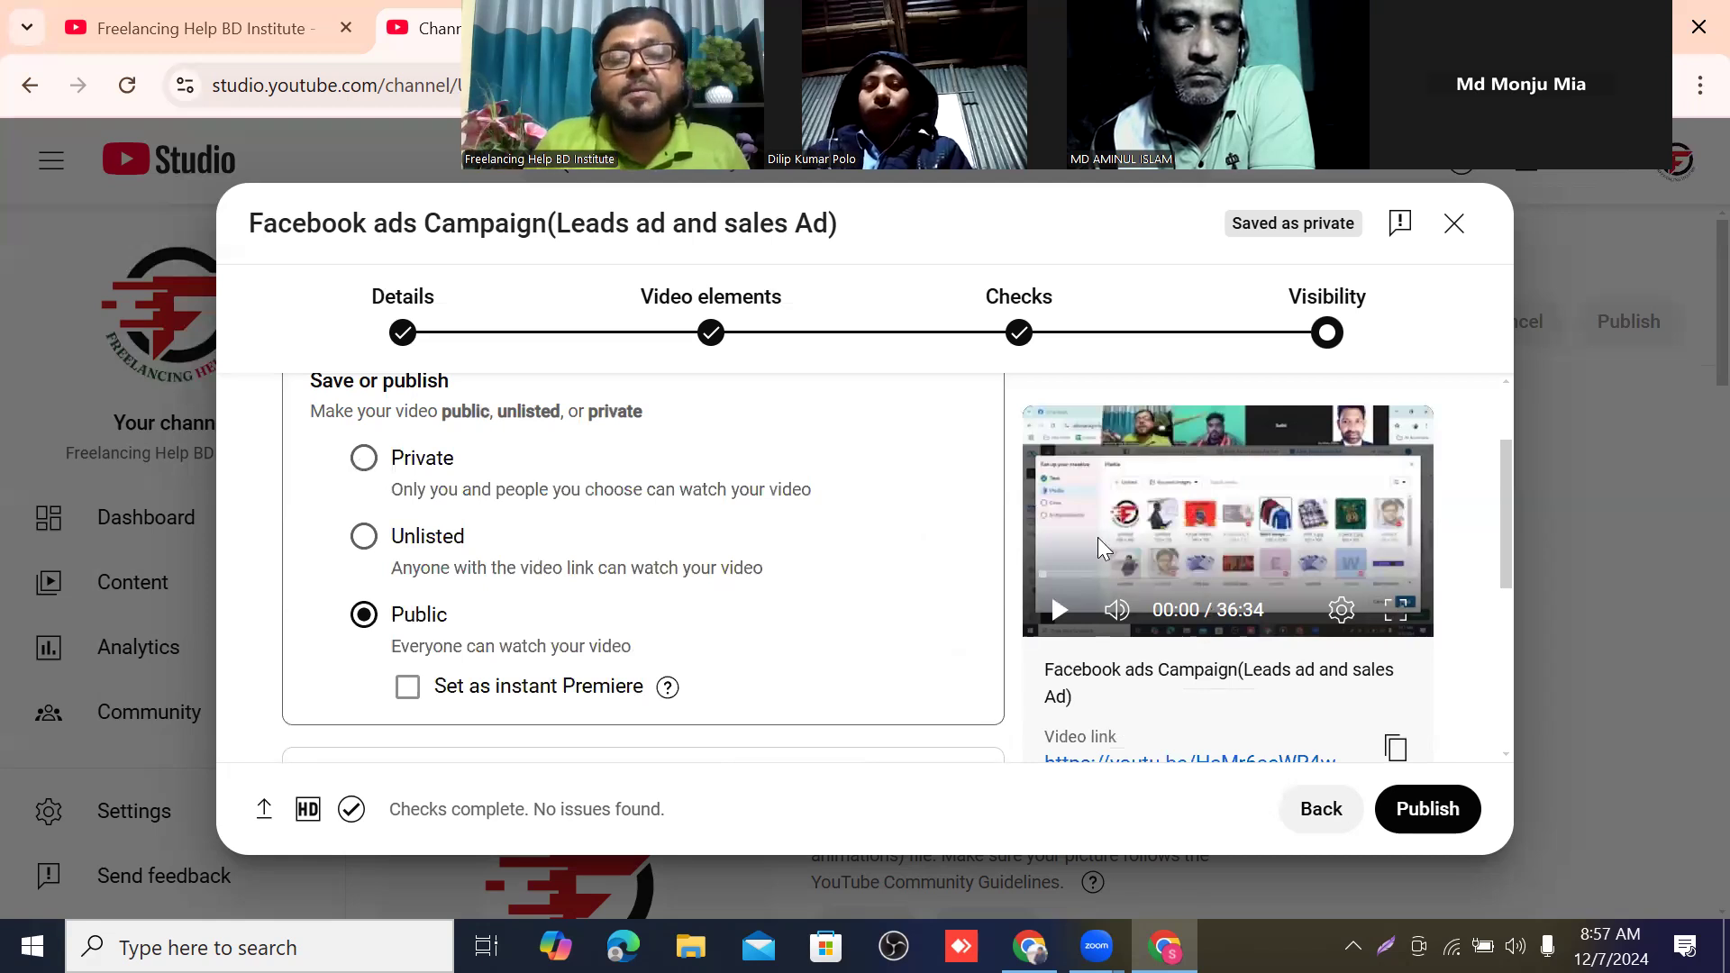
pyautogui.scroll(-3, 586, 626)
pyautogui.scroll(-2, 583, 600)
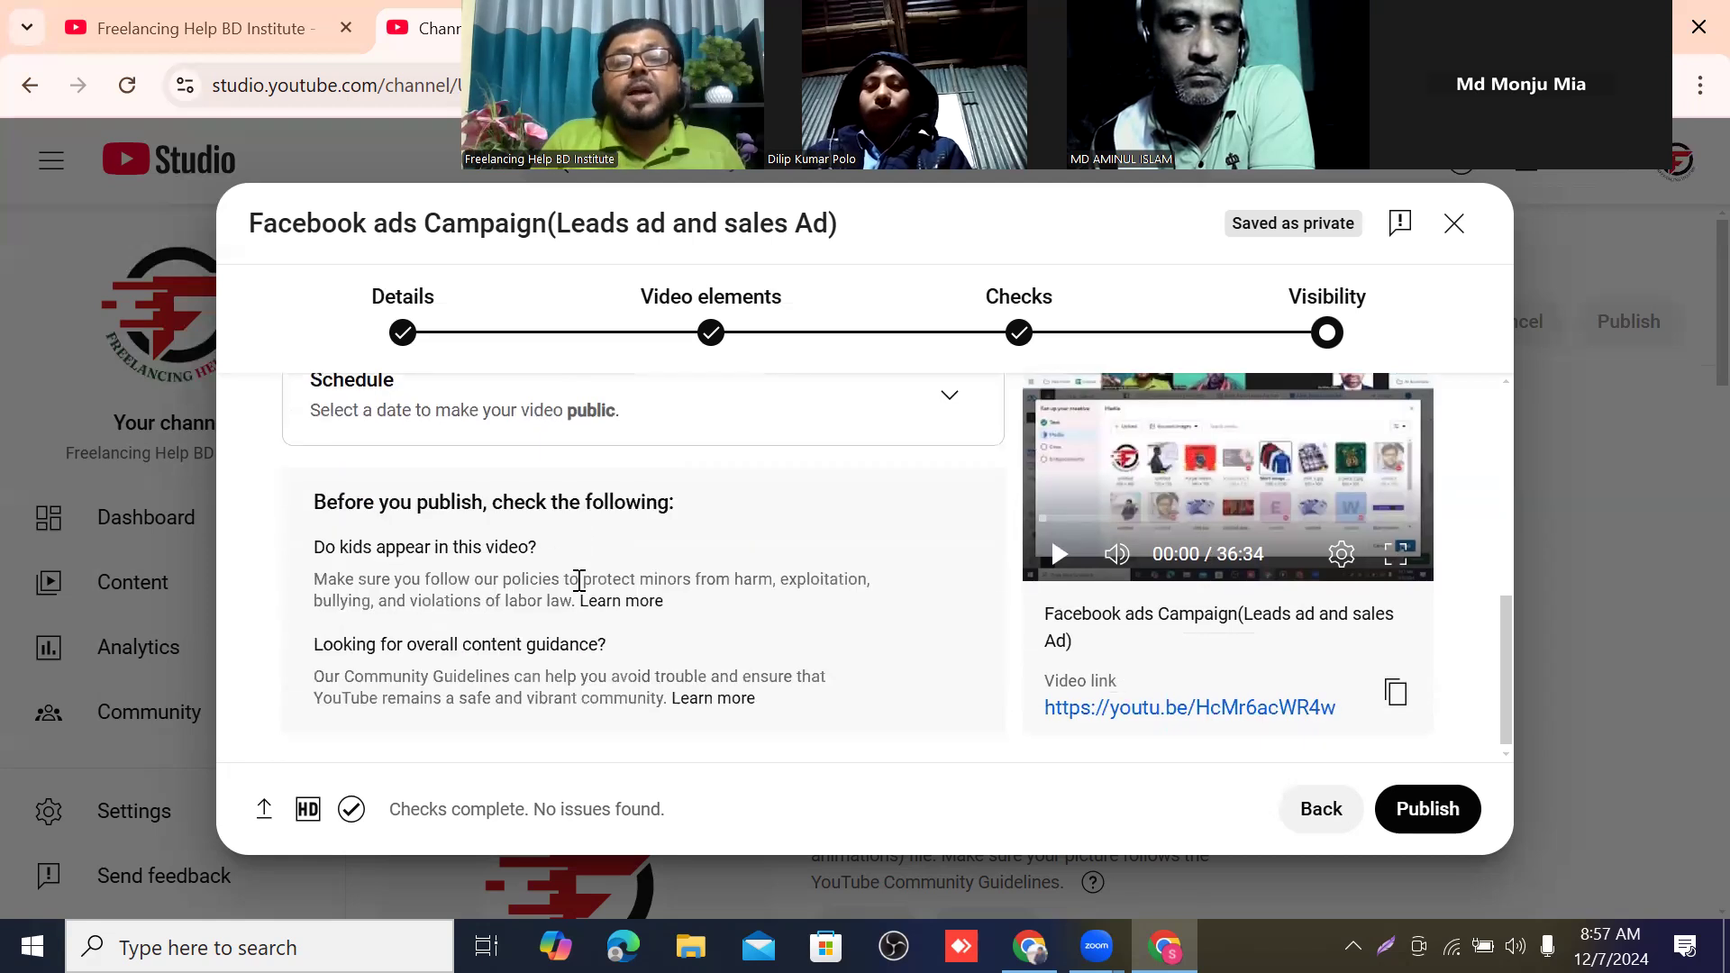
pyautogui.scroll(5, 622, 550)
pyautogui.scroll(-3, 865, 579)
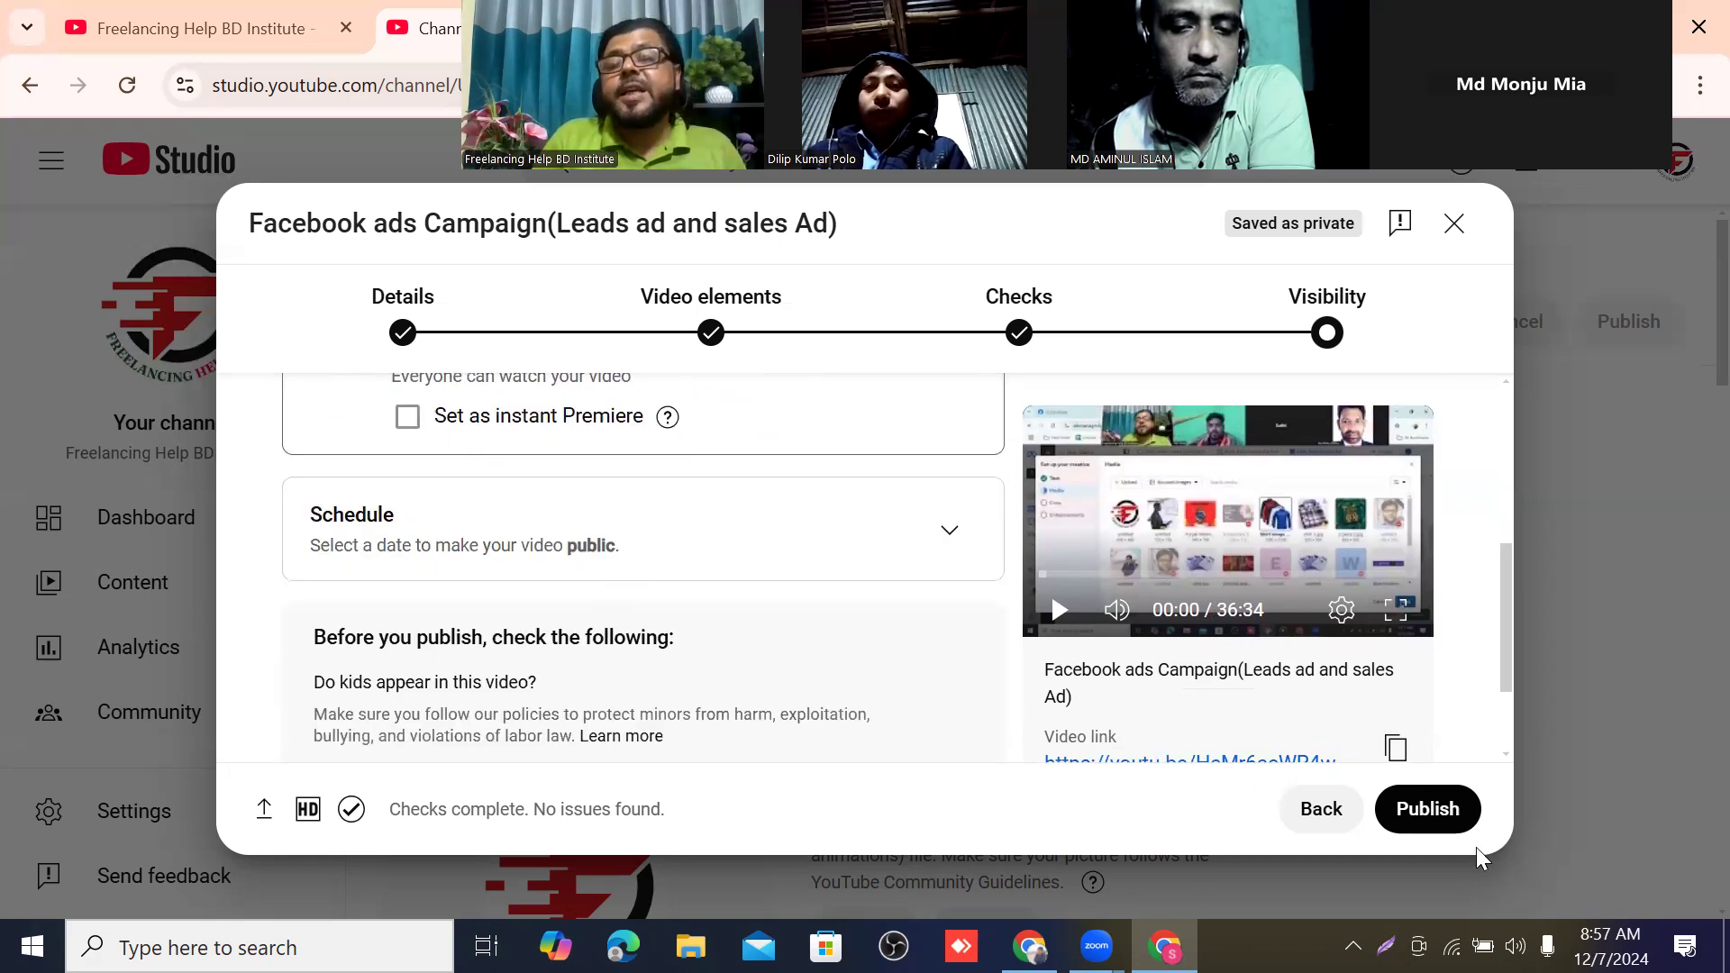
pyautogui.click(1416, 815)
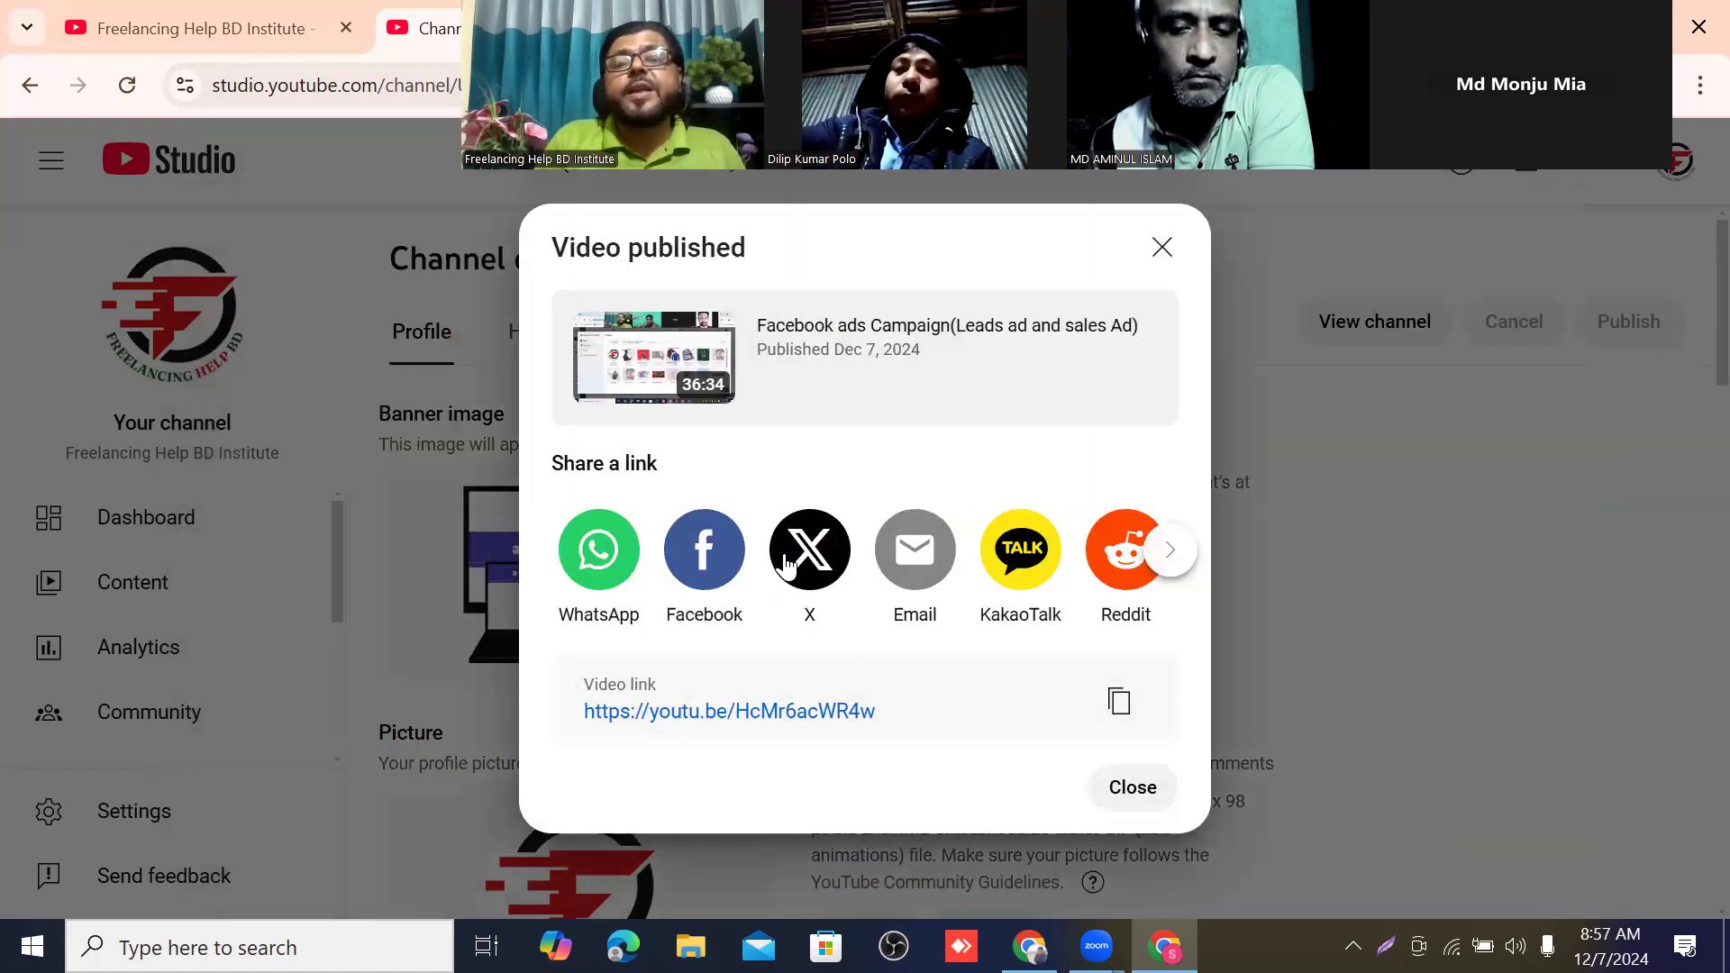
pyautogui.click(1141, 793)
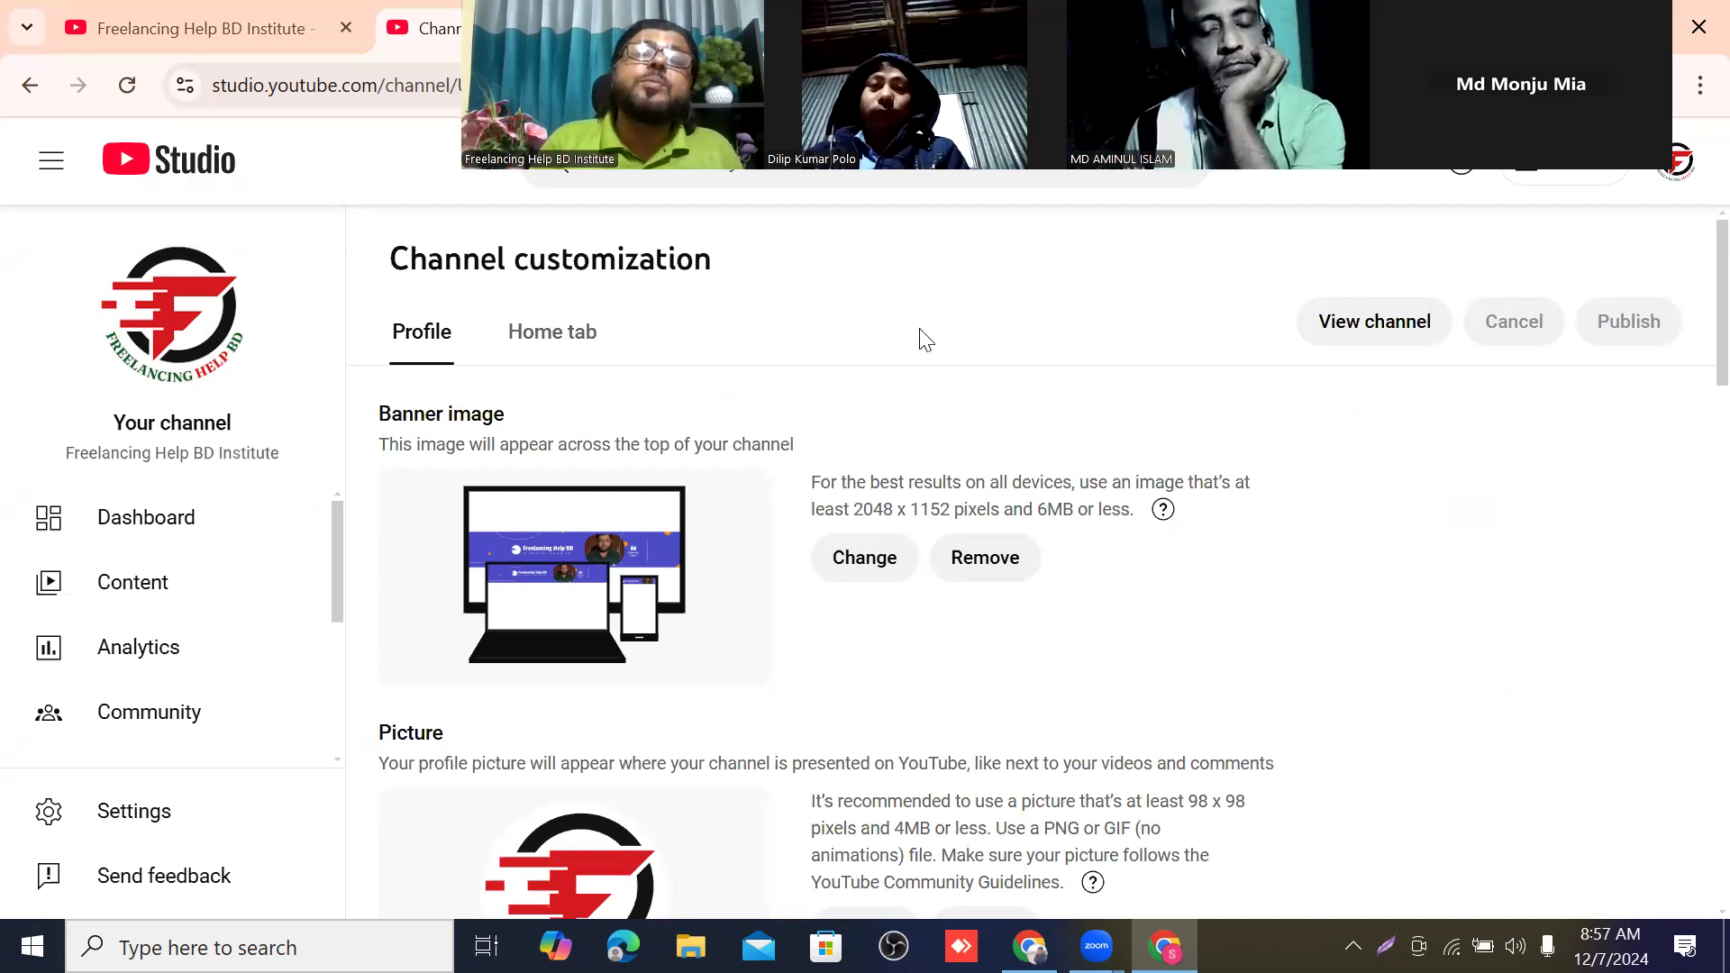
# In the channel's content list, edit the visibility of the "Facebook ads Campaign(Leads ad and sales Ad)" video, trying Private and Unlisted.
pyautogui.click(153, 597)
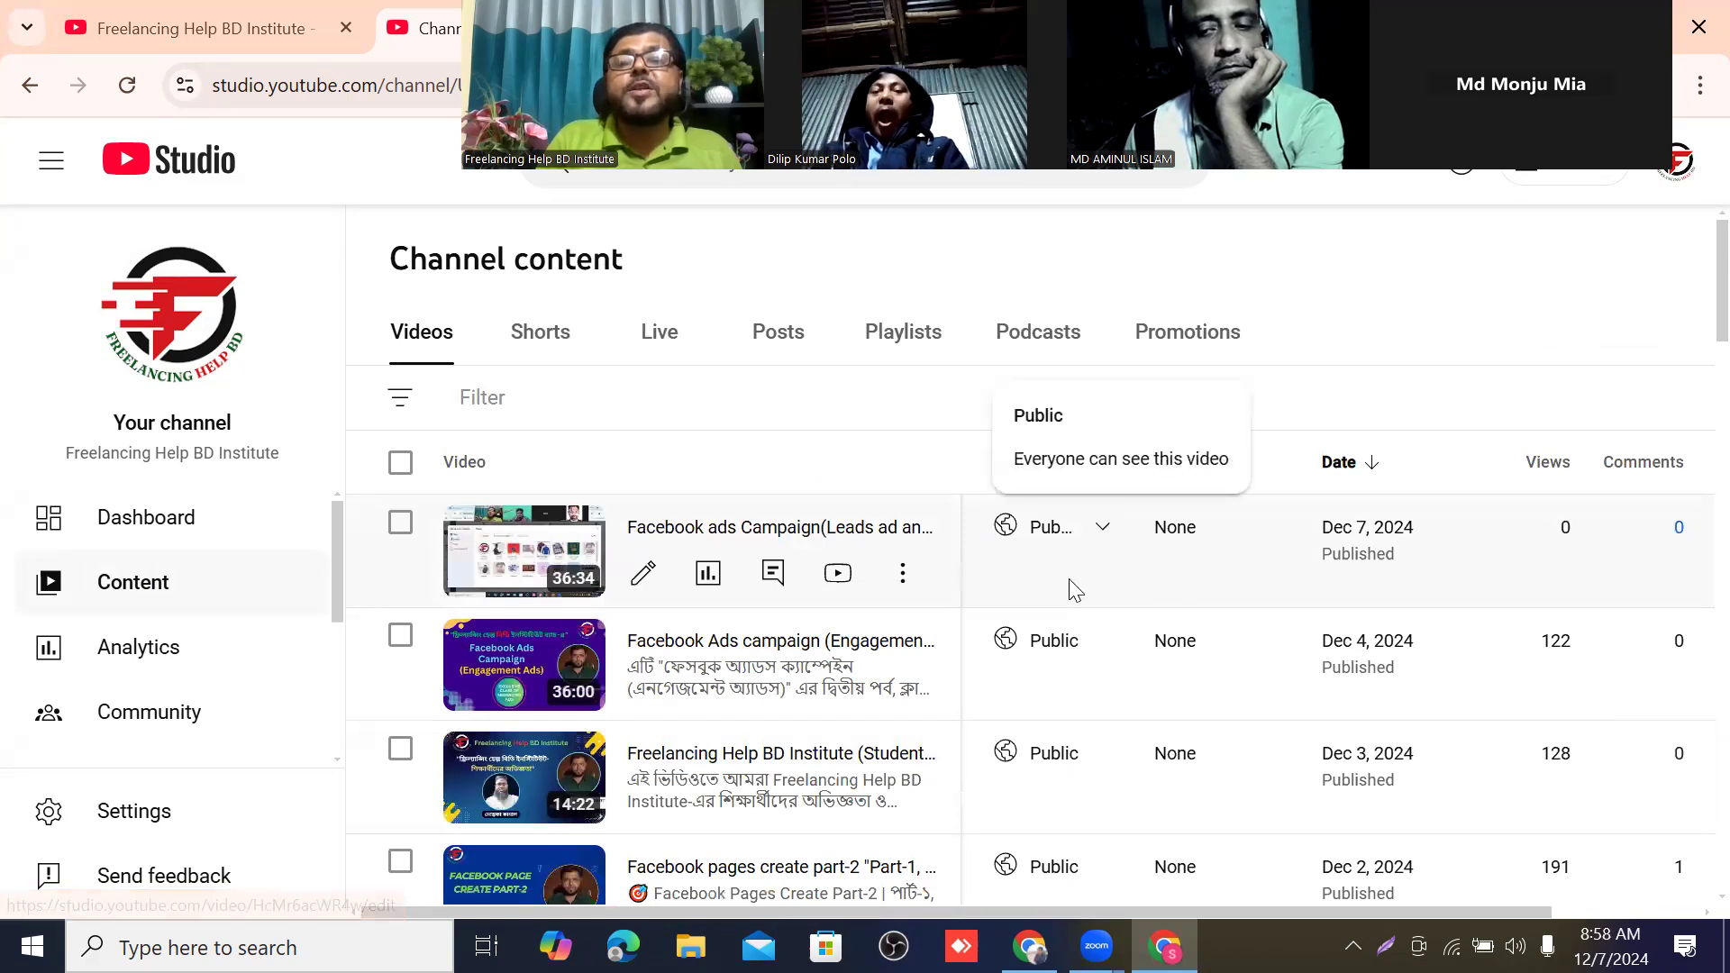
pyautogui.click(1103, 531)
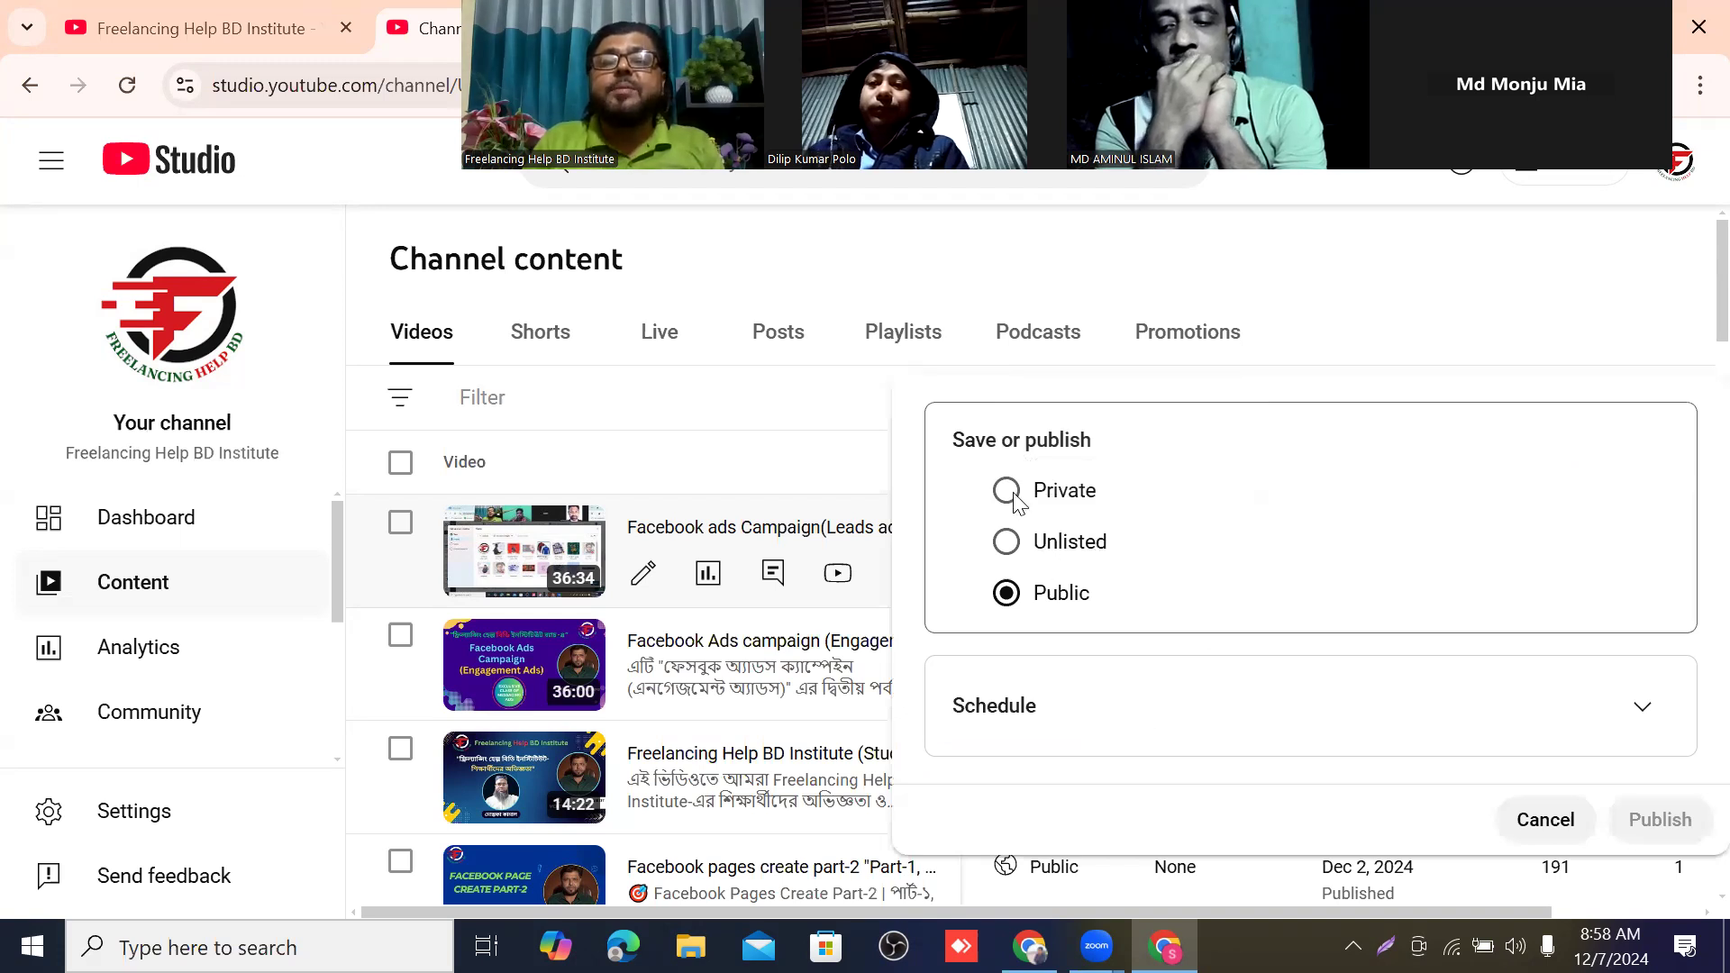
pyautogui.click(1009, 492)
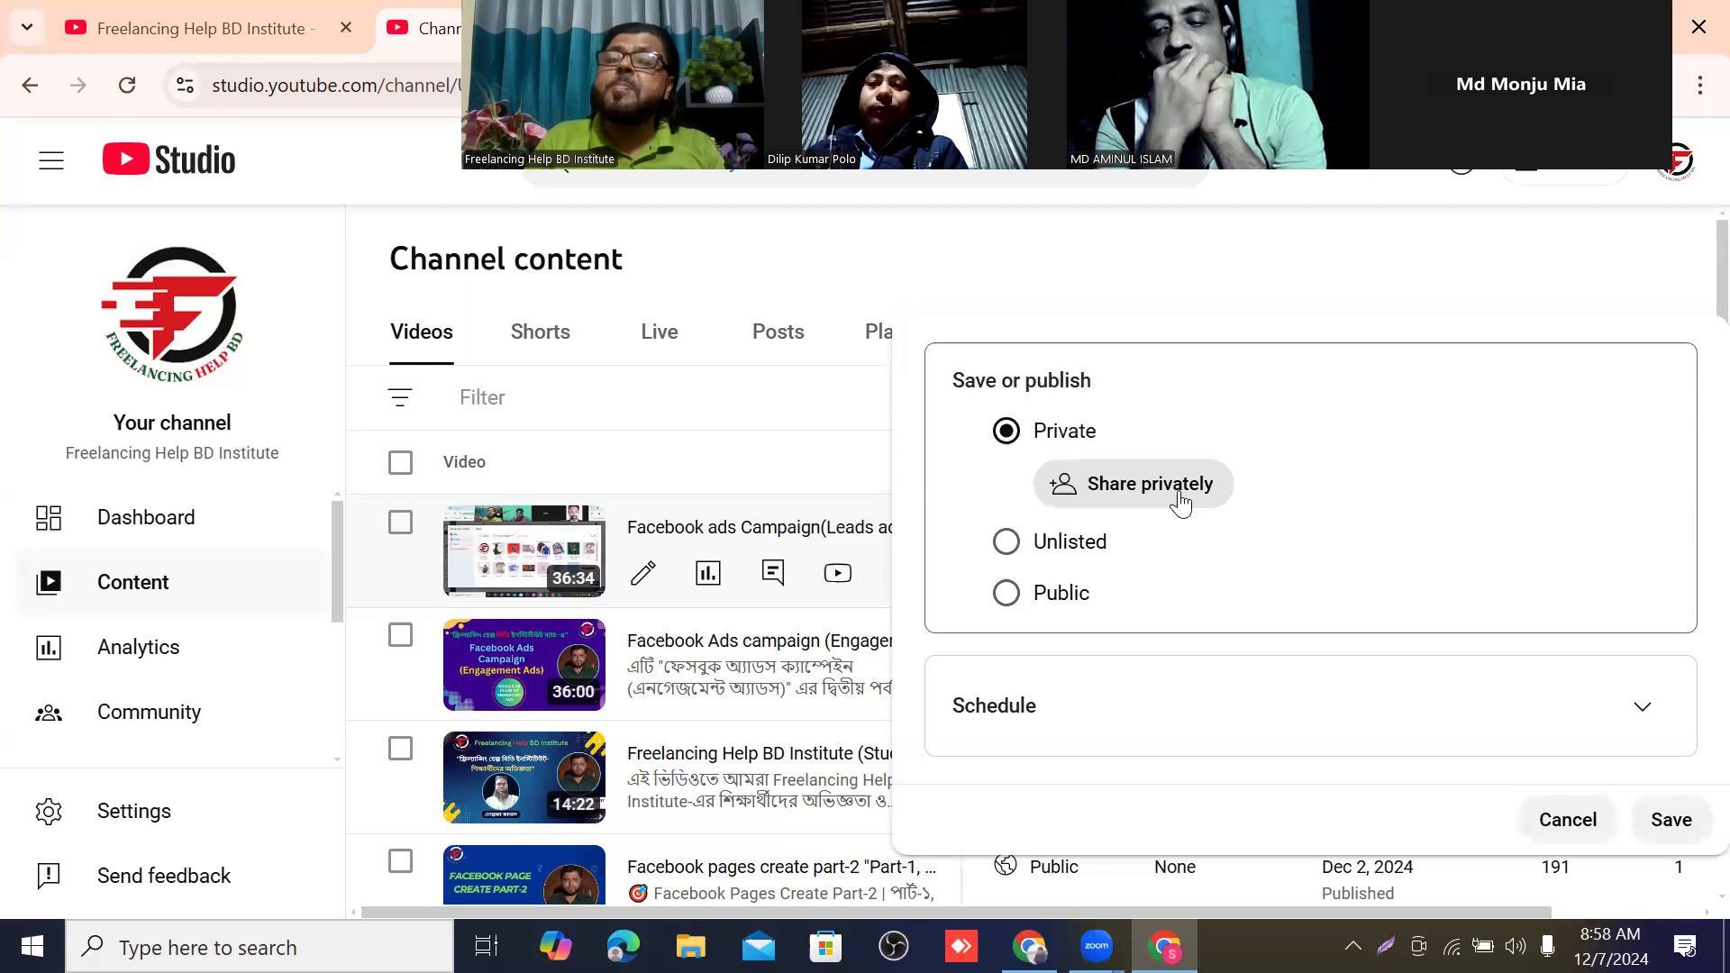
pyautogui.click(1005, 545)
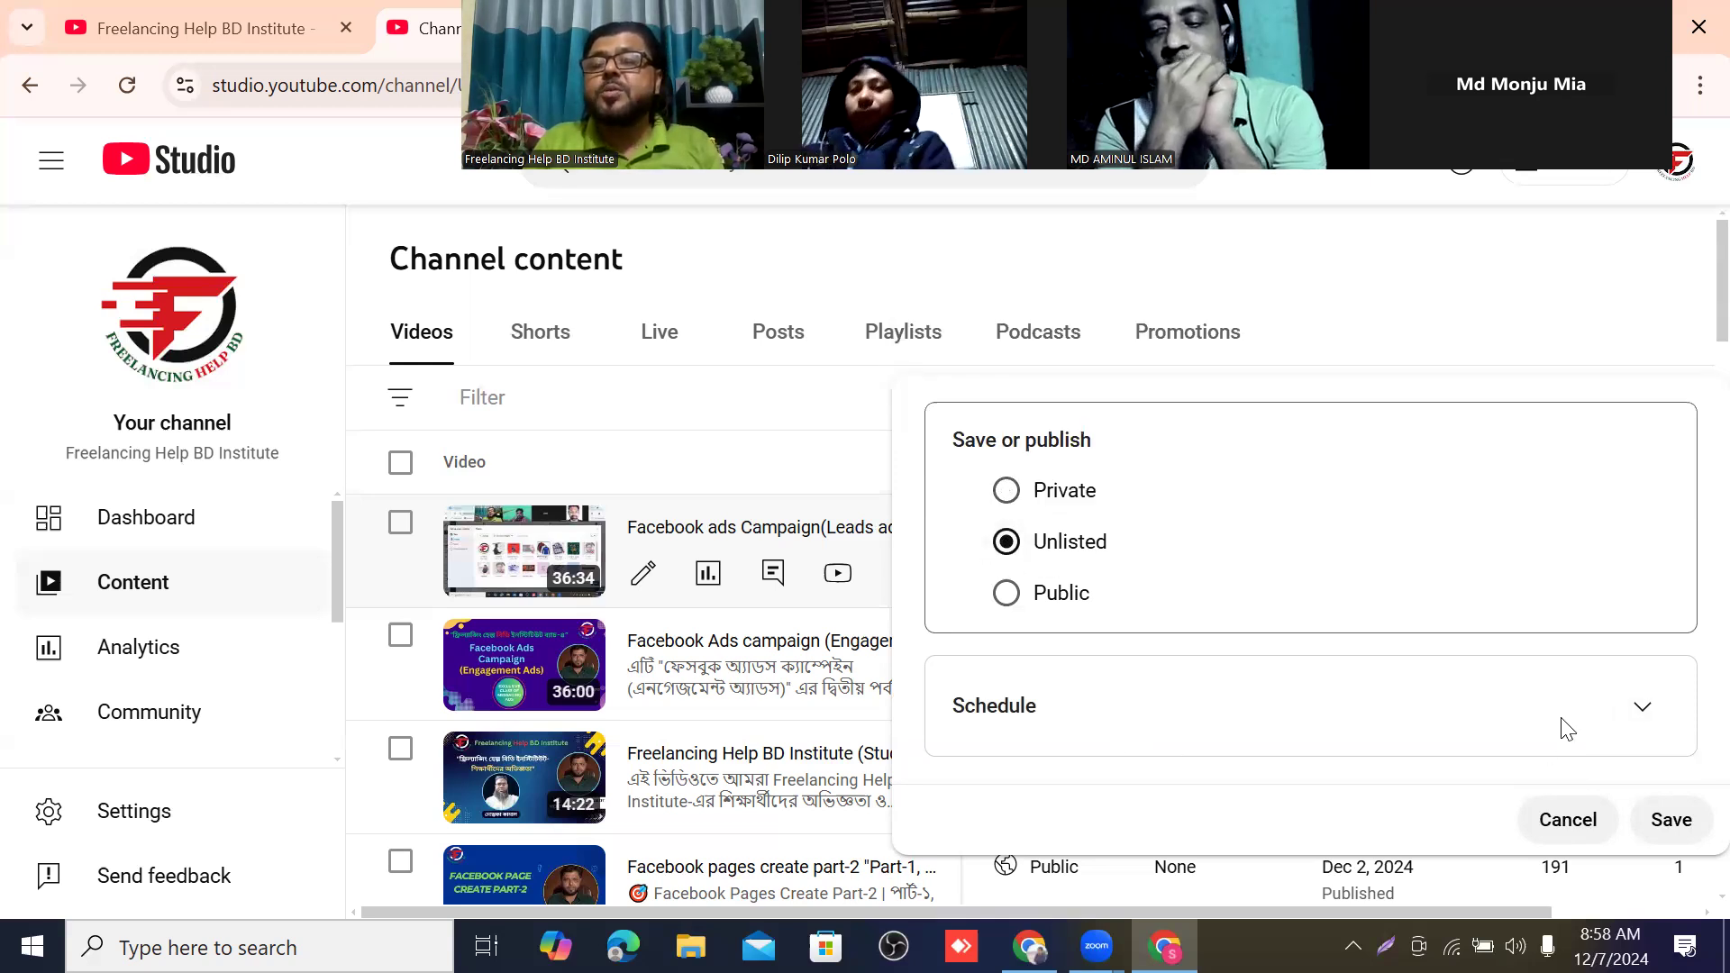
# Schedule the "Facebook ads Campaign(Leads ad and sales Ad)" video to go public on Dec 8, 2024 at 11:15 PM.
pyautogui.click(1645, 713)
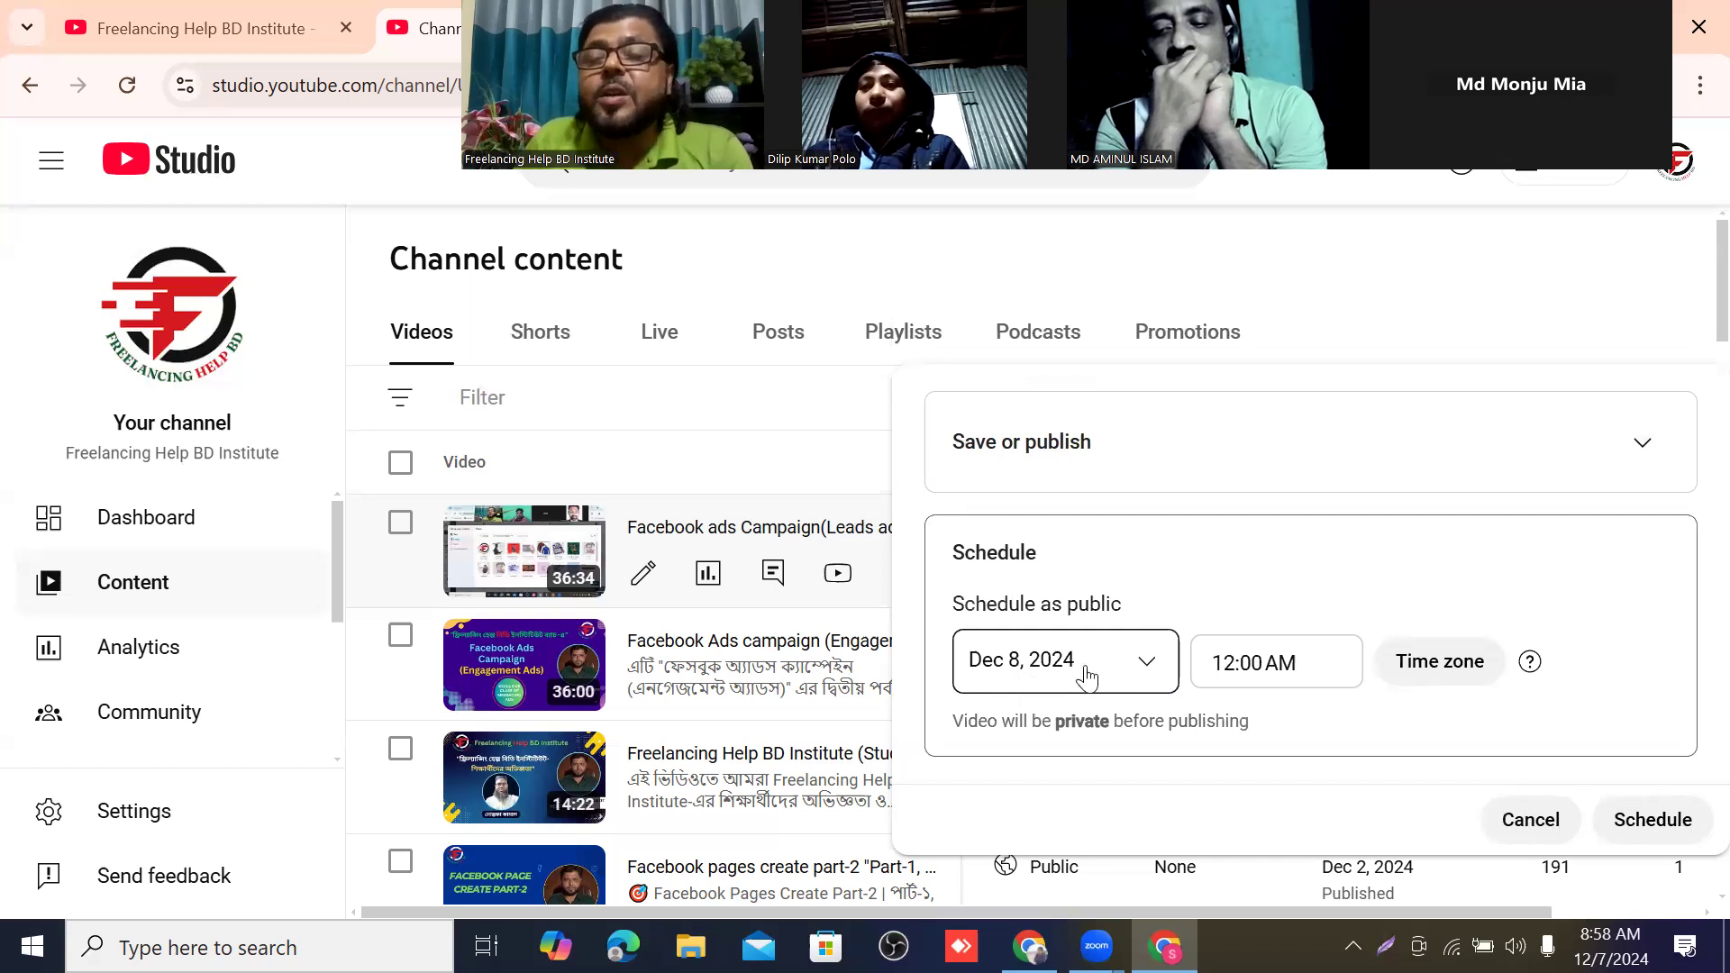
pyautogui.click(1237, 661)
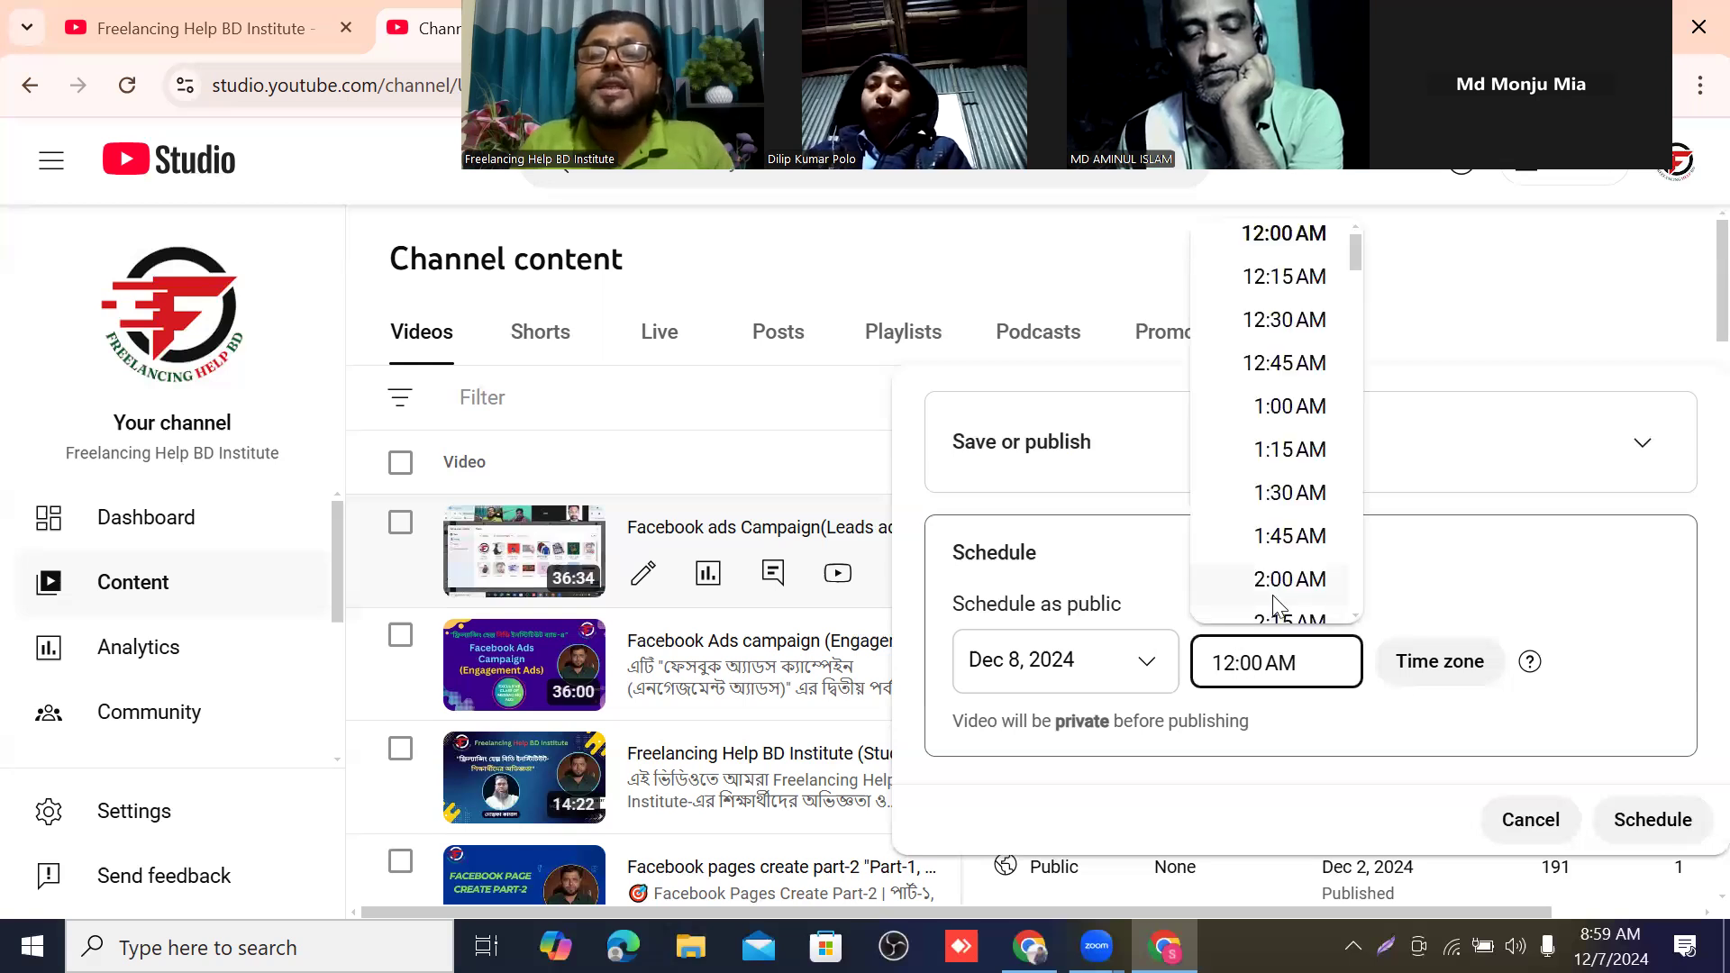
pyautogui.scroll(1, 1313, 450)
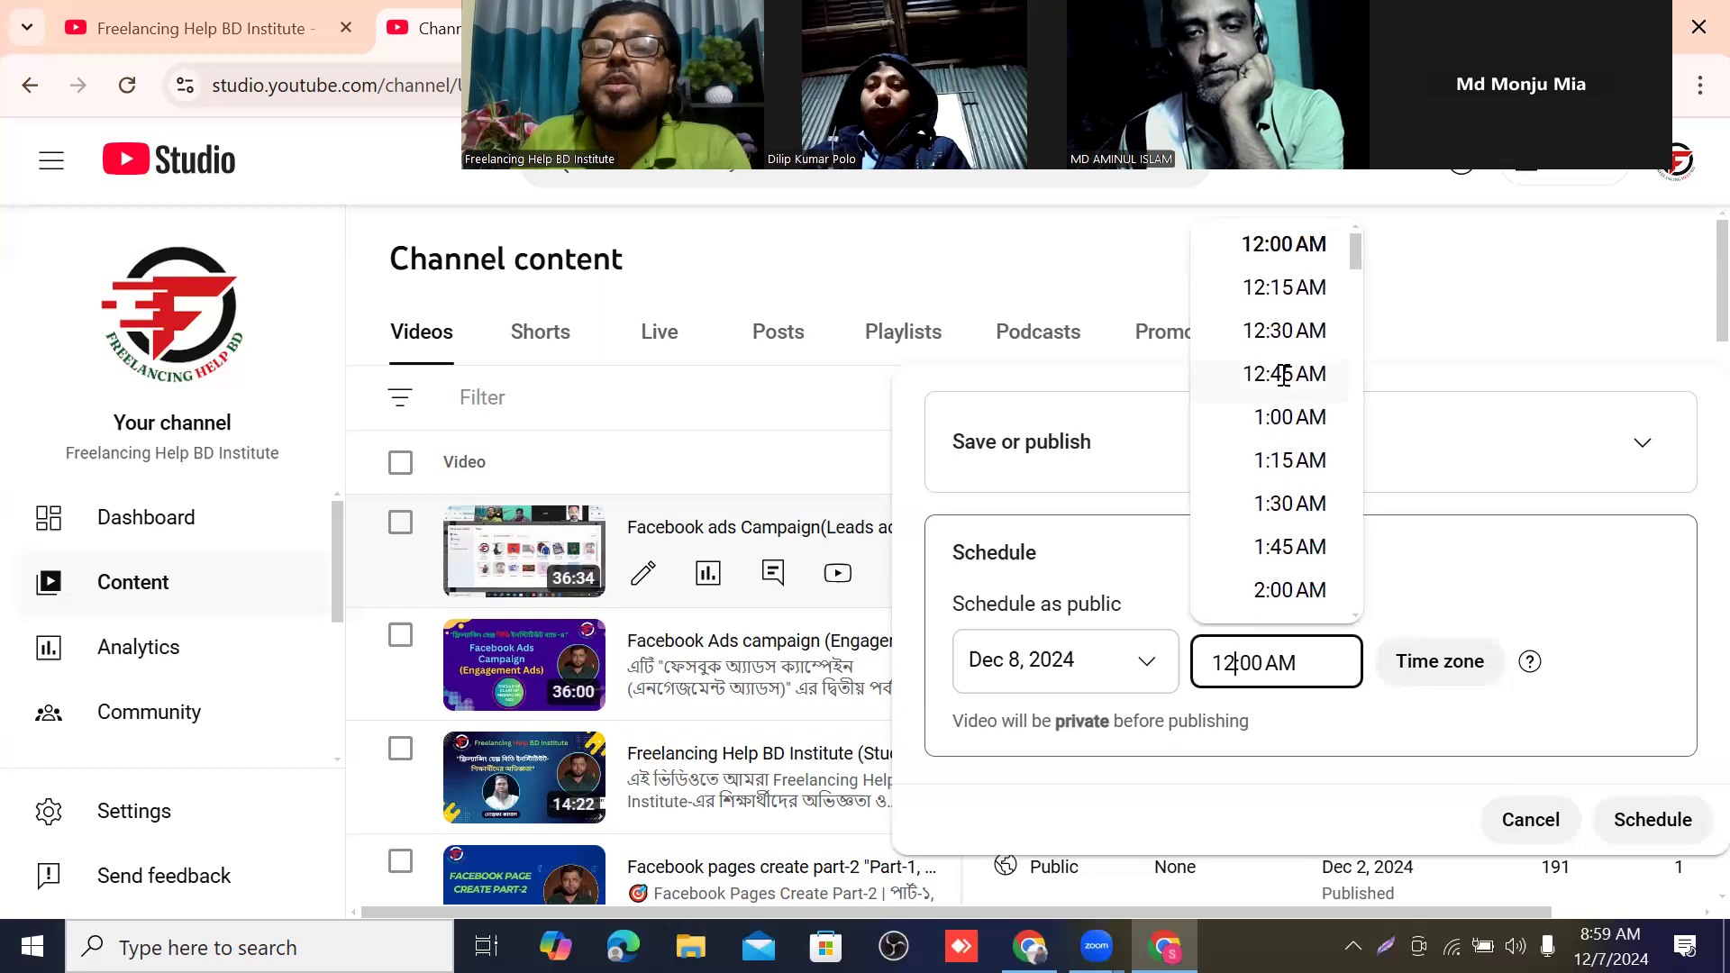
pyautogui.scroll(-3, 1266, 320)
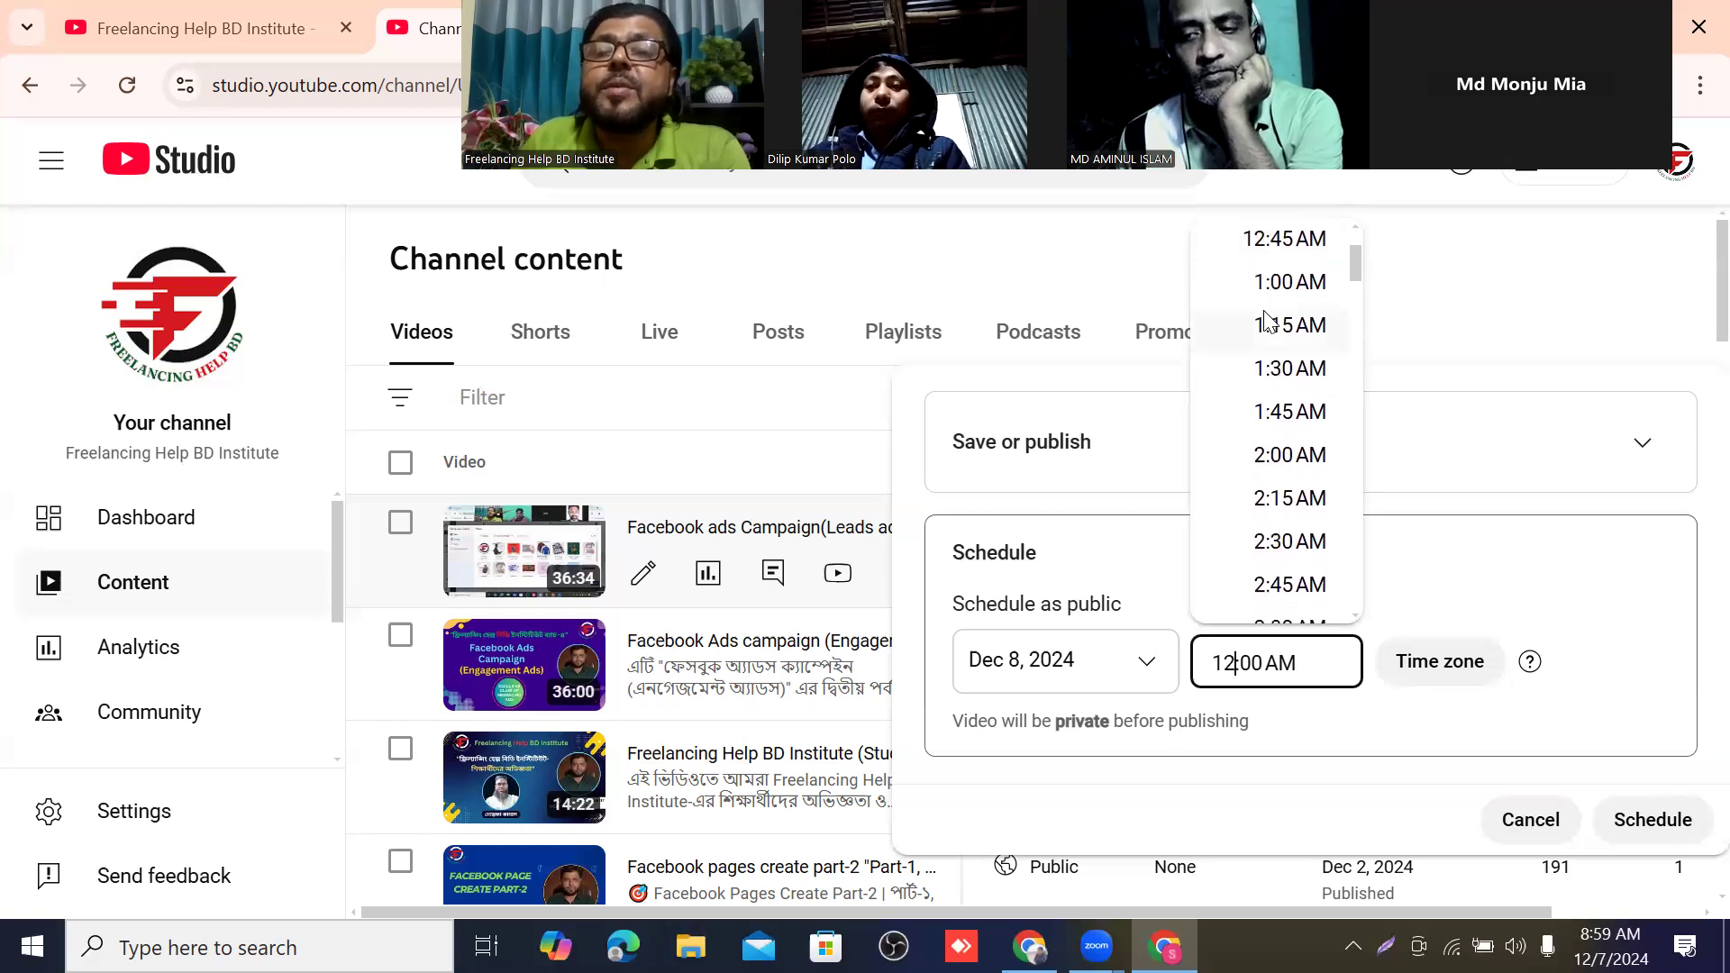
pyautogui.scroll(-13, 1282, 313)
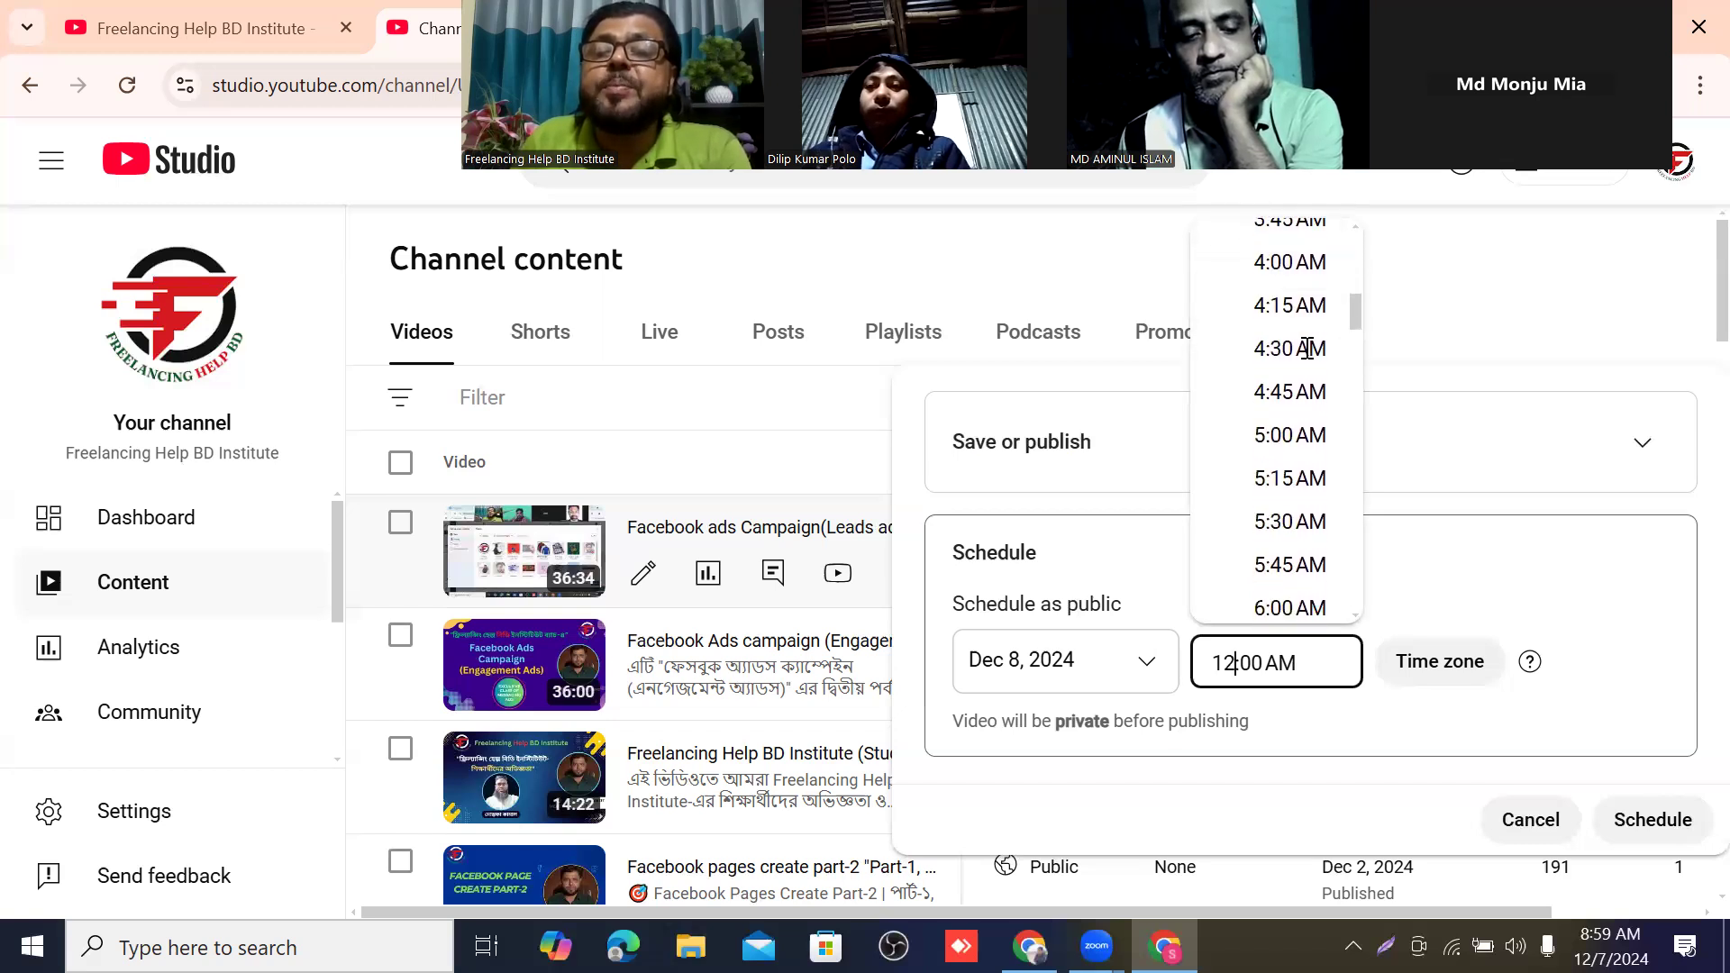
pyautogui.scroll(-10, 1298, 363)
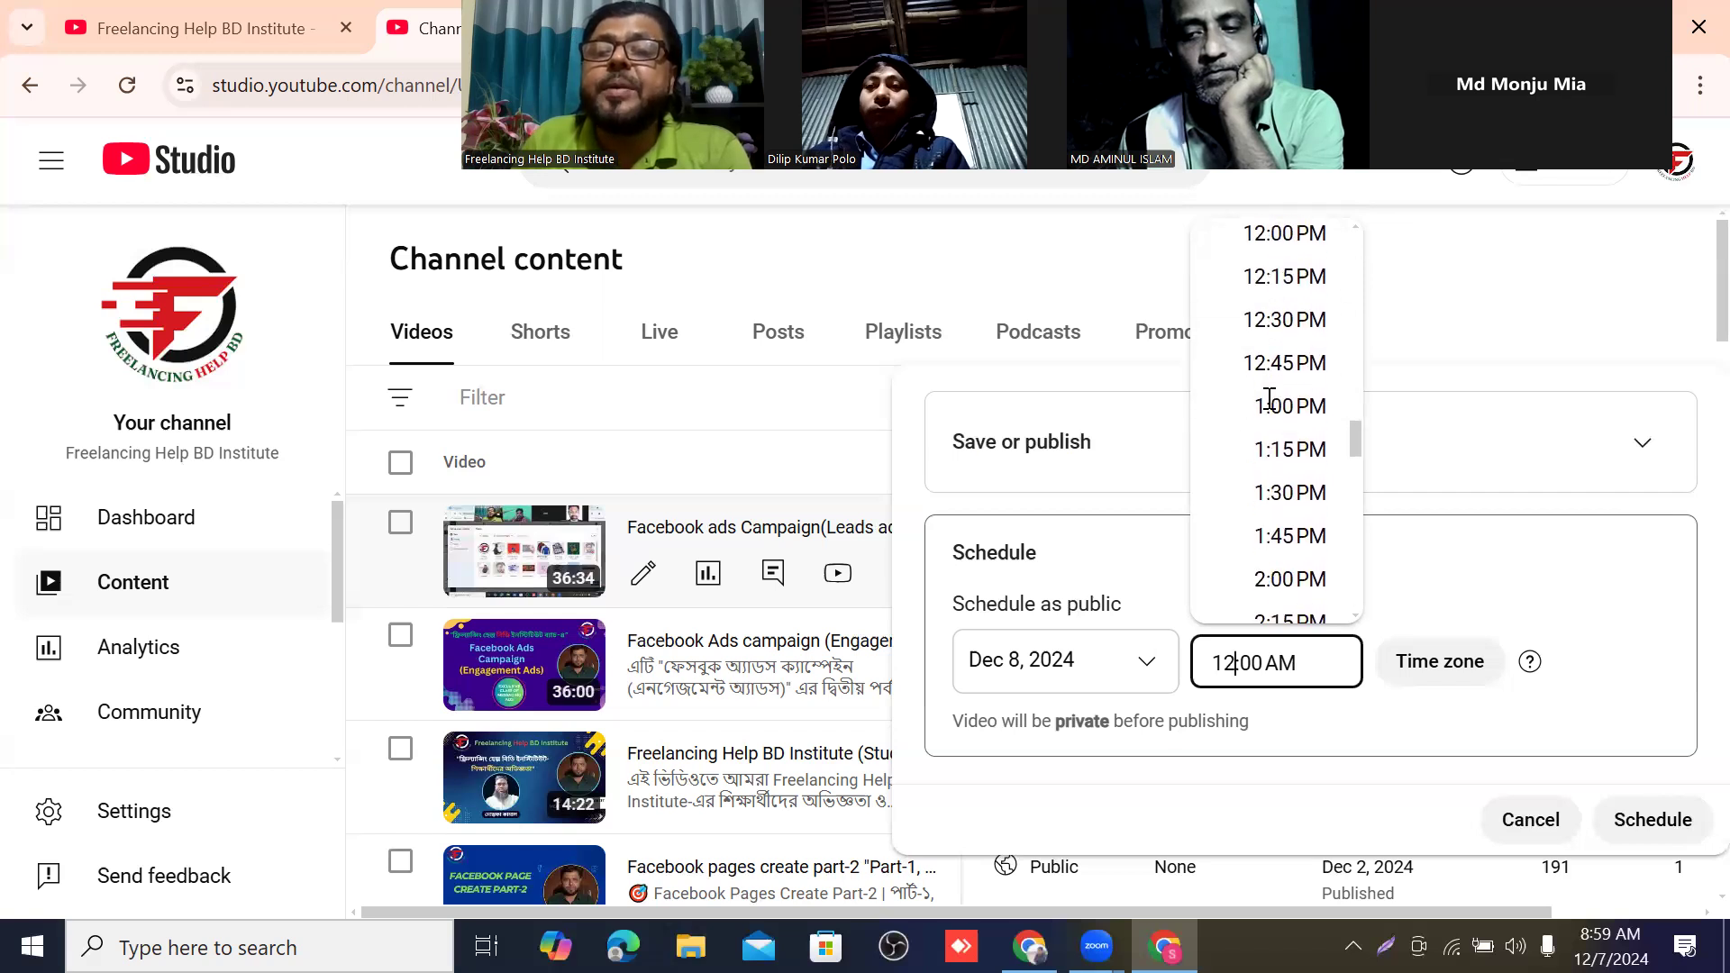
pyautogui.scroll(-12, 1281, 402)
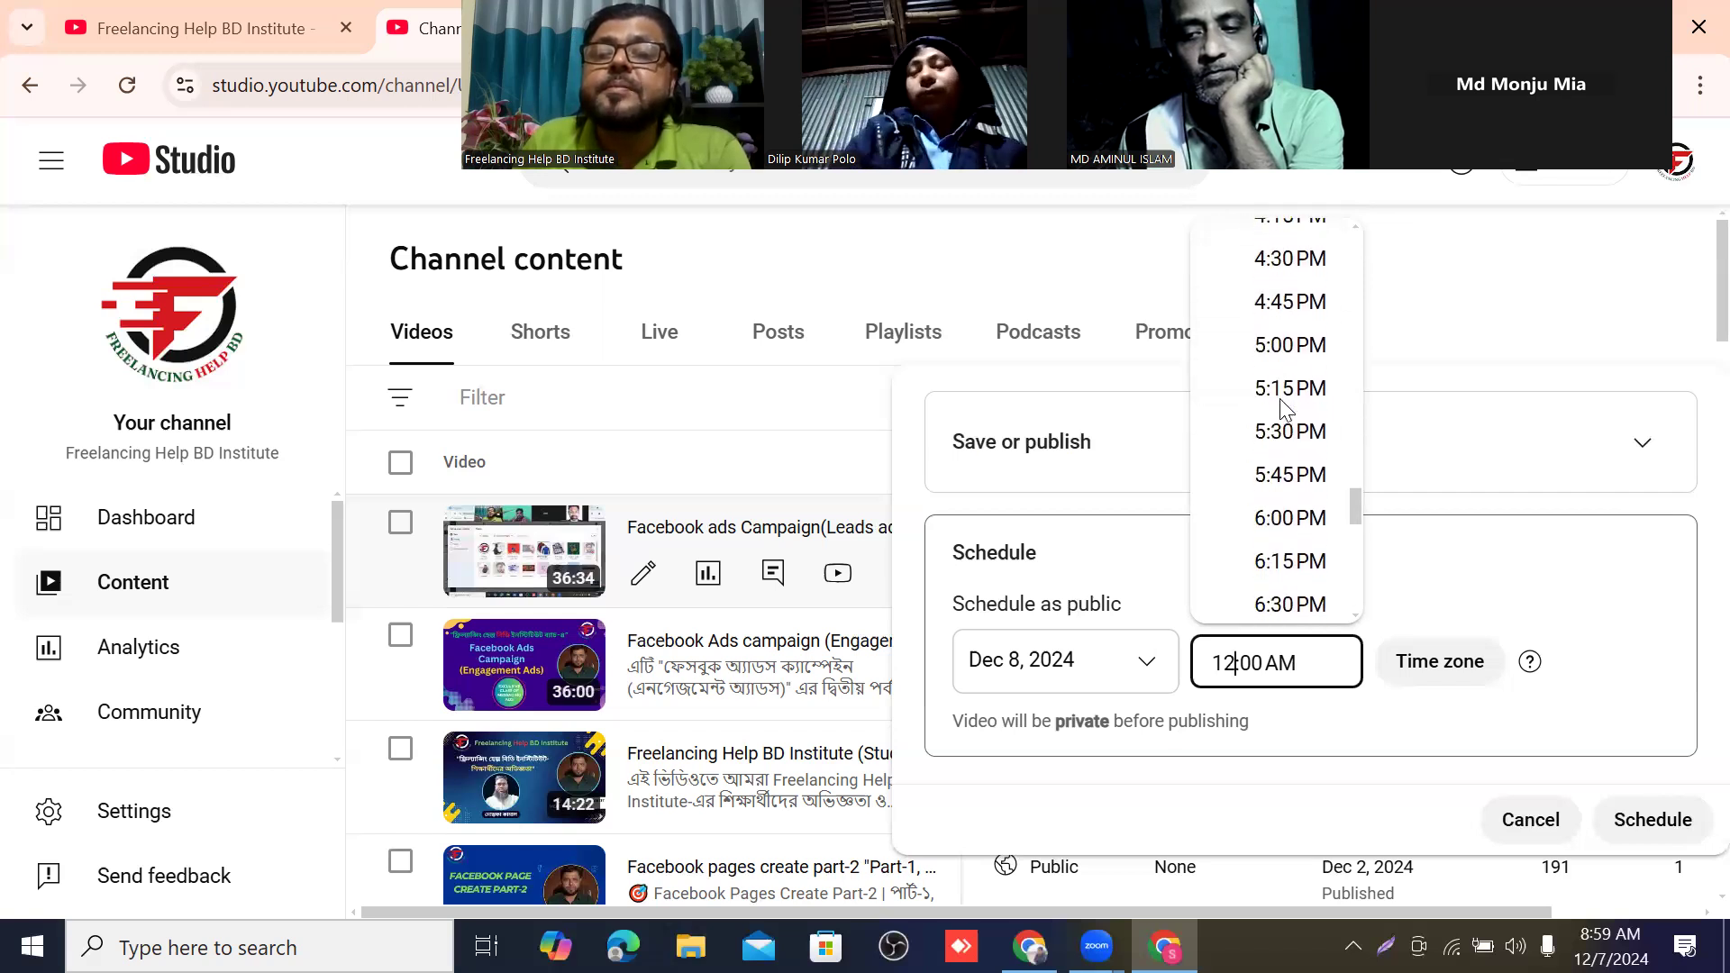
pyautogui.scroll(-5, 1284, 408)
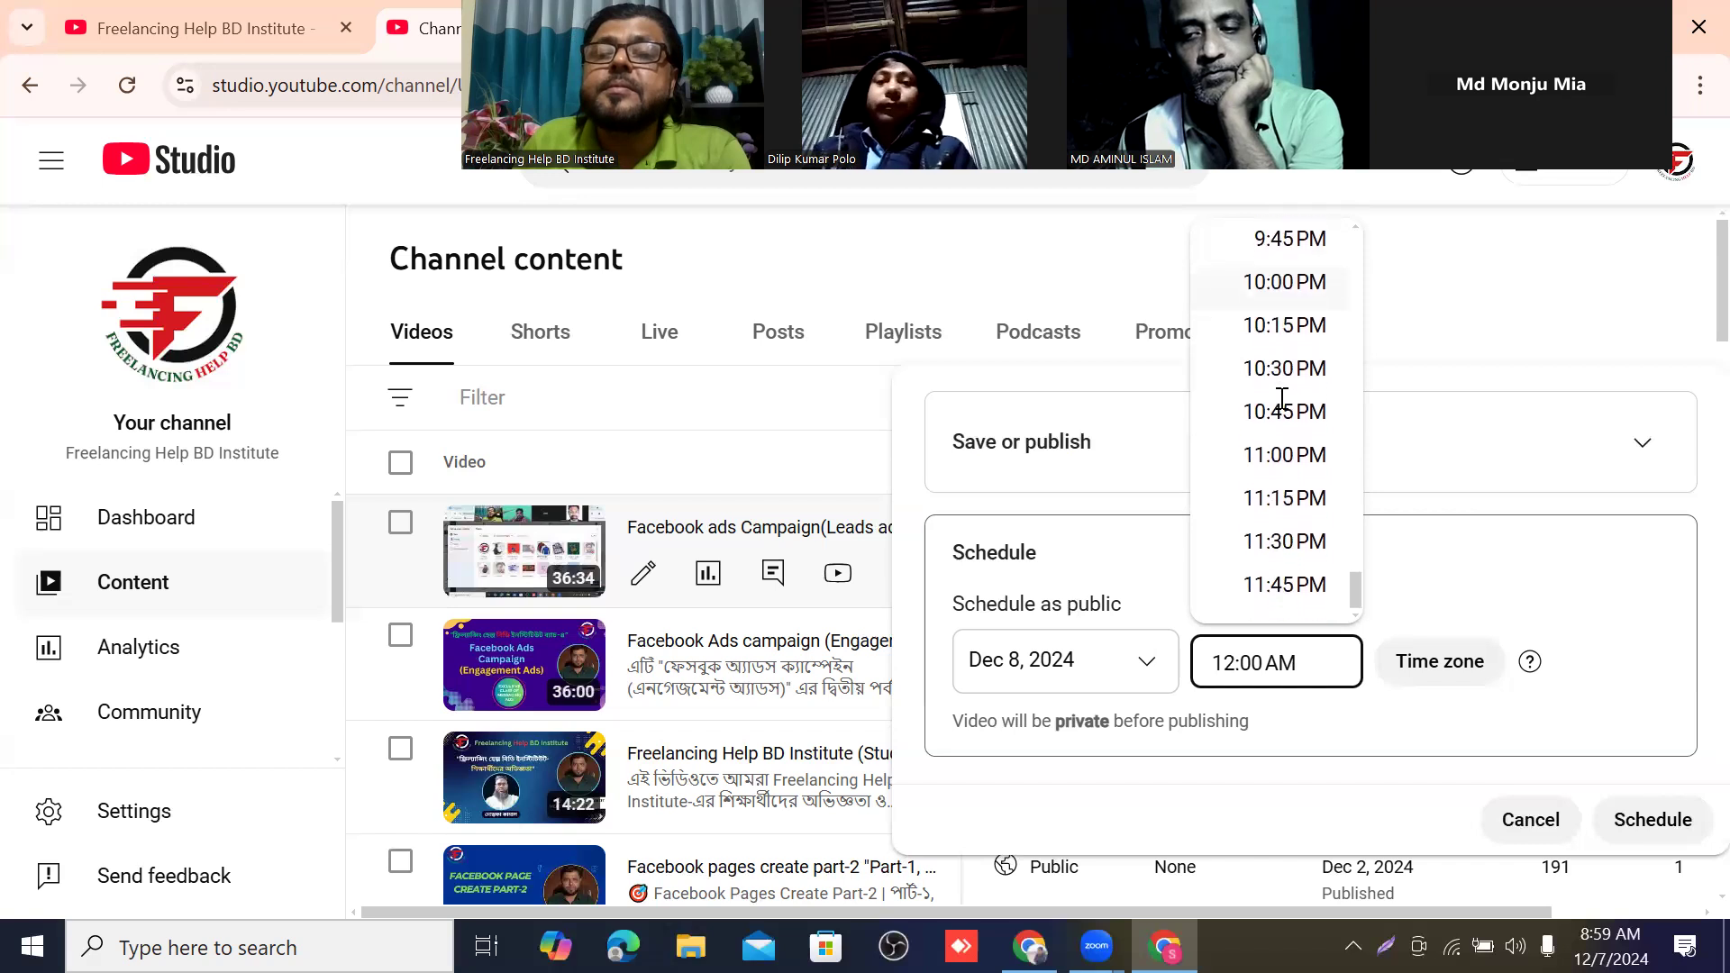
pyautogui.click(1292, 500)
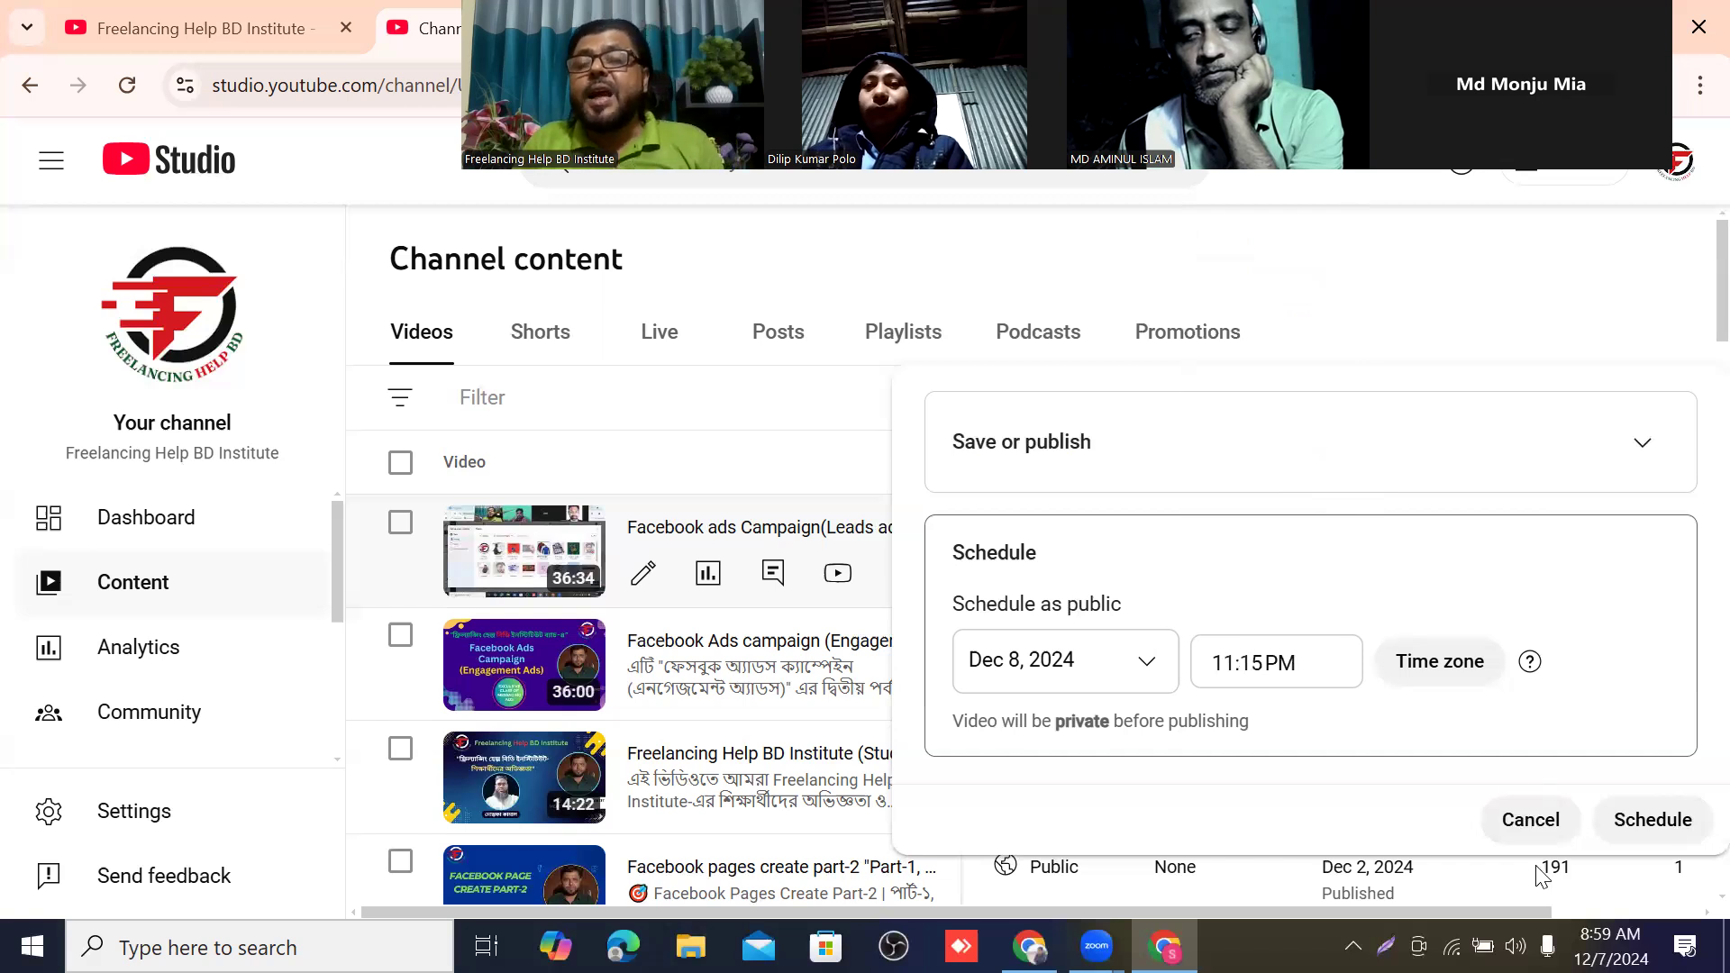
pyautogui.click(1654, 834)
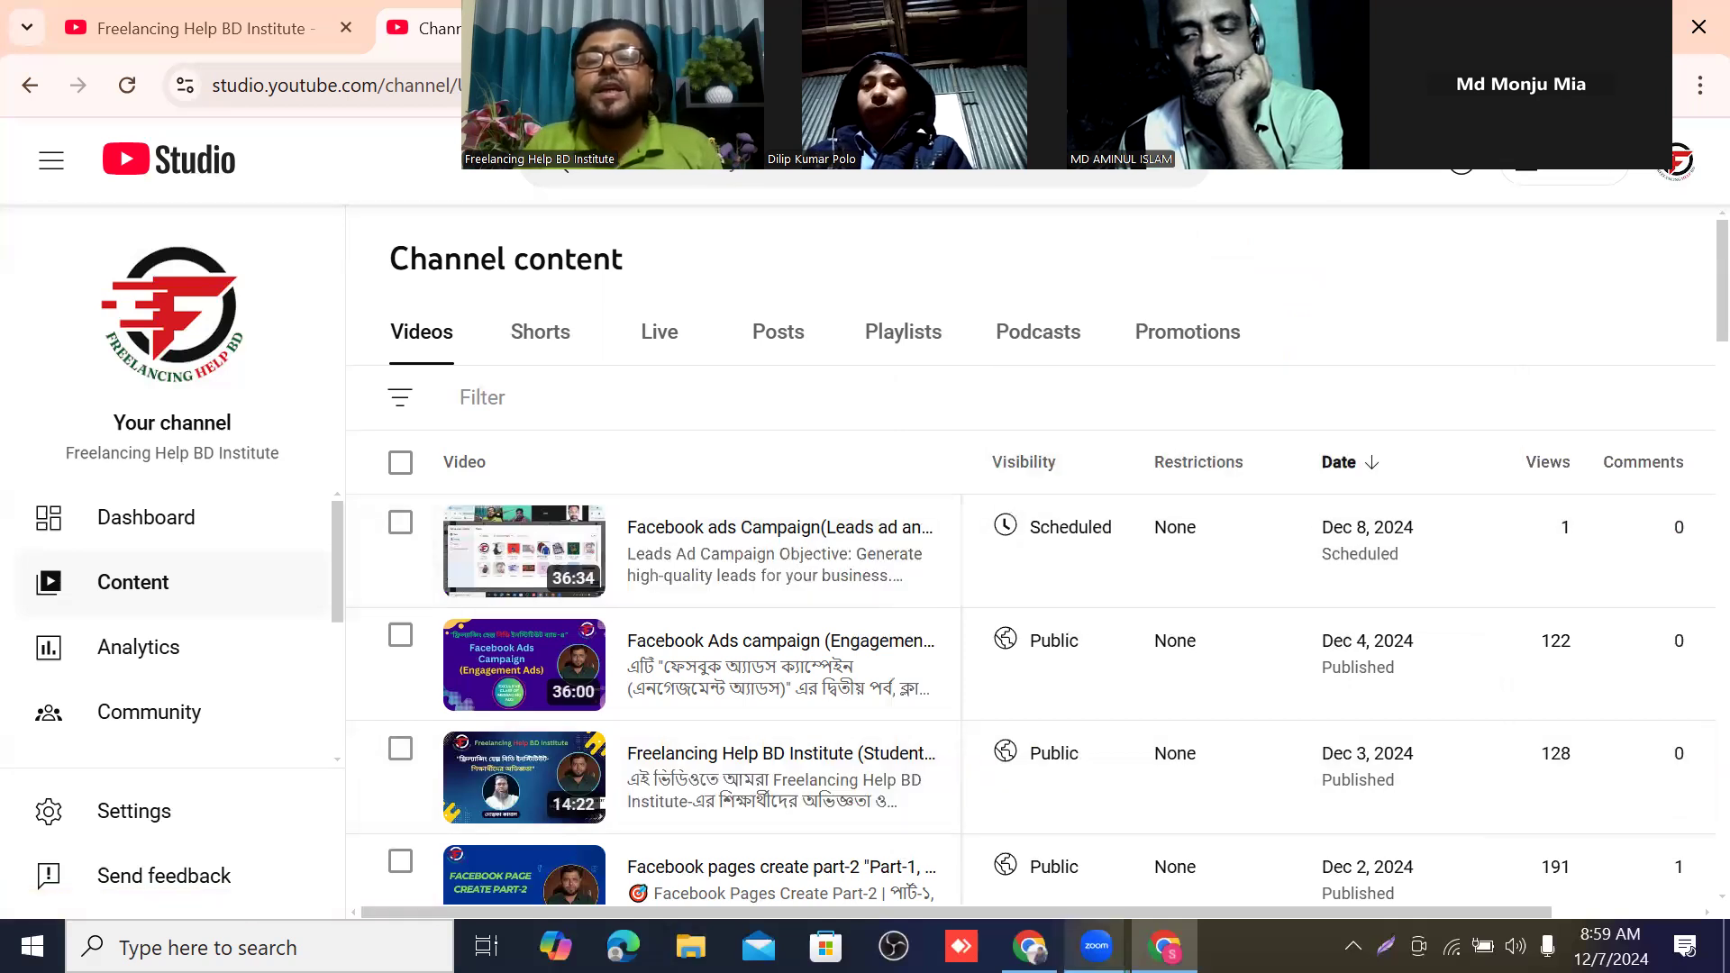
# Review the scheduled video's publishing time and its Private, Unlisted and Public options, leaving the visibility settings without saving.
pyautogui.moveTo(1092, 547)
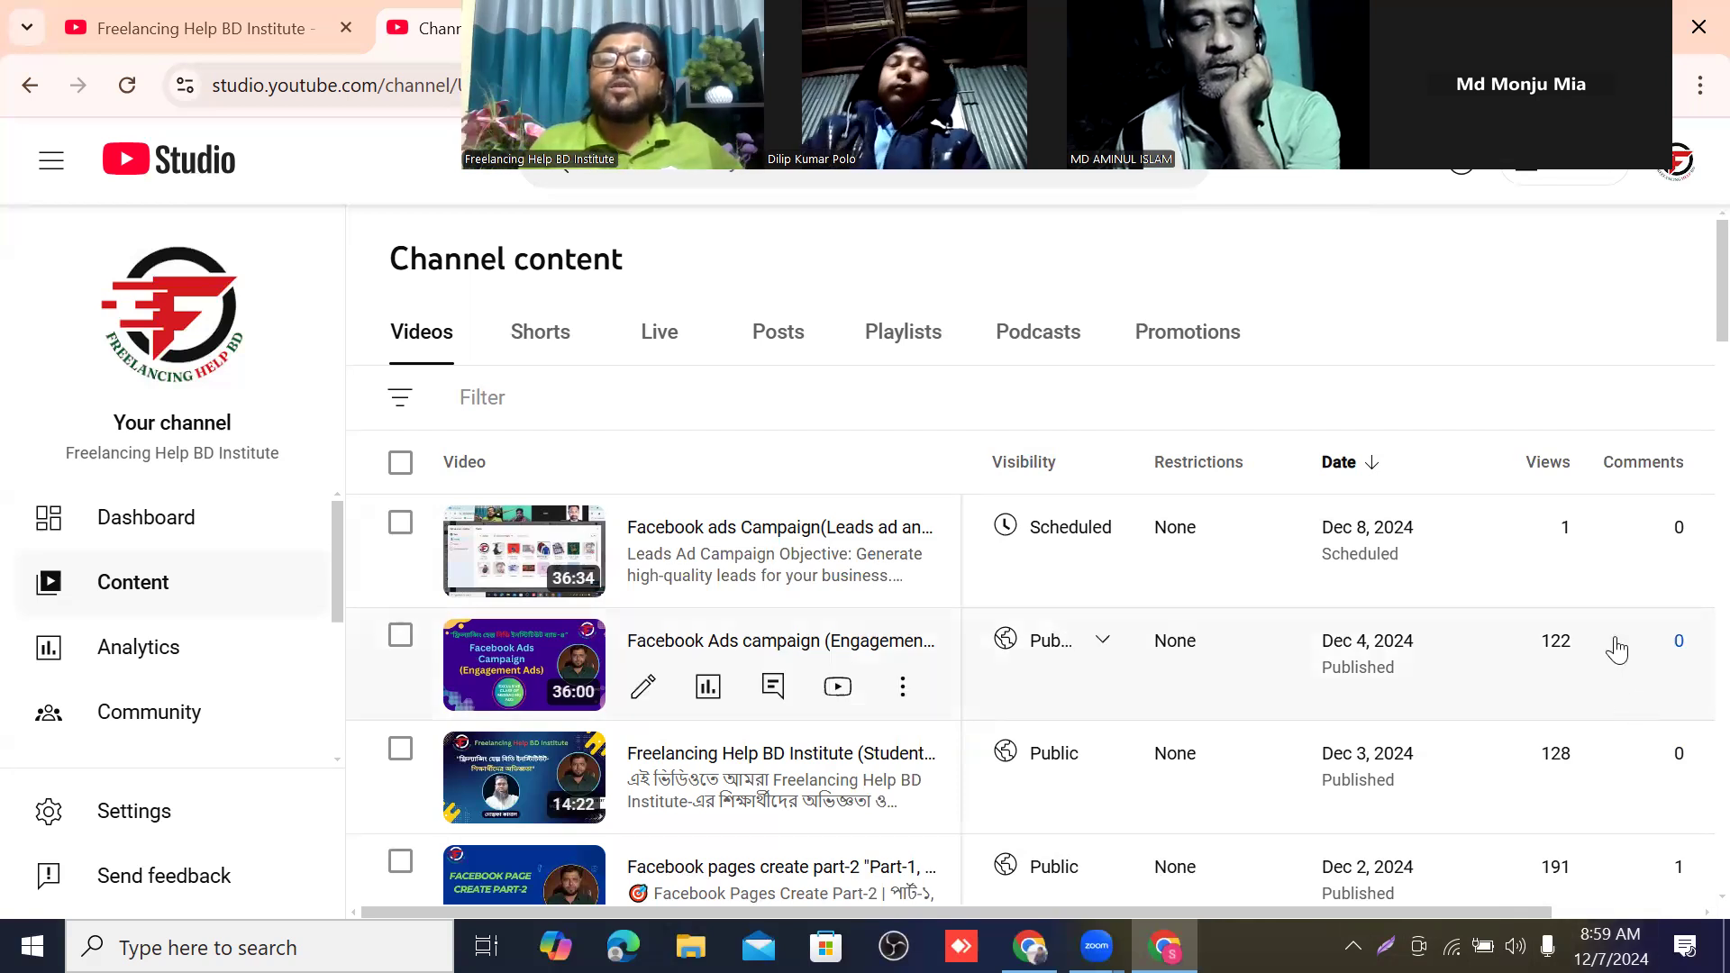
pyautogui.moveTo(1124, 579)
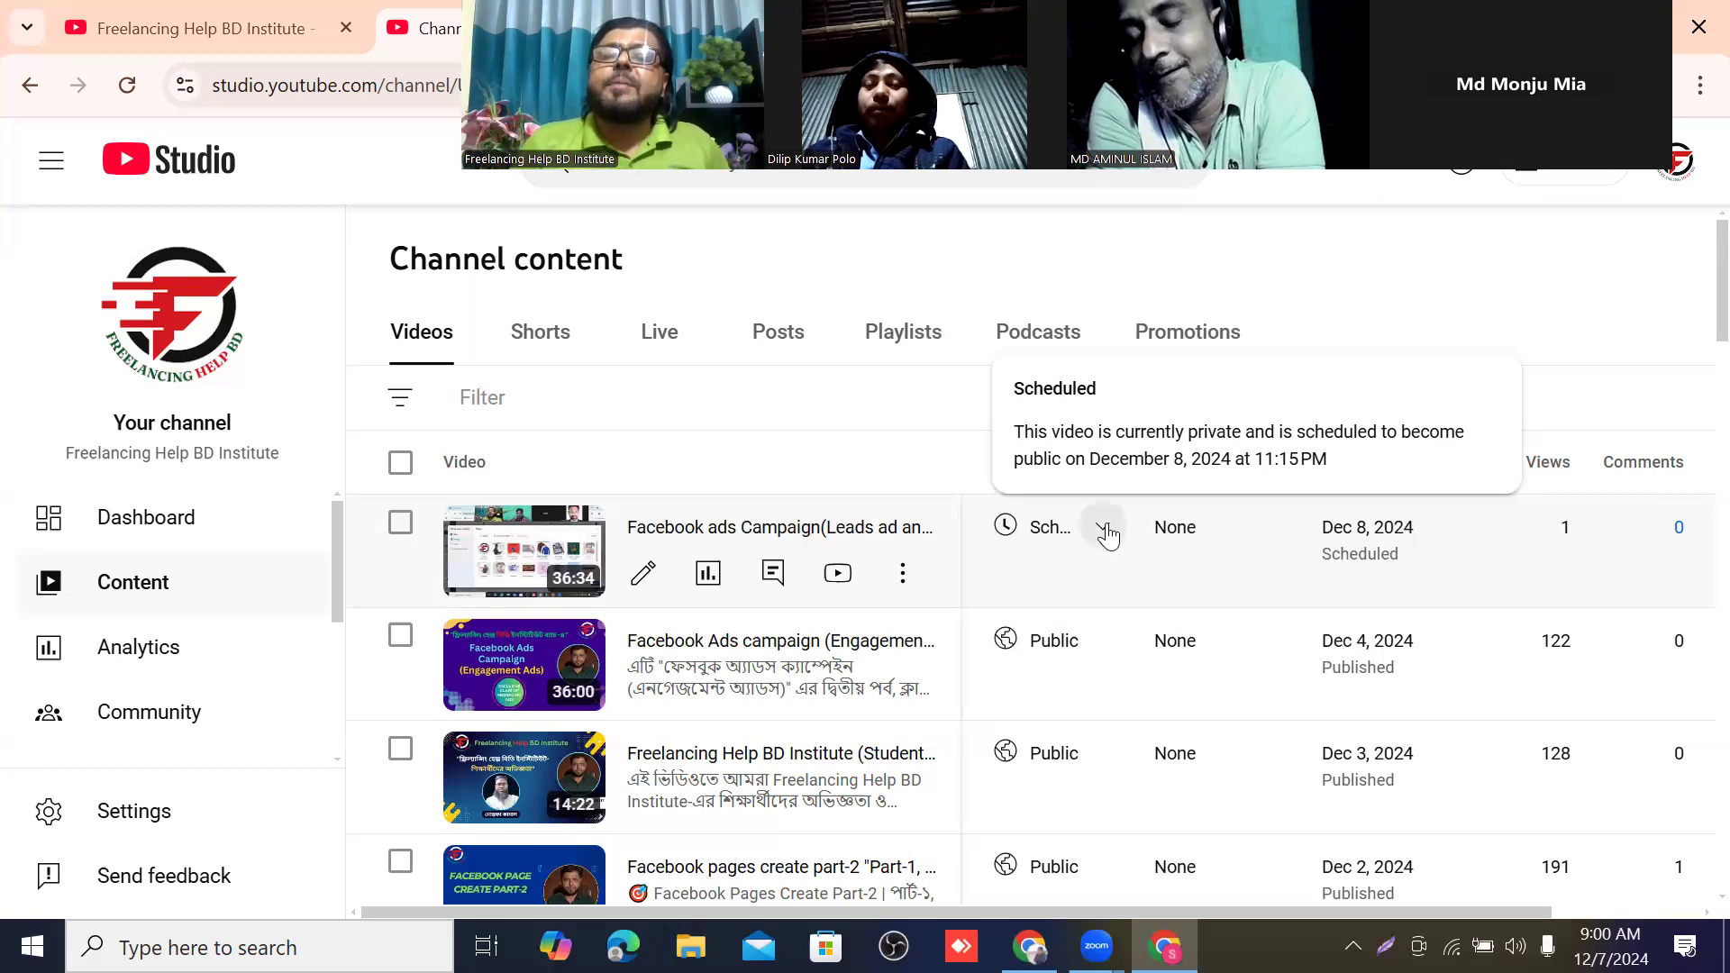
pyautogui.click(1103, 531)
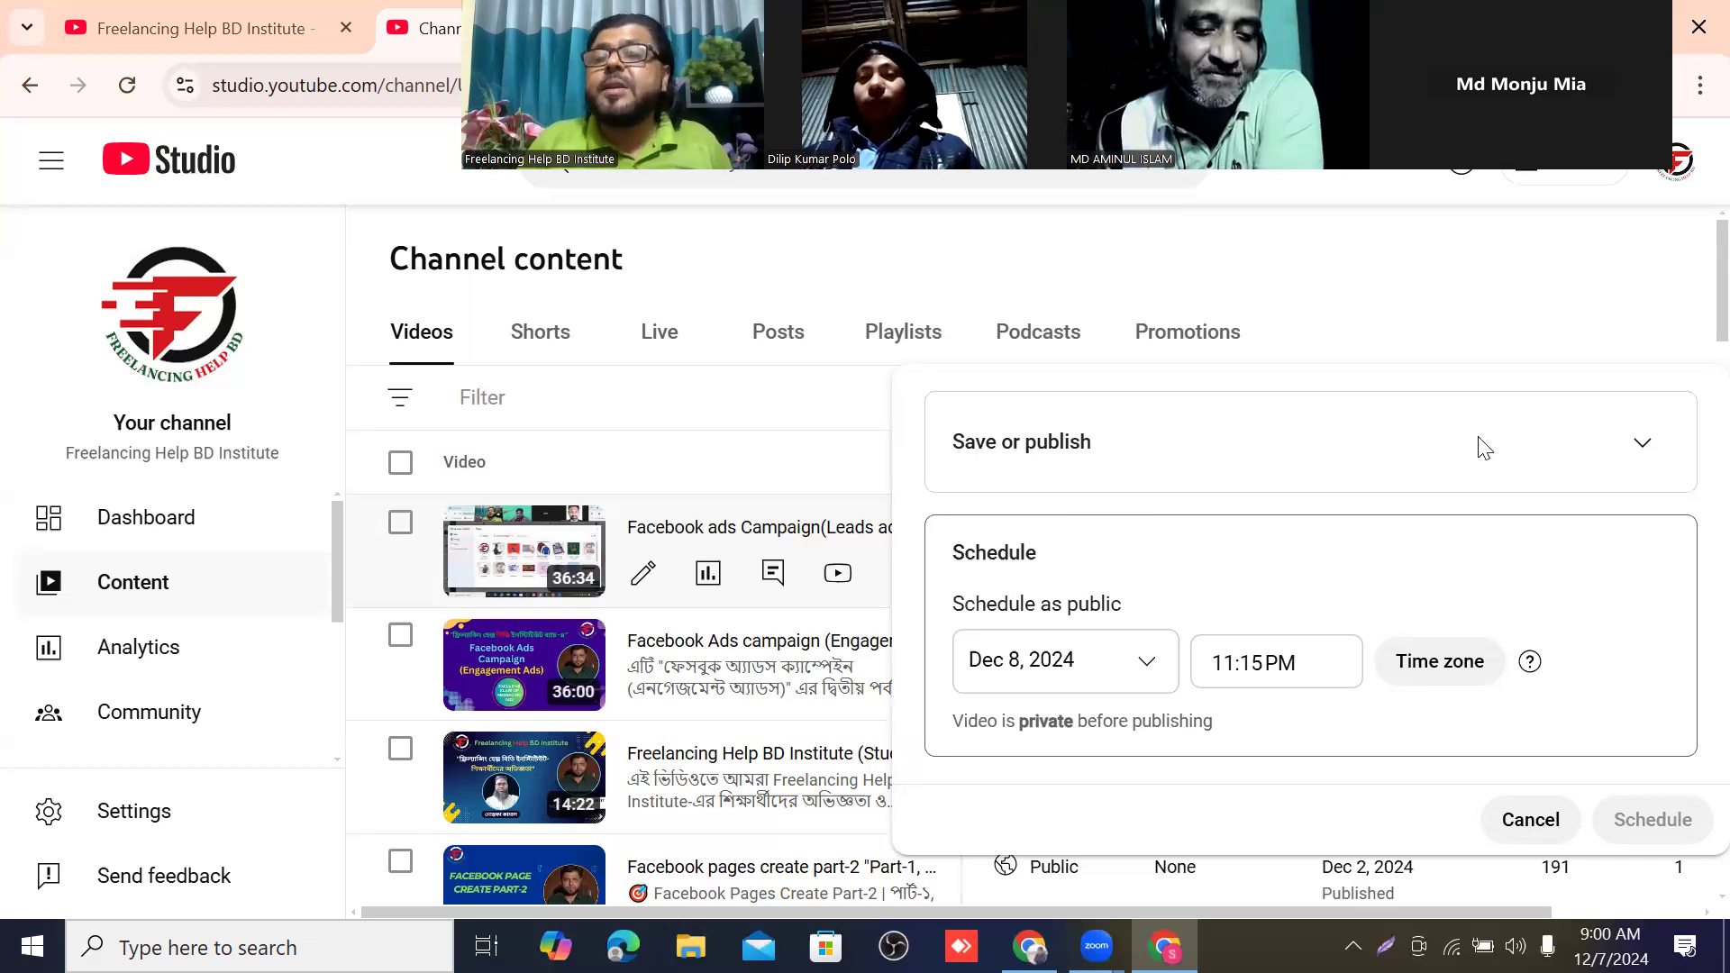
pyautogui.click(1658, 448)
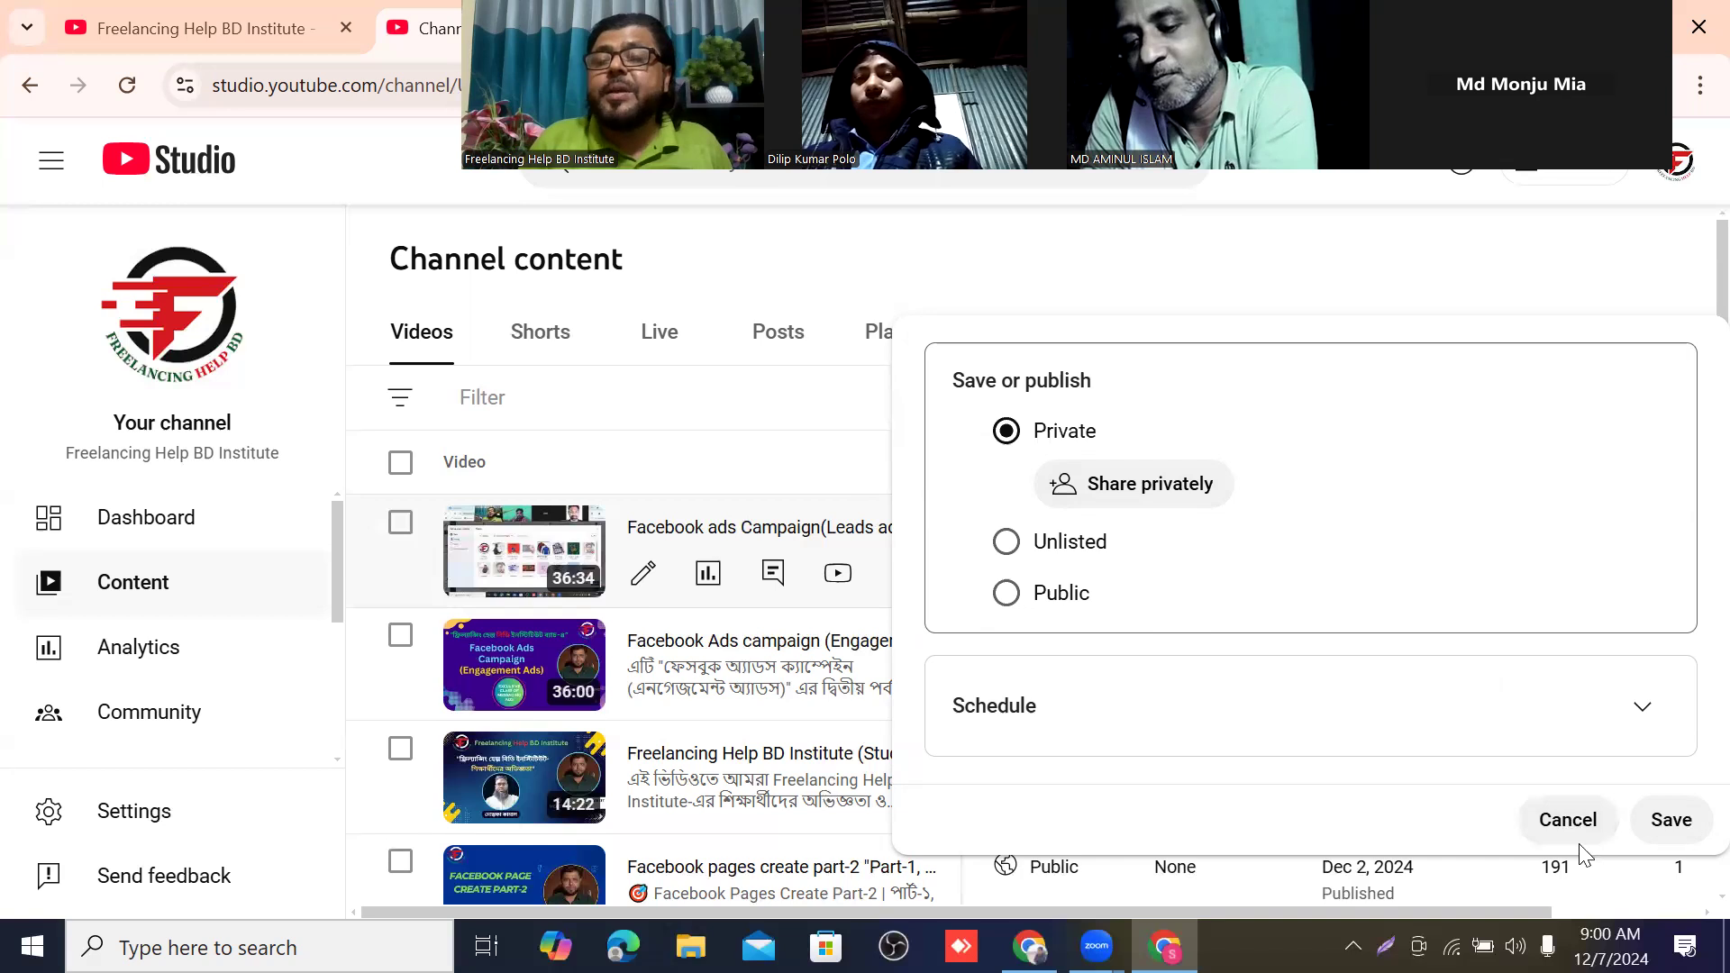
pyautogui.click(1566, 819)
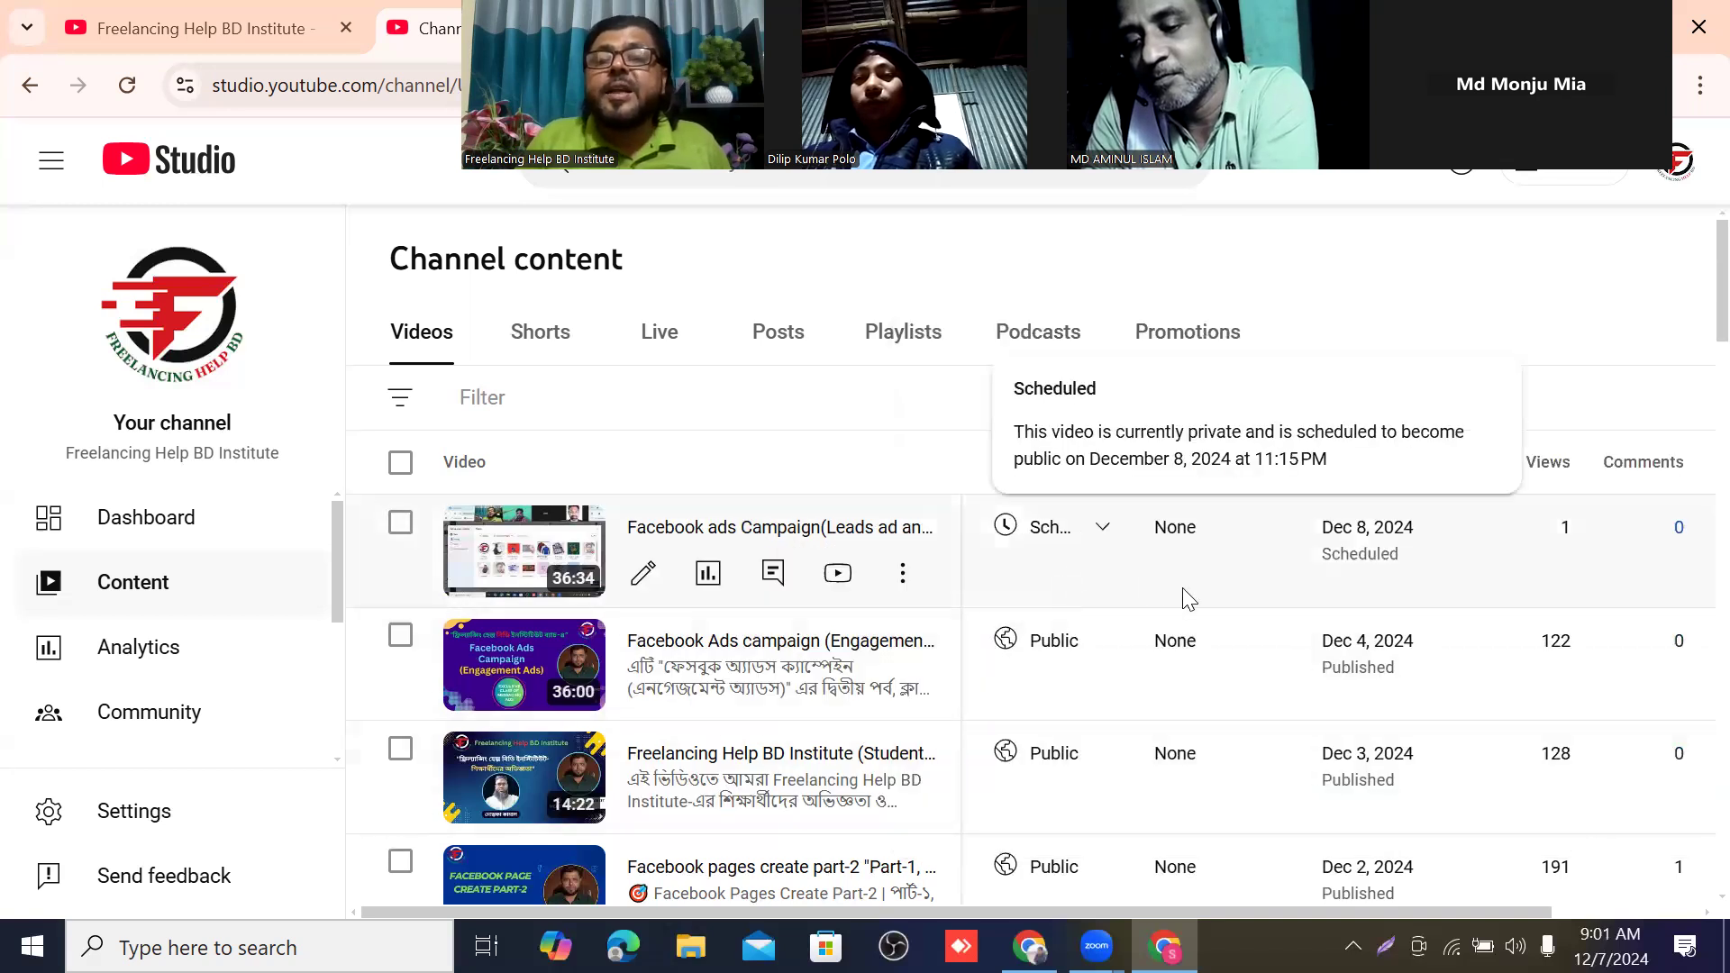
pyautogui.click(1101, 530)
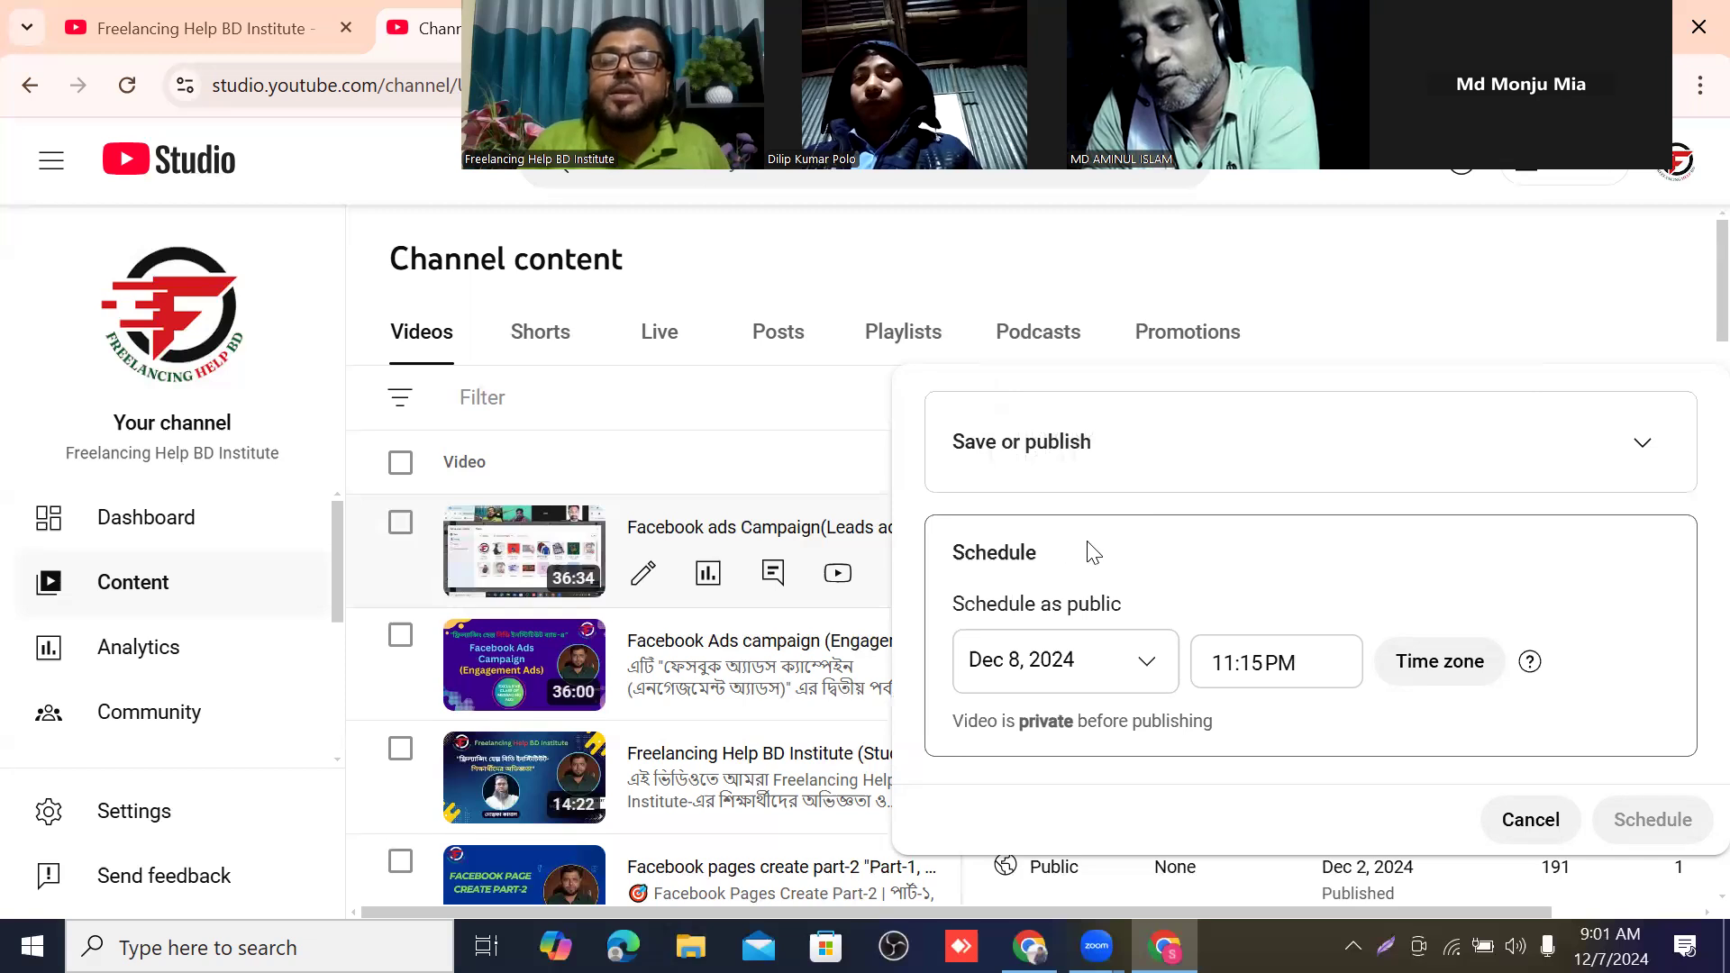
pyautogui.click(1641, 434)
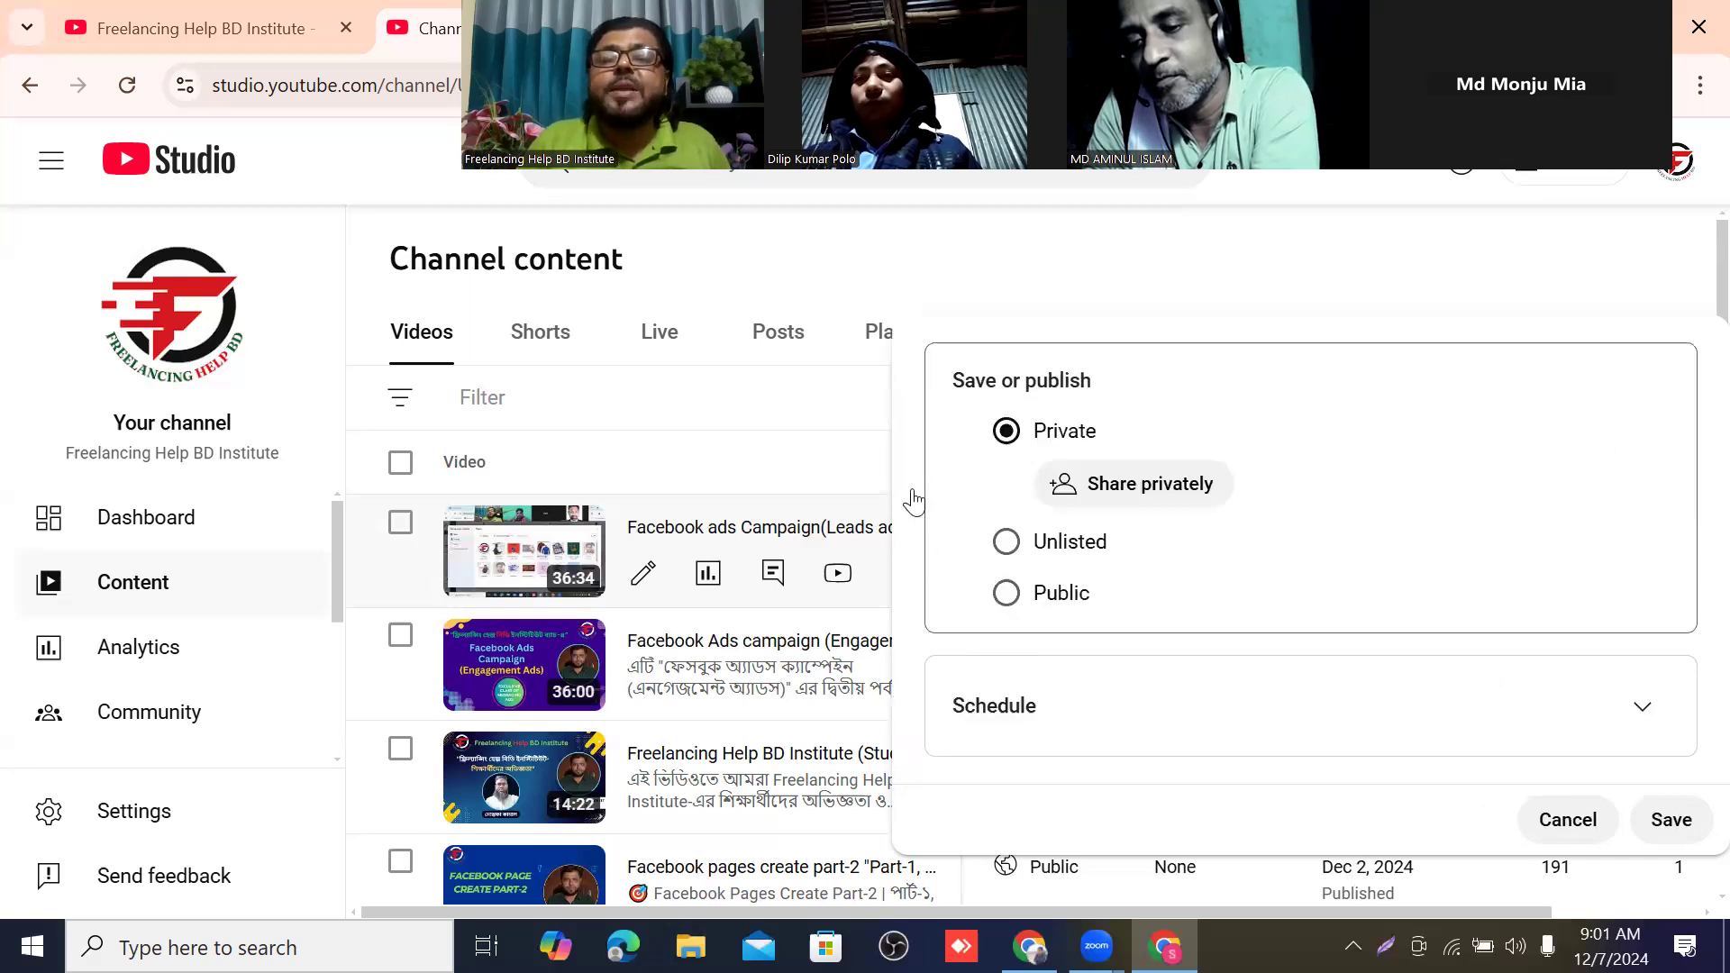
pyautogui.click(1550, 833)
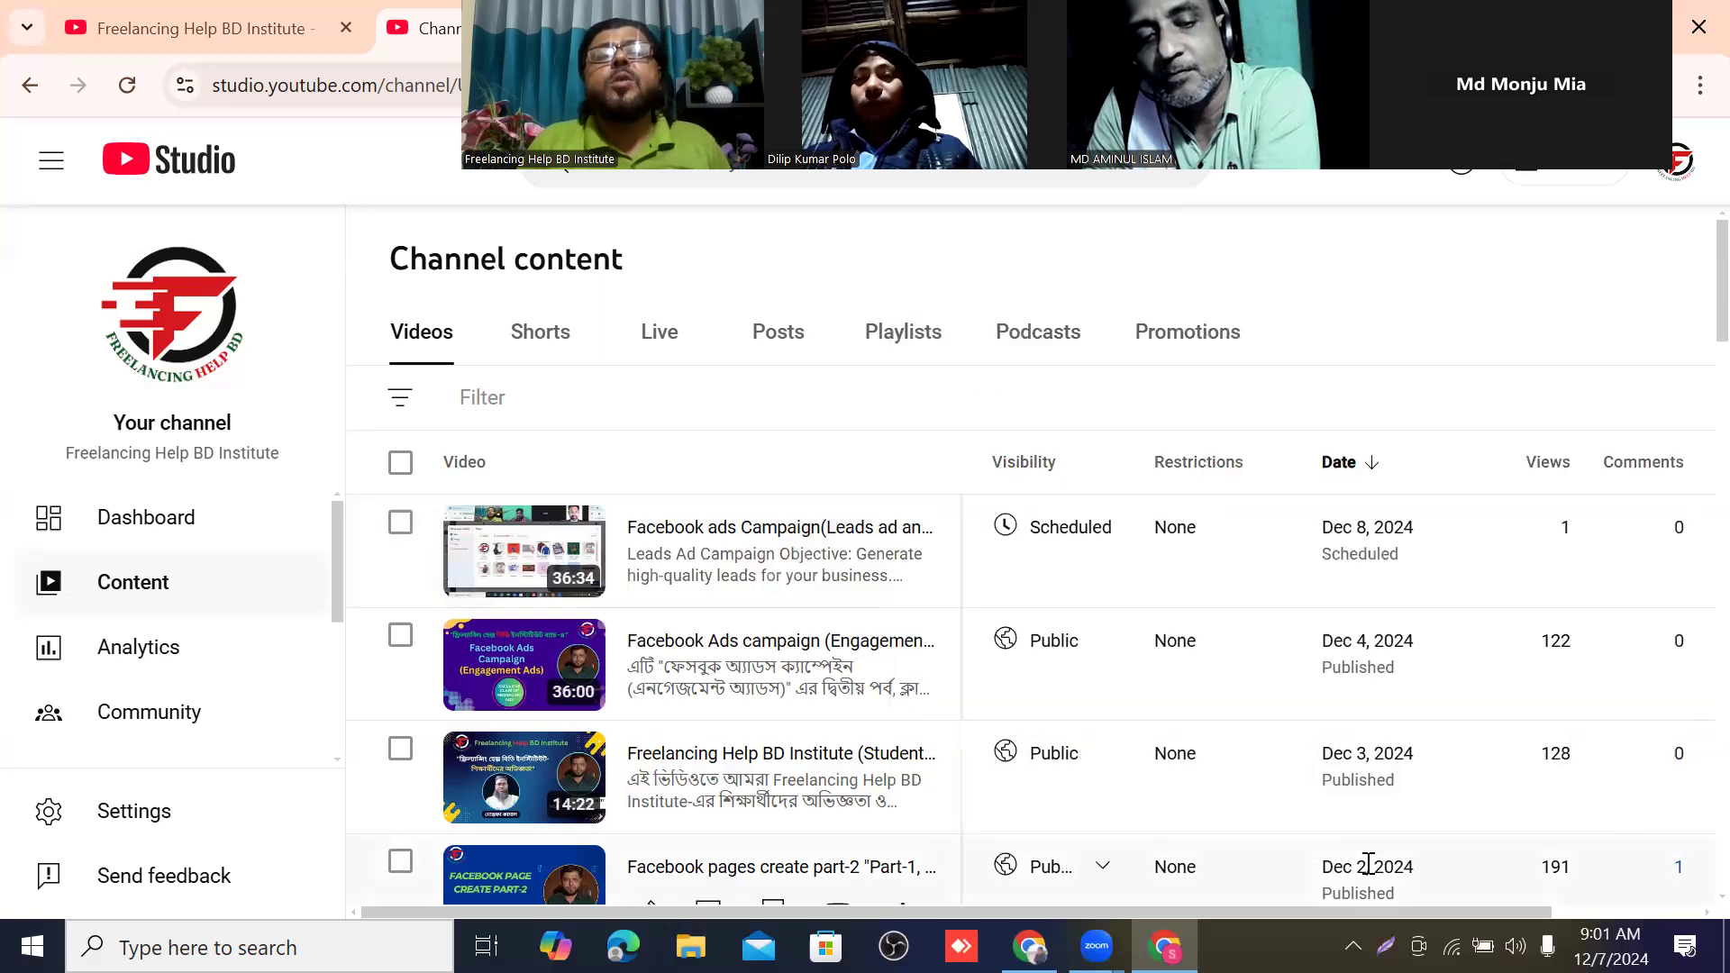